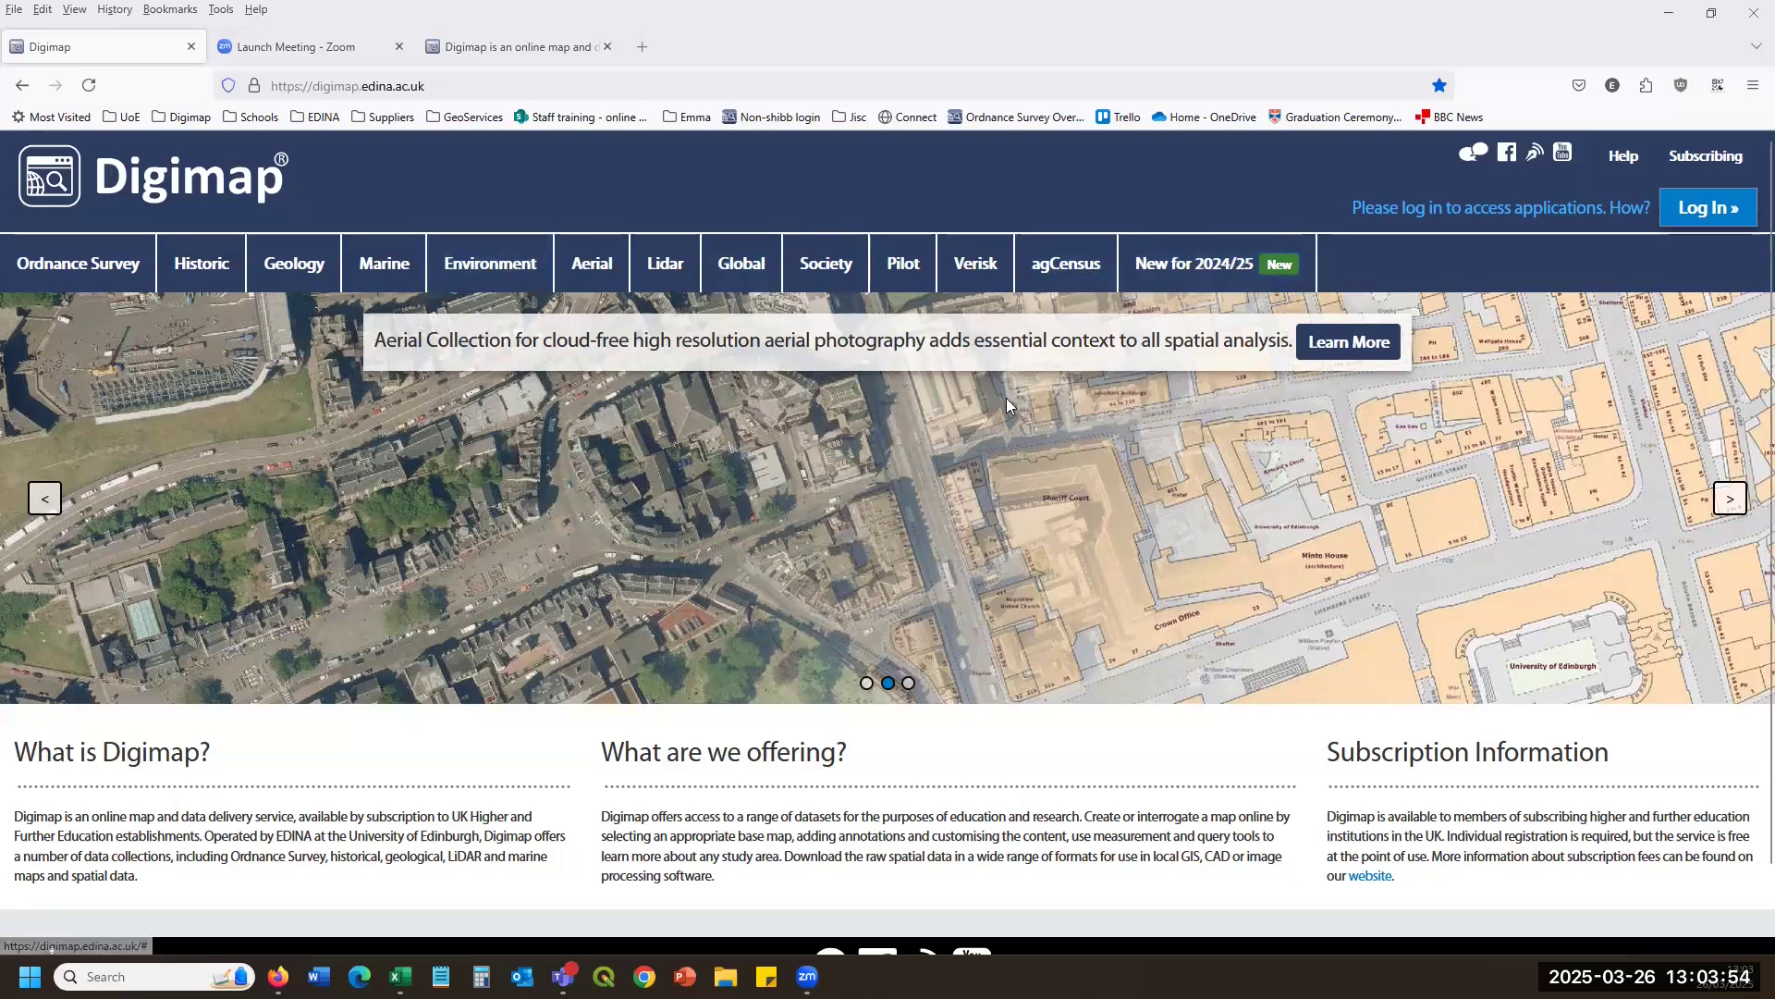
# Sign in to Digimap through the University of Edinburgh login with the saved username and password.
pyautogui.click(1713, 214)
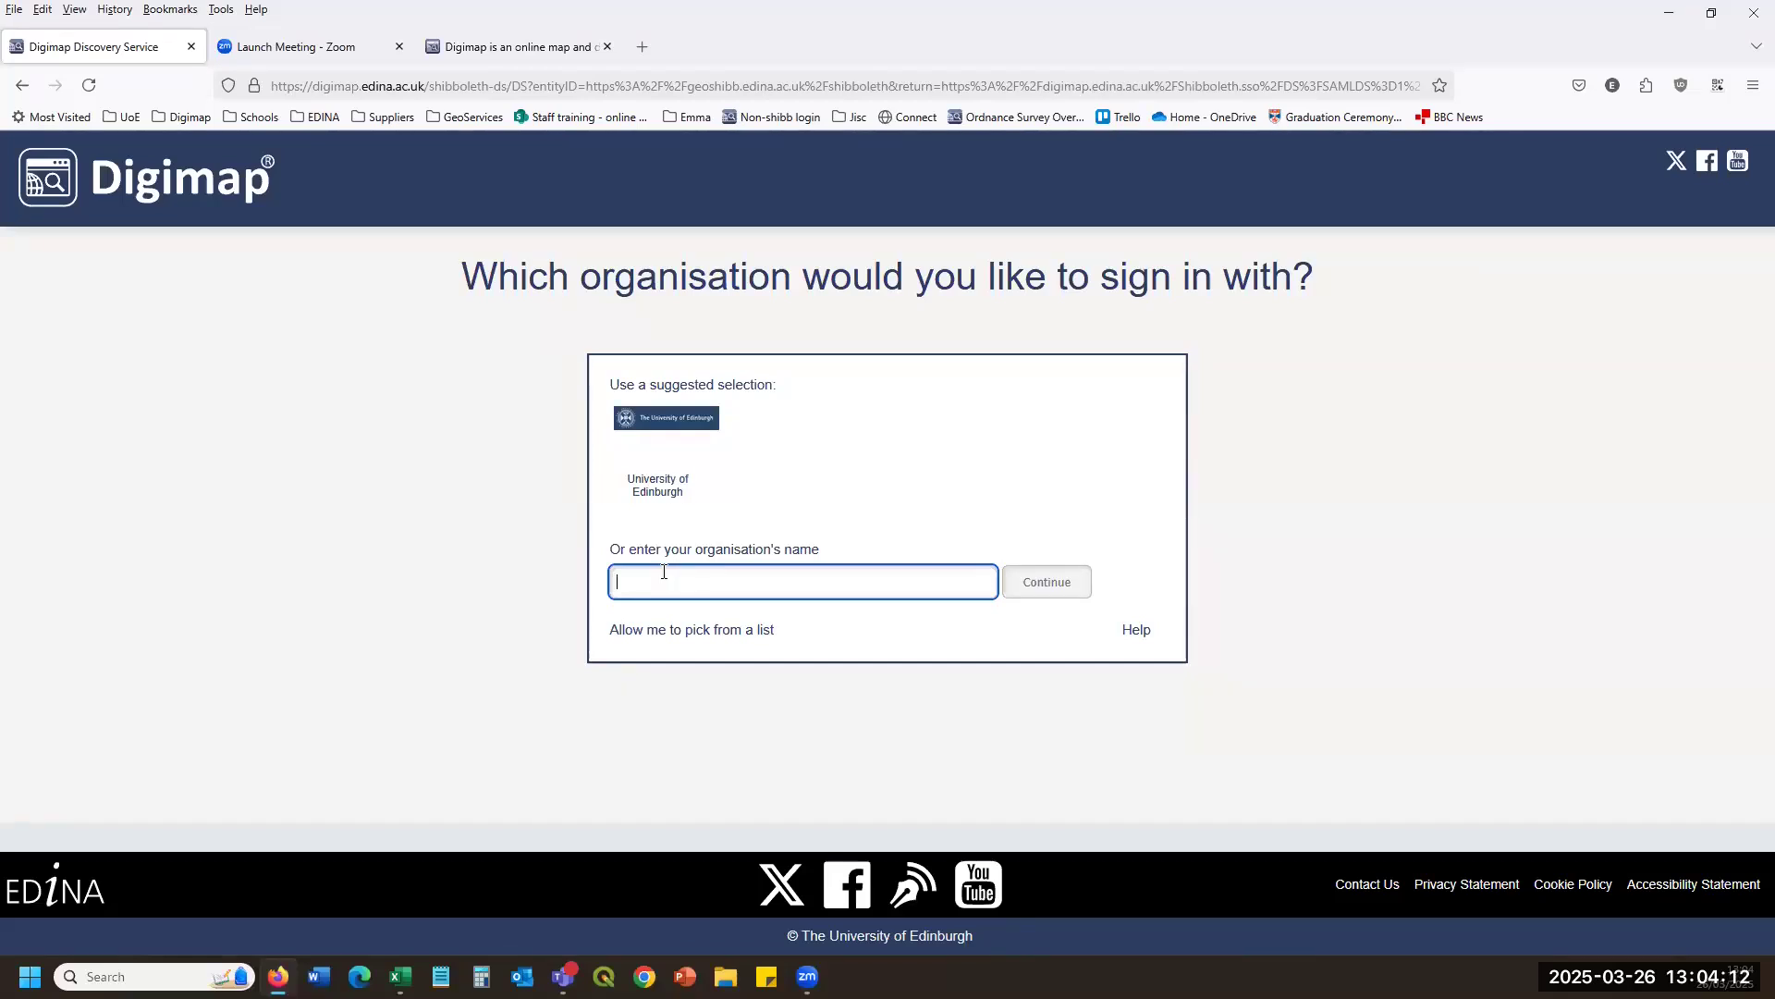
pyautogui.click(645, 462)
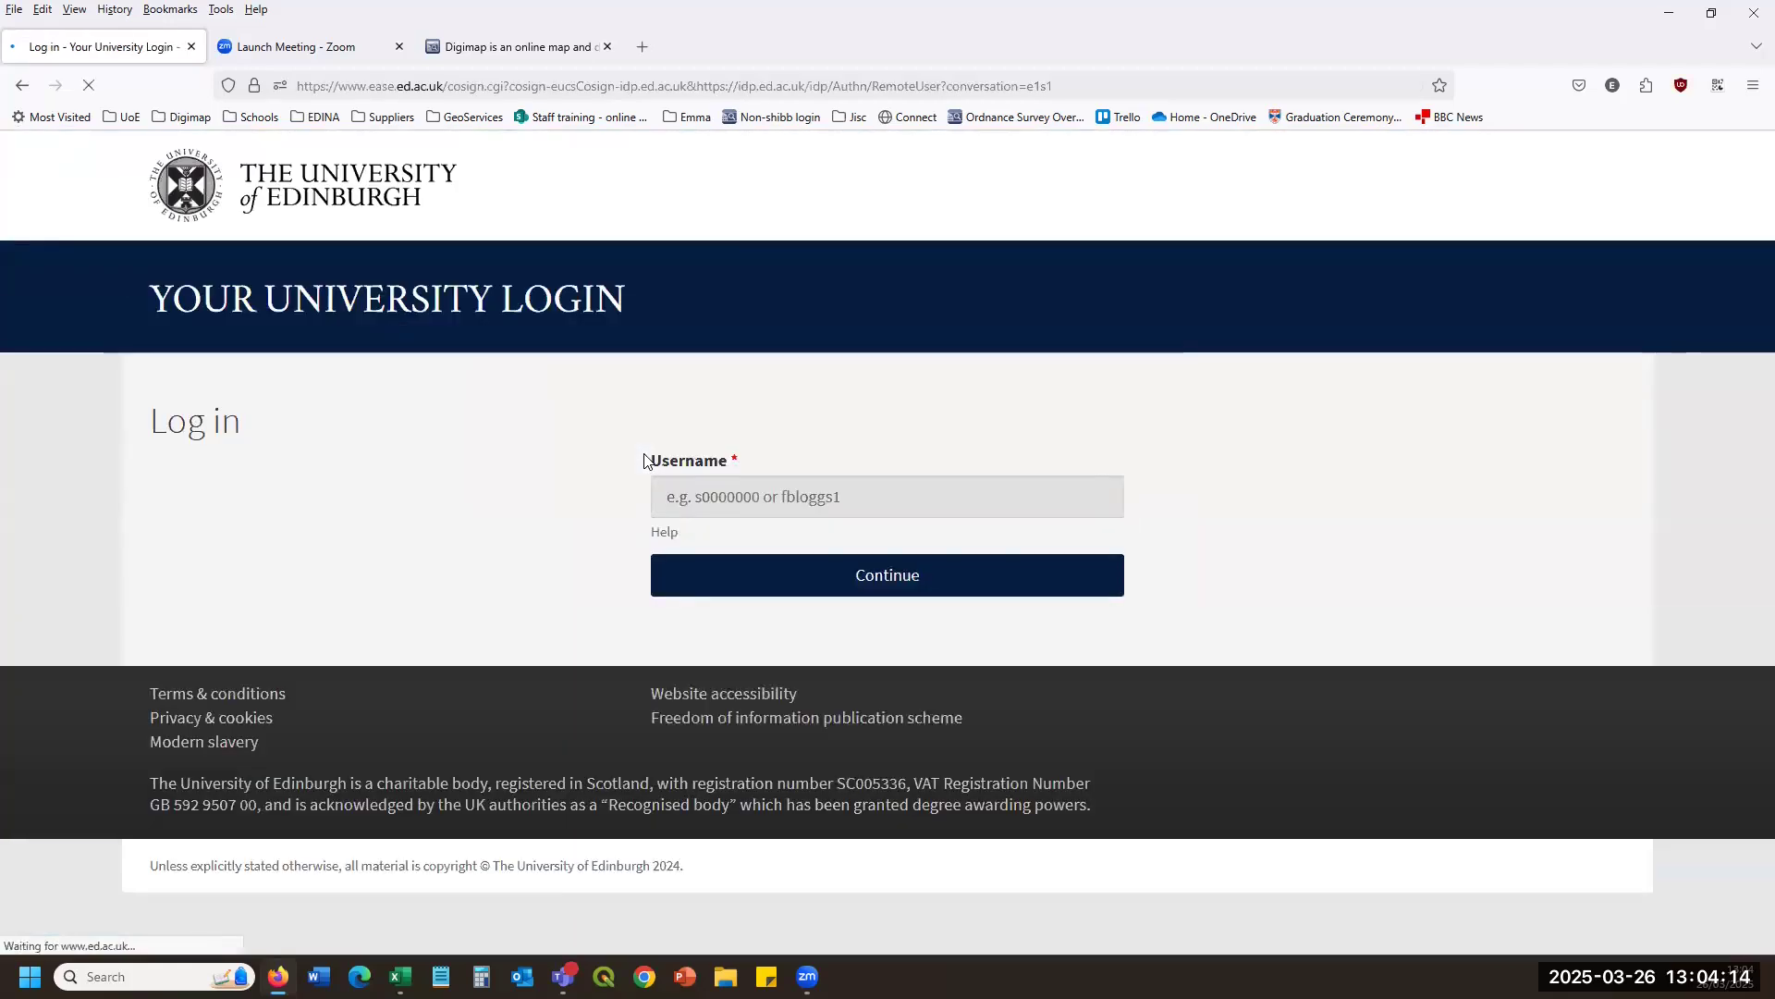
pyautogui.click(784, 594)
pyautogui.click(820, 582)
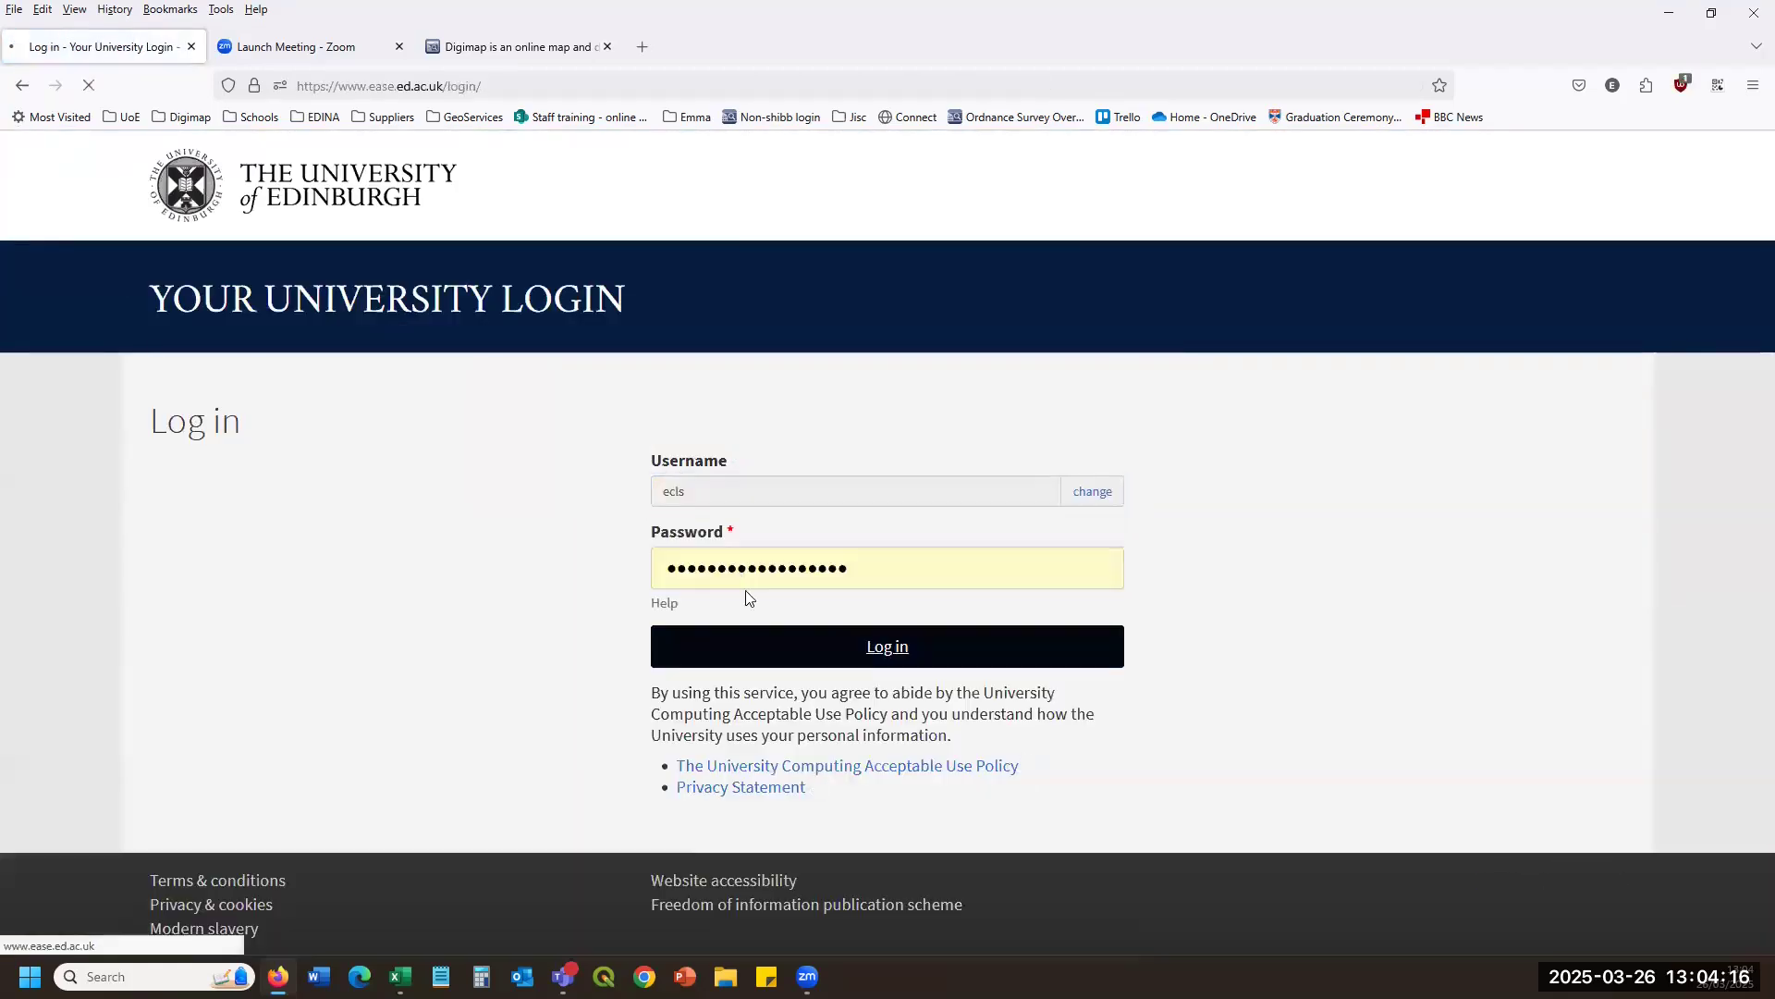
pyautogui.click(768, 649)
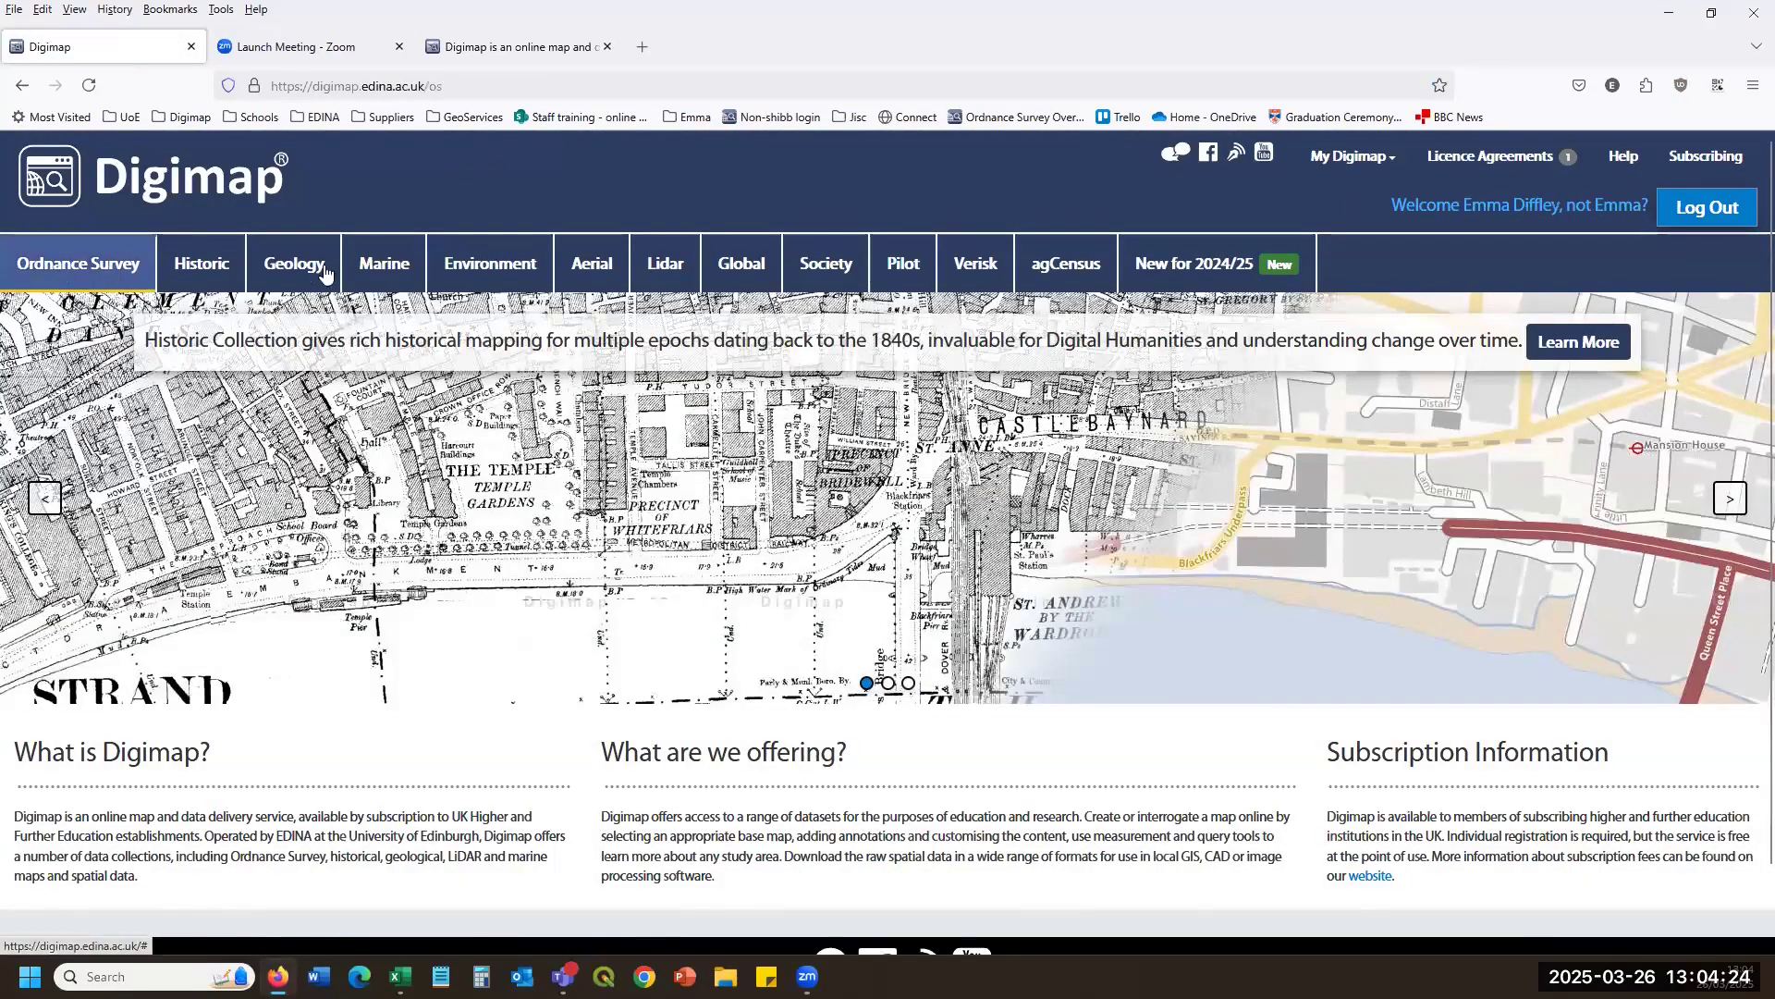
# View the Ordnance Survey collection page and its web map service page.
pyautogui.click(58, 273)
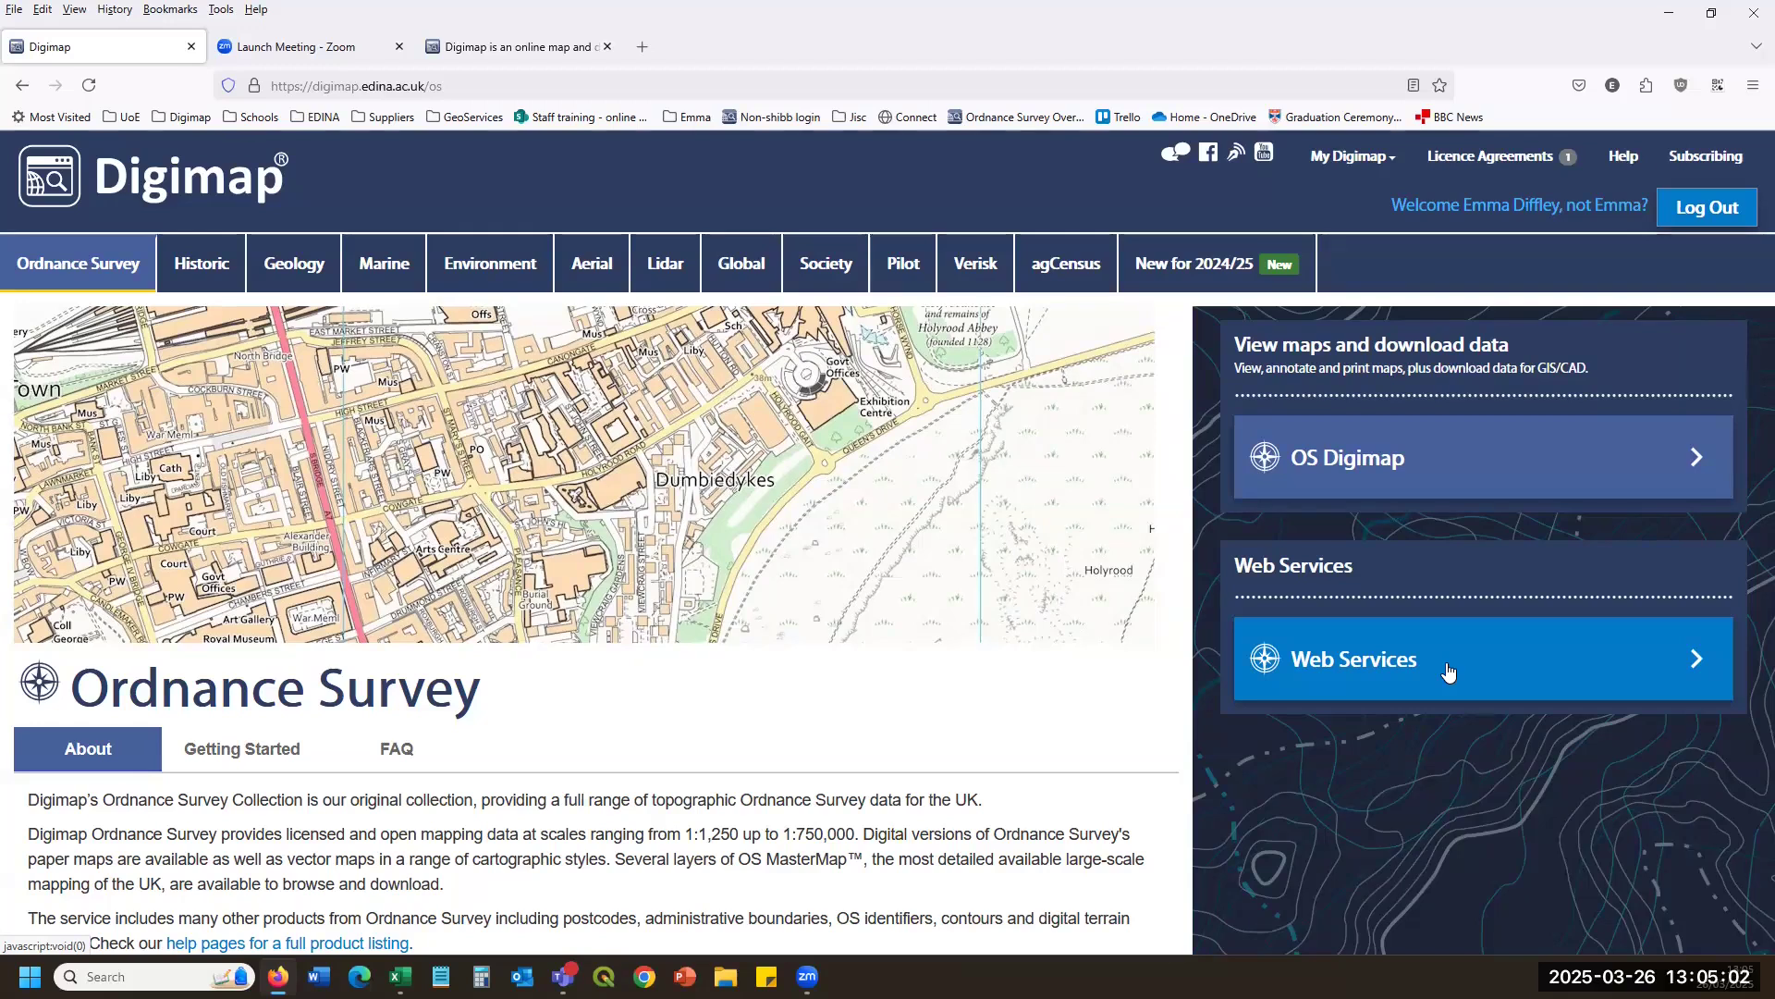
pyautogui.click(1448, 672)
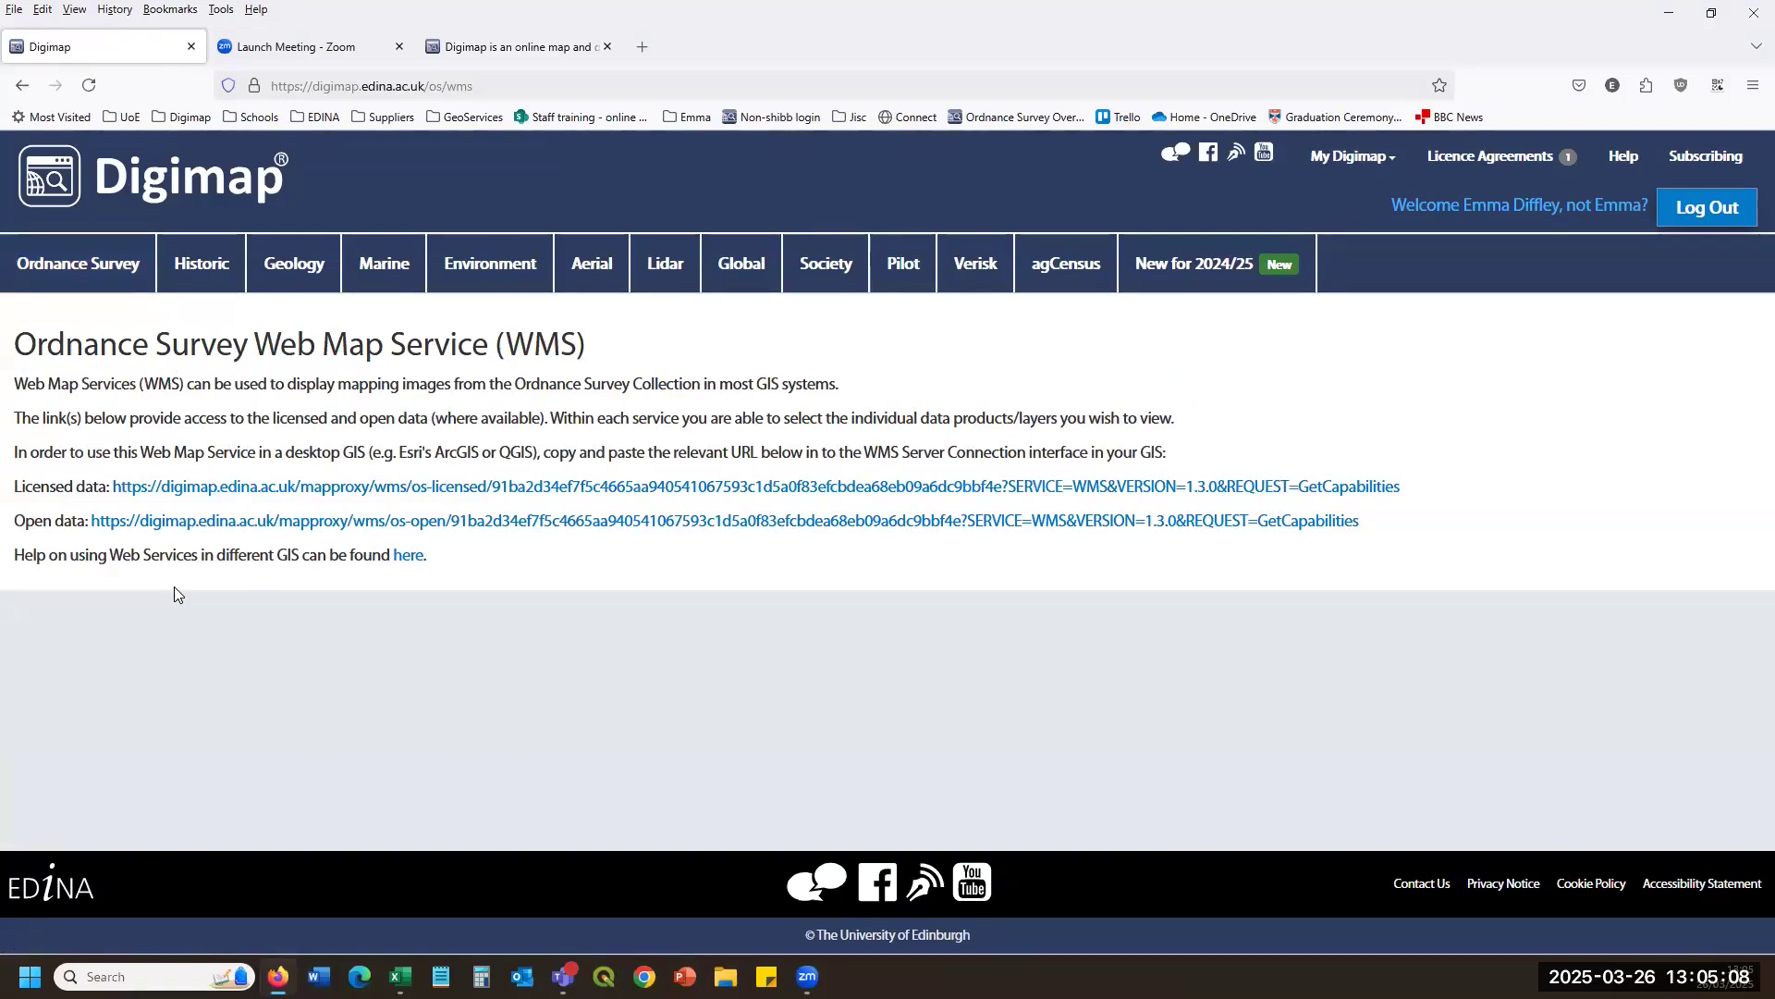
pyautogui.click(98, 278)
# Look at the Historic and Geology collections, then launch OS Digimap Roam from the Ordnance Survey page.
pyautogui.click(202, 265)
pyautogui.click(277, 259)
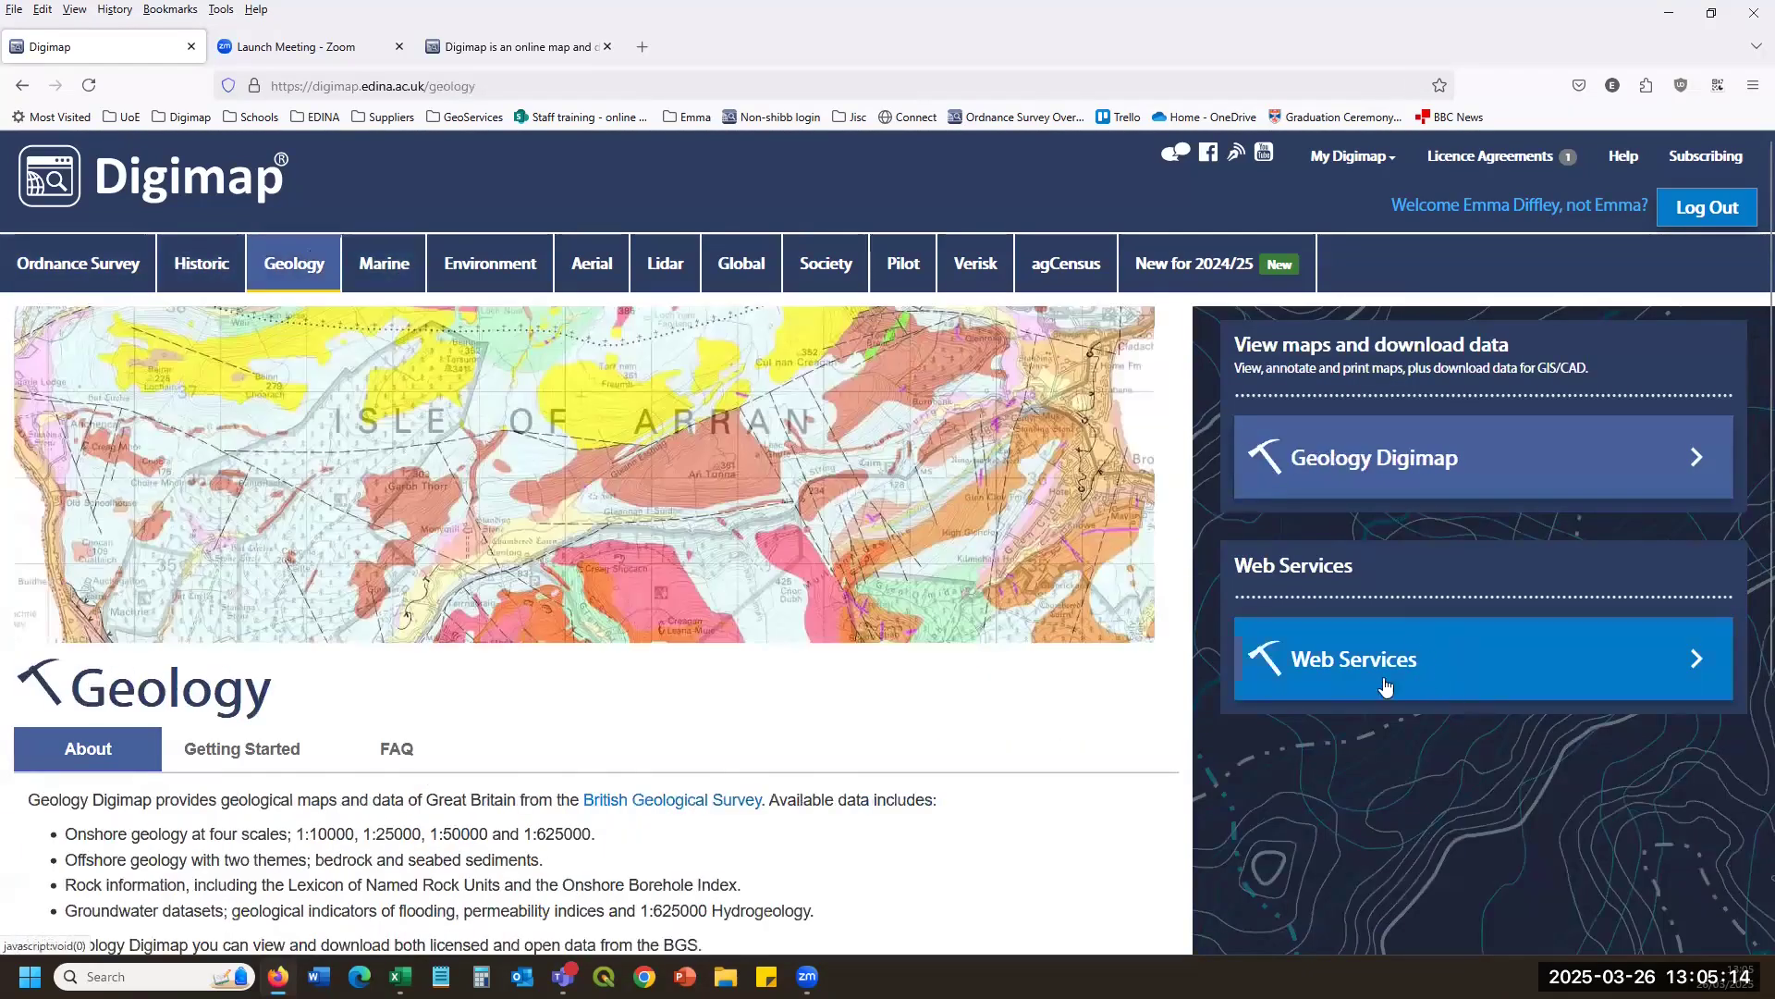
pyautogui.click(67, 266)
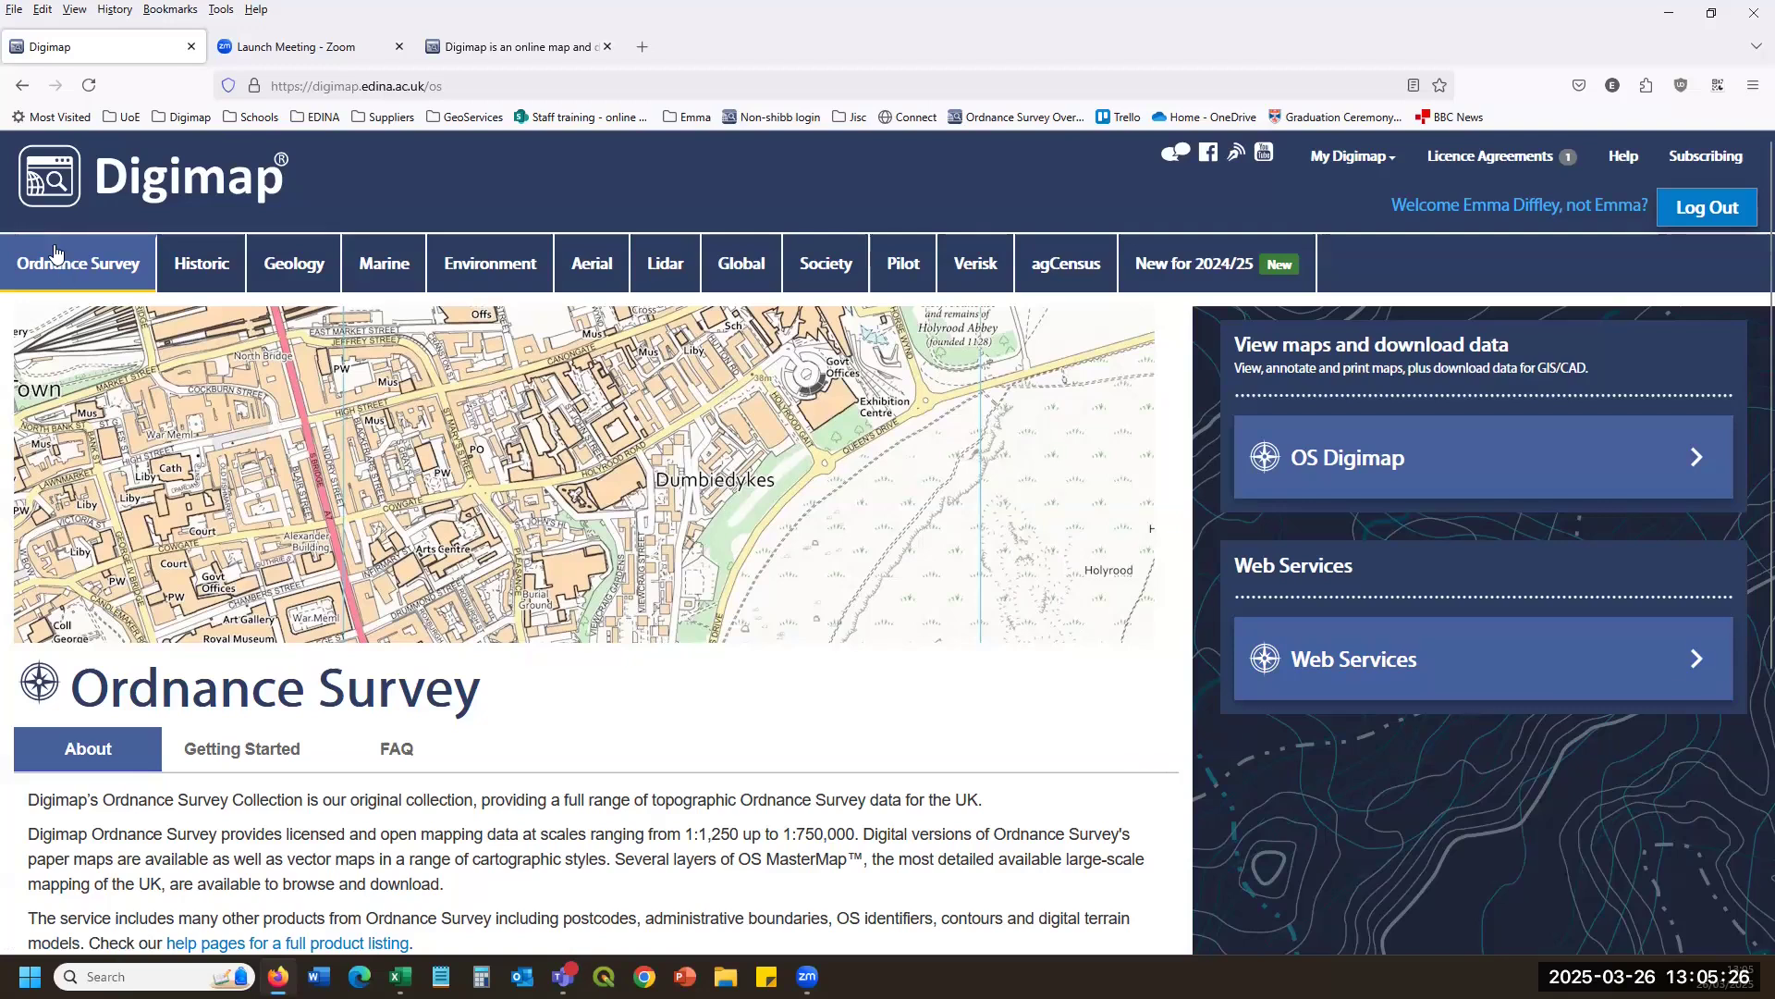
pyautogui.click(1448, 460)
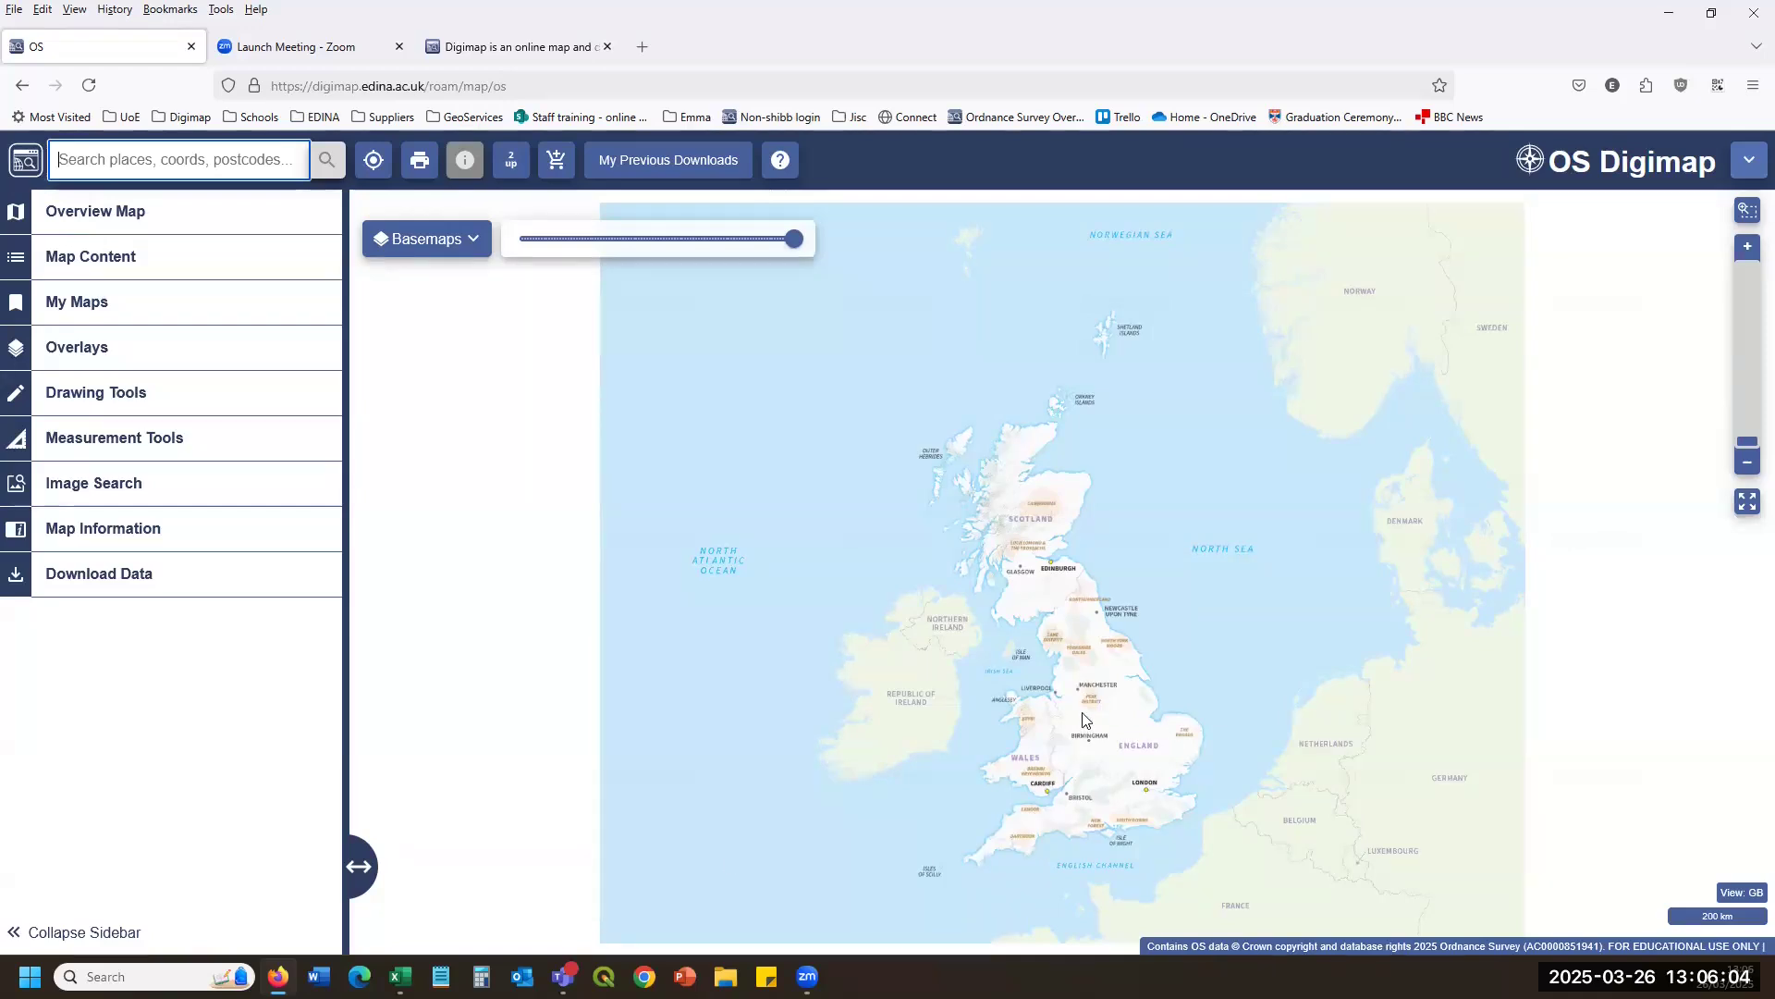
# Zoom from Great Britain past Manchester and Knutsford to building-level mapping near Northwich's Charles Darwin school.
pyautogui.scroll(4, 1094, 696)
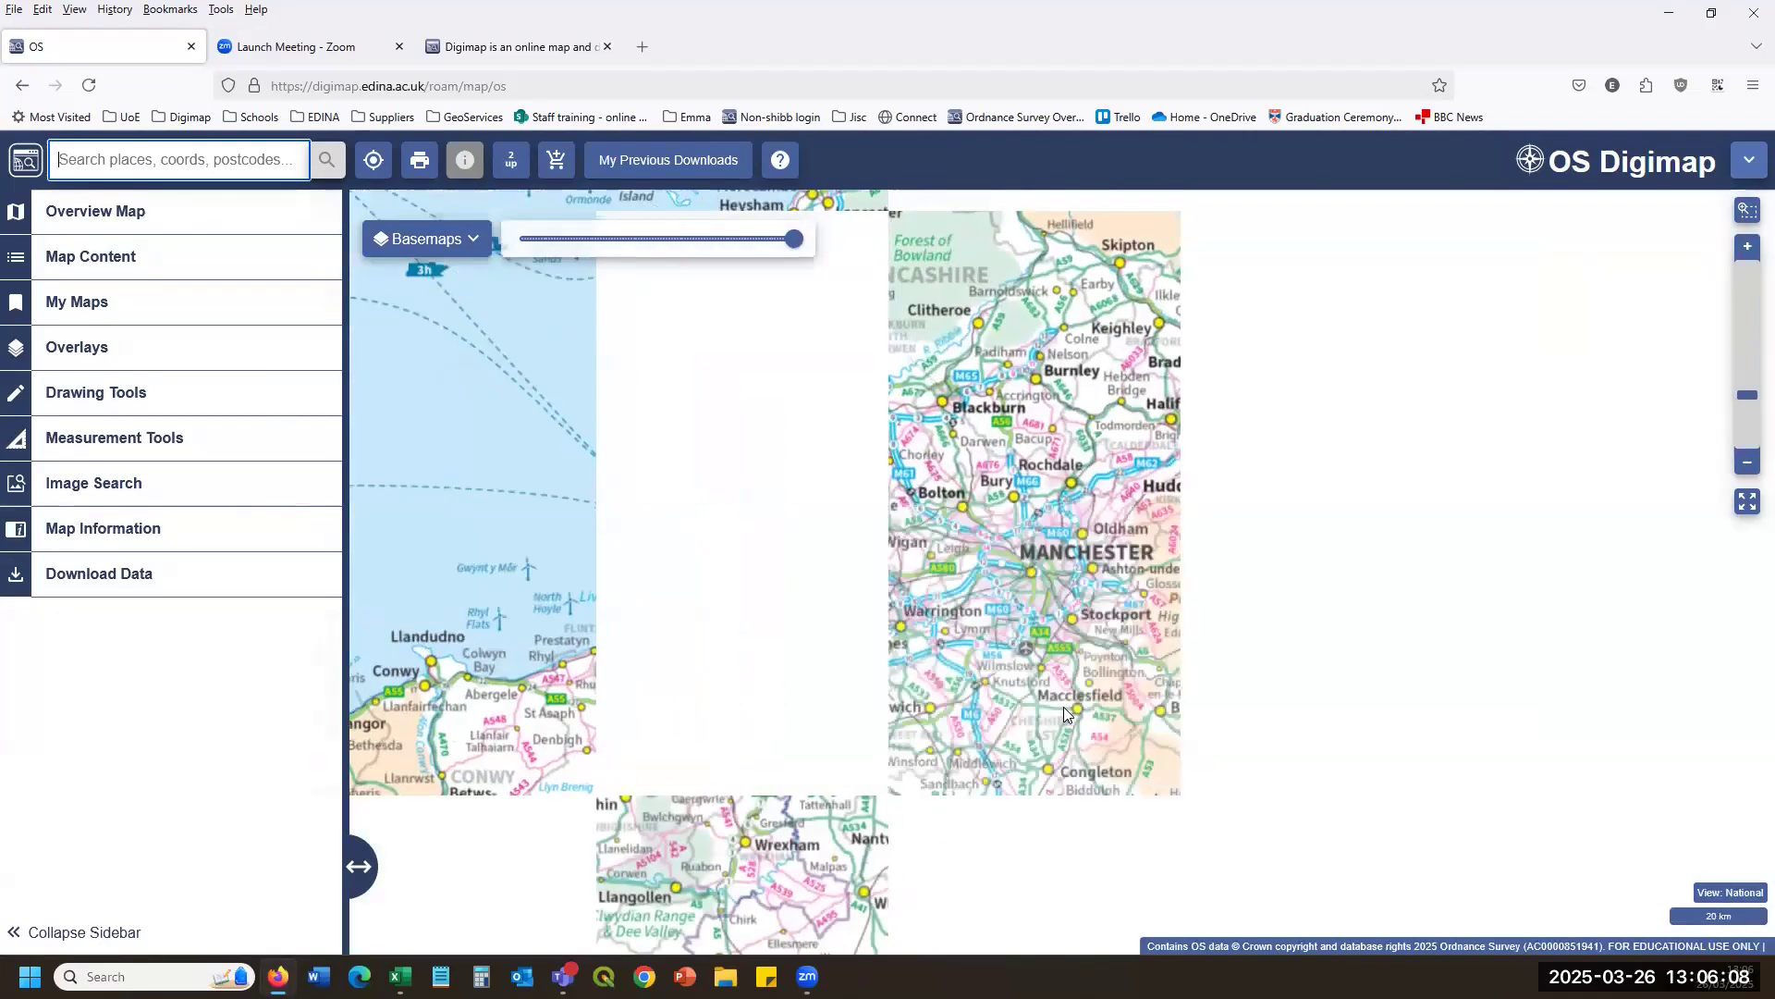
pyautogui.scroll(1, 1063, 707)
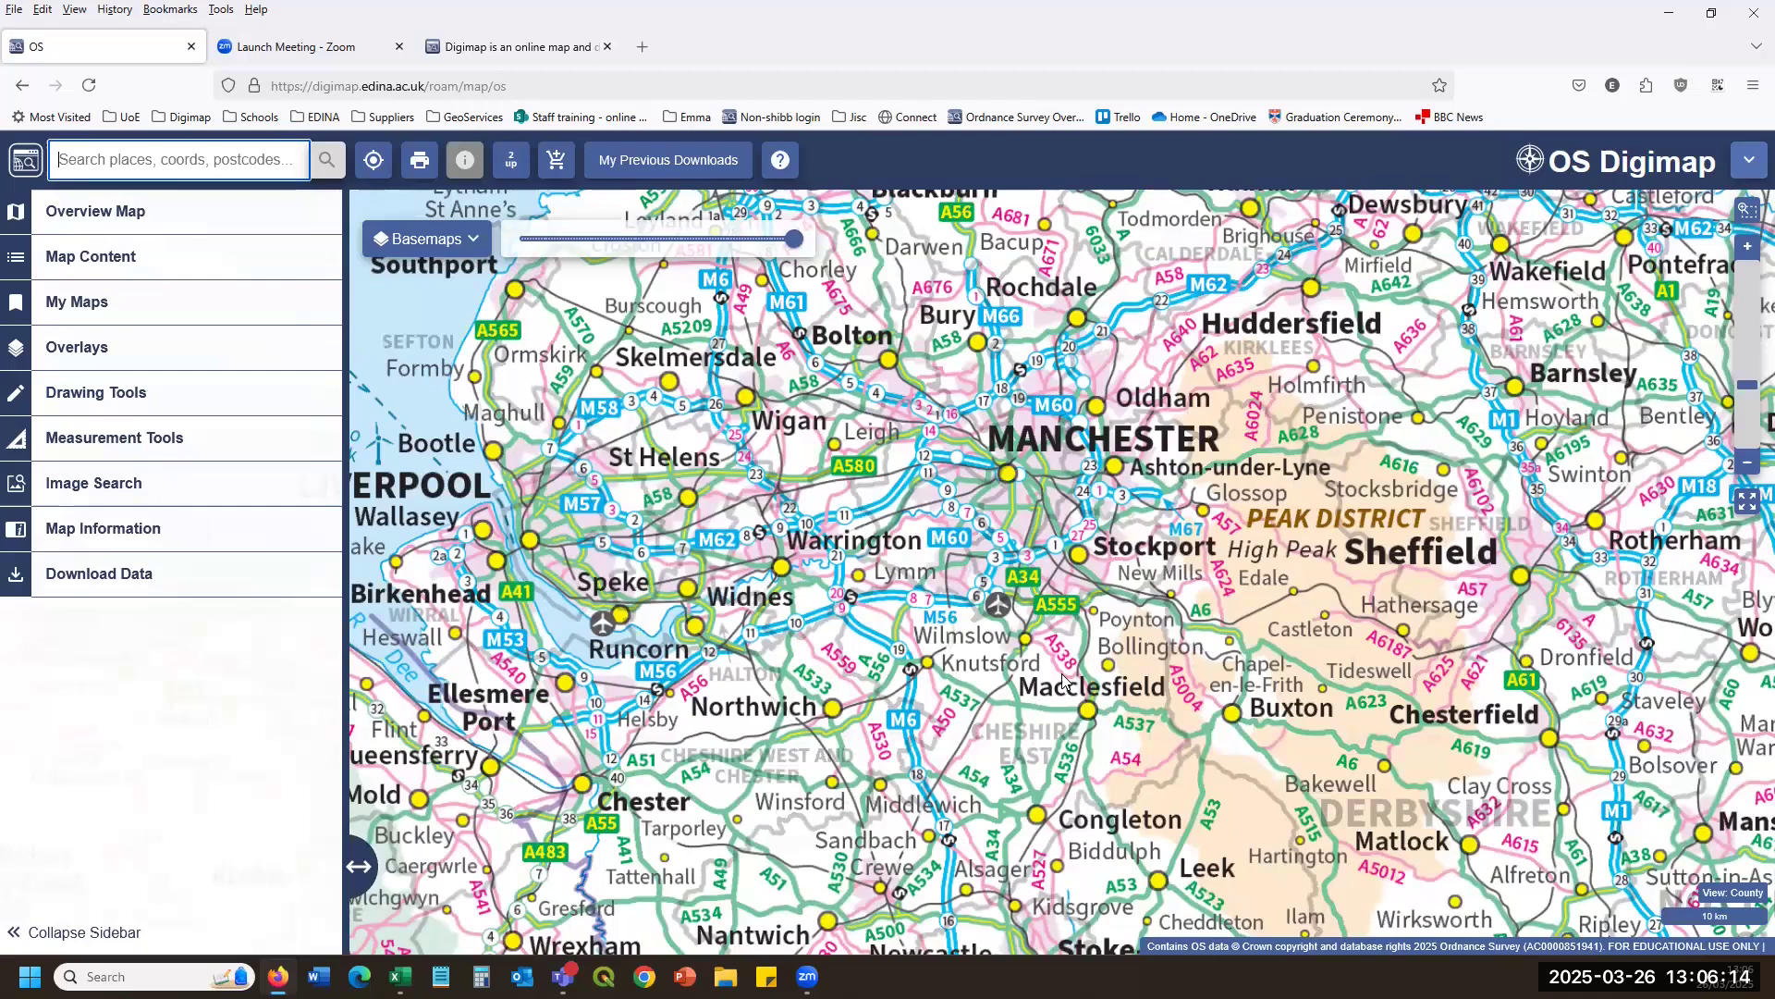
pyautogui.scroll(1, 835, 698)
pyautogui.scroll(1, 1052, 660)
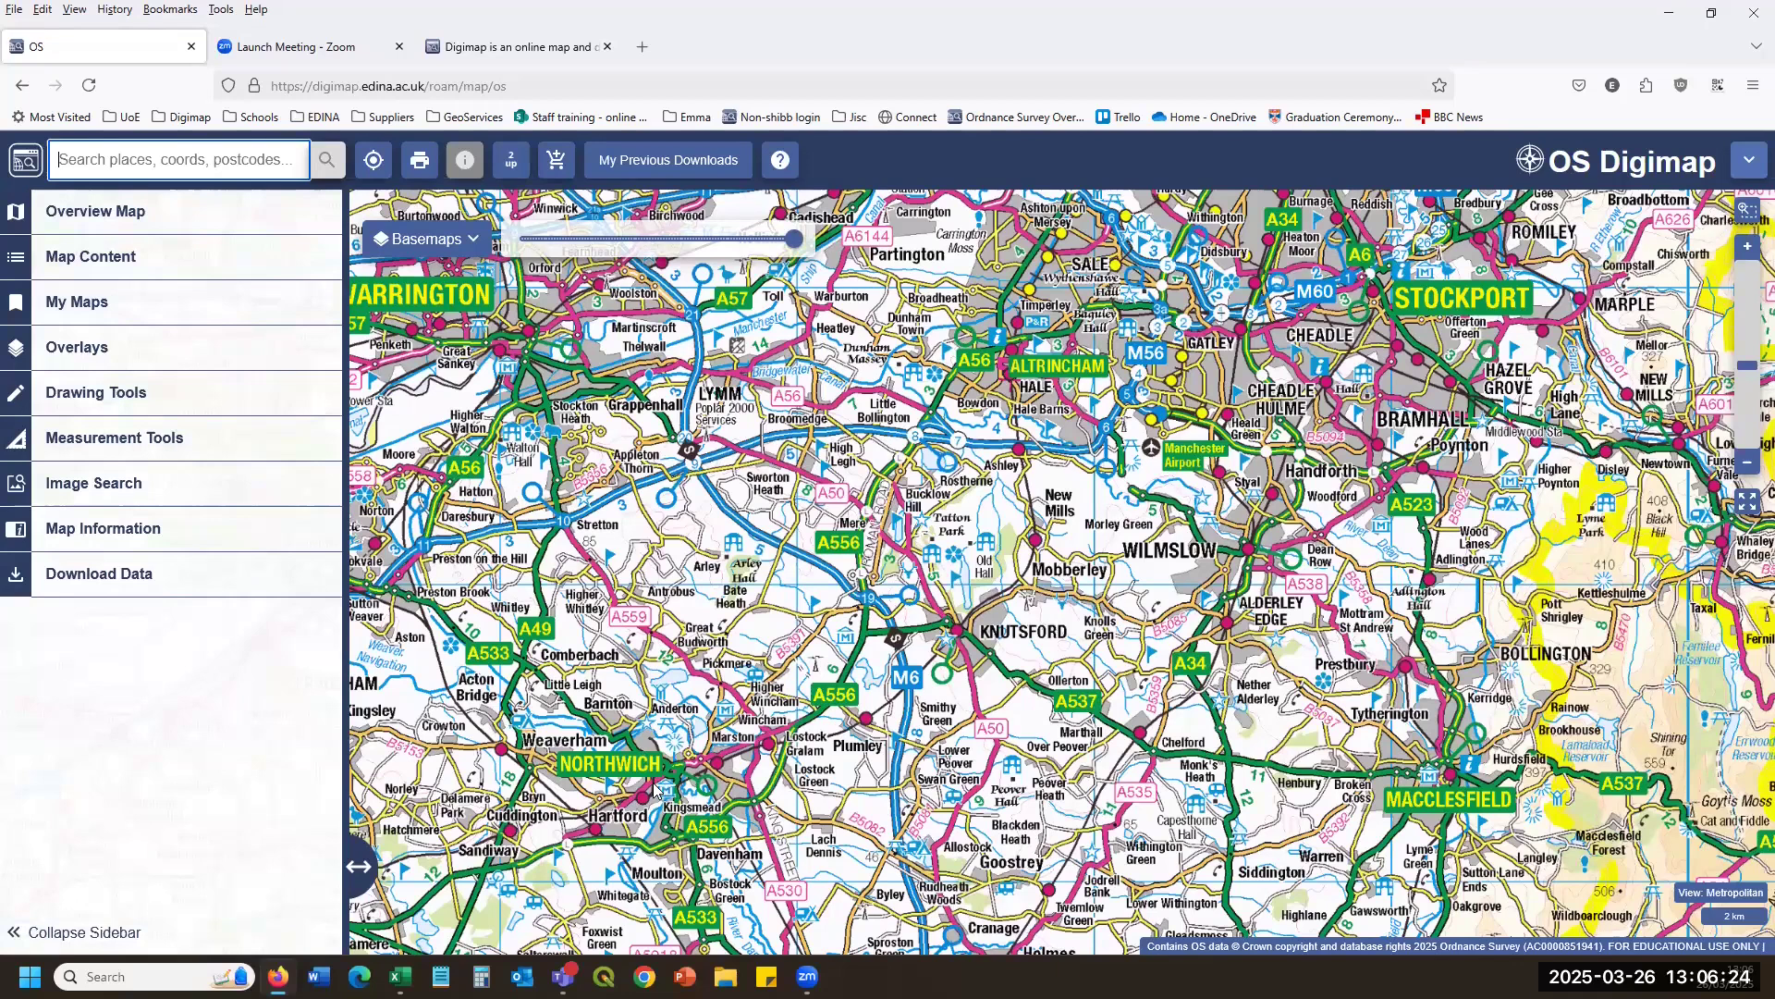
pyautogui.moveTo(766, 691); pyautogui.dragTo(868, 607)
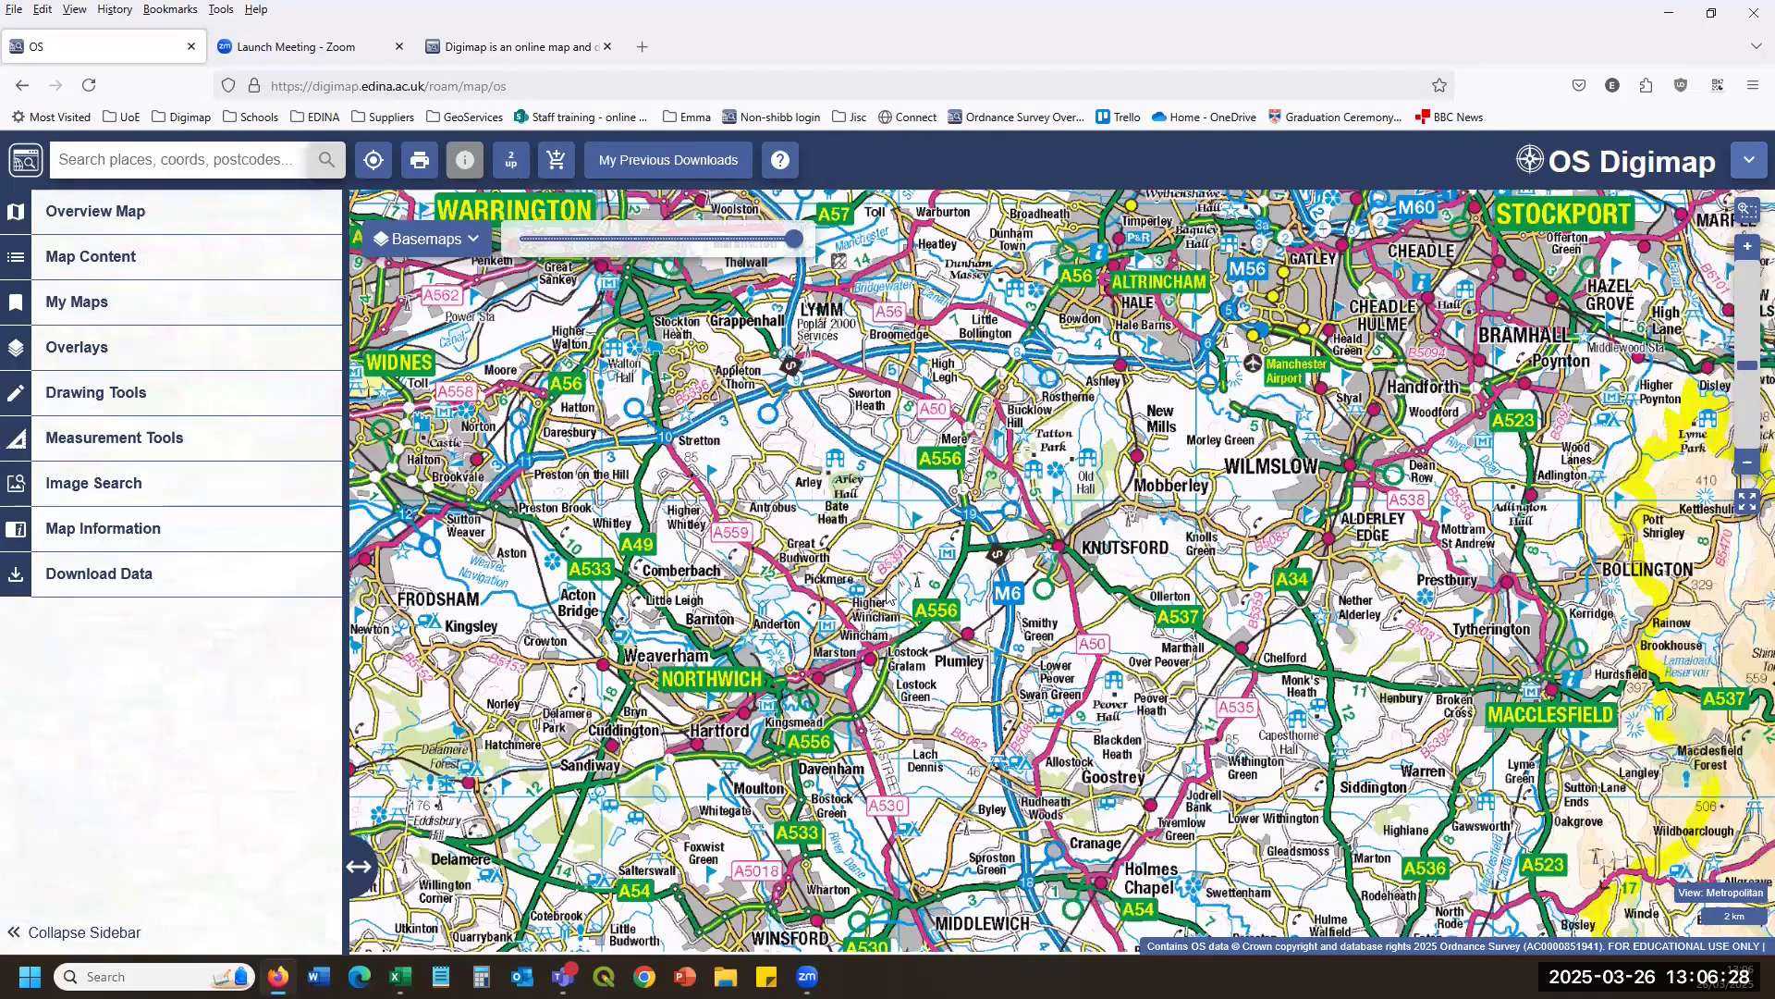
pyautogui.moveTo(756, 672); pyautogui.dragTo(872, 597)
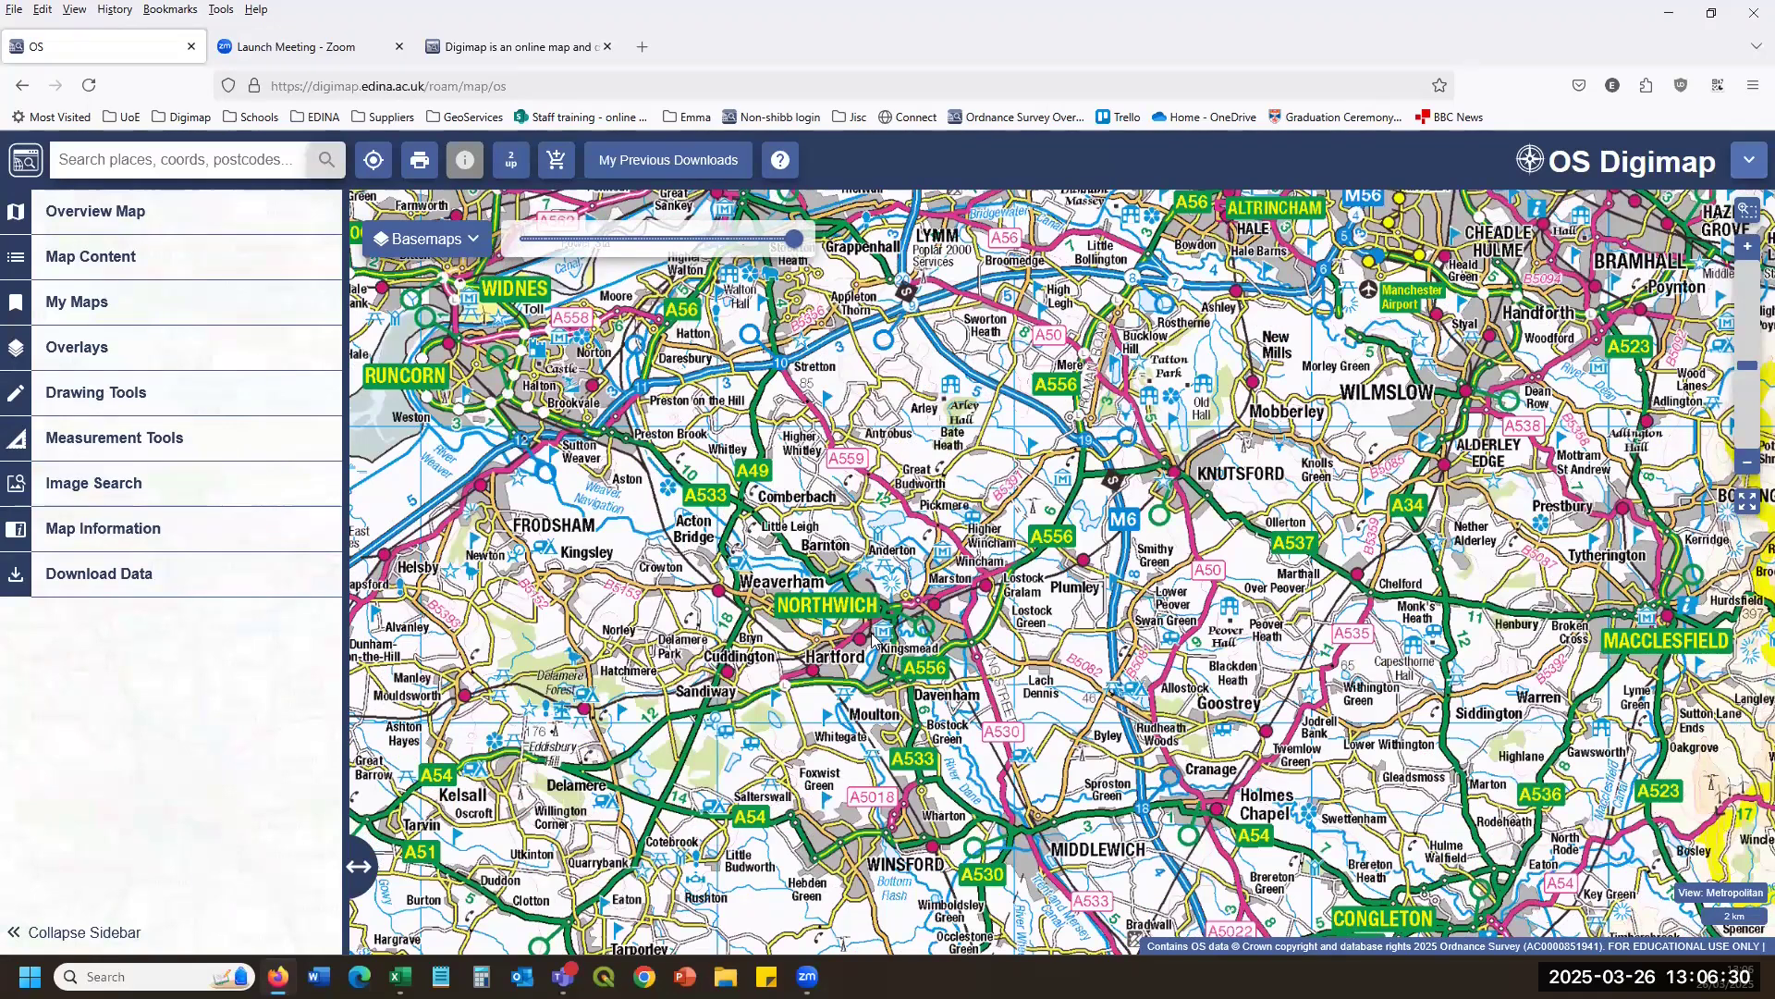
pyautogui.scroll(5, 873, 631)
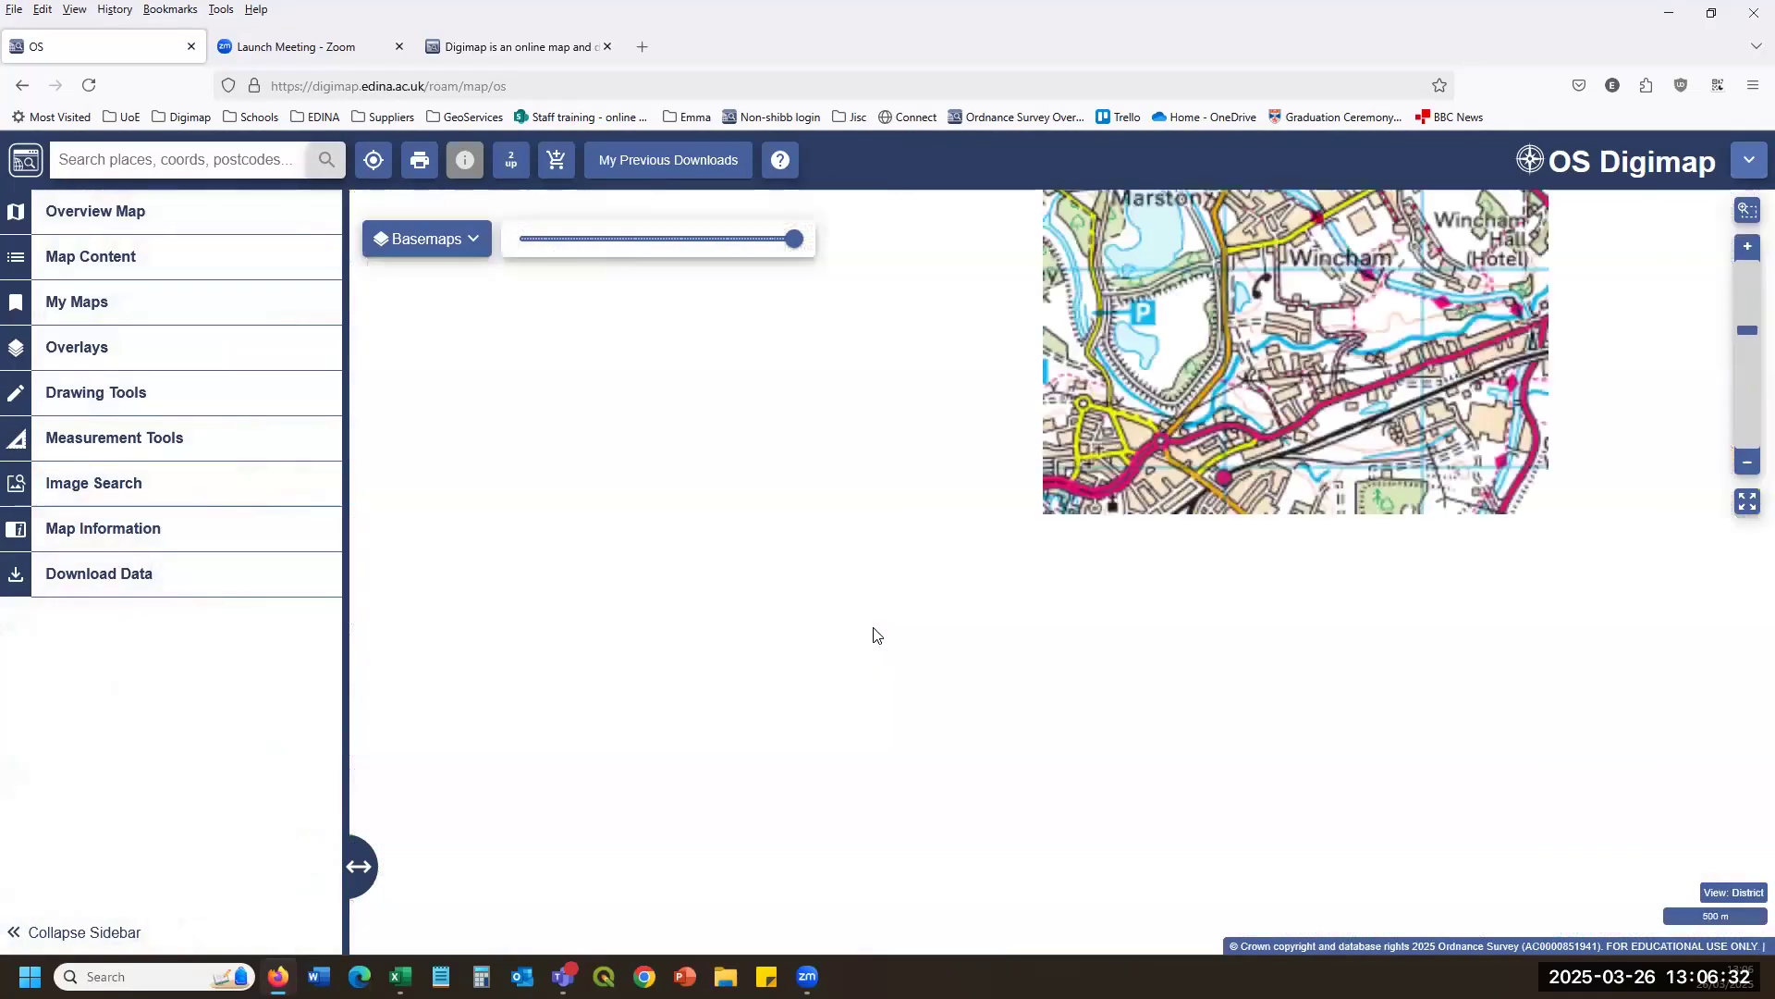
pyautogui.scroll(3, 873, 627)
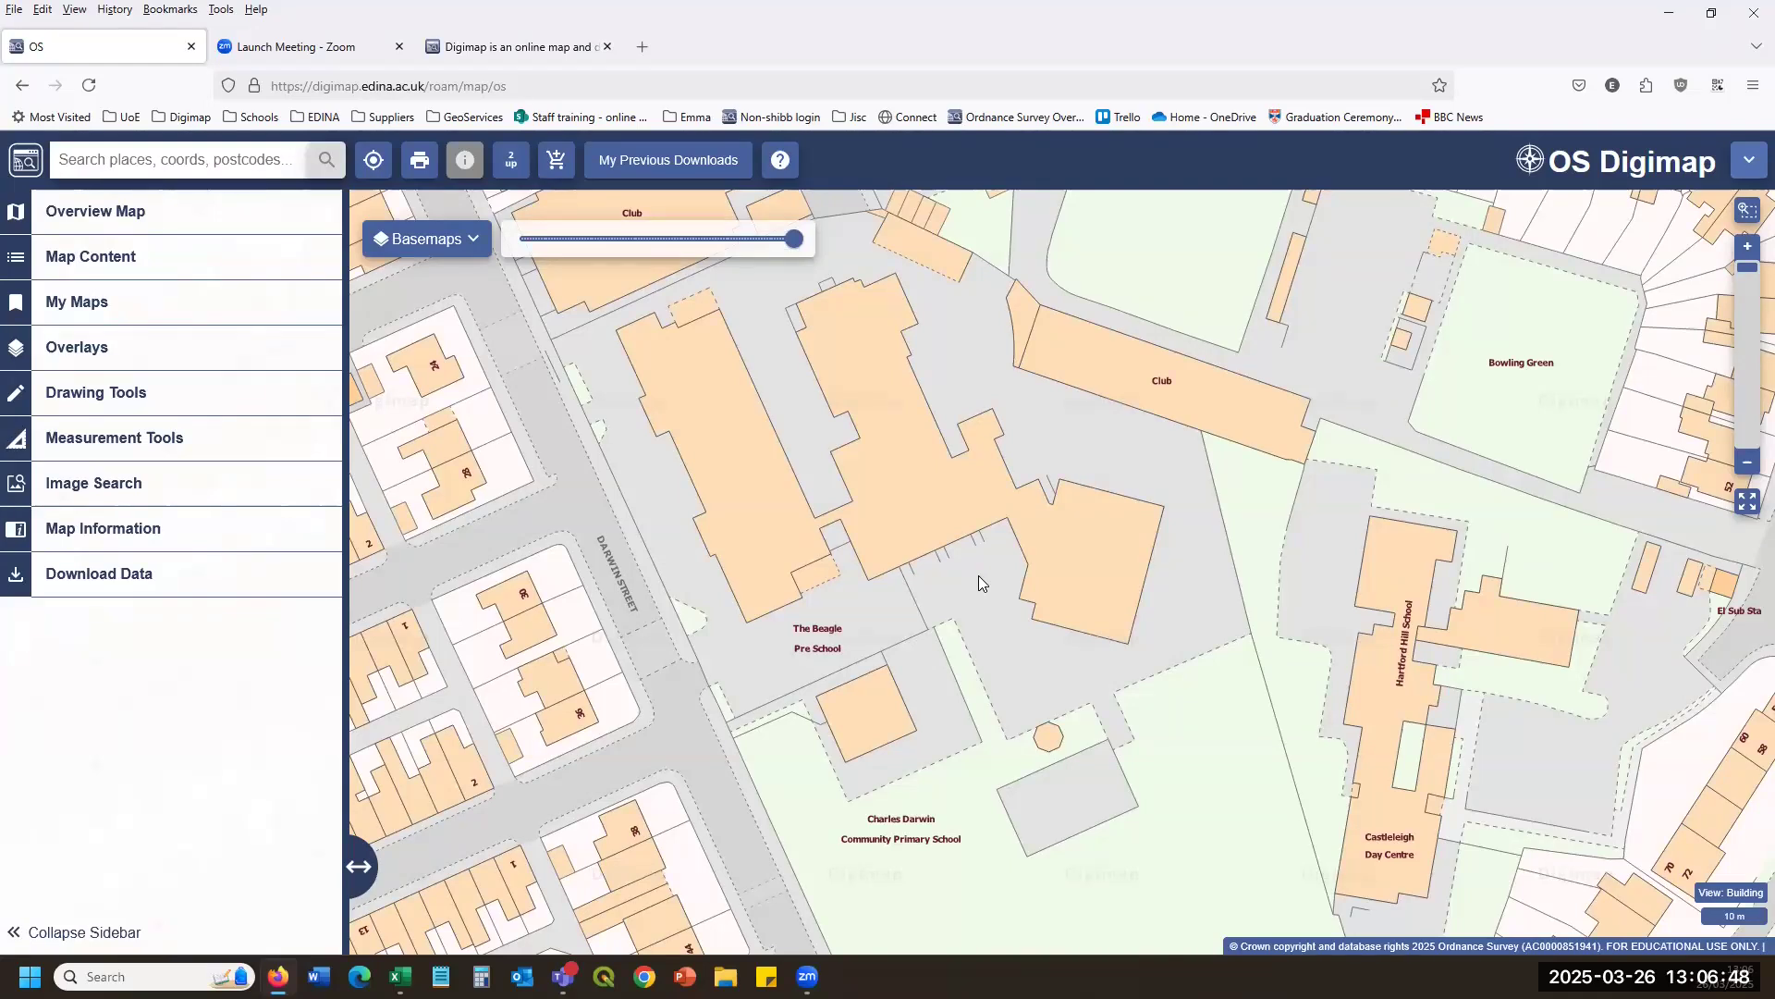
pyautogui.scroll(-2, 978, 579)
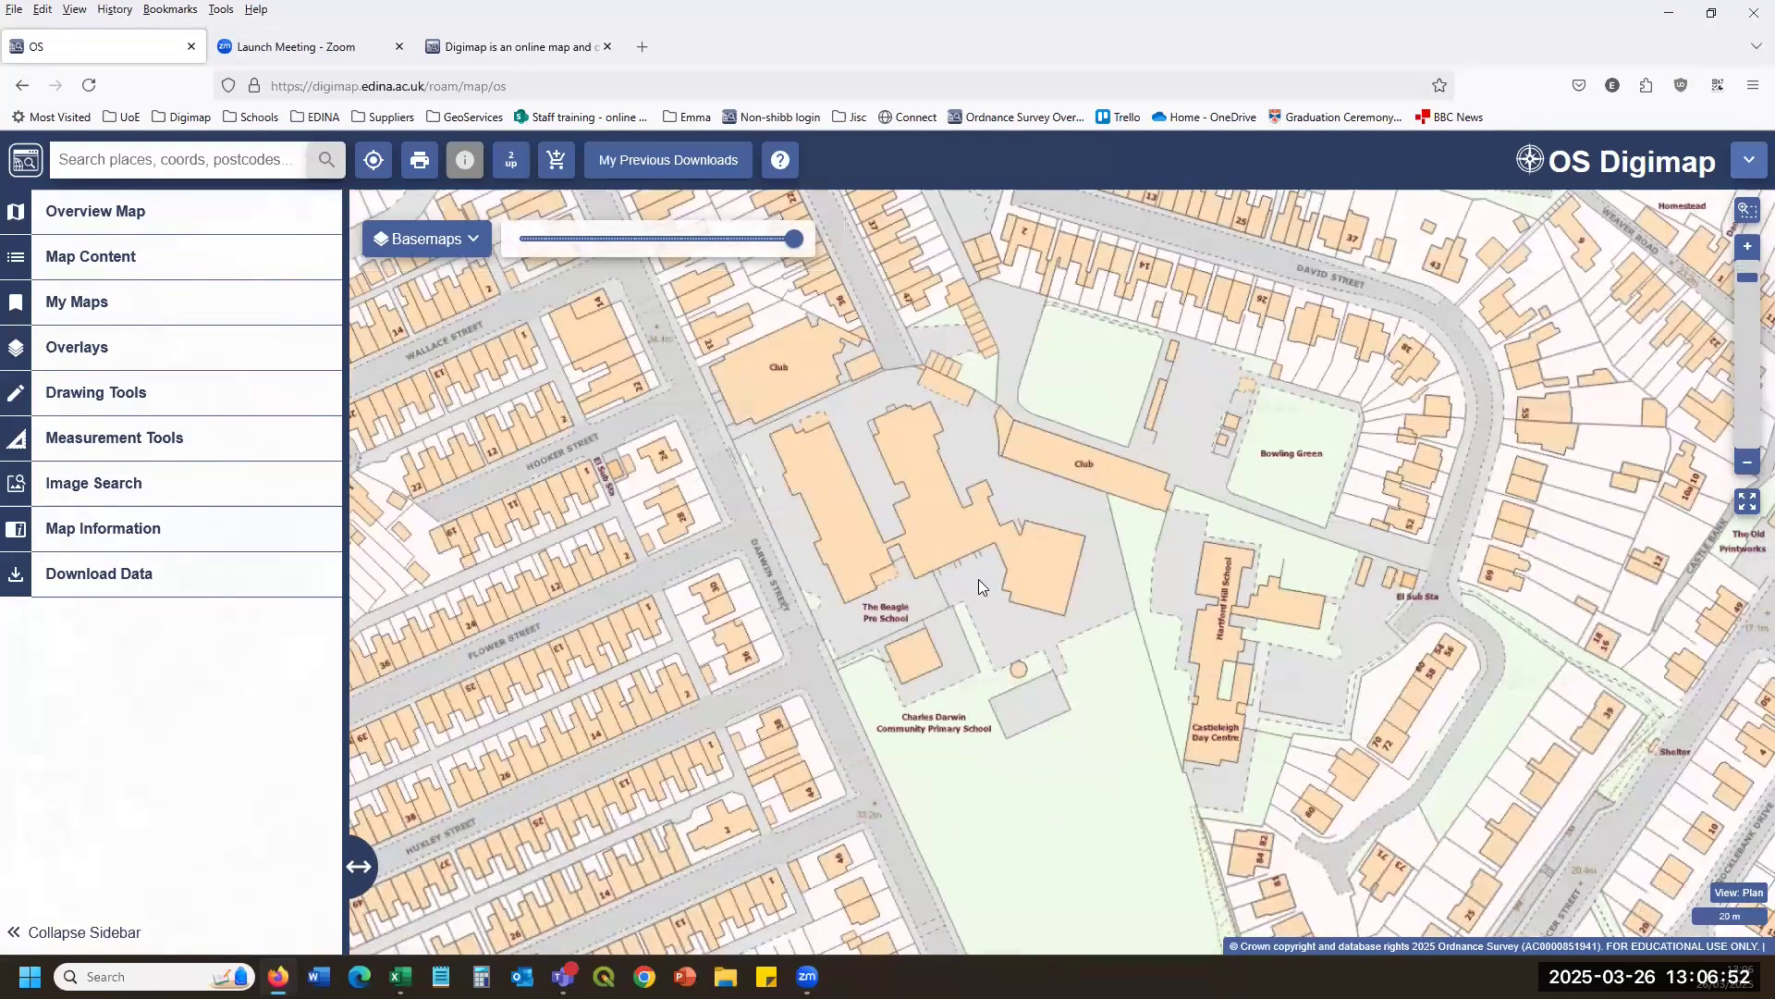
pyautogui.scroll(-3, 978, 579)
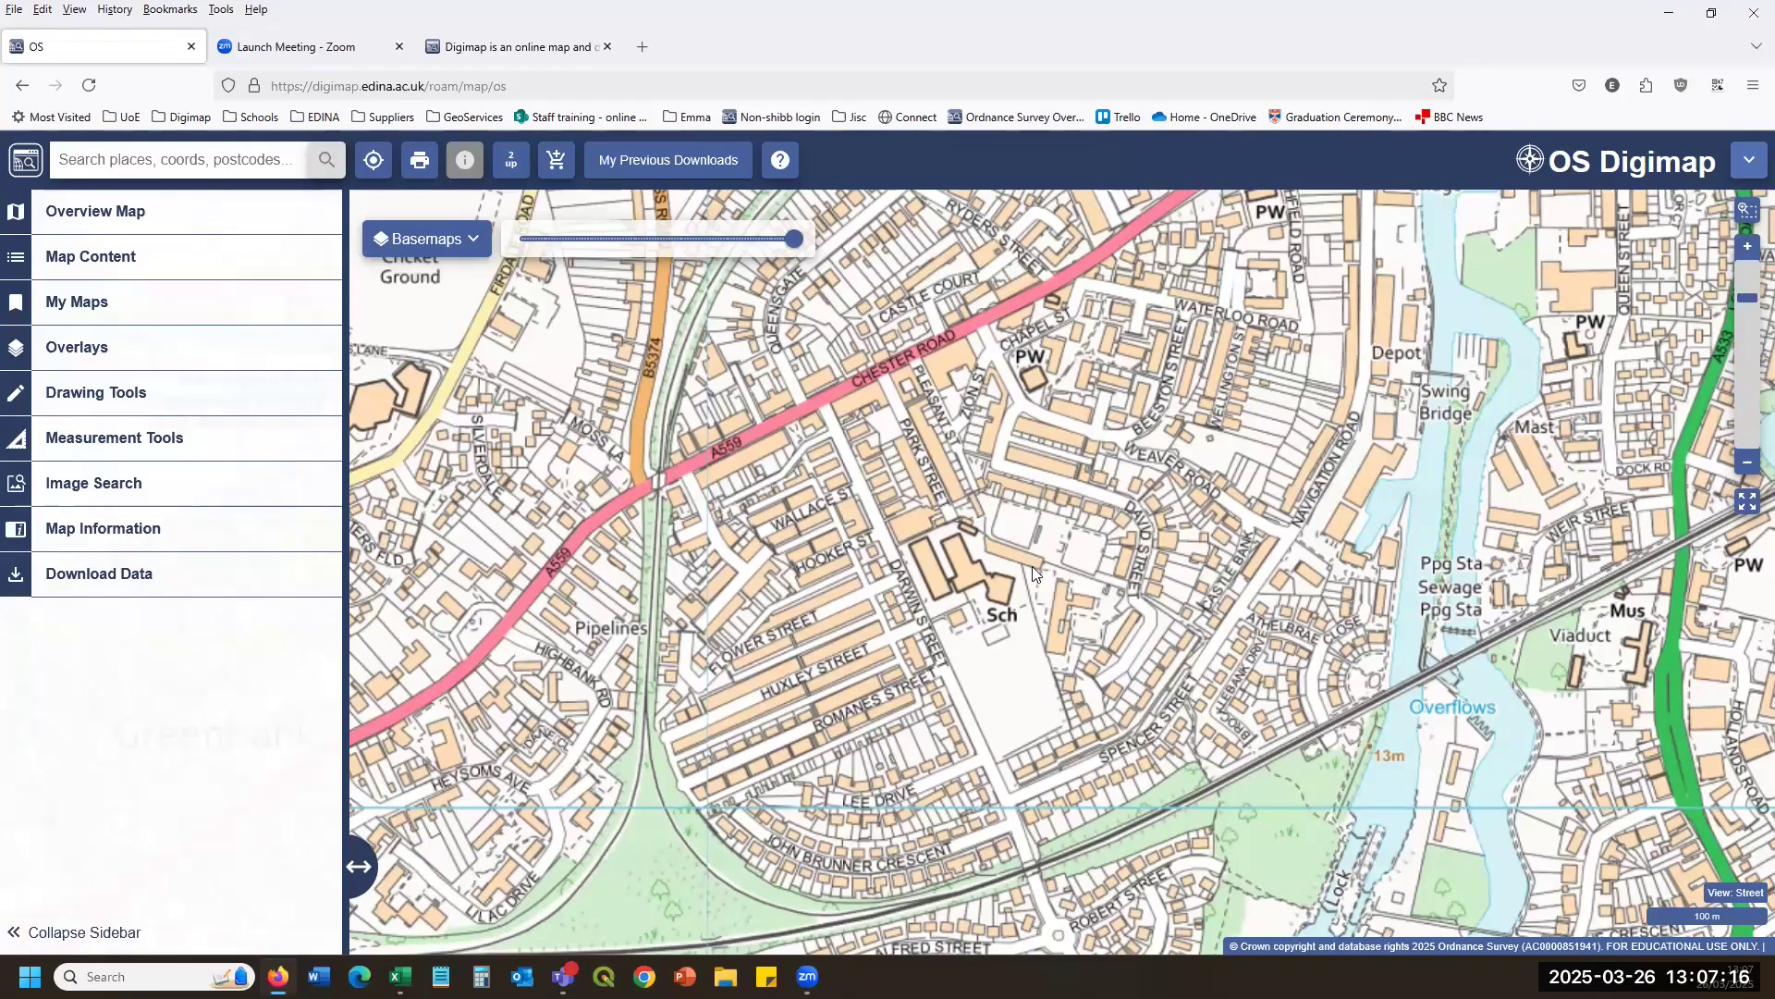
# Pan around central Northwich past Leicester Street to Marbury Country Park and Carey Park.
pyautogui.moveTo(1387, 317); pyautogui.dragTo(740, 507)
pyautogui.moveTo(1556, 354); pyautogui.dragTo(1255, 621)
pyautogui.moveTo(650, 396); pyautogui.dragTo(451, 661)
pyautogui.moveTo(999, 495); pyautogui.dragTo(1156, 659)
pyautogui.moveTo(1262, 195); pyautogui.dragTo(1170, 667)
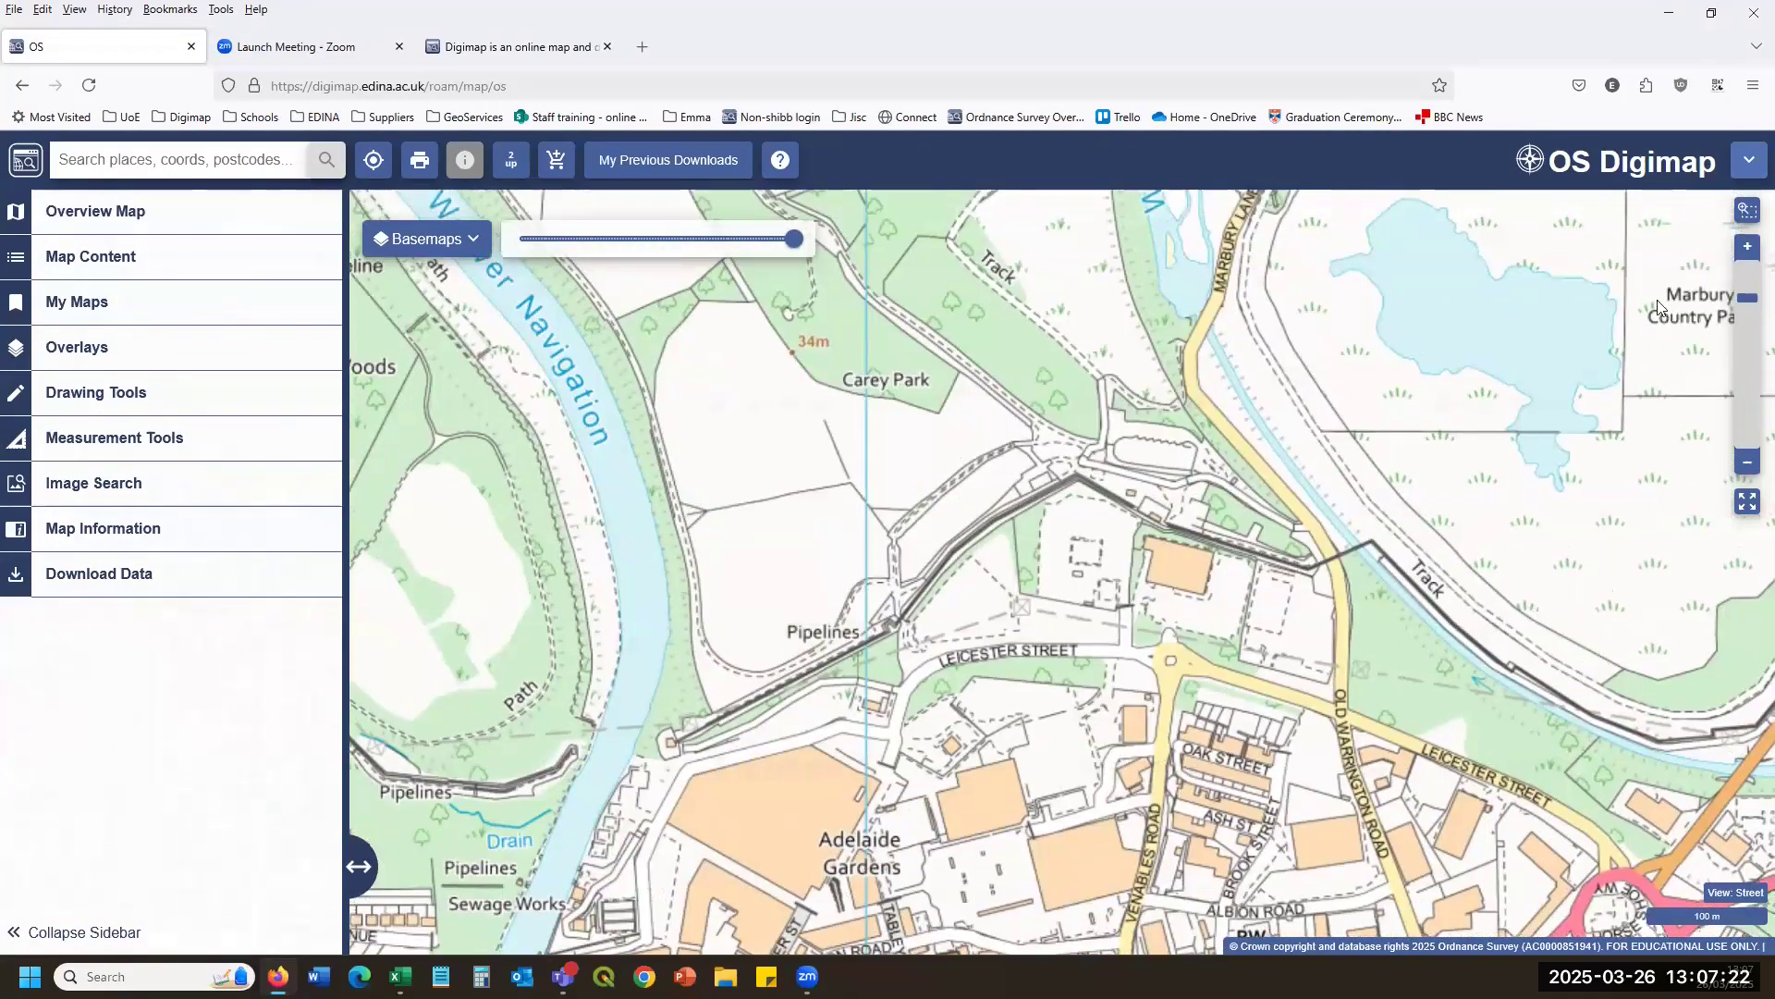
# Zoom in one level, back out to the neighbourhood, then return to the full Great Britain view.
pyautogui.click(1747, 250)
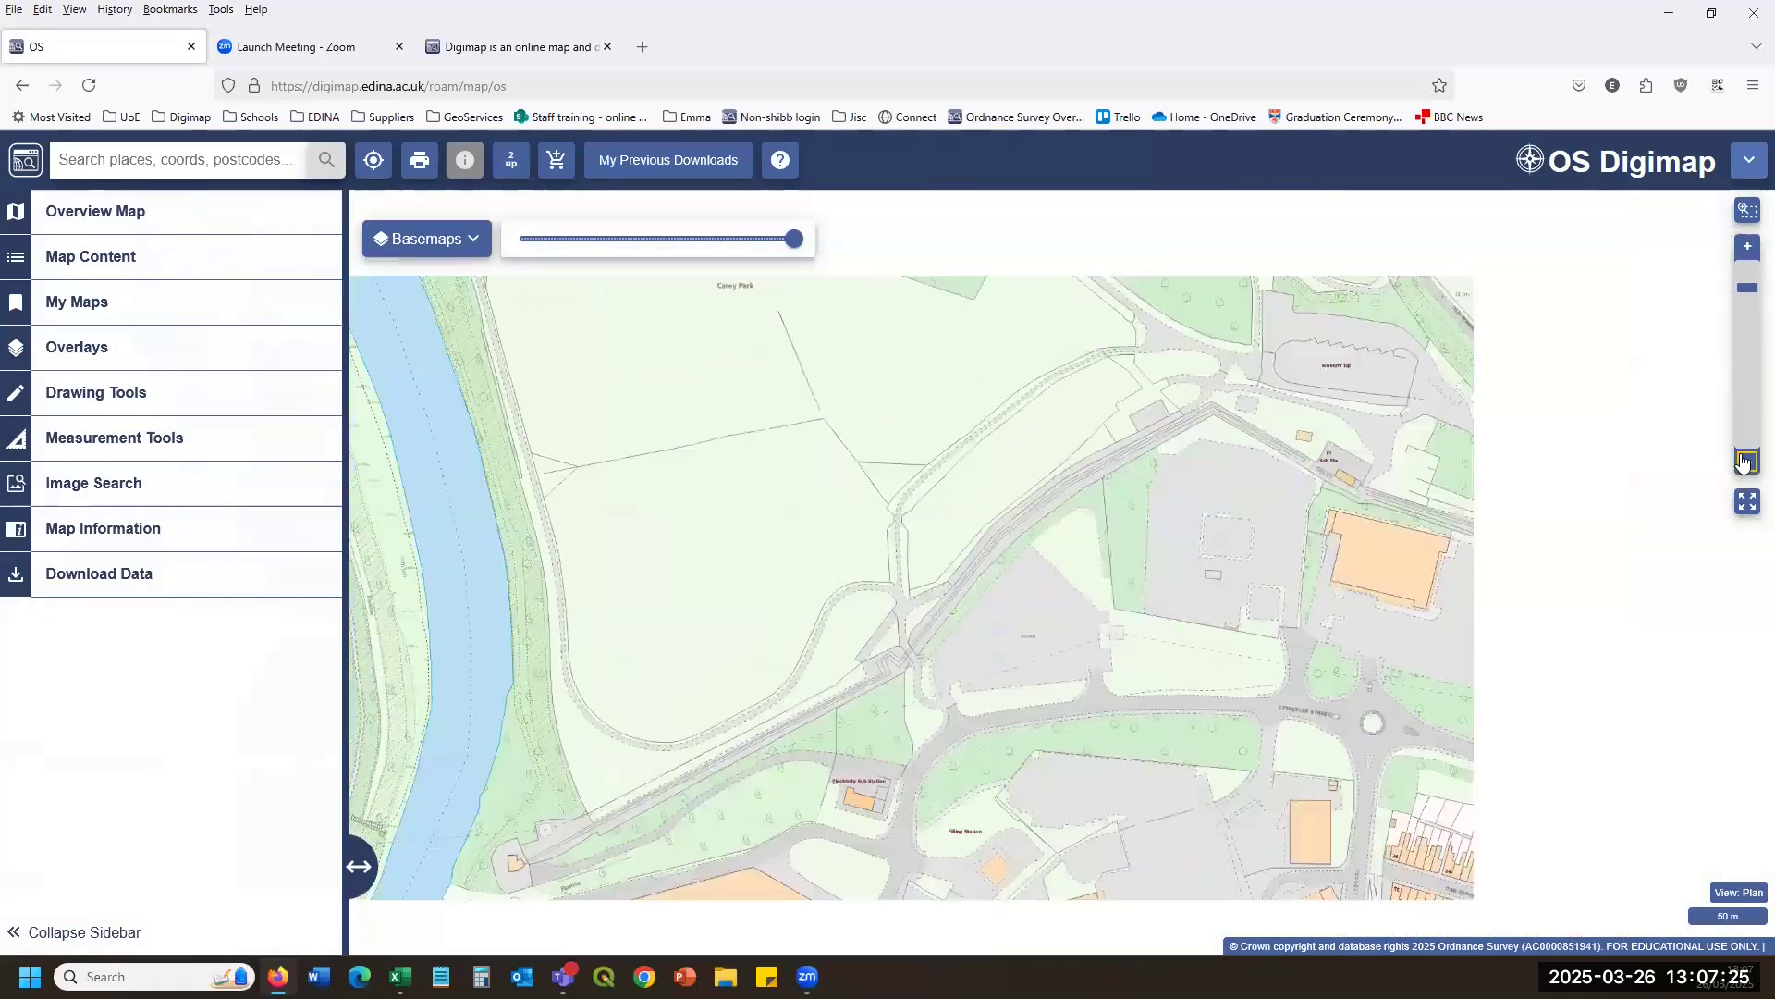
pyautogui.click(1743, 463)
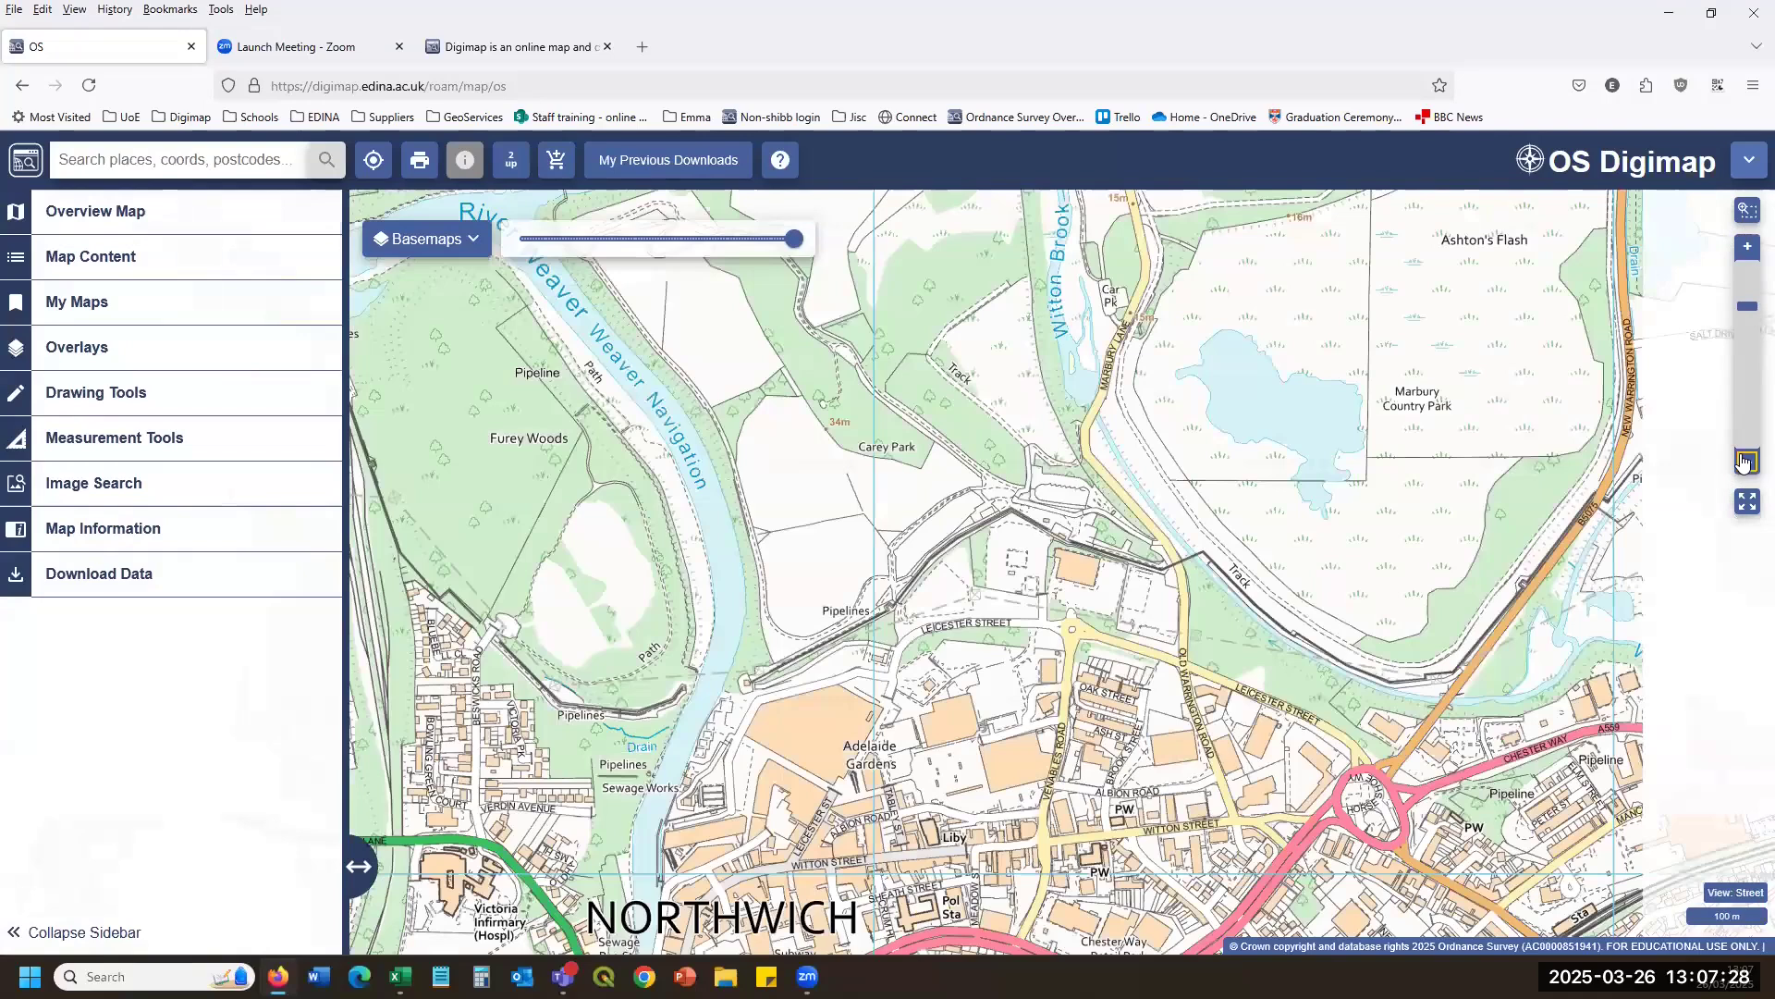
pyautogui.click(1742, 462)
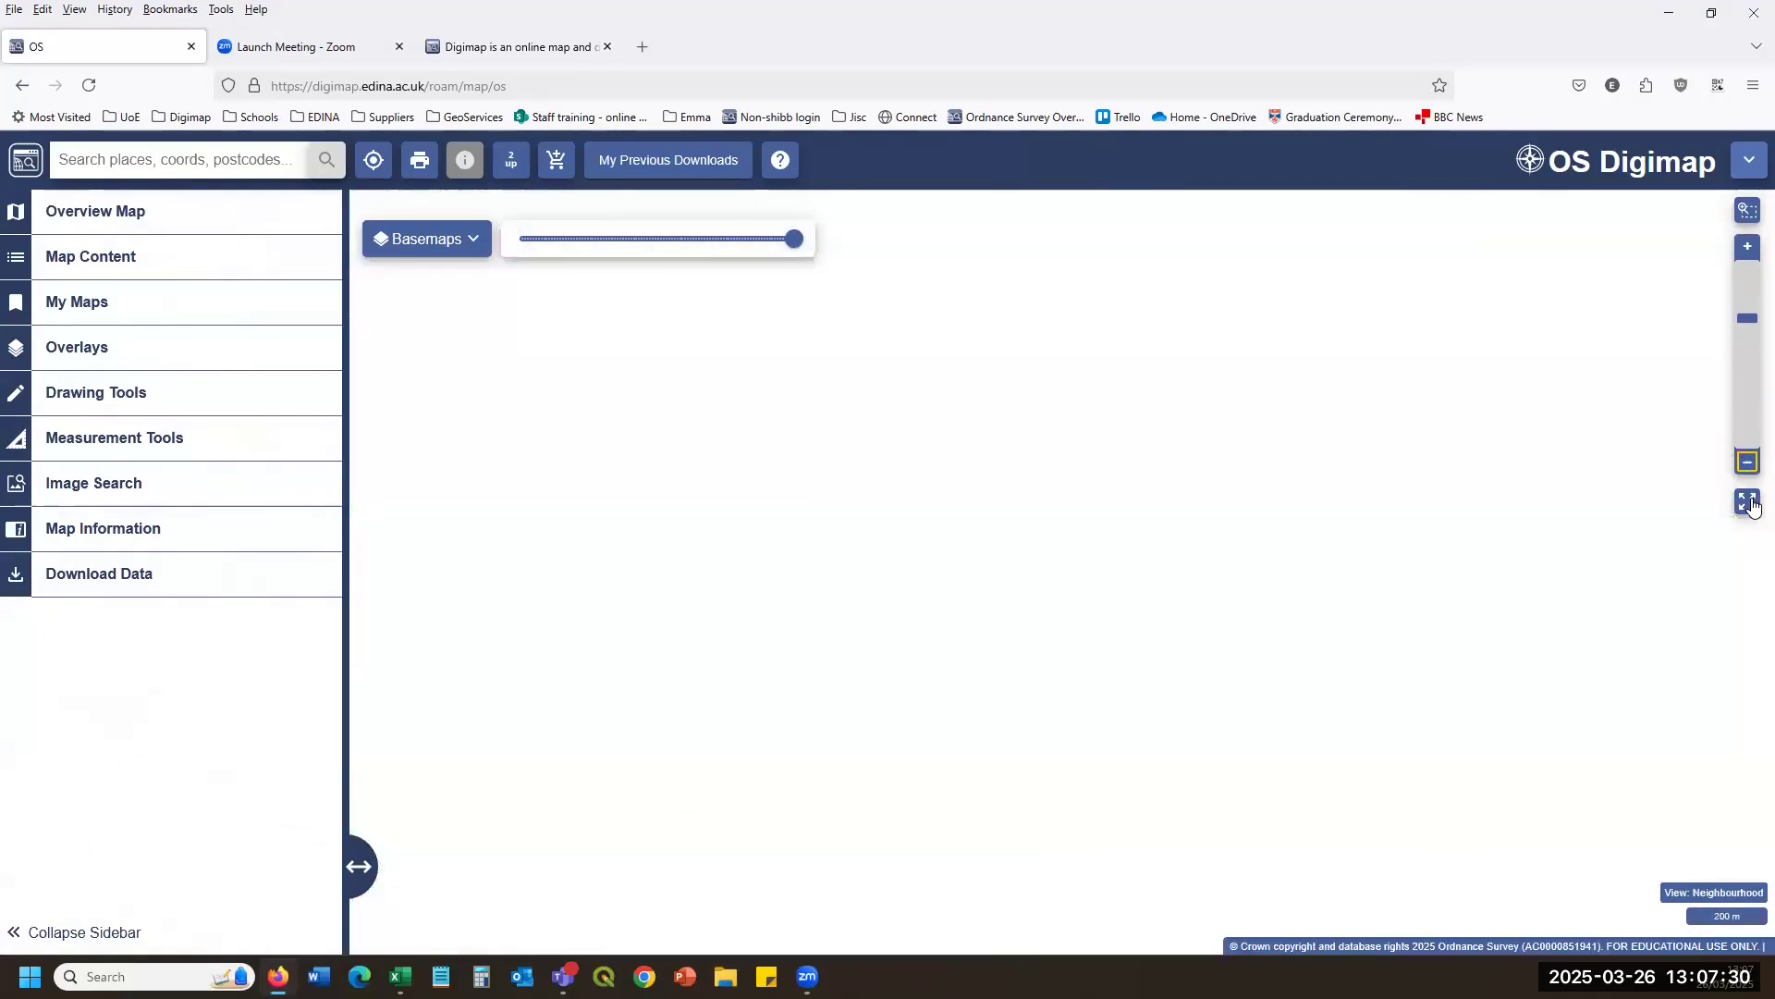
pyautogui.click(1747, 502)
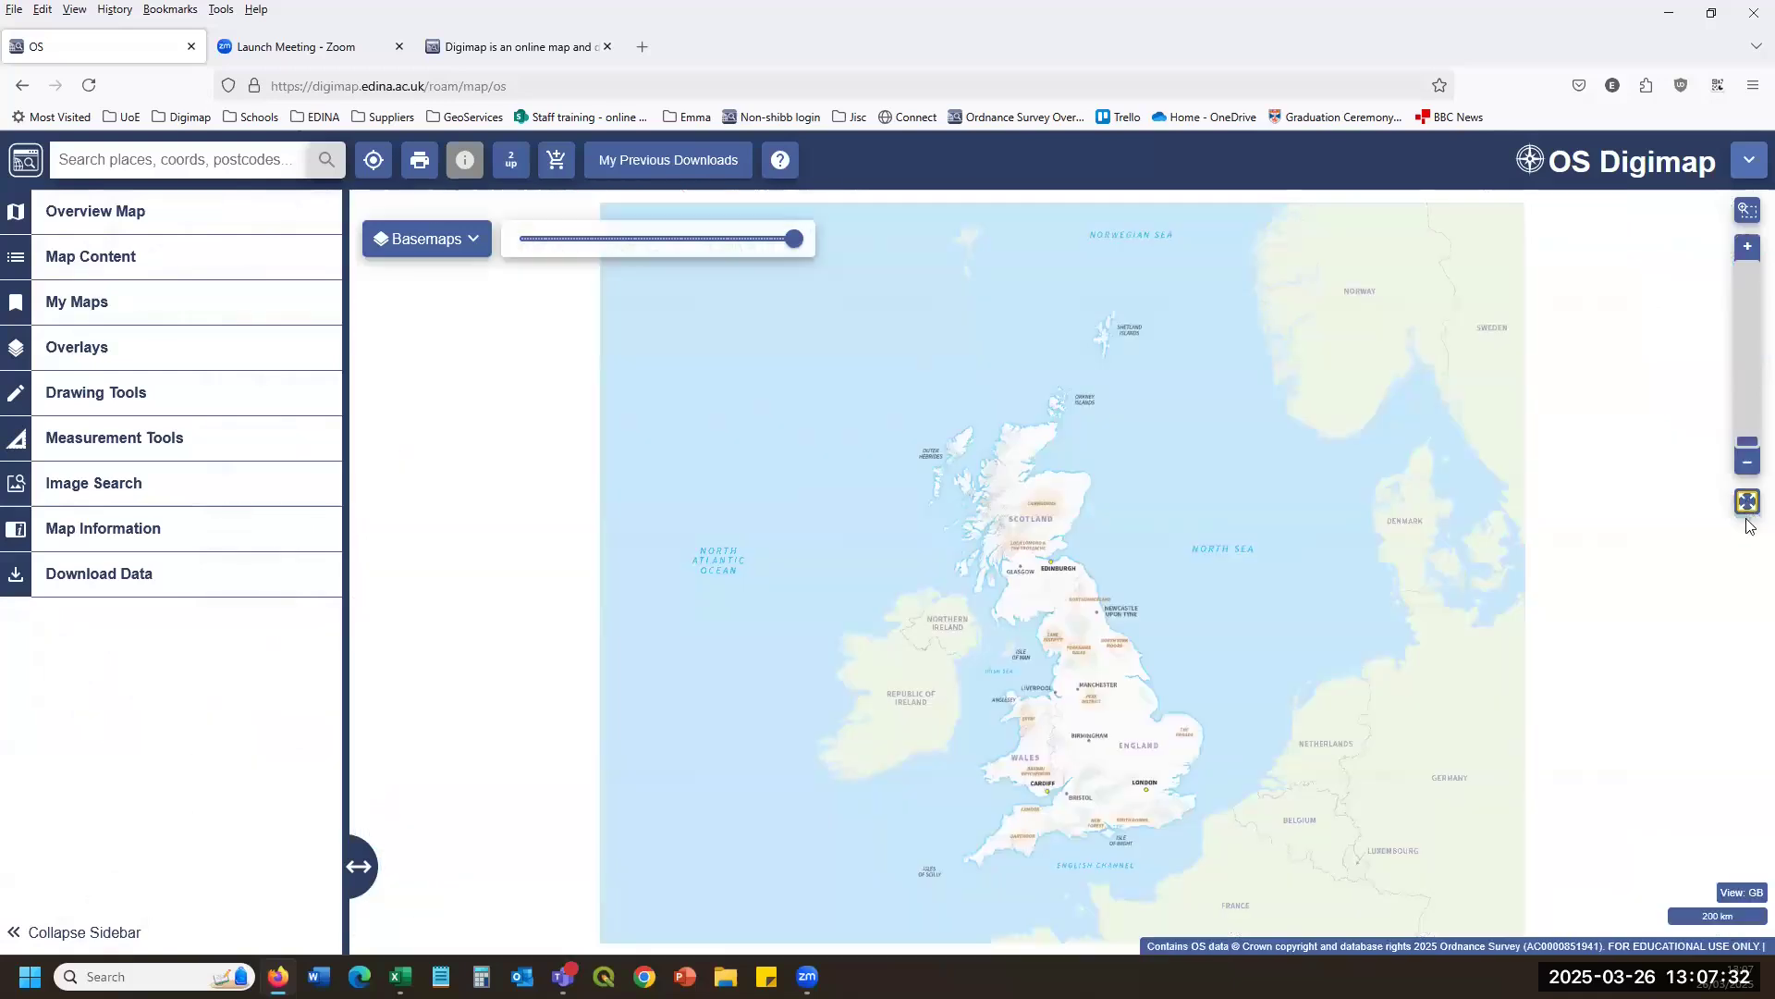
# Box-zoom into central Scotland around Perth, pan to Edinburgh and Glasgow, and show the basemap styles.
pyautogui.click(1748, 217)
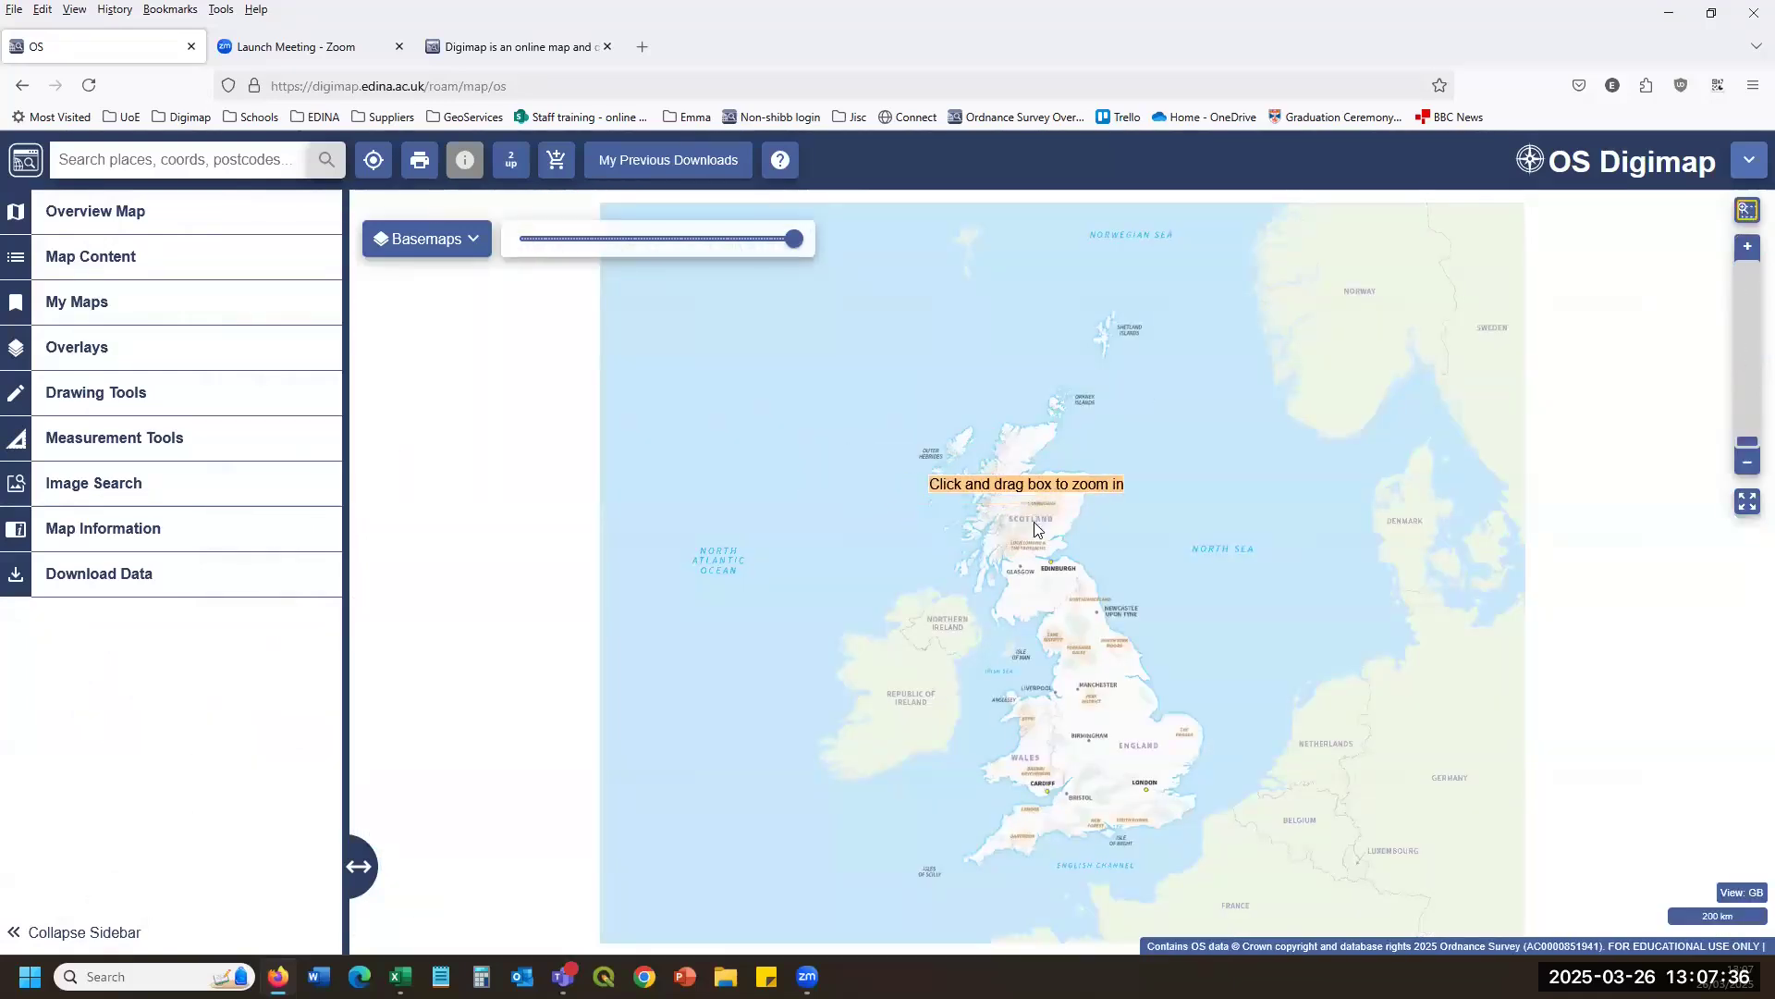
pyautogui.moveTo(1091, 612); pyautogui.dragTo(1003, 628)
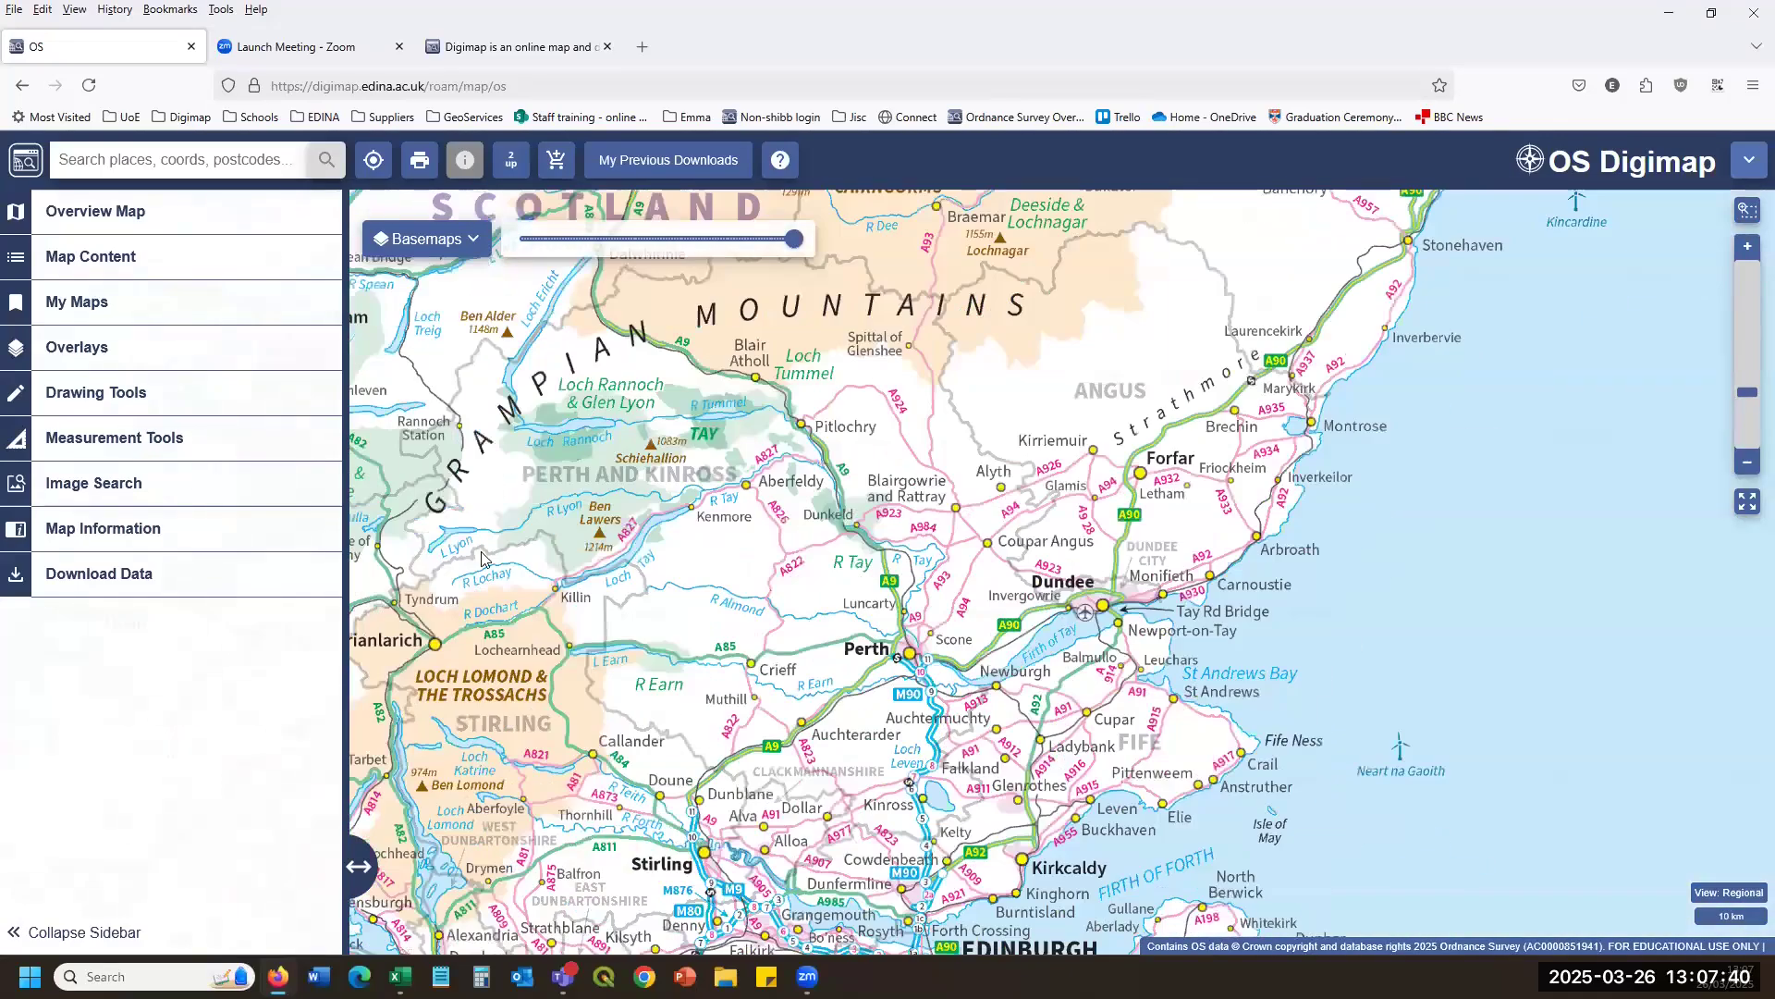
pyautogui.moveTo(481, 560); pyautogui.dragTo(512, 393)
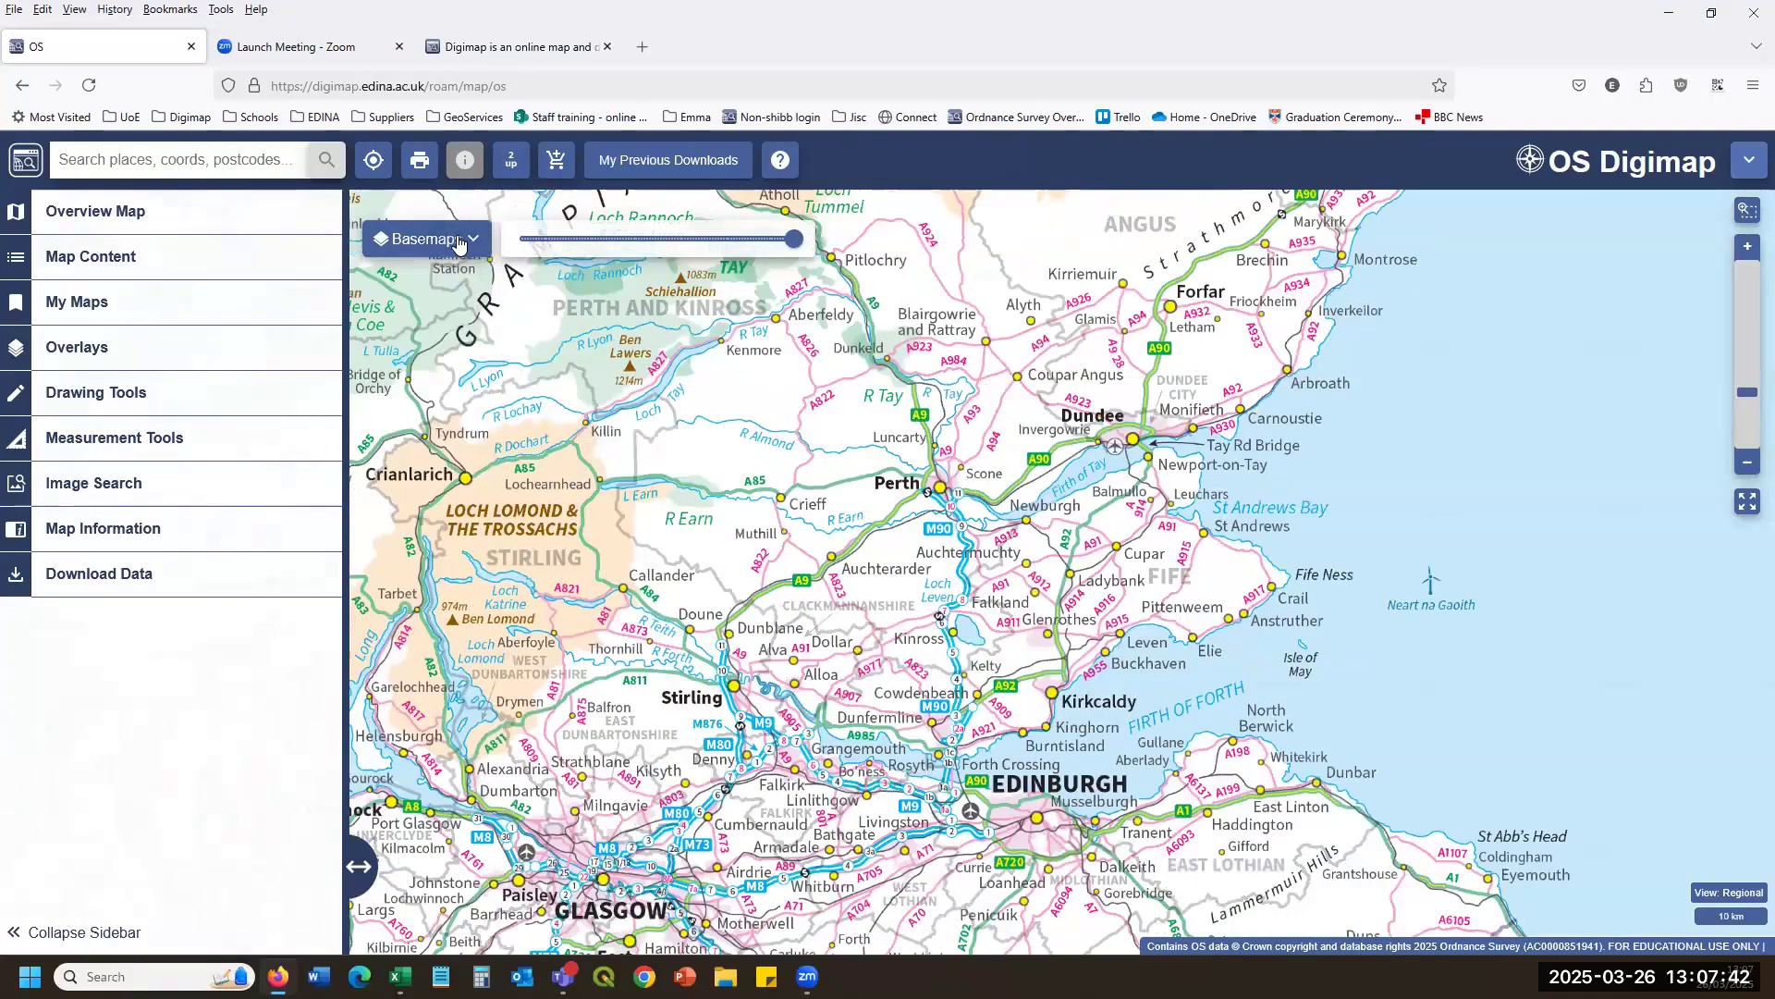
pyautogui.click(458, 243)
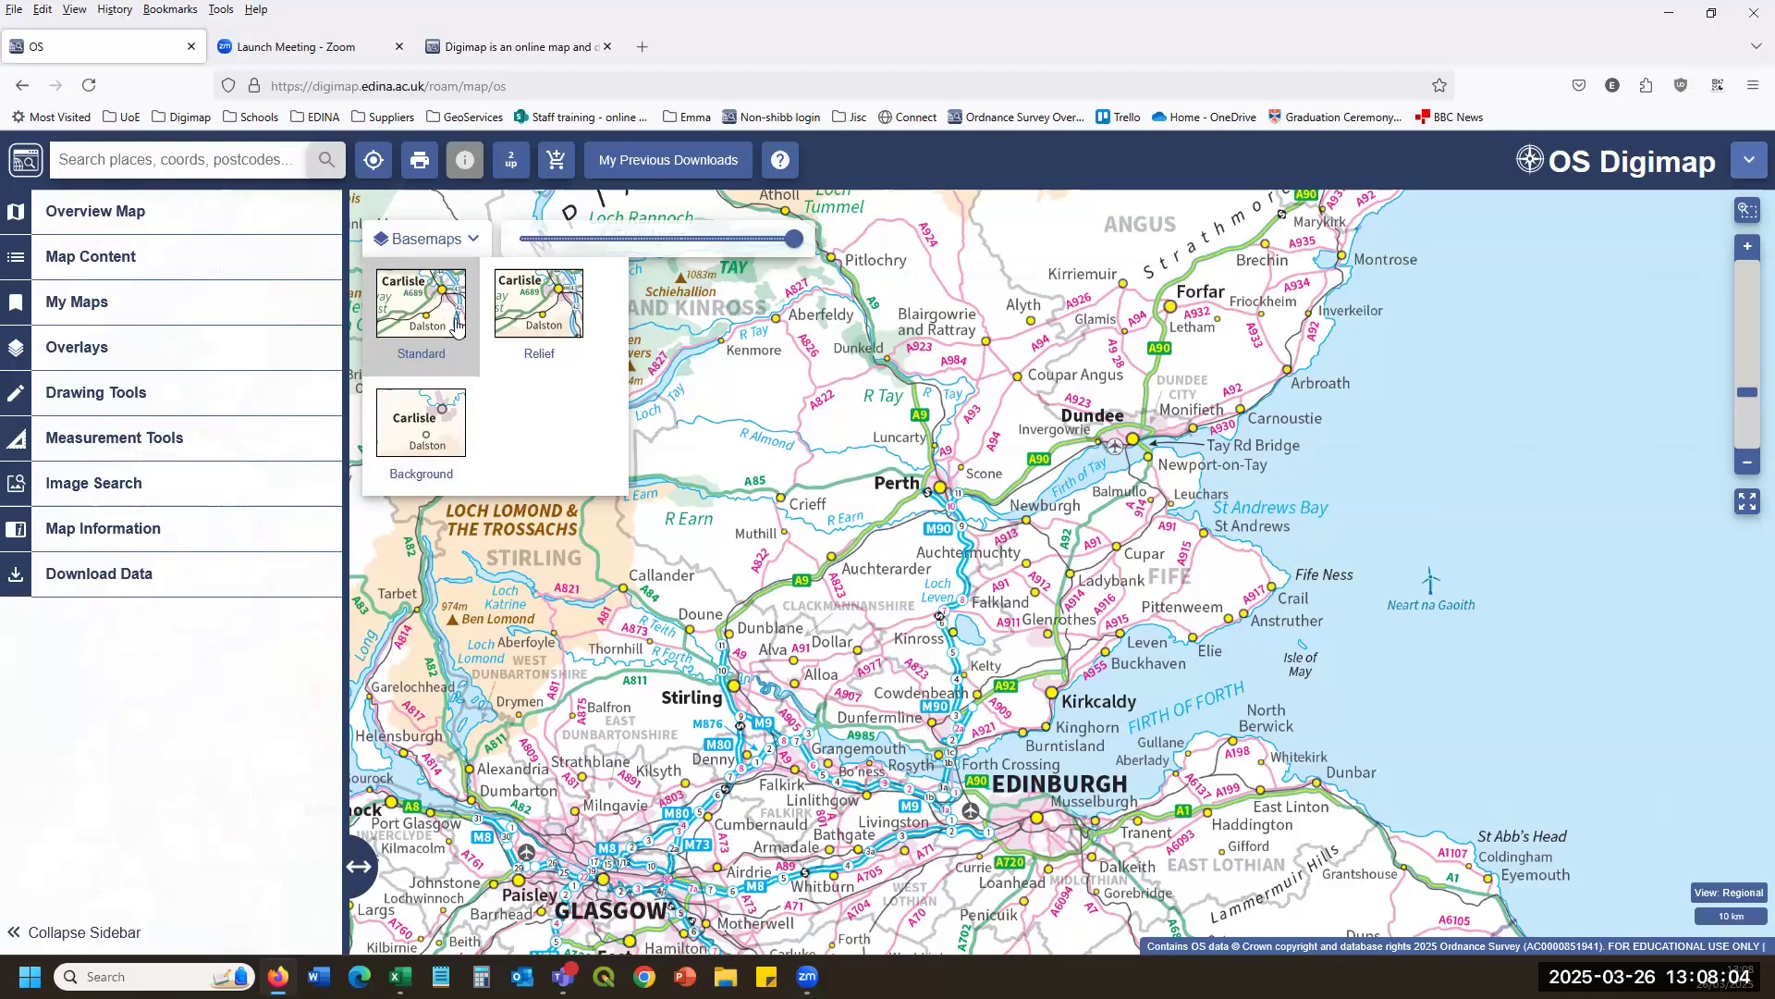
# Try the Relief and Background basemaps while zooming in on Fairfield, Alloa.
pyautogui.click(543, 310)
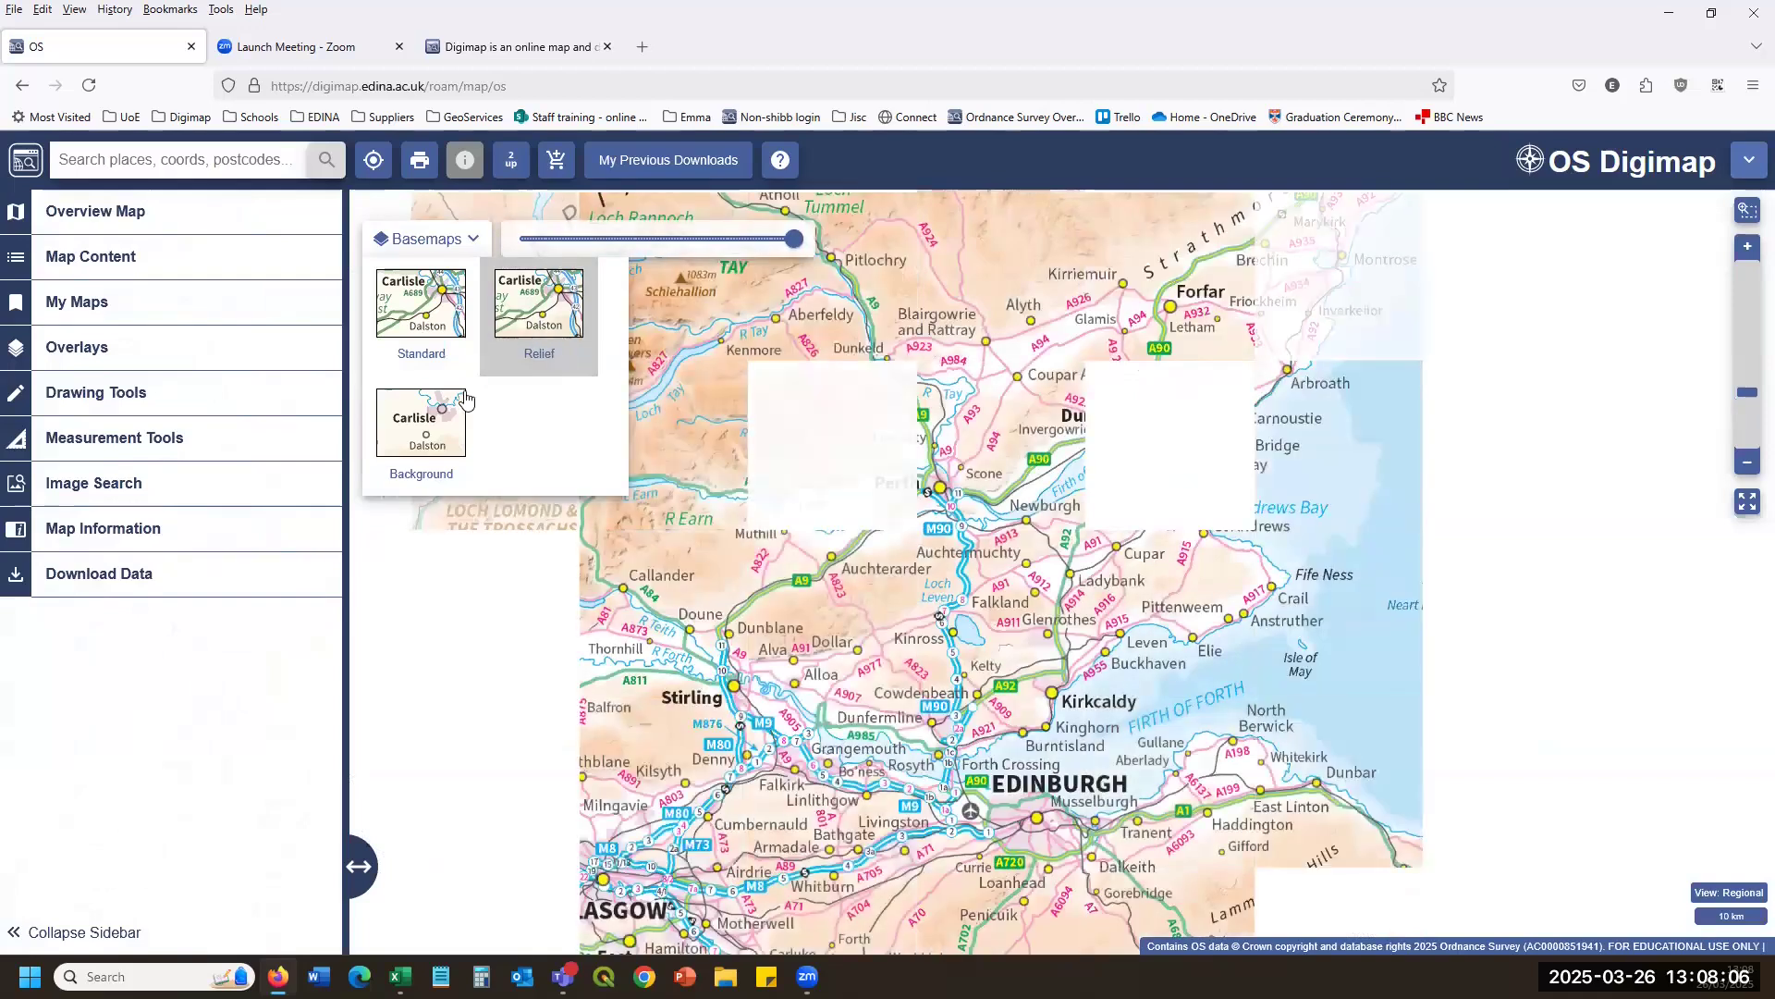
pyautogui.click(429, 422)
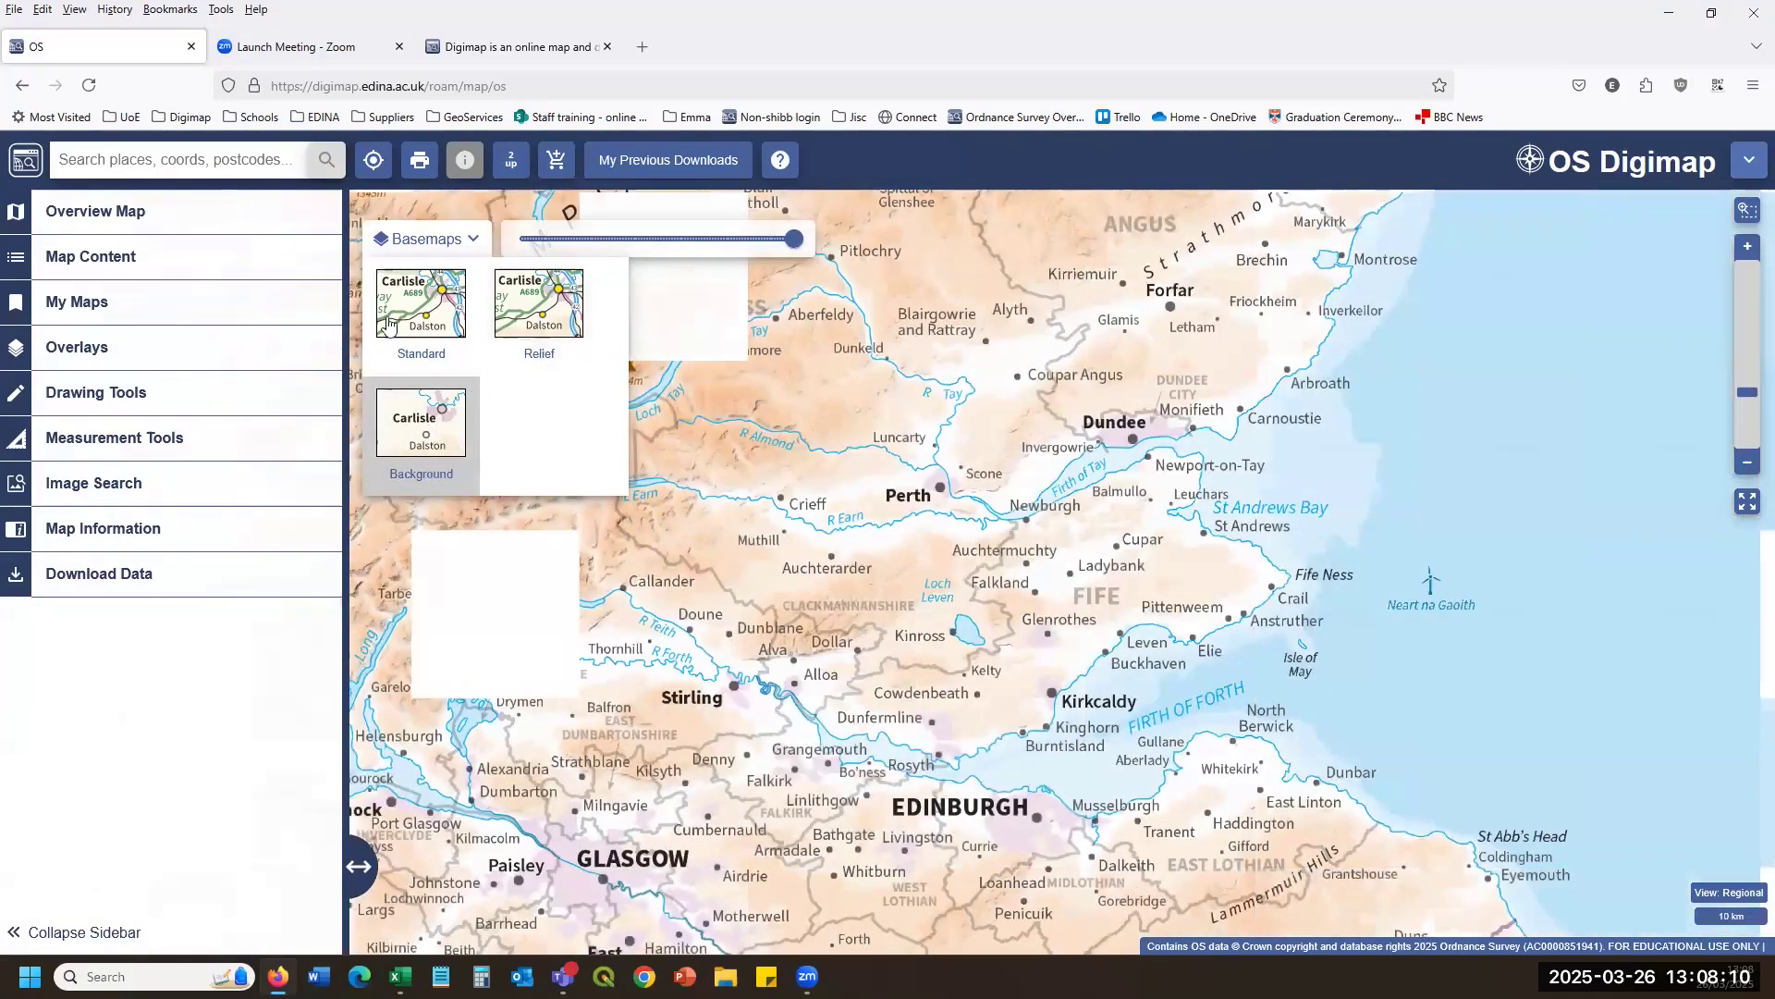
pyautogui.scroll(5, 845, 767)
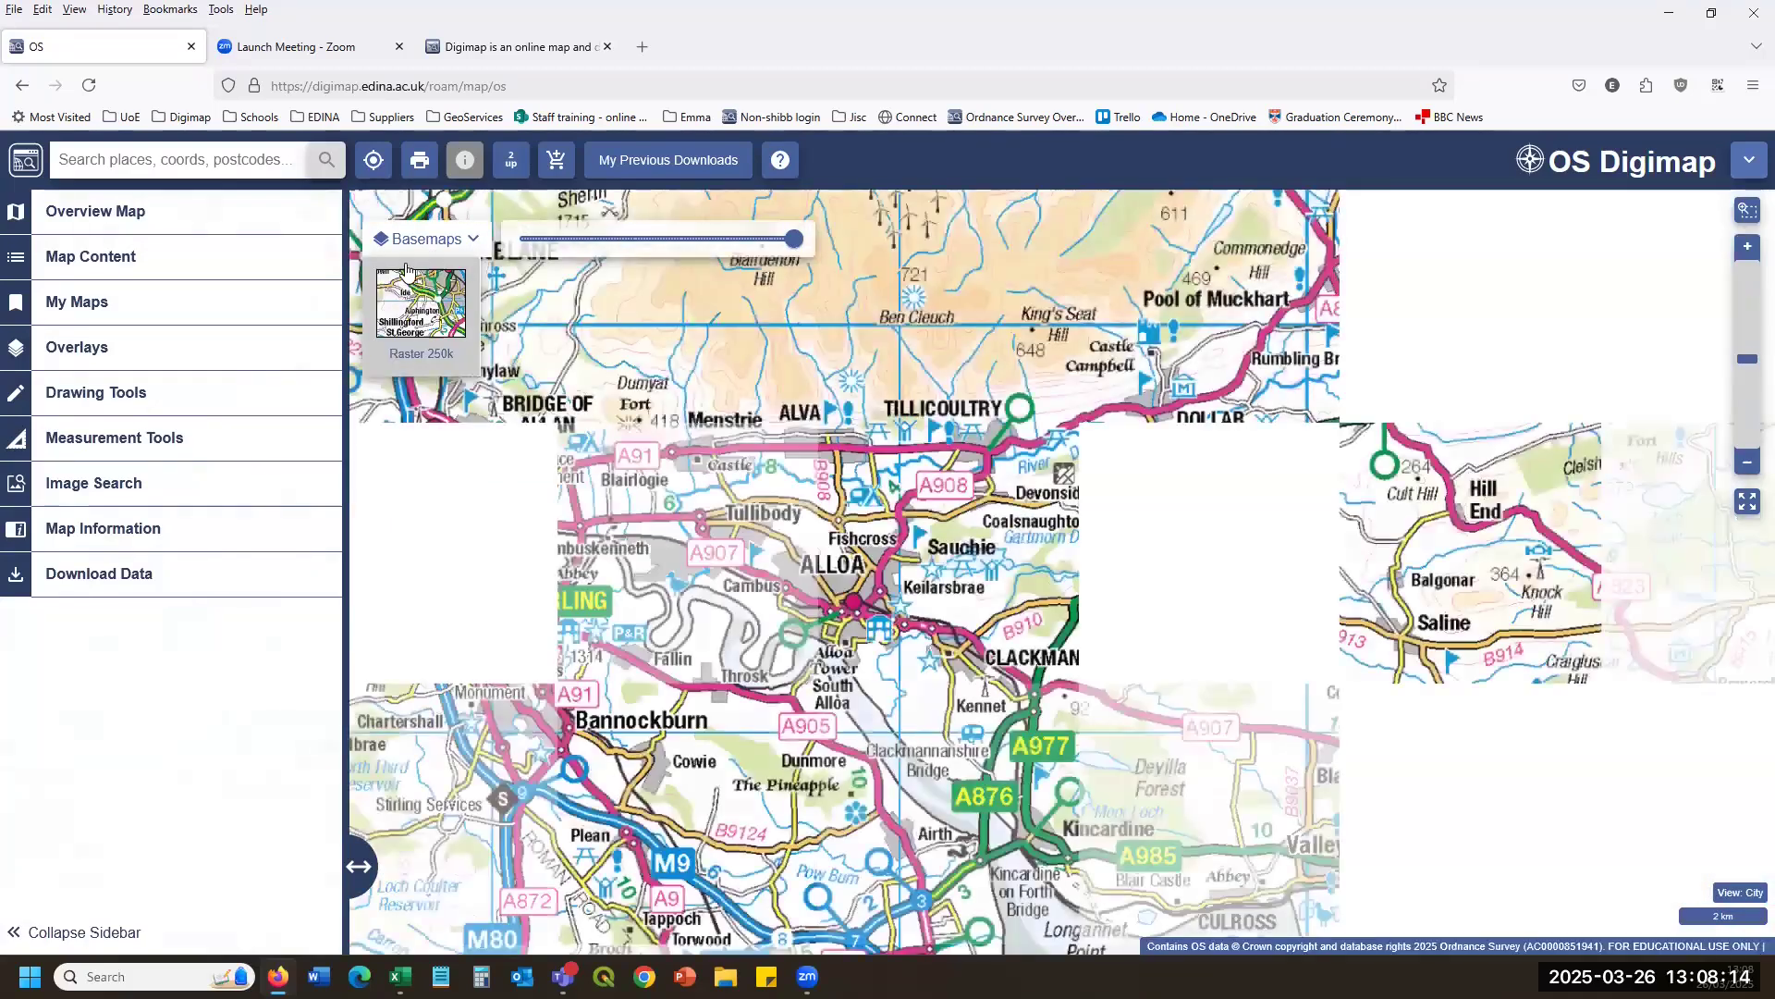
pyautogui.scroll(2, 876, 633)
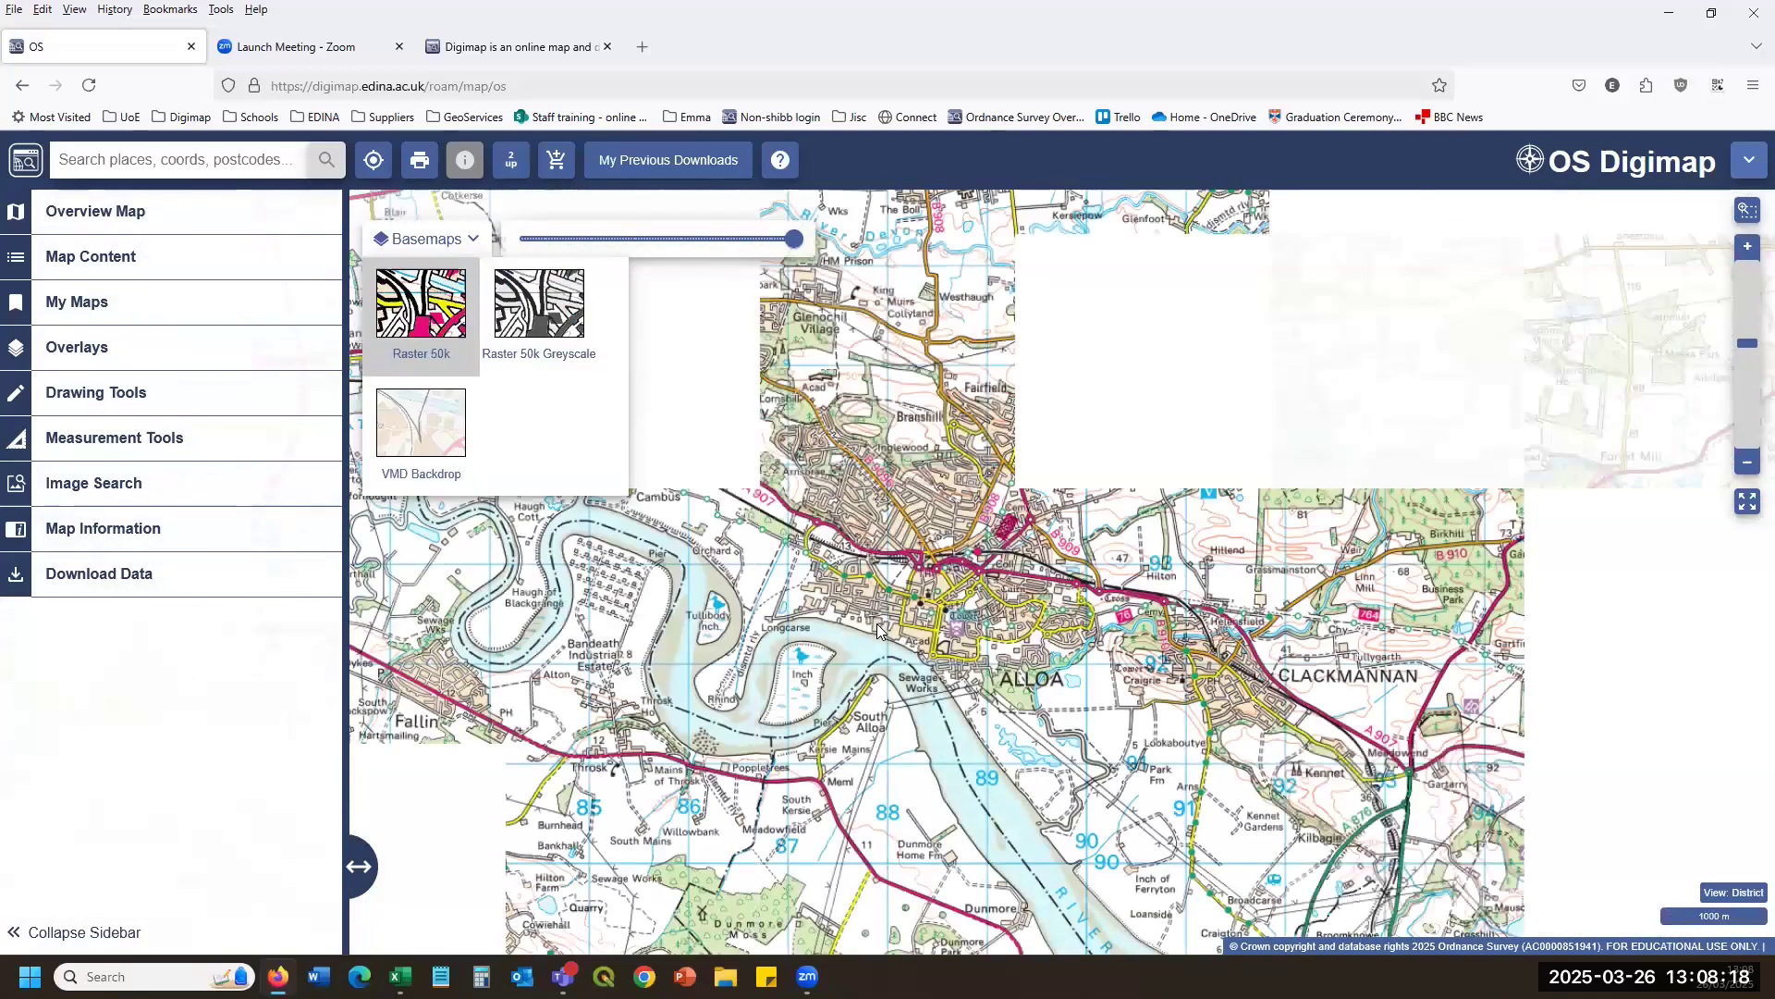
pyautogui.moveTo(905, 580); pyautogui.dragTo(950, 705)
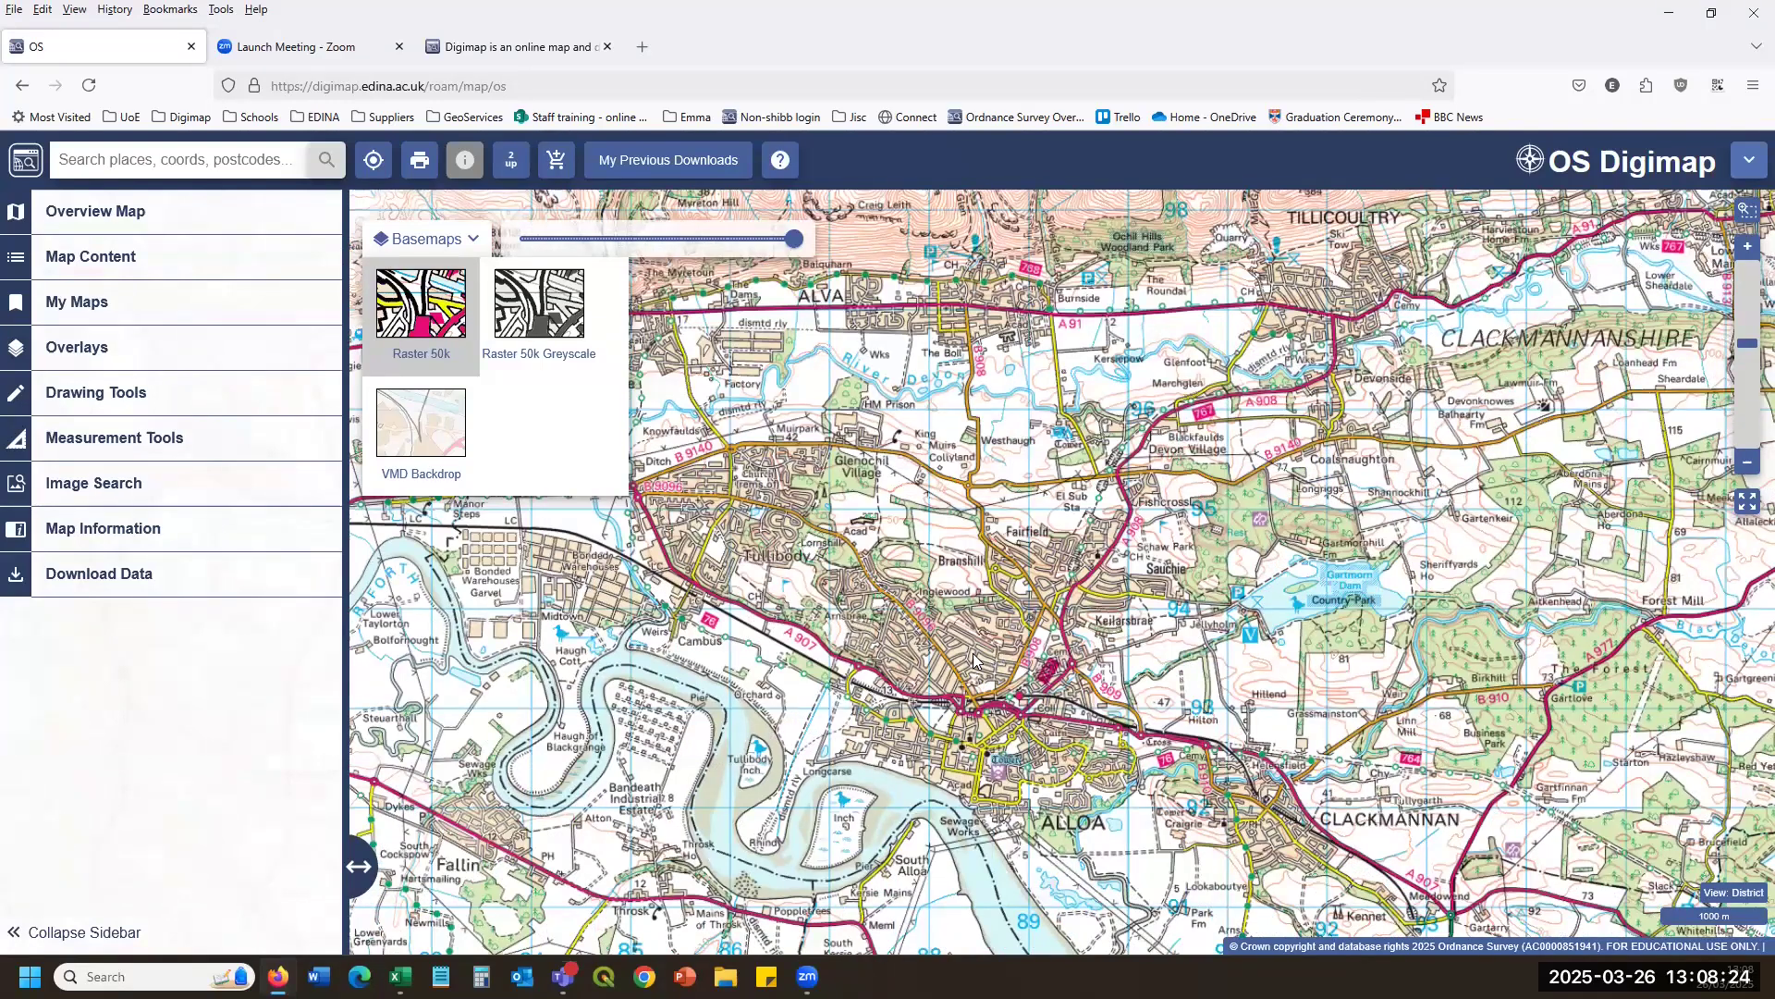
pyautogui.scroll(2, 973, 659)
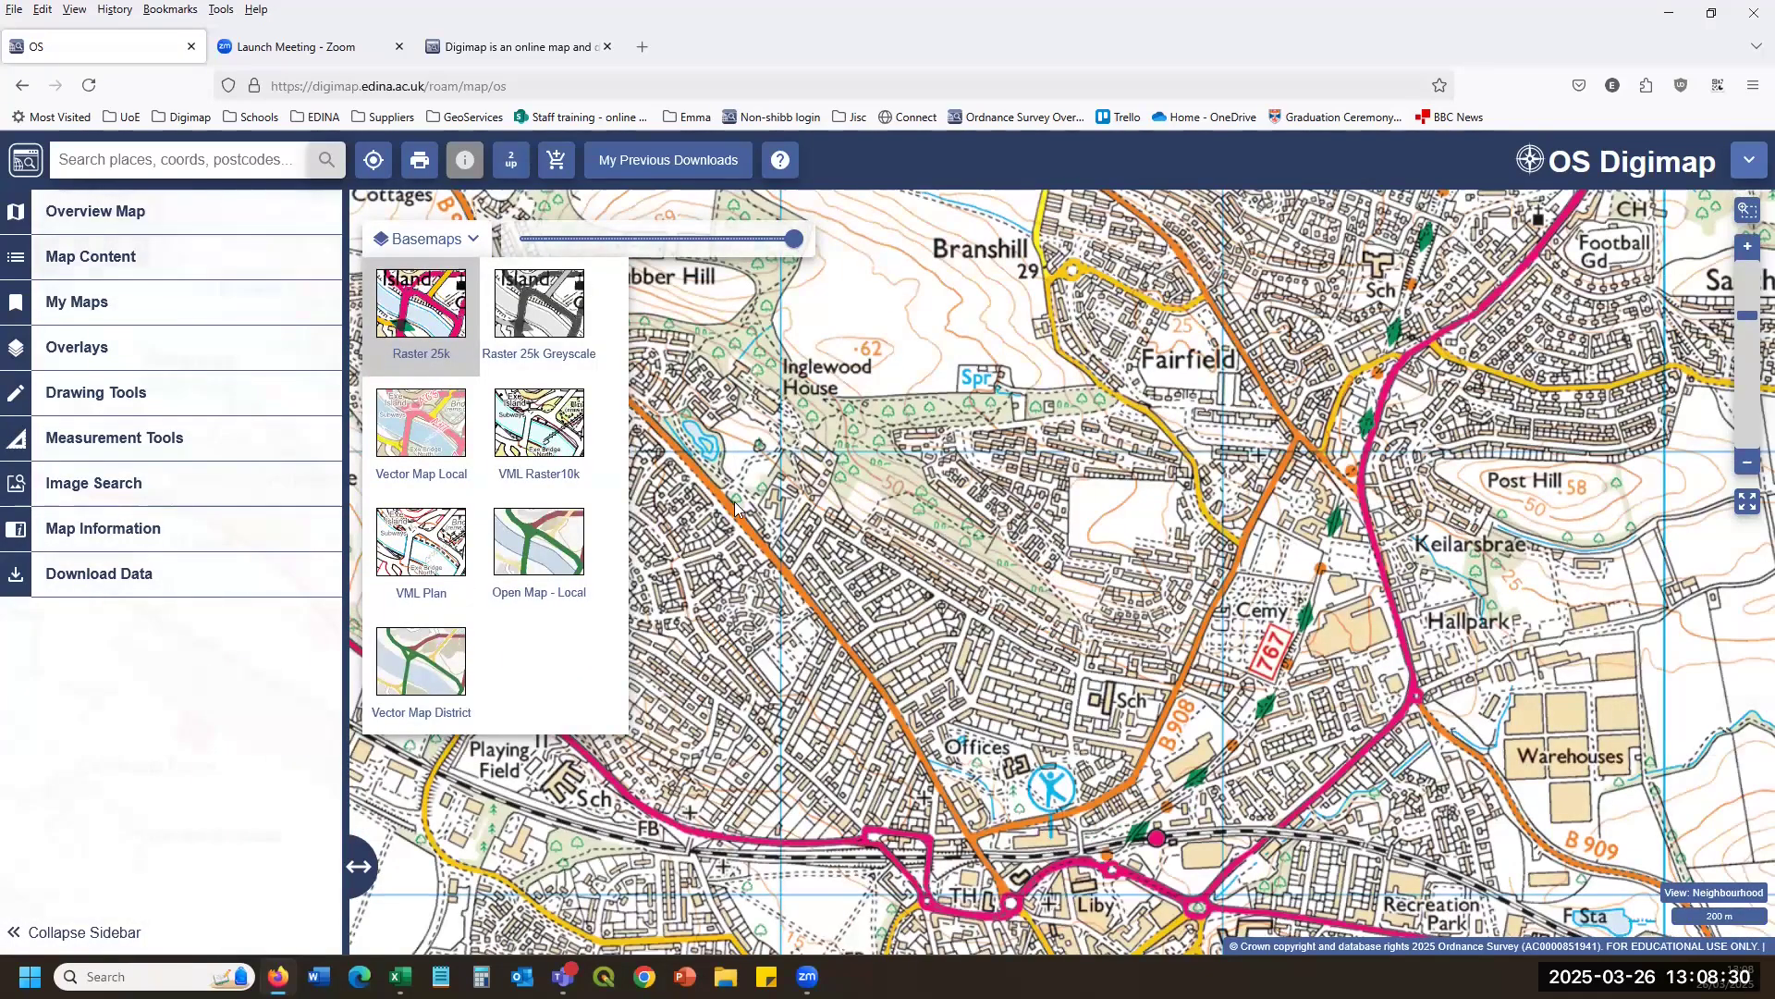
# Compare the Vector Map Local and Open Map - Local basemaps, settling on Vector Map District.
pyautogui.click(412, 424)
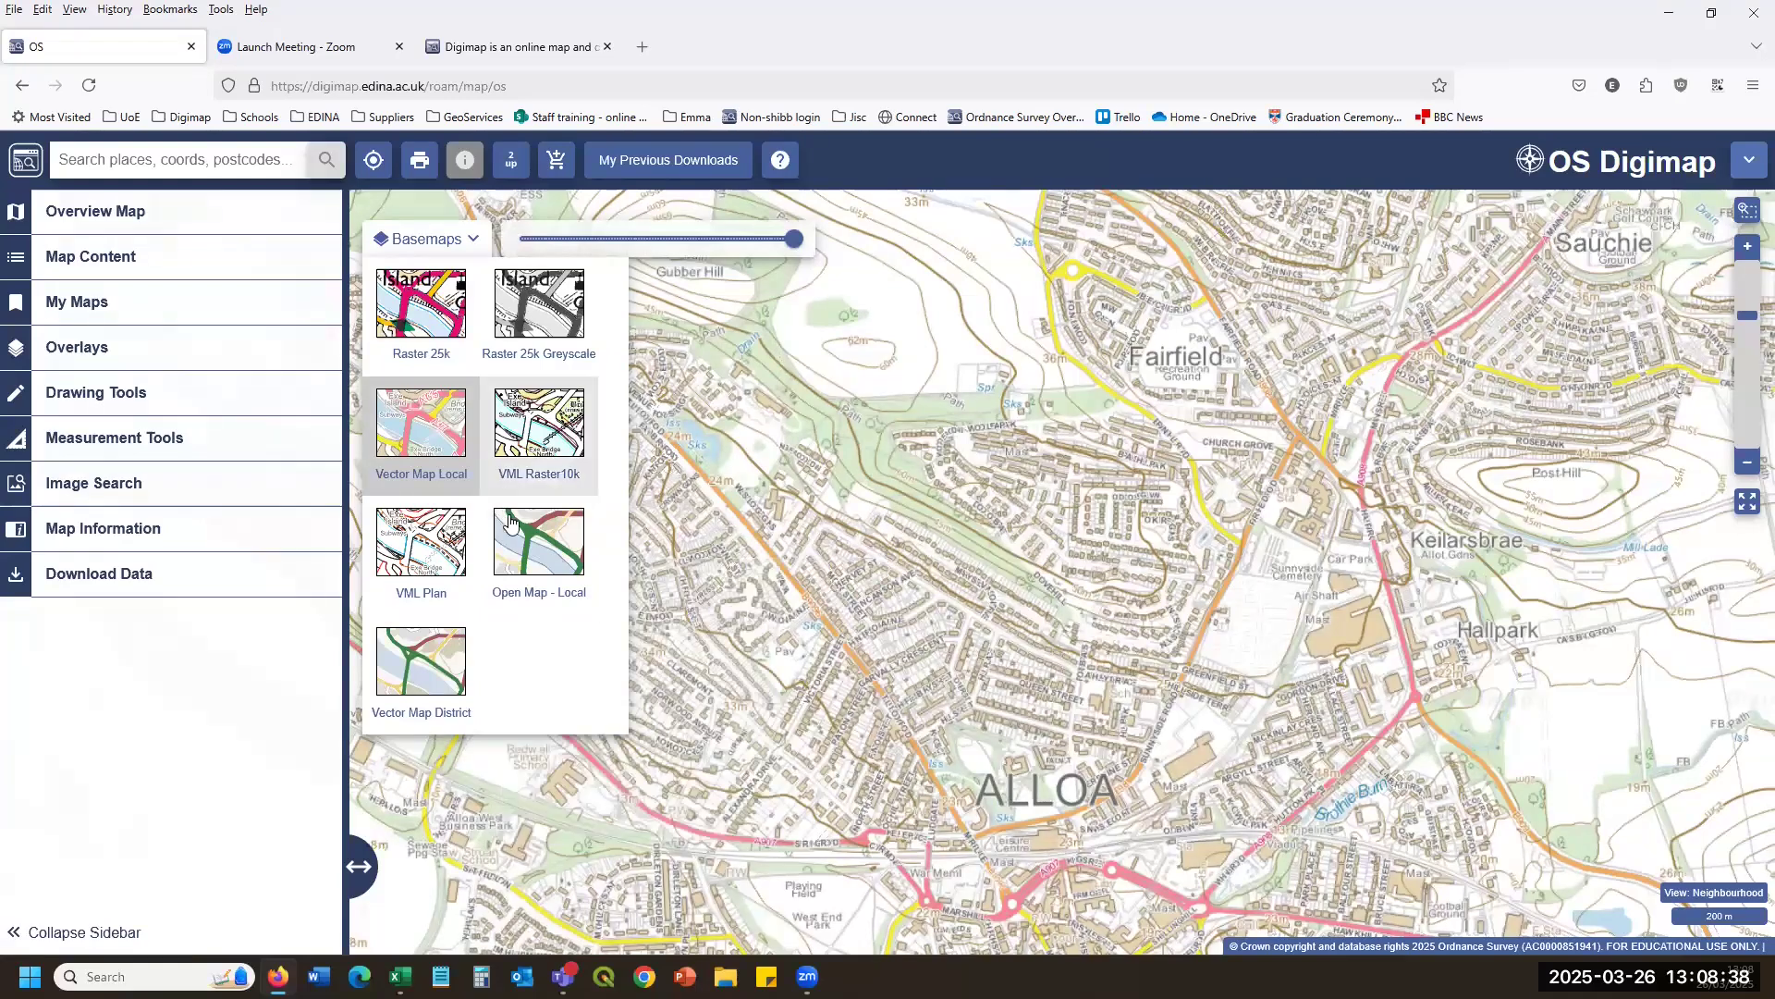
pyautogui.click(535, 549)
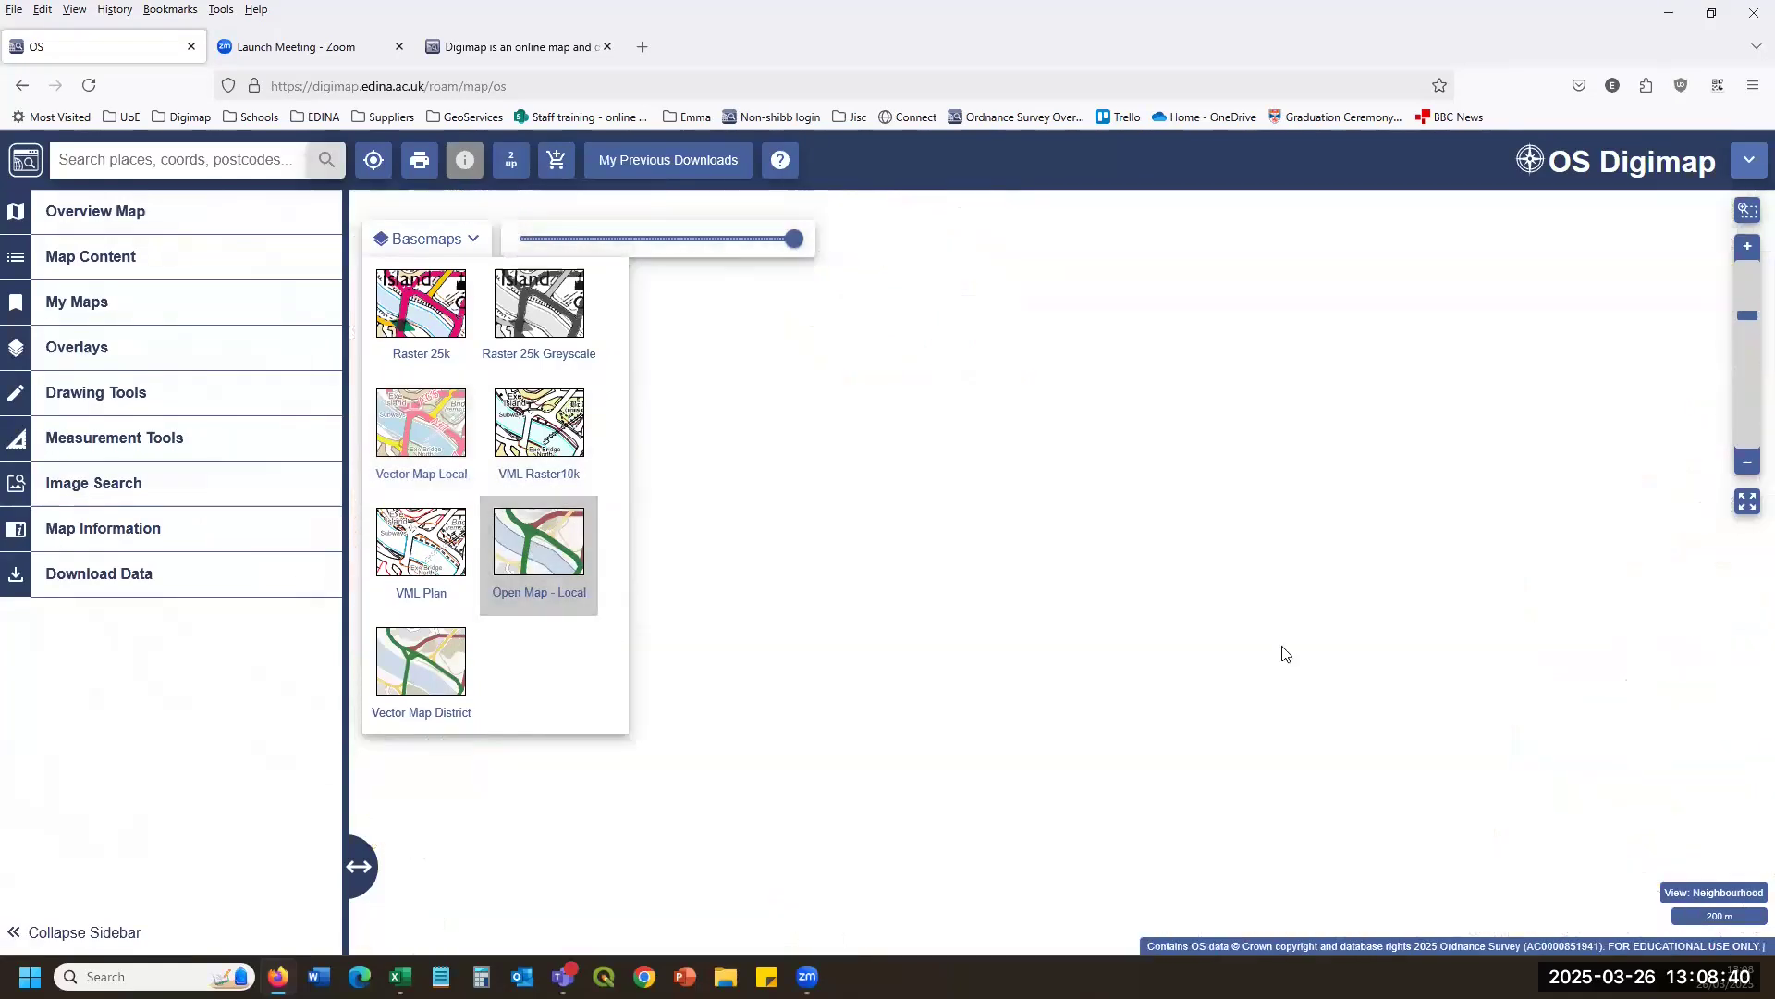
pyautogui.click(425, 660)
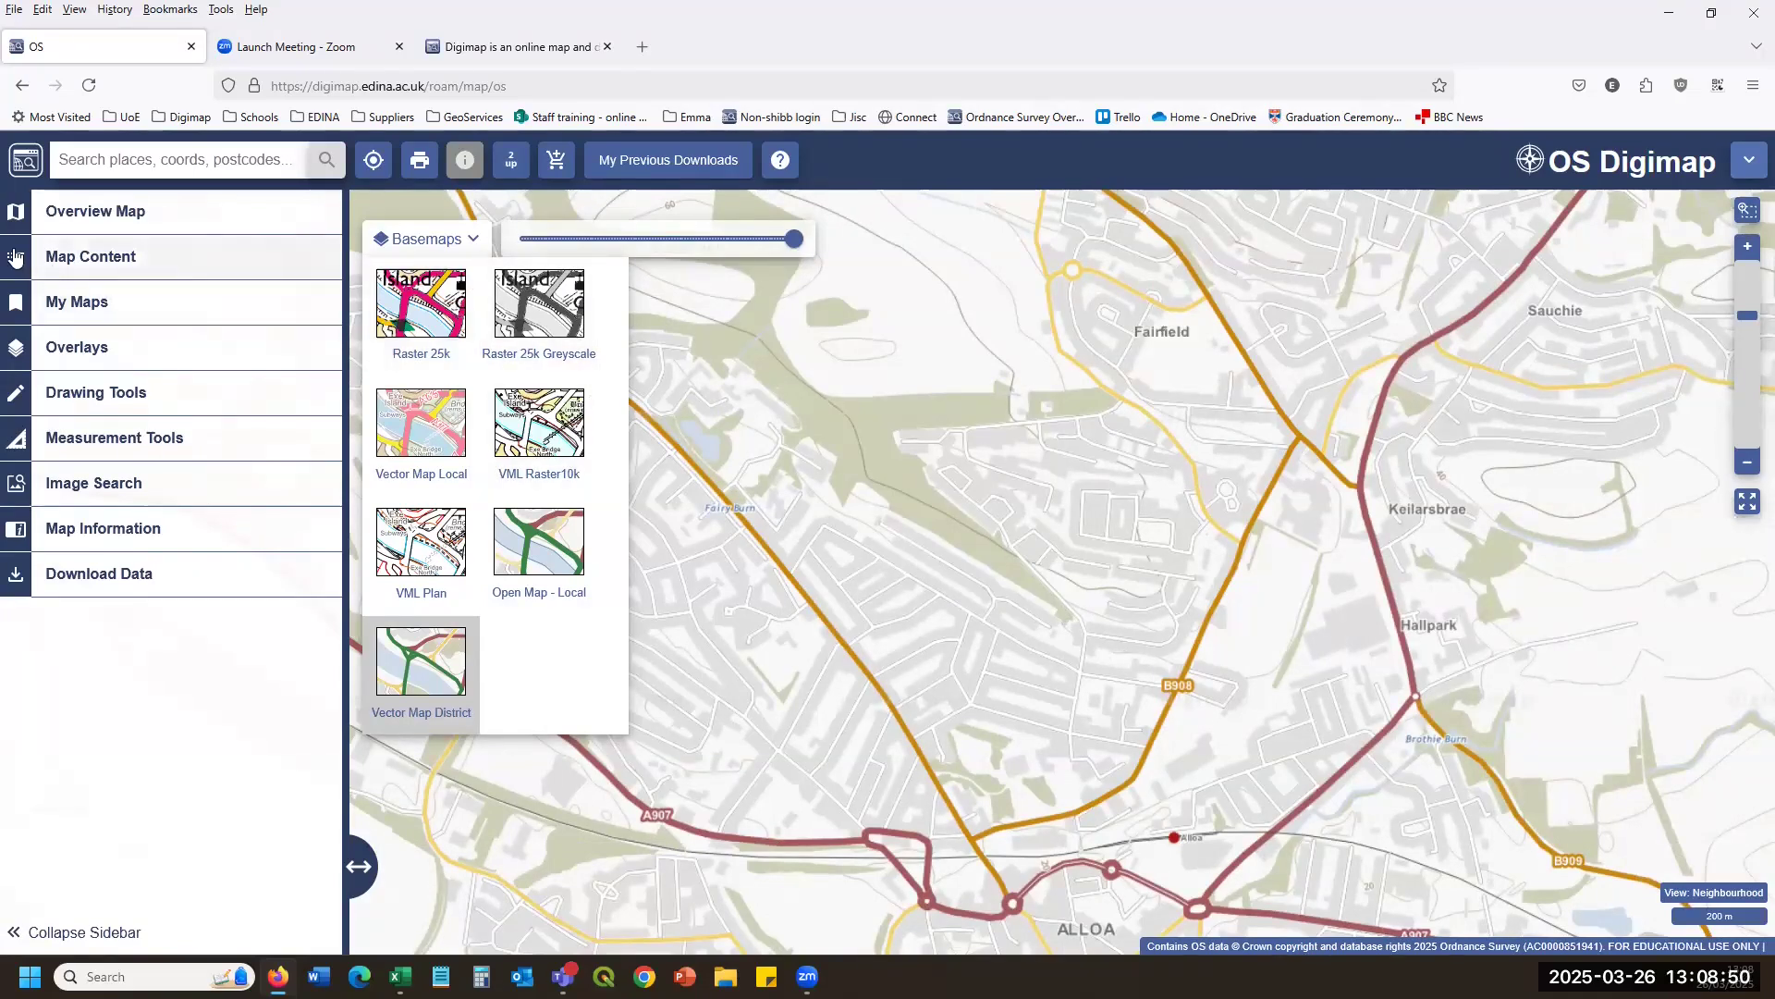
# Open the map layer list and turn the Roads layers off and back on.
pyautogui.click(138, 263)
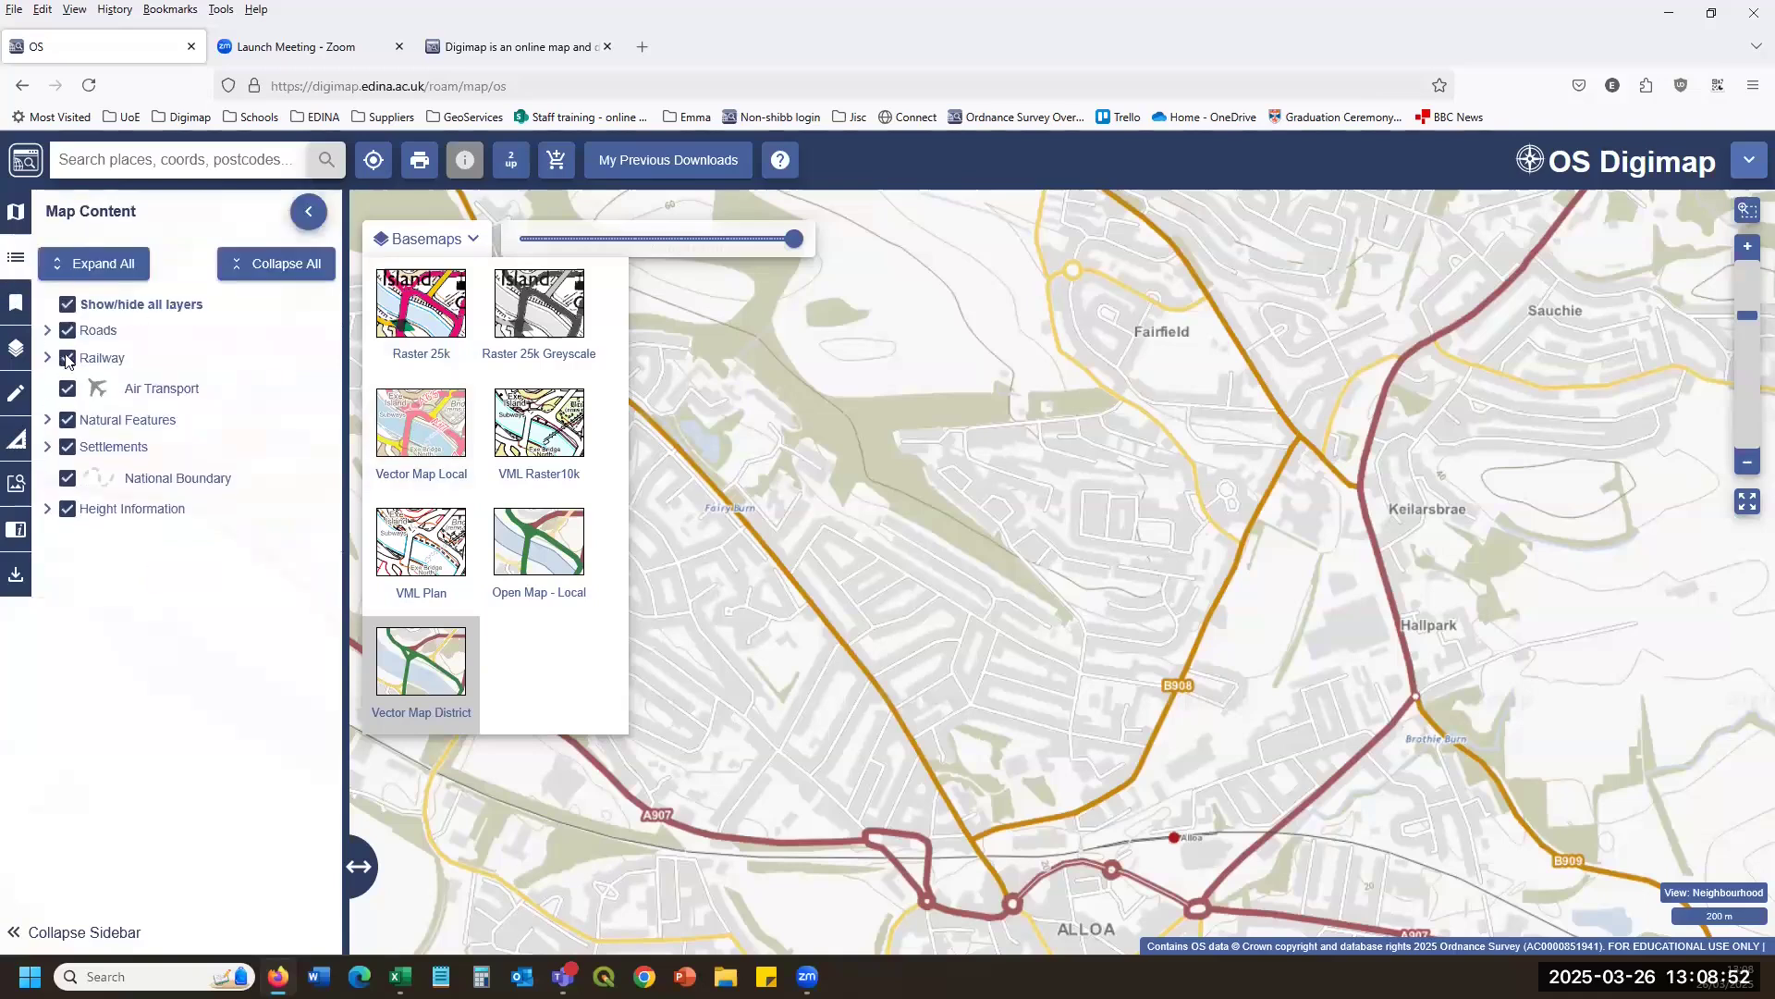
pyautogui.click(47, 330)
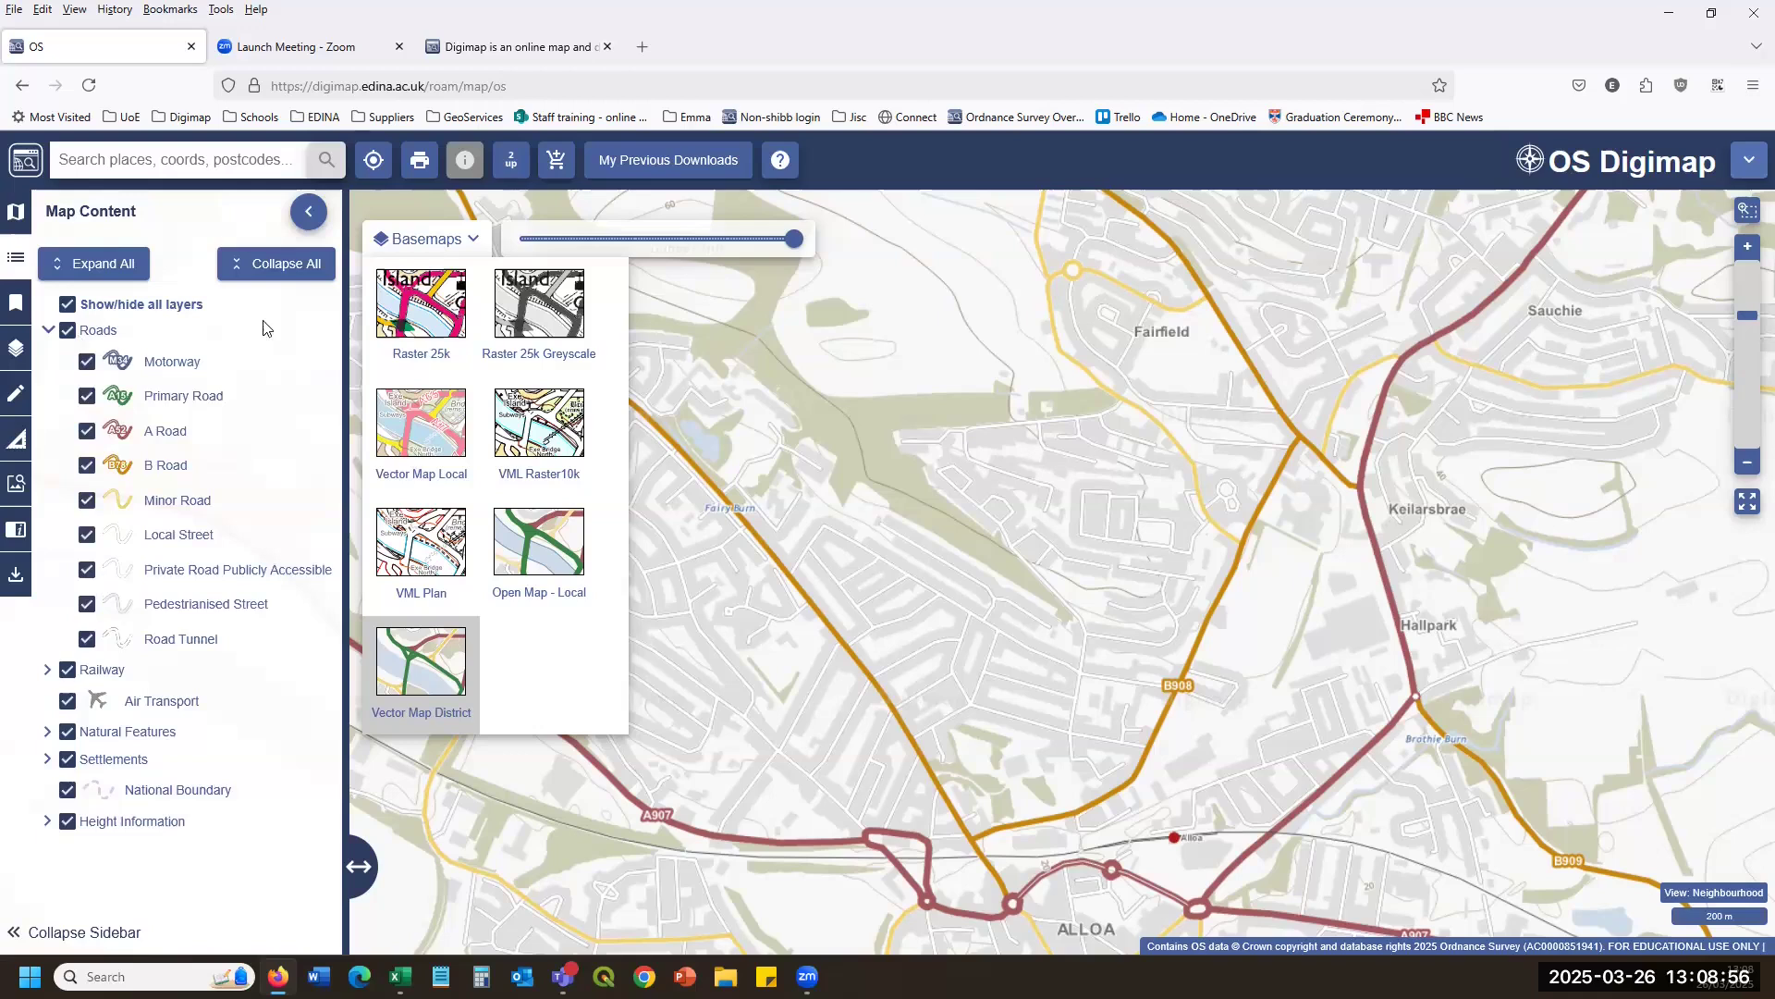
pyautogui.click(68, 330)
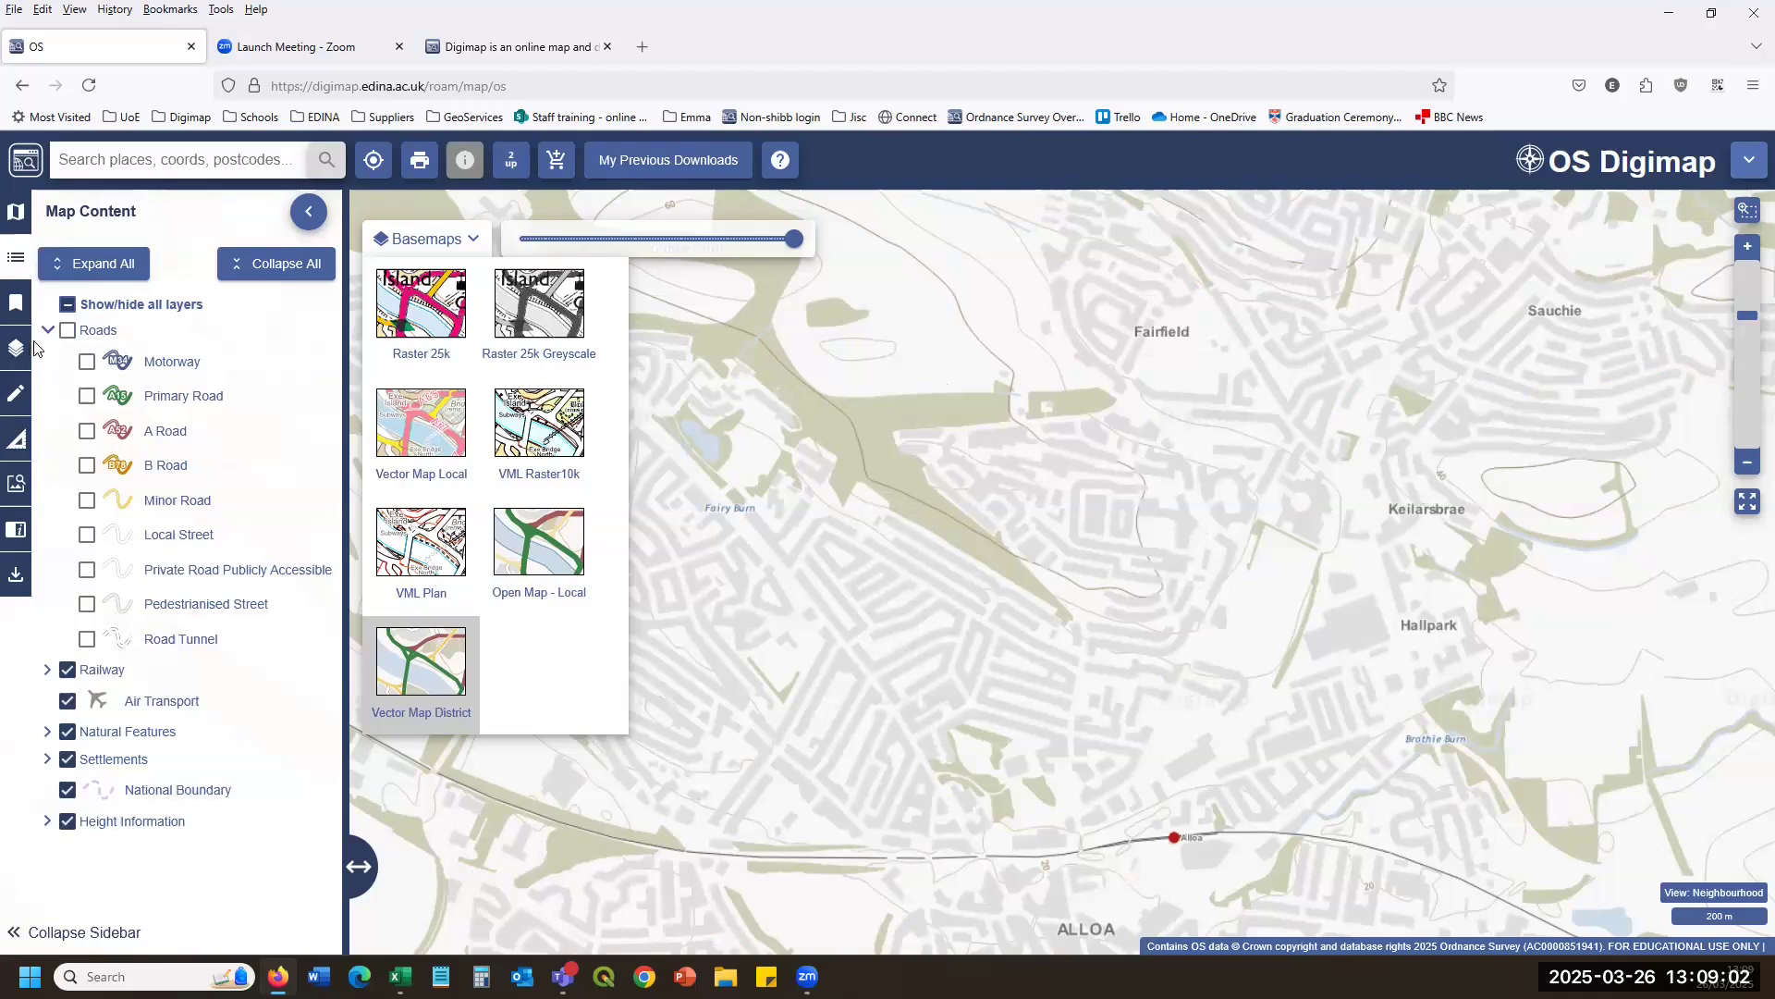
pyautogui.click(67, 330)
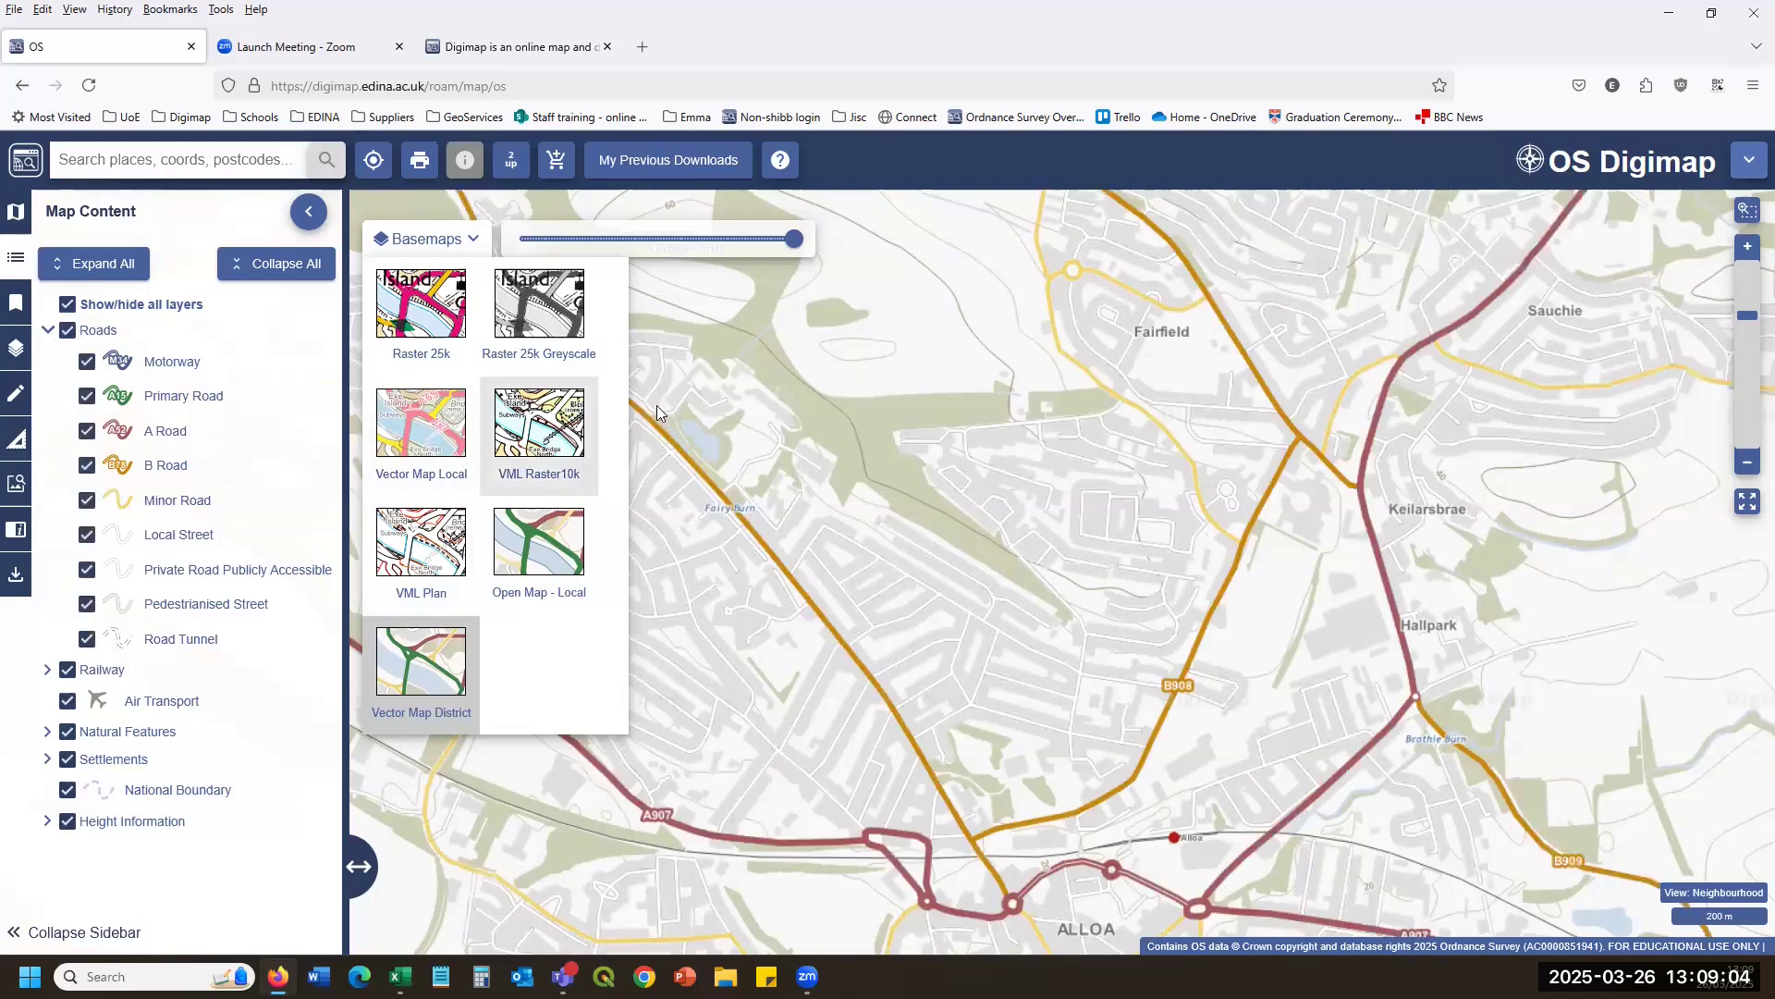
# Switch the basemap to VML Raster10k, then Raster 25k Greyscale, checking the Roads legend entries.
pyautogui.click(531, 428)
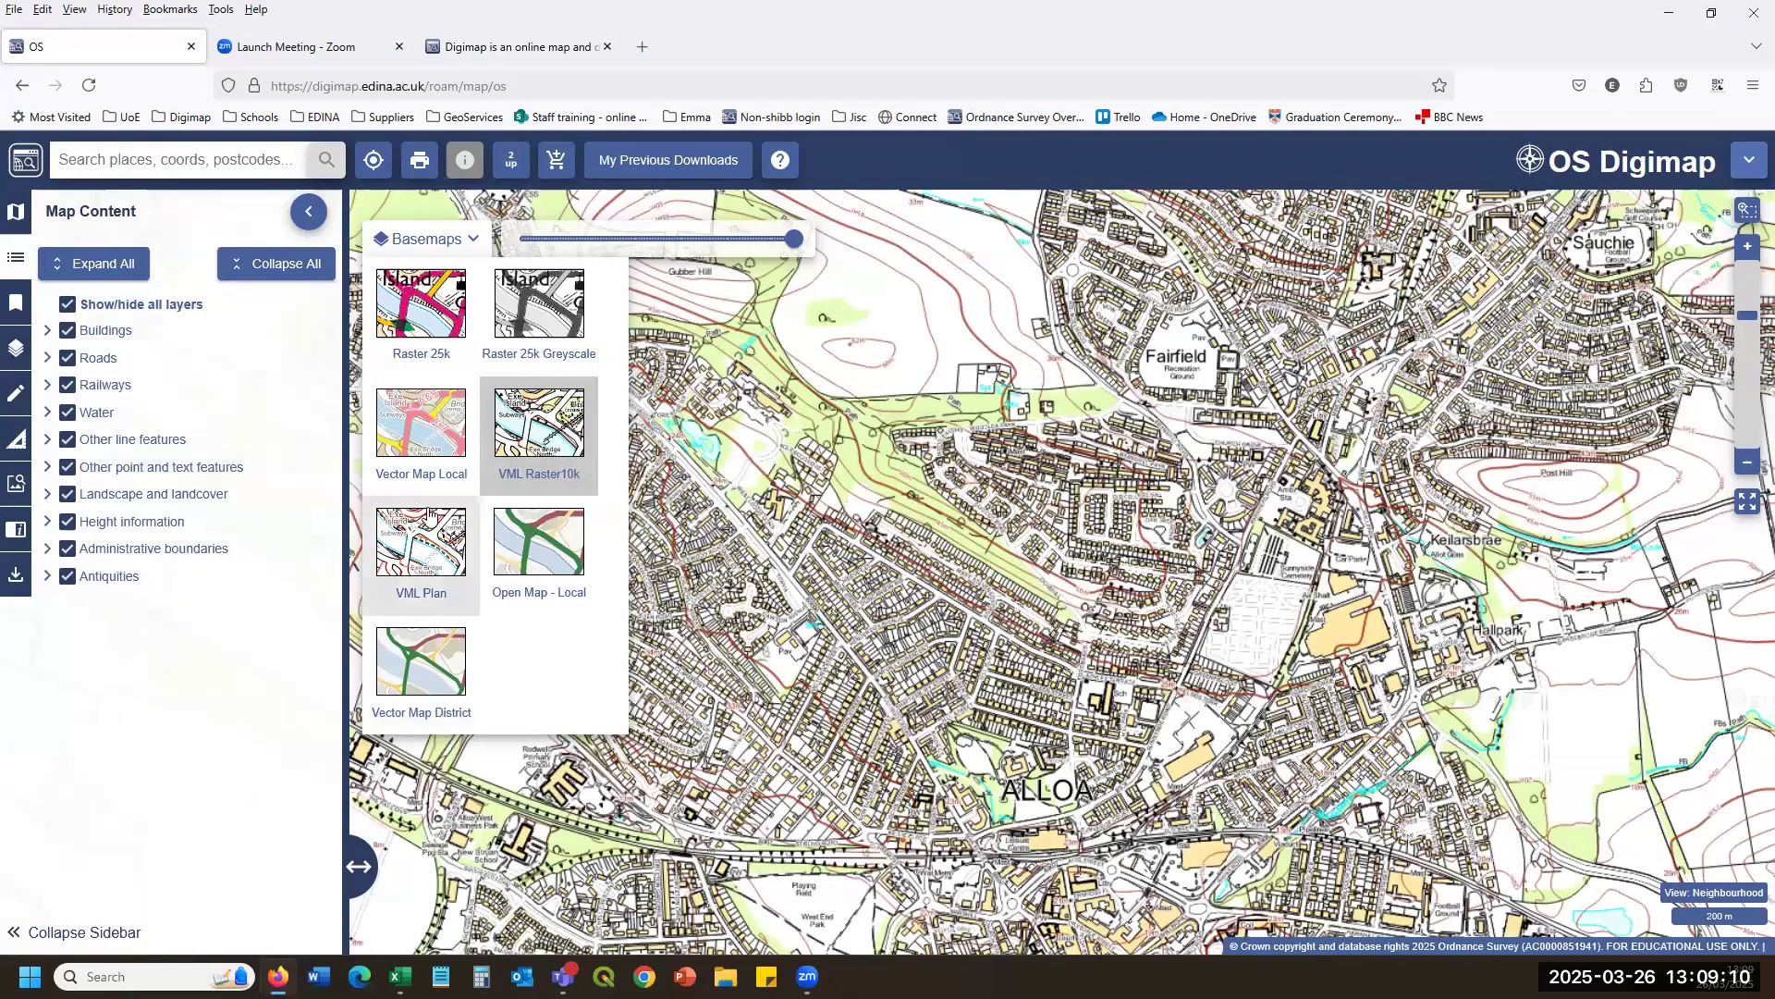
pyautogui.click(541, 312)
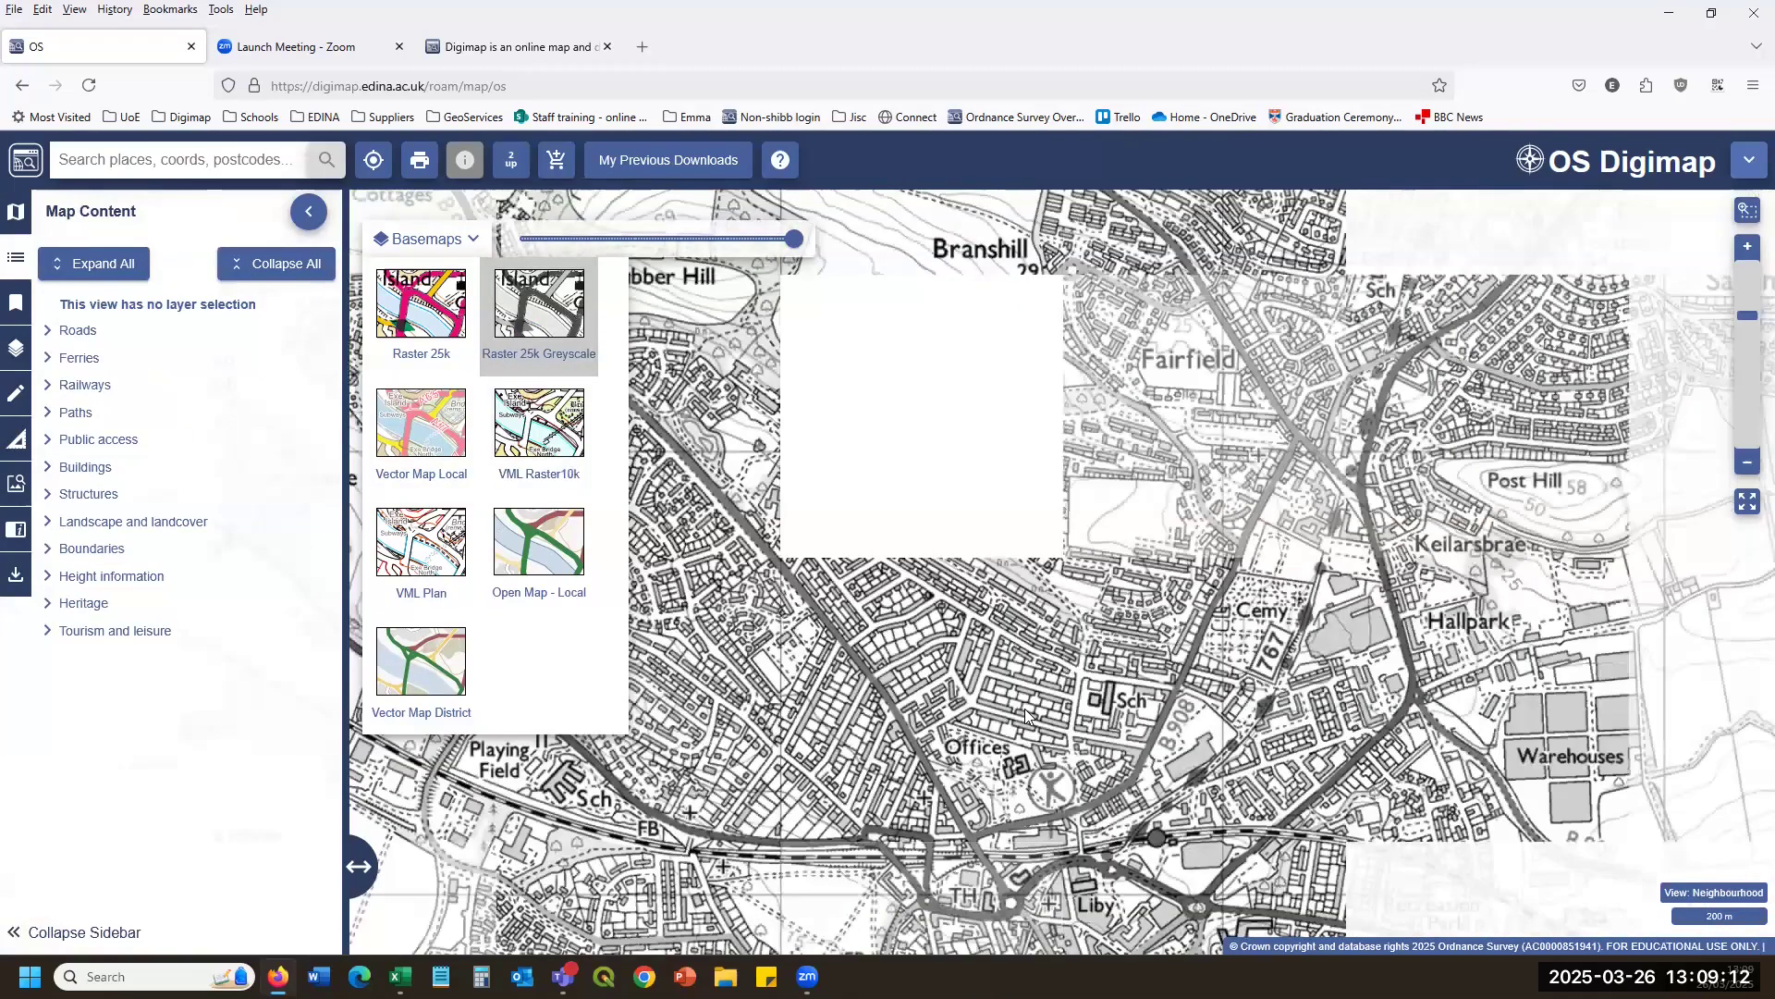
pyautogui.click(48, 330)
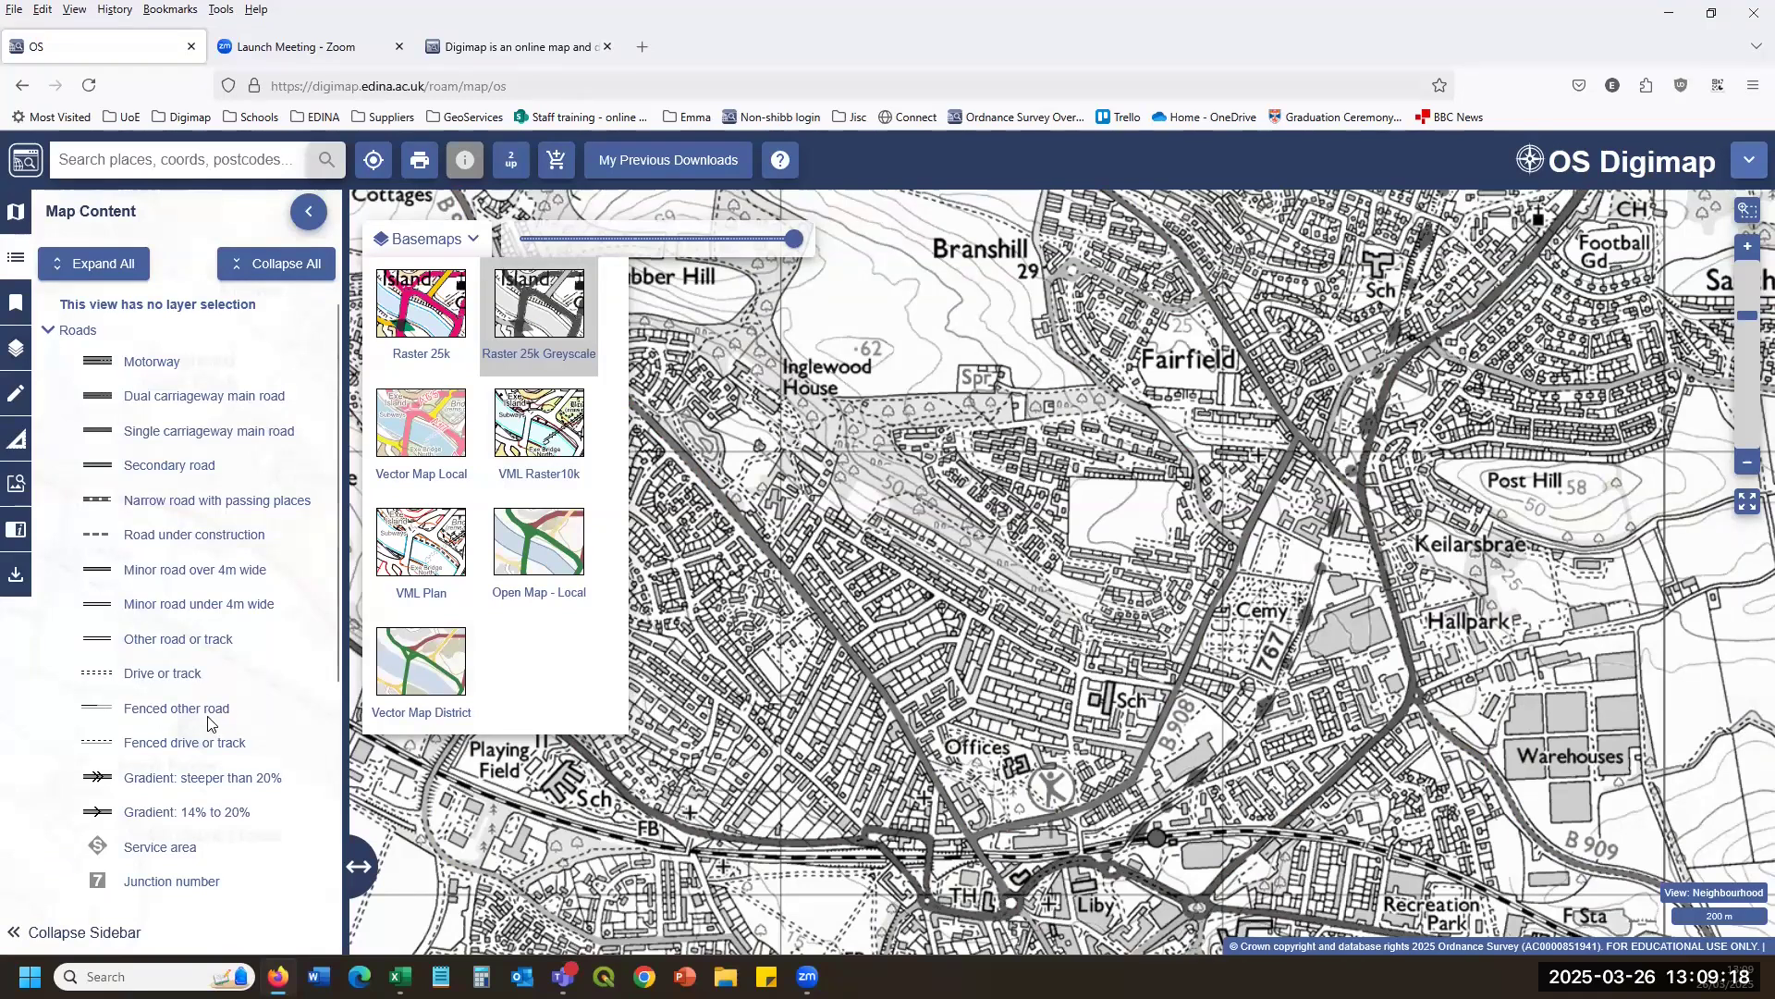
pyautogui.click(48, 330)
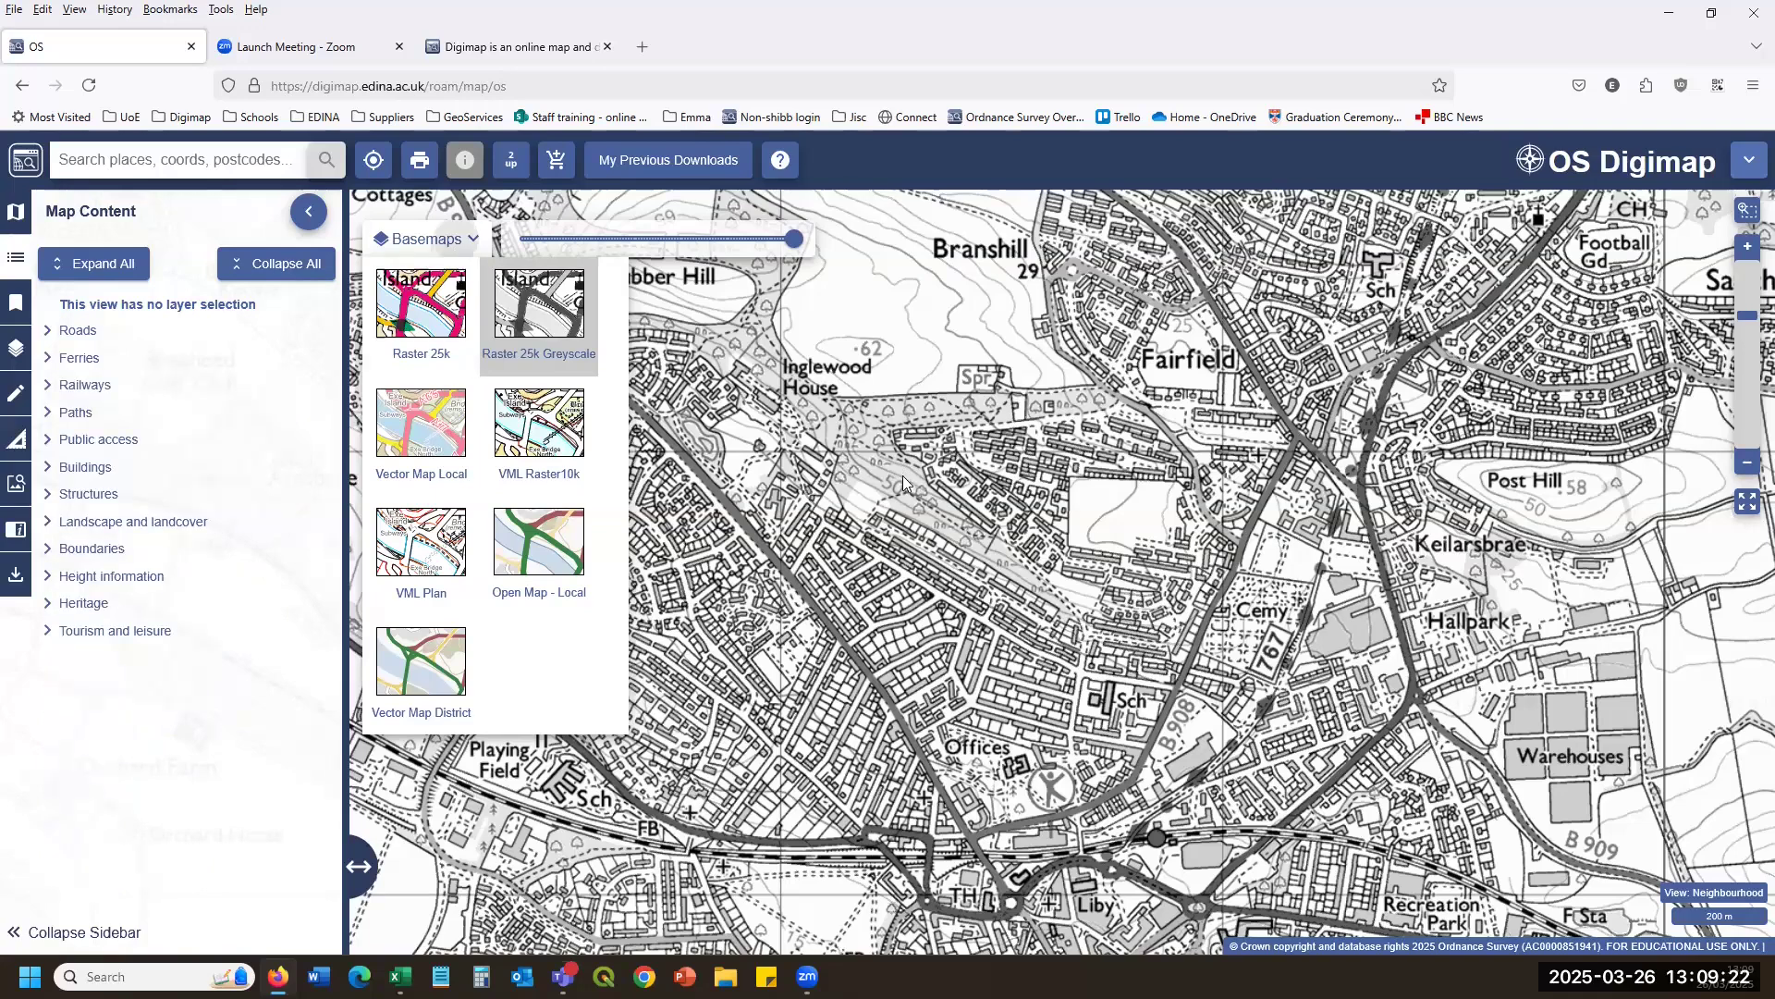
pyautogui.scroll(-3, 771, 557)
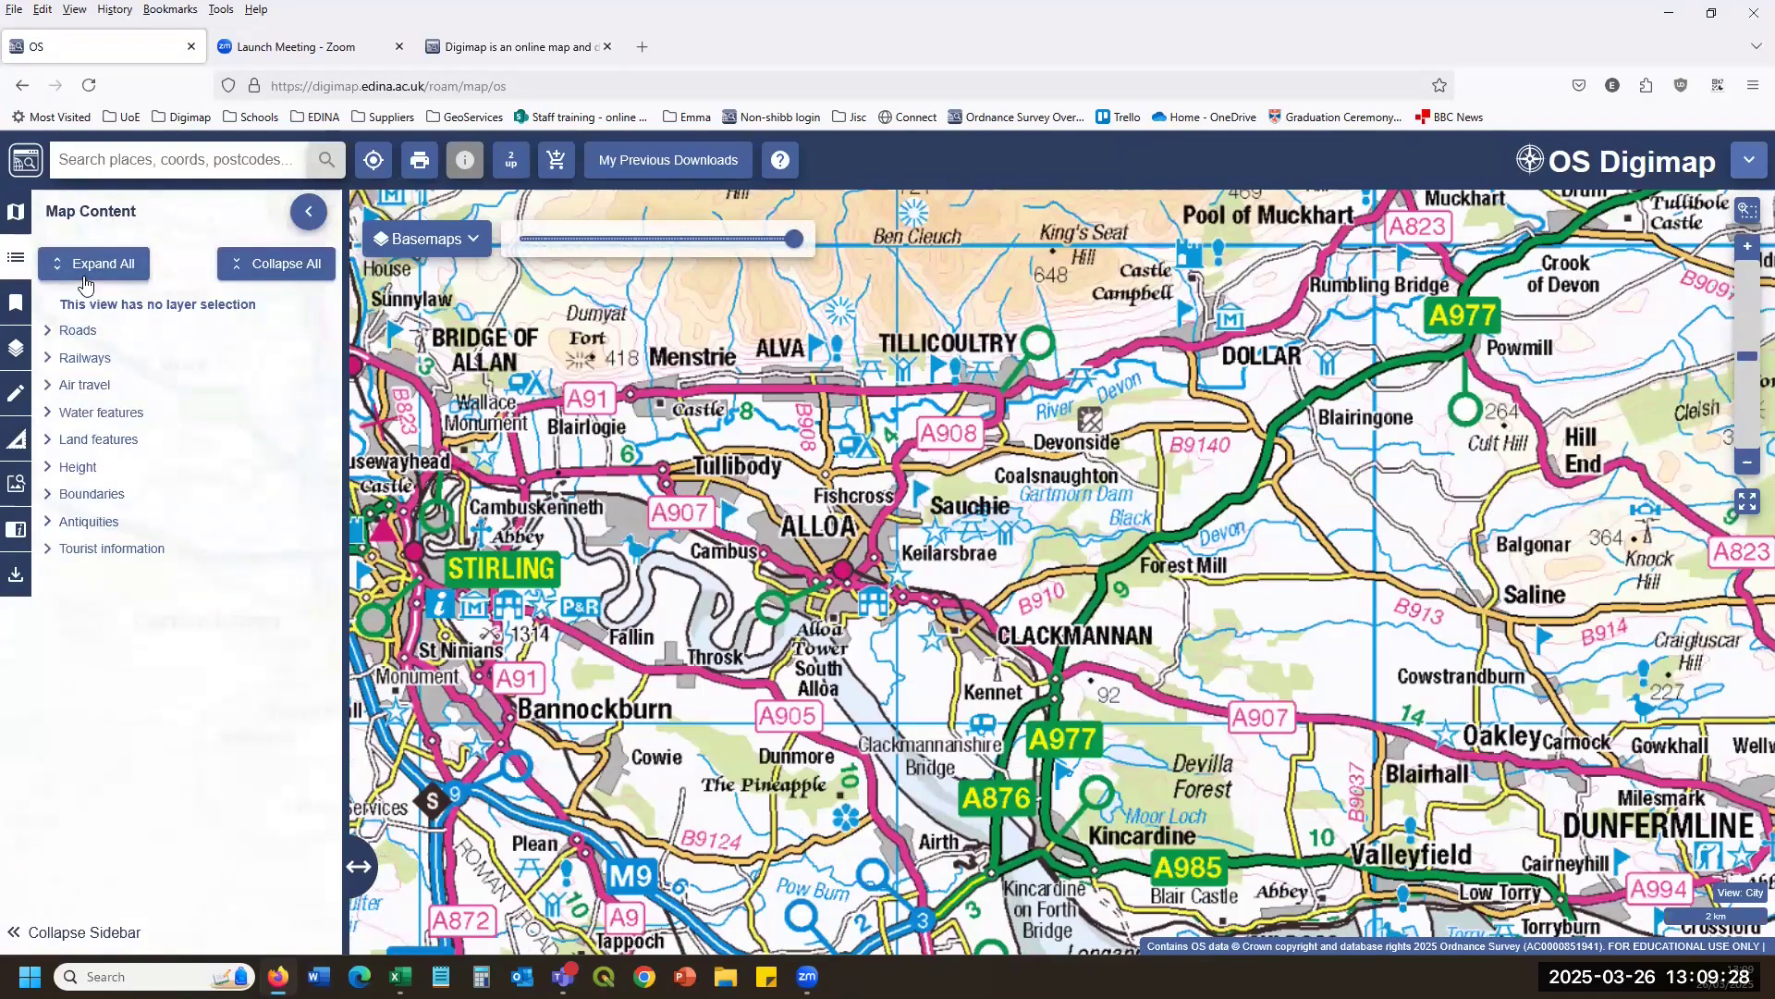
pyautogui.click(79, 330)
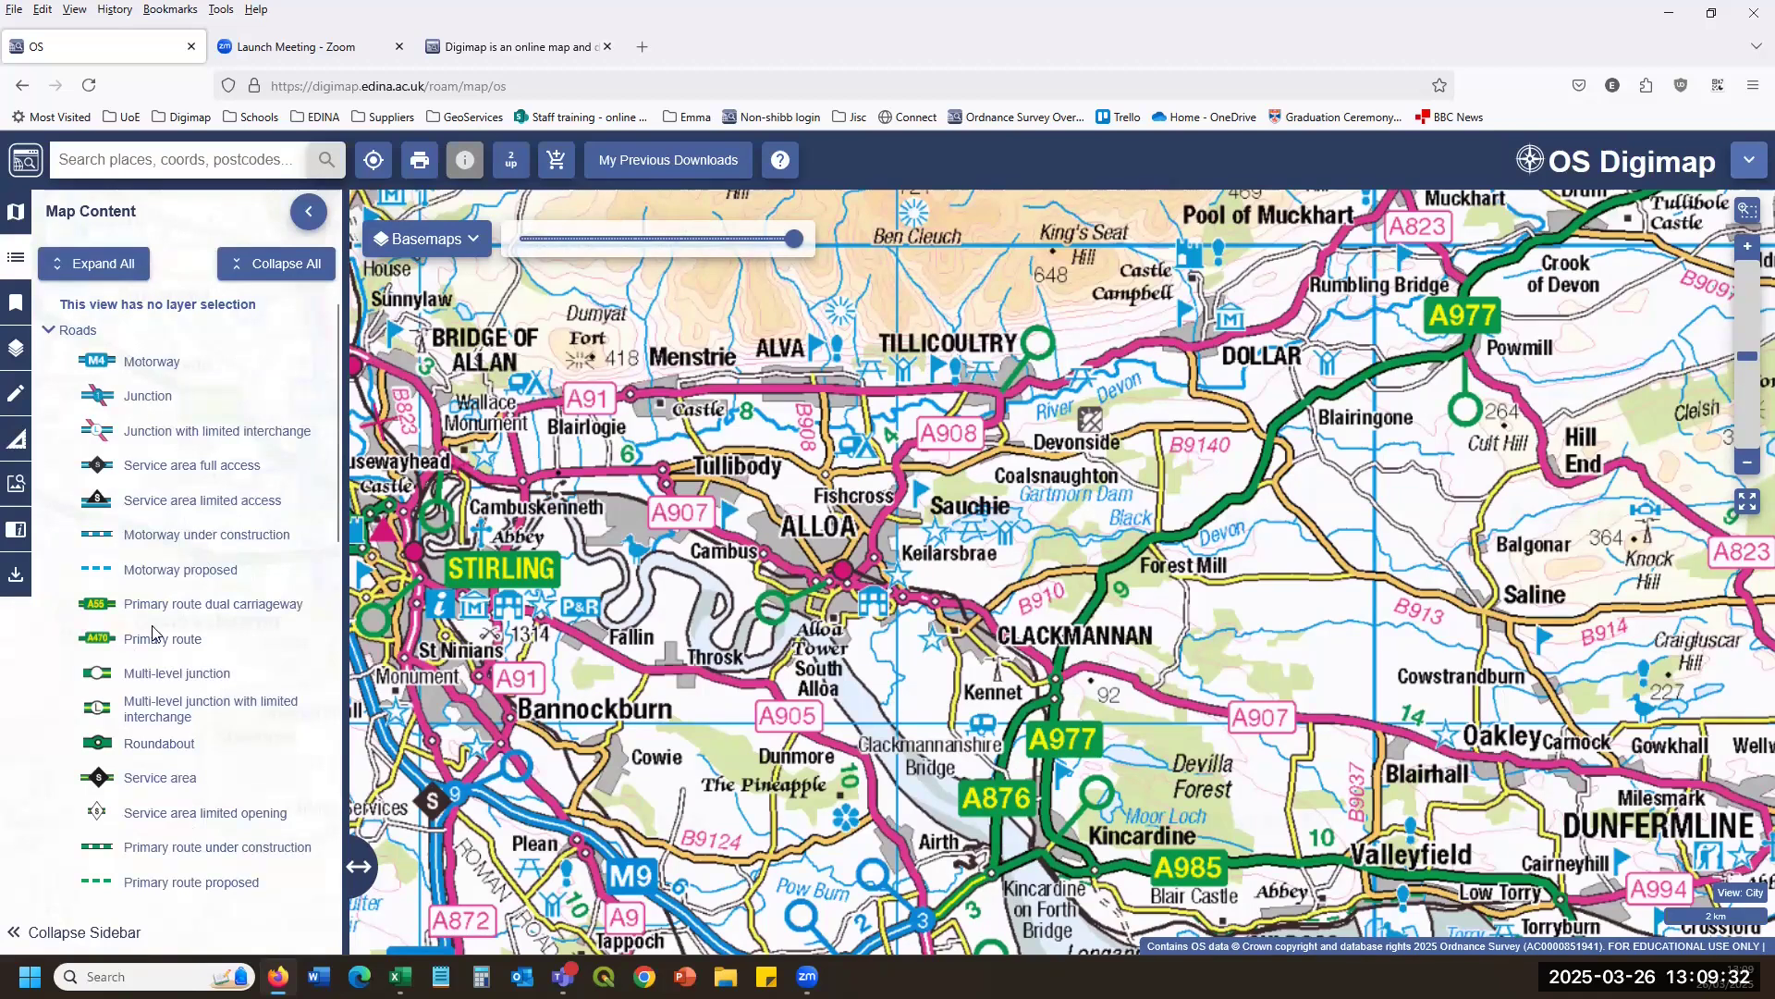
pyautogui.click(48, 330)
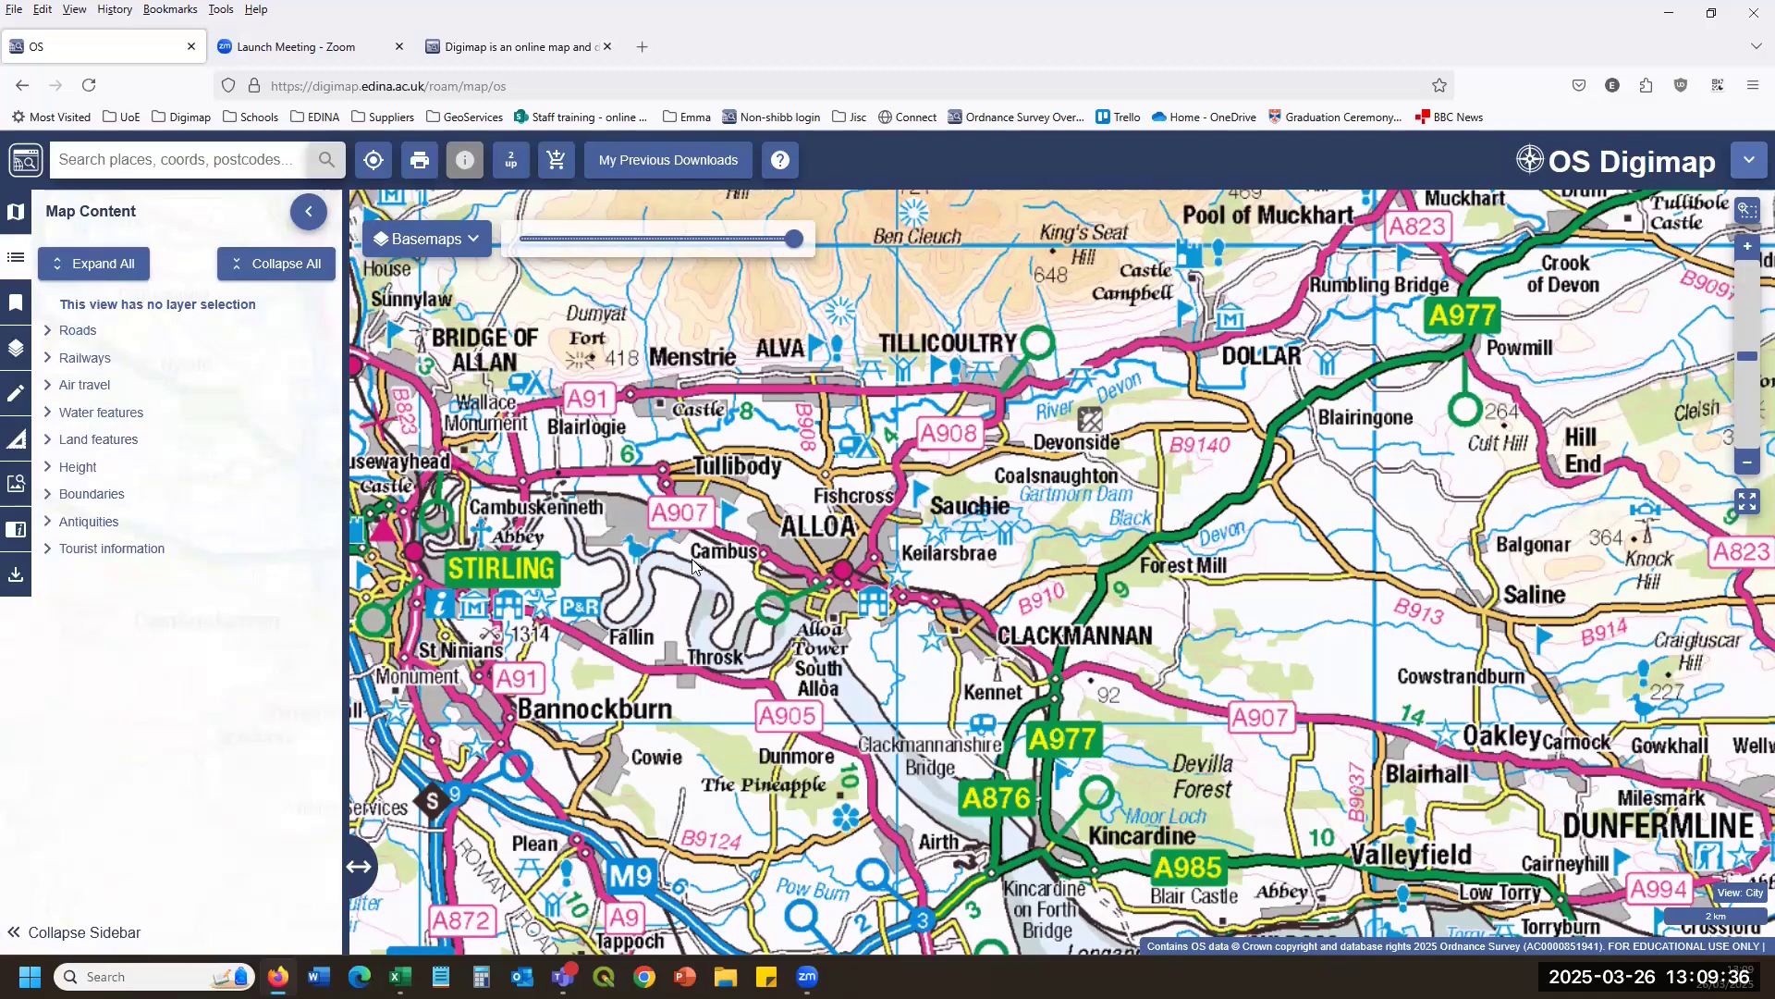
# Zoom to local scale on the river meanders near Causewayhead, Stirling.
pyautogui.scroll(-1, 777, 597)
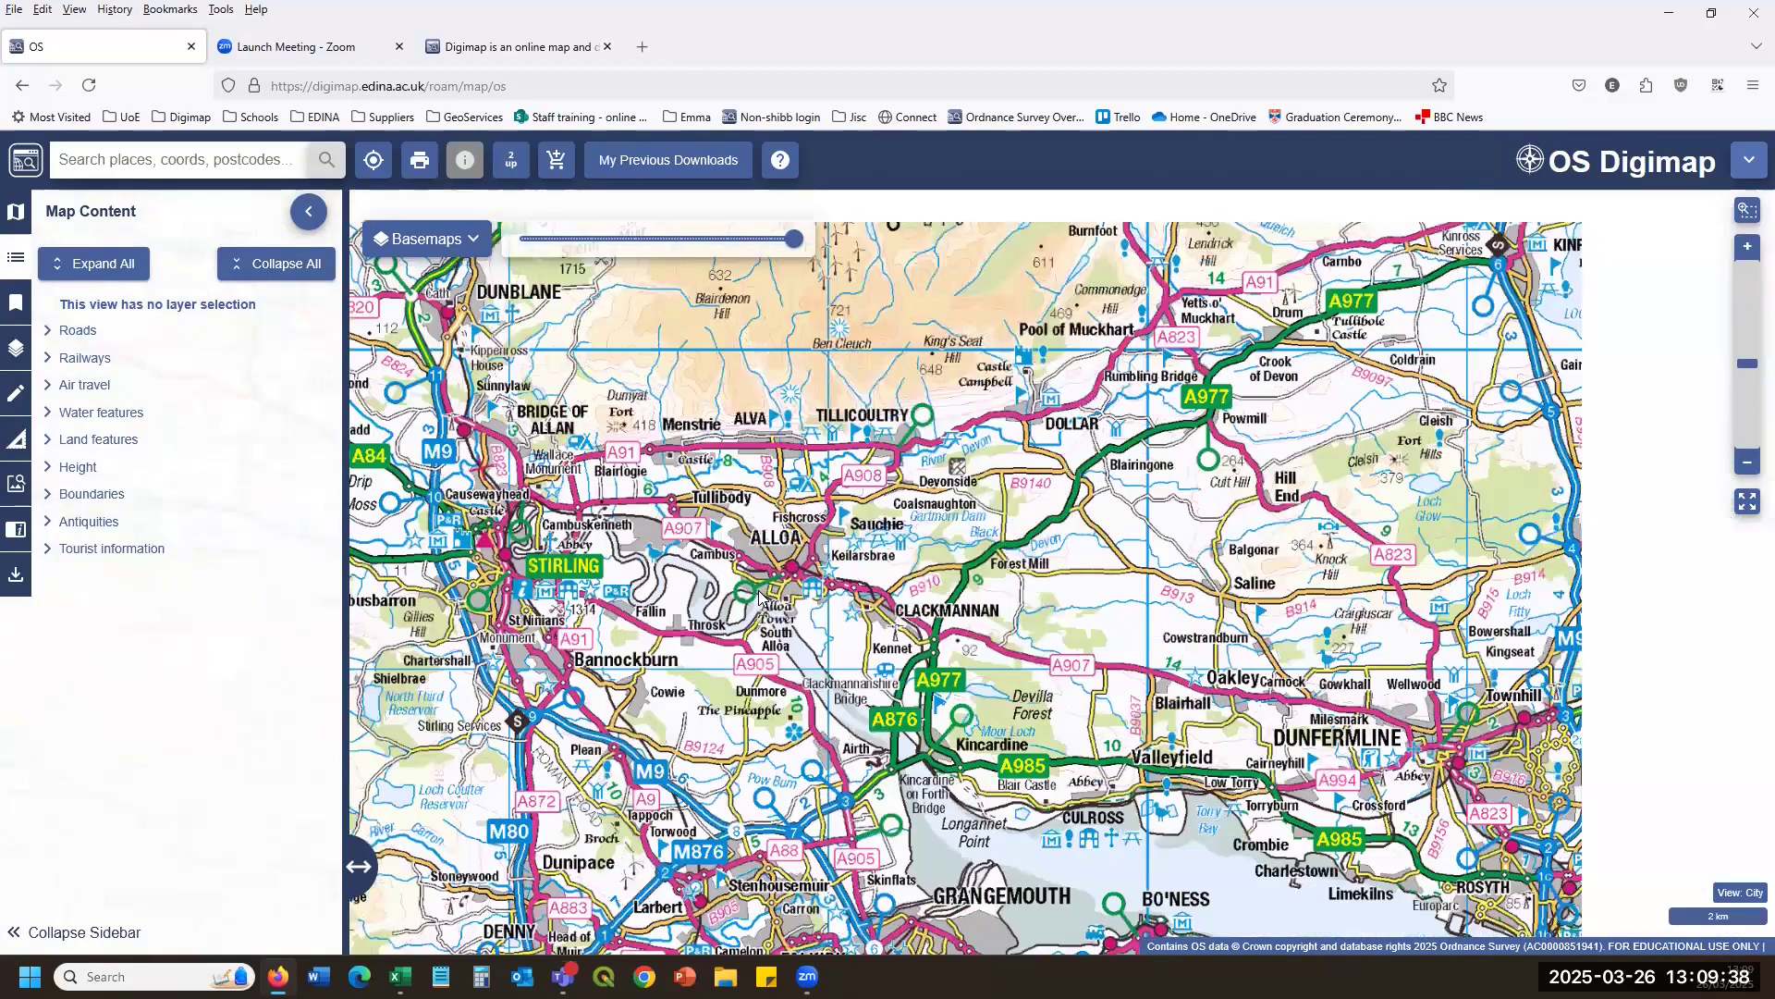
pyautogui.scroll(-1, 779, 598)
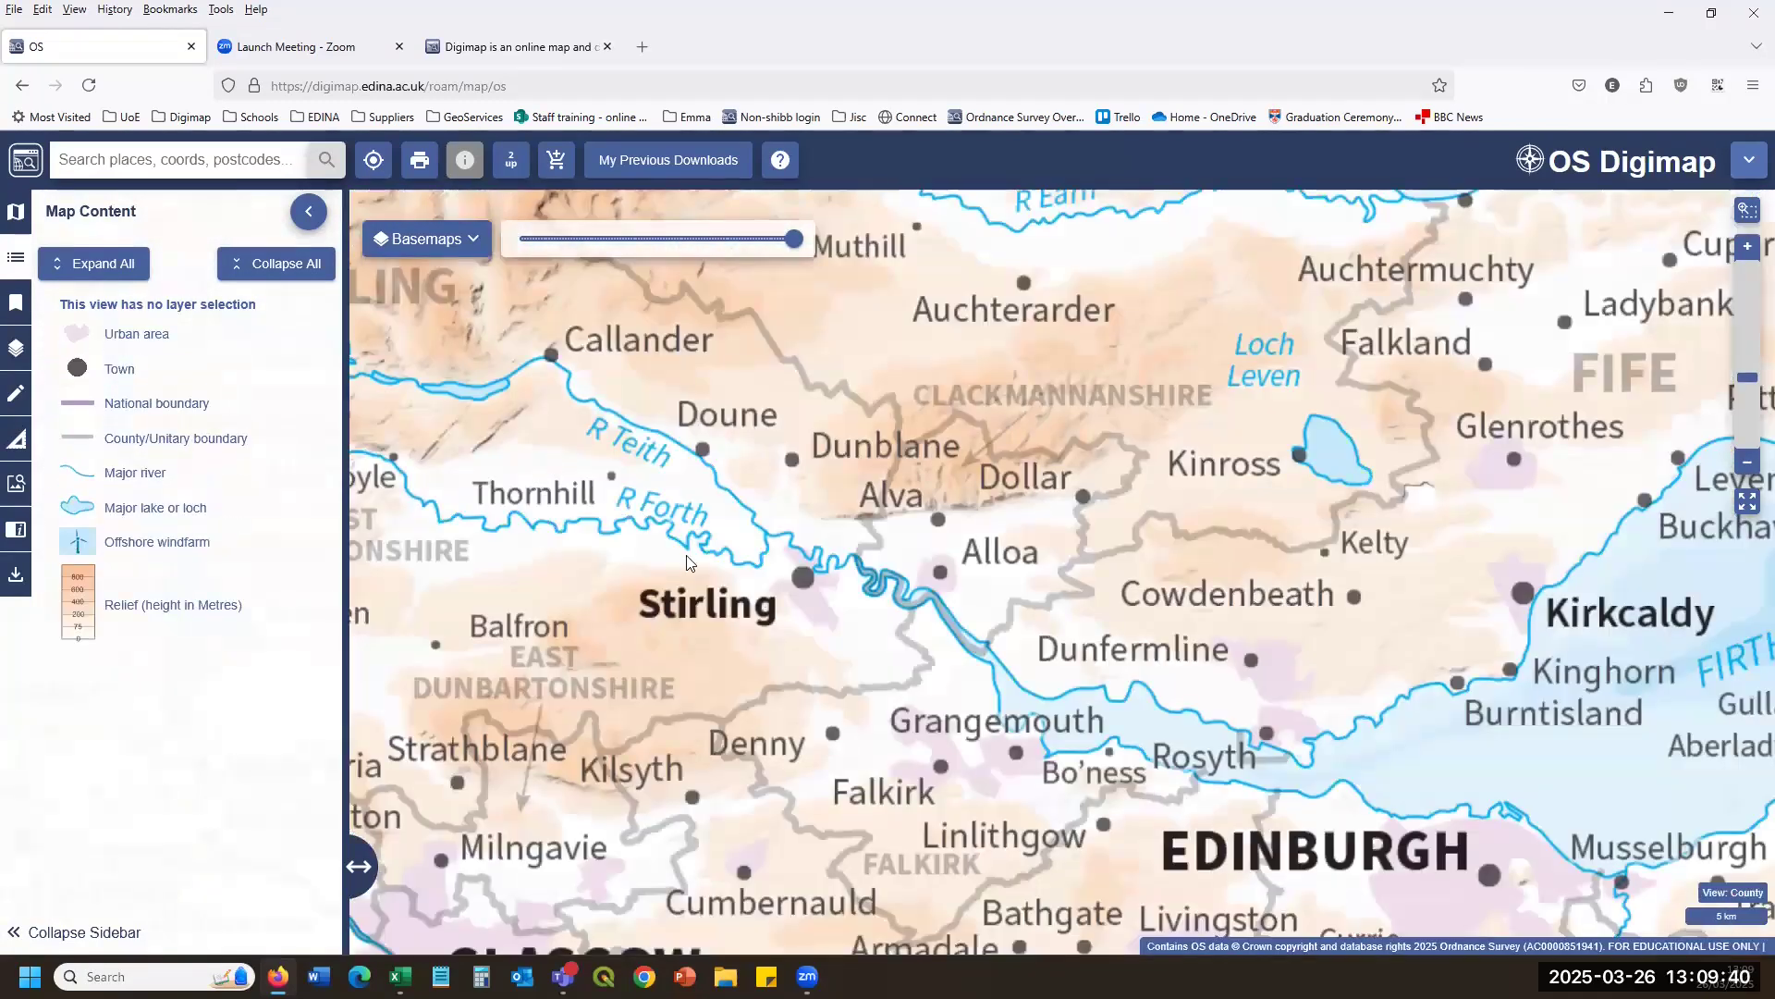
pyautogui.scroll(1, 686, 562)
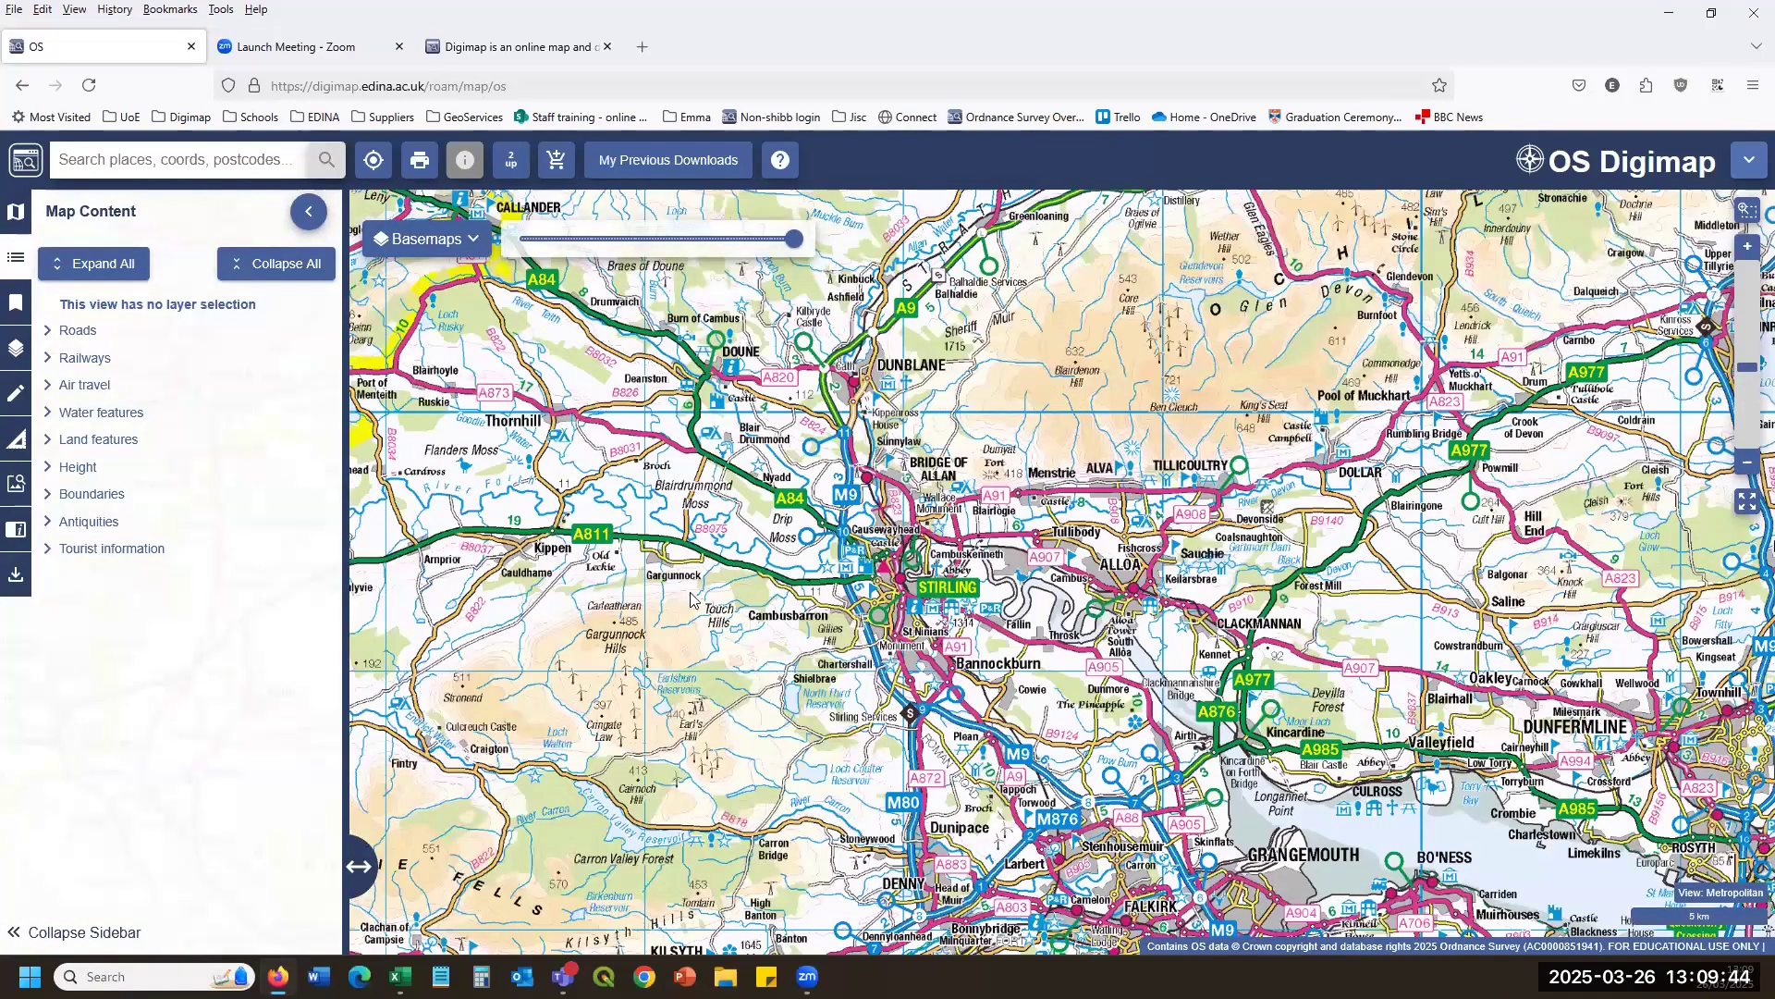
pyautogui.scroll(1, 693, 599)
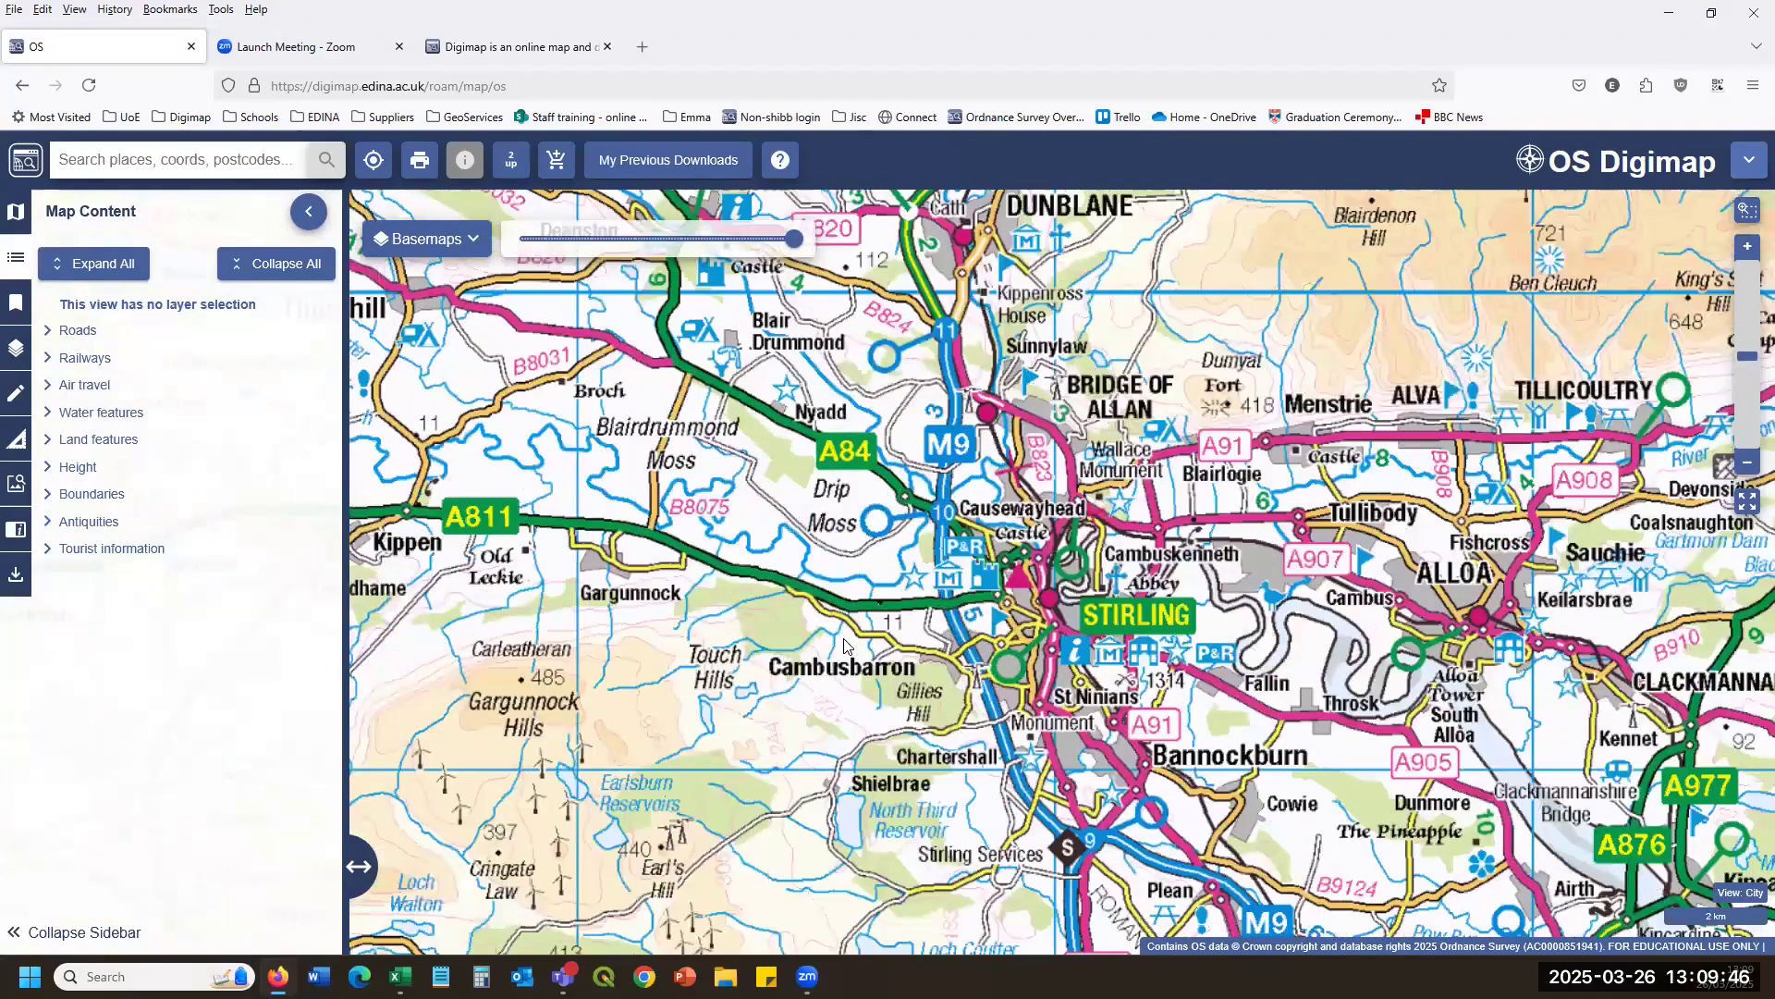
pyautogui.scroll(1, 843, 644)
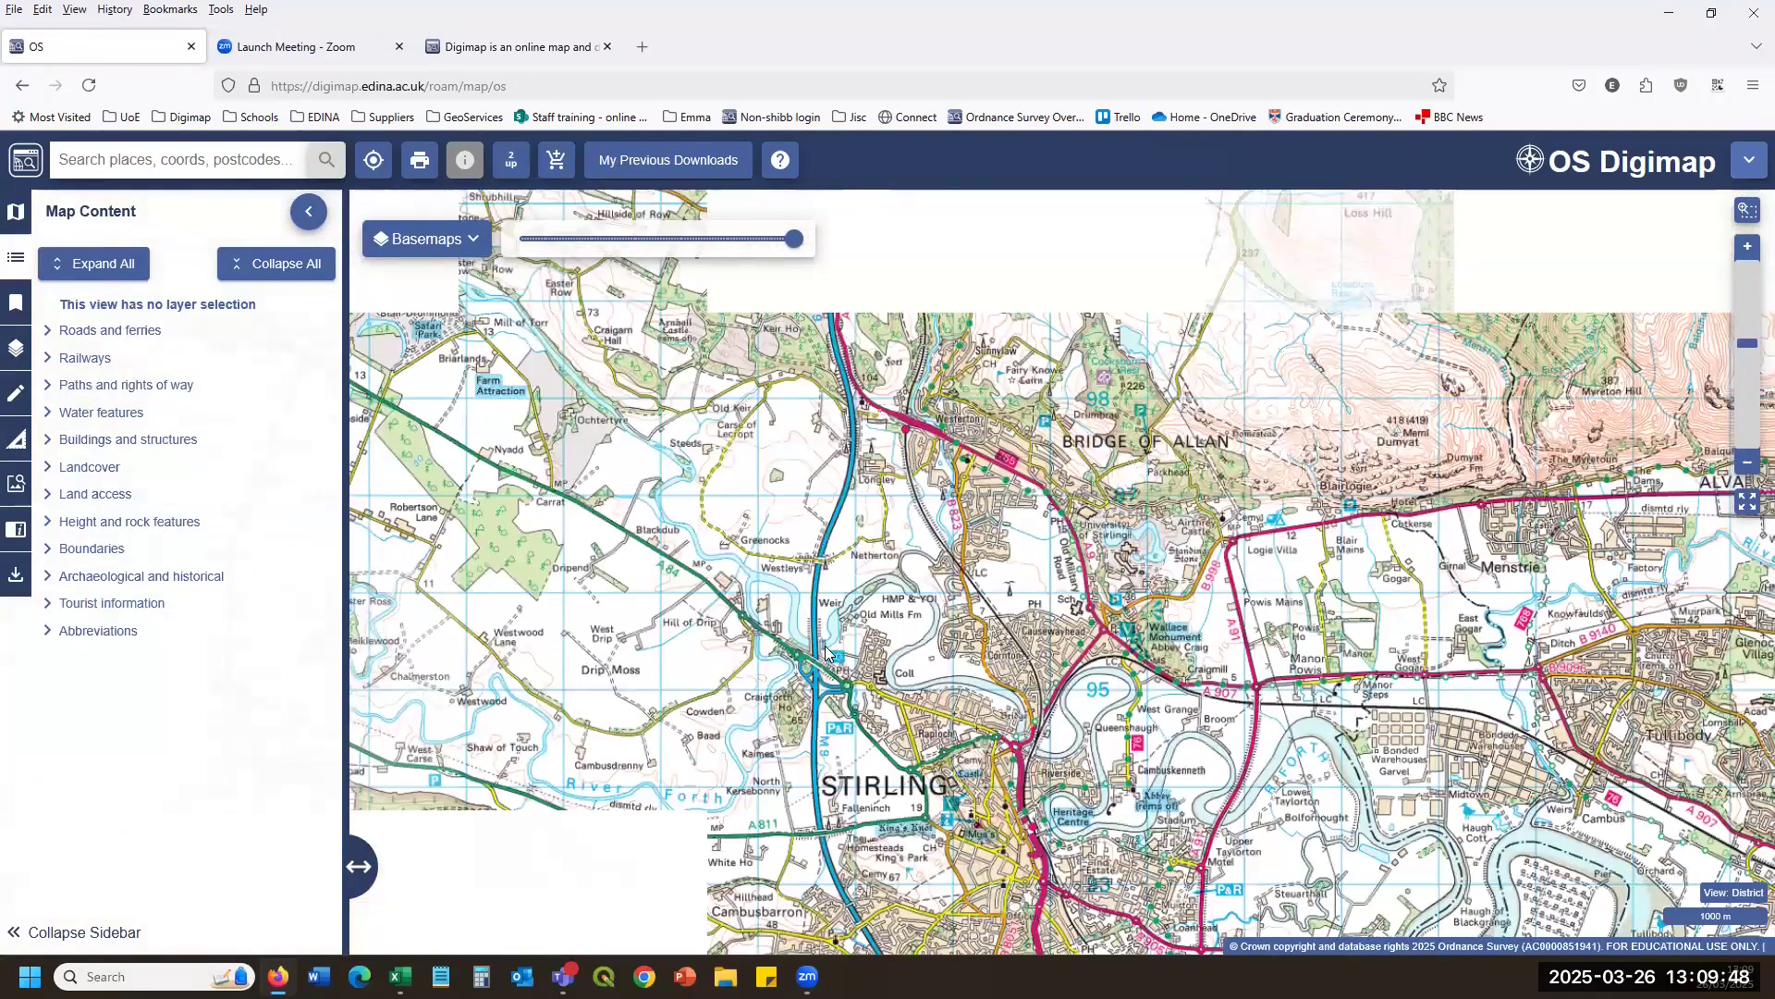
pyautogui.scroll(1, 826, 652)
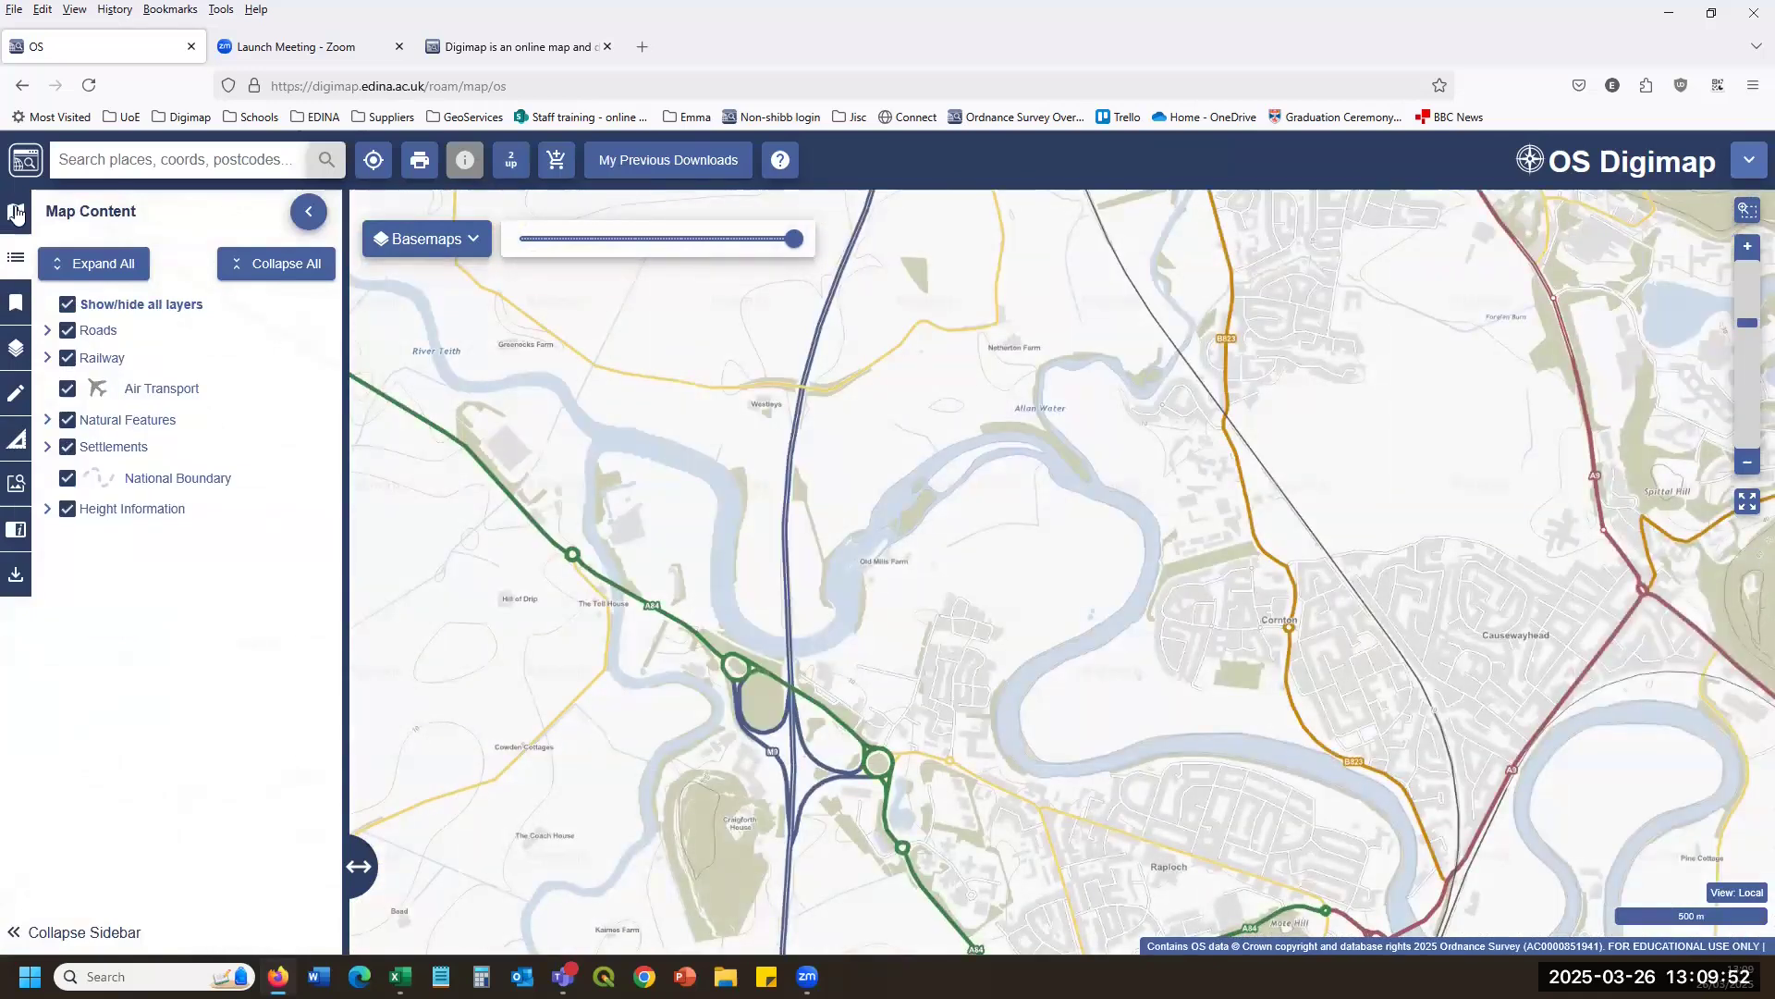
# Show the overview map, then the layer list, and finally the My Maps list of 22 saved maps.
pyautogui.click(15, 217)
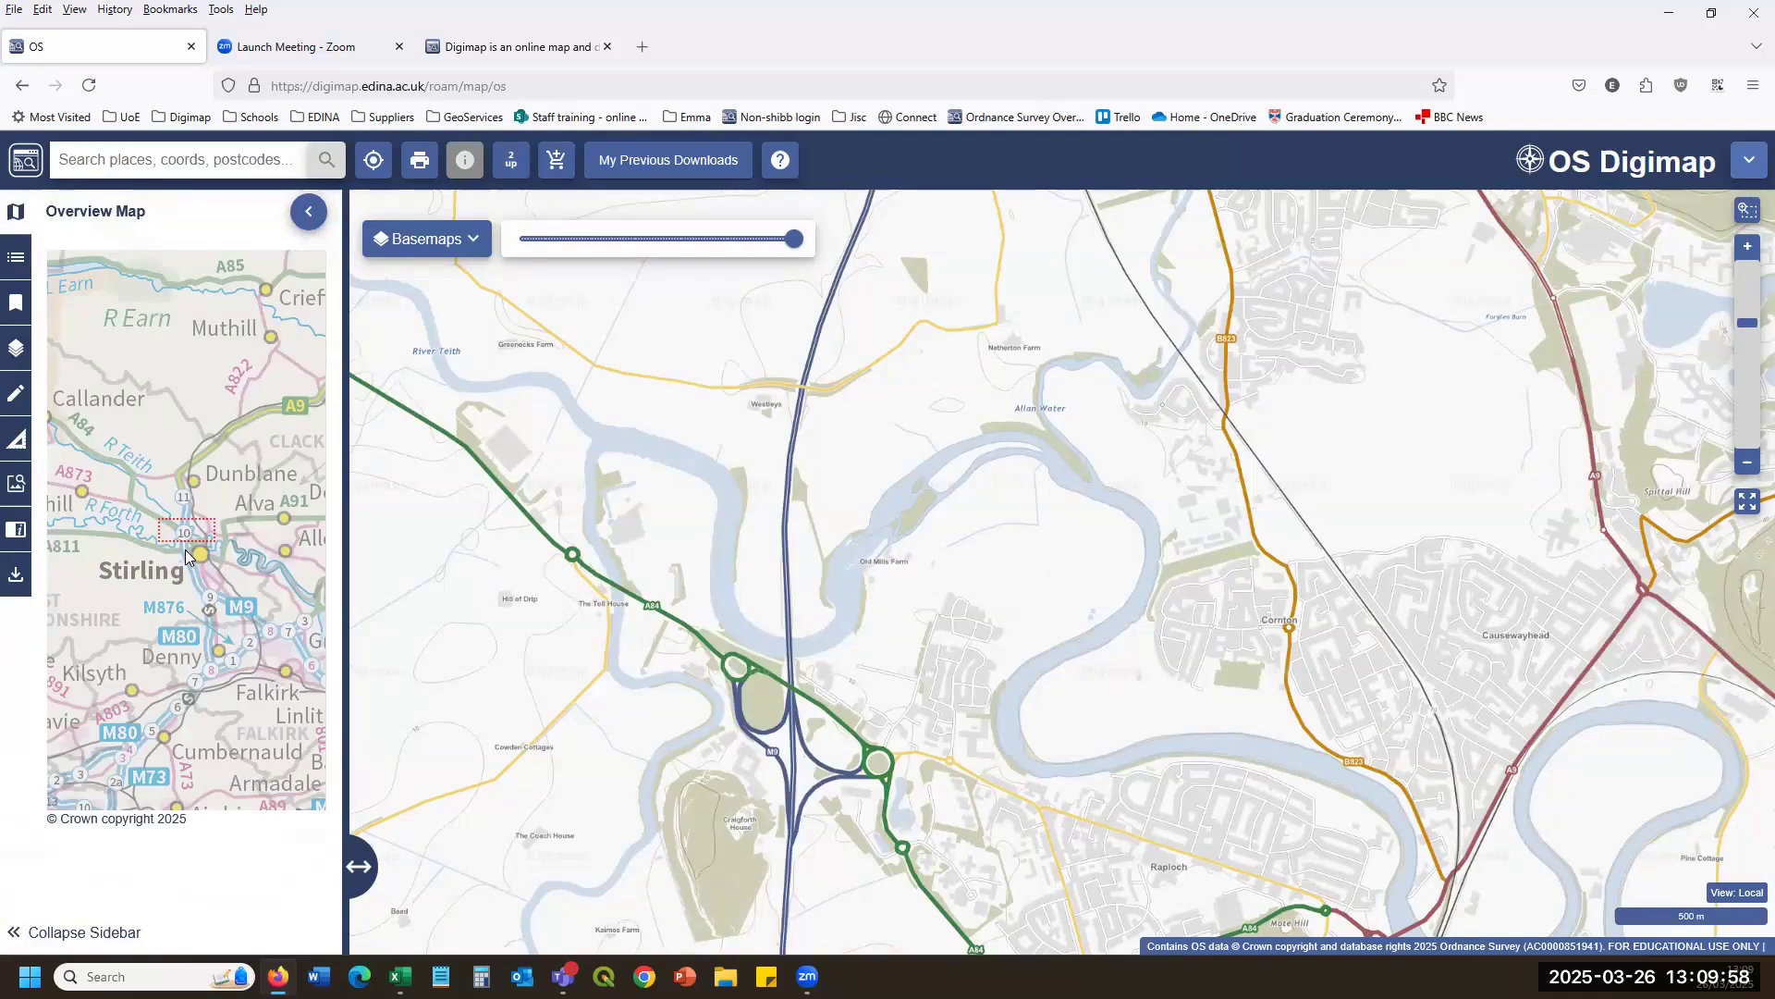
pyautogui.click(11, 305)
pyautogui.click(22, 350)
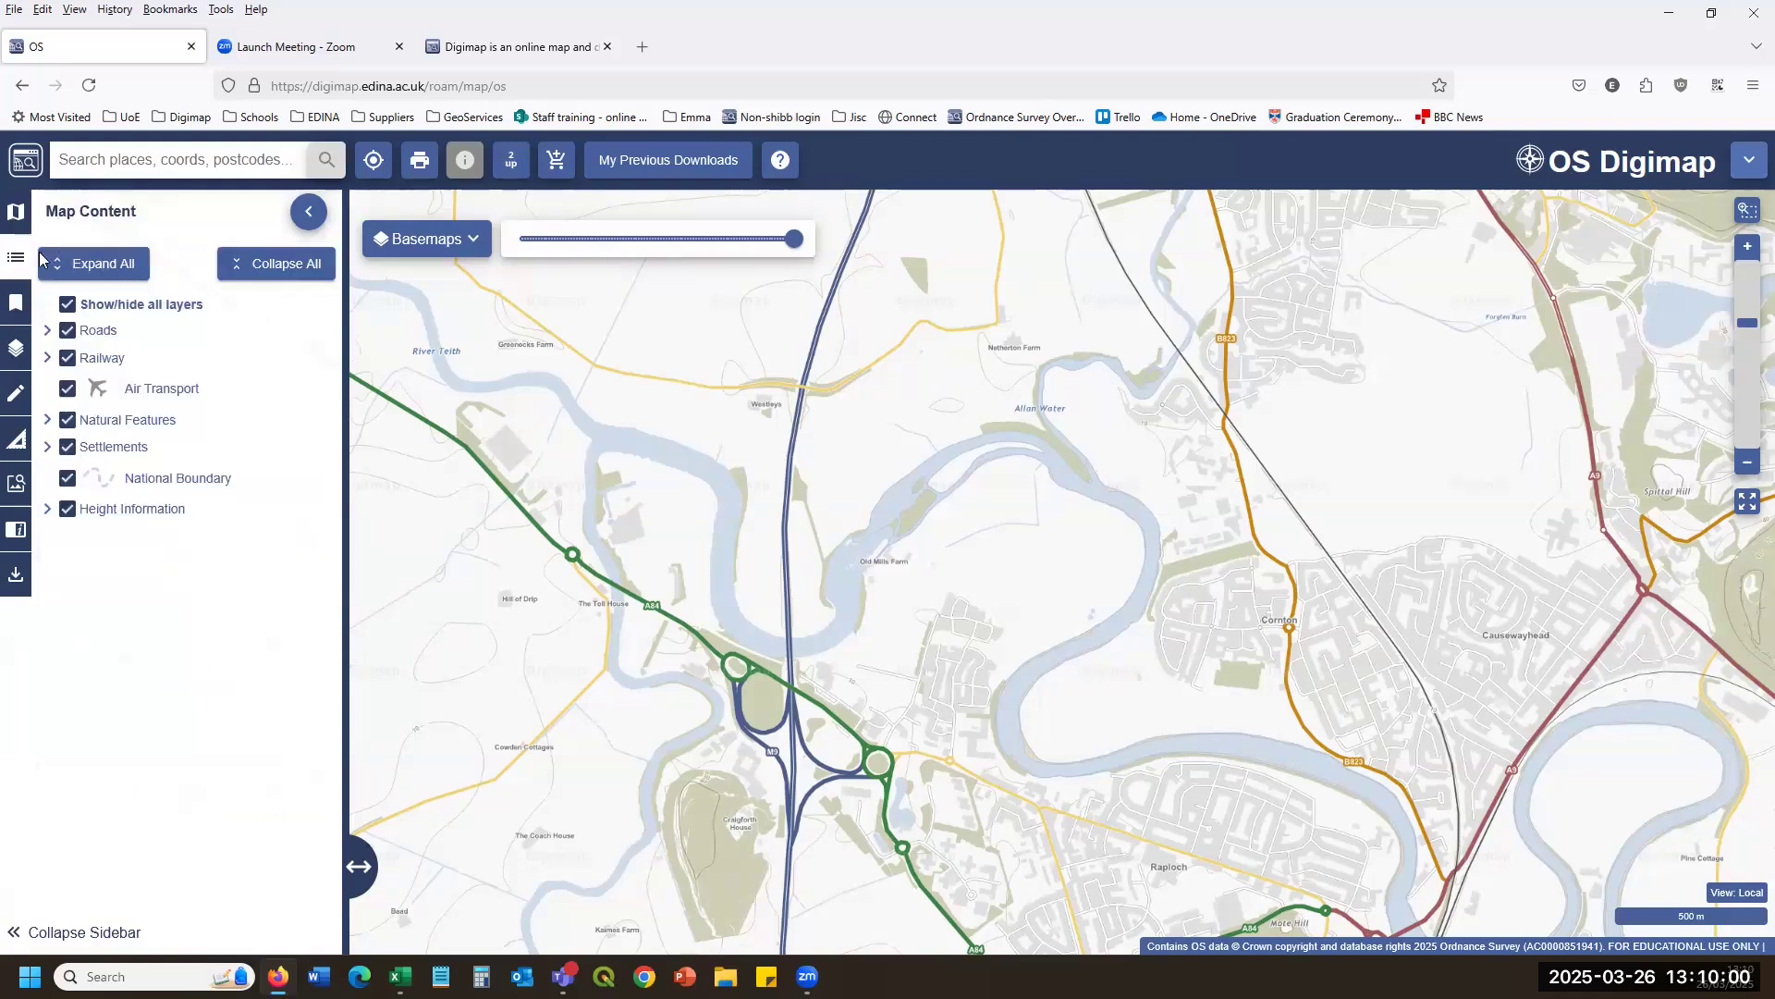
pyautogui.click(11, 305)
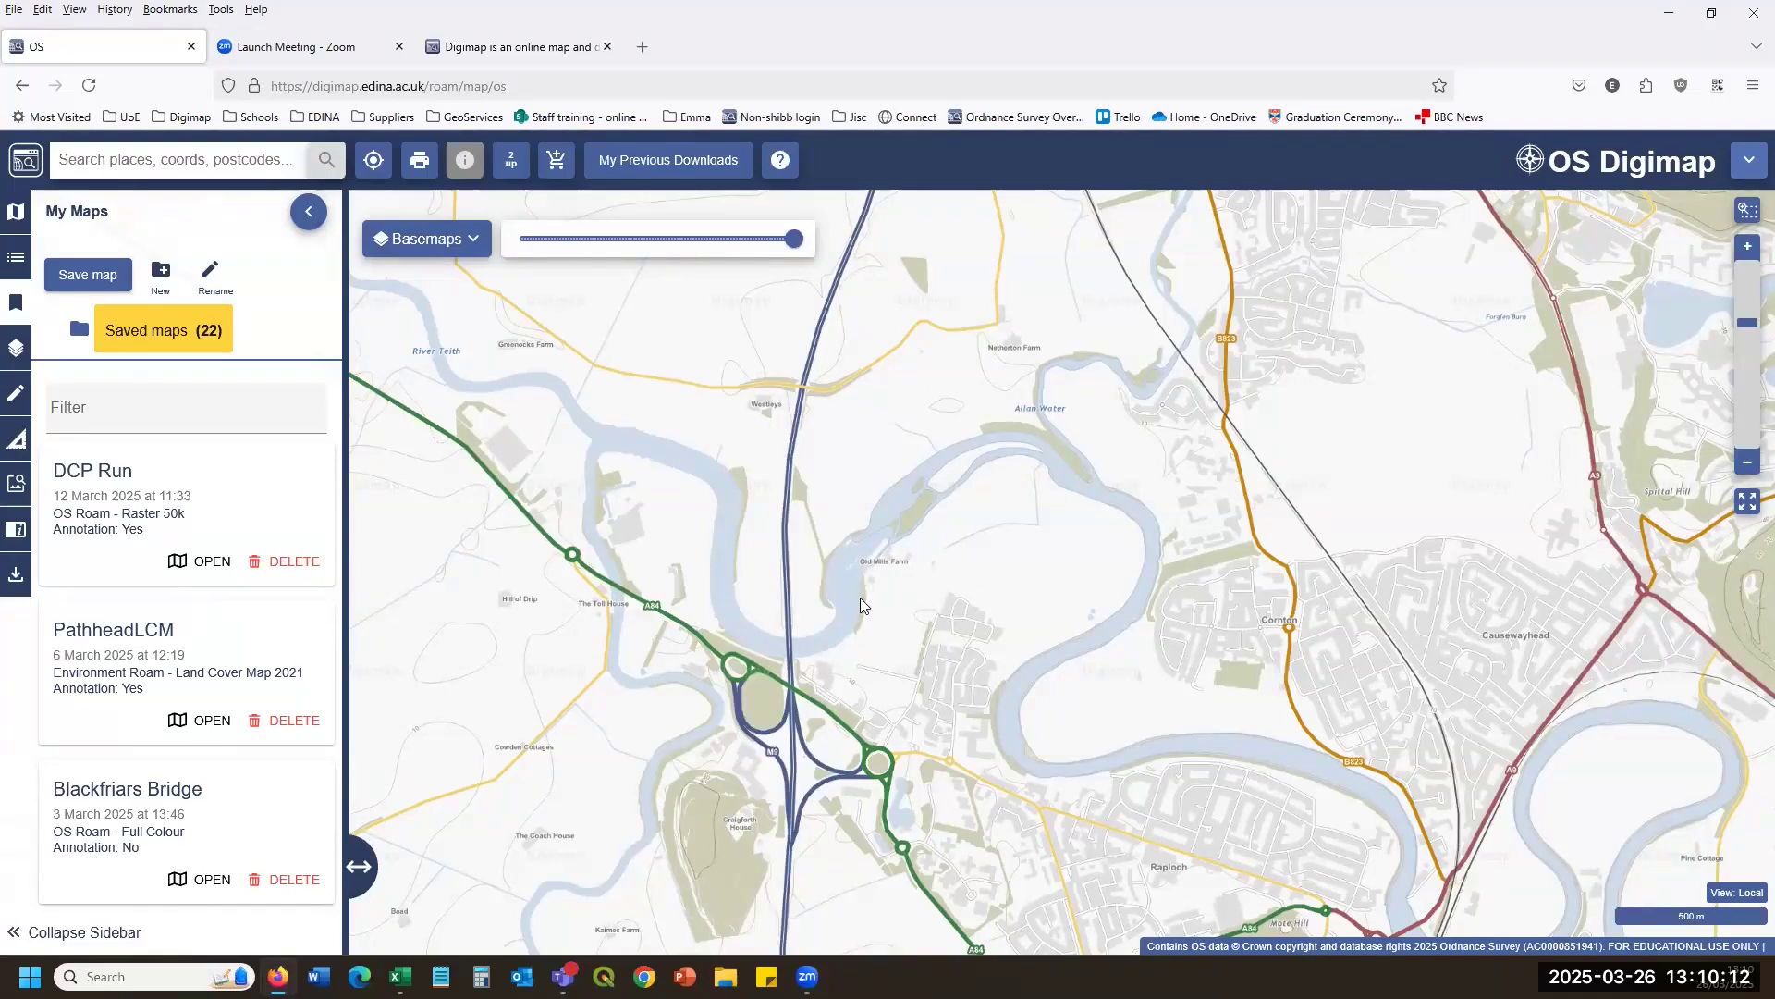
# Open the saved PathheadLCM map and display the Overlays panel of grid and boundary options.
pyautogui.scroll(-1, 692, 596)
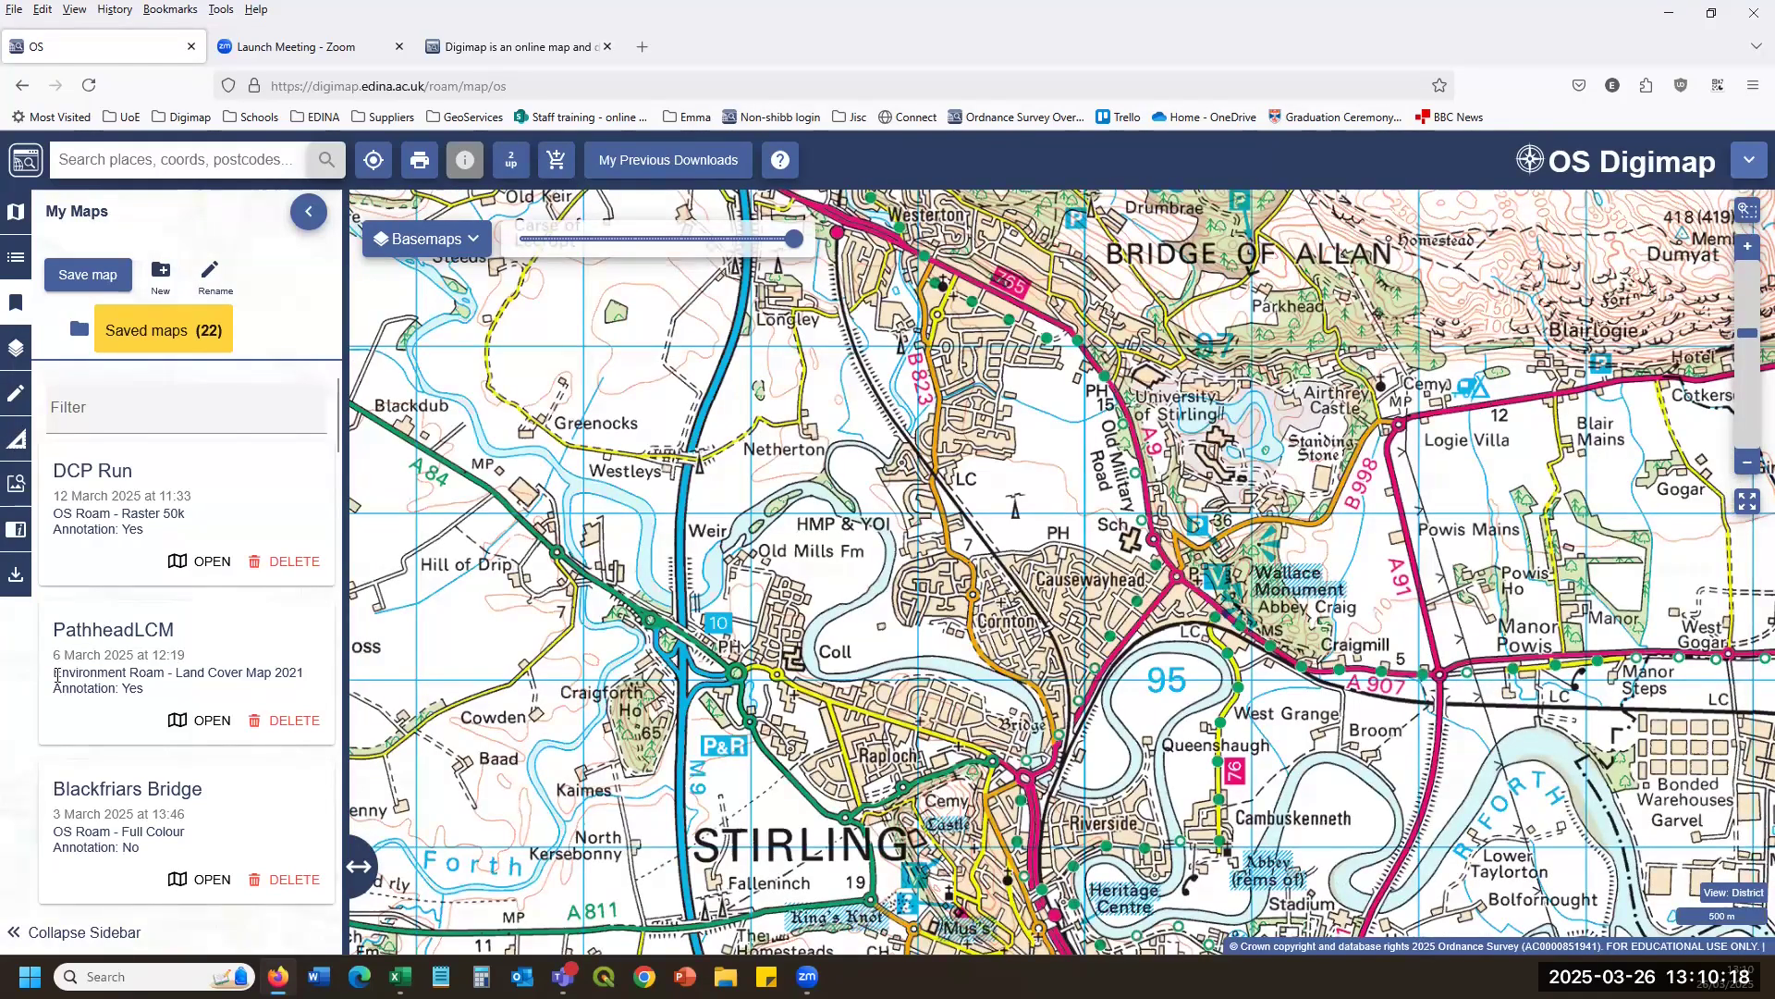
pyautogui.moveTo(51, 680); pyautogui.dragTo(170, 672)
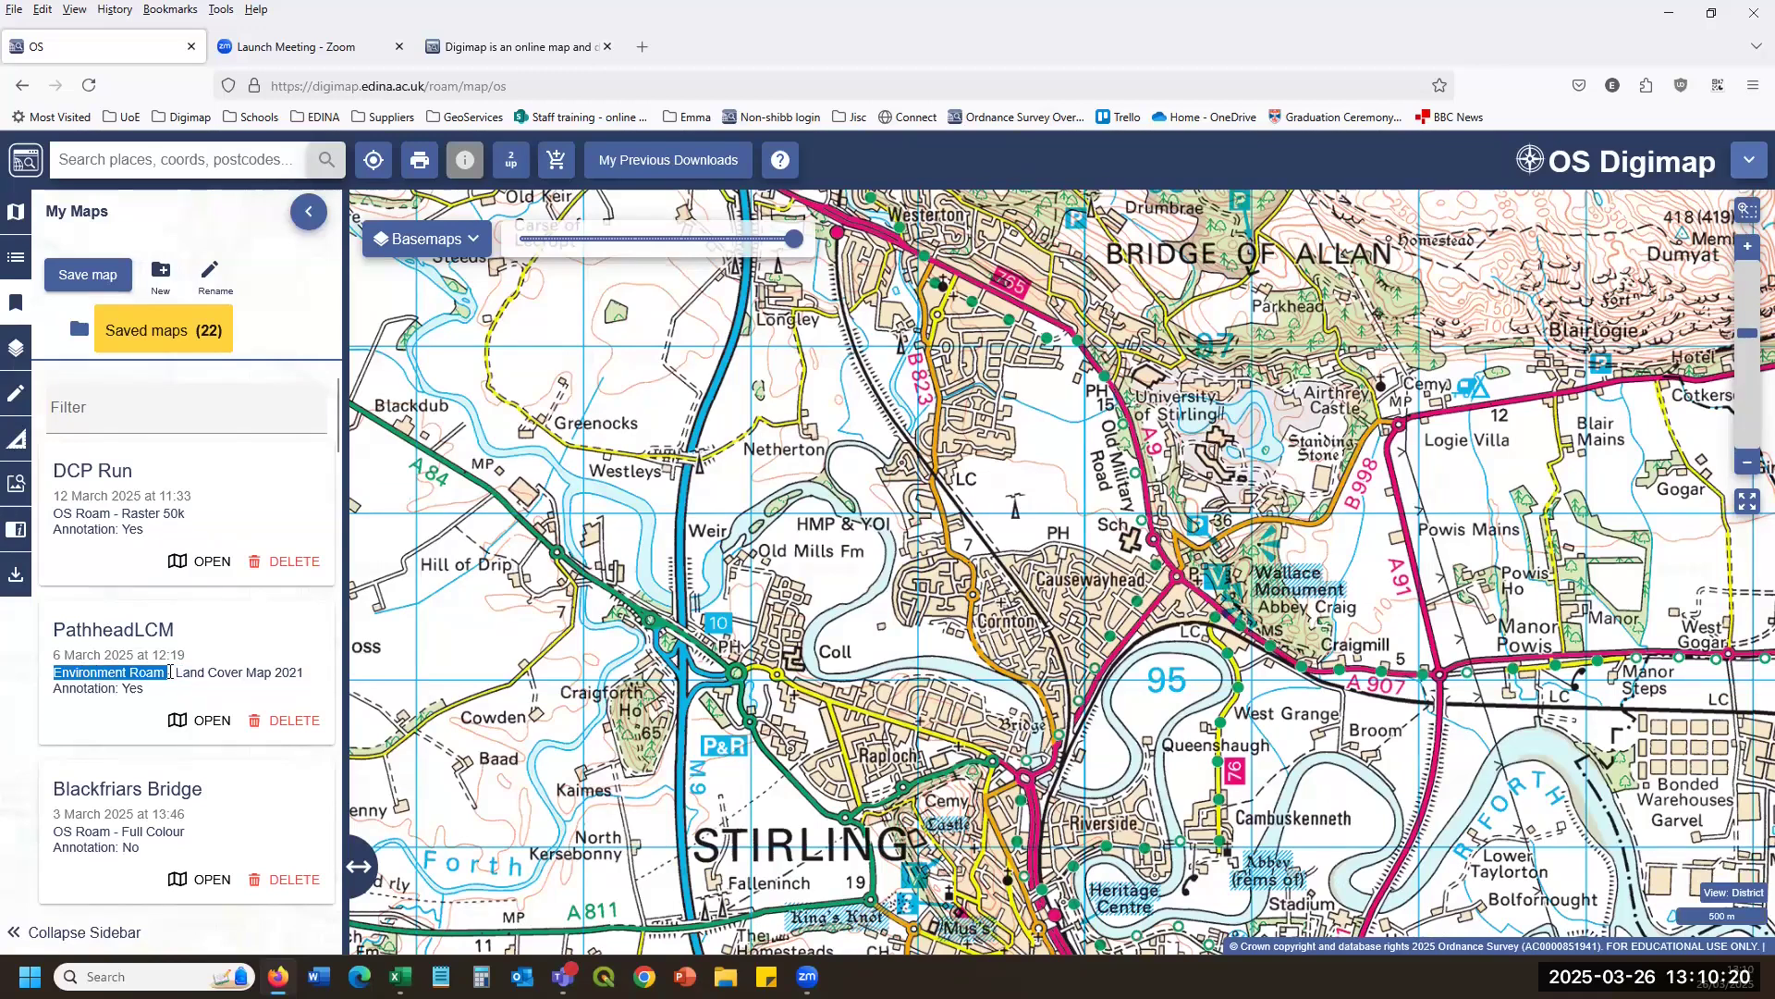
pyautogui.click(200, 721)
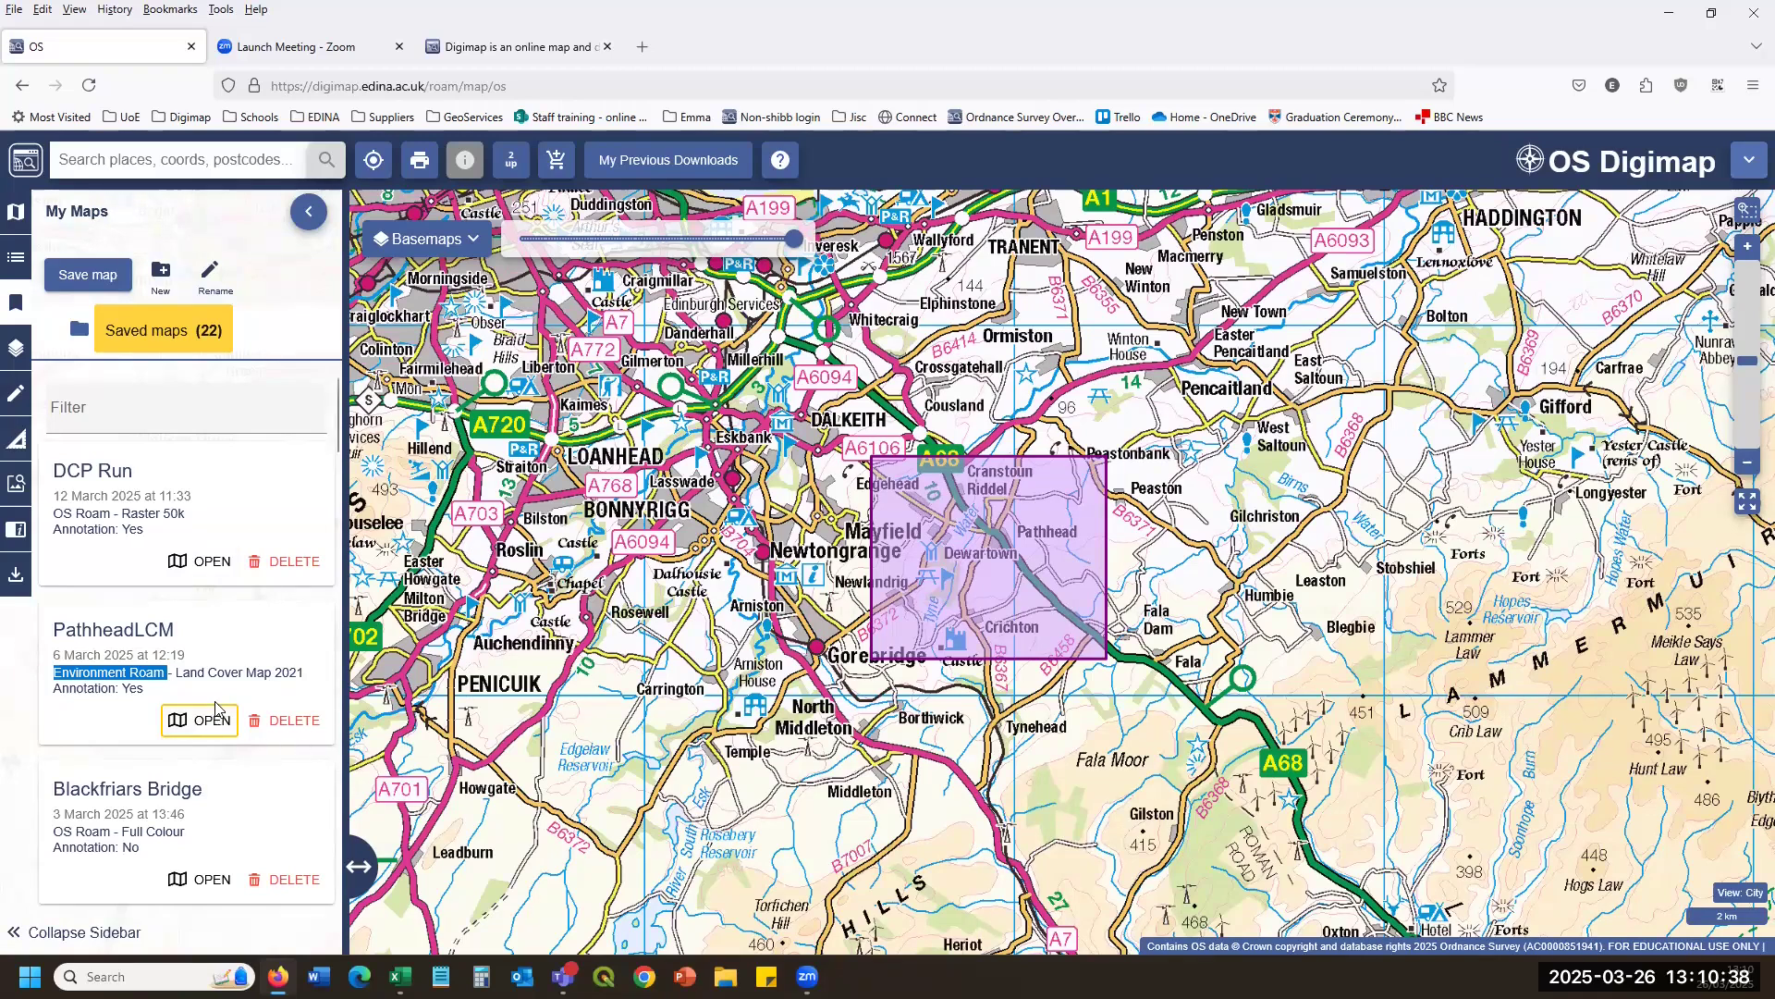
pyautogui.scroll(-2, 216, 710)
pyautogui.scroll(2, 220, 606)
pyautogui.click(16, 351)
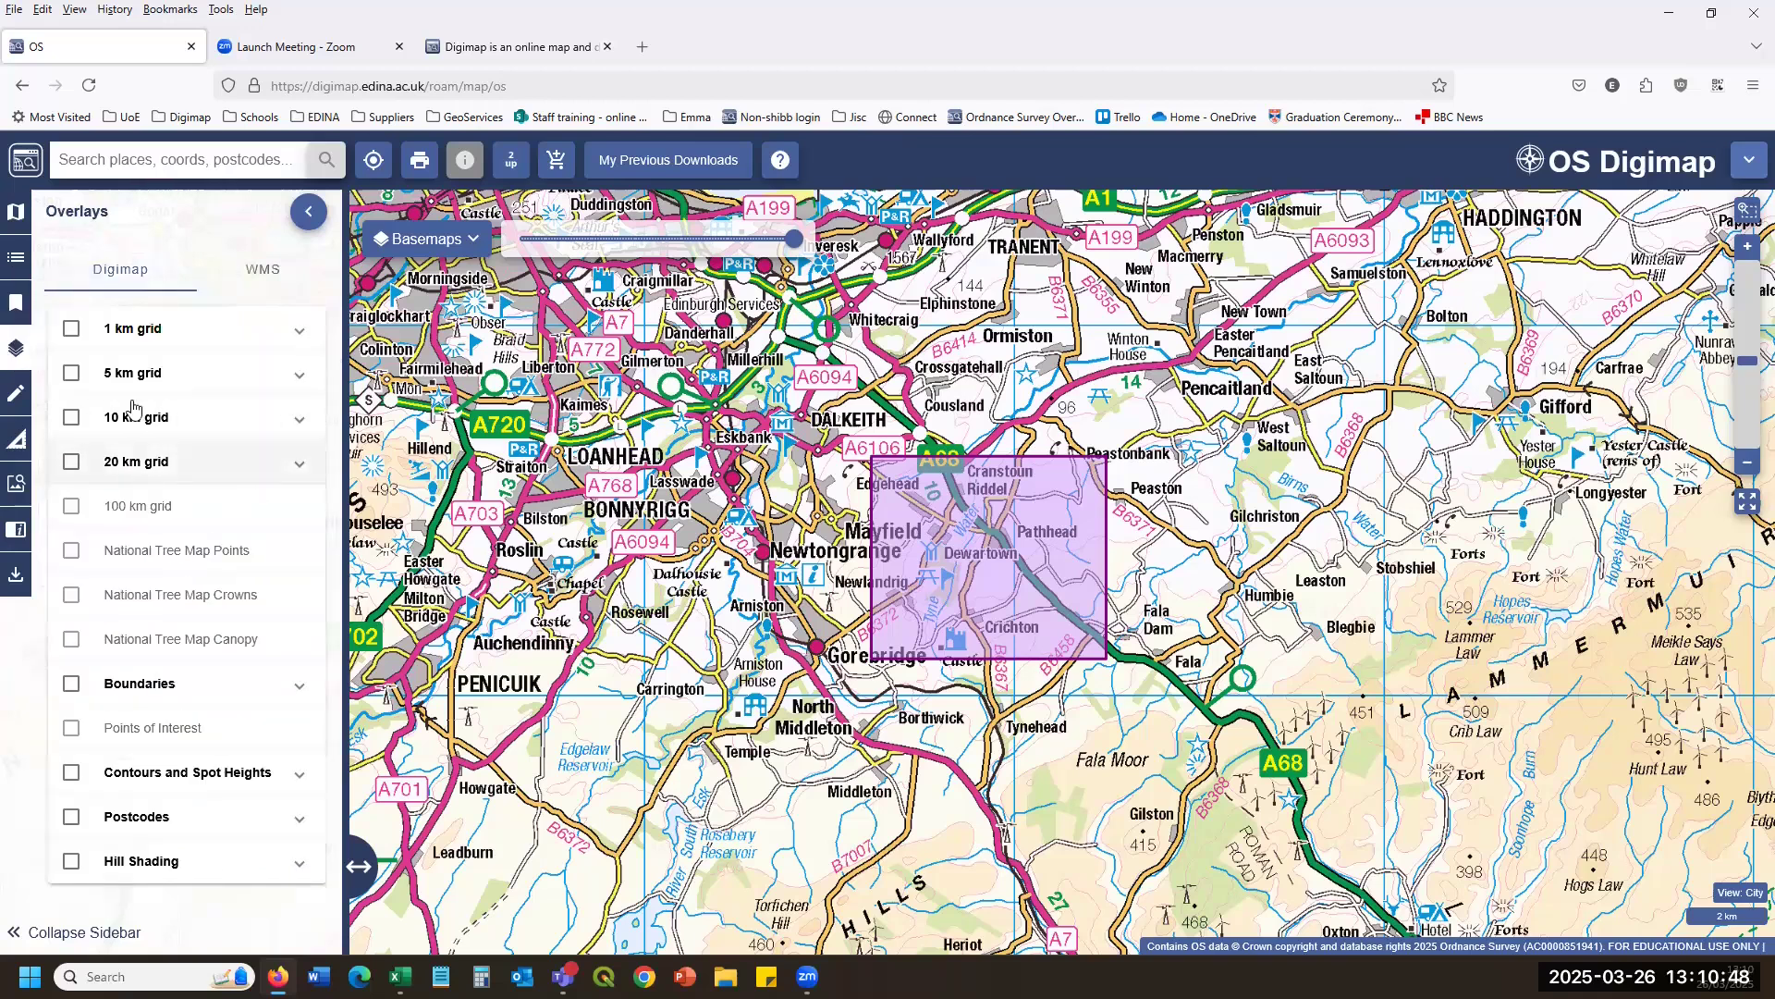
# Switch the 1 km, 5 km and 10 km grid and Boundaries overlays on and off, then zoom in near Auchendinny.
pyautogui.click(72, 329)
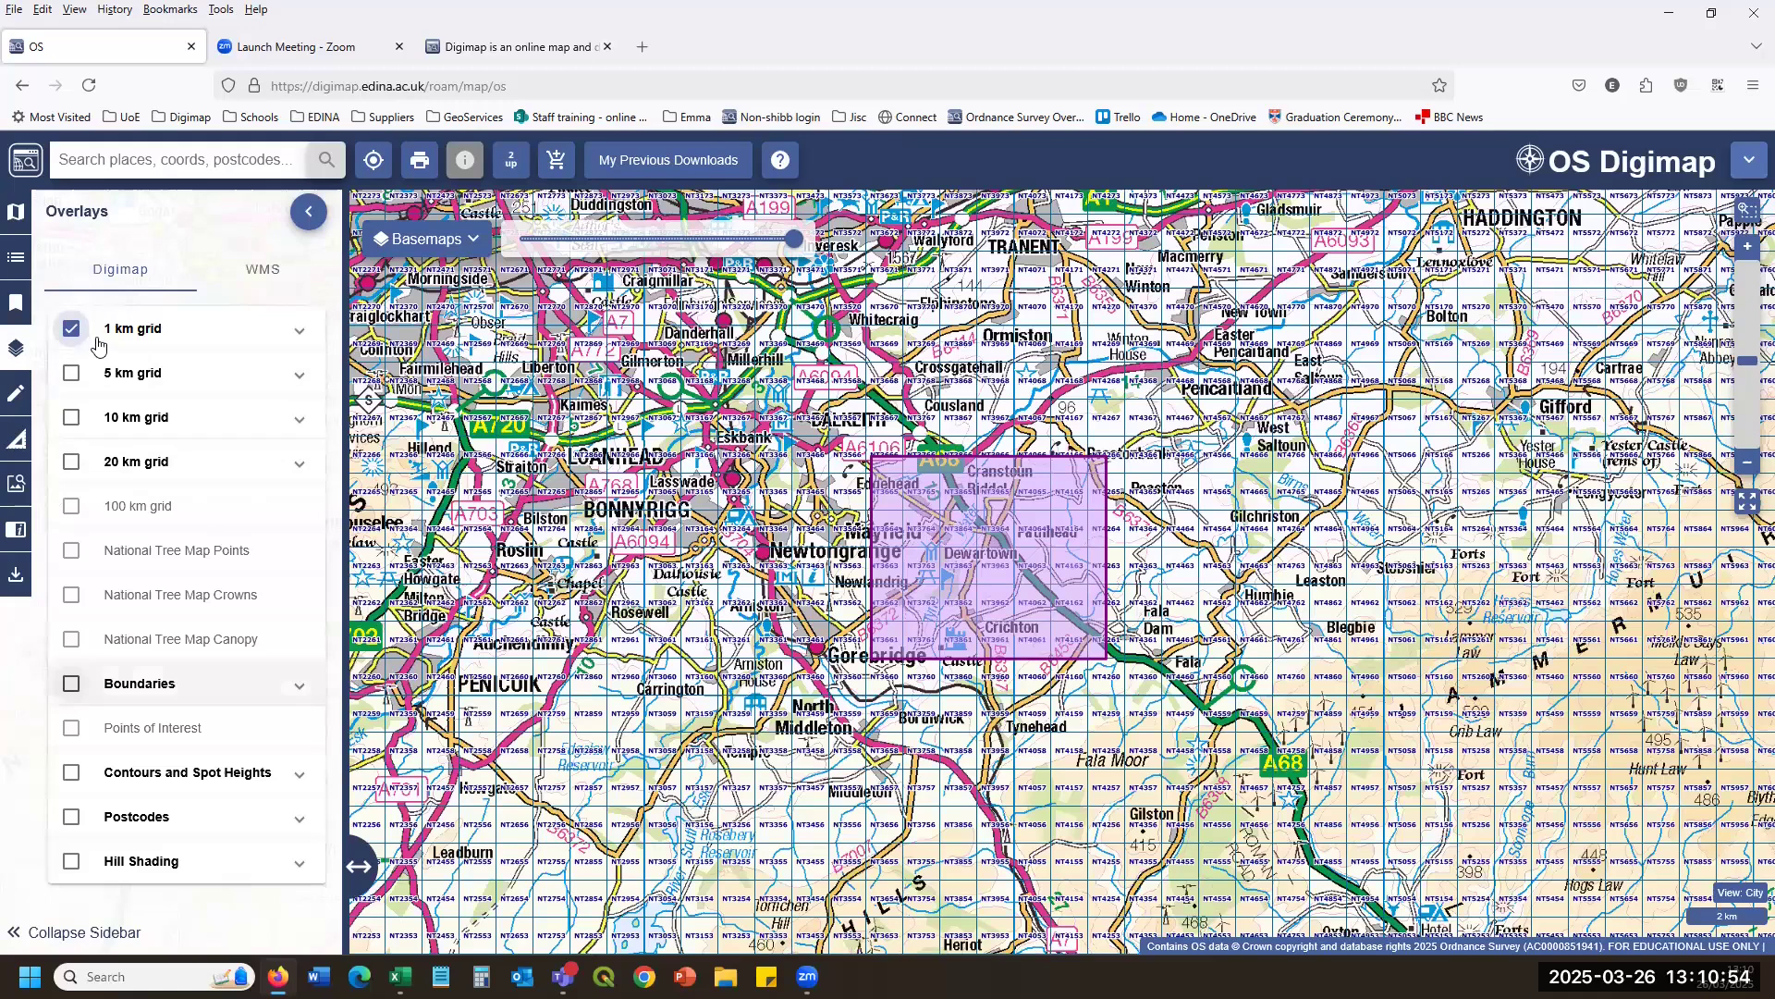
pyautogui.click(71, 330)
pyautogui.click(71, 373)
pyautogui.click(72, 374)
pyautogui.click(71, 417)
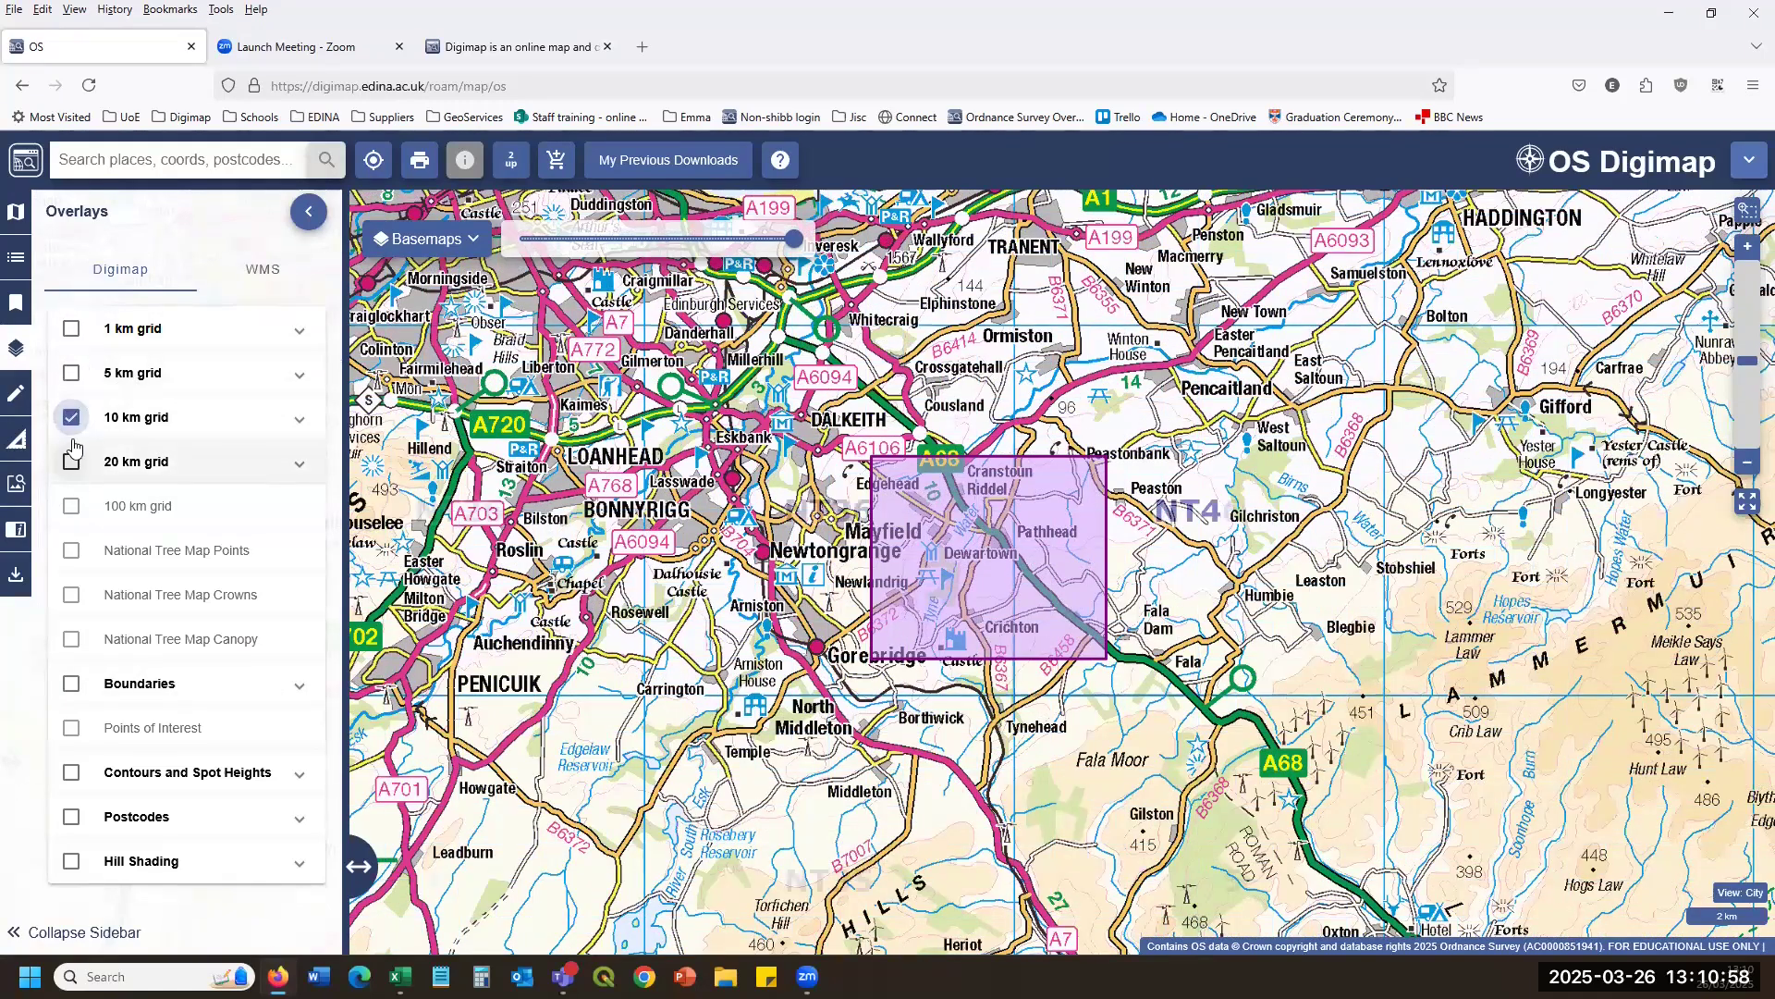
pyautogui.click(71, 417)
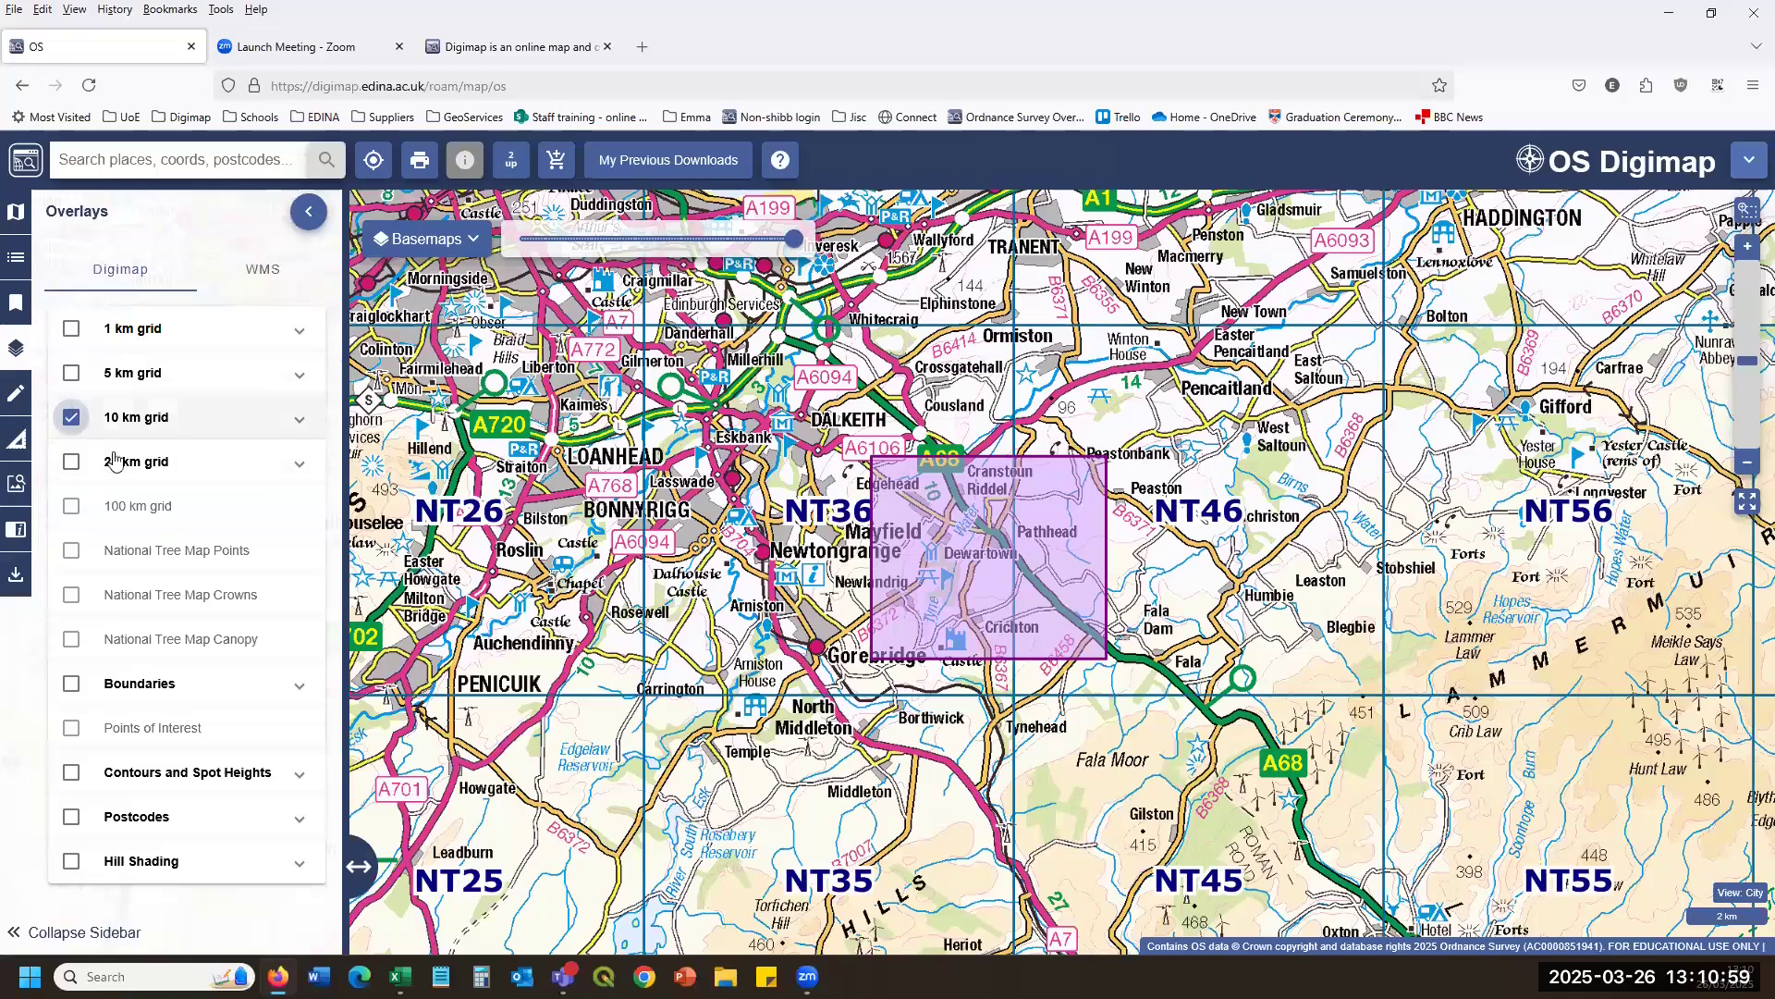
pyautogui.click(71, 685)
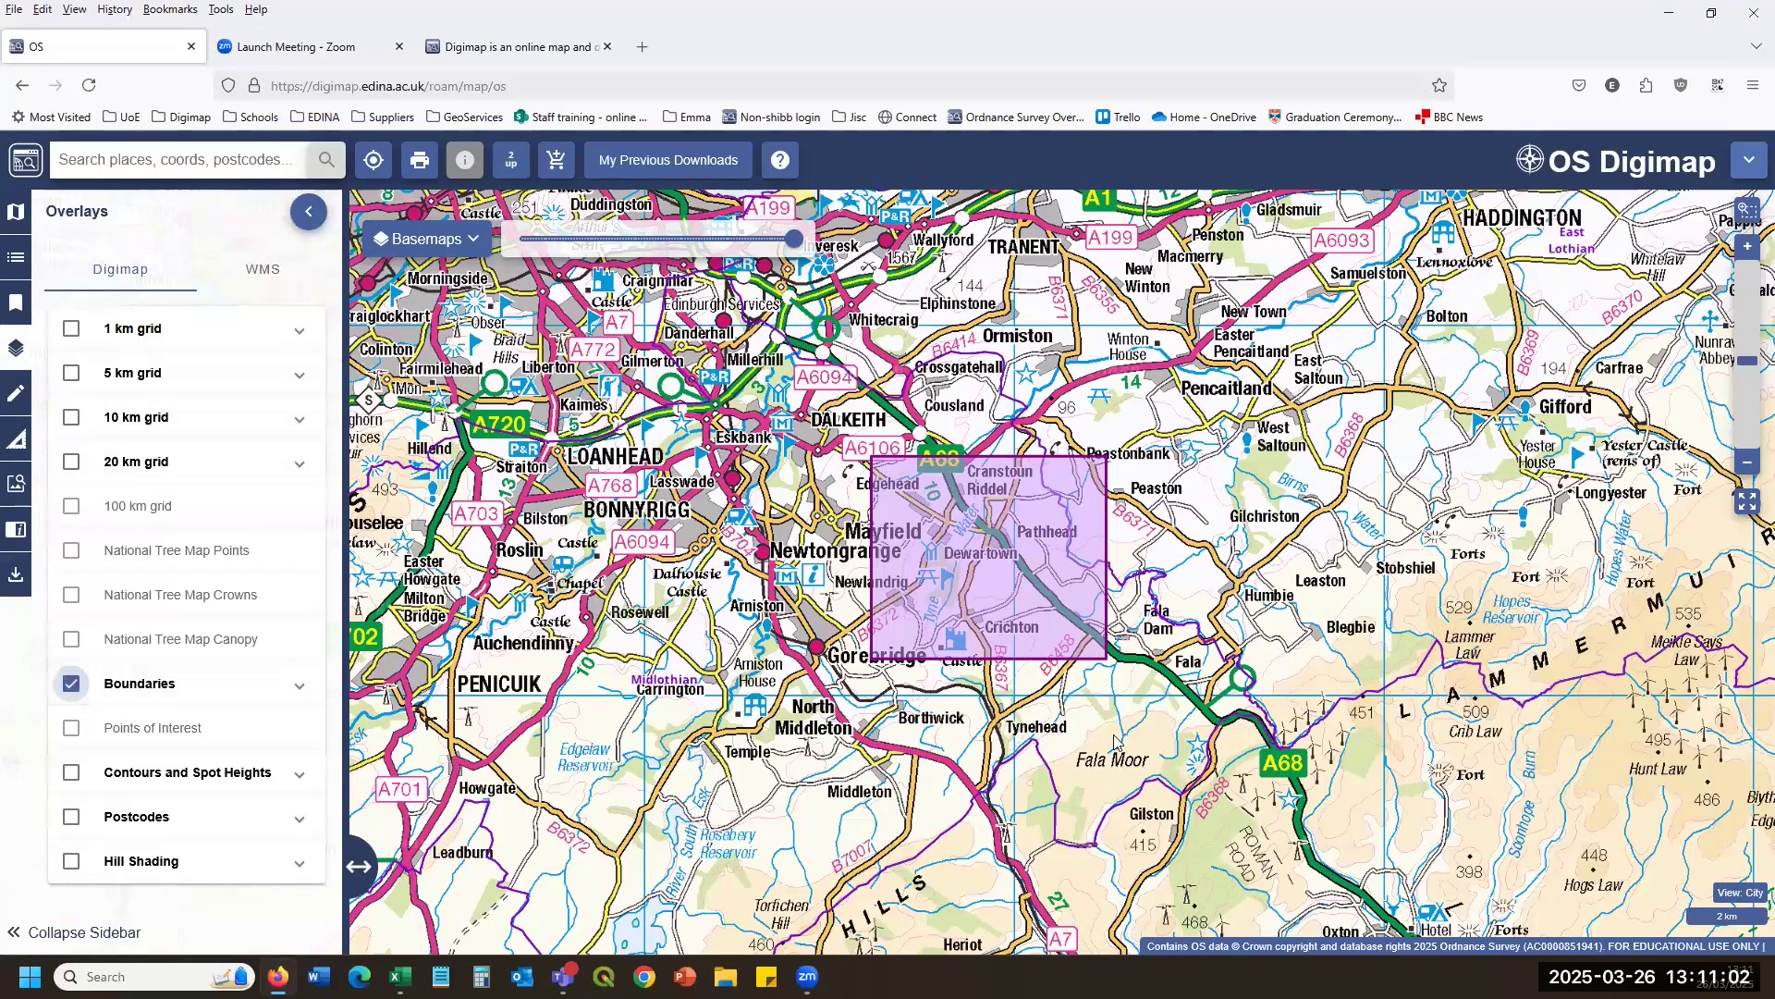
pyautogui.click(71, 685)
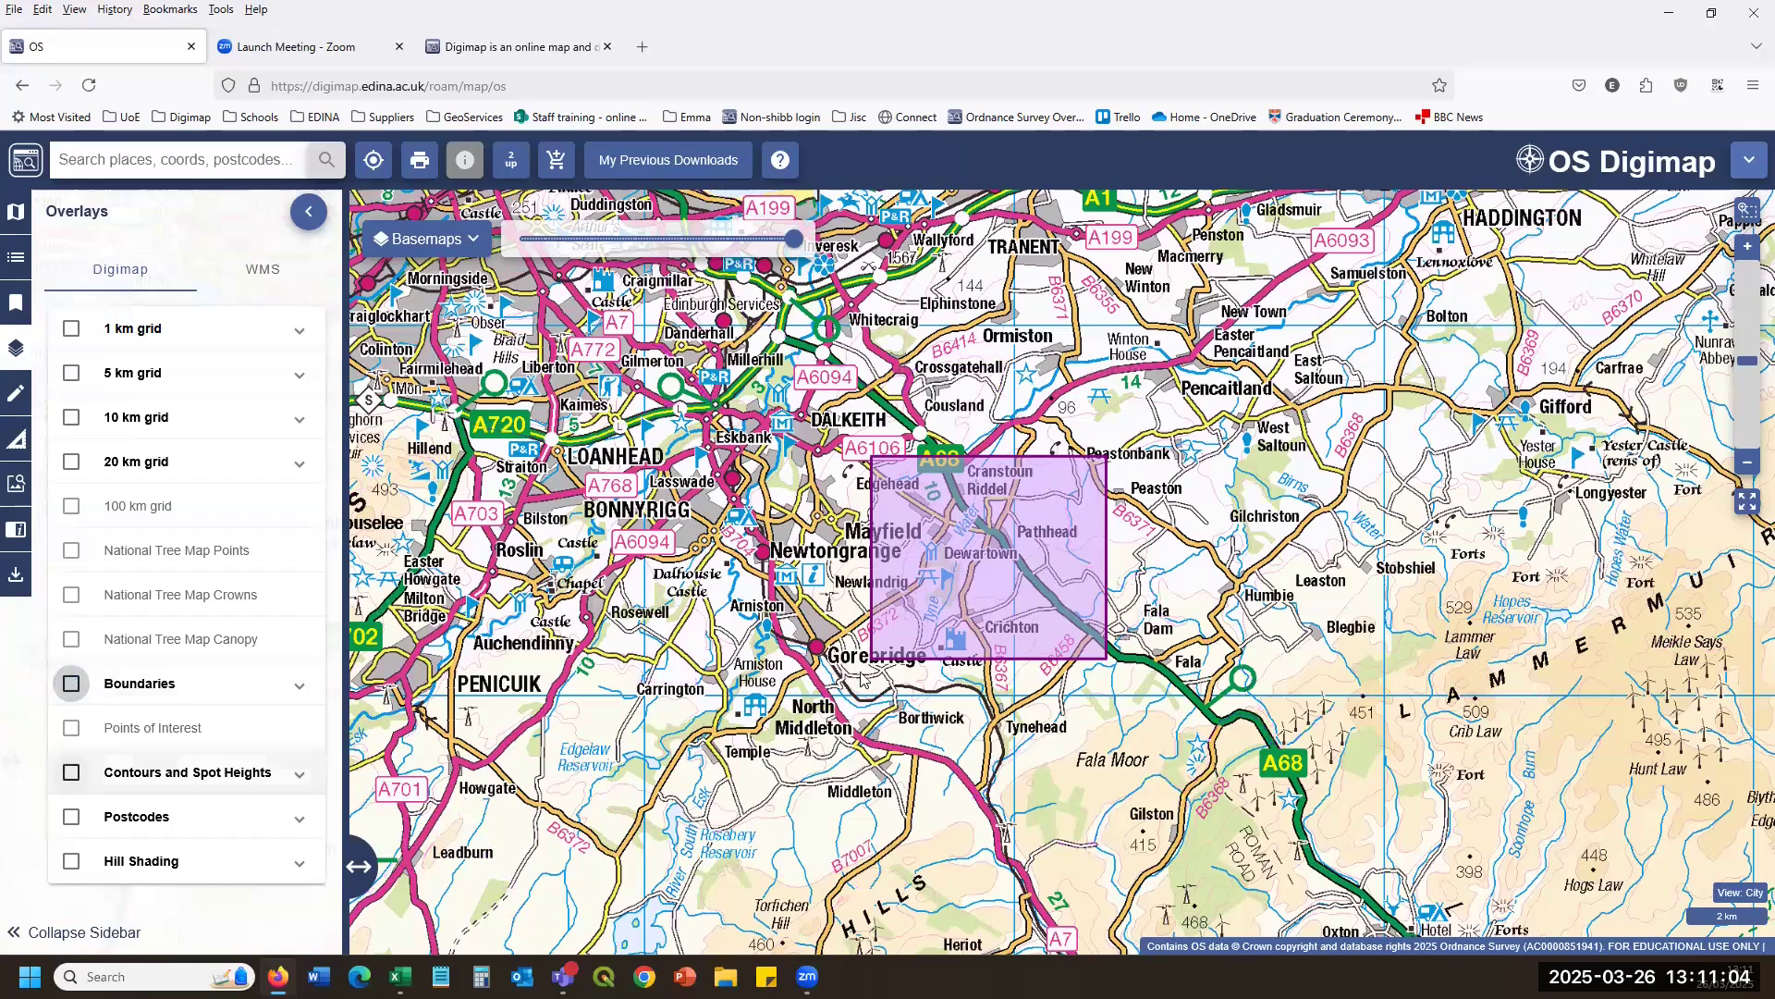
pyautogui.scroll(2, 791, 640)
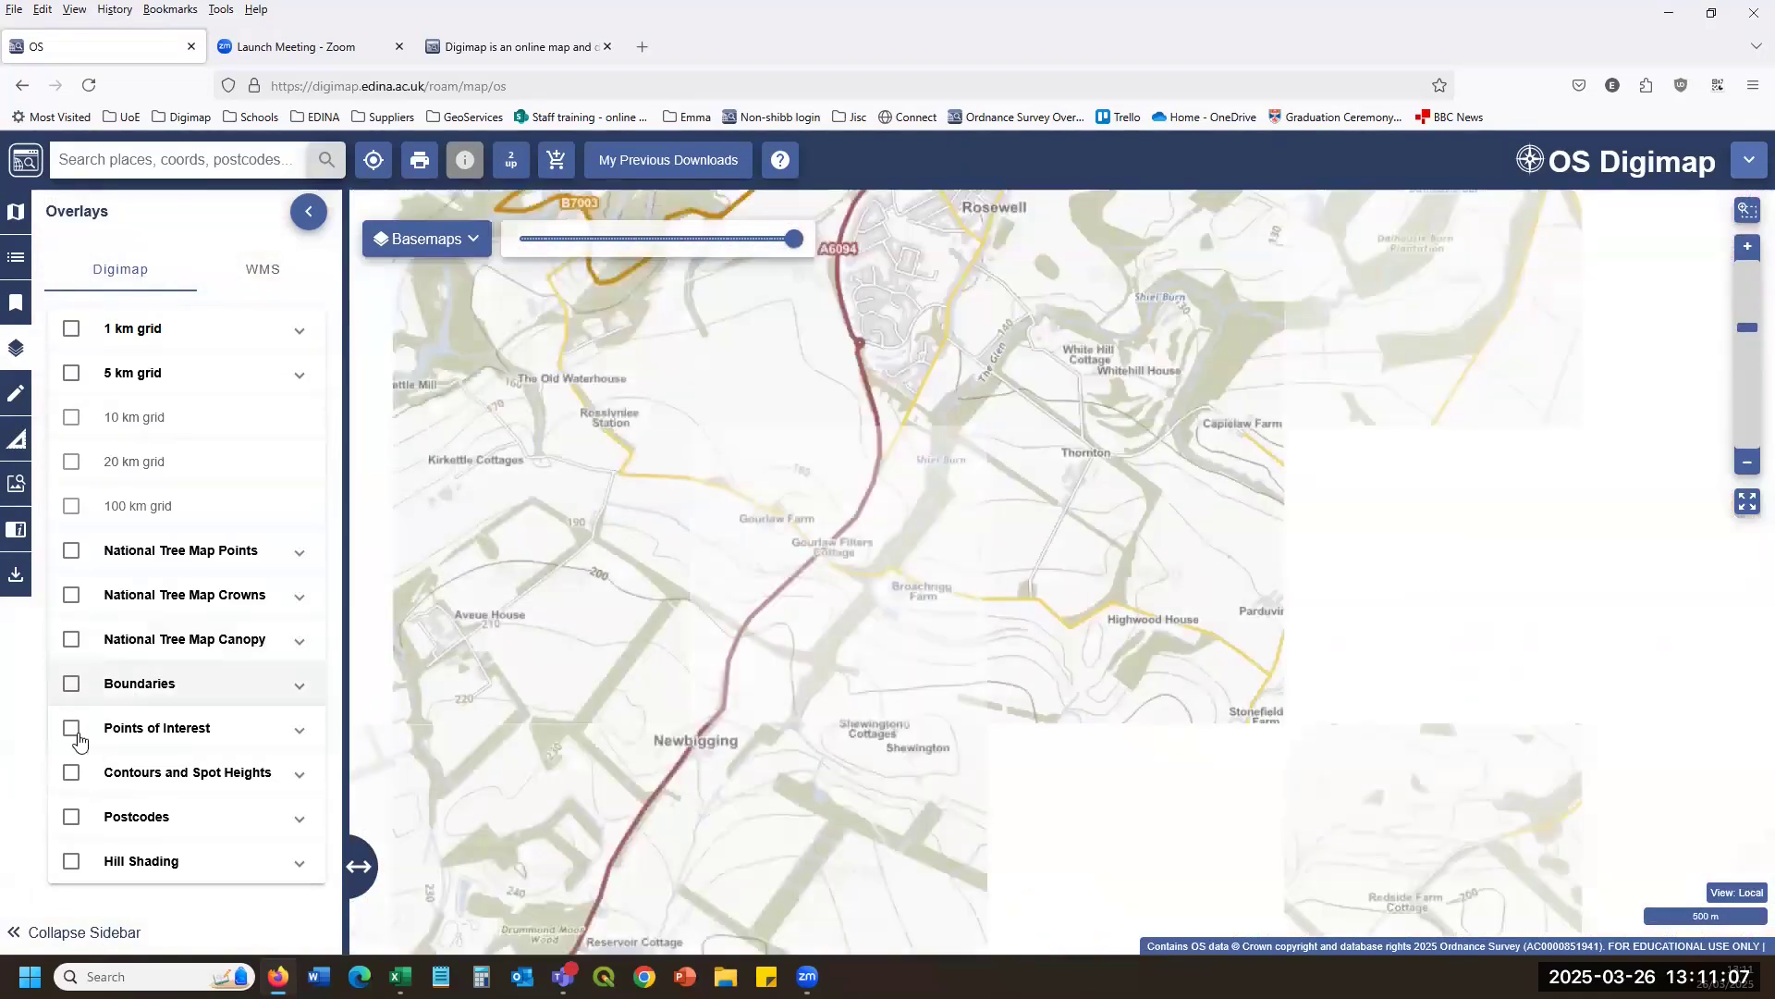
# Preview the Points of Interest overlay, then the Boundaries overlay, panning the map north.
pyautogui.click(71, 728)
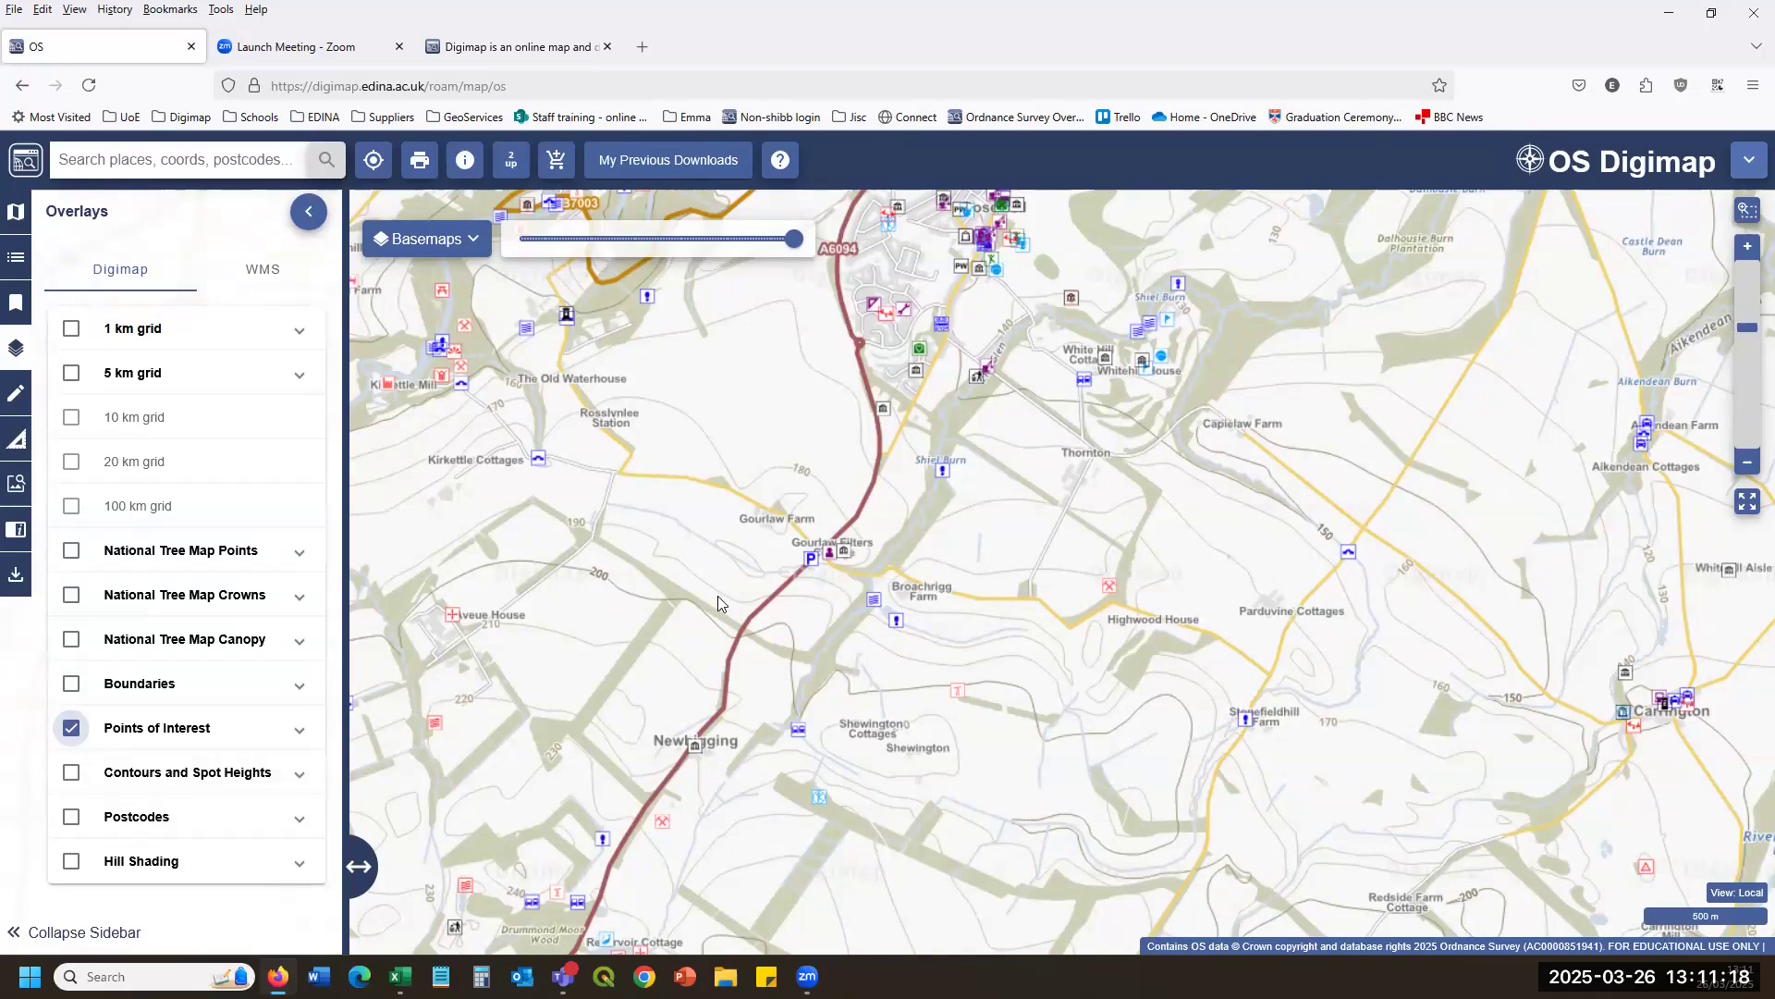
pyautogui.moveTo(988, 501); pyautogui.dragTo(970, 649)
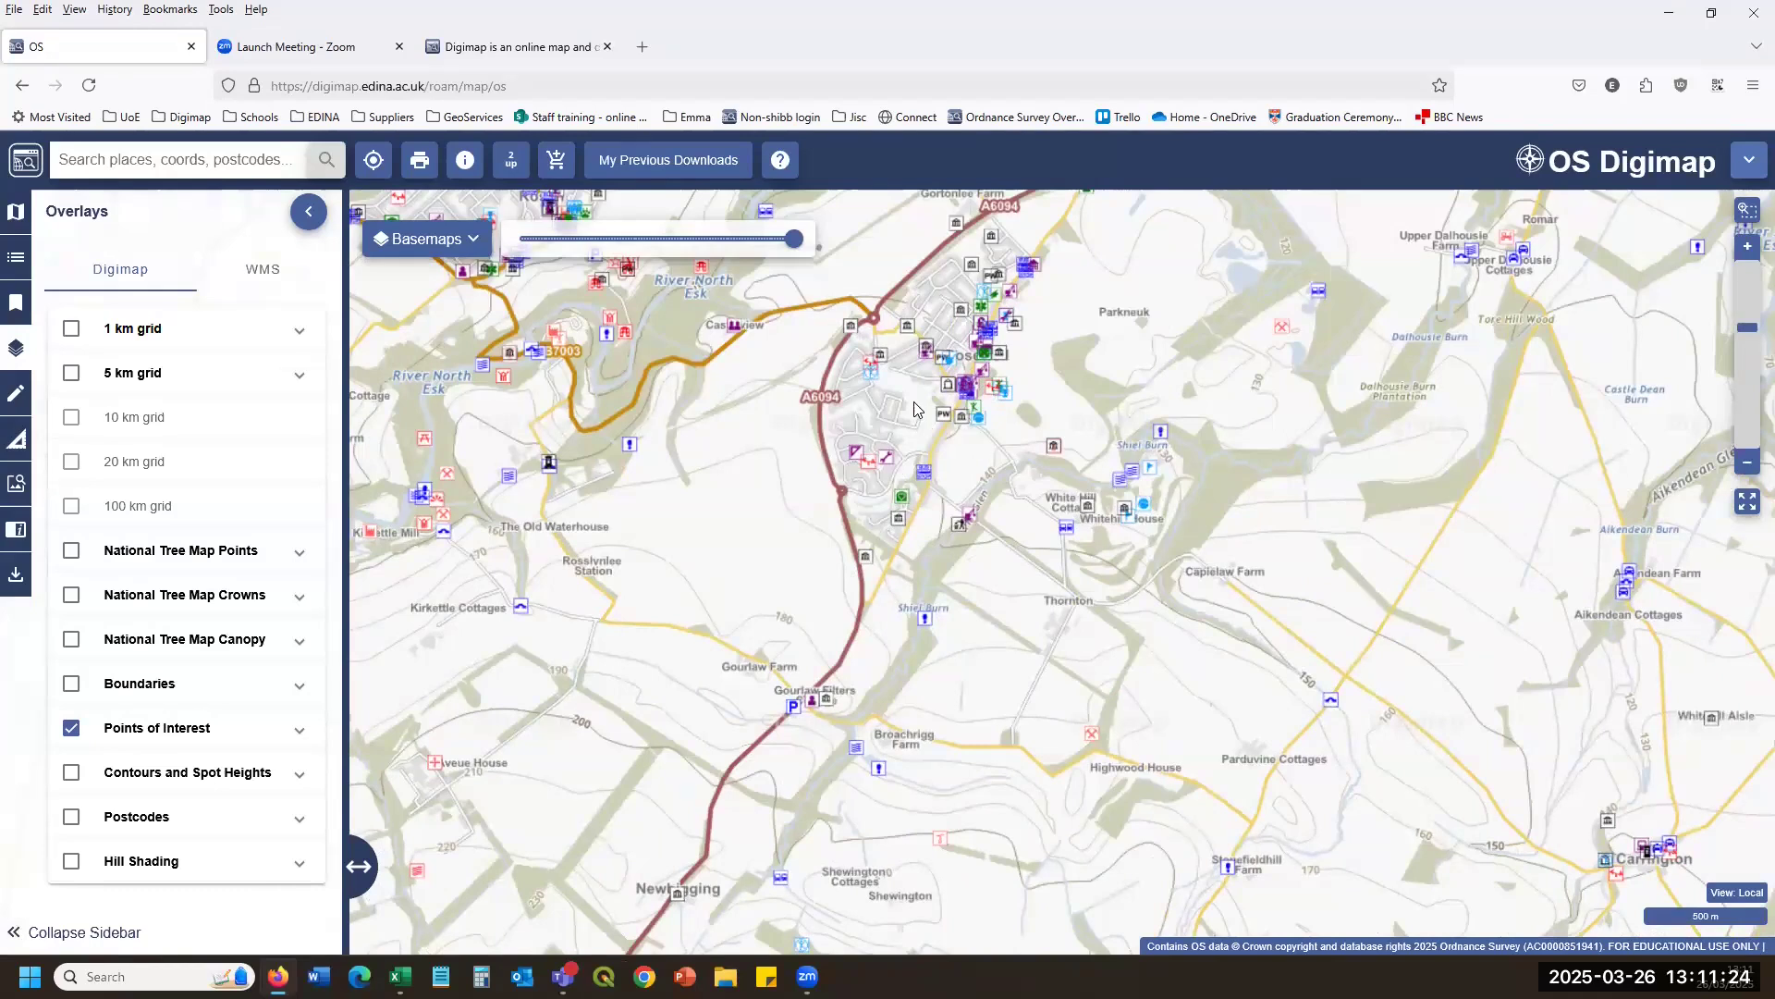
pyautogui.click(71, 684)
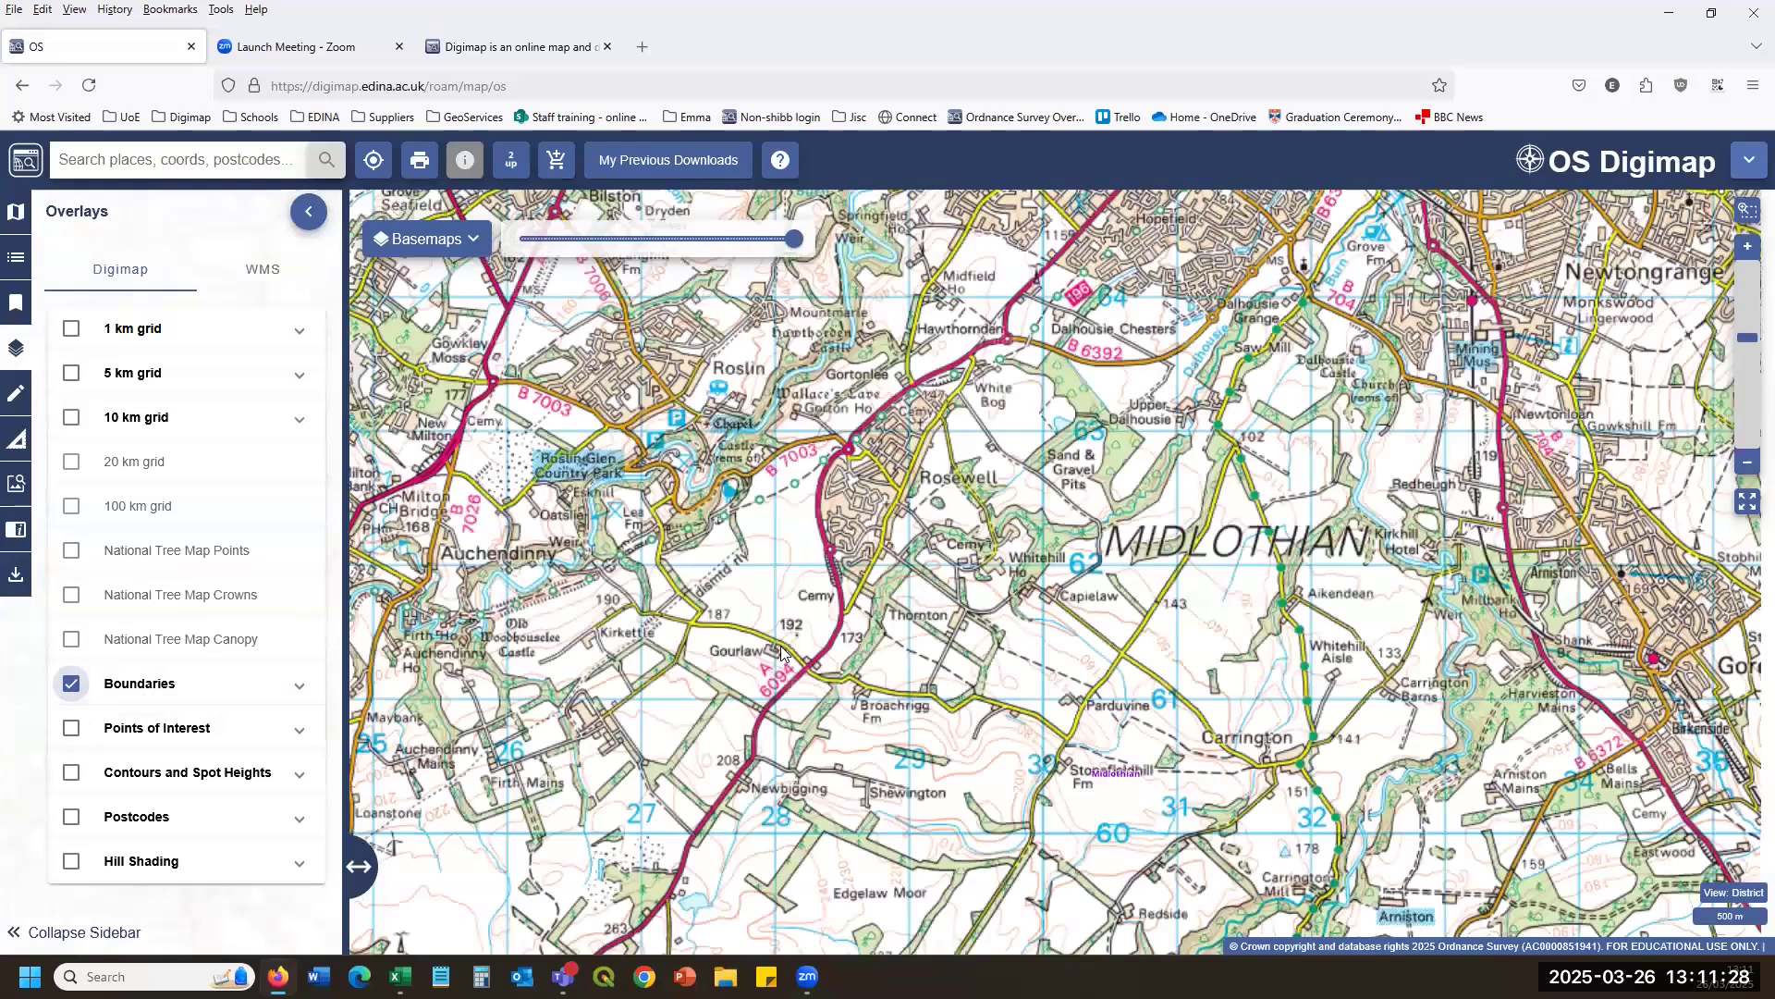
pyautogui.scroll(3, 782, 638)
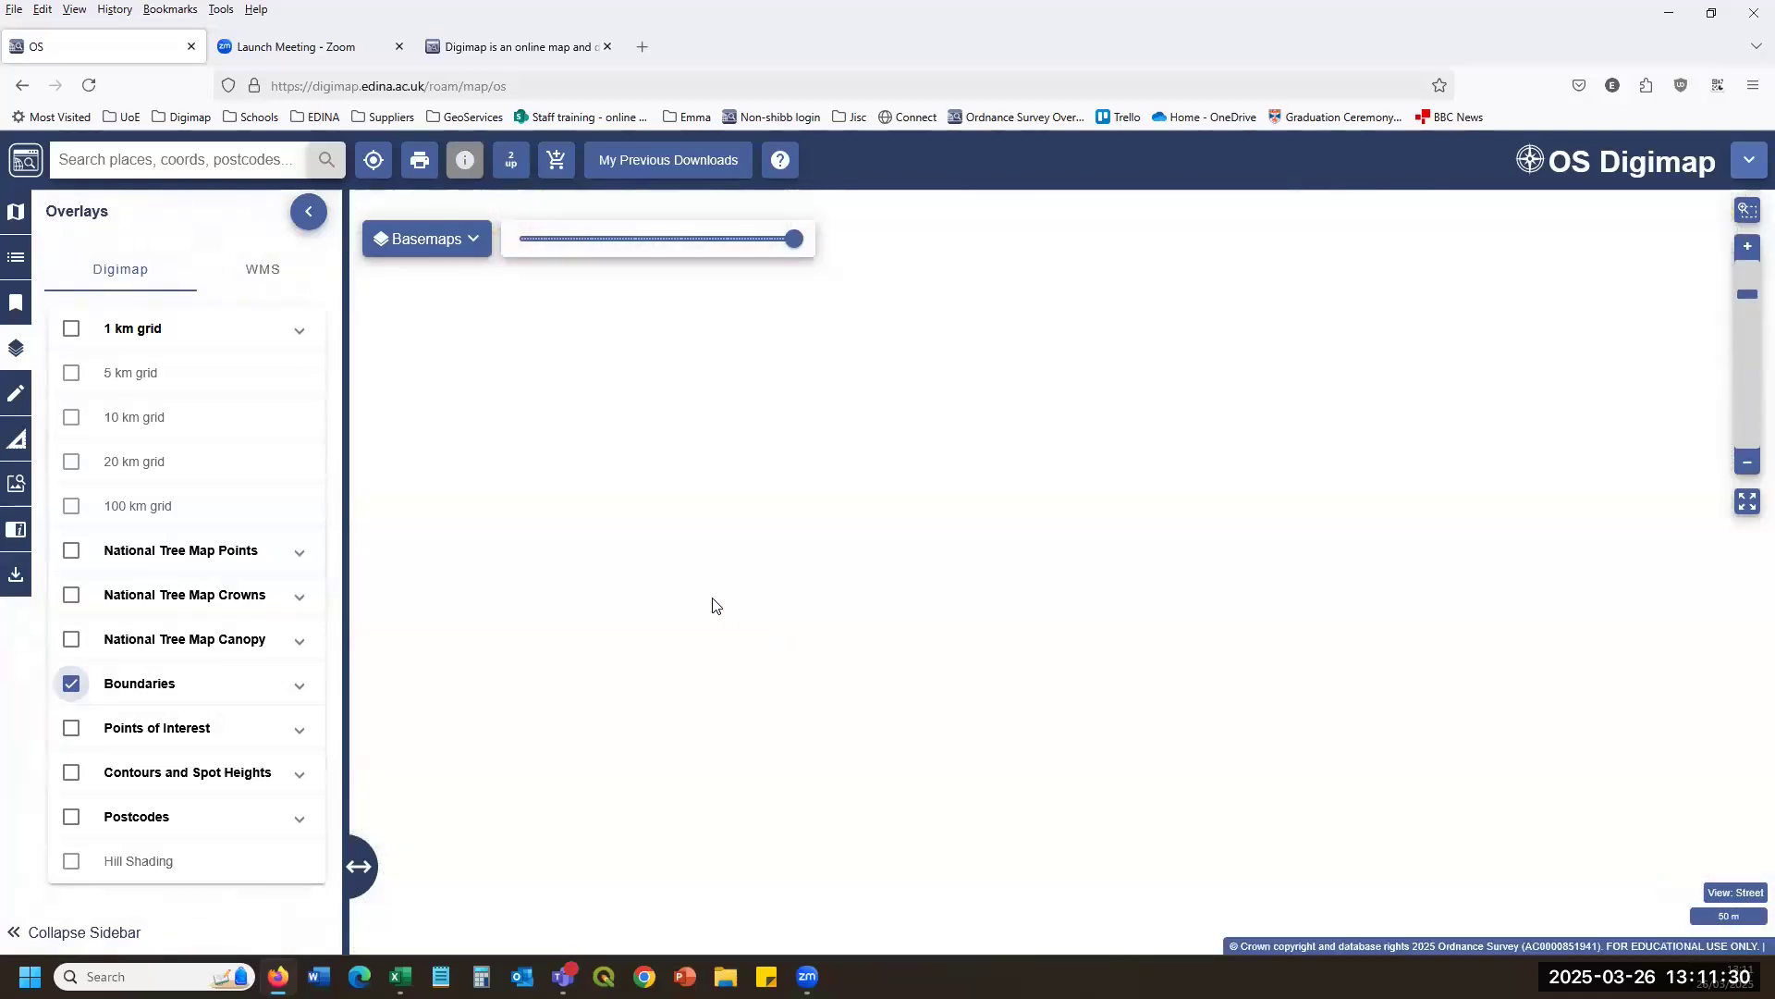
pyautogui.scroll(-1, 354, 682)
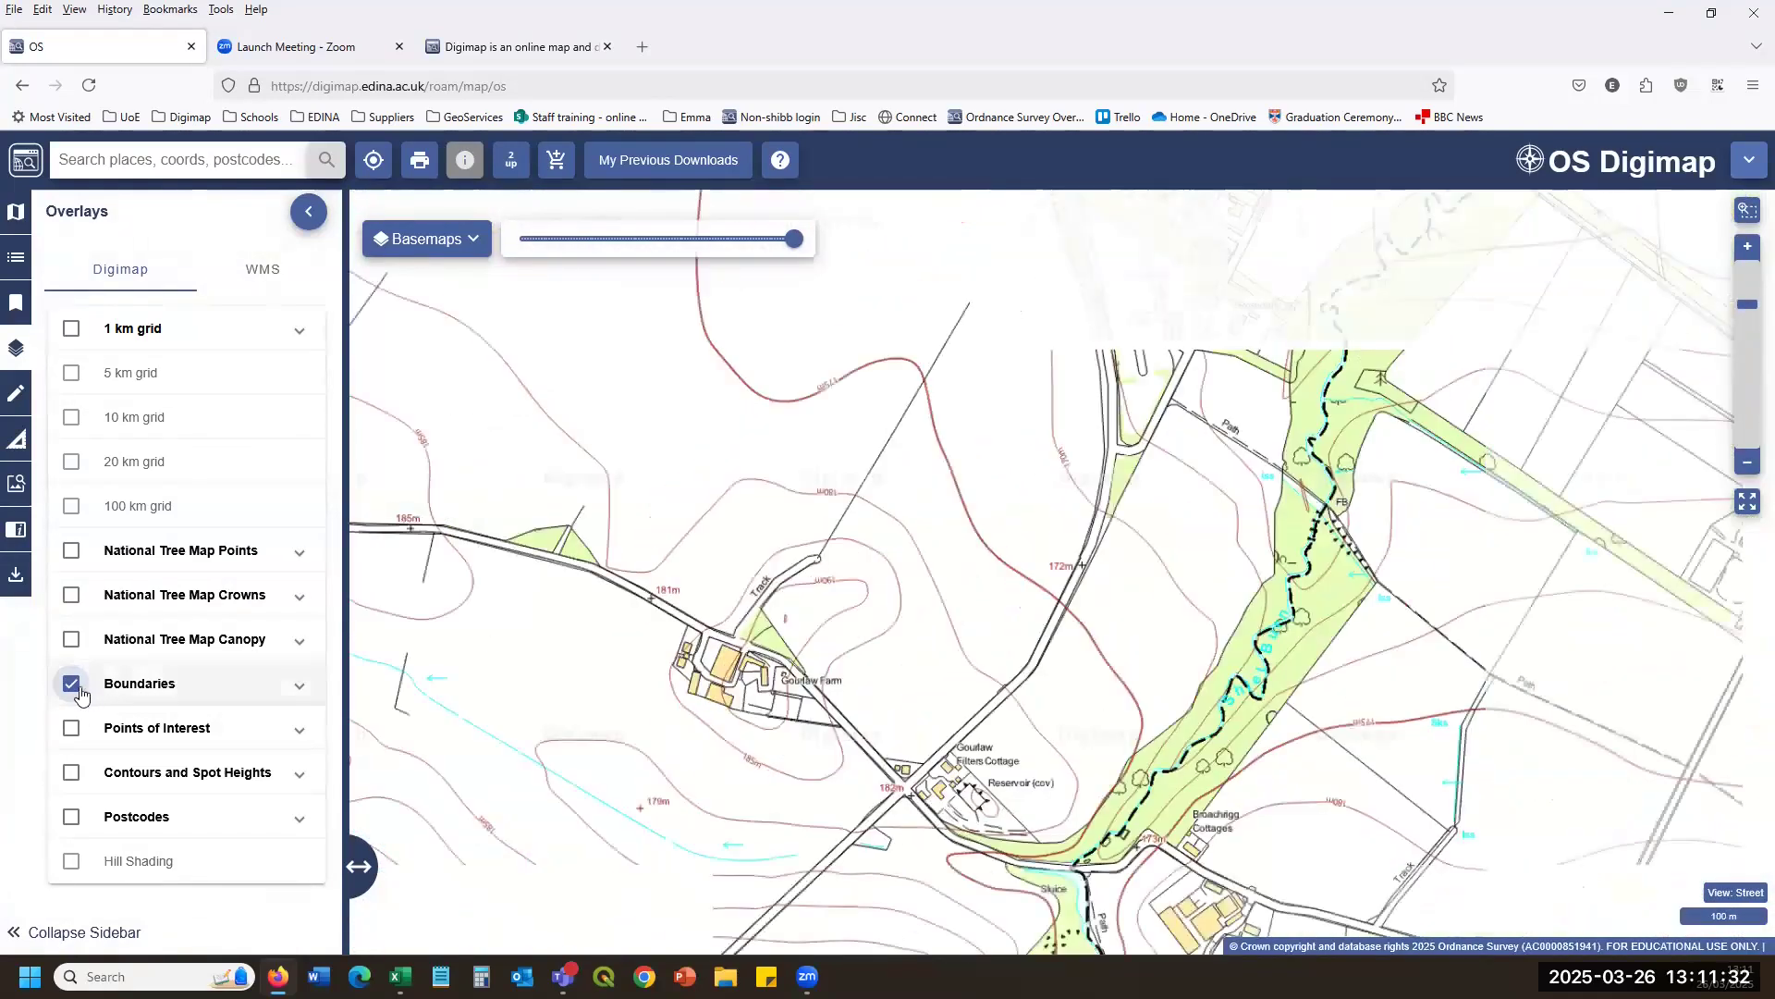
# Replace Boundaries with the Contours and Spot Heights overlay and bring up the basemap list.
pyautogui.click(71, 684)
pyautogui.click(70, 774)
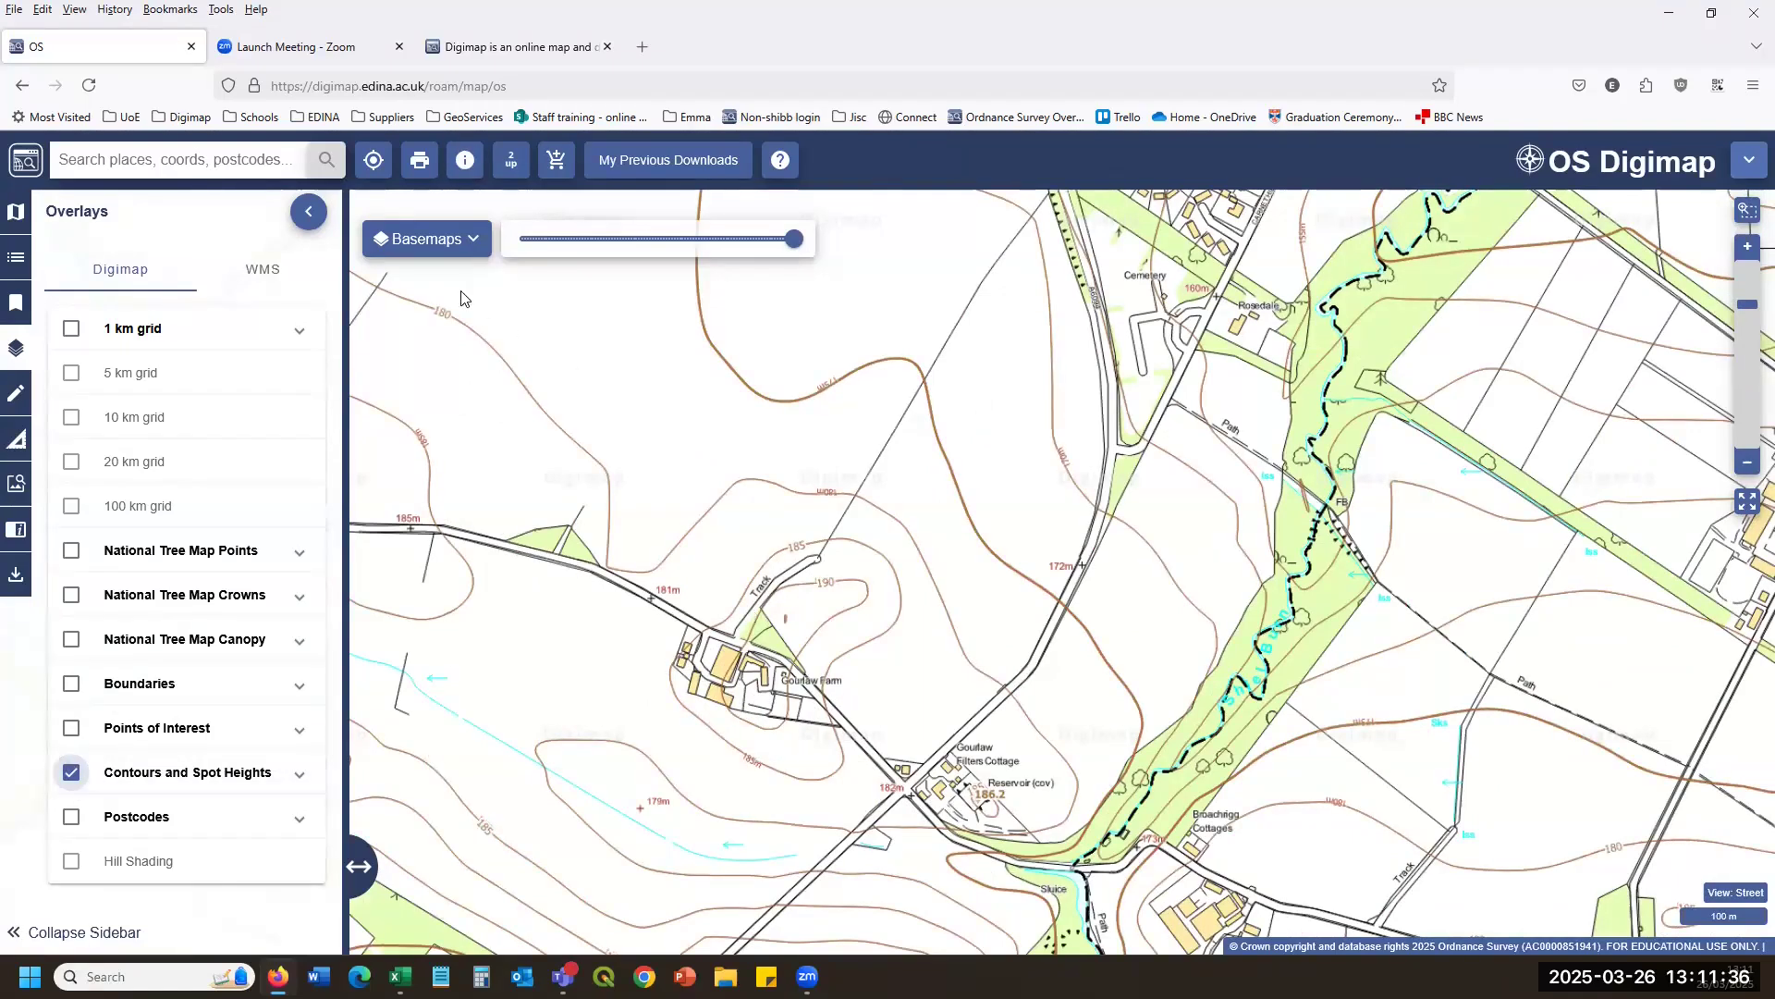
pyautogui.scroll(-1, 461, 298)
pyautogui.click(462, 241)
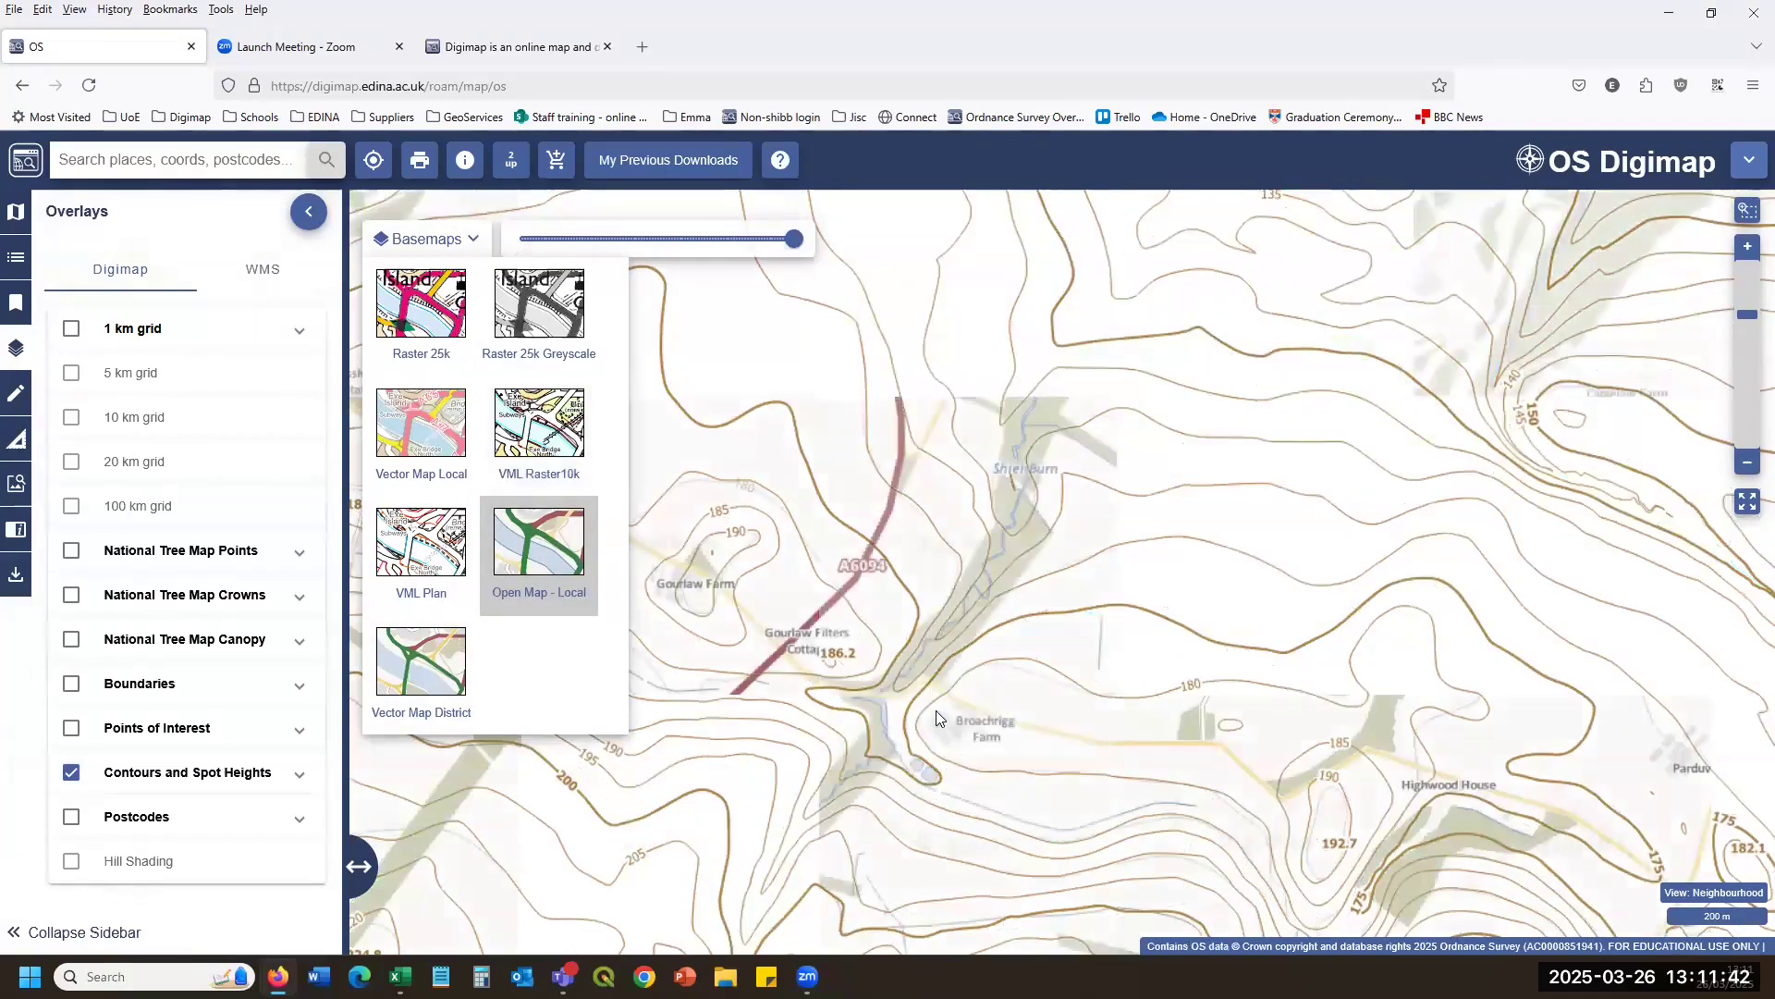
# Toggle contours off and on, then show Postcodes in place of Contours and Spot Heights.
pyautogui.click(72, 773)
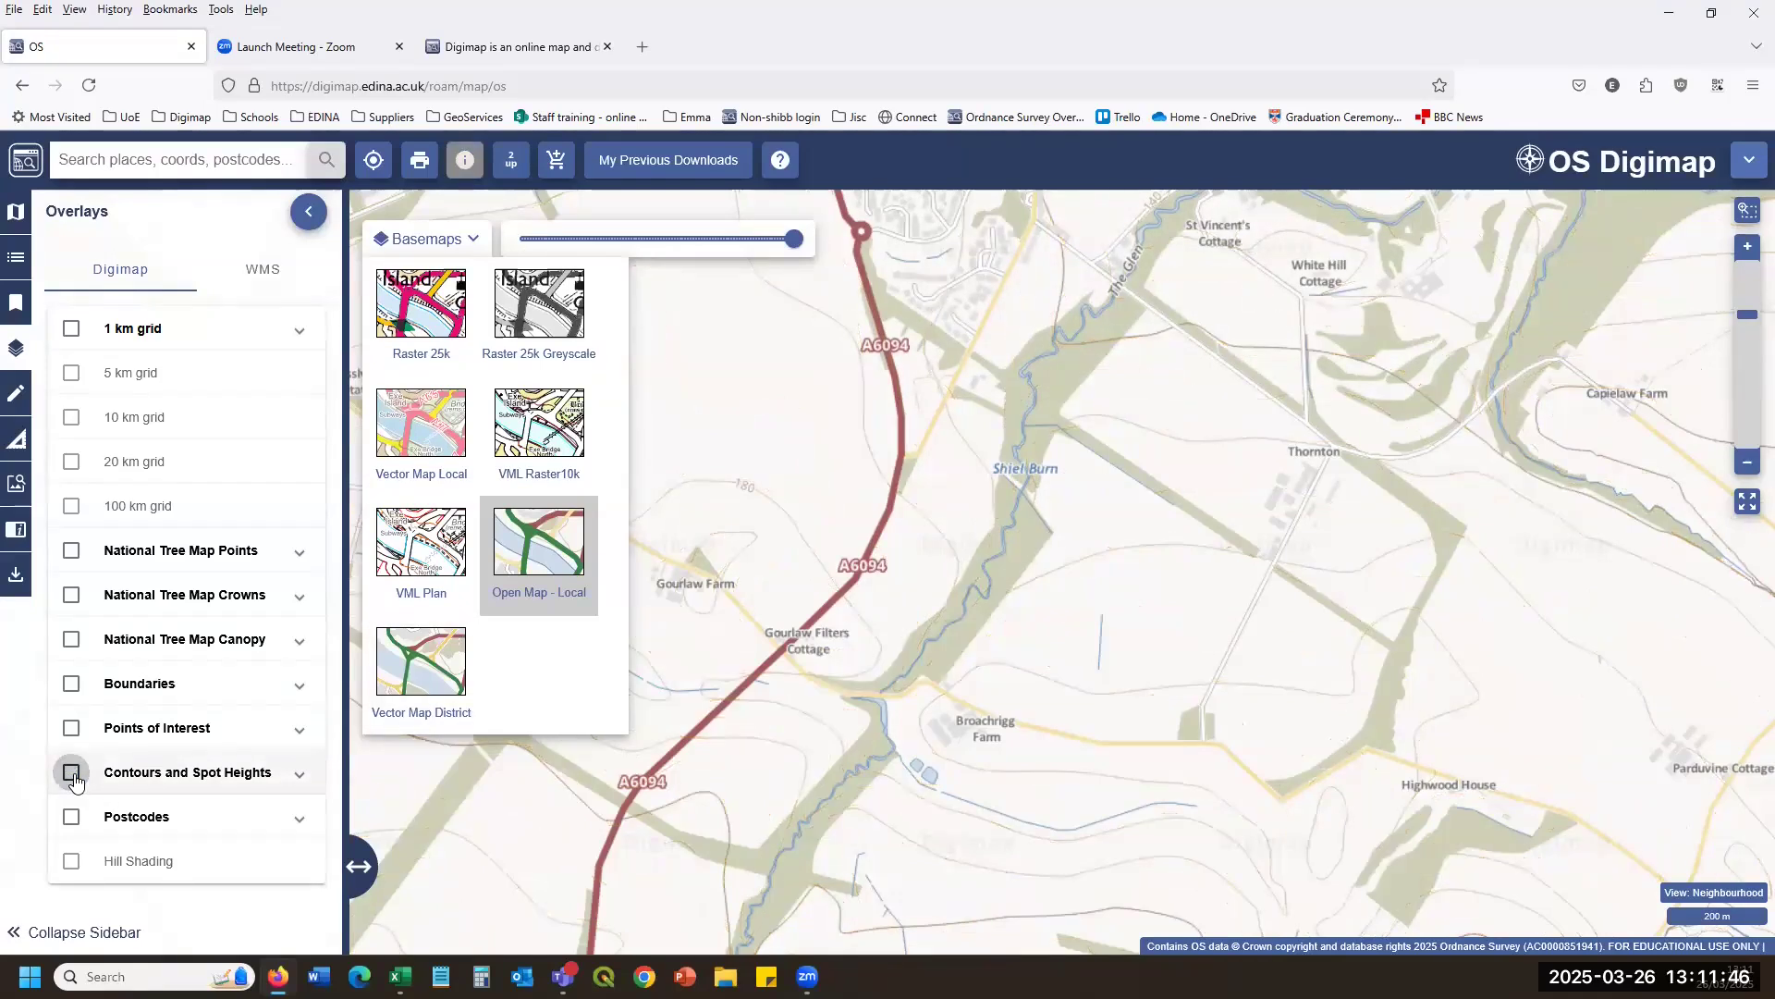
pyautogui.click(72, 773)
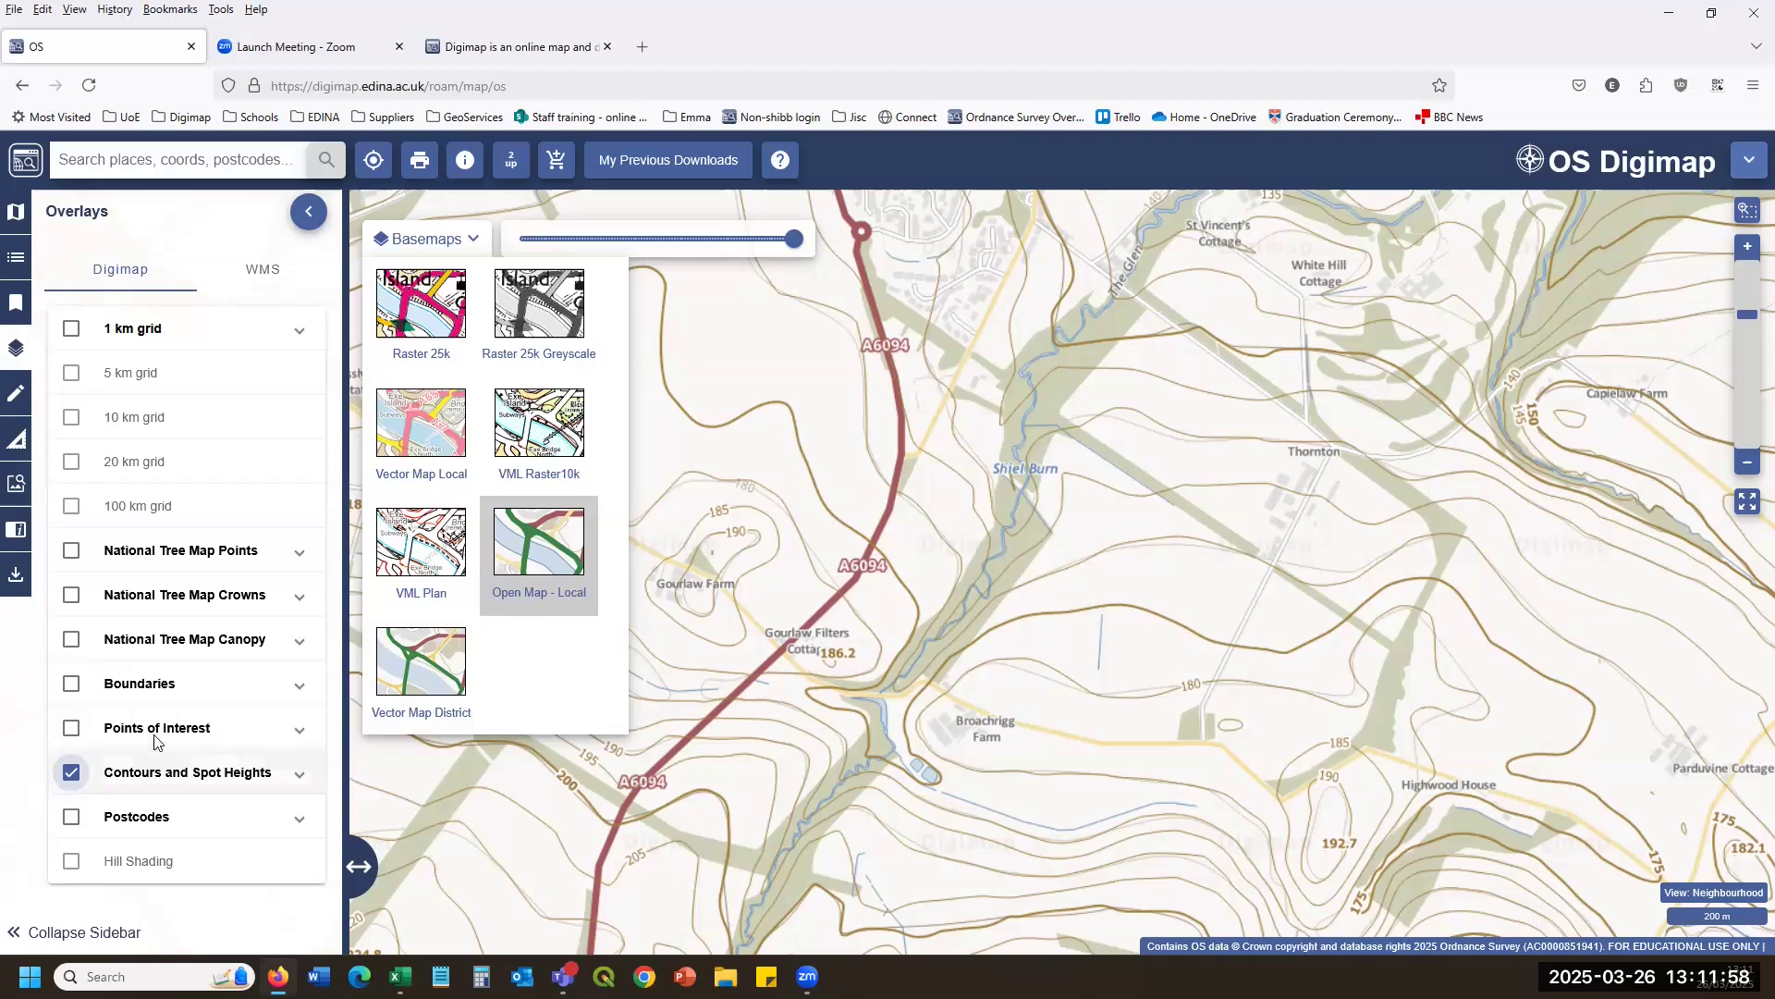
pyautogui.click(72, 815)
pyautogui.click(72, 772)
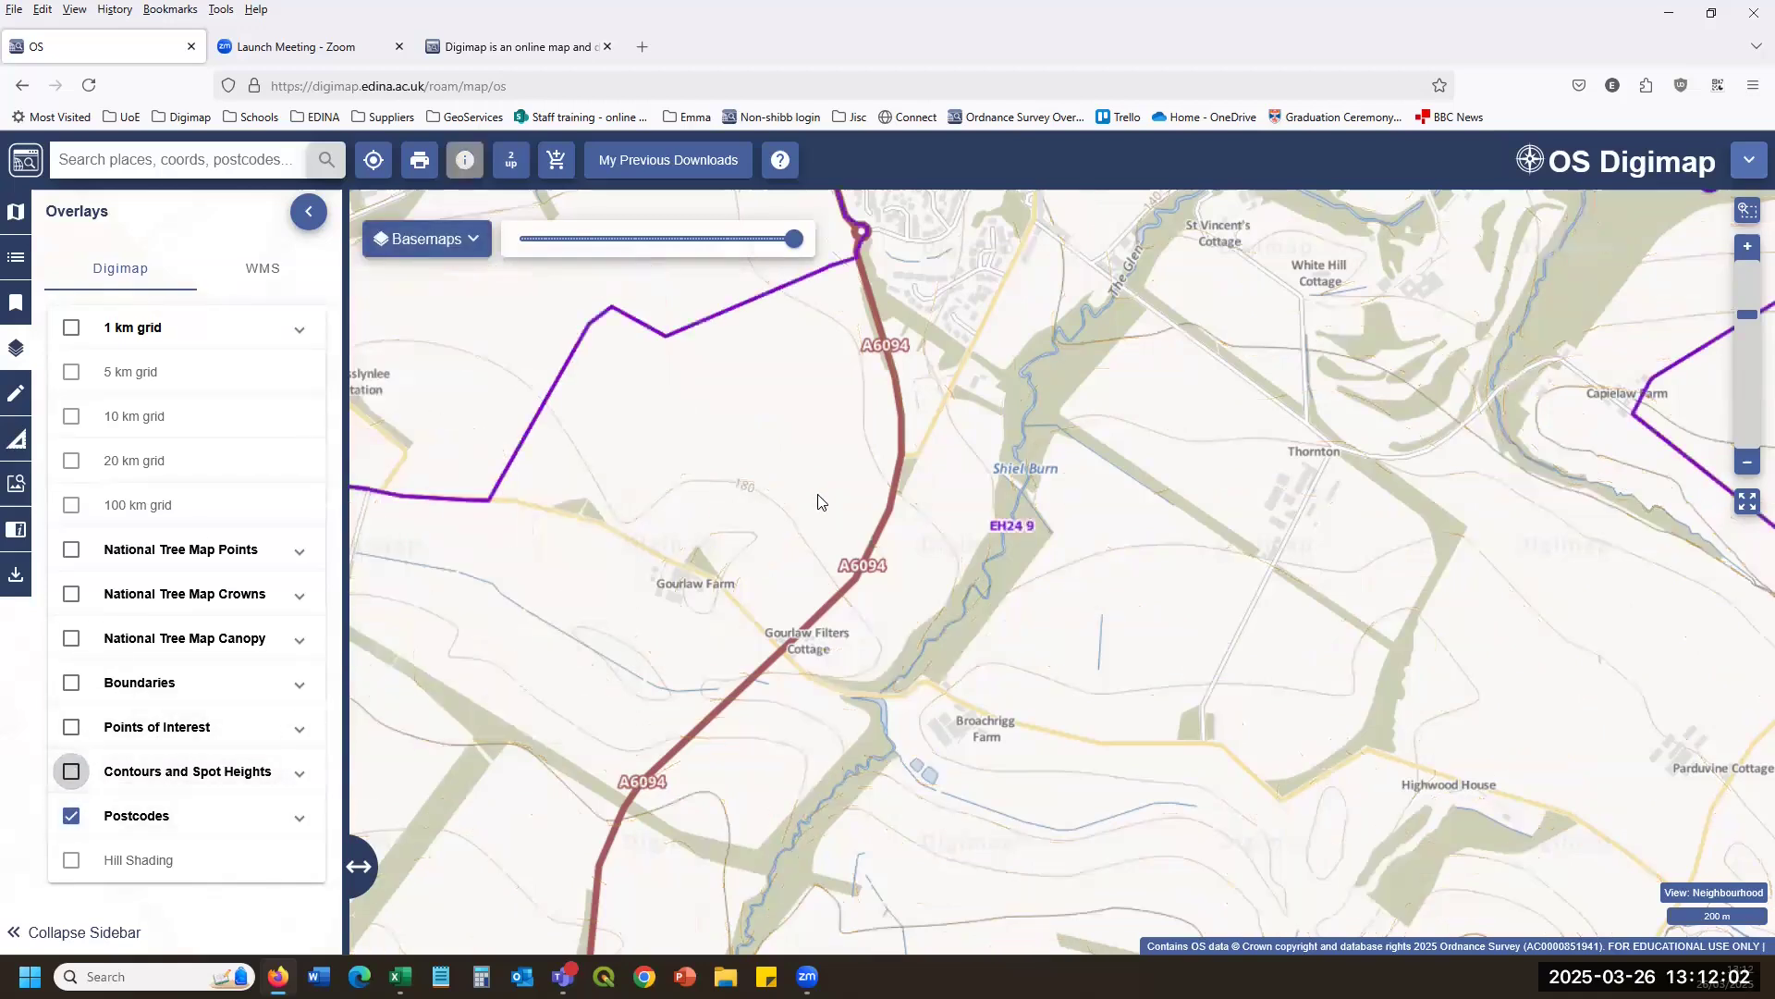
# Zoom out, pan to Edinburgh and zoom back in on the Meadows and South Side.
pyautogui.scroll(-2, 818, 502)
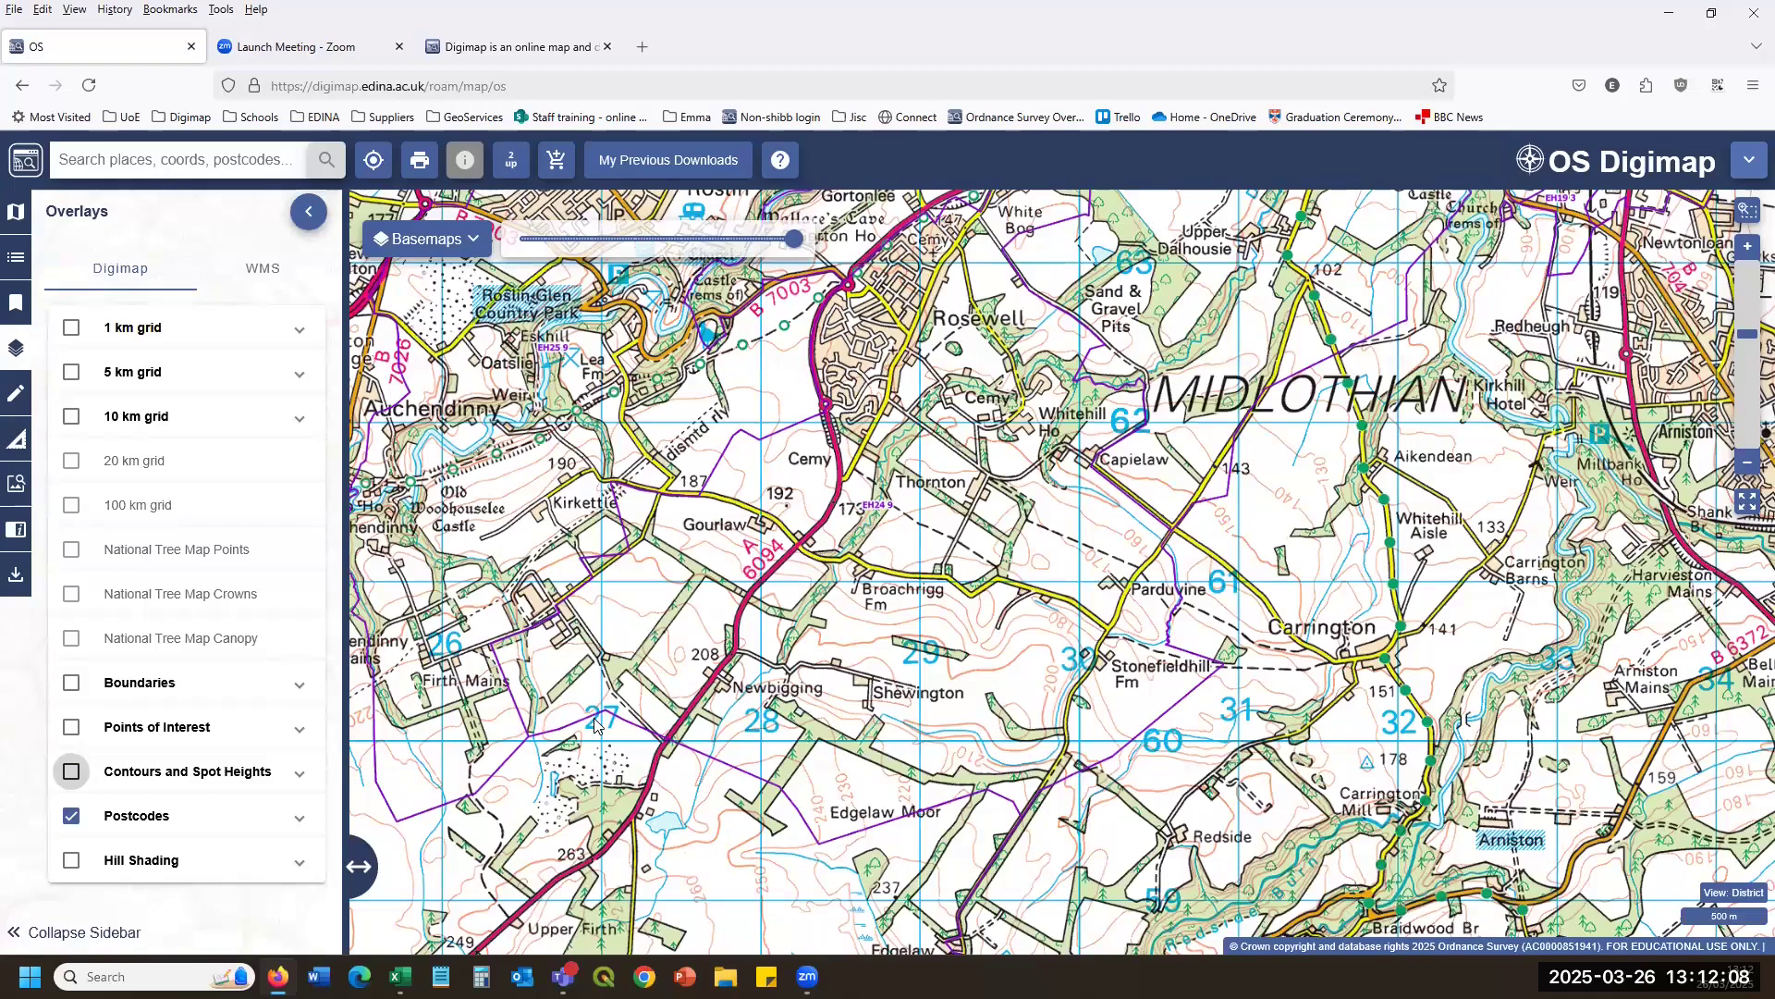
pyautogui.scroll(-2, 911, 703)
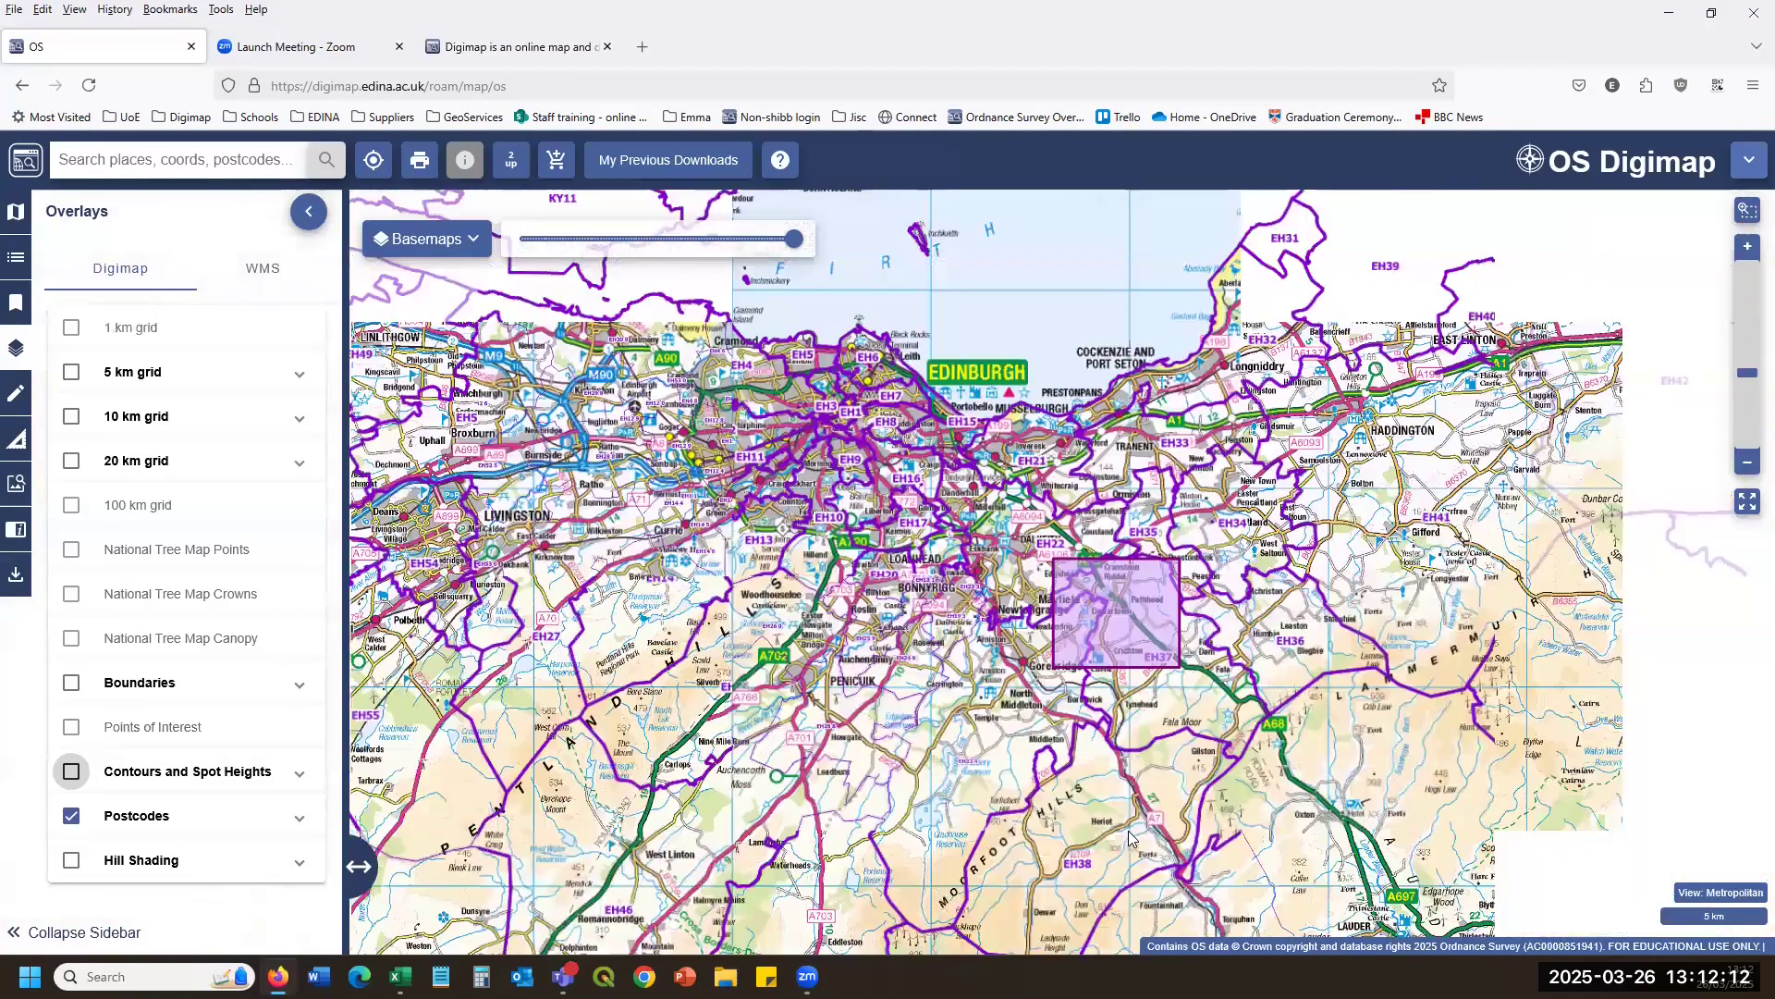
pyautogui.moveTo(1080, 856); pyautogui.dragTo(982, 553)
pyautogui.moveTo(938, 464); pyautogui.dragTo(998, 843)
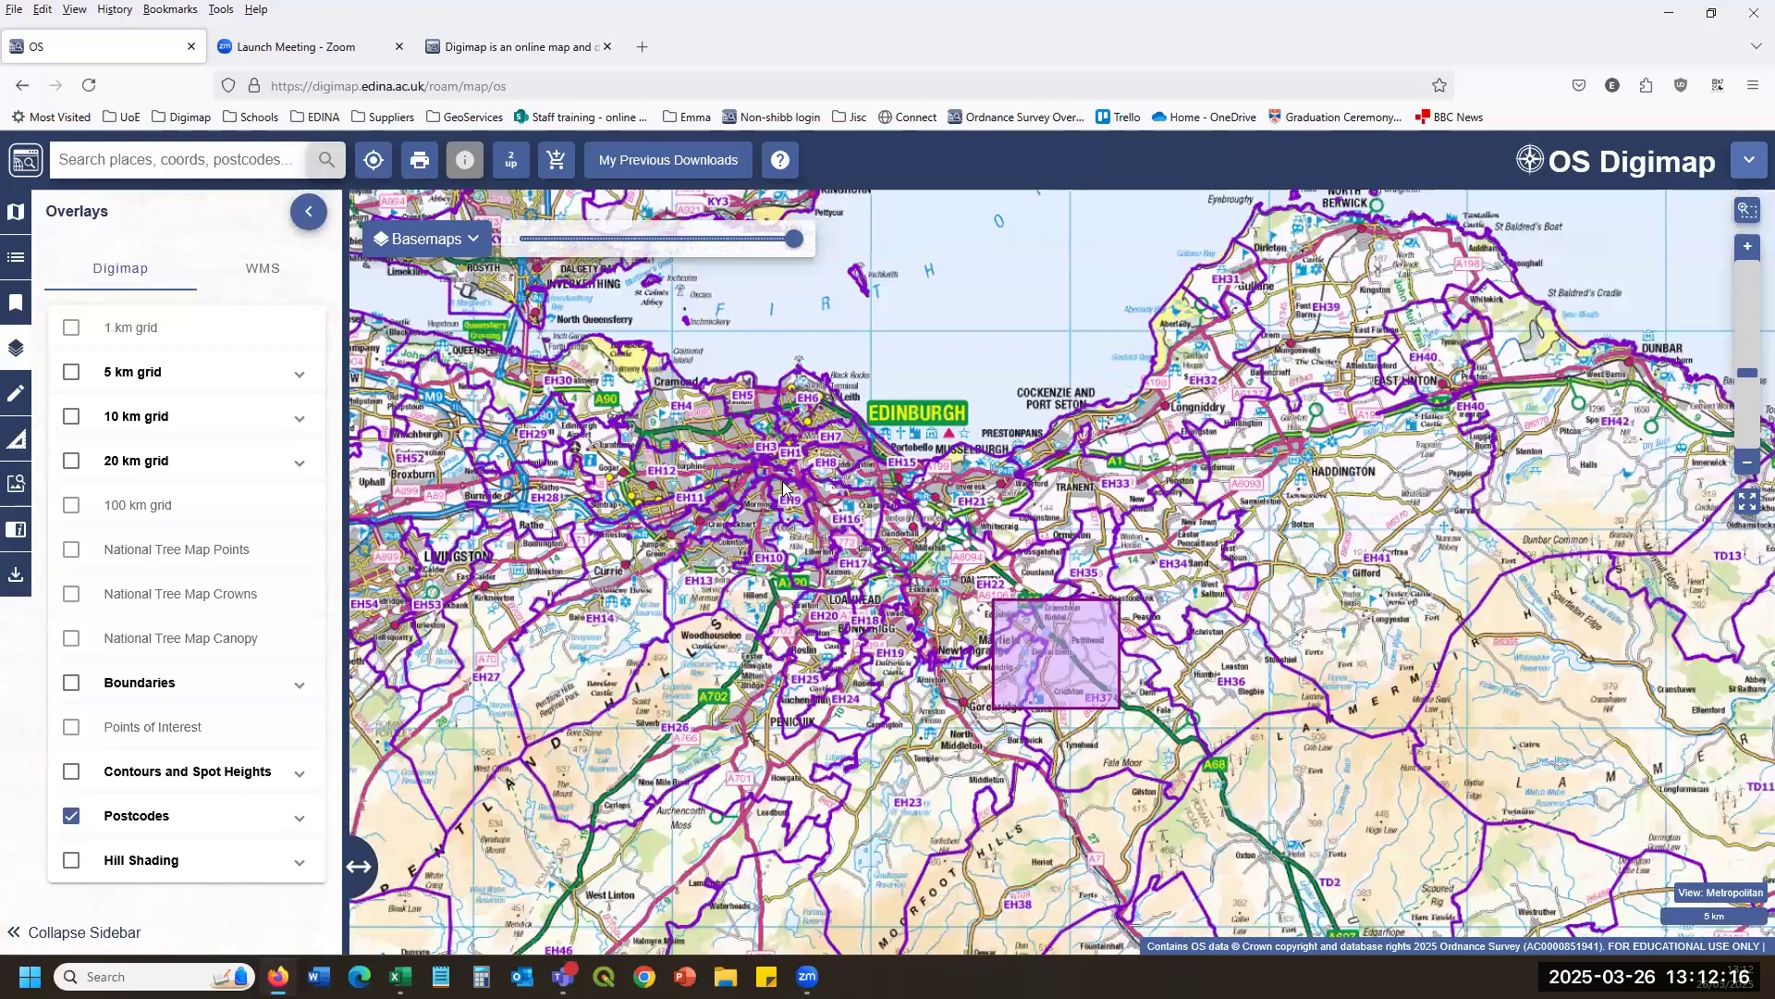
pyautogui.scroll(5, 784, 487)
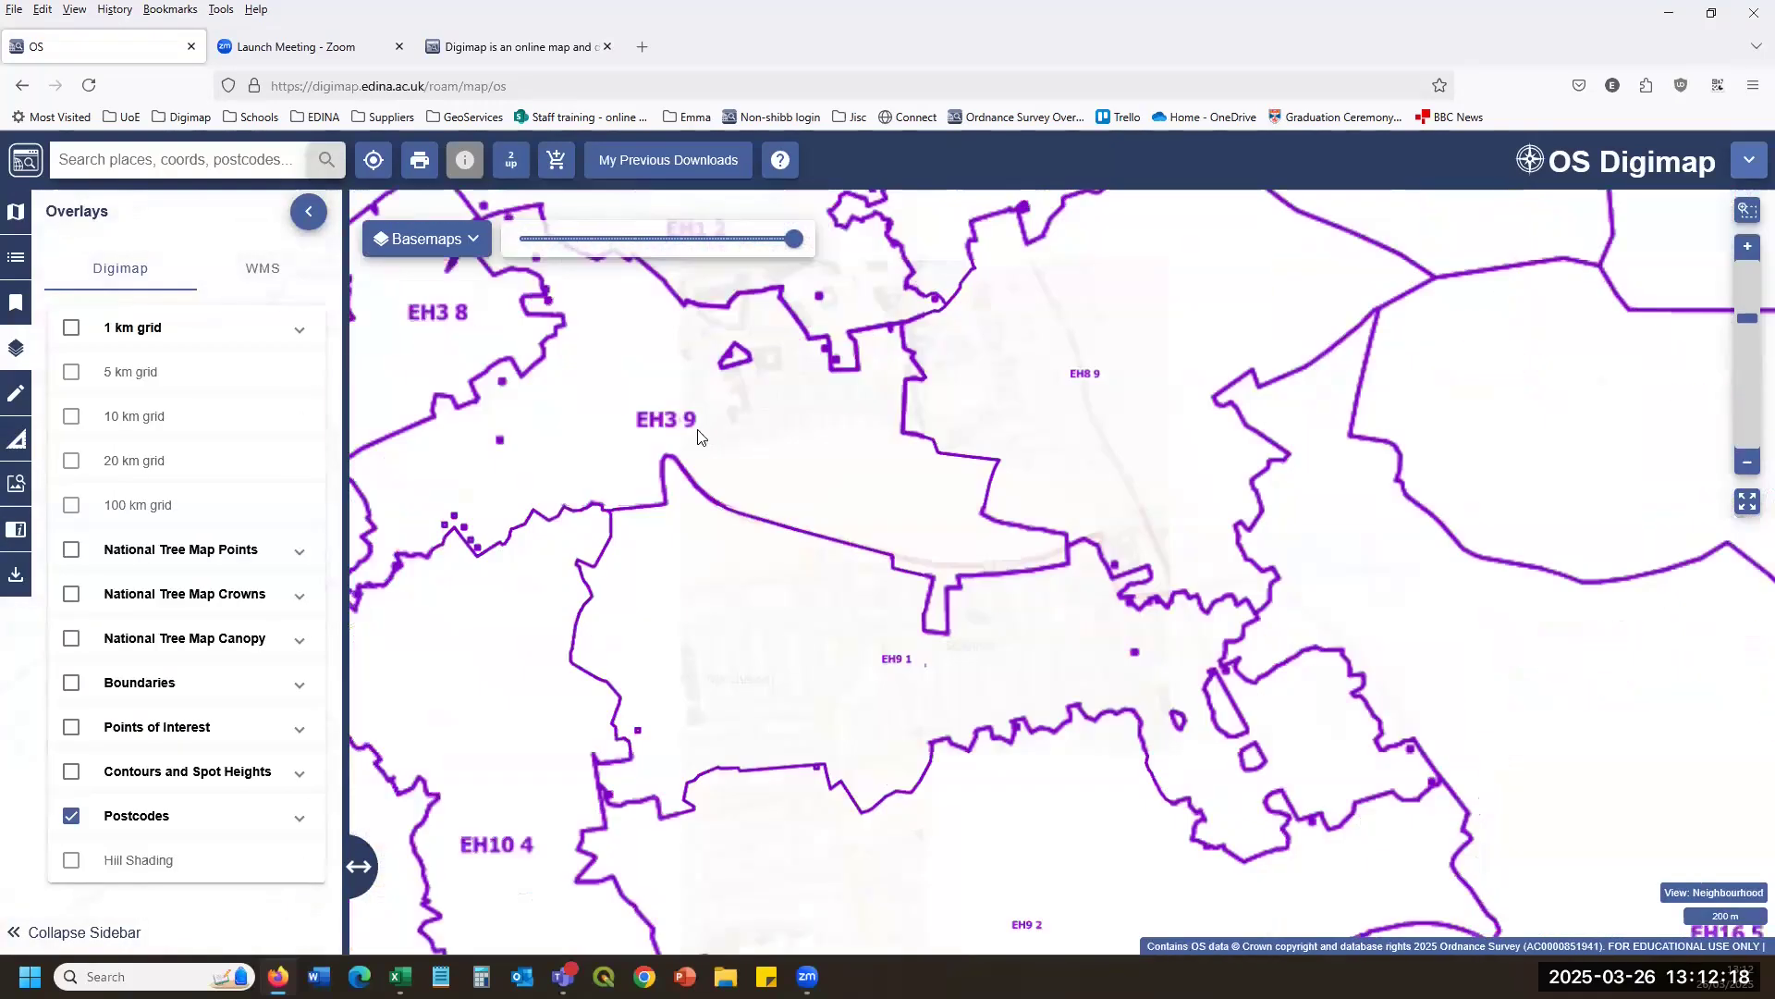
pyautogui.scroll(1, 684, 432)
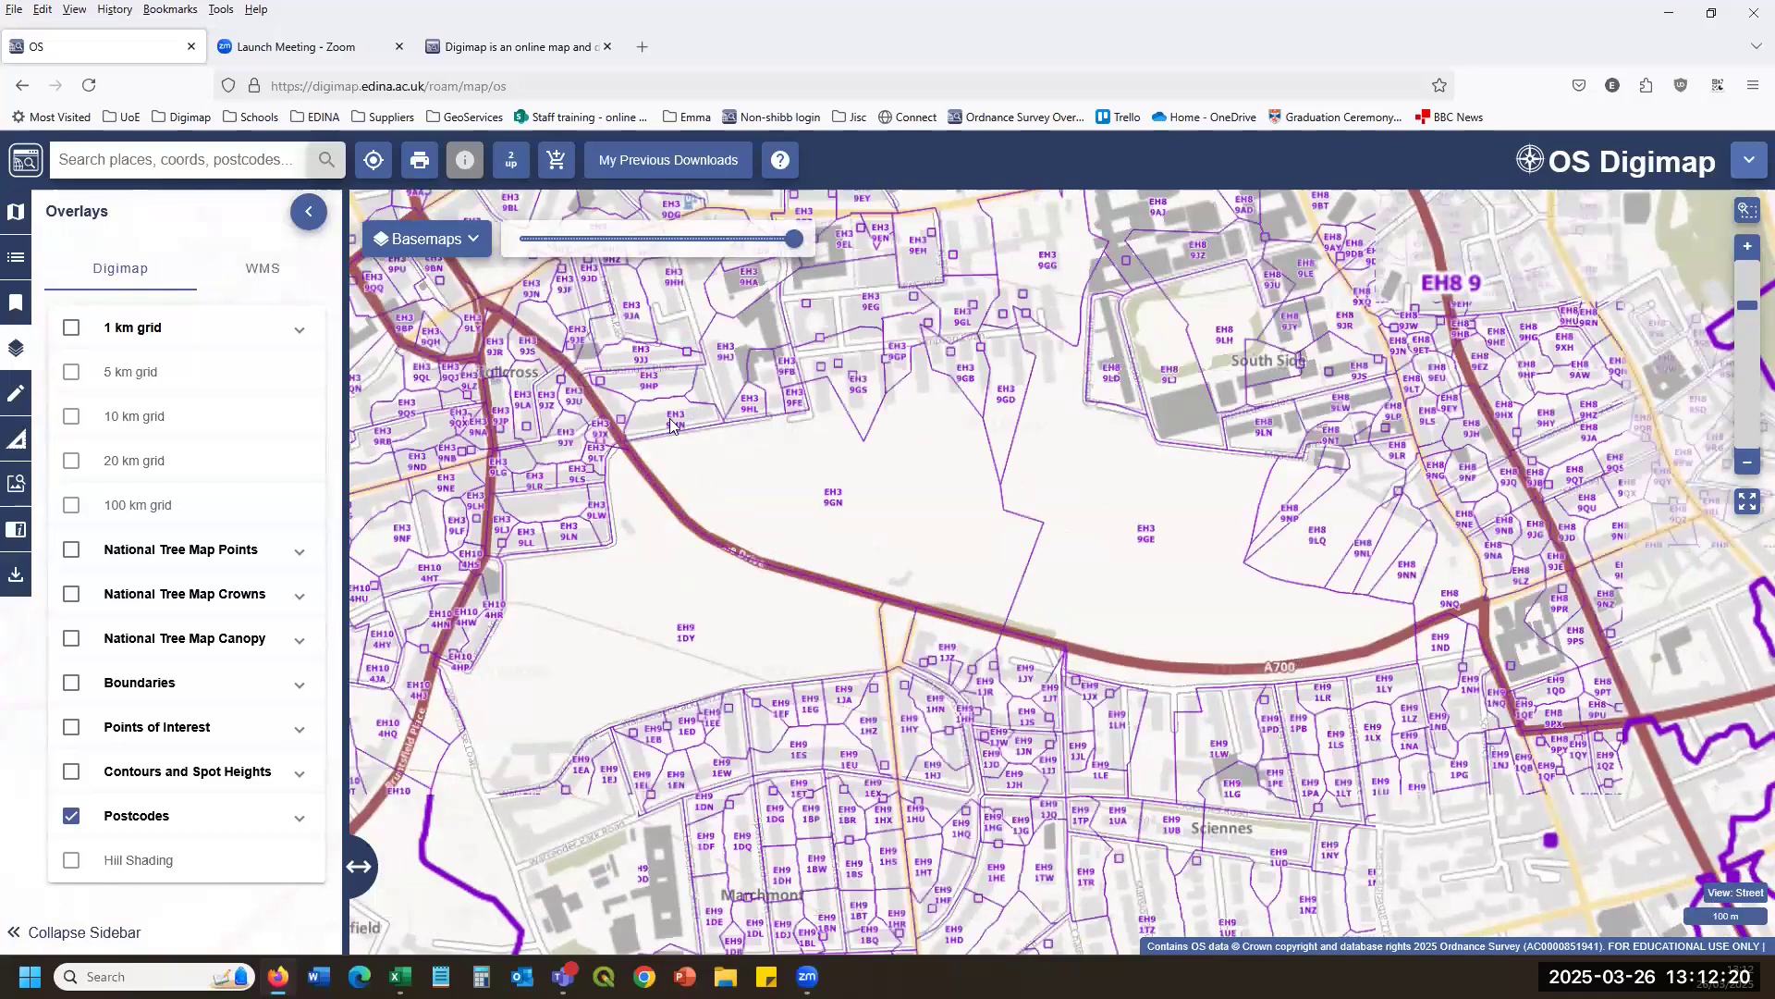
pyautogui.moveTo(510, 250); pyautogui.dragTo(557, 435)
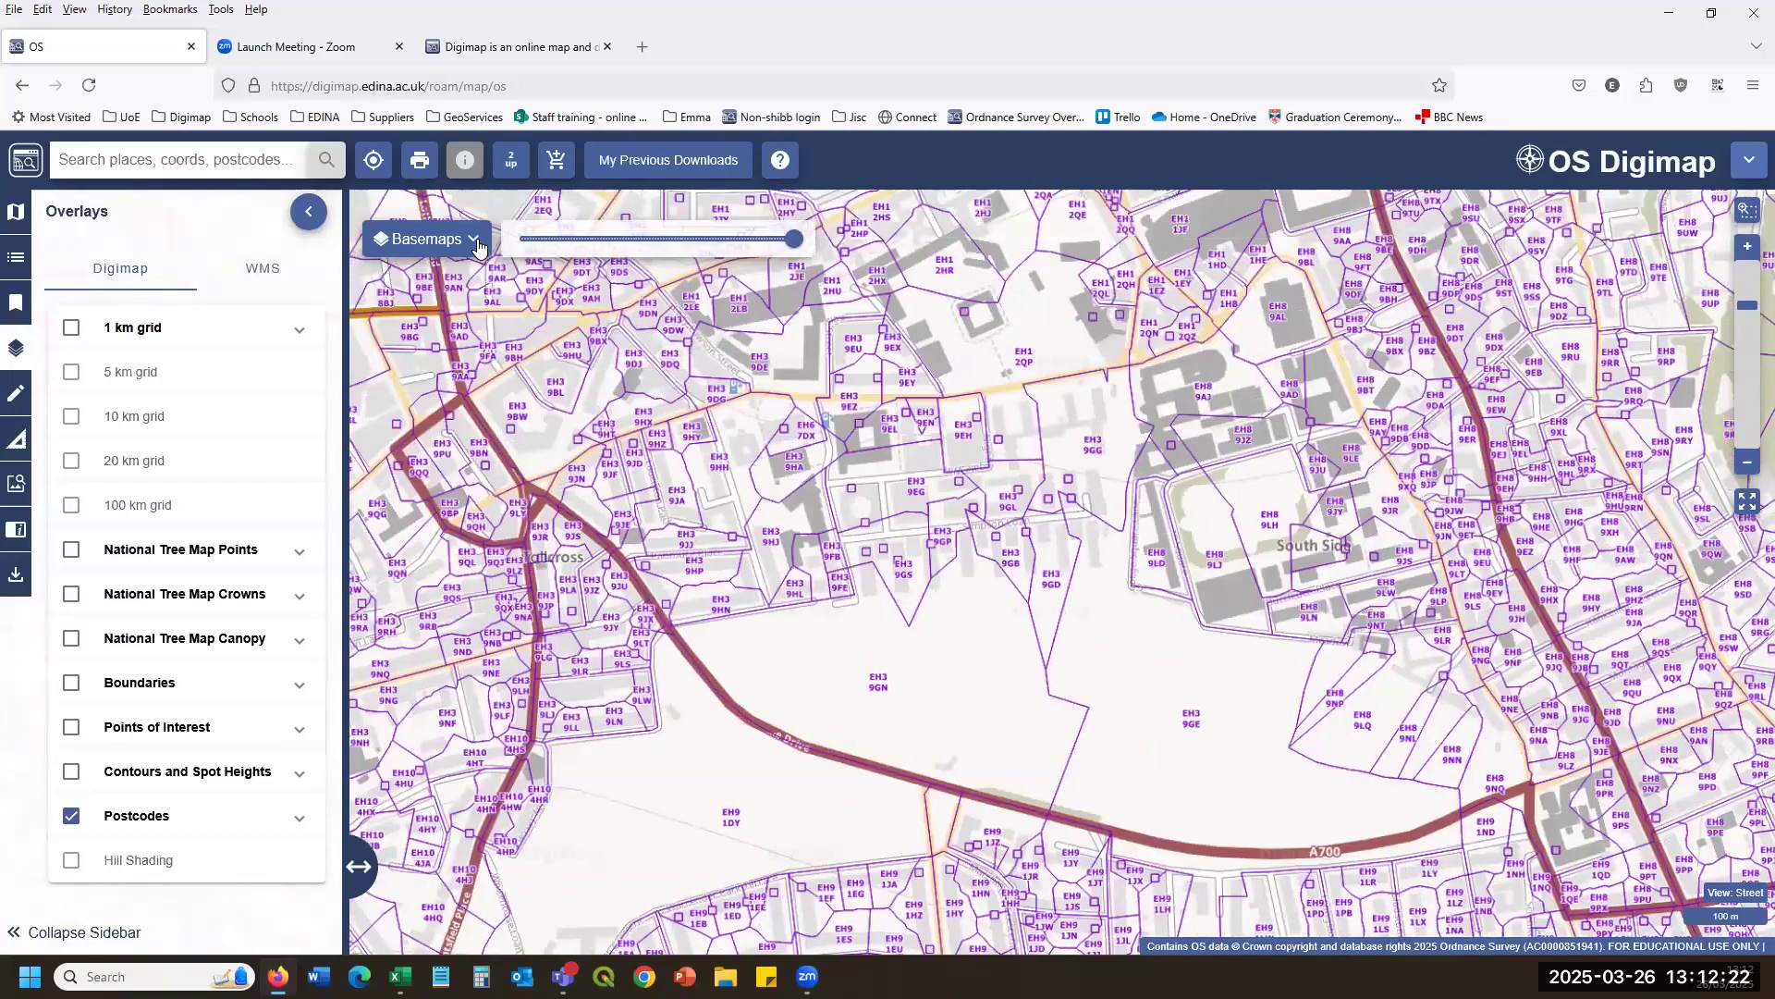
# Switch the basemap to VML Raster and open the Drawing Tools.
pyautogui.click(453, 242)
pyautogui.moveTo(477, 242)
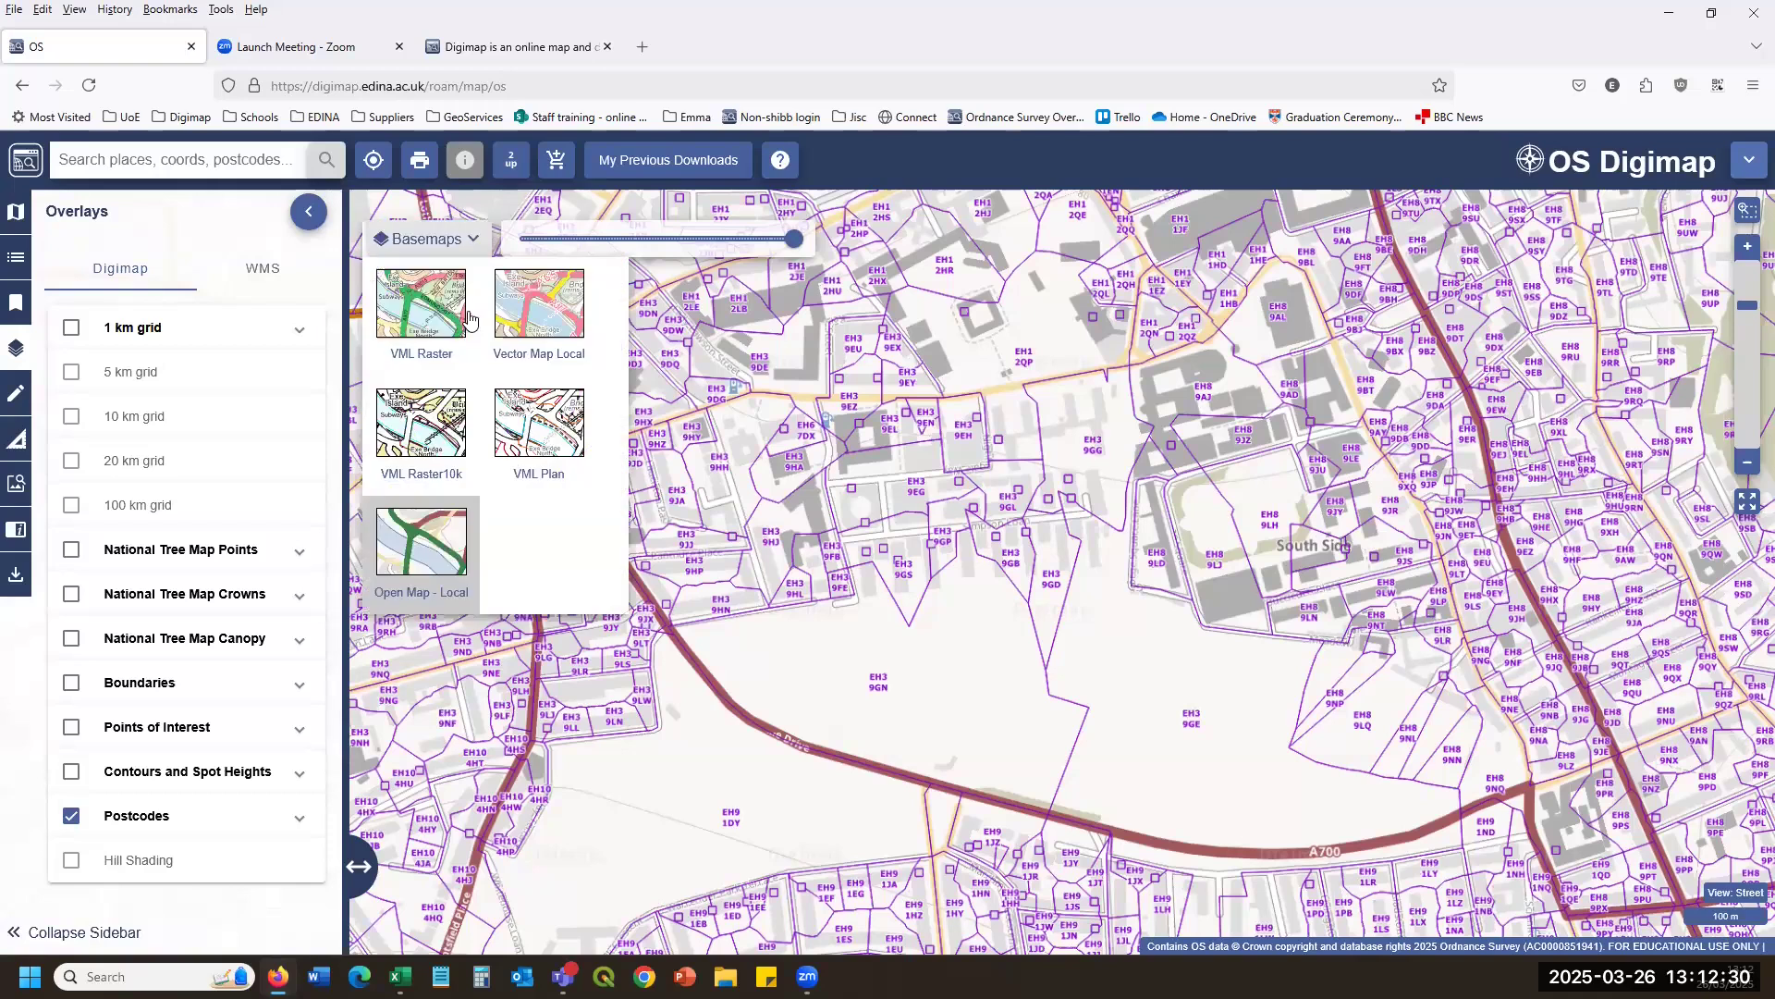
pyautogui.click(407, 308)
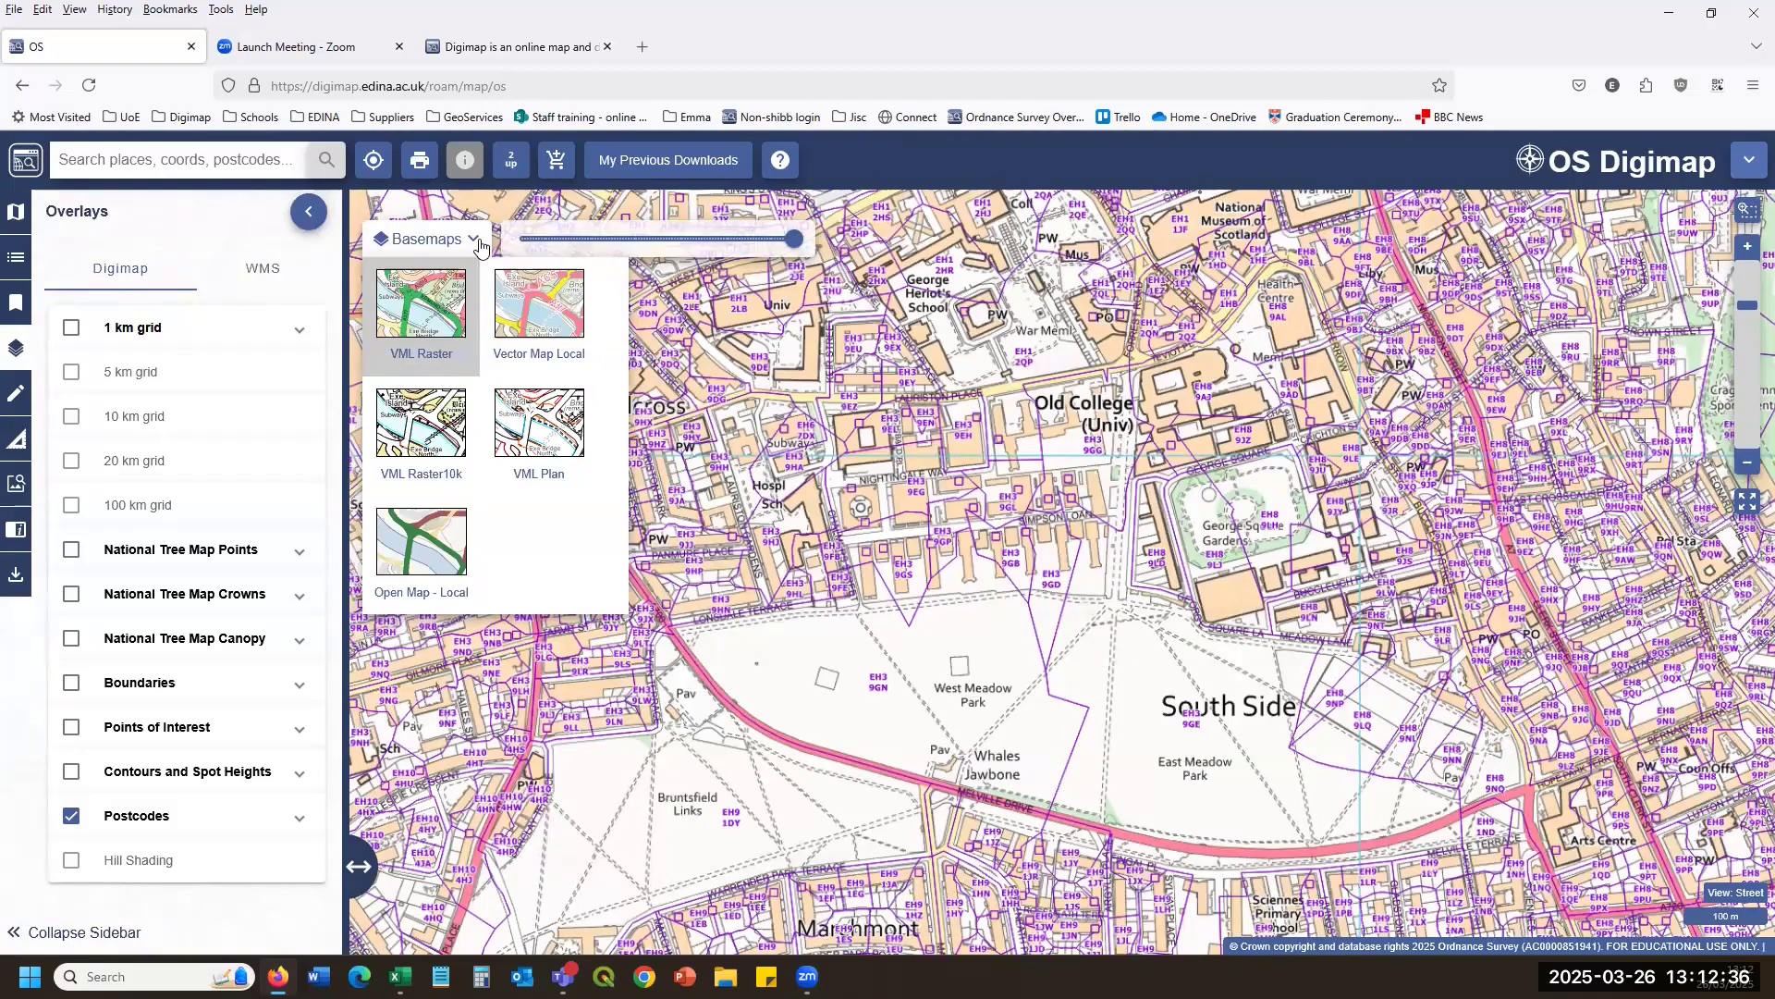
pyautogui.click(15, 392)
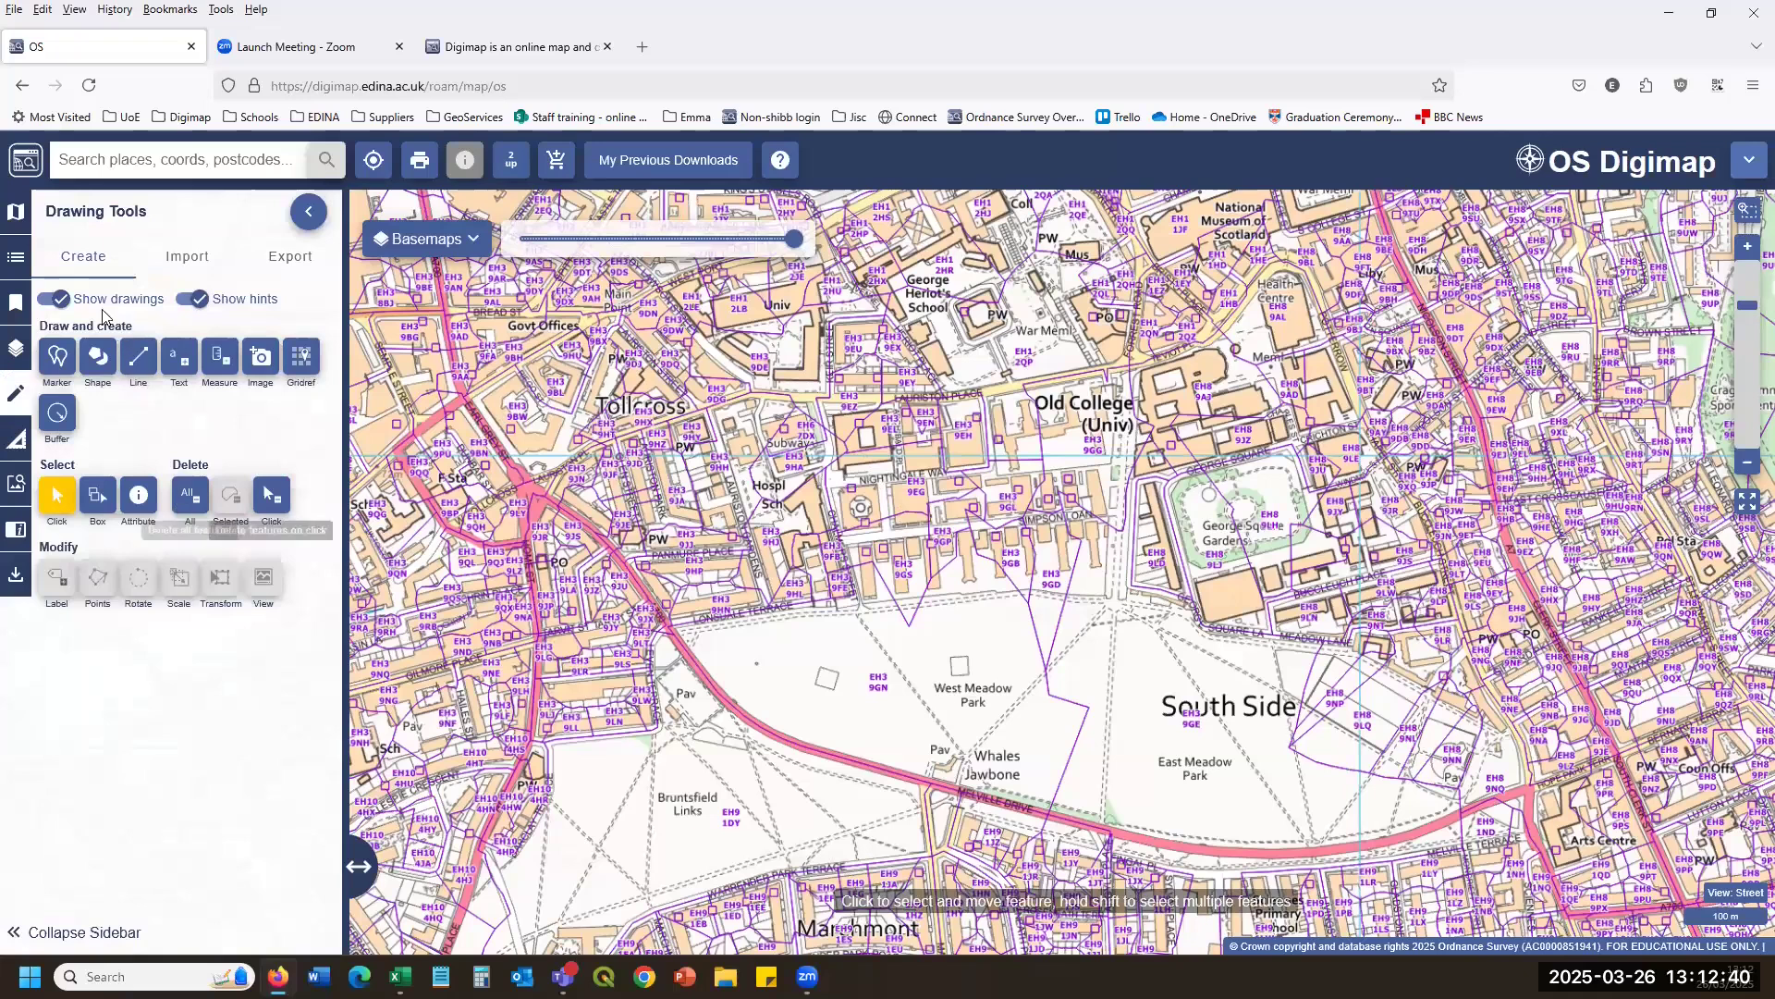
# Hide the postcode boundaries and draw a freehand polygon around Old College.
pyautogui.click(16, 348)
pyautogui.click(72, 816)
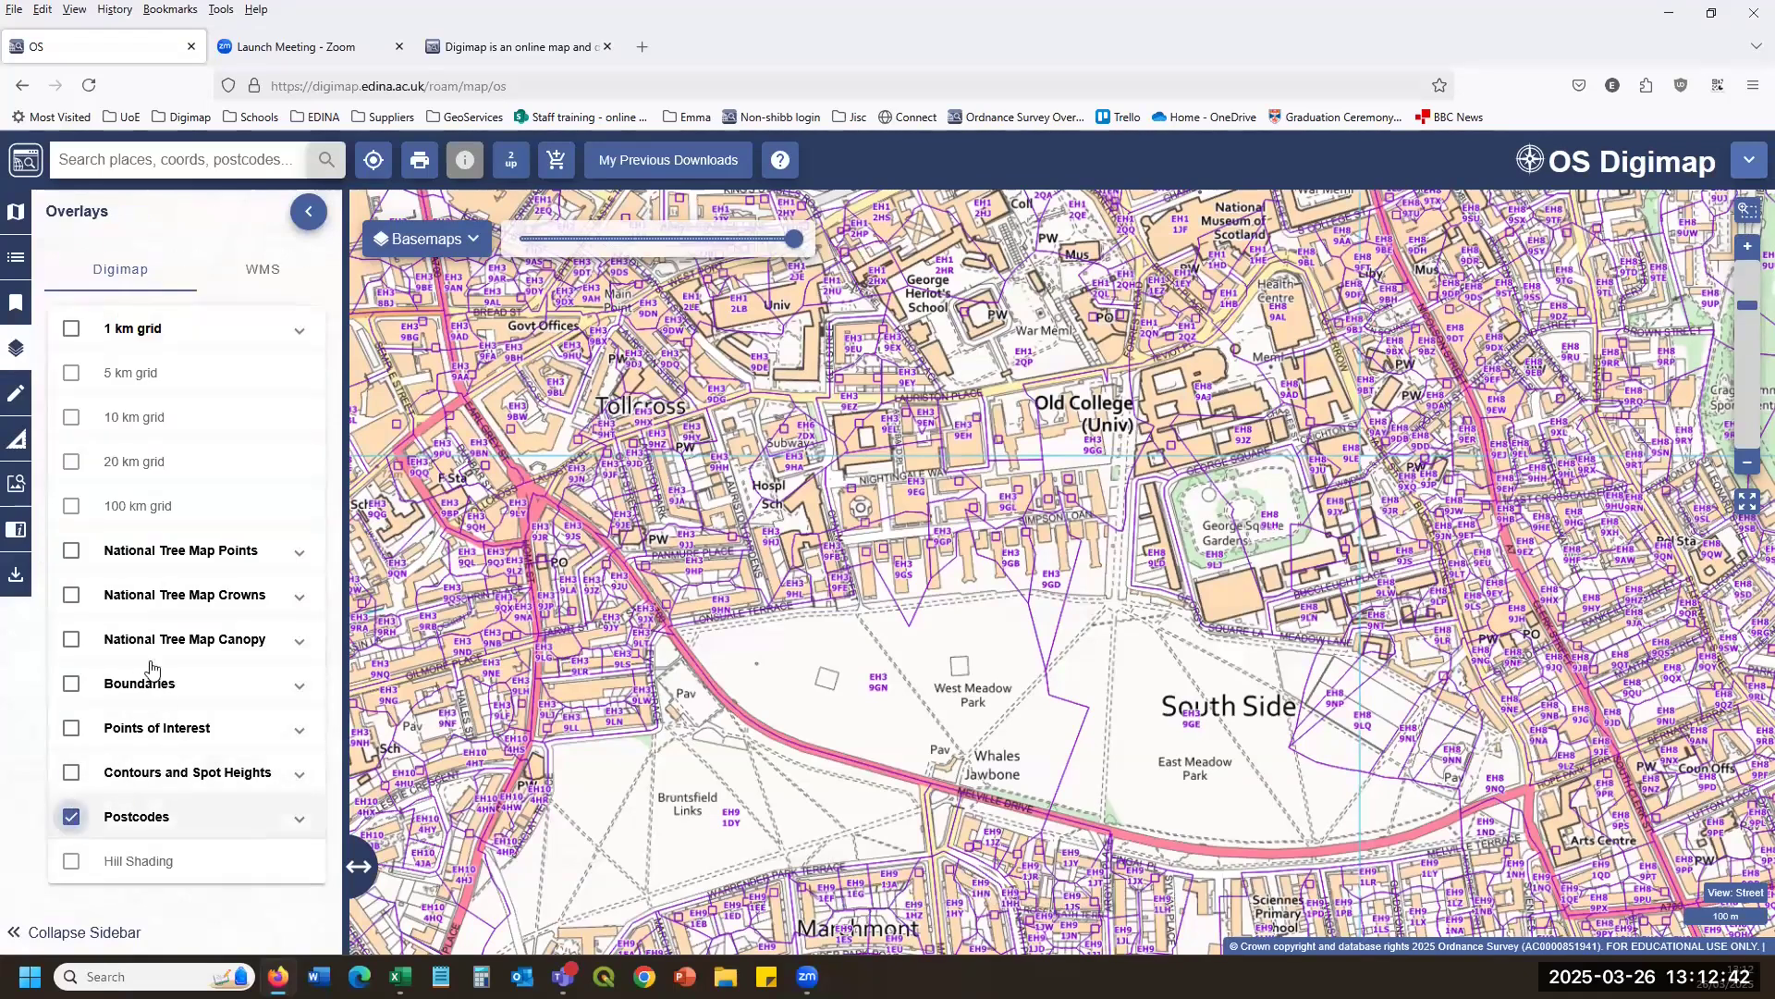
pyautogui.click(13, 399)
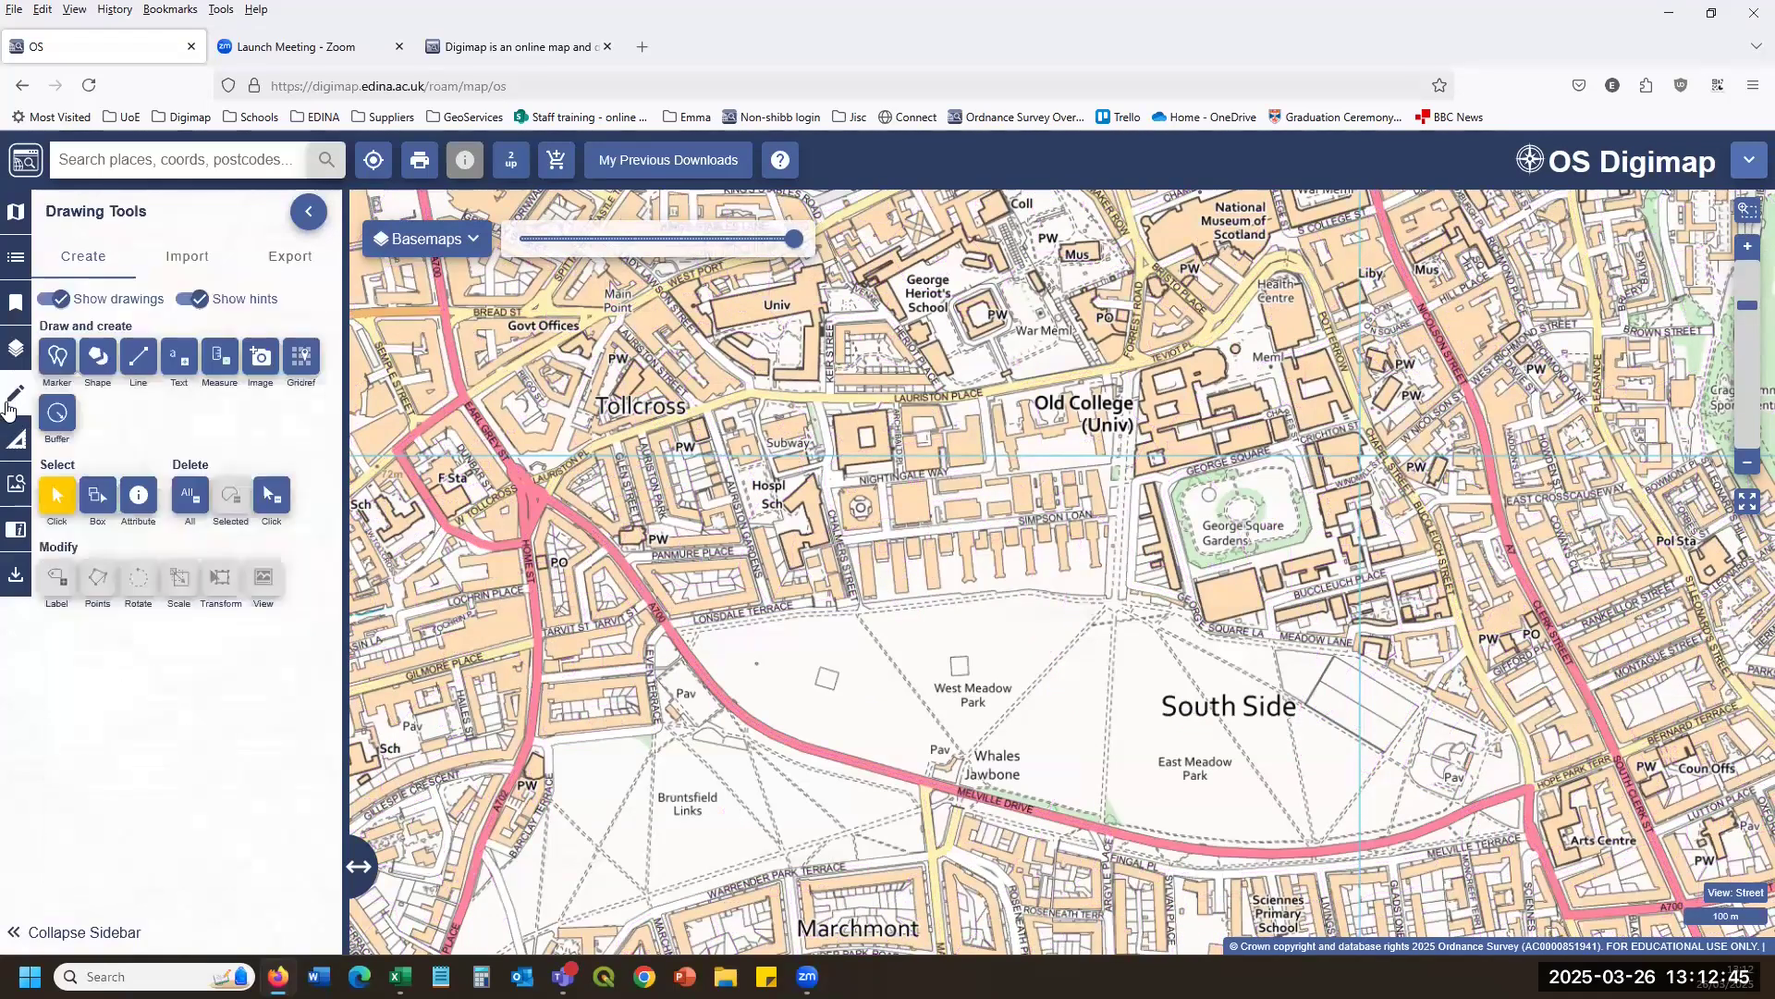
pyautogui.click(58, 356)
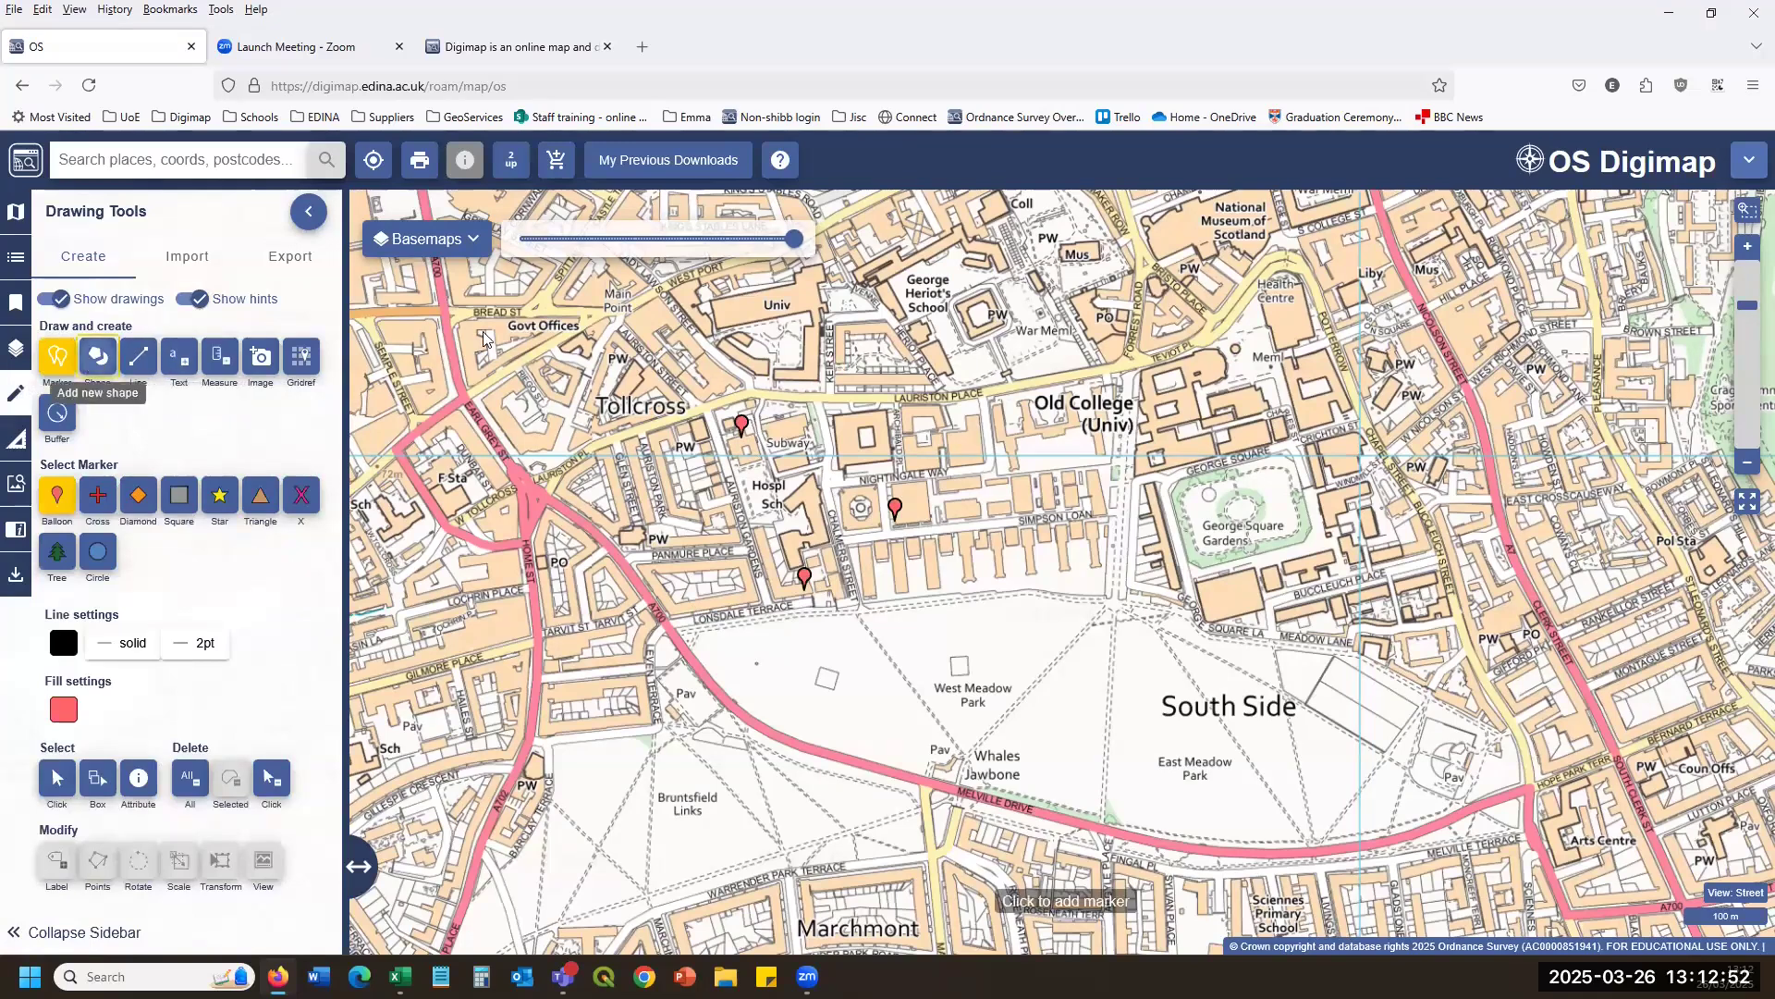
pyautogui.click(97, 356)
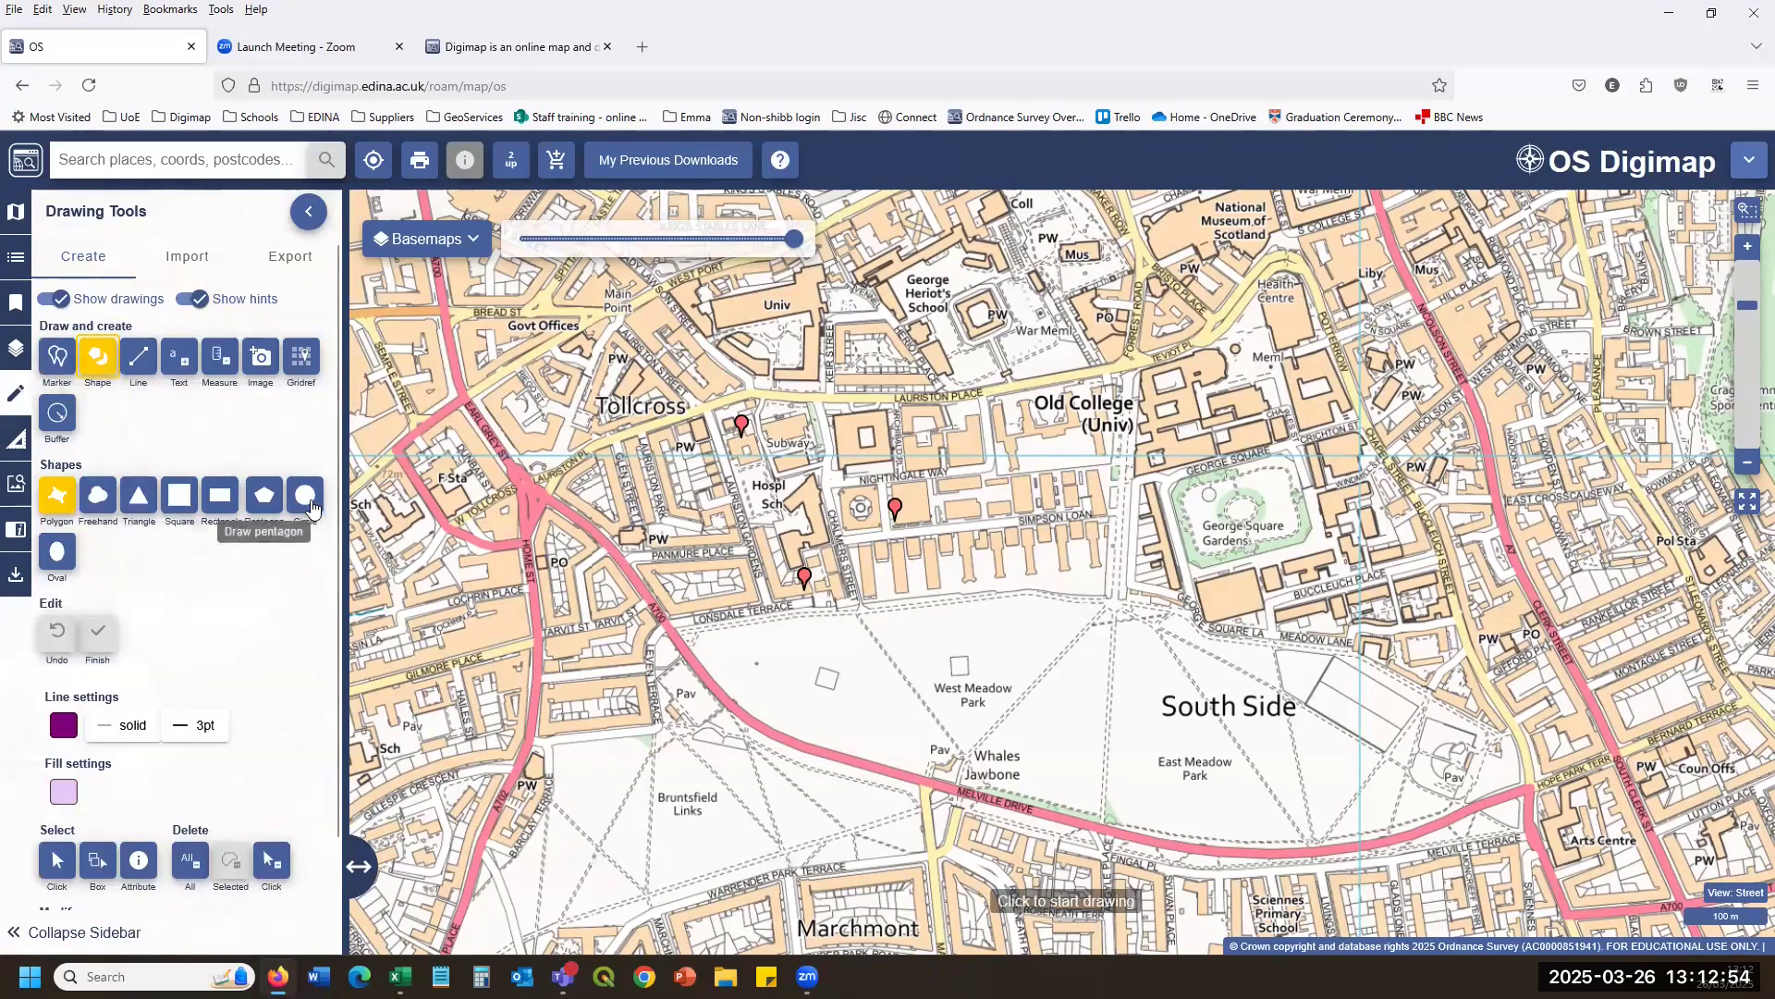
pyautogui.click(93, 502)
pyautogui.moveTo(1026, 388)
pyautogui.mouseDown()
pyautogui.moveTo(1082, 532)
pyautogui.moveTo(1254, 342)
pyautogui.mouseUp()
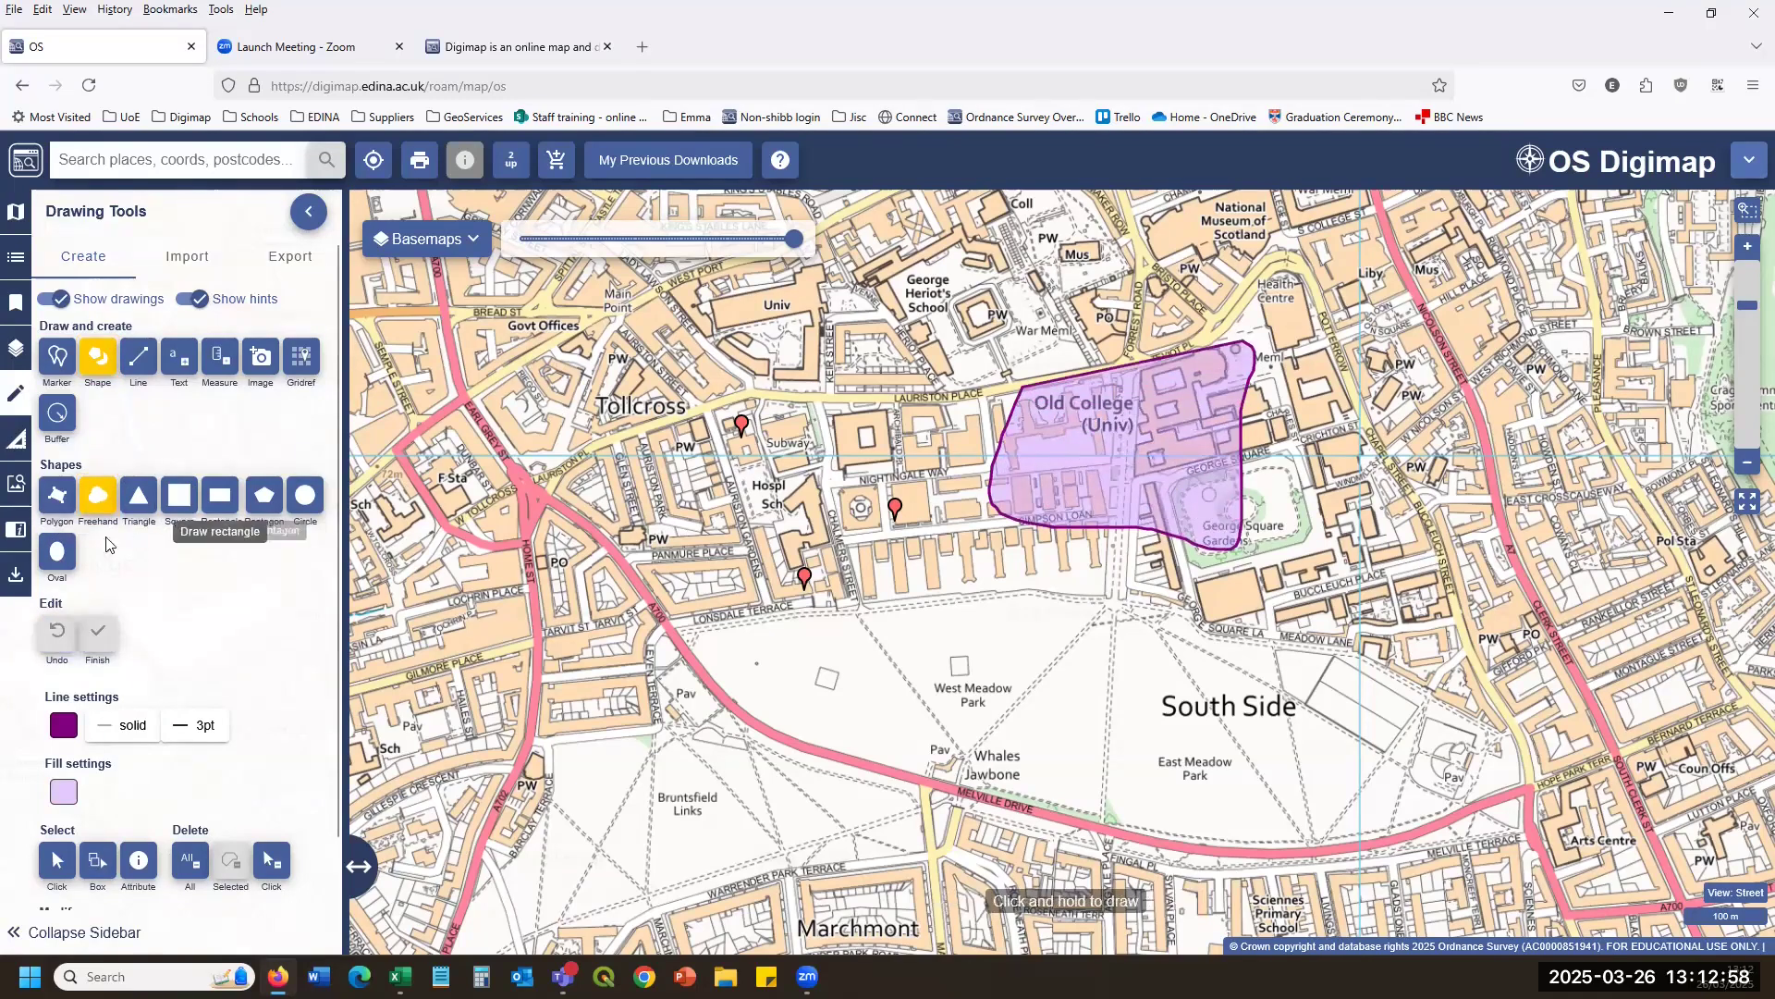
# Give the Old College polygon a #803200 brown outline and a #ff0000 red fill.
pyautogui.scroll(-2, 74, 703)
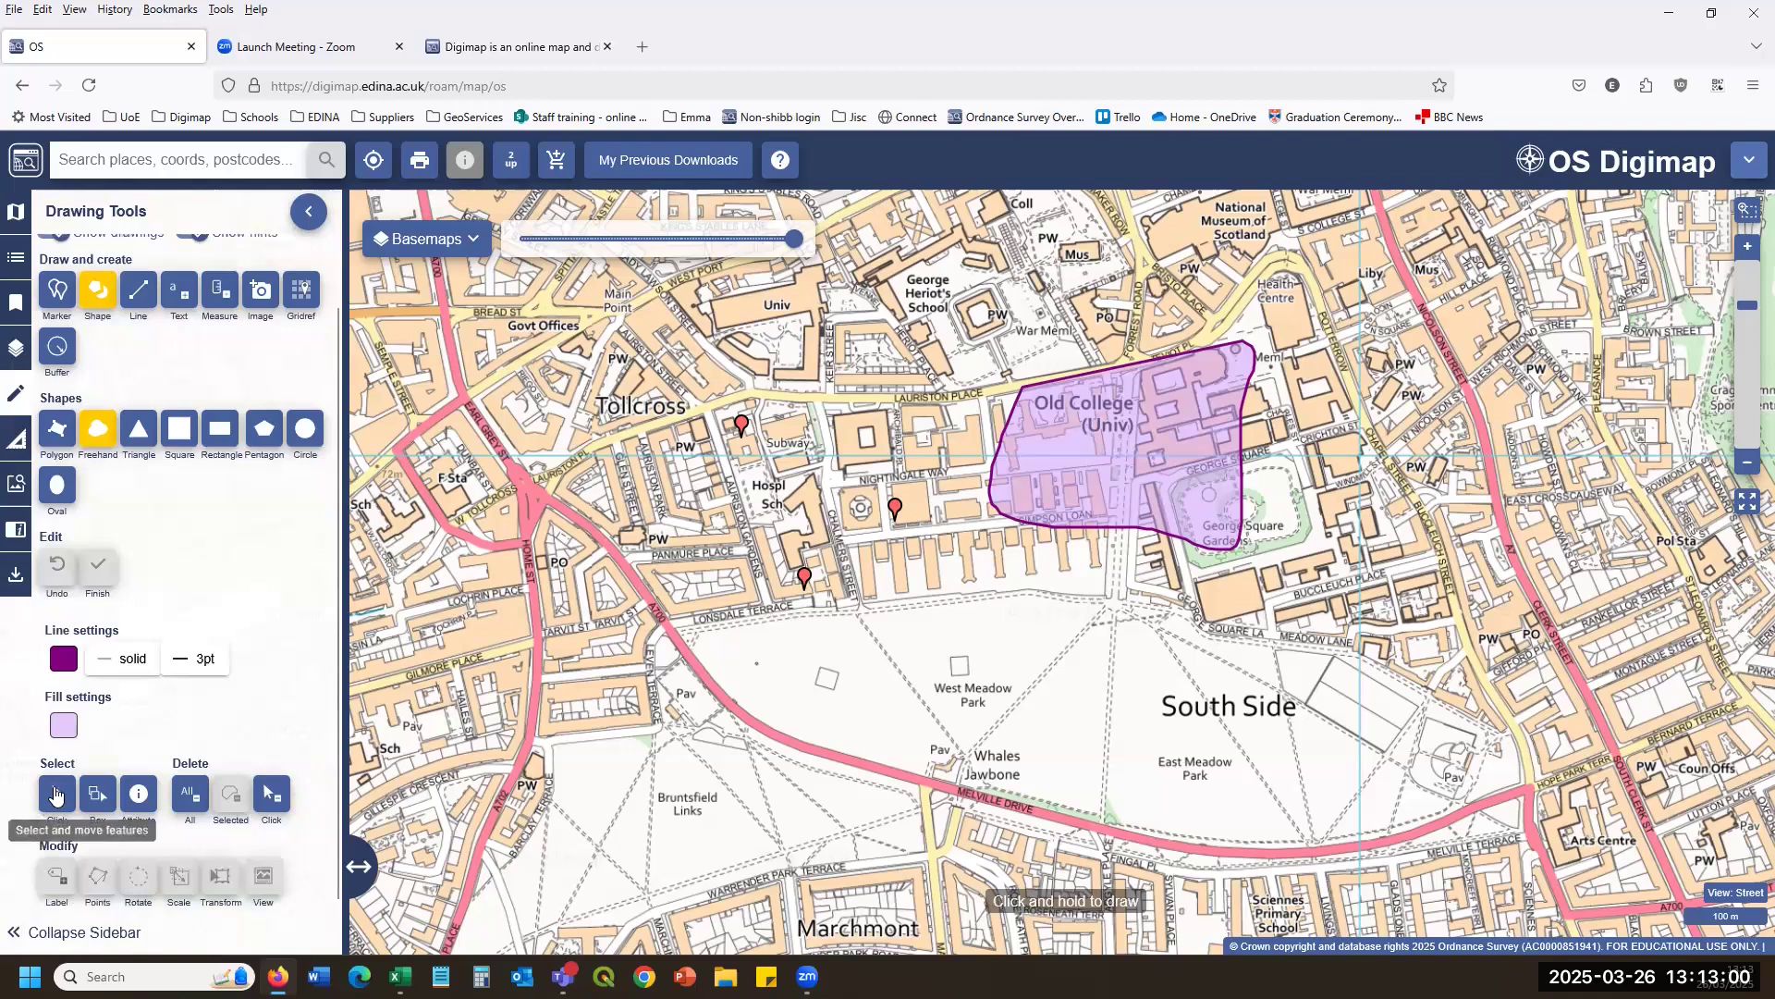
pyautogui.click(56, 788)
pyautogui.click(1091, 430)
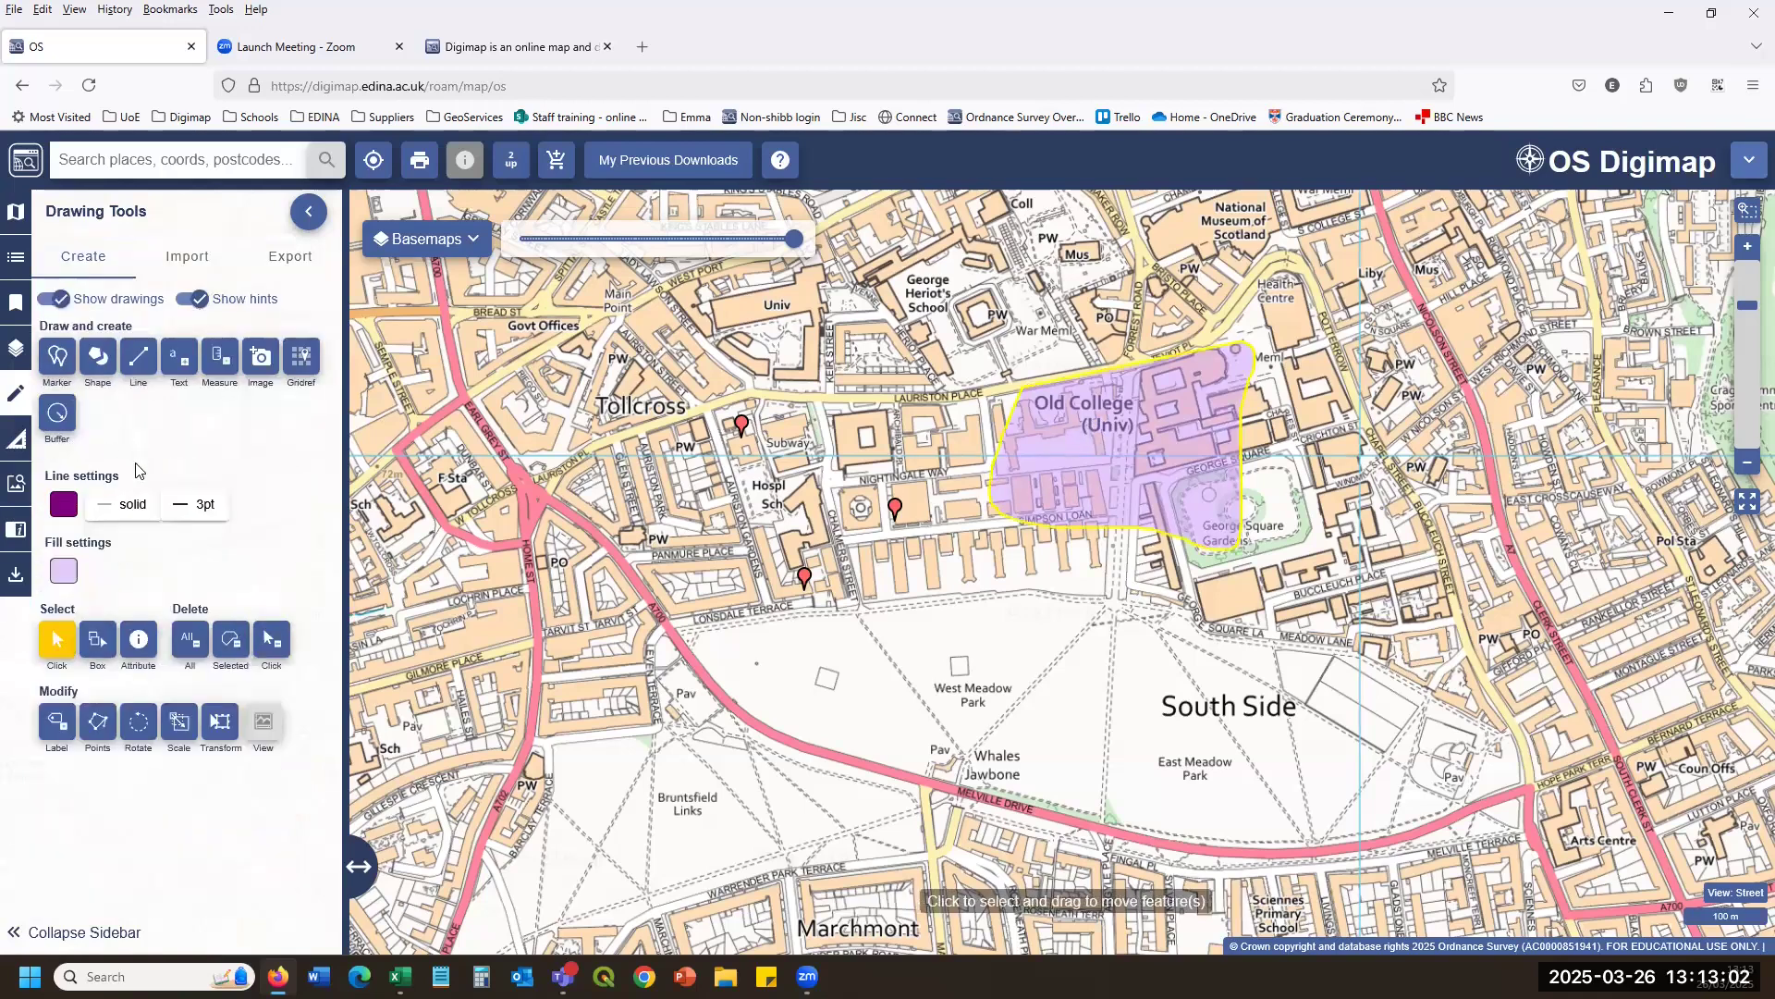
pyautogui.click(64, 504)
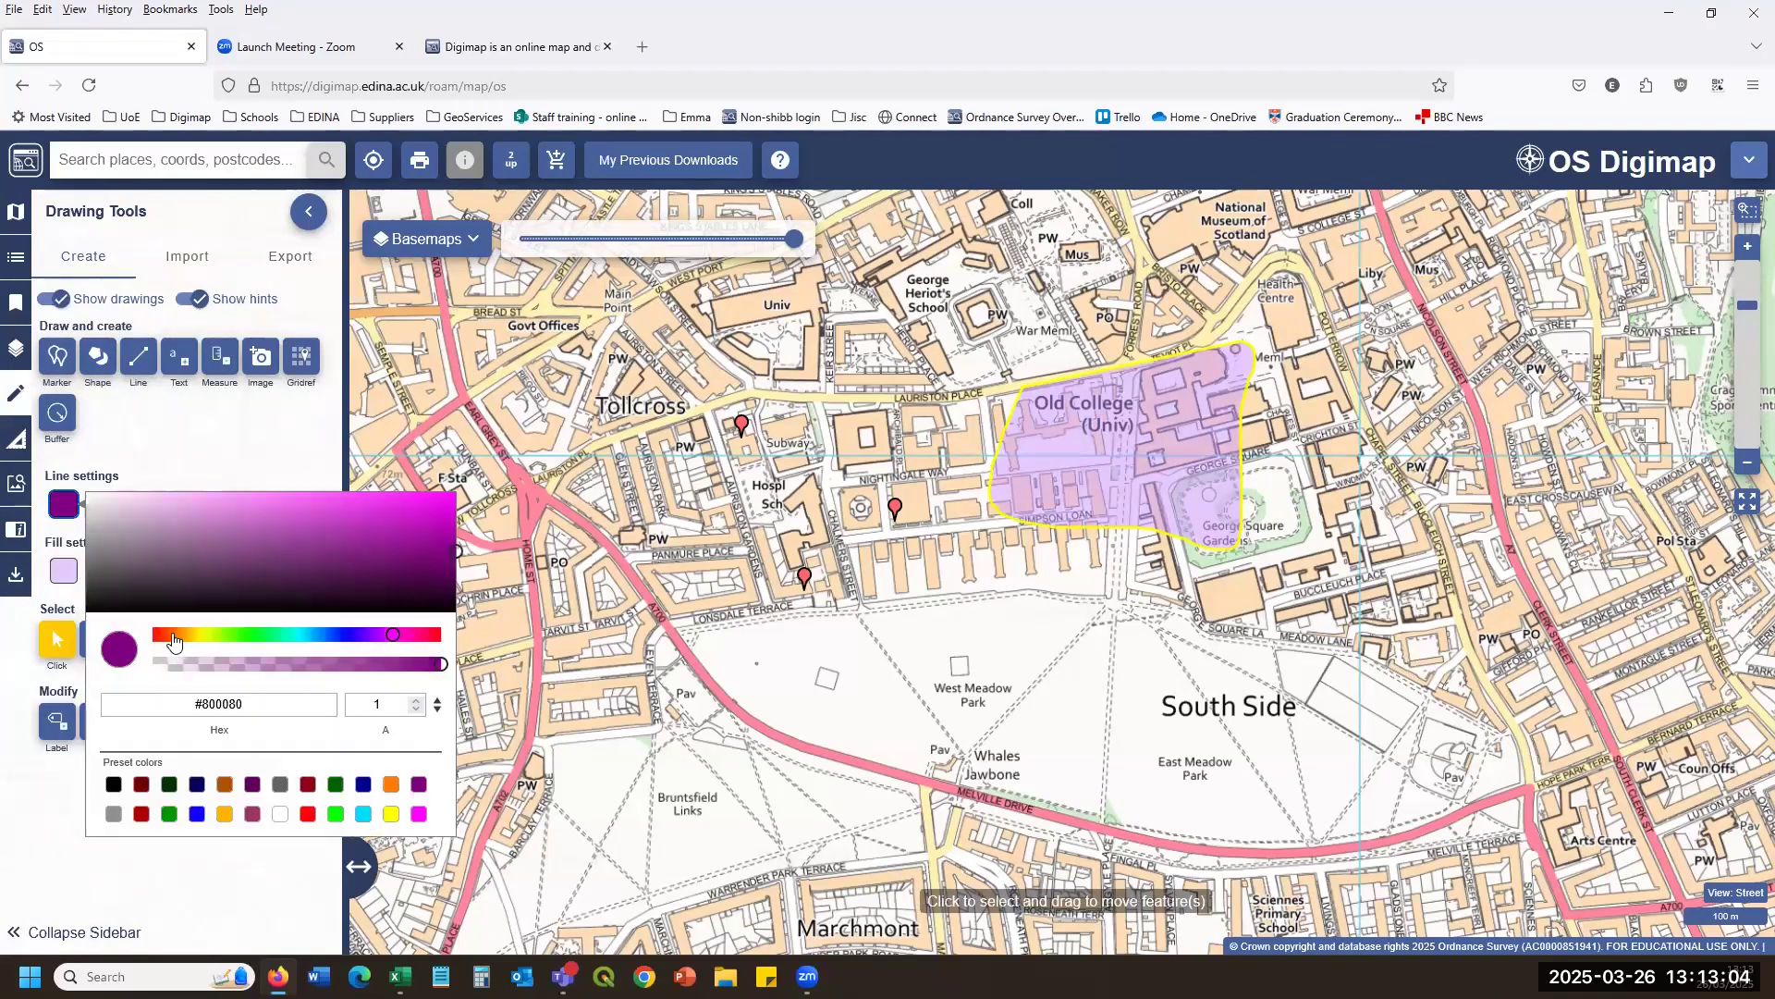
pyautogui.click(174, 641)
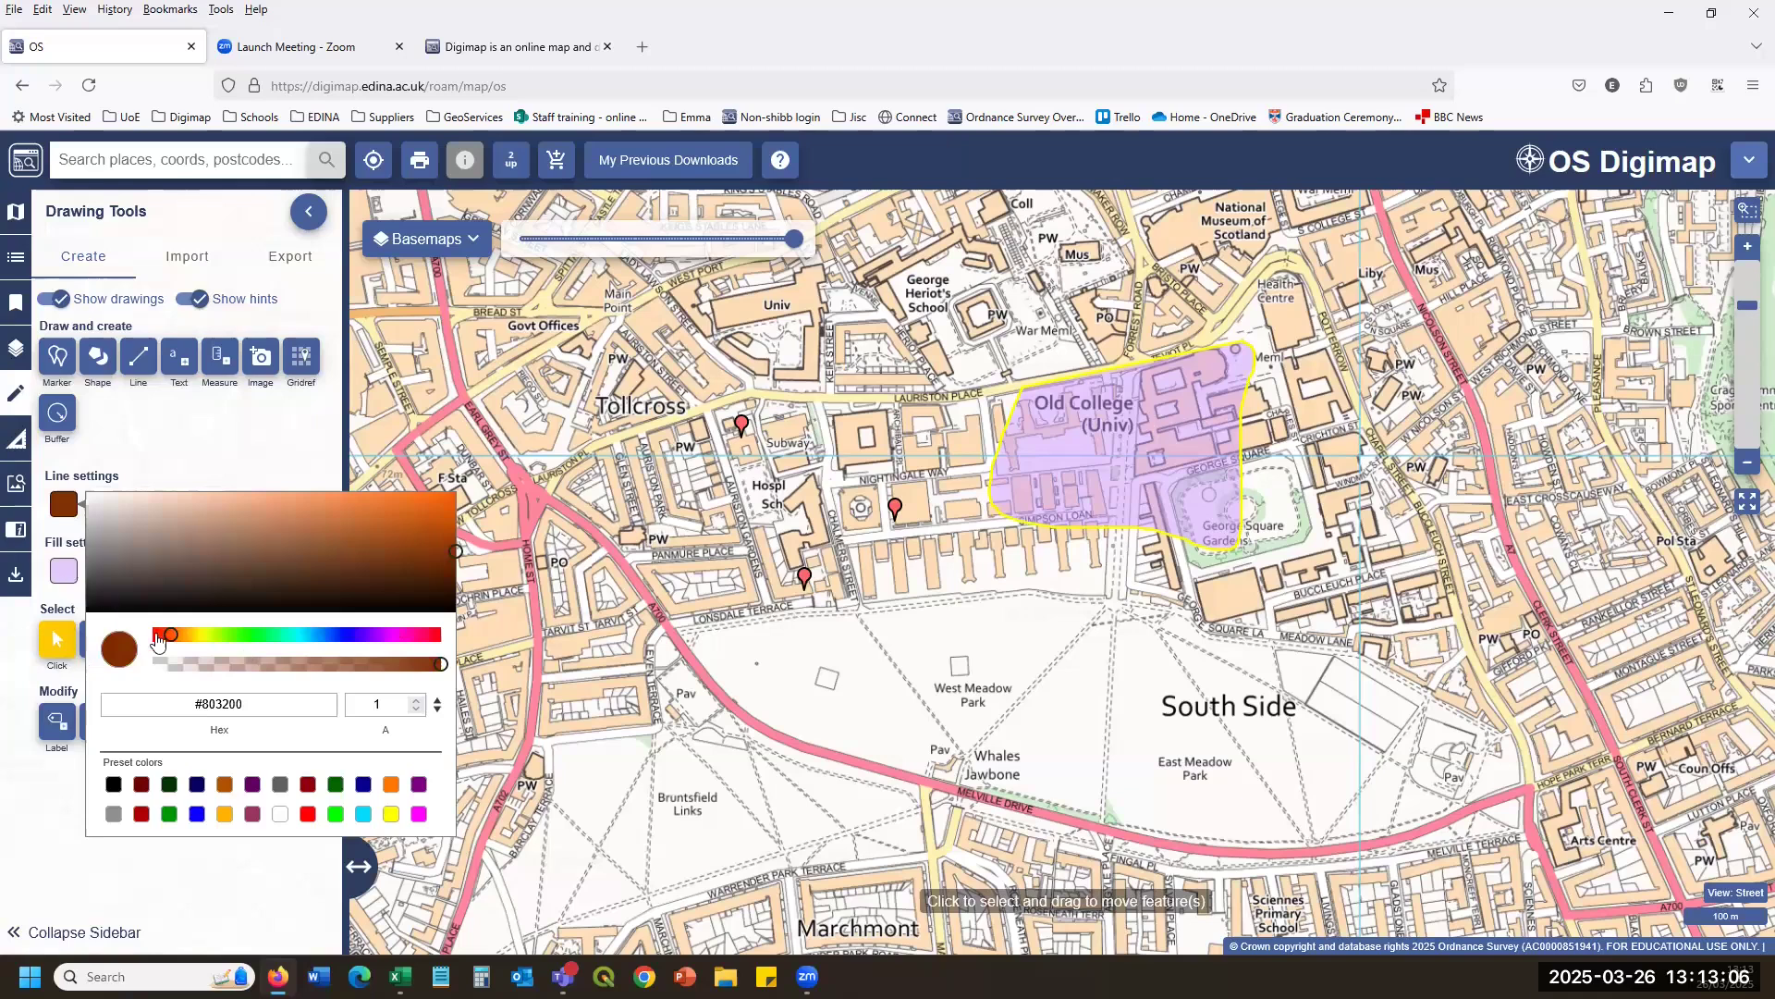
pyautogui.click(64, 571)
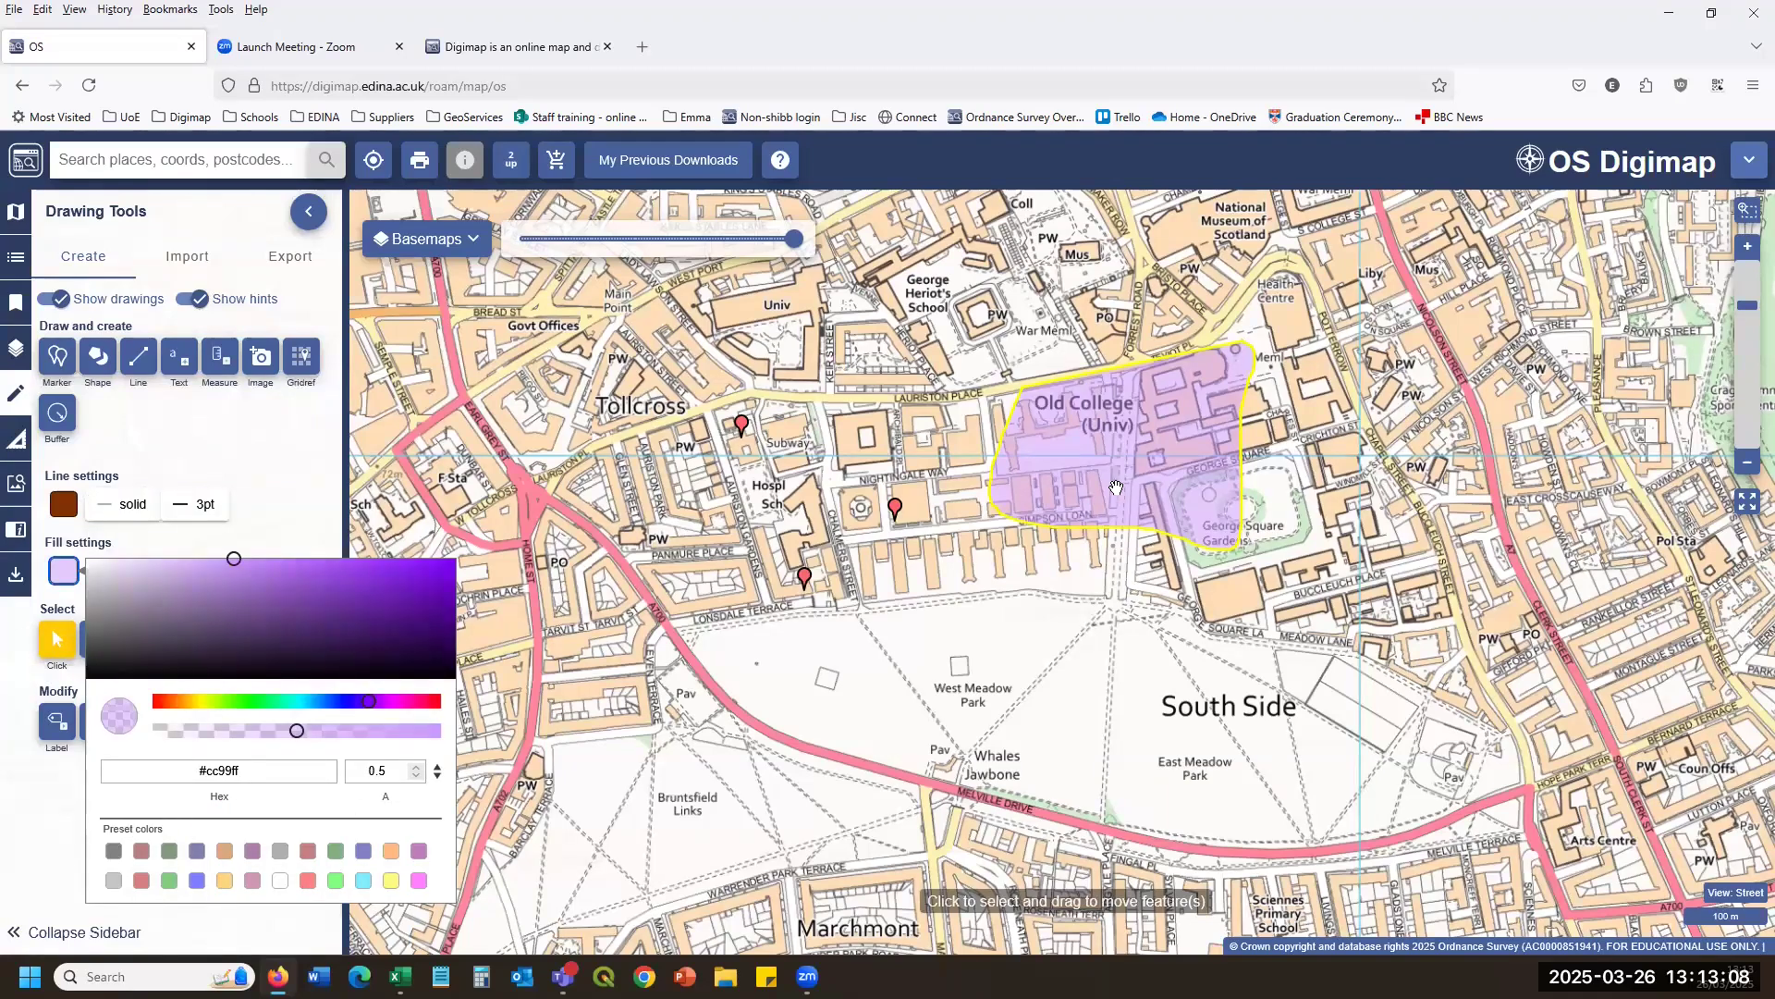
pyautogui.click(308, 880)
pyautogui.click(726, 455)
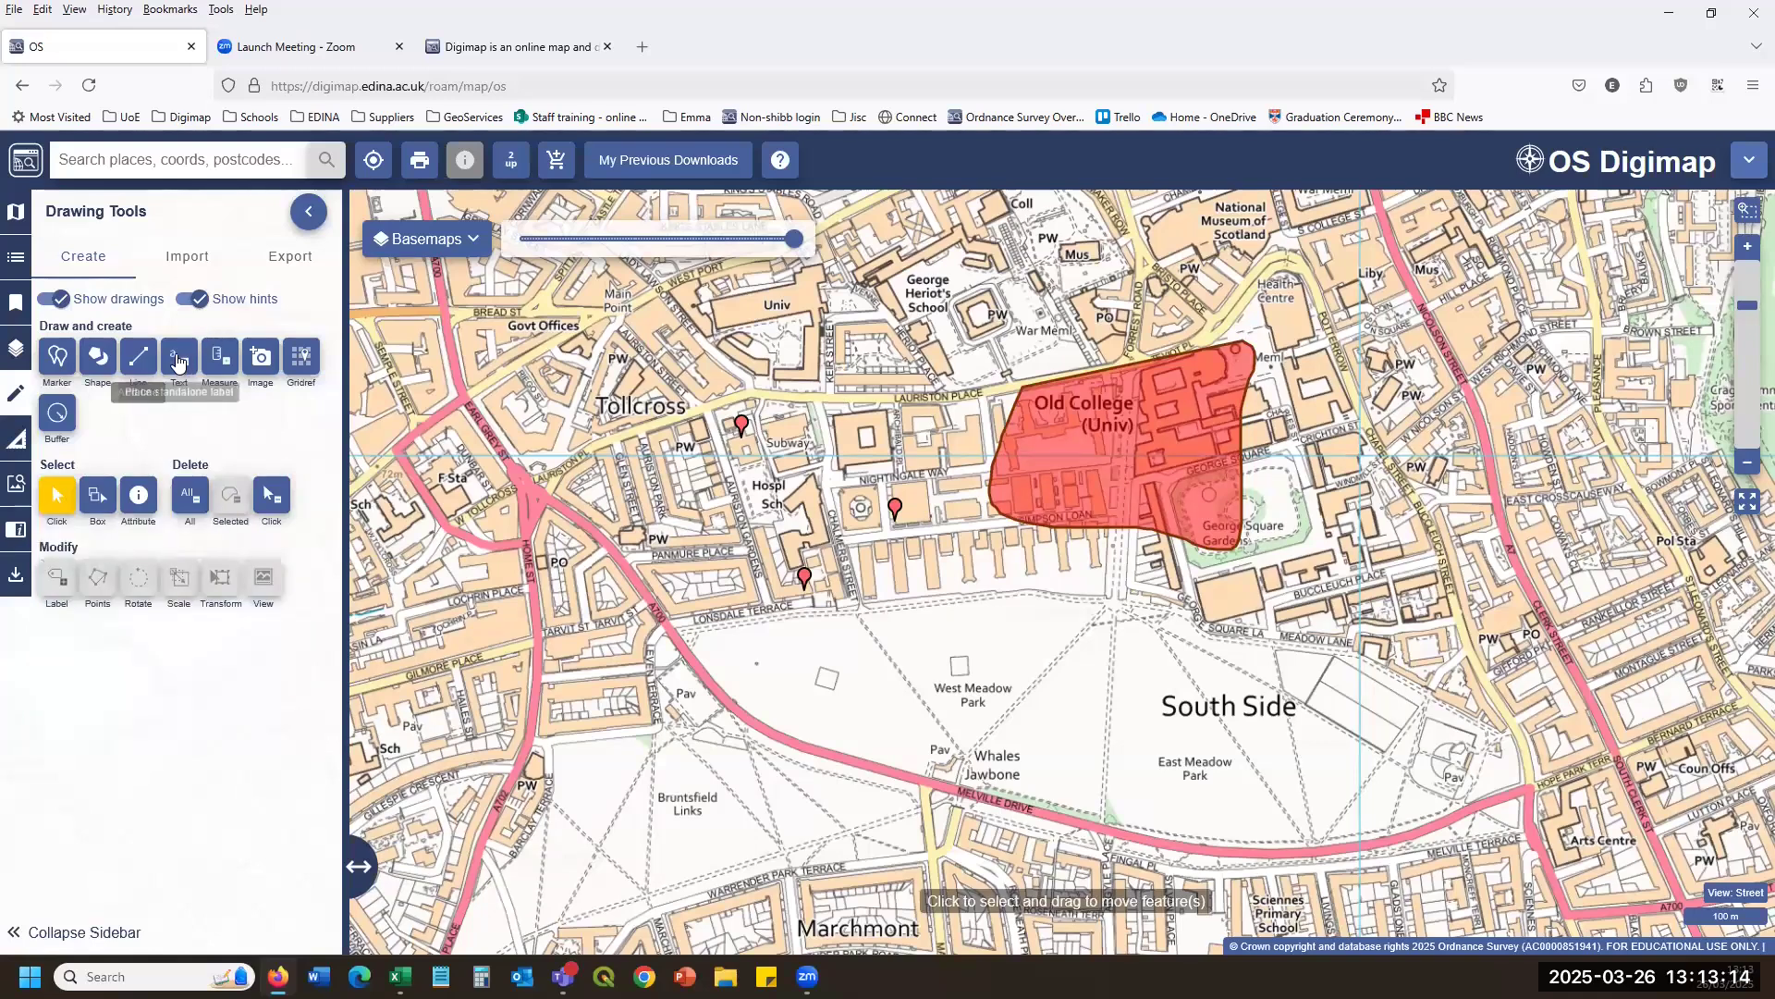
# Draw two straight purple lines from Panmure Place and Lauriston Place into the Meadows.
pyautogui.click(138, 356)
pyautogui.click(643, 553)
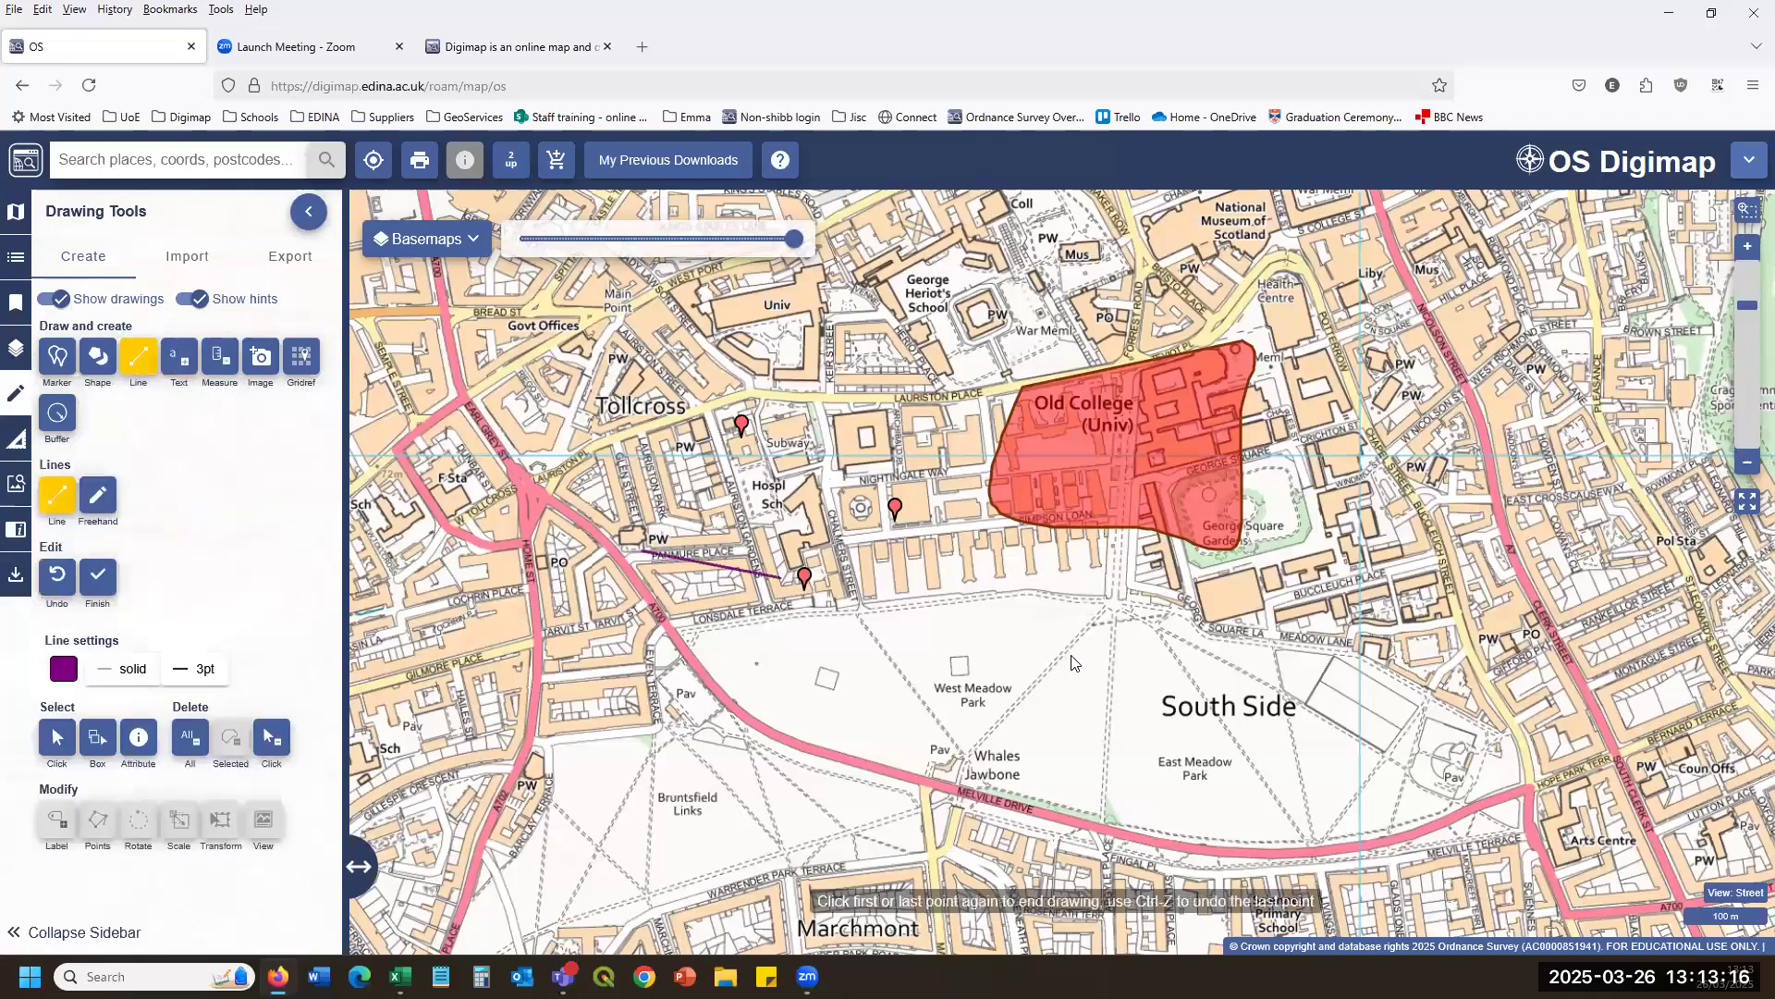
pyautogui.click(1071, 657)
pyautogui.click(1072, 657)
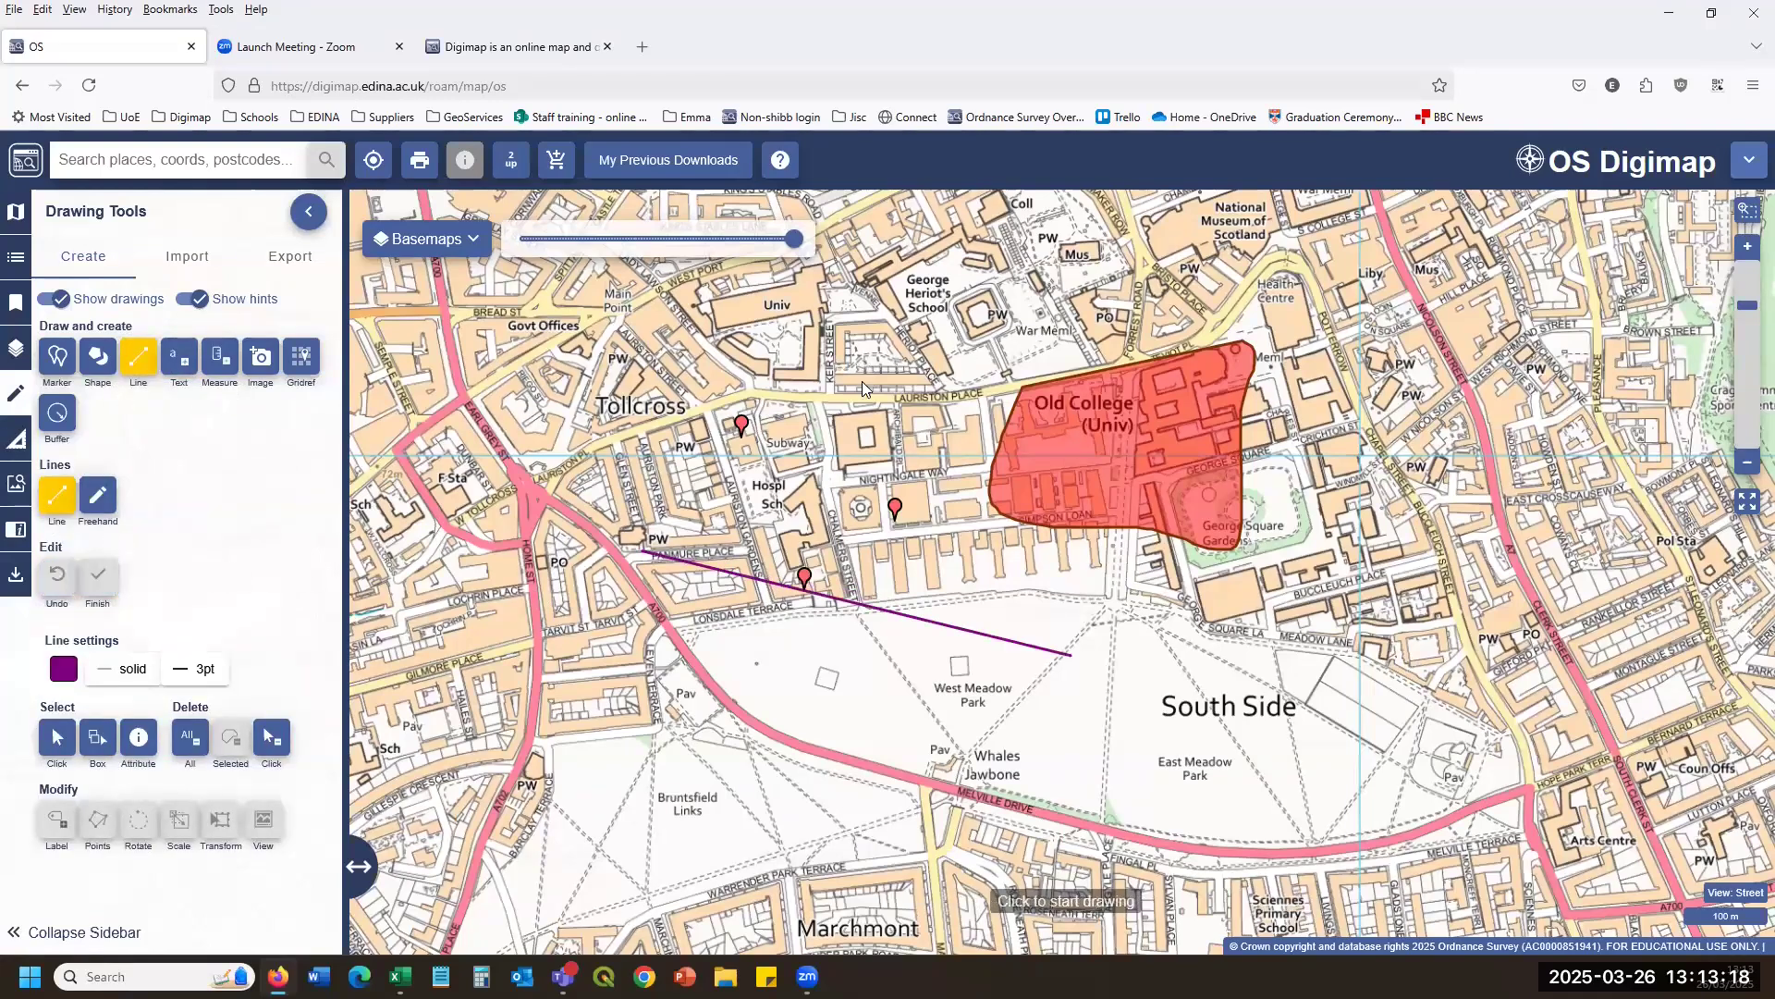
pyautogui.click(863, 366)
pyautogui.doubleClick(816, 716)
# Draw a multi-segment line from Tollcross, then add a grid reference marker near Melville Drive.
pyautogui.click(923, 557)
pyautogui.click(1161, 764)
pyautogui.click(1353, 599)
pyautogui.click(1348, 402)
pyautogui.doubleClick(1463, 339)
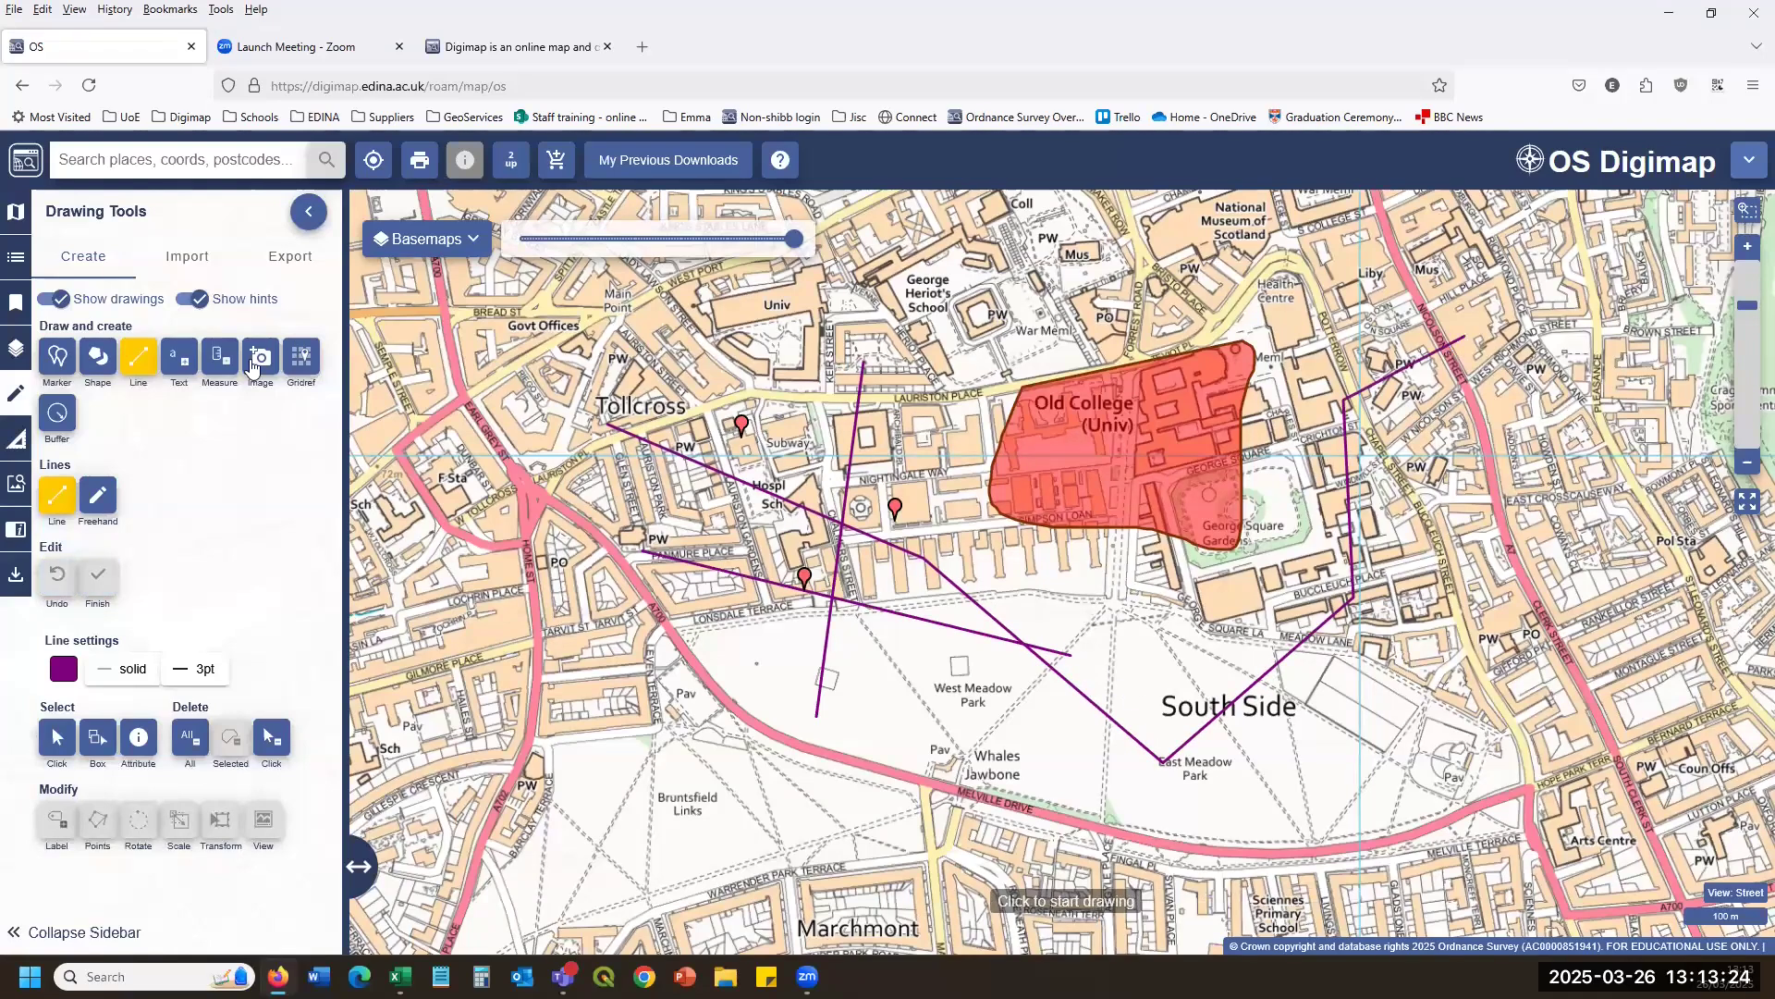
pyautogui.click(301, 357)
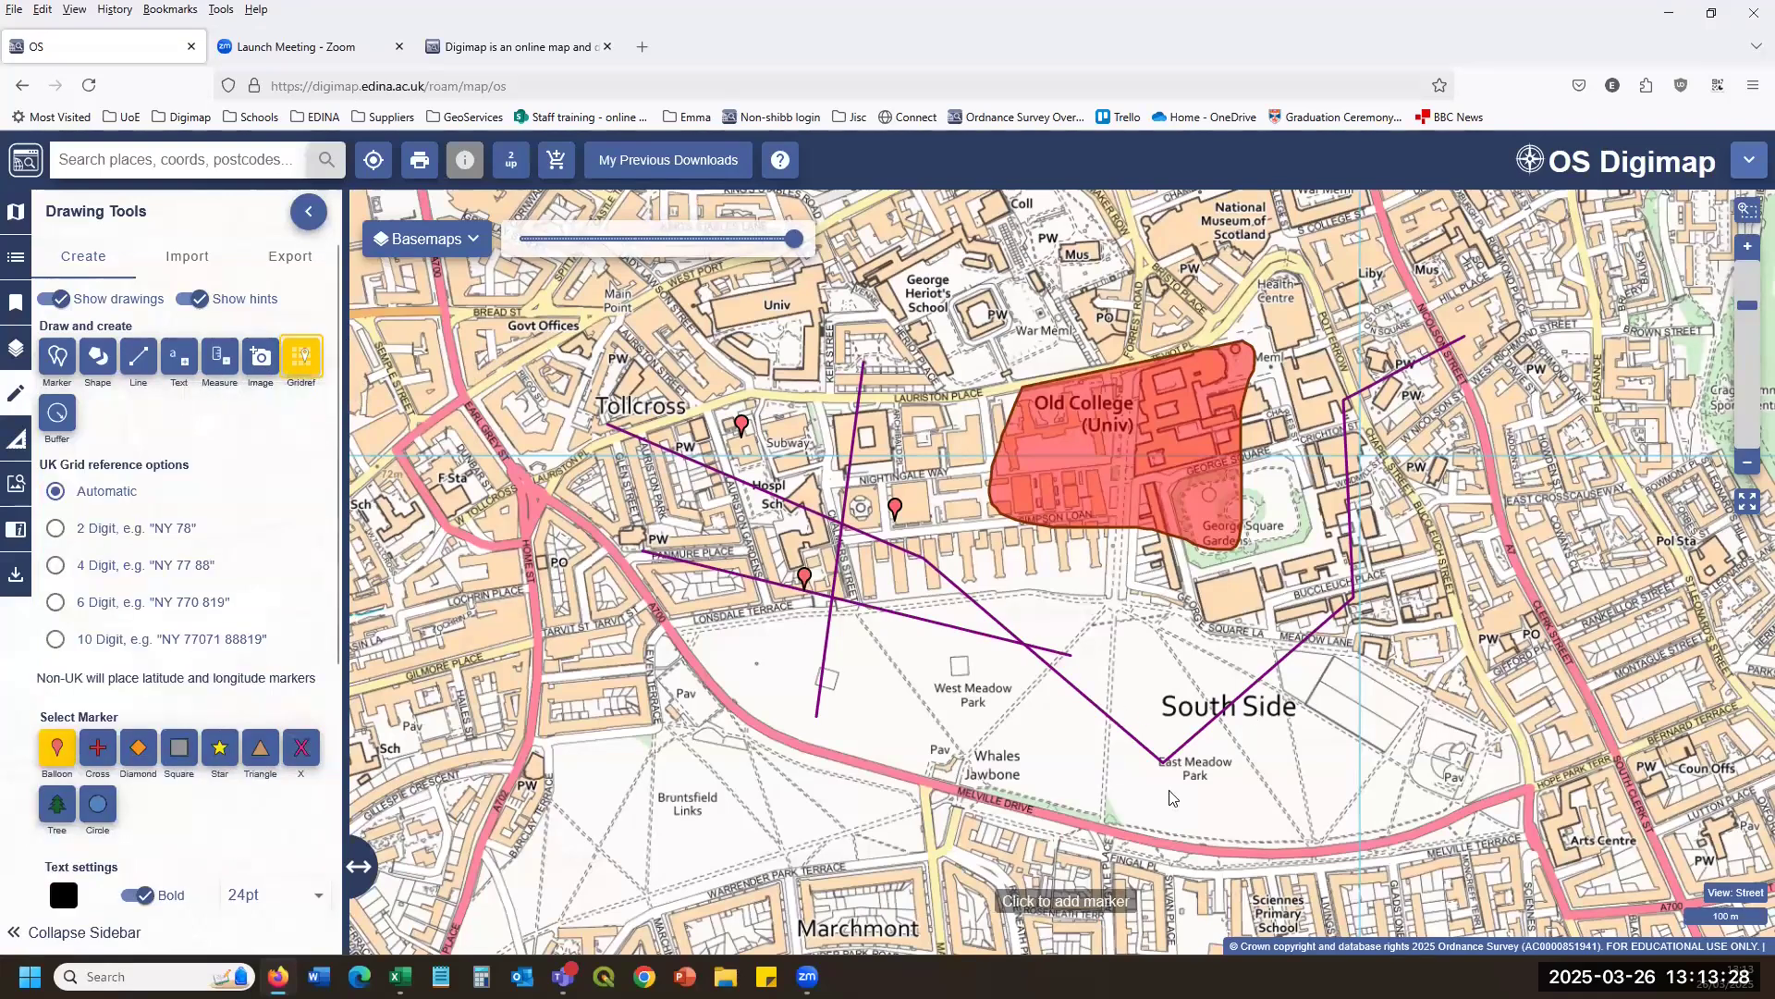
pyautogui.click(947, 772)
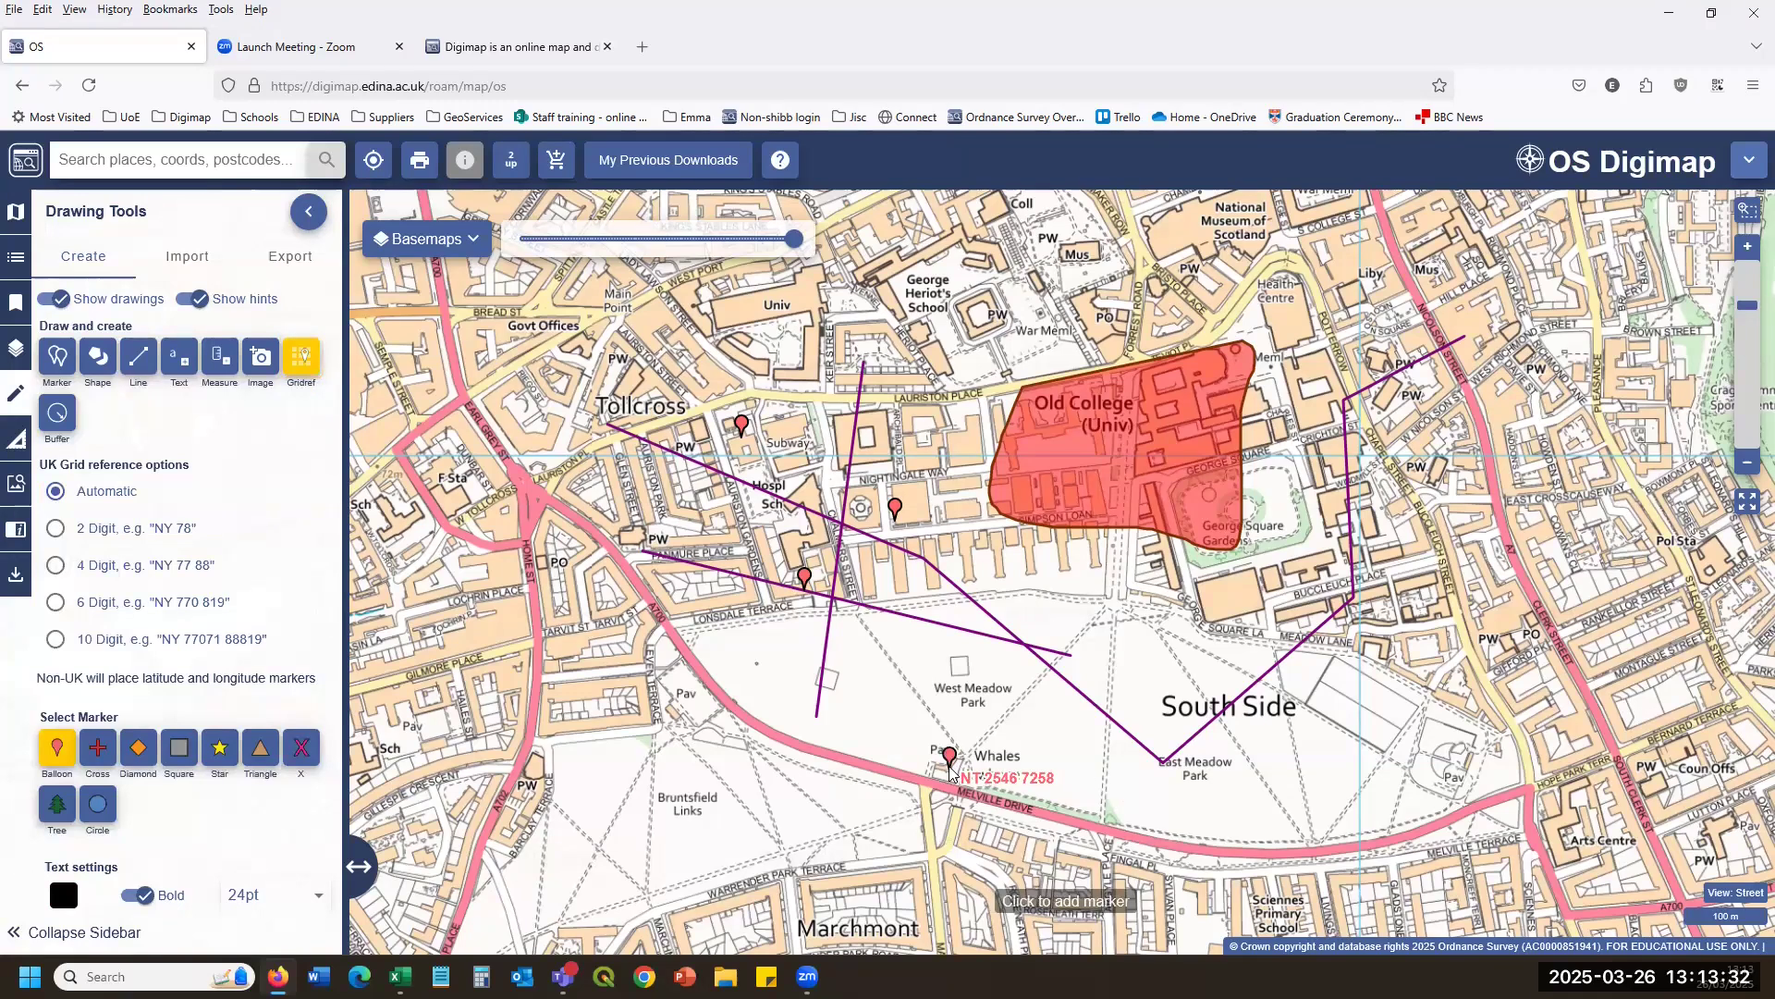
# Create a 10-metre line buffer tracing Melville Drive to the road corner.
pyautogui.click(65, 427)
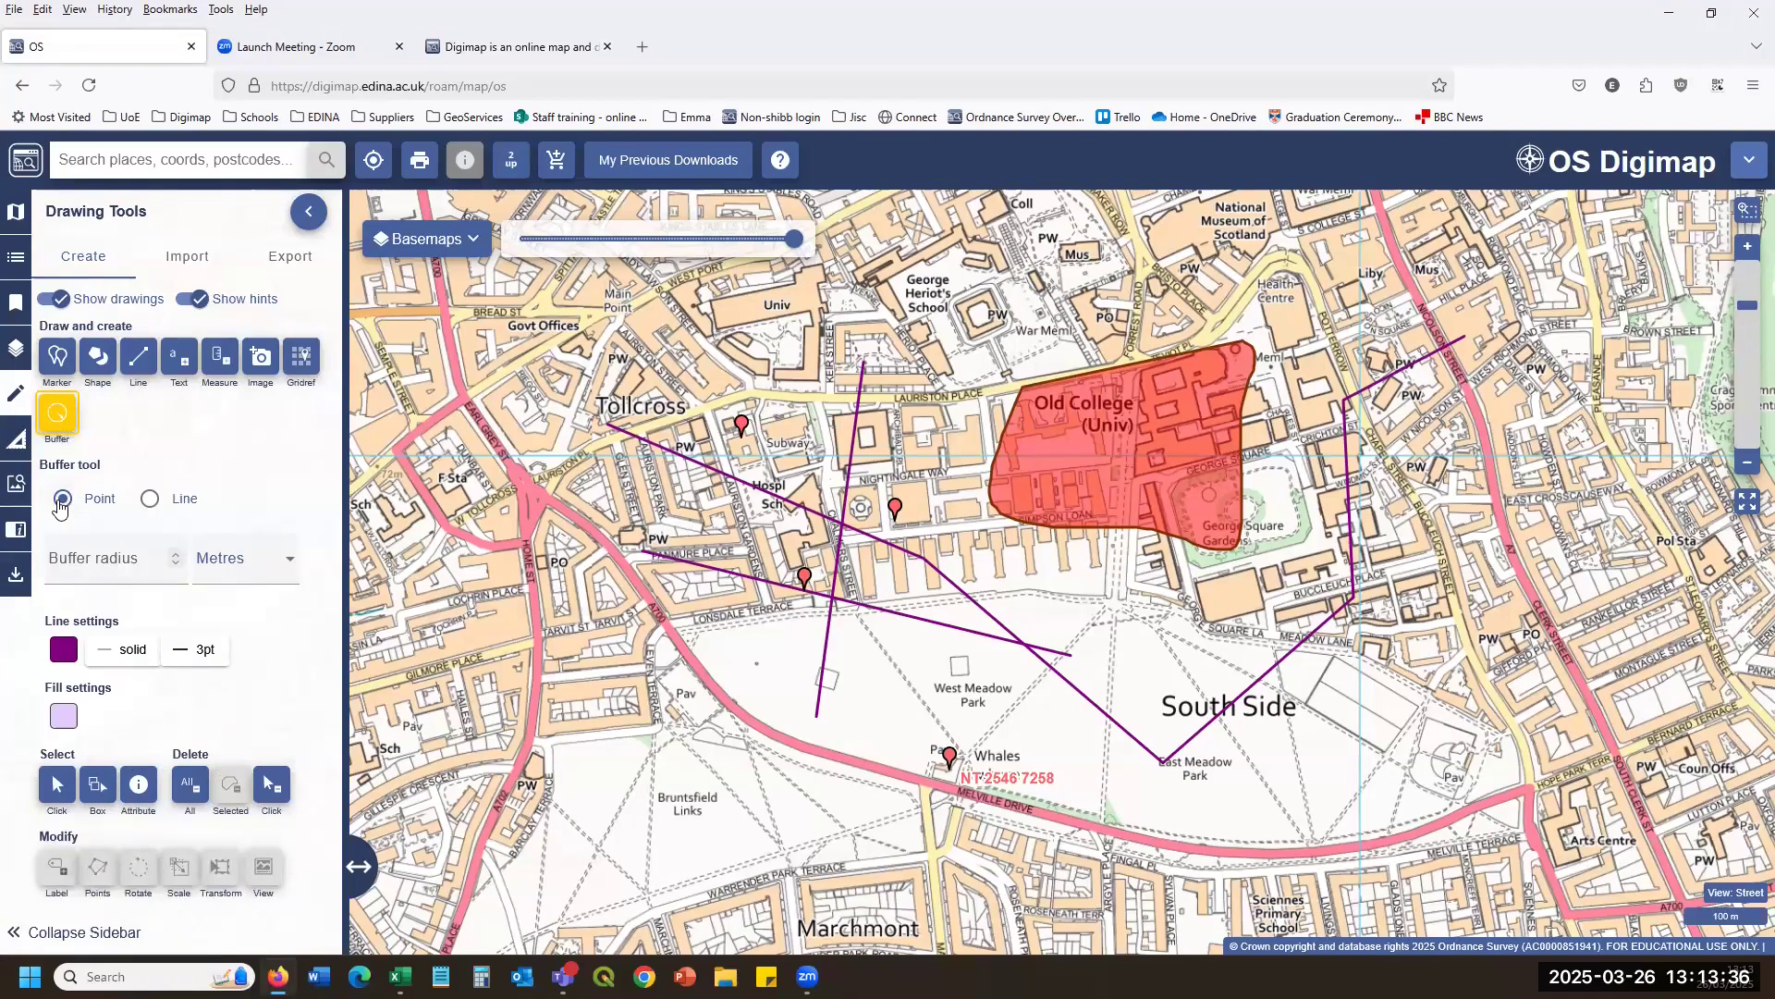
pyautogui.click(149, 498)
pyautogui.click(135, 573)
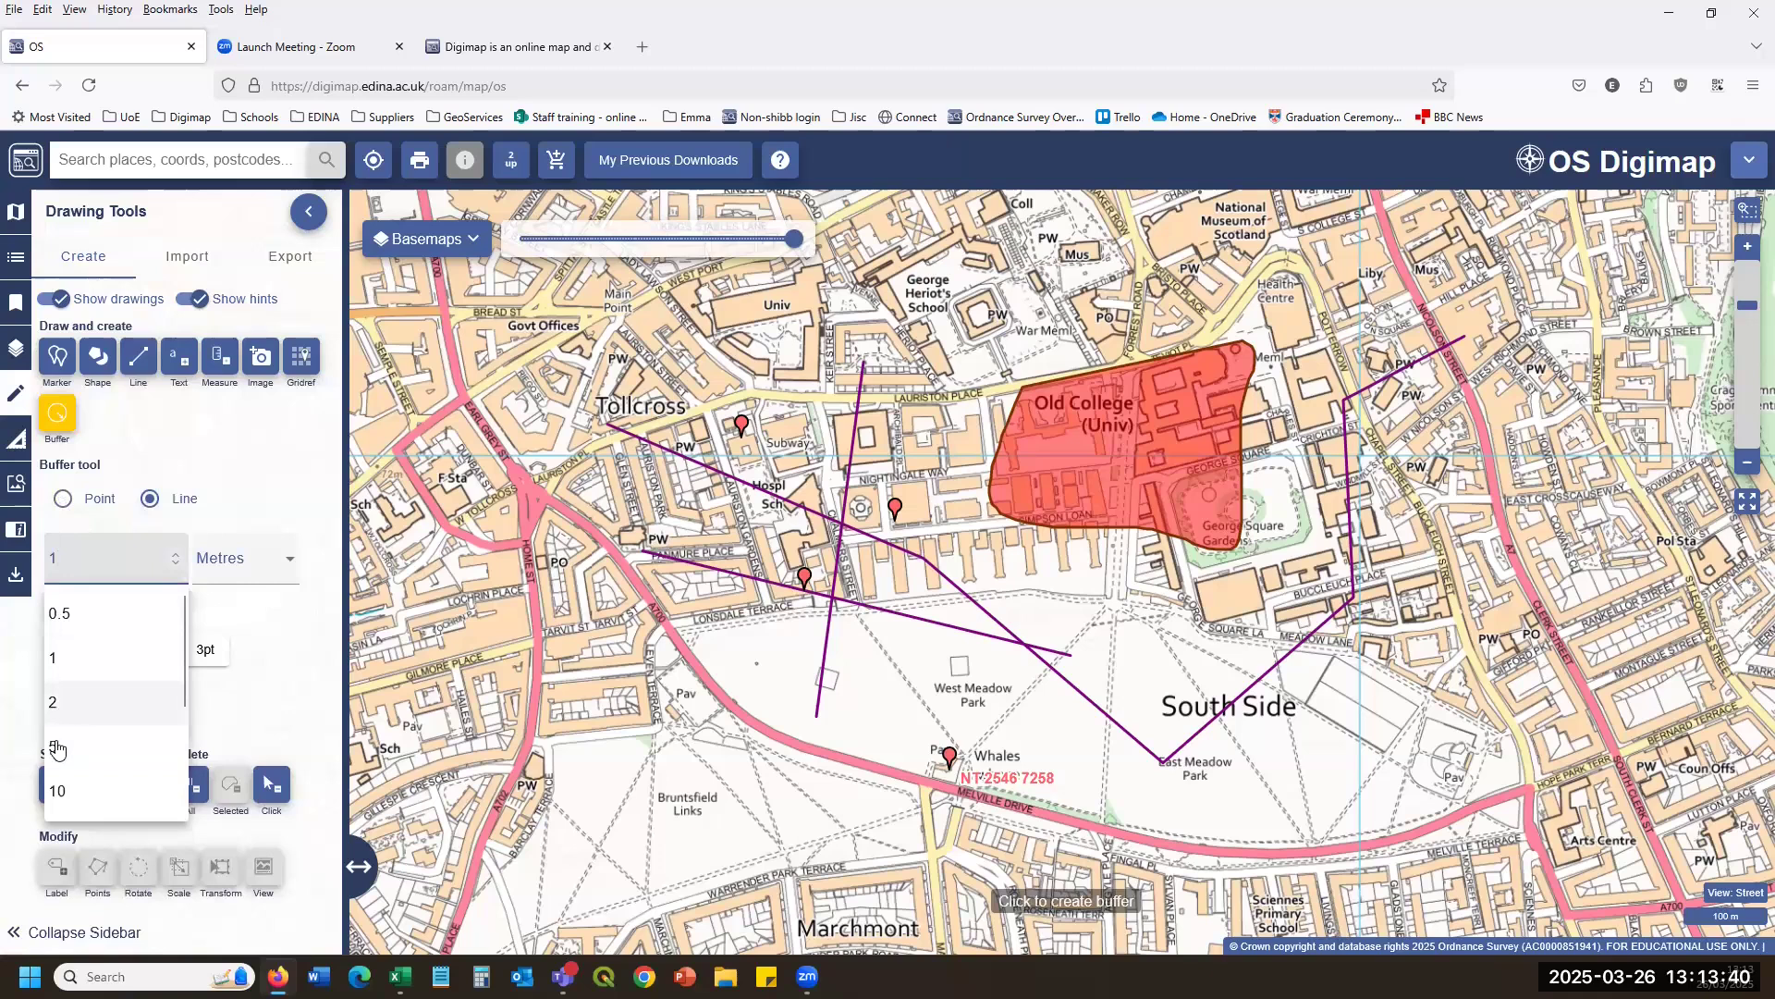
pyautogui.click(57, 791)
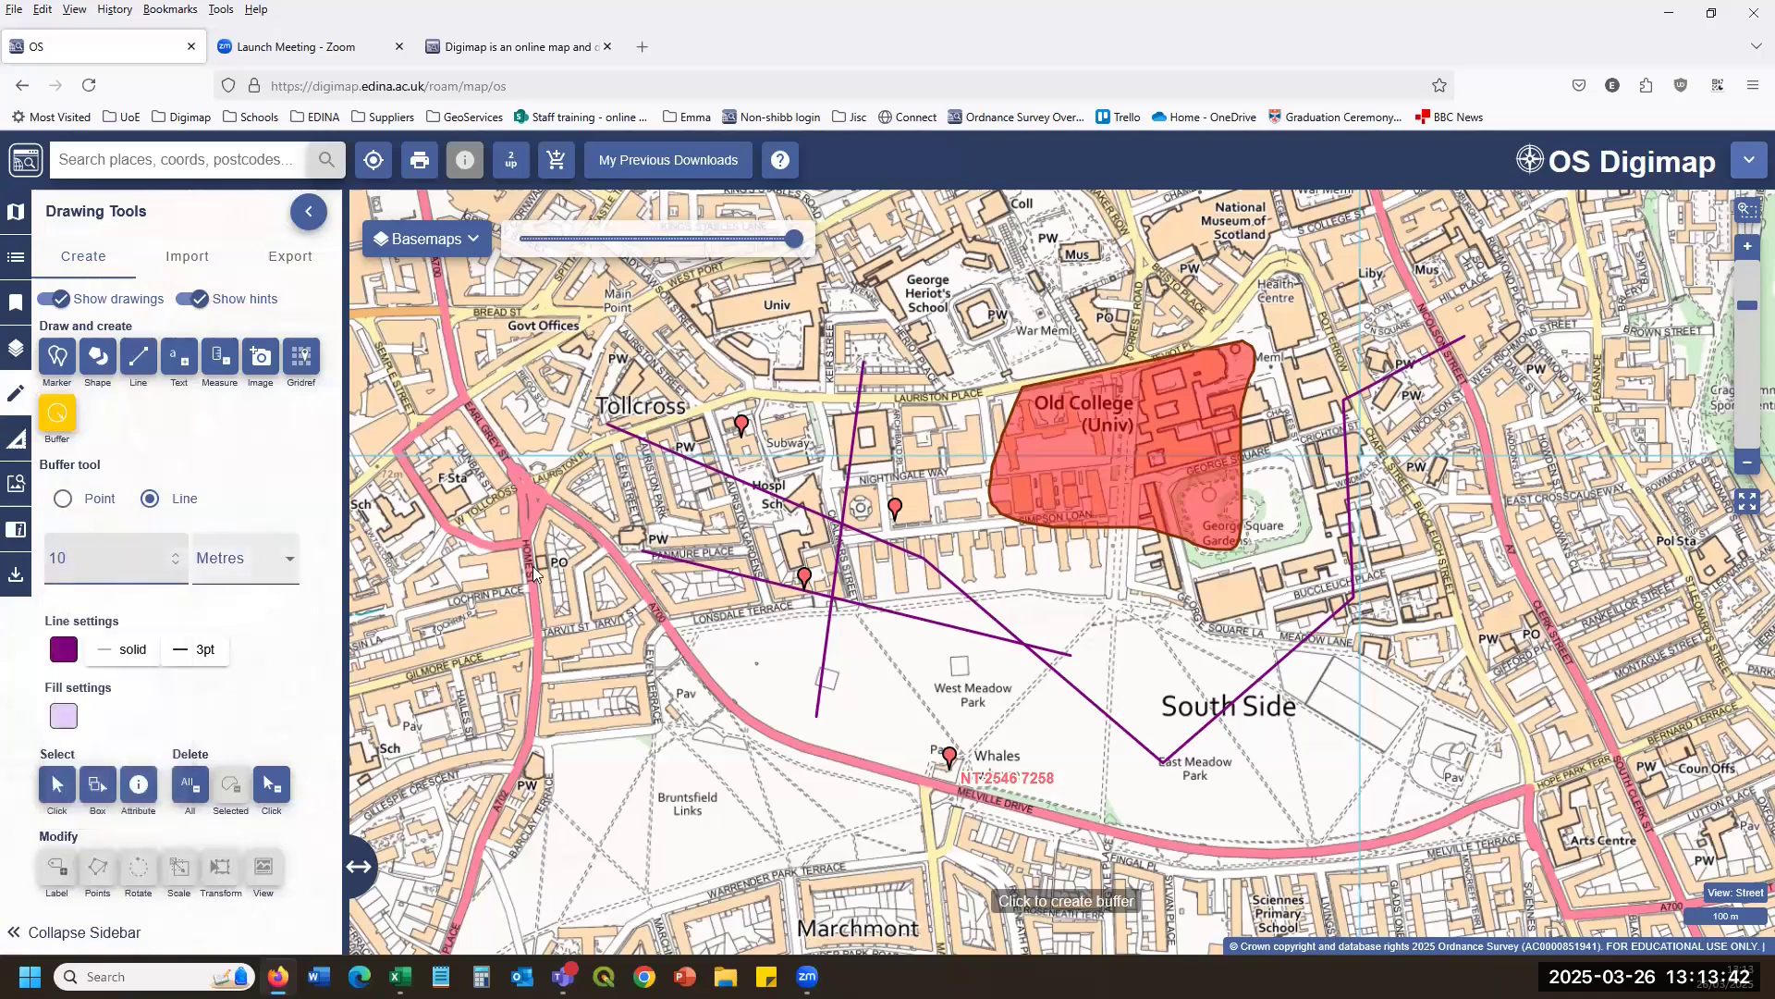
pyautogui.click(564, 503)
pyautogui.click(629, 564)
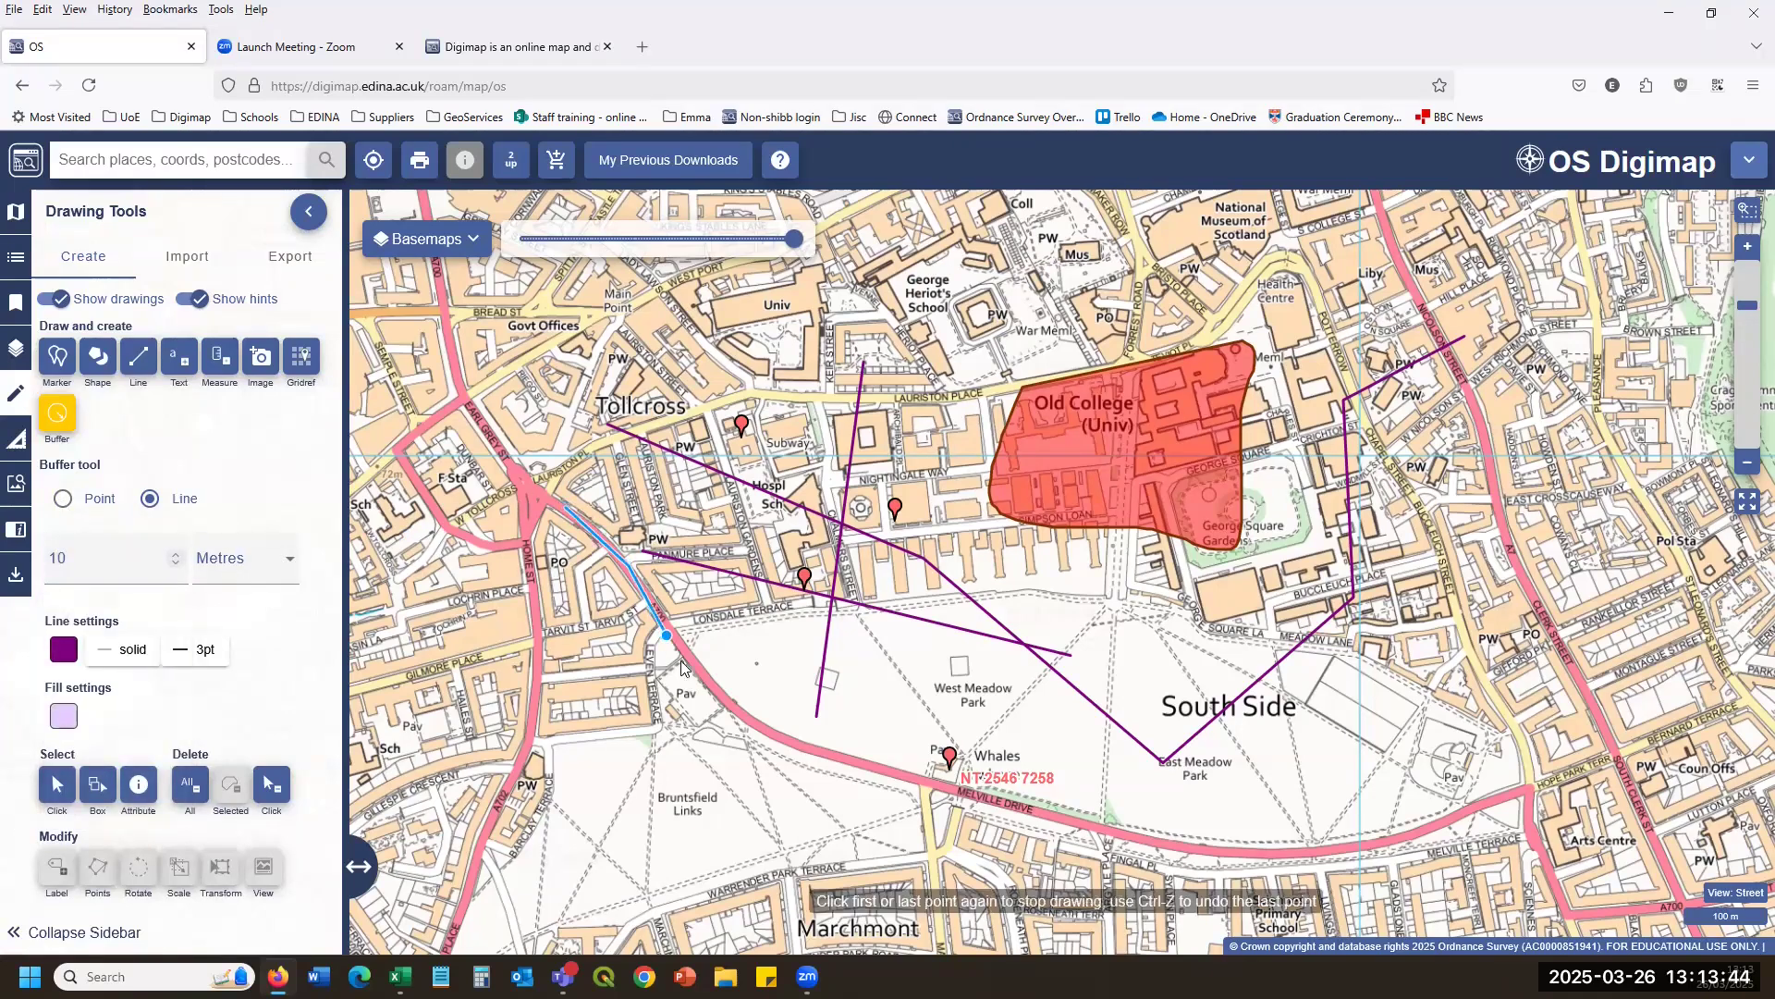
pyautogui.click(726, 707)
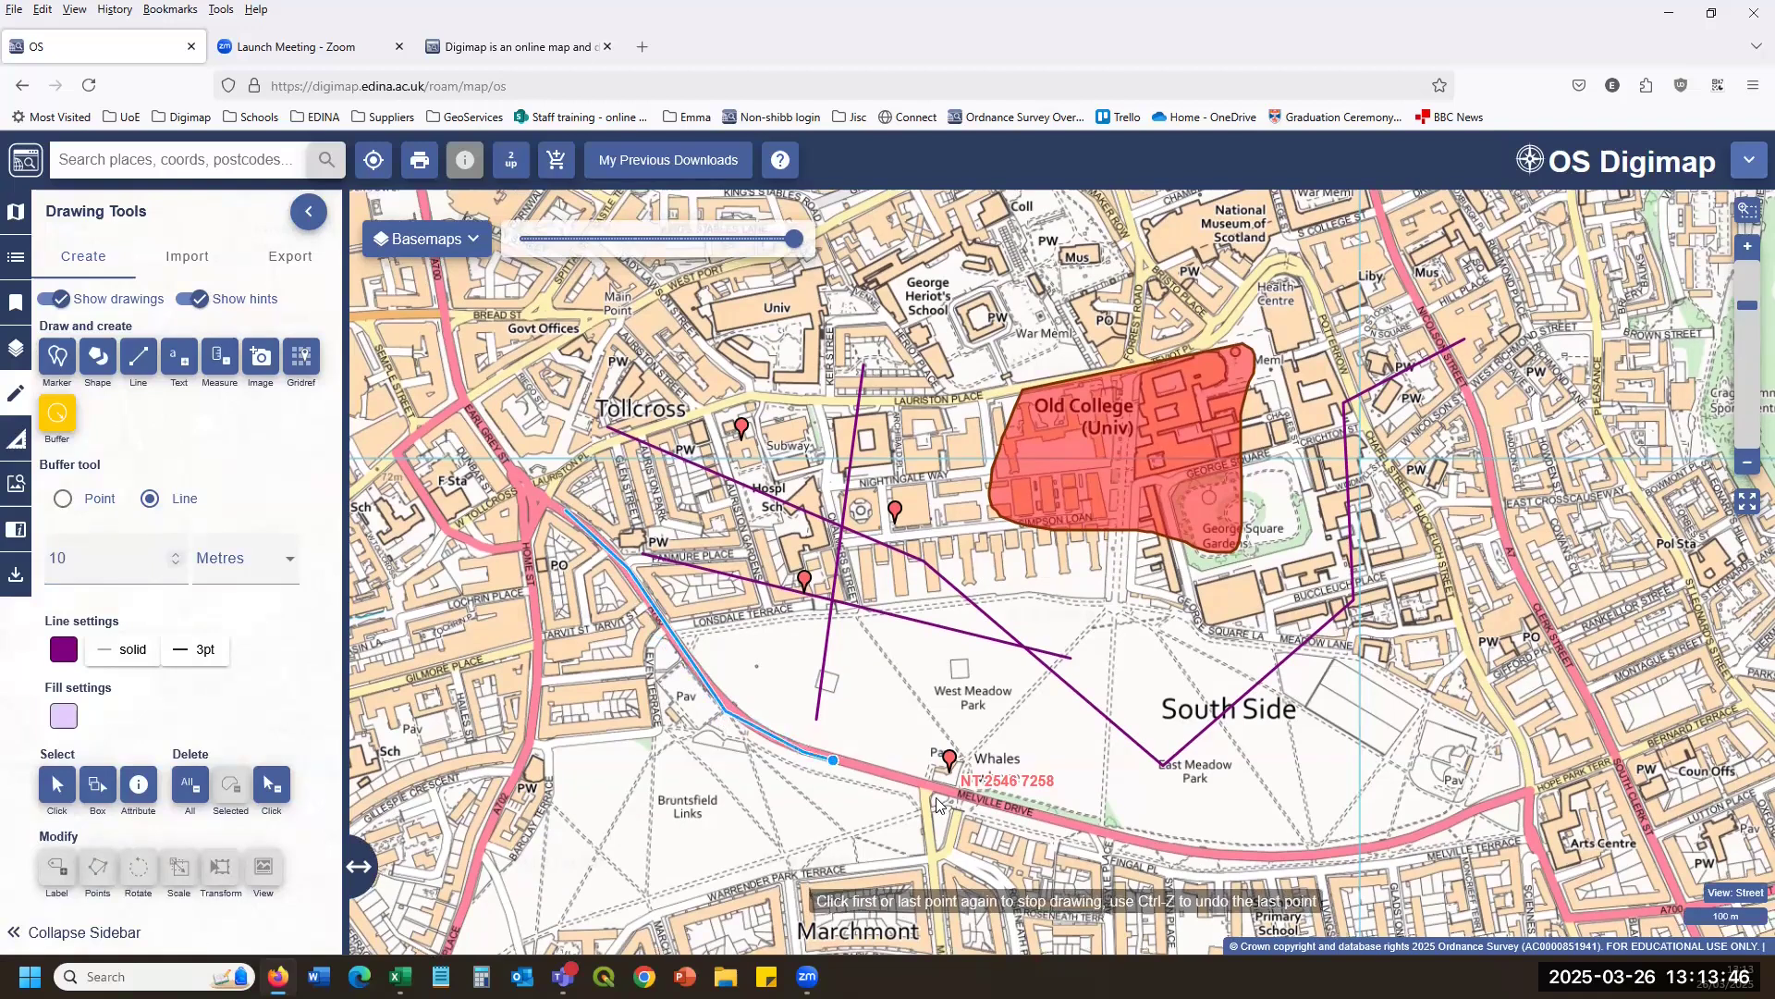
pyautogui.click(1079, 830)
pyautogui.click(1188, 856)
pyautogui.click(1387, 852)
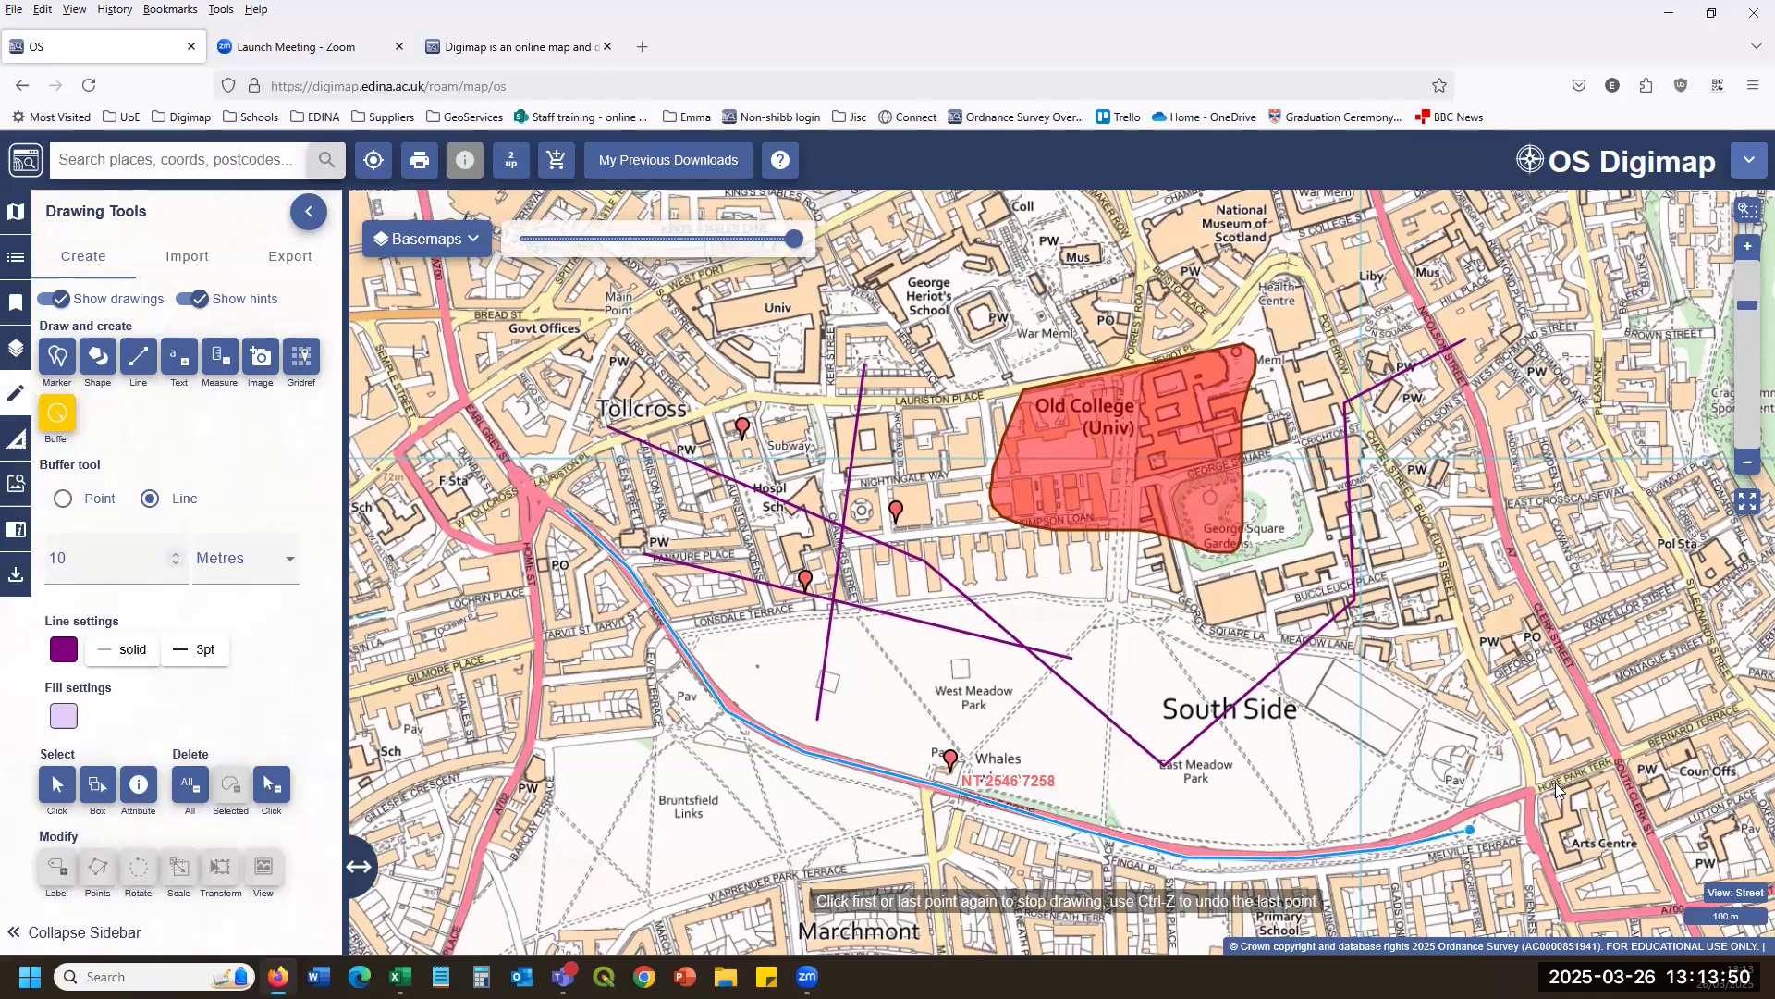
pyautogui.click(1532, 799)
pyautogui.click(1532, 799)
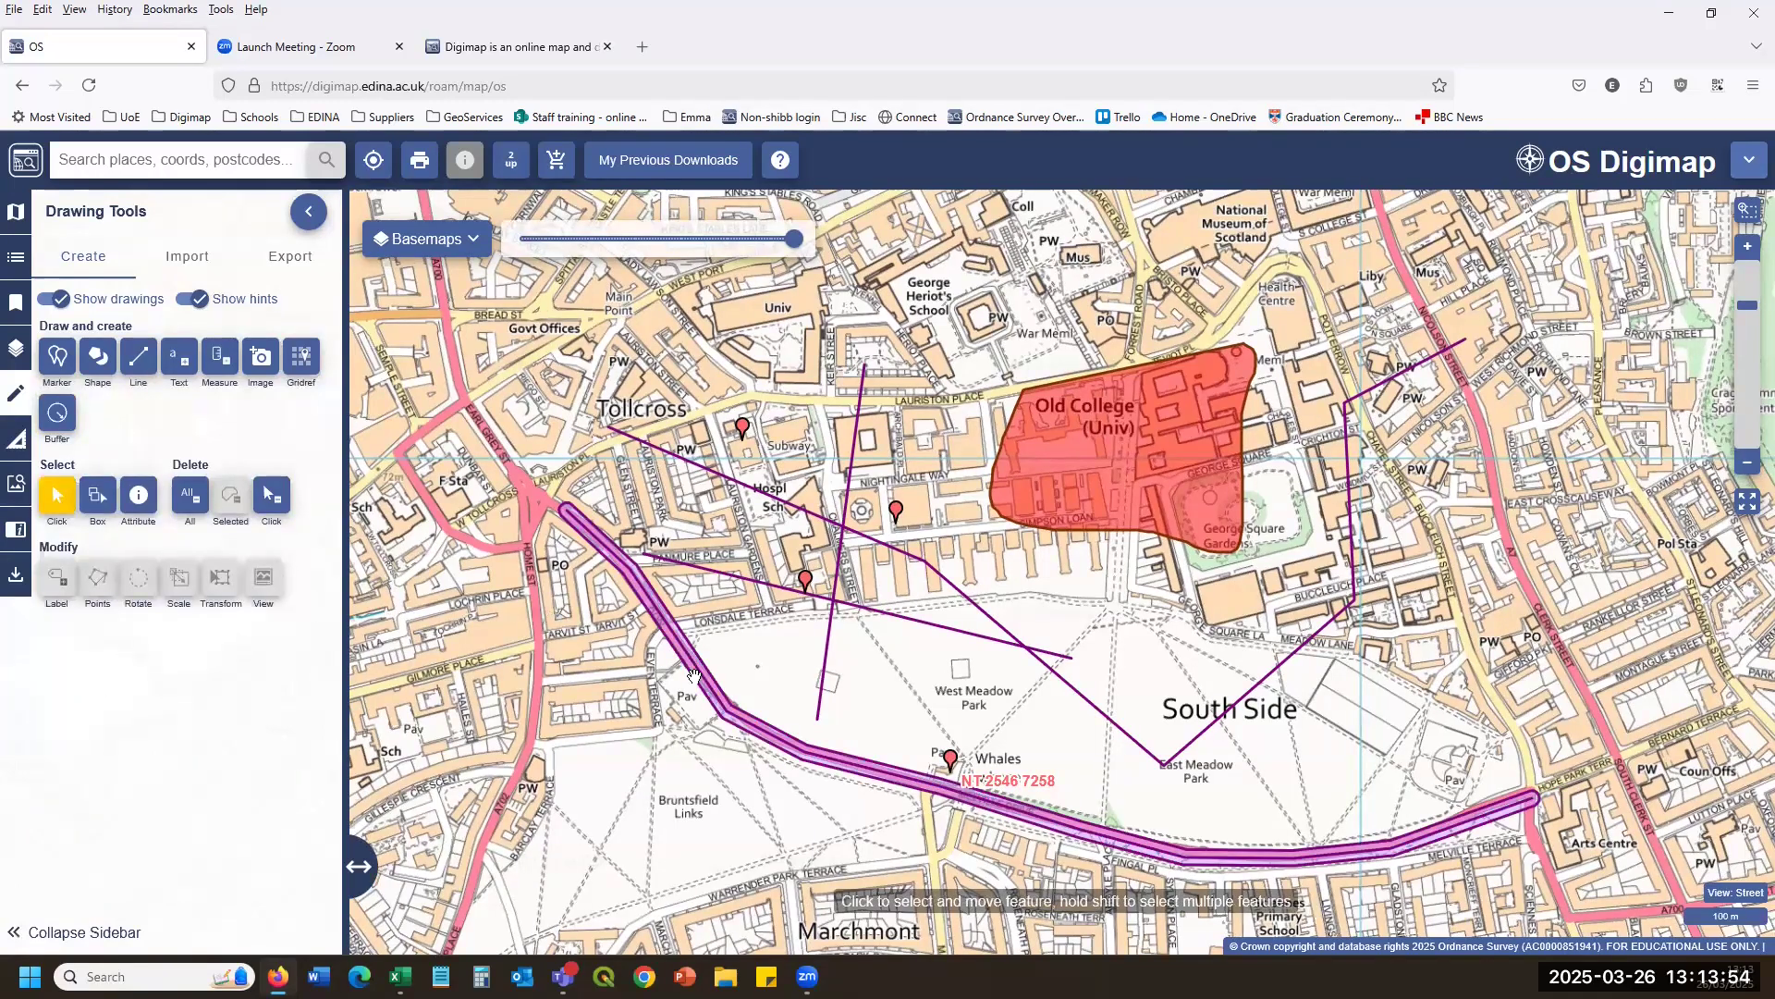
# Place a 10-metre circular point buffer in West Meadow Park.
pyautogui.scroll(2, 693, 676)
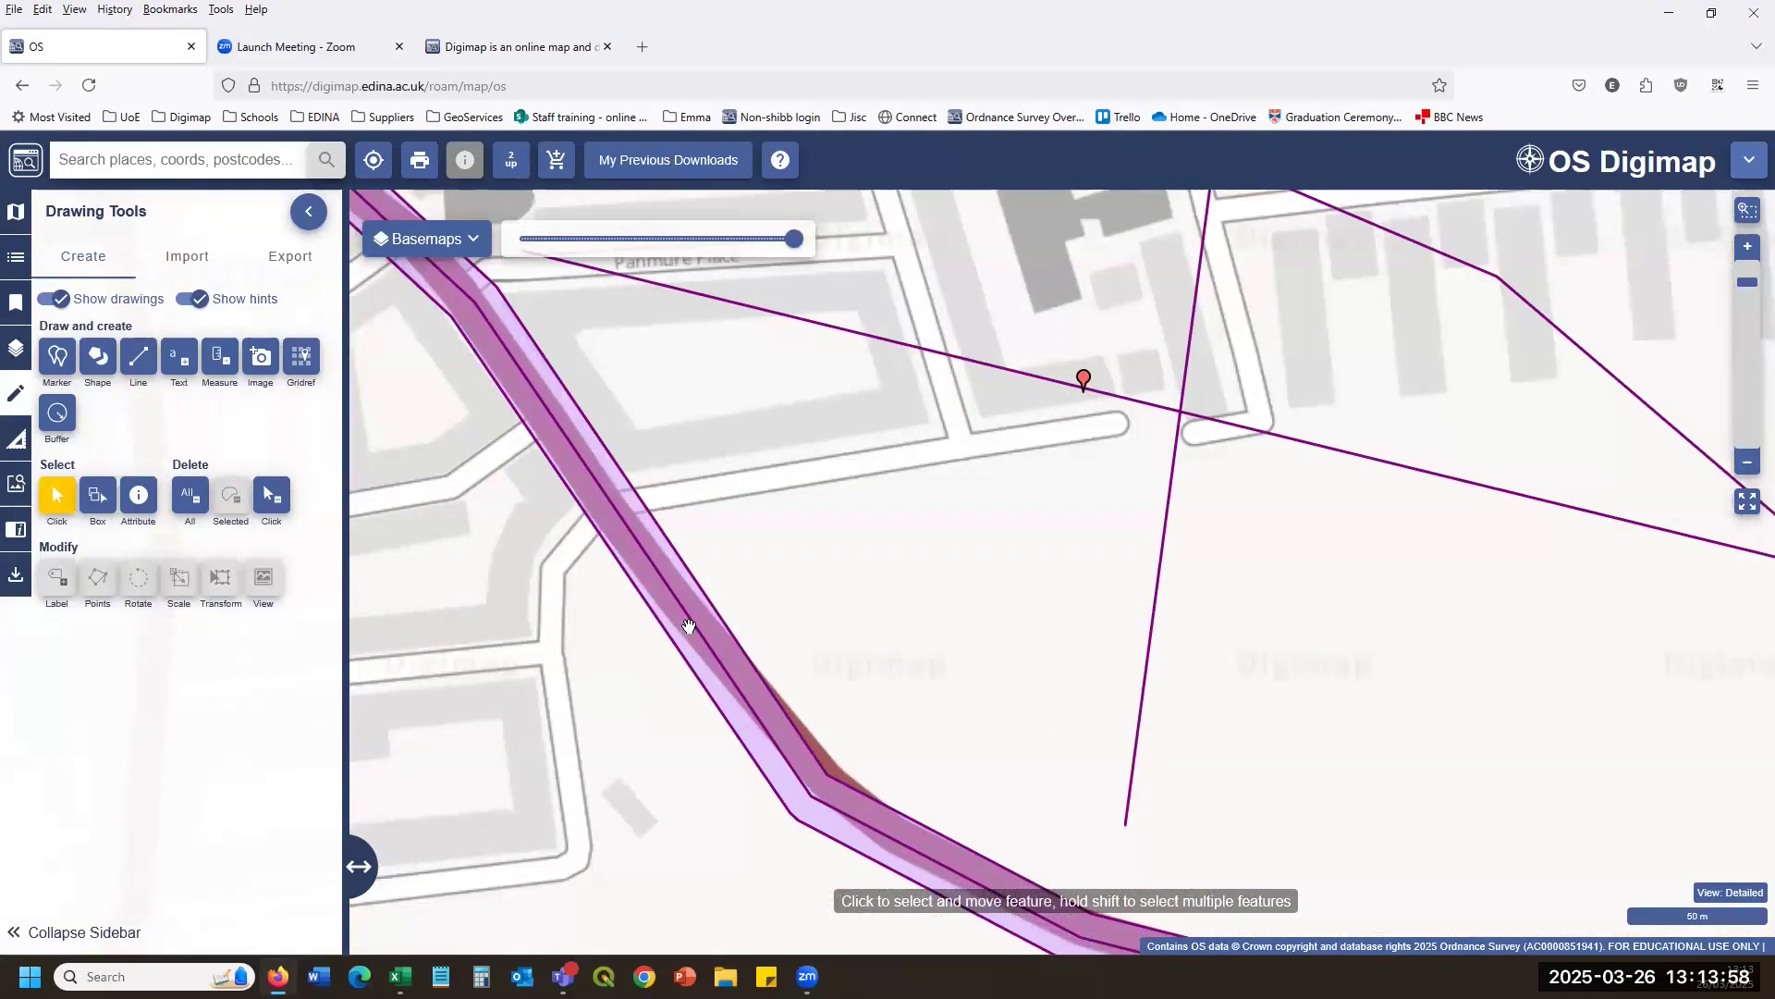
pyautogui.scroll(-2, 689, 626)
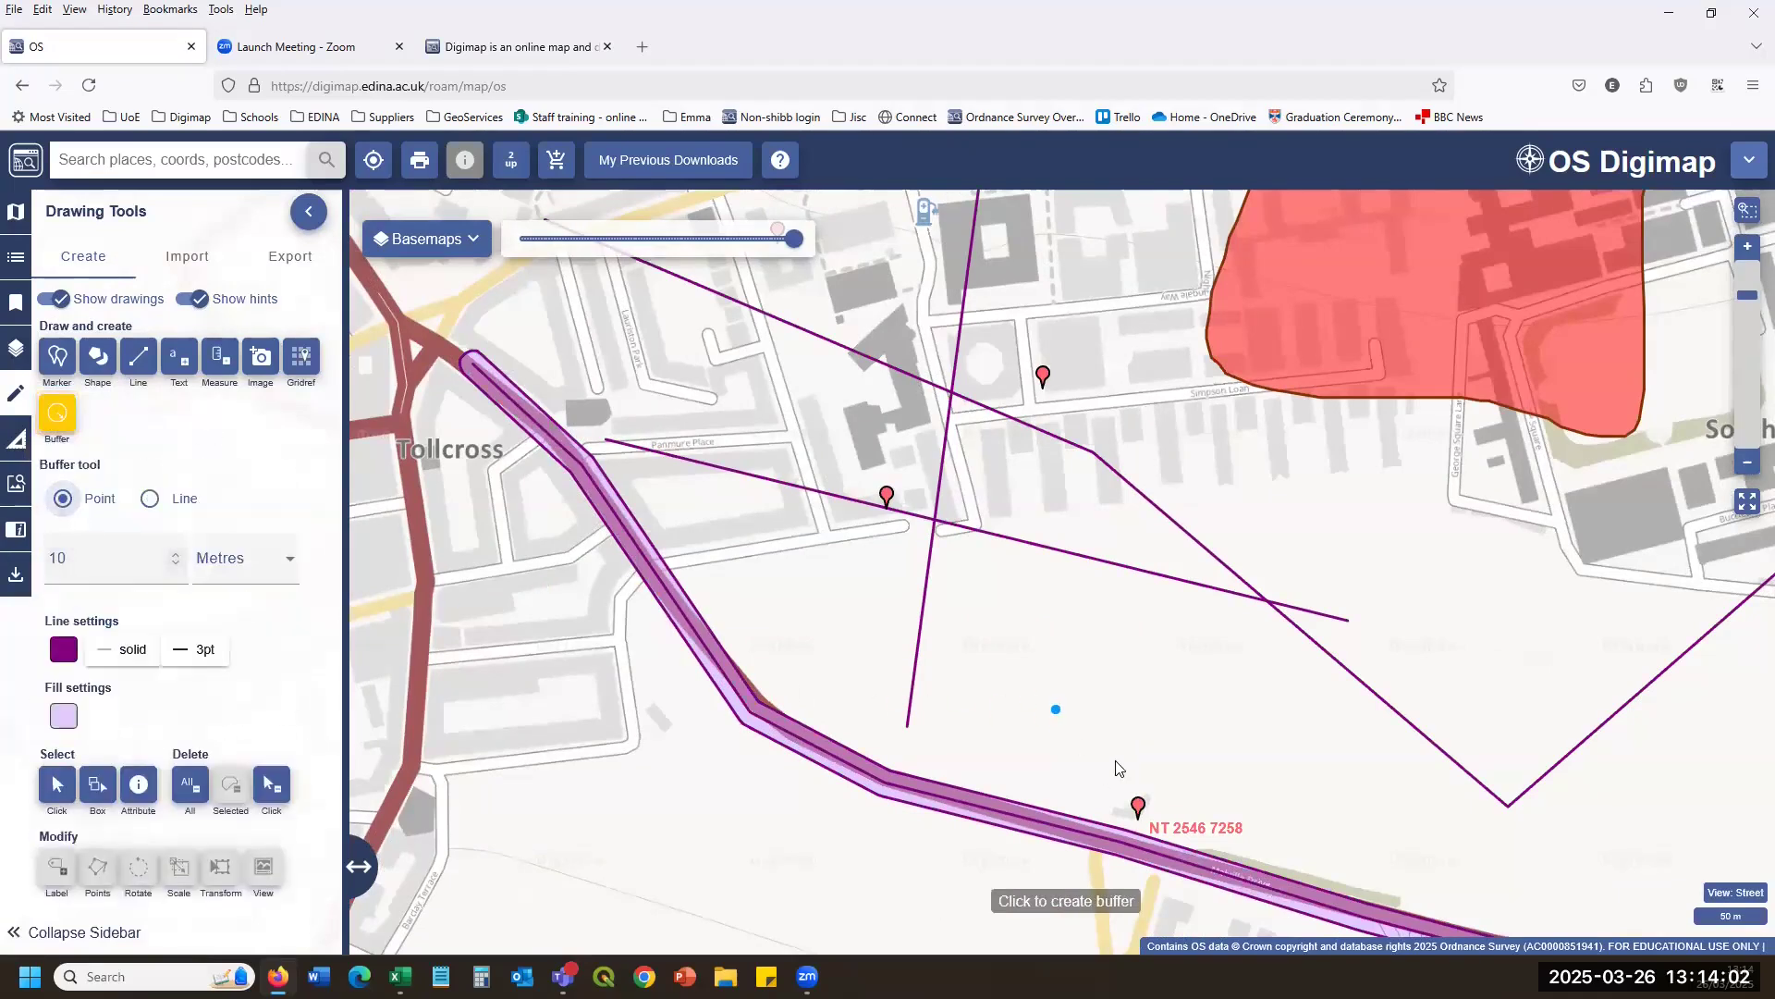
pyautogui.click(1130, 707)
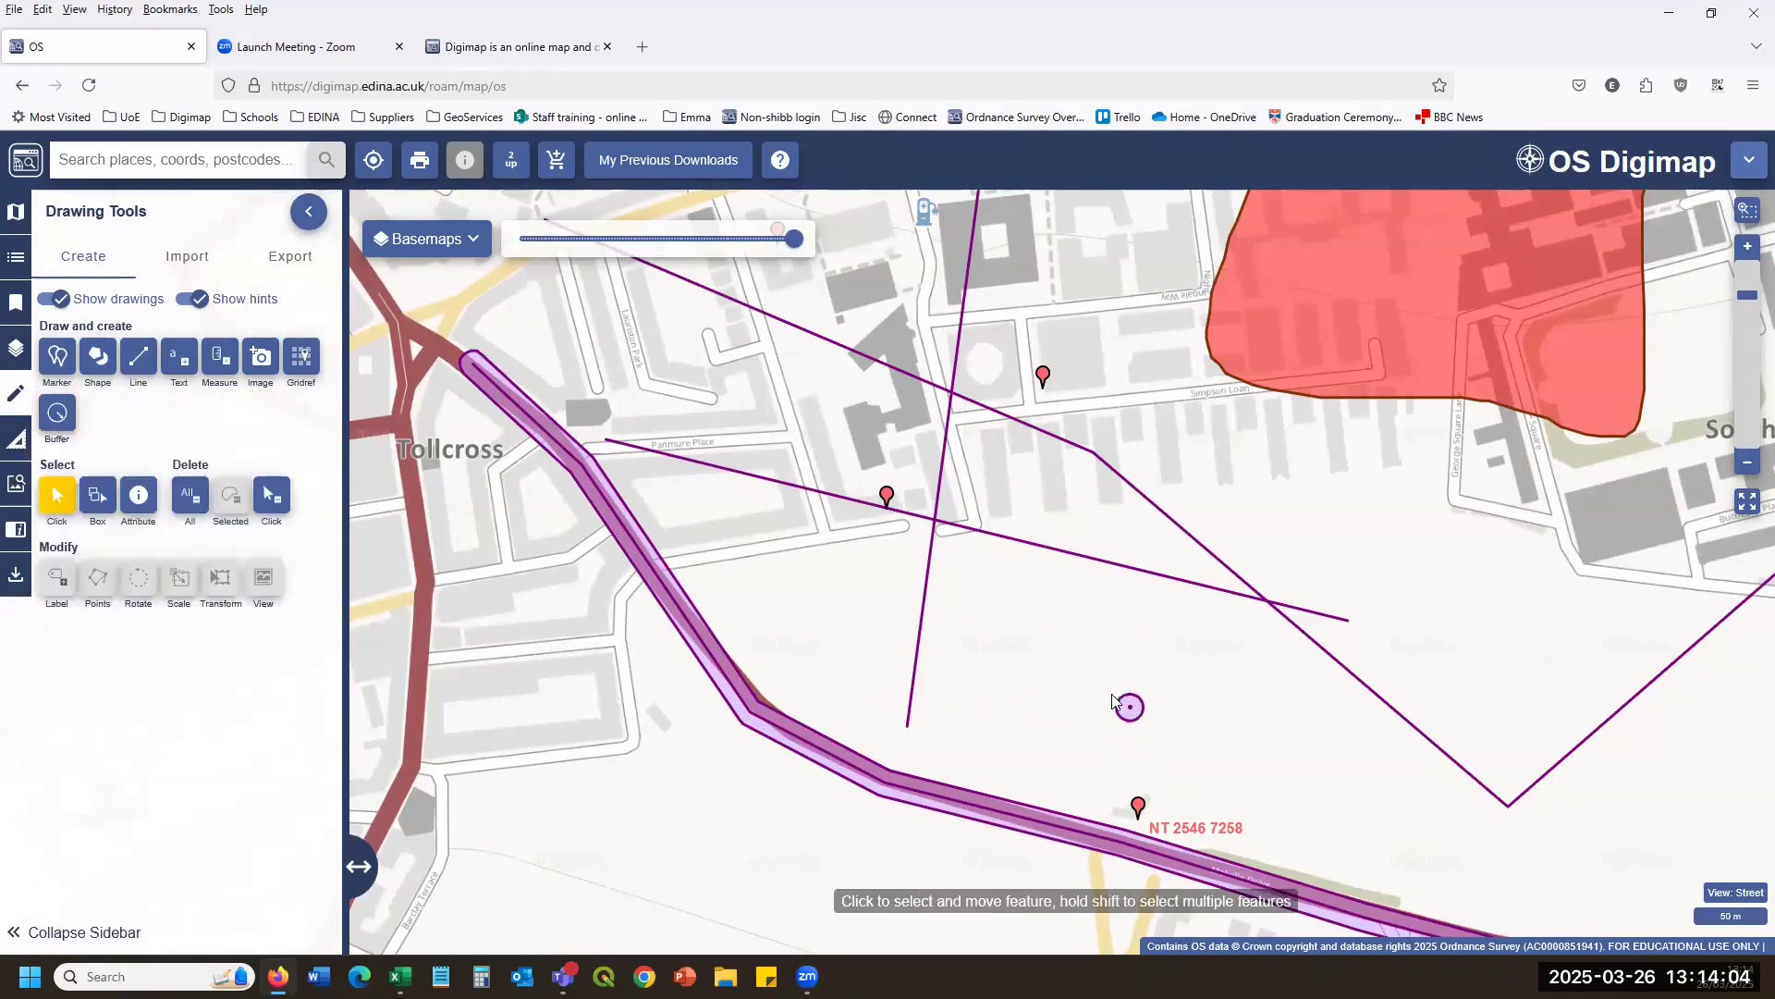
pyautogui.scroll(2, 1113, 700)
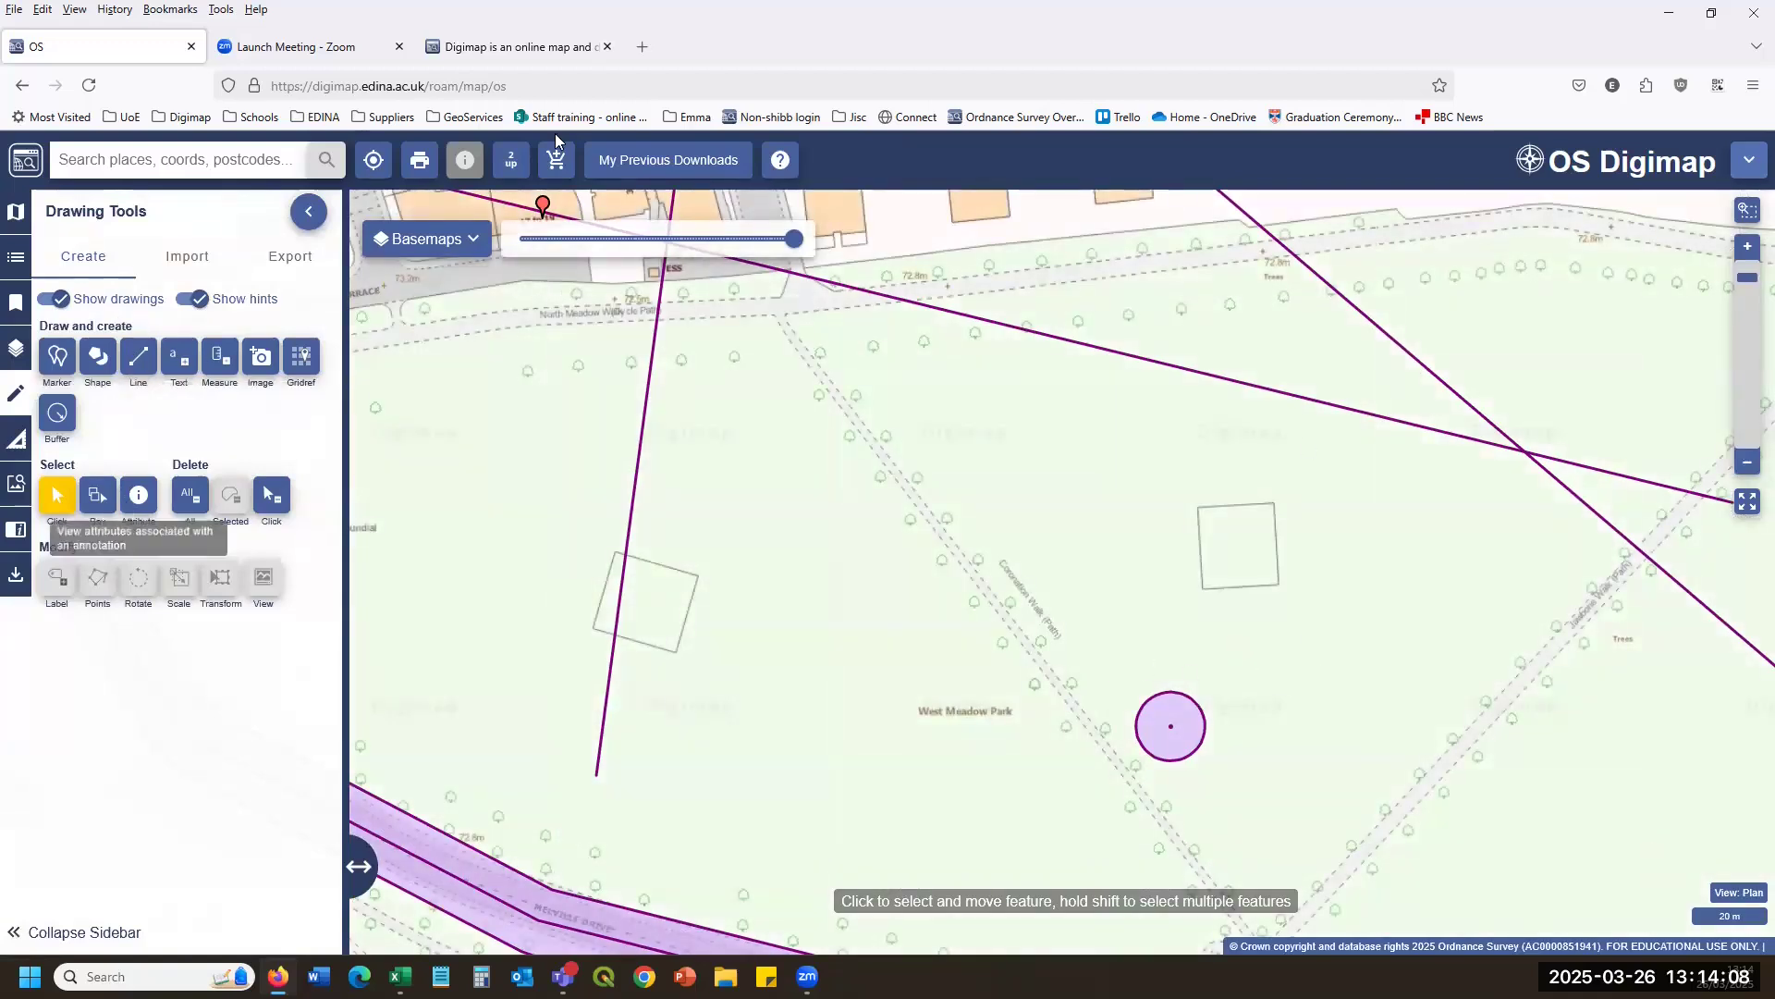
pyautogui.scroll(-2, 1080, 462)
pyautogui.scroll(-2, 1080, 462)
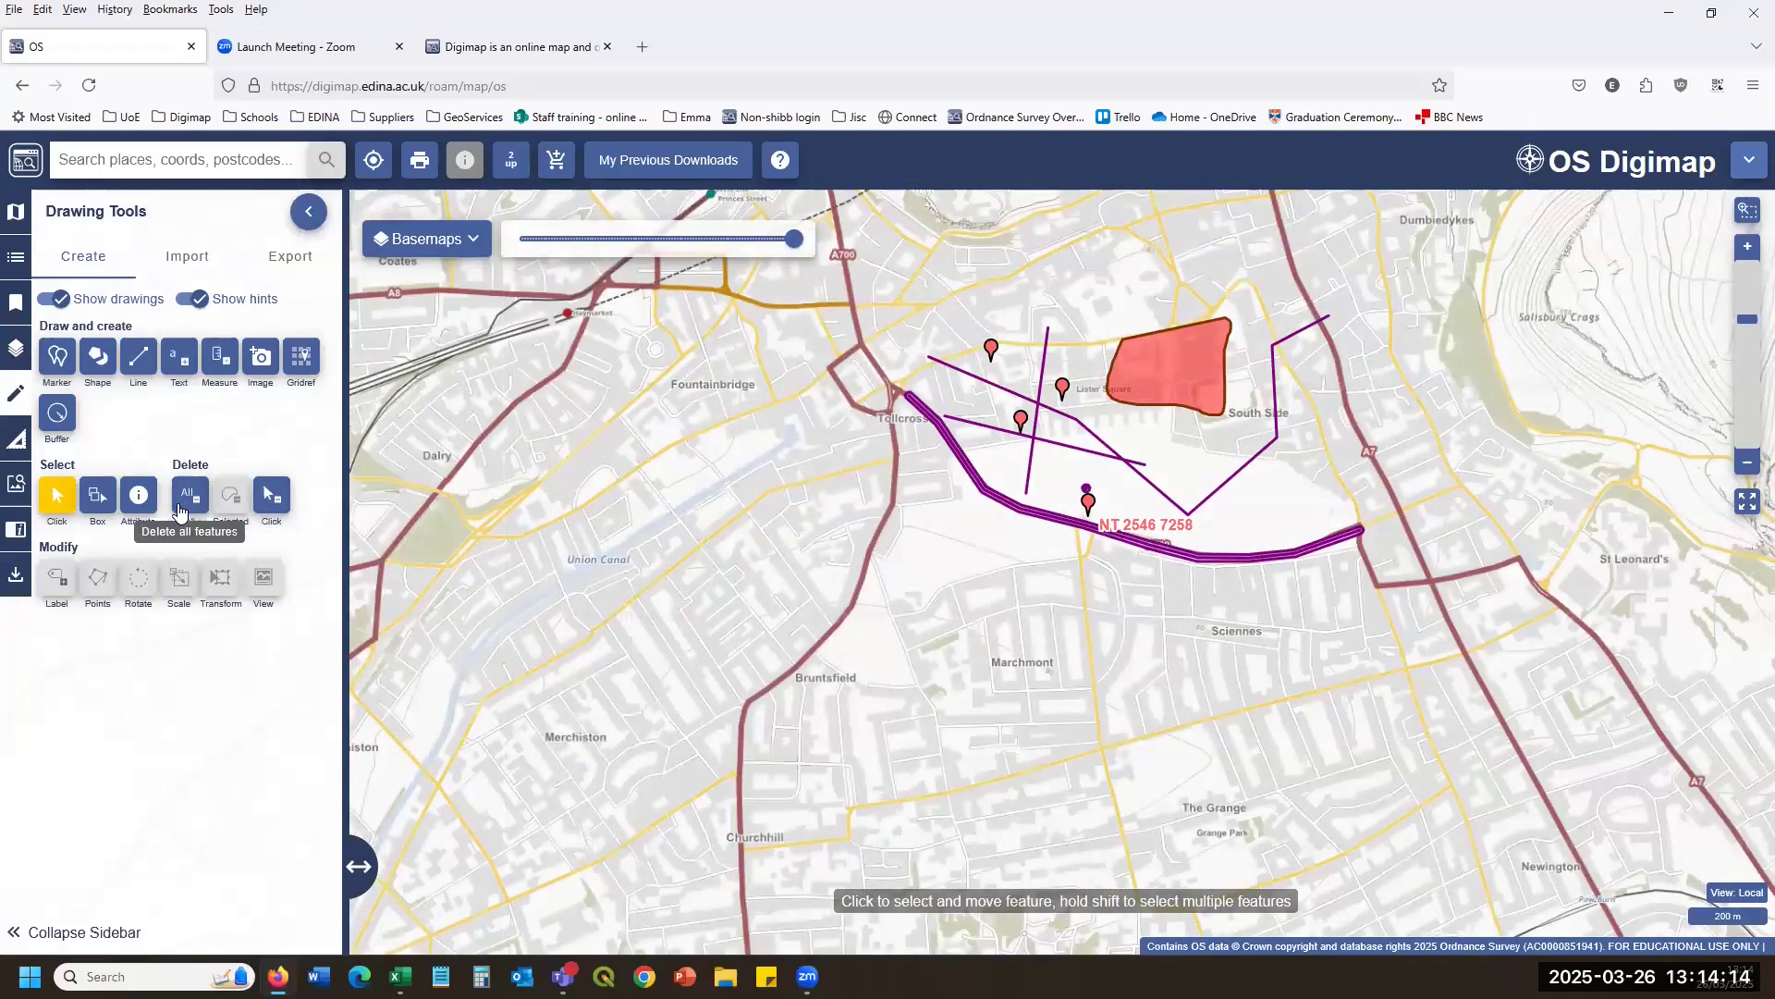
# Delete the NT 2546 7258 grid reference marker.
pyautogui.click(266, 490)
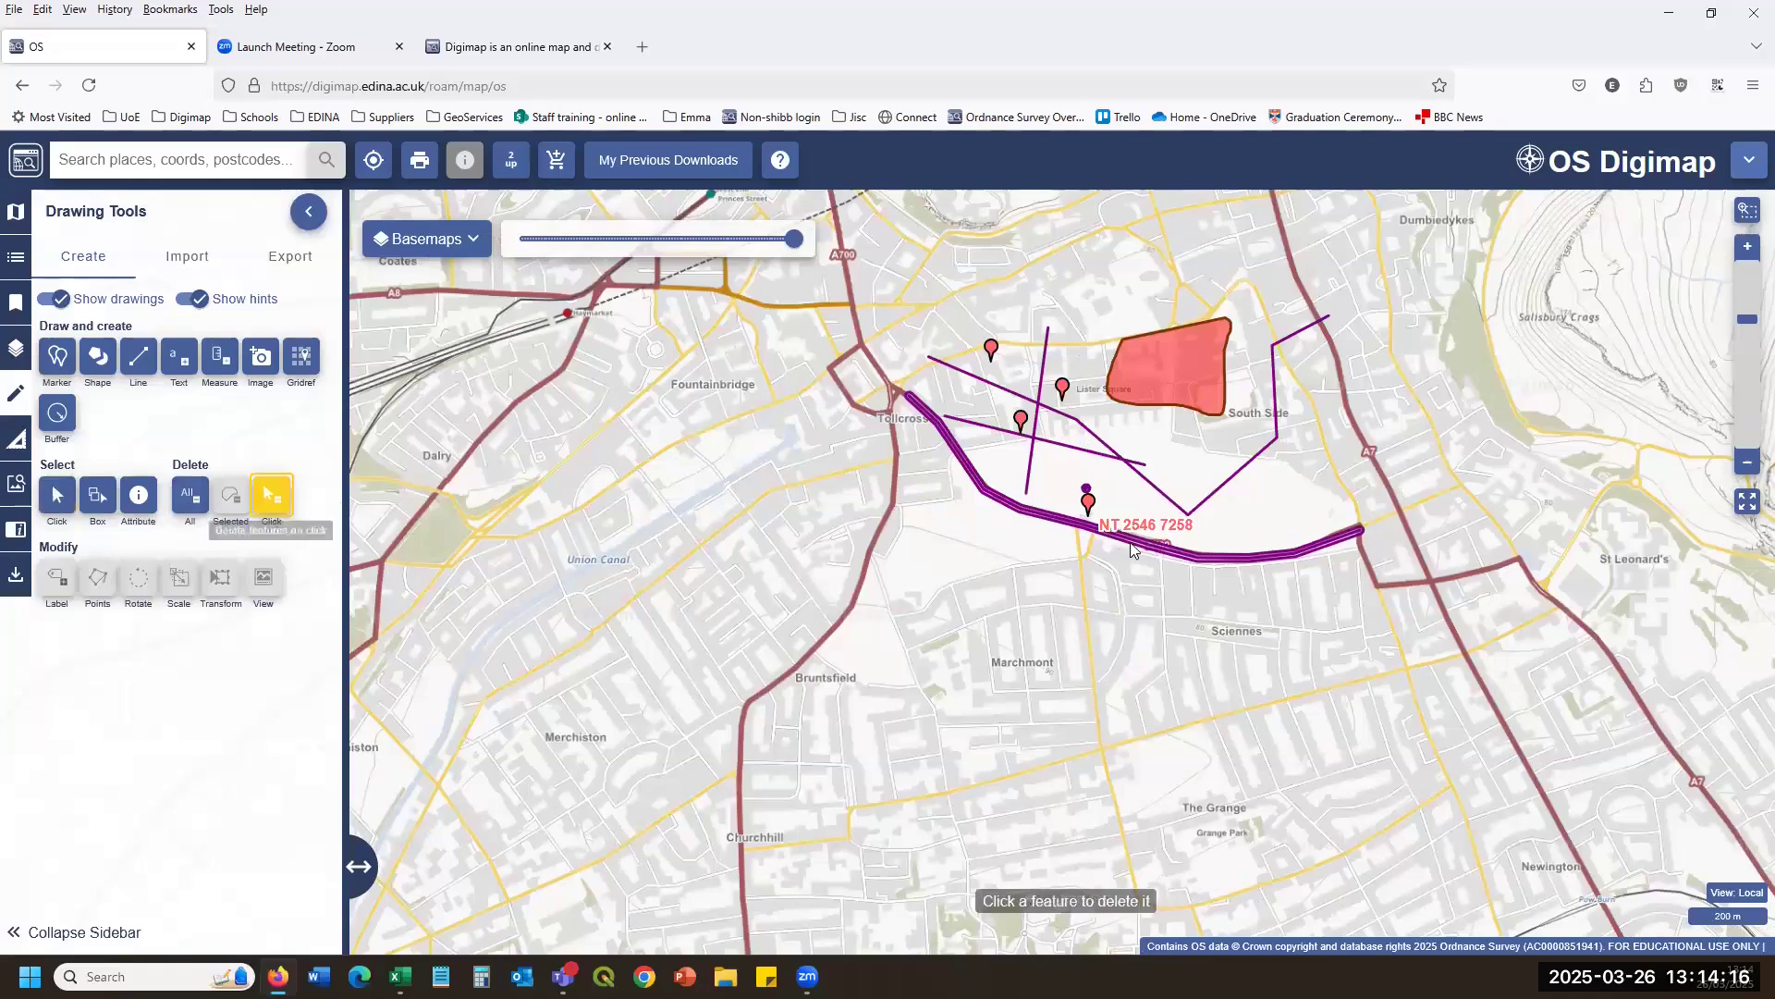
pyautogui.click(1089, 502)
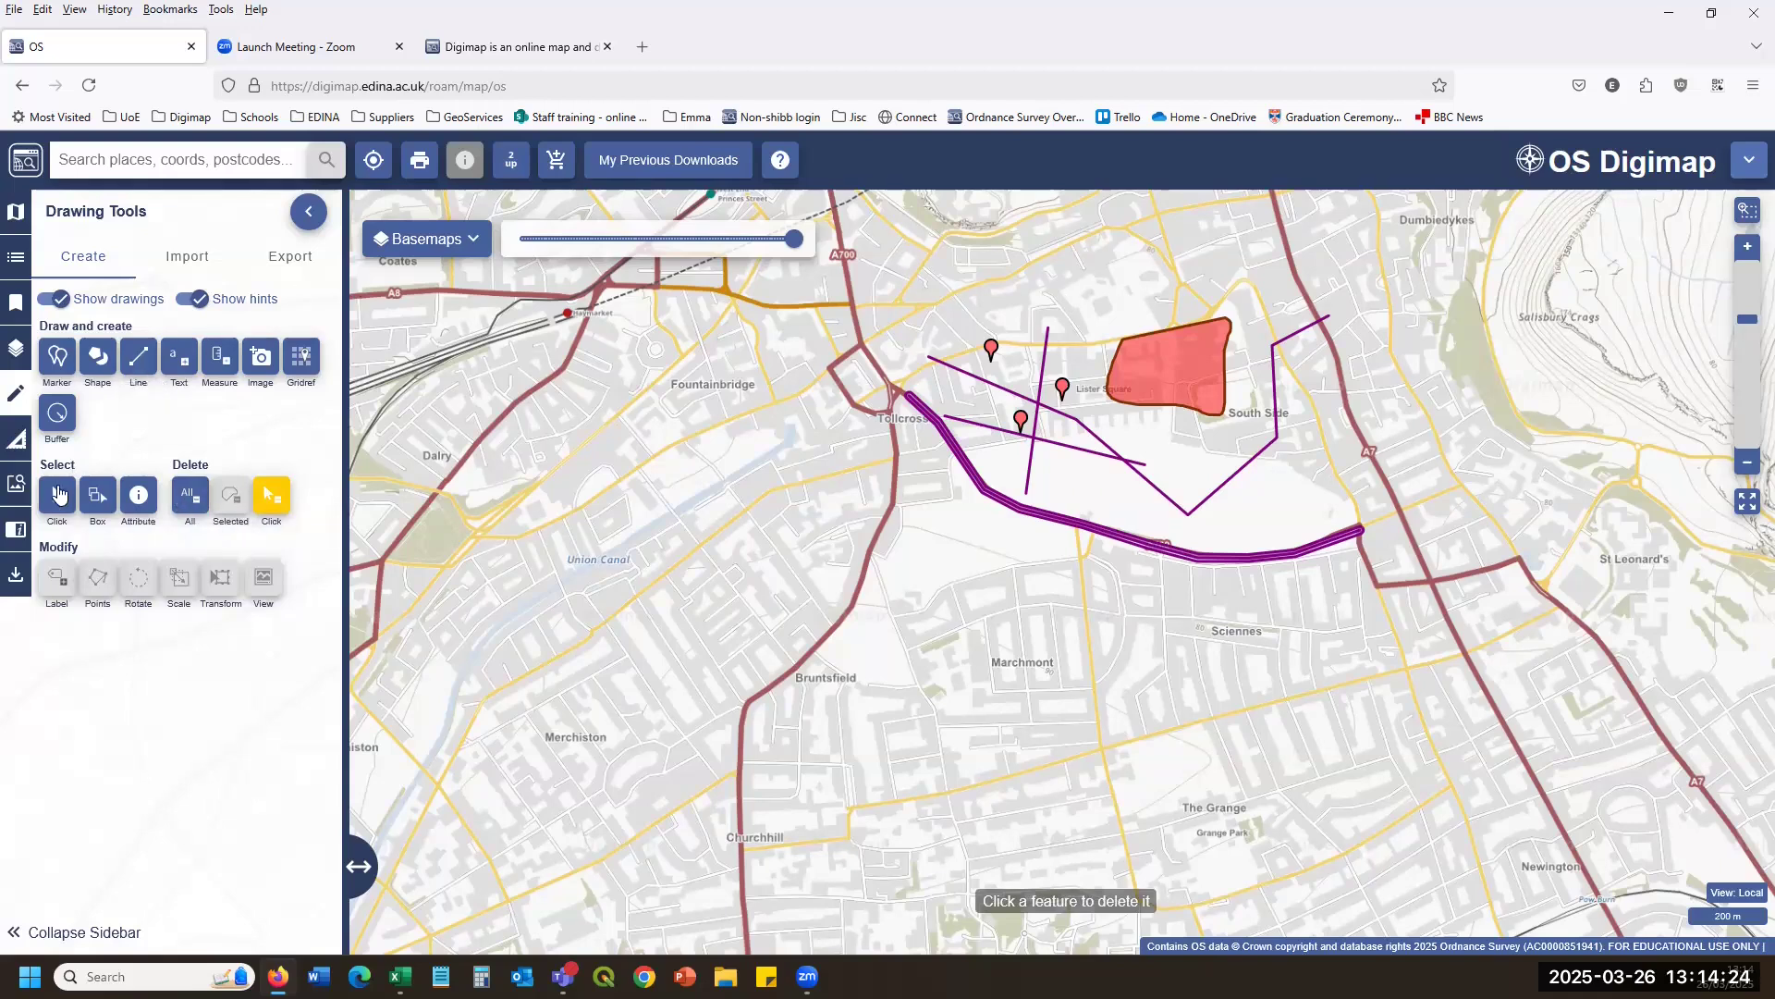
pyautogui.click(57, 494)
# Clear all remaining drawings from the map, confirming Delete all drawings.
pyautogui.moveTo(1228, 637); pyautogui.dragTo(826, 266)
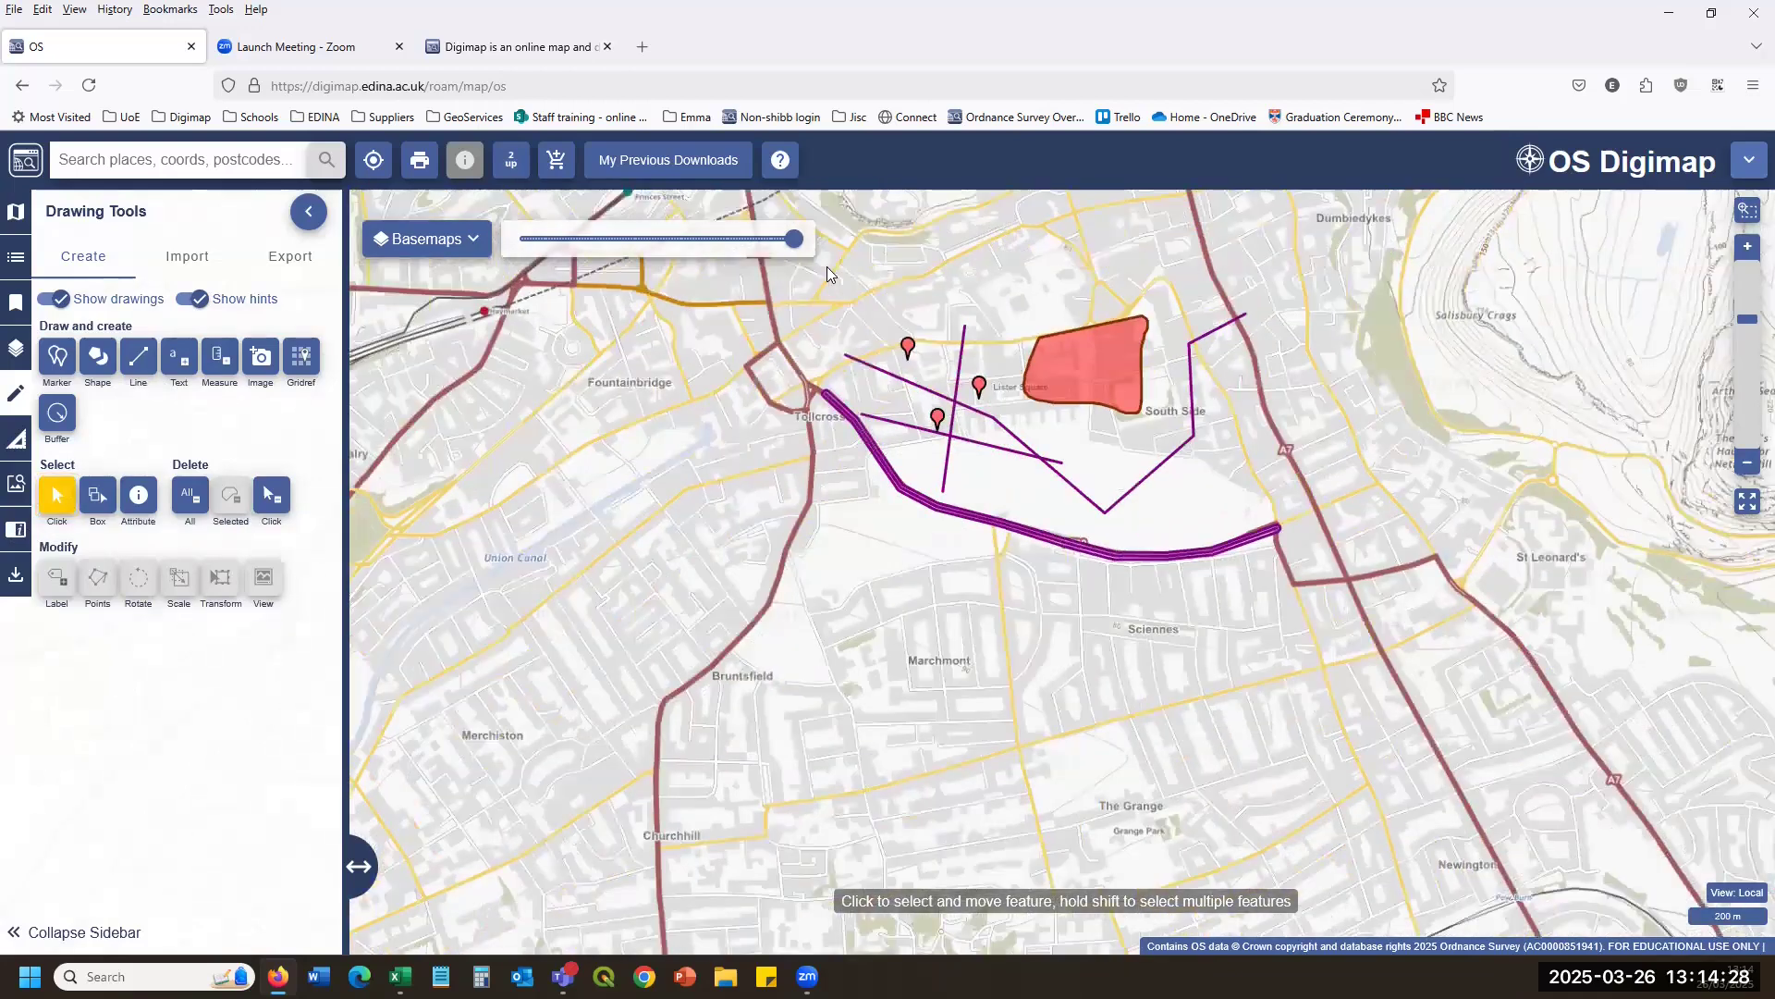
pyautogui.click(189, 497)
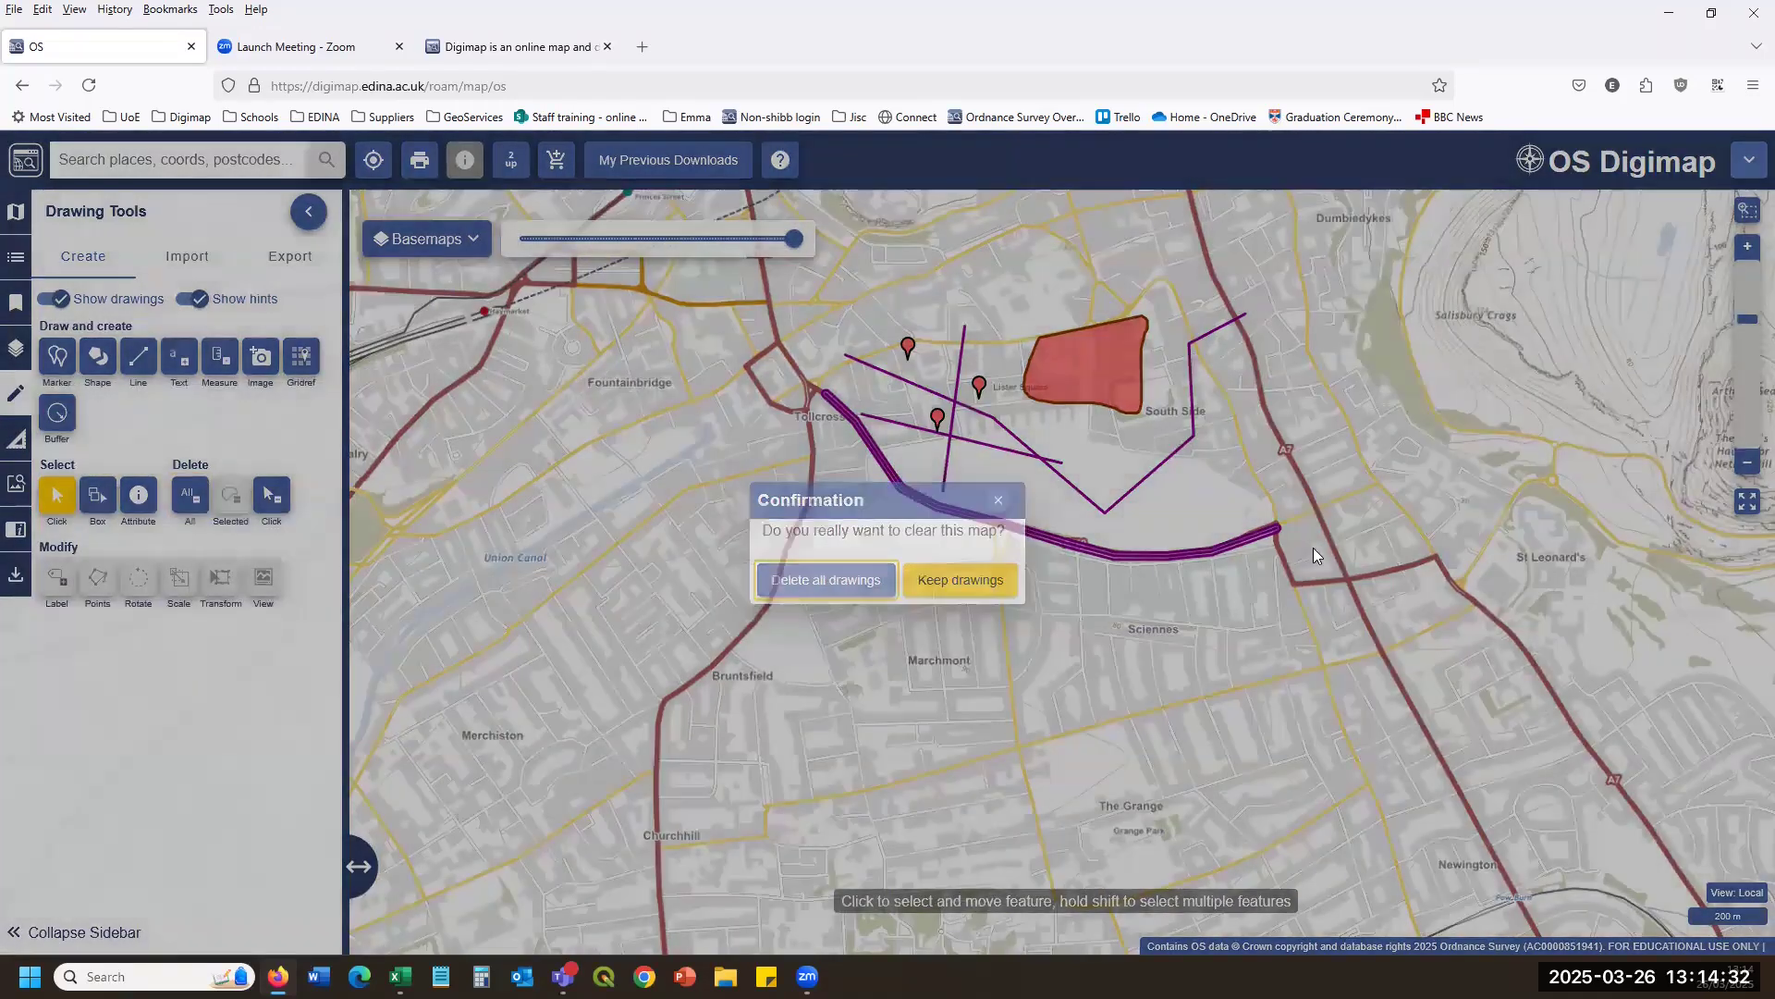
pyautogui.press('Return')
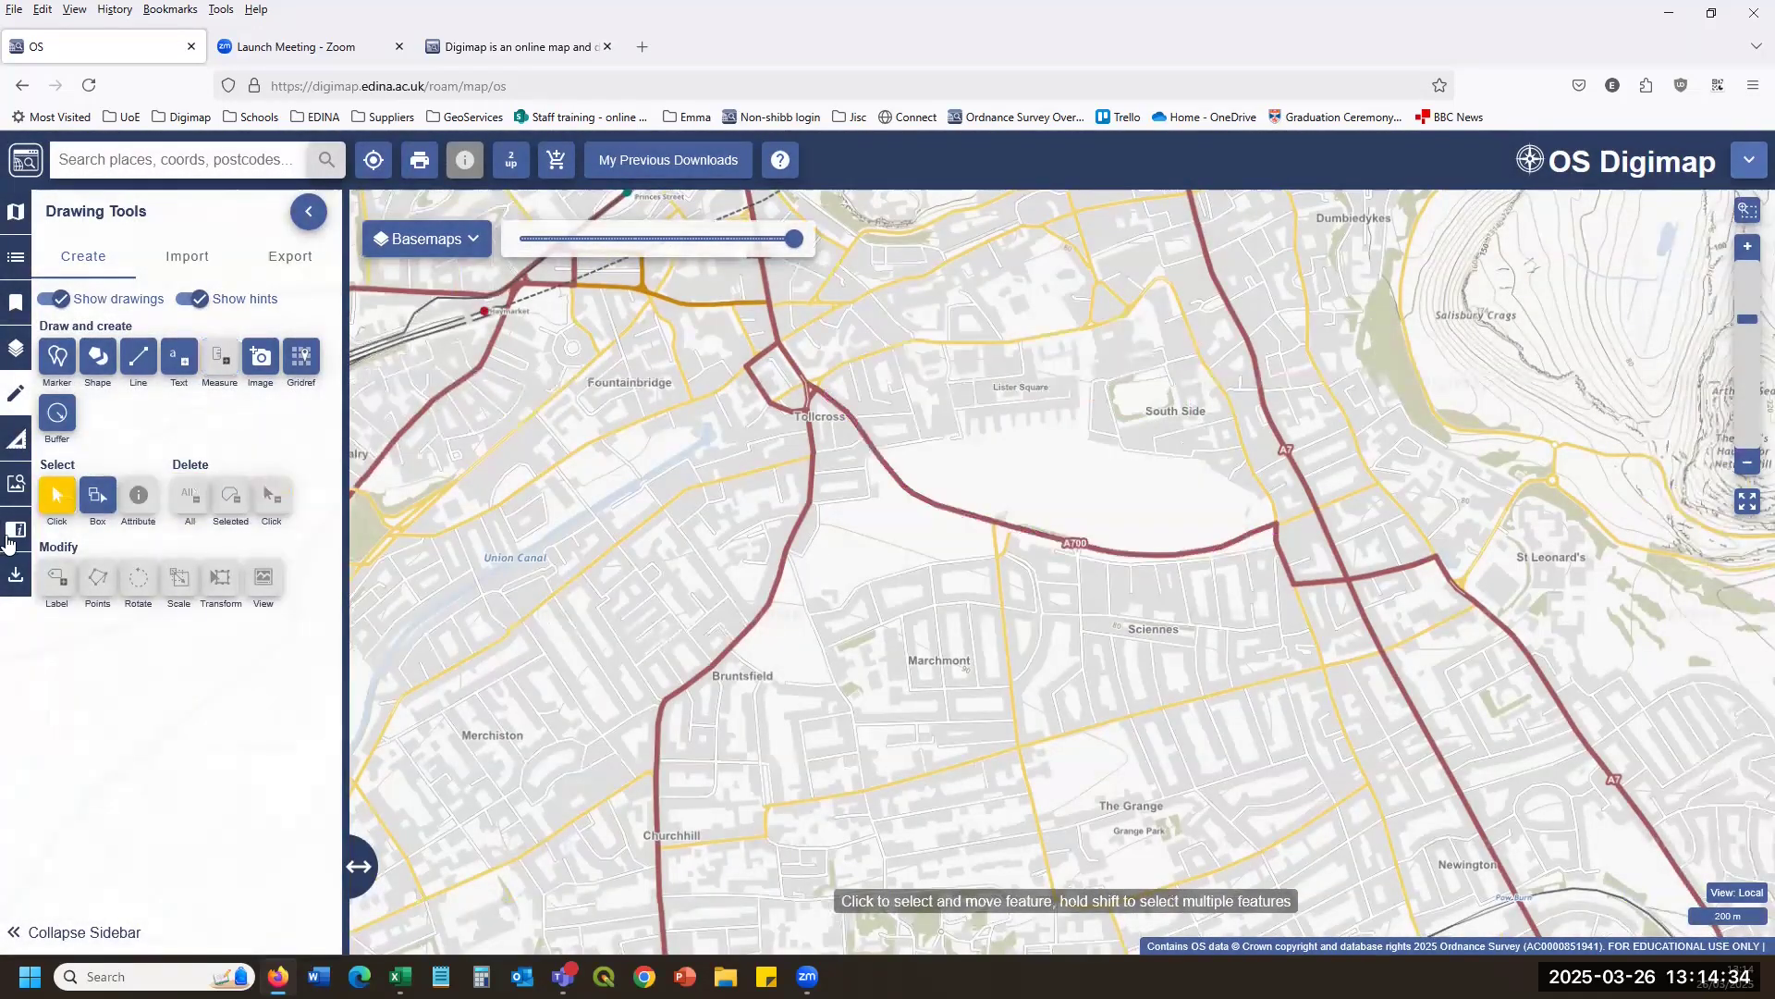
pyautogui.click(17, 440)
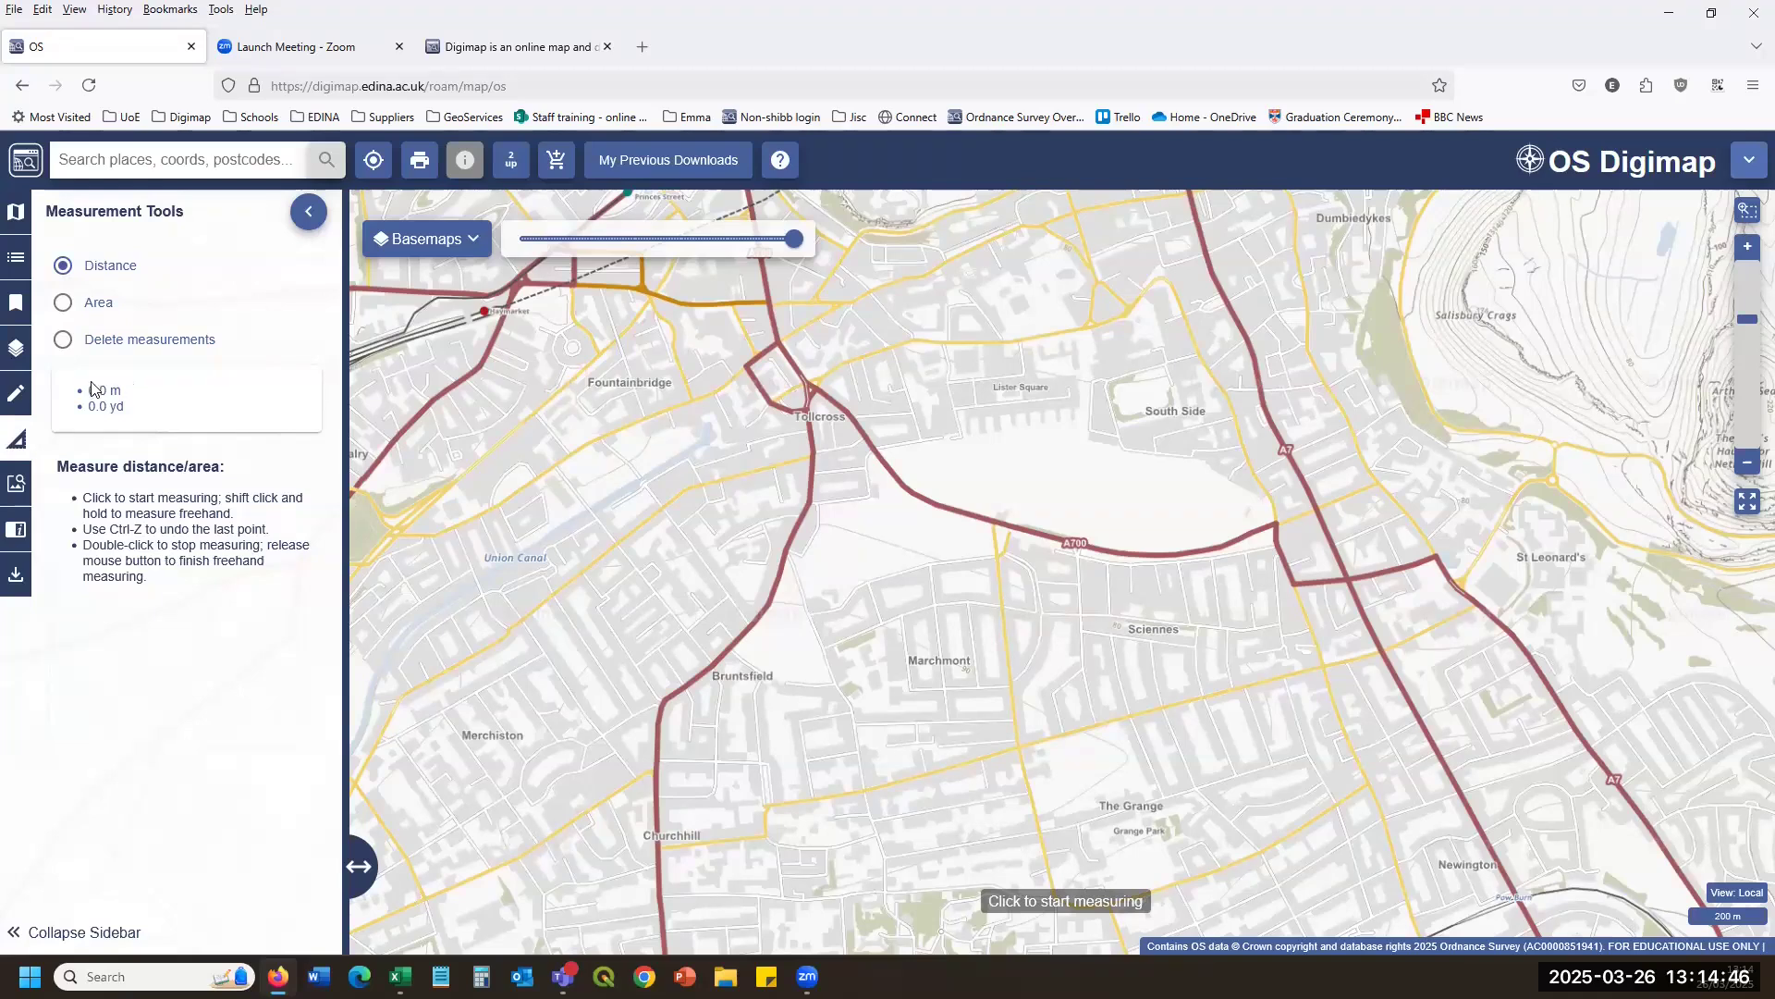
# Measure a distance eastward from the Union Canal.
pyautogui.click(20, 408)
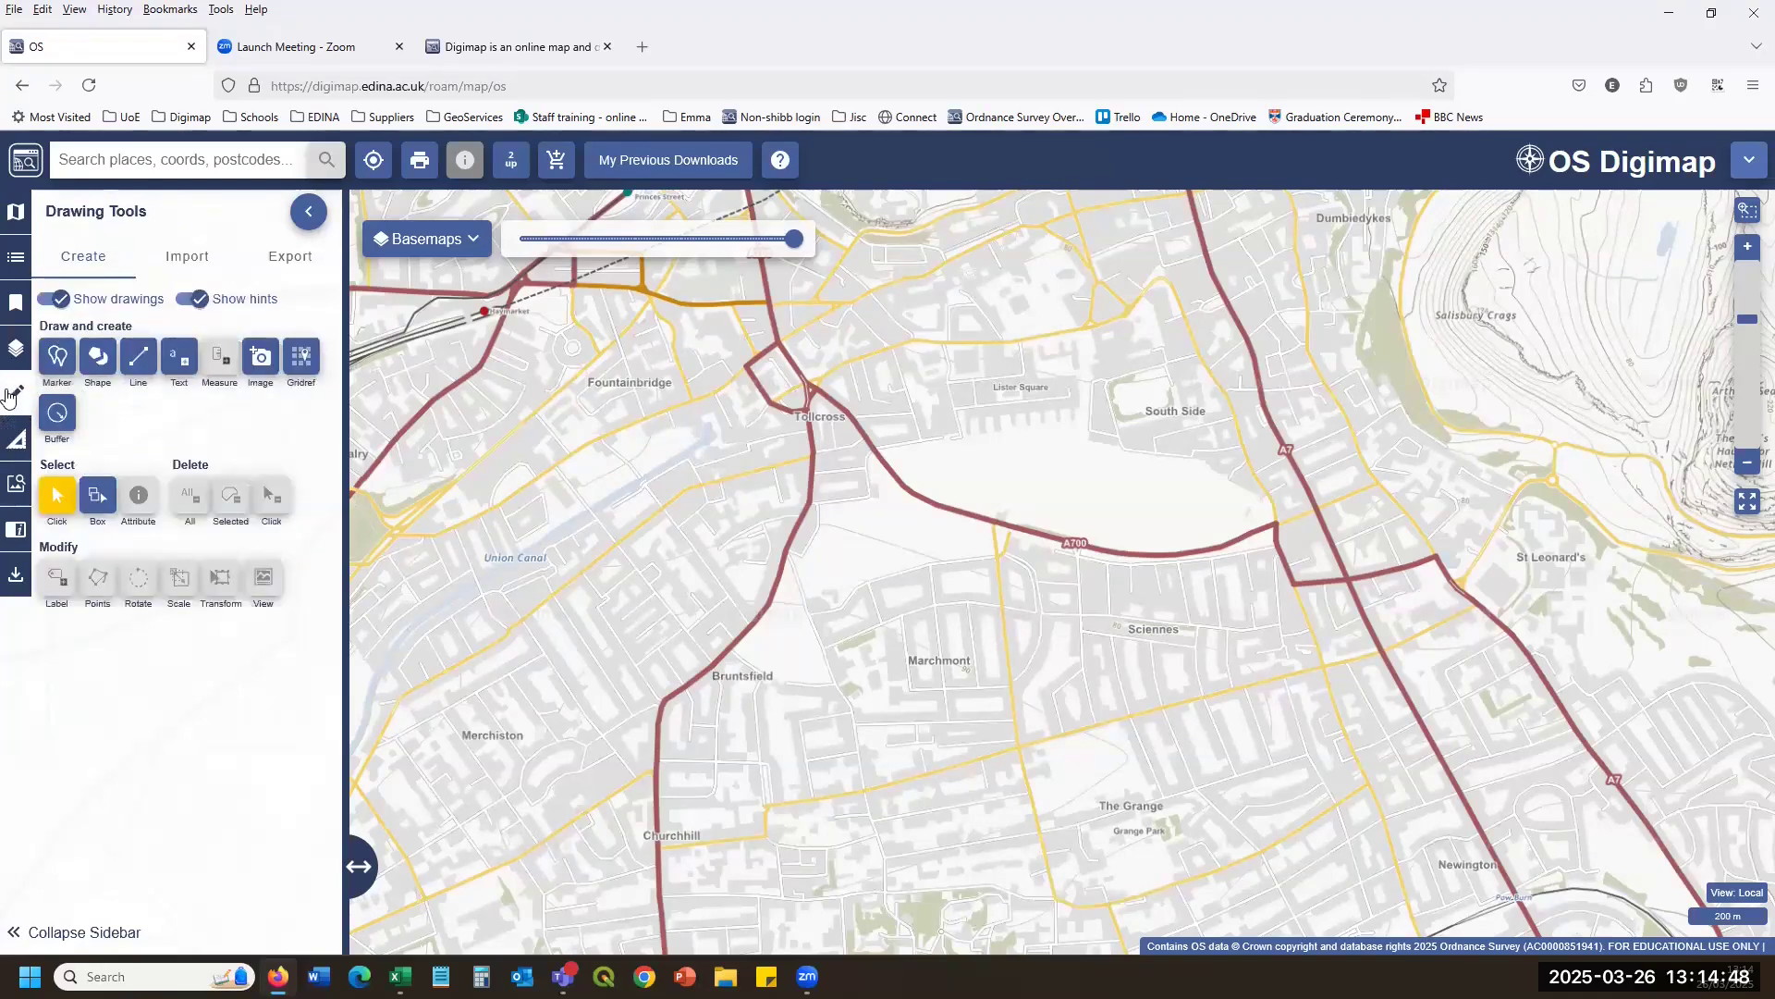
pyautogui.click(17, 440)
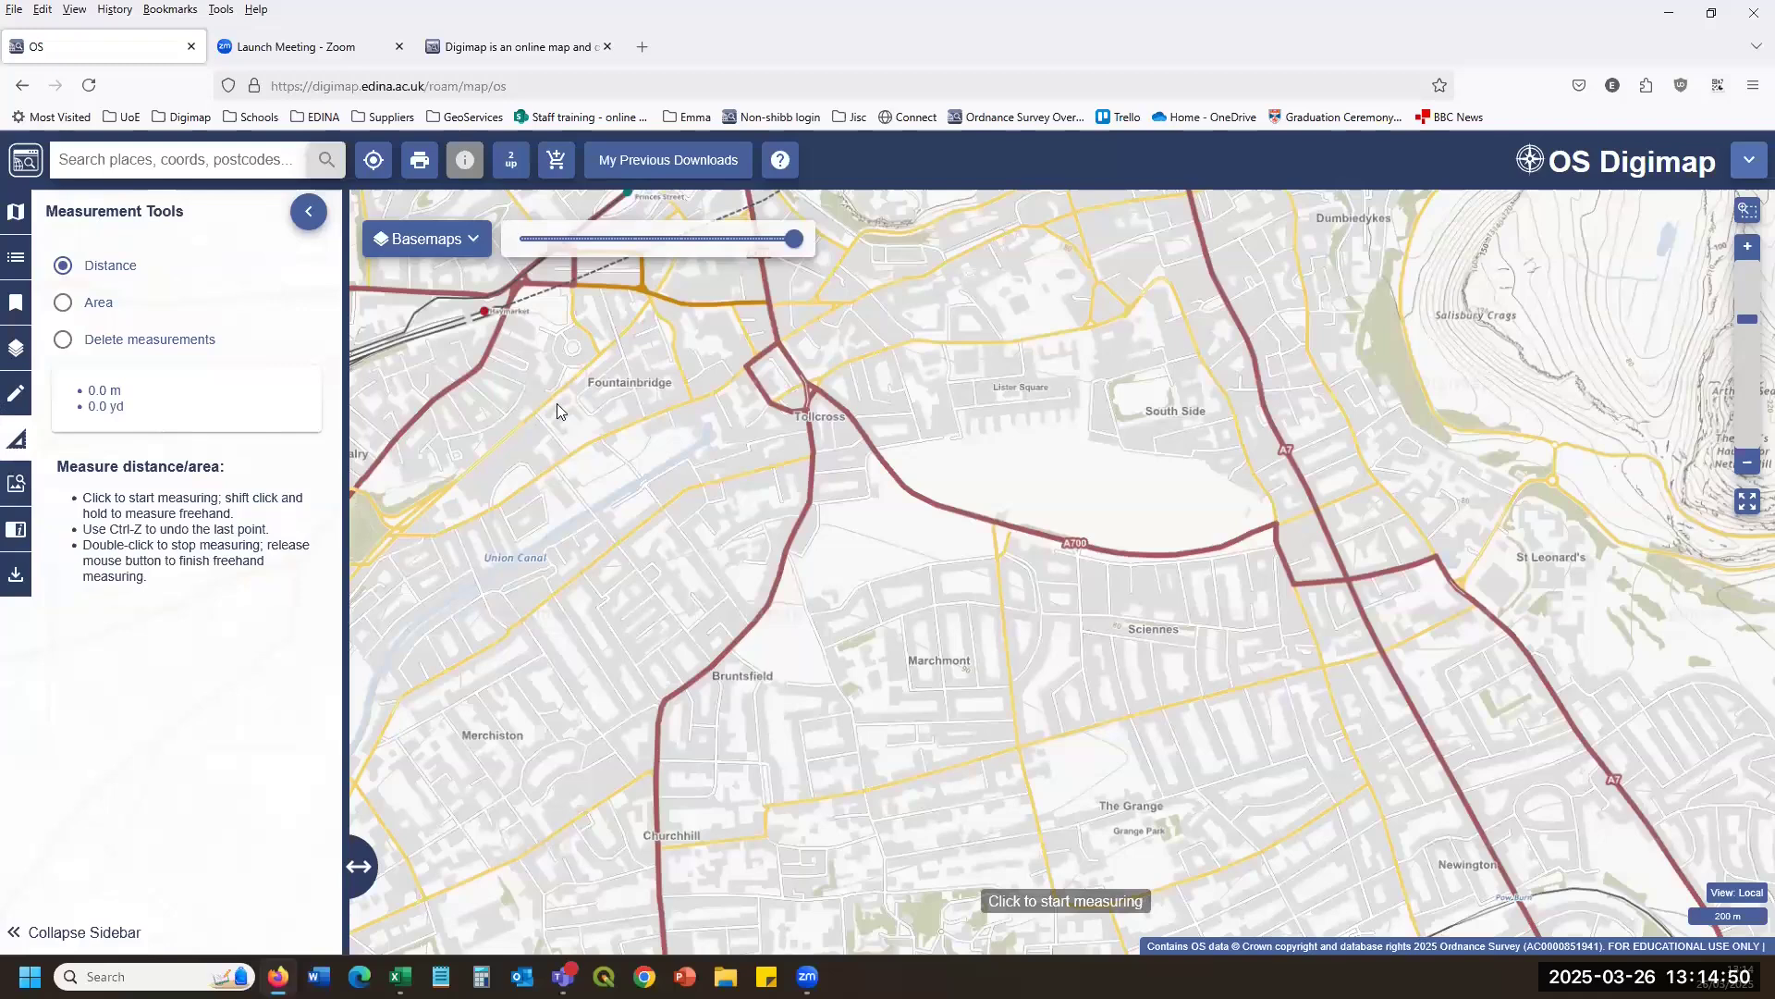
pyautogui.click(396, 532)
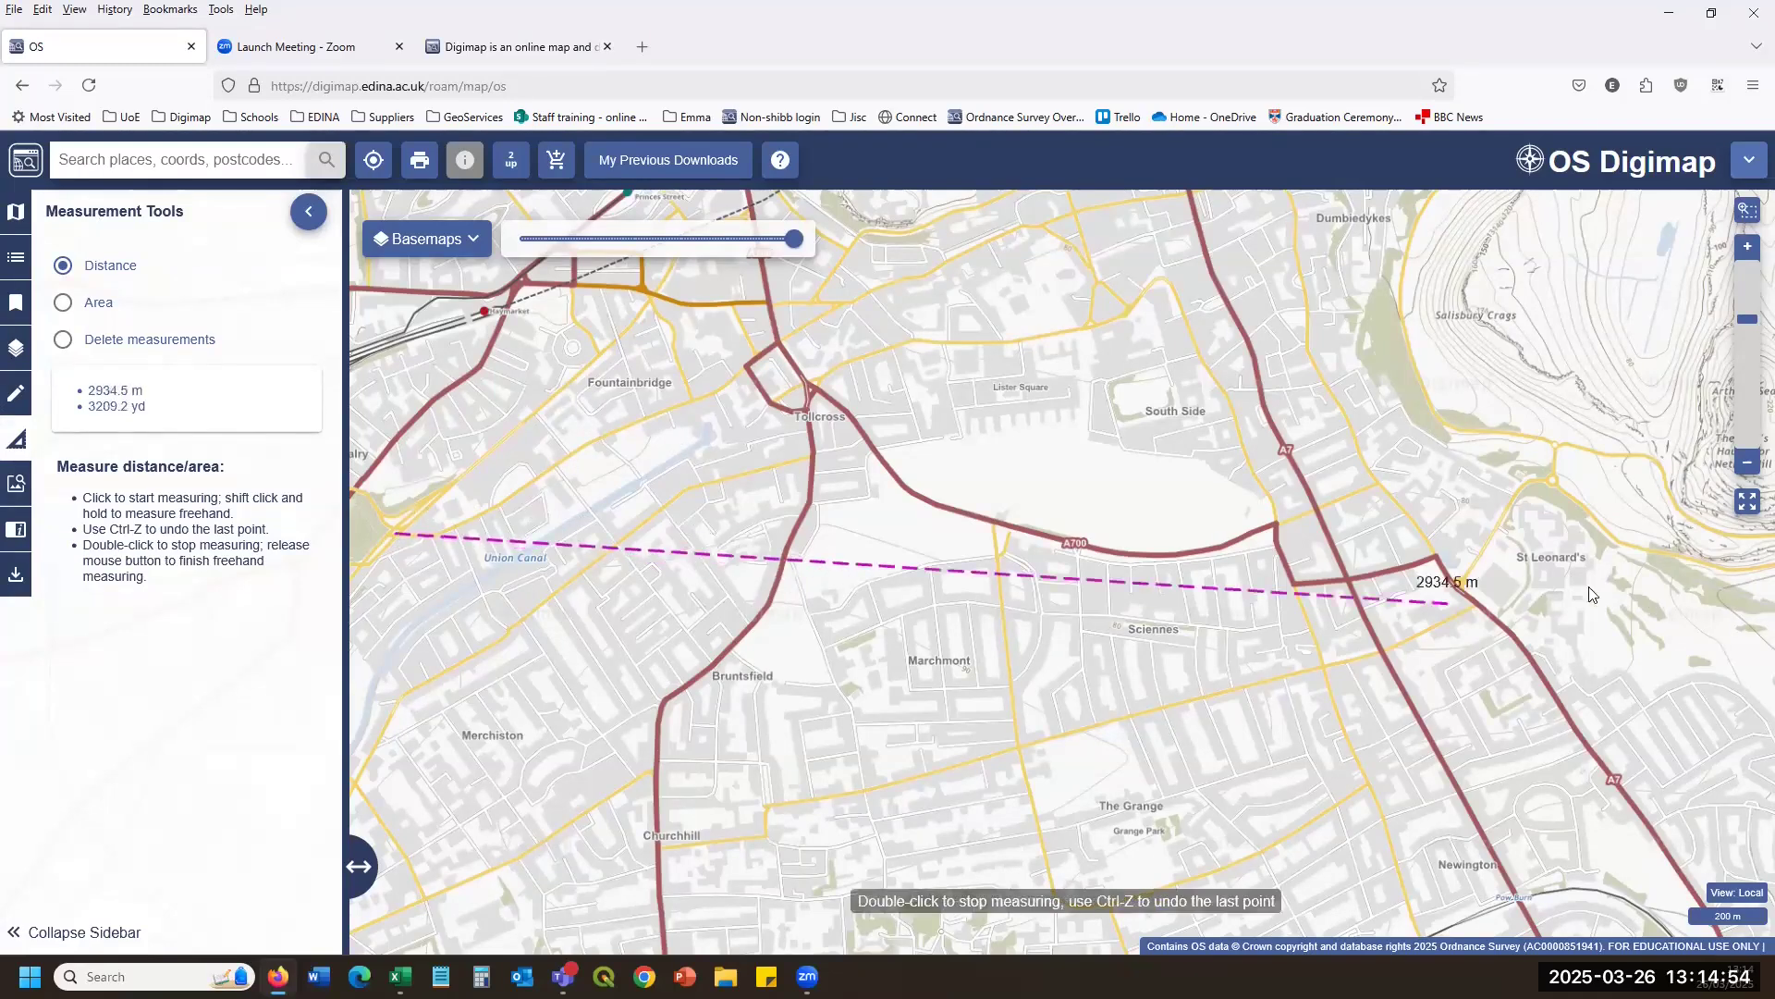
pyautogui.doubleClick(1441, 521)
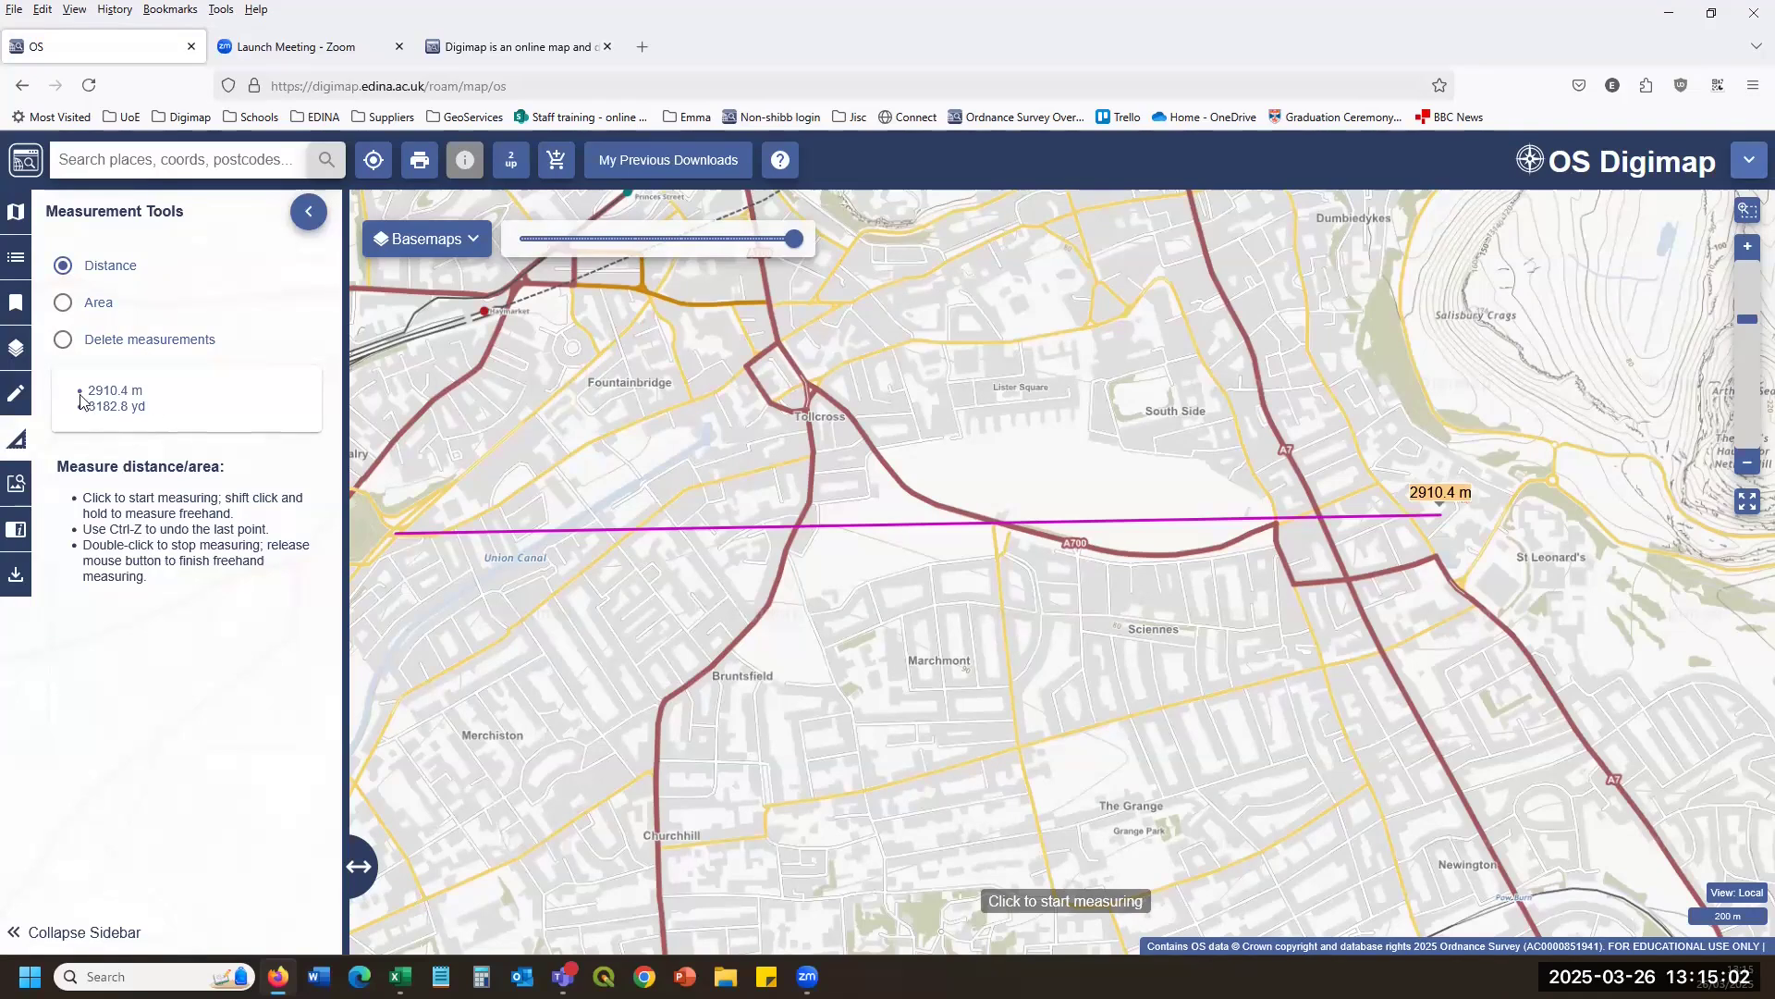
# Measure an area from Fountainbridge, finishing the polygon at about 1.57 km².
pyautogui.click(63, 303)
pyautogui.click(646, 375)
pyautogui.click(587, 601)
pyautogui.click(1054, 721)
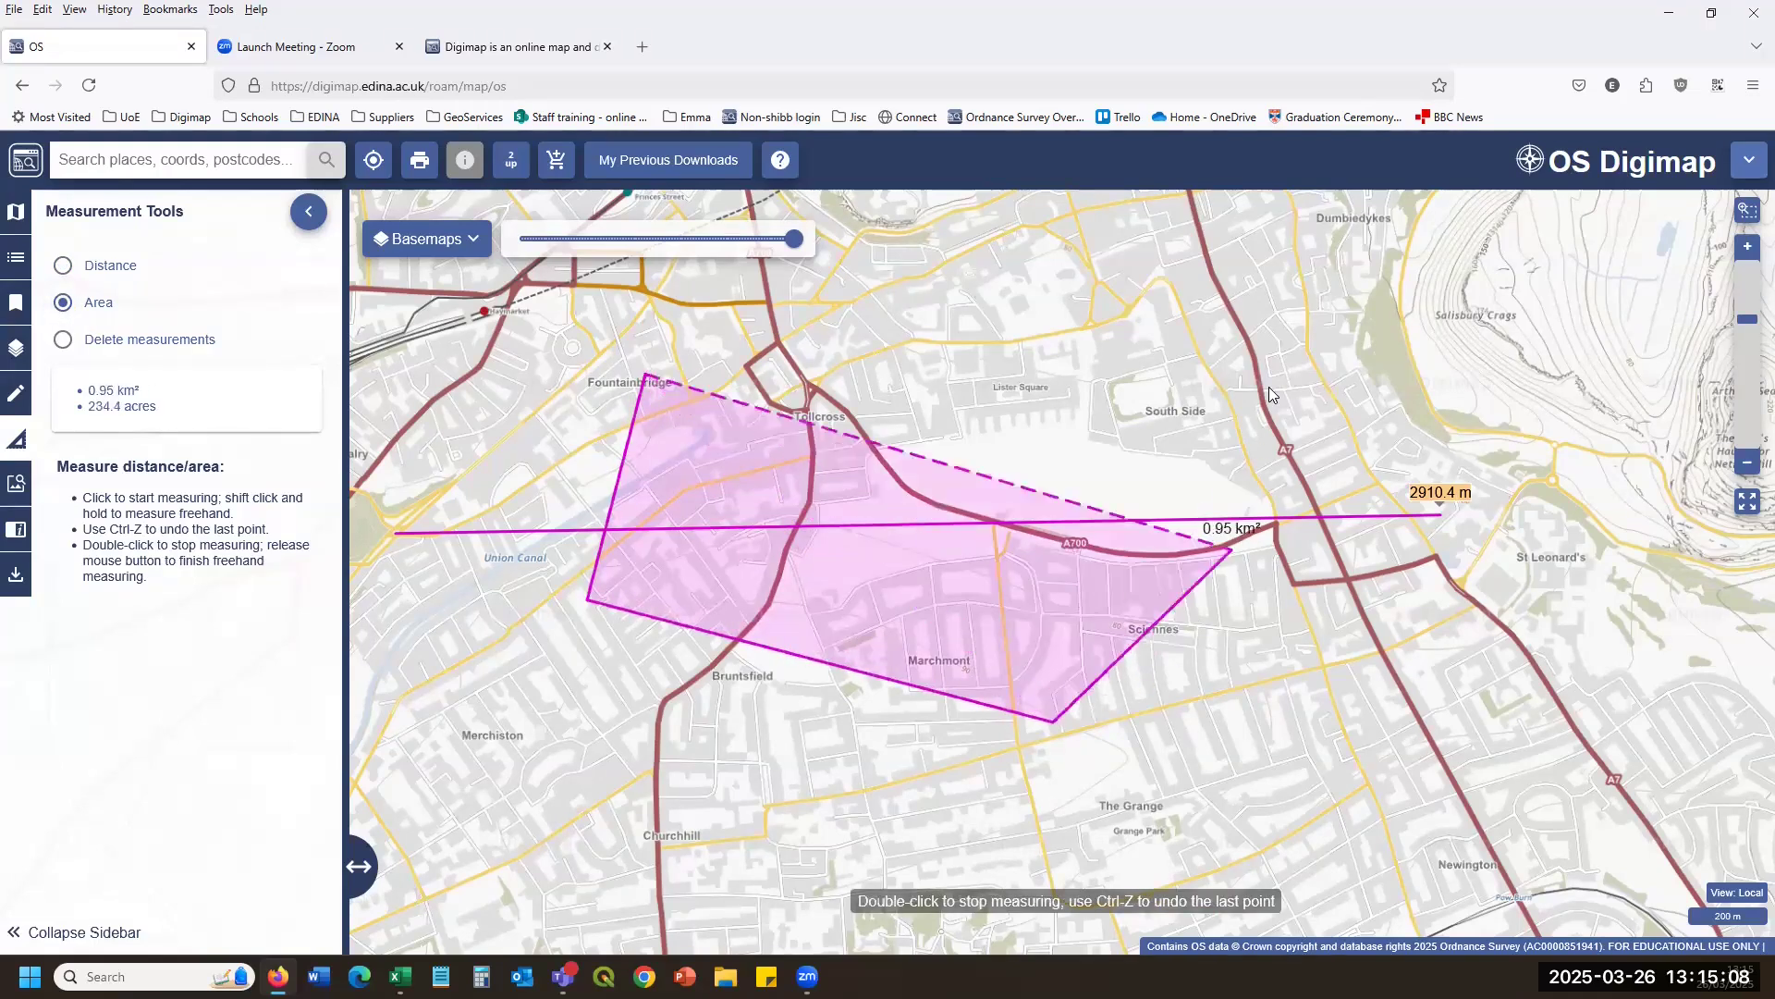
pyautogui.click(1269, 395)
pyautogui.doubleClick(955, 252)
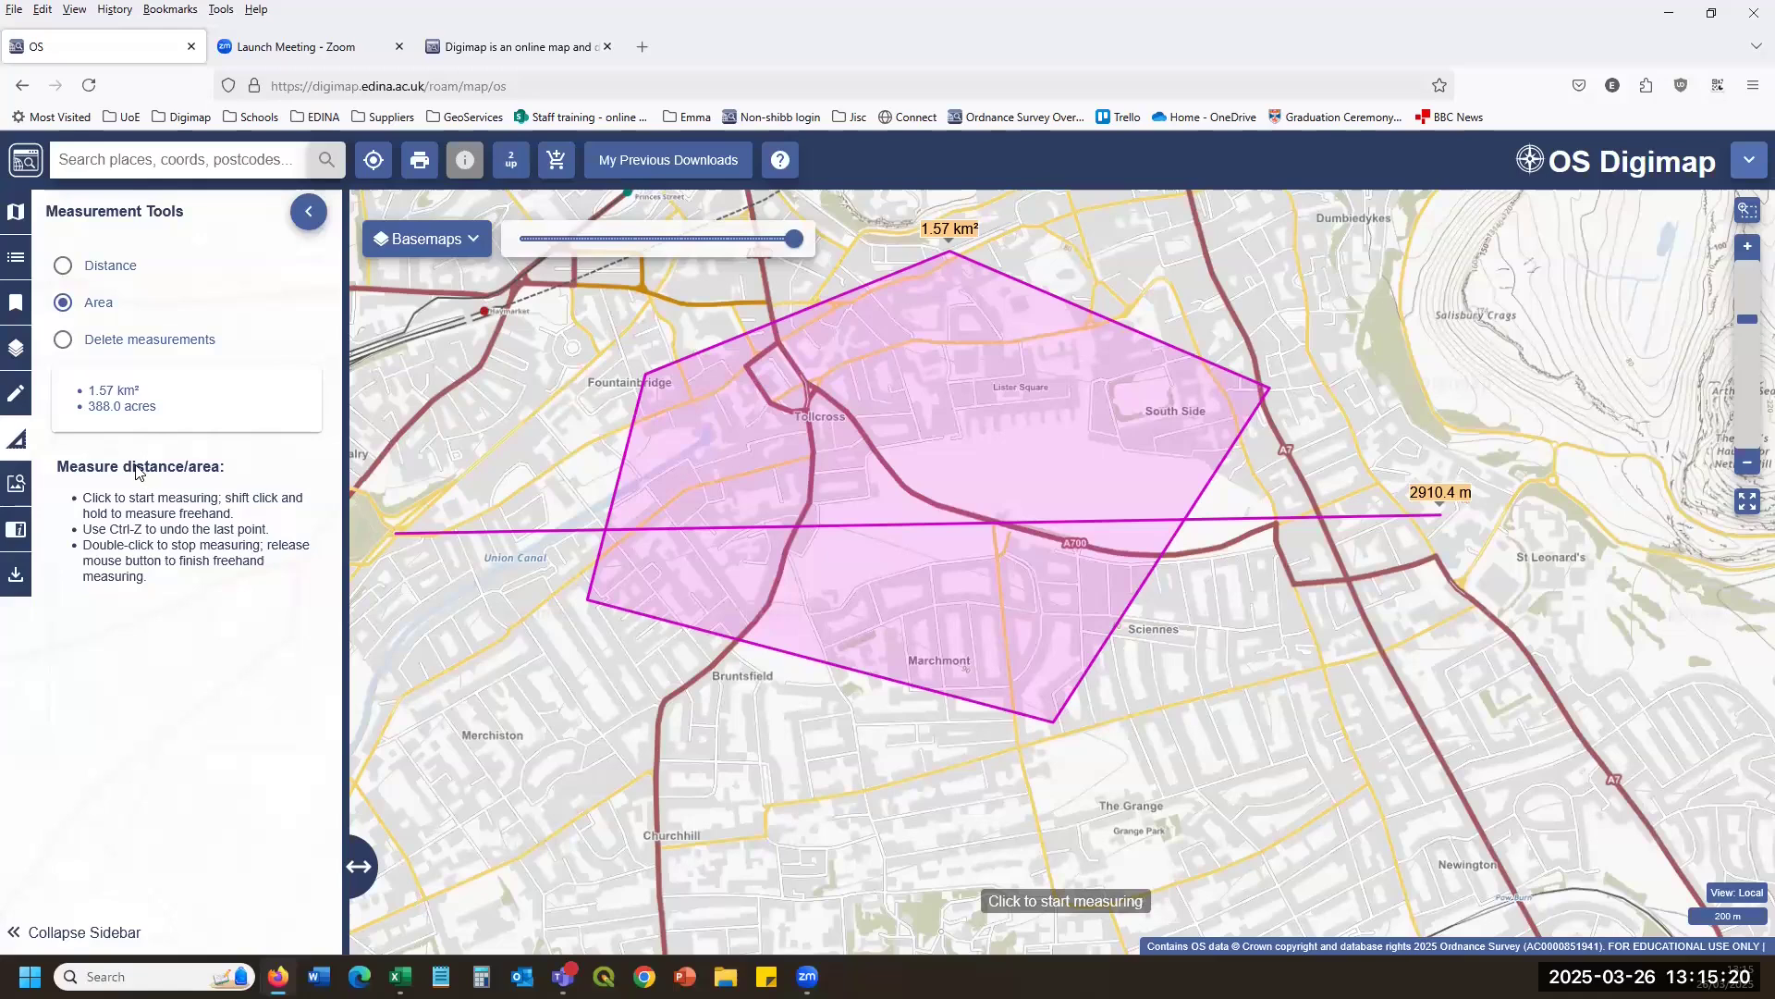
# Delete all measurements and zoom out to district-scale mapping.
pyautogui.click(71, 342)
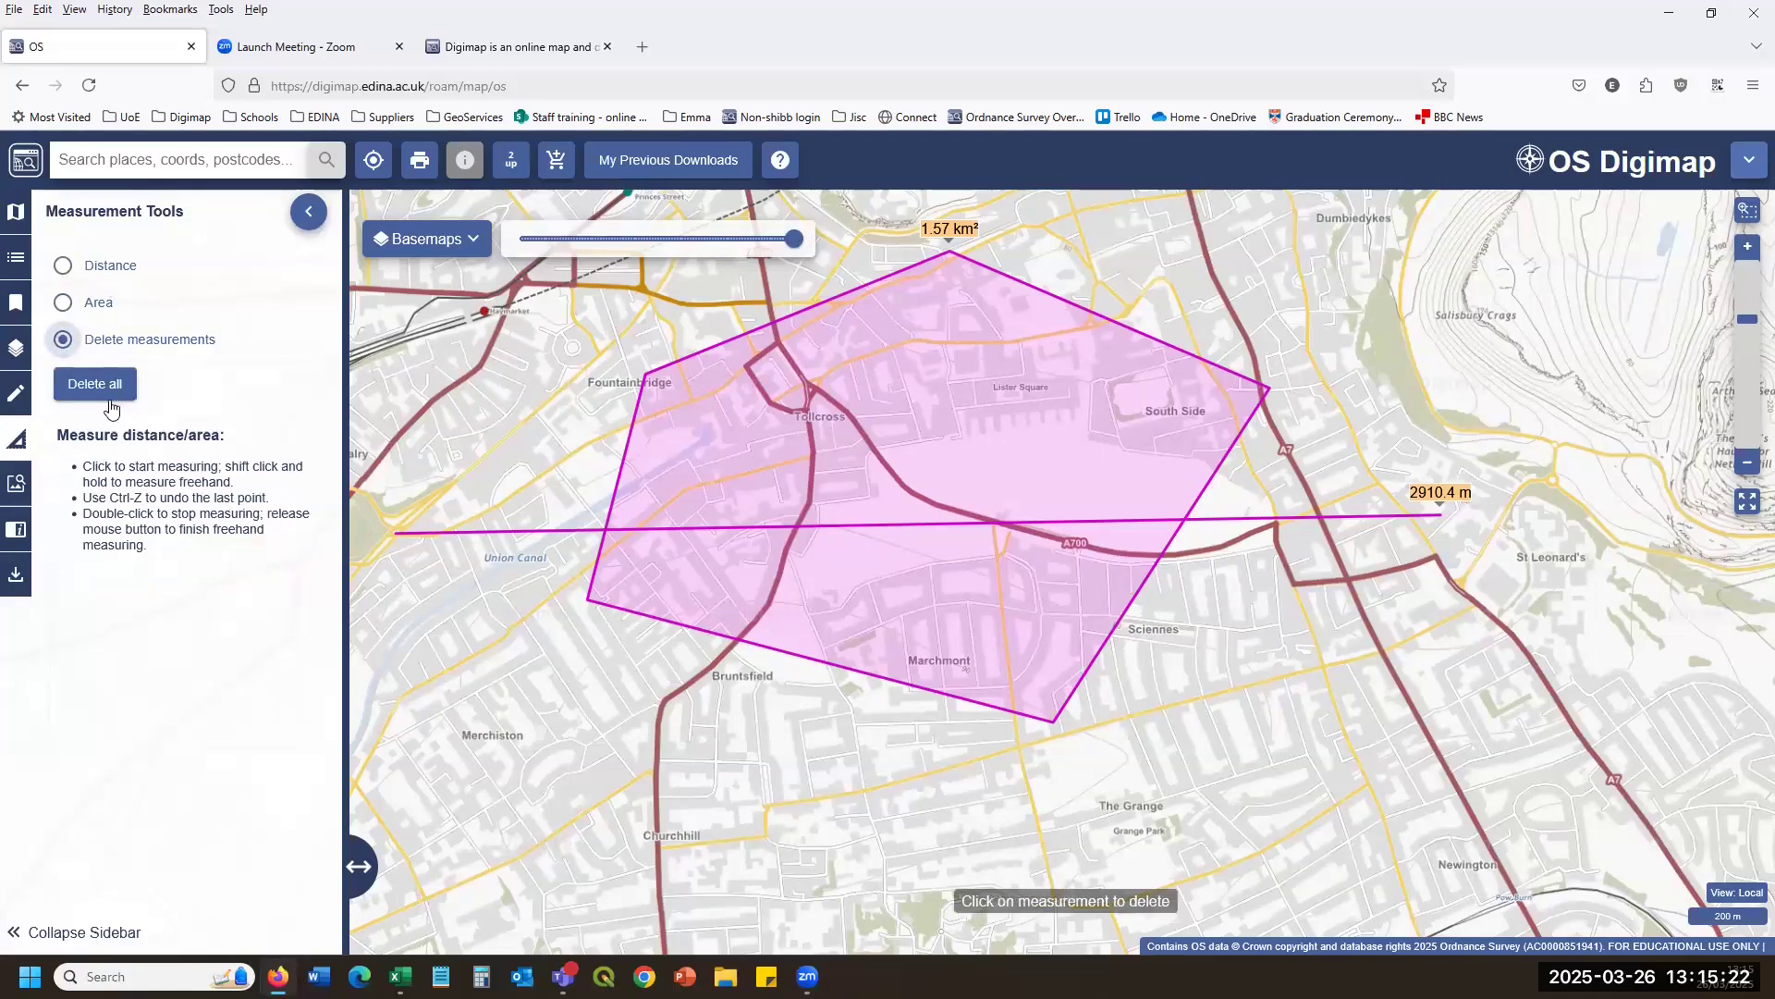
pyautogui.click(94, 384)
pyautogui.scroll(-2, 797, 624)
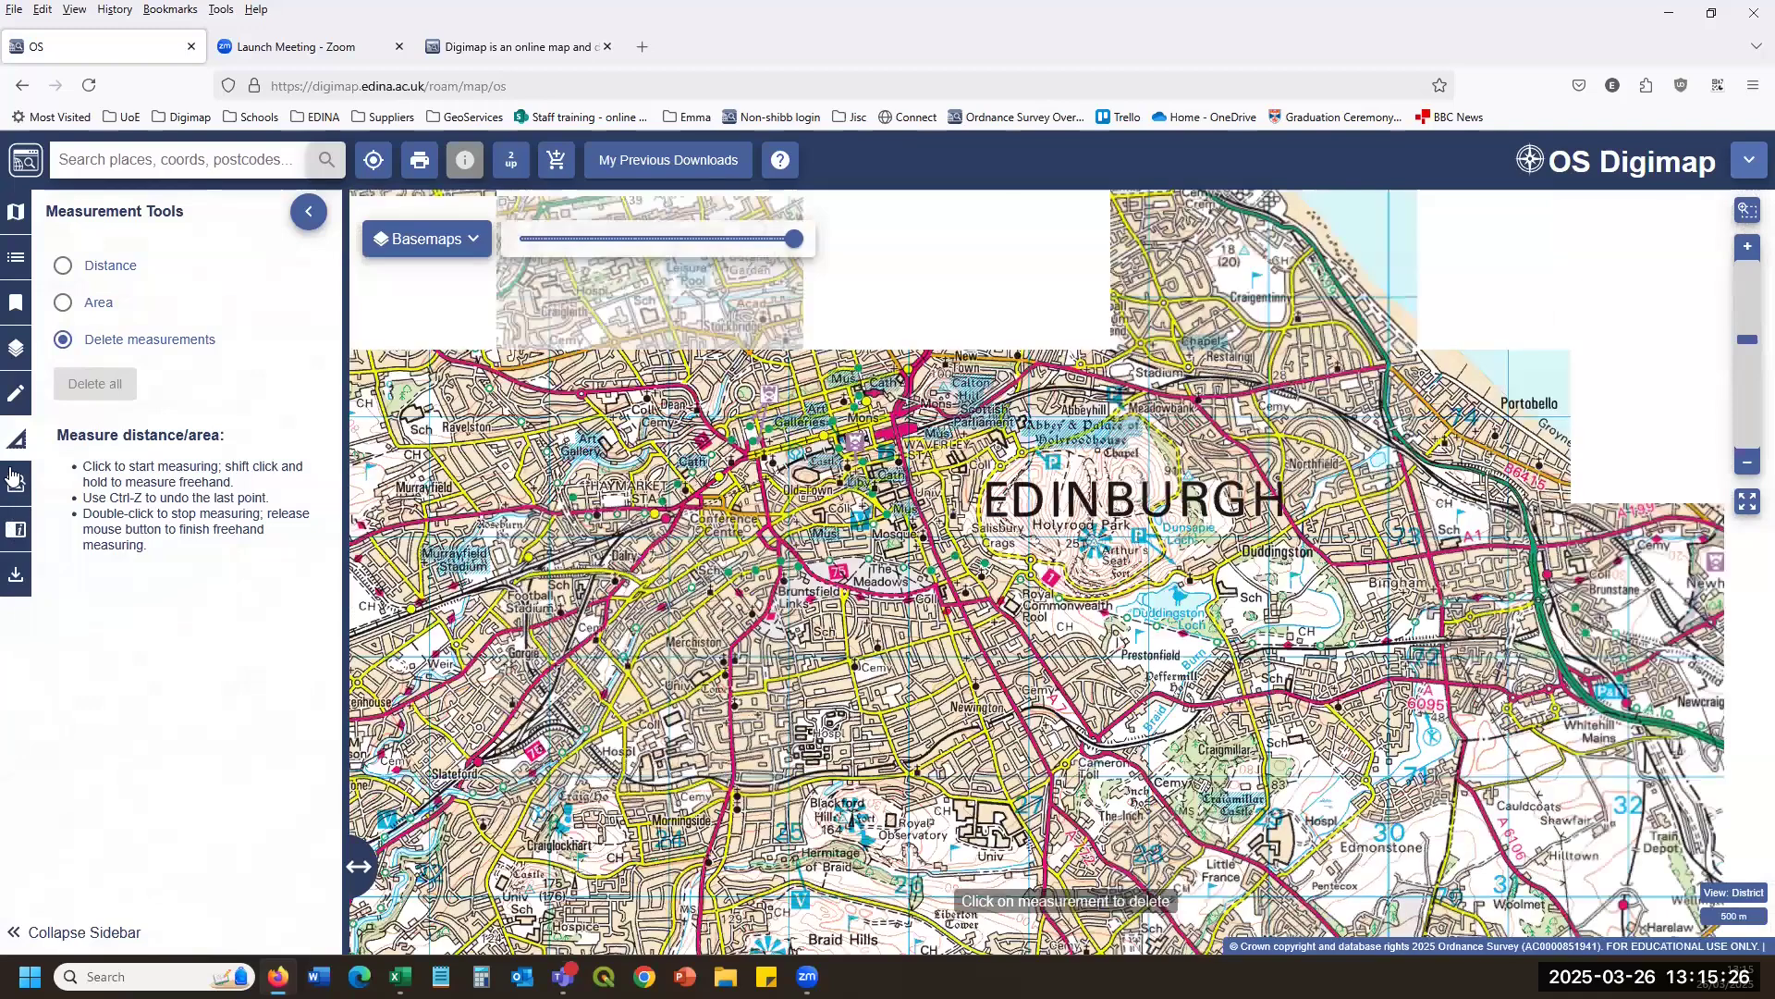
pyautogui.click(13, 479)
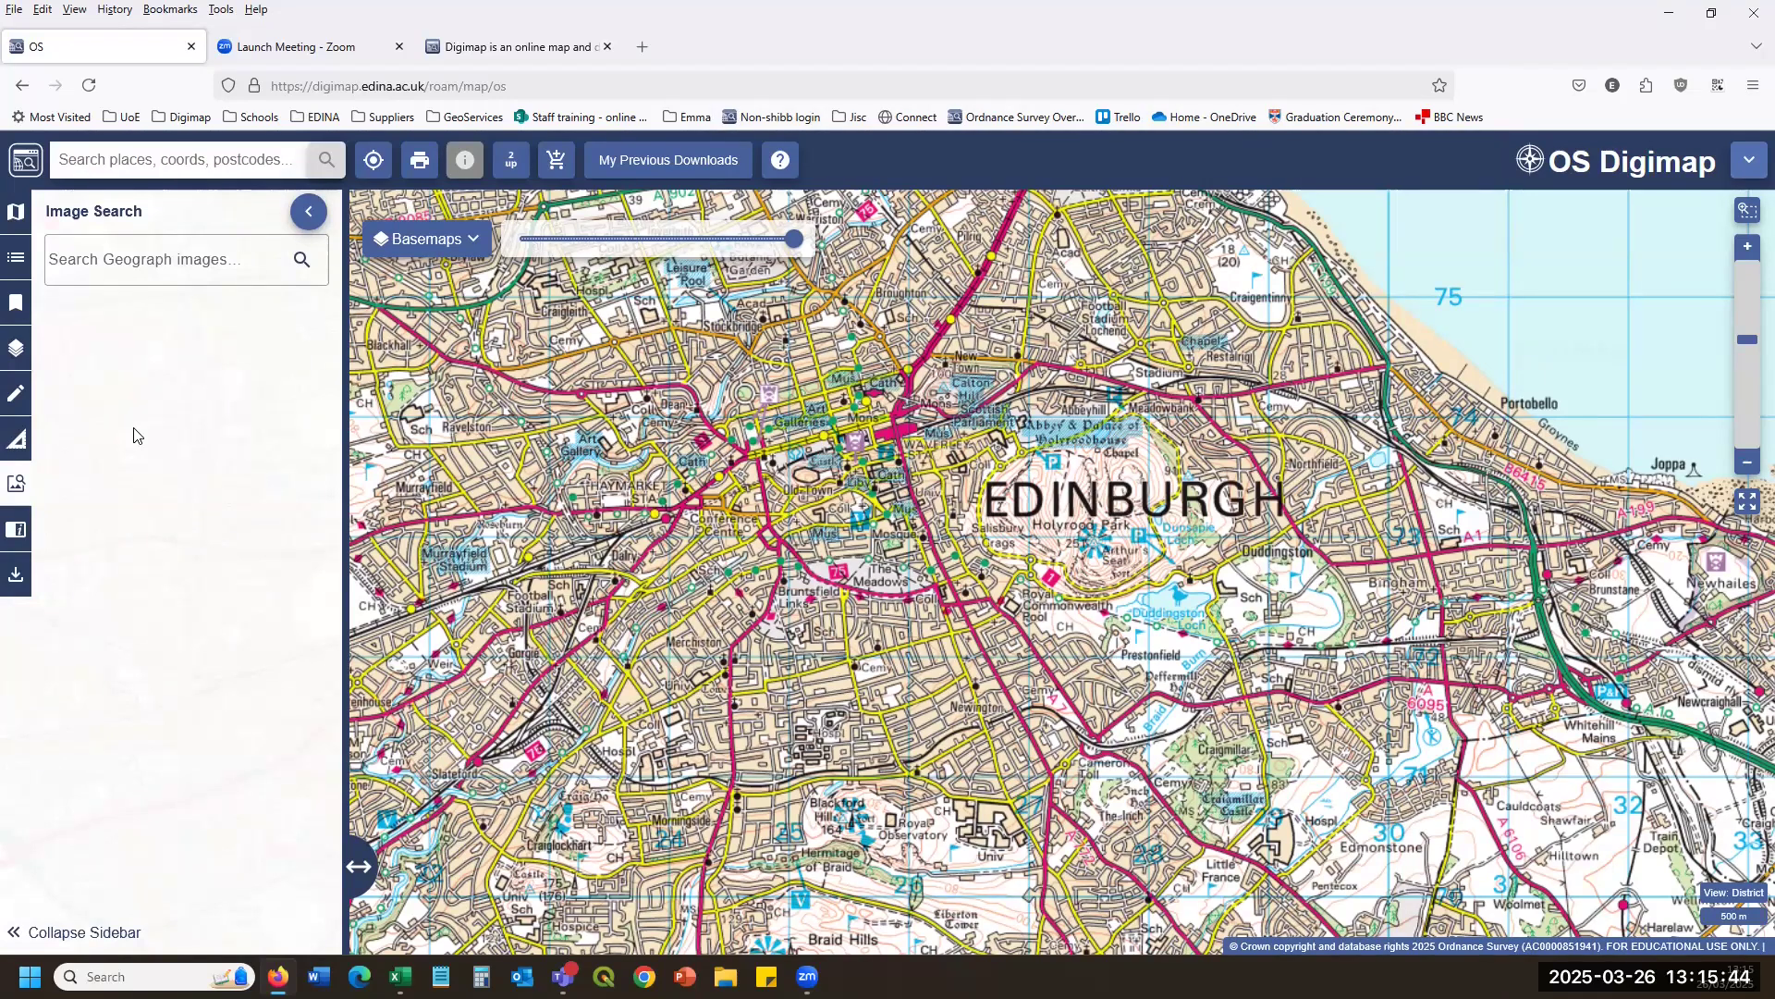
# Search Geograph images for 'church' to list matching Edinburgh photos.
pyautogui.click(135, 255)
pyautogui.write('chu')
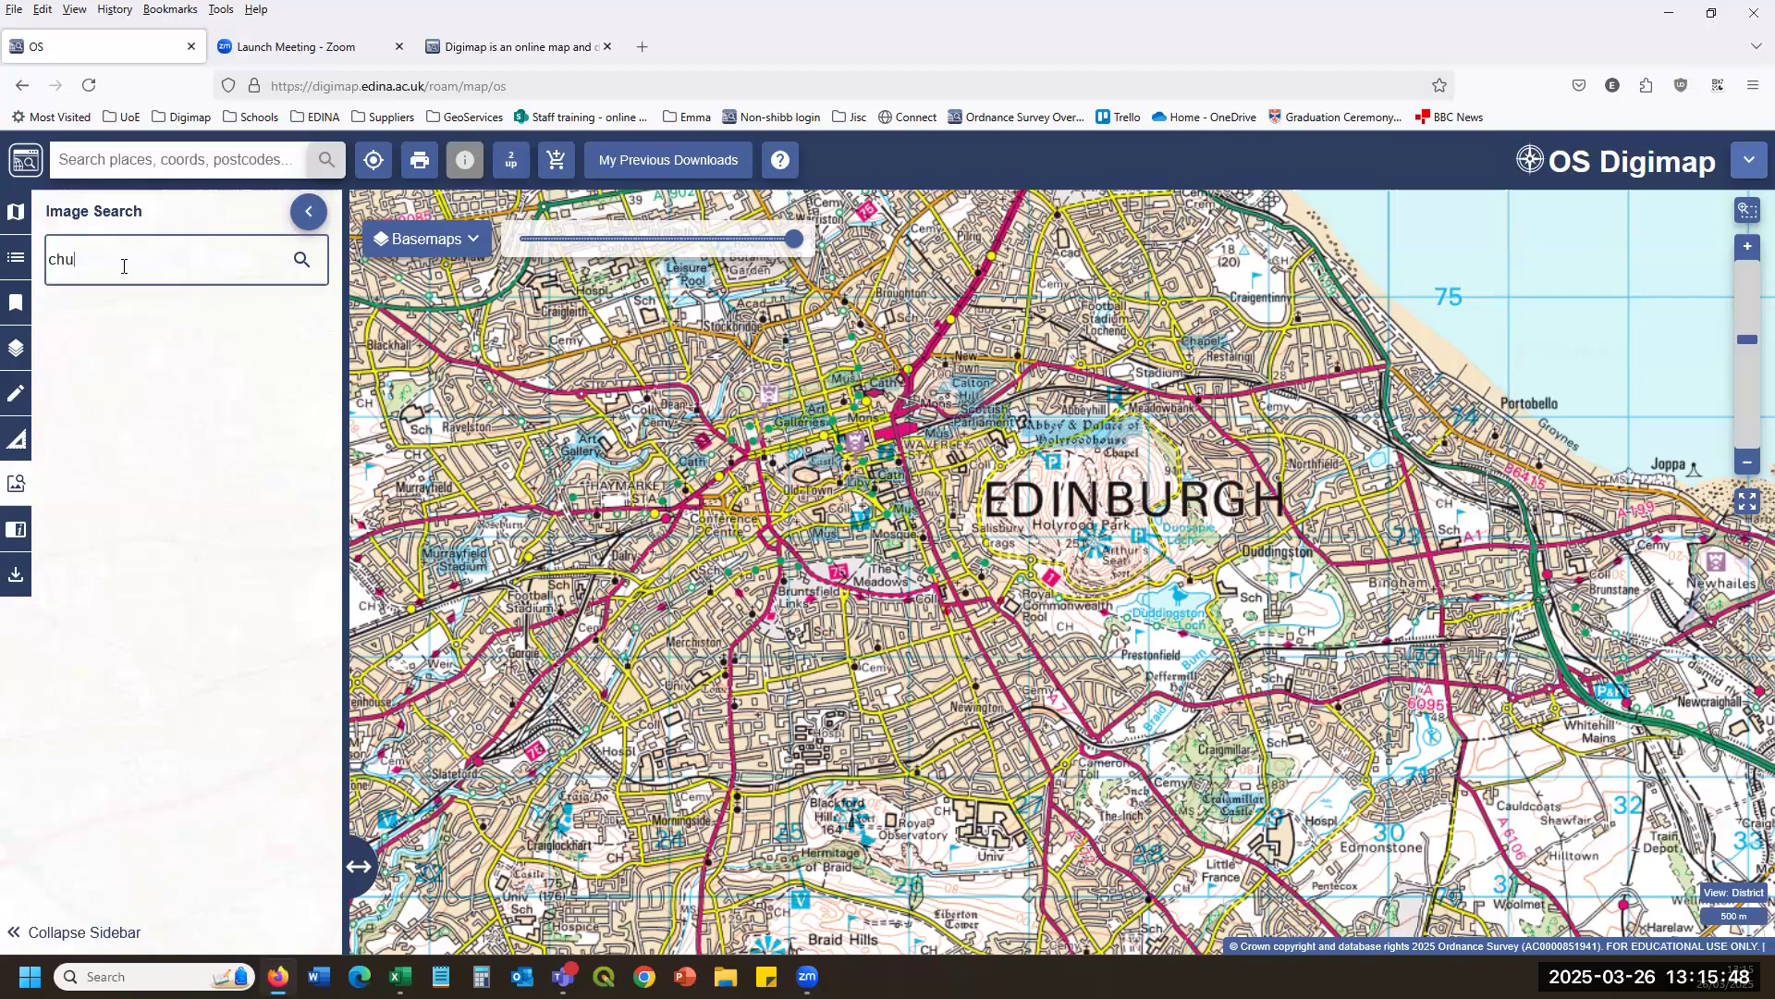
pyautogui.press('Return')
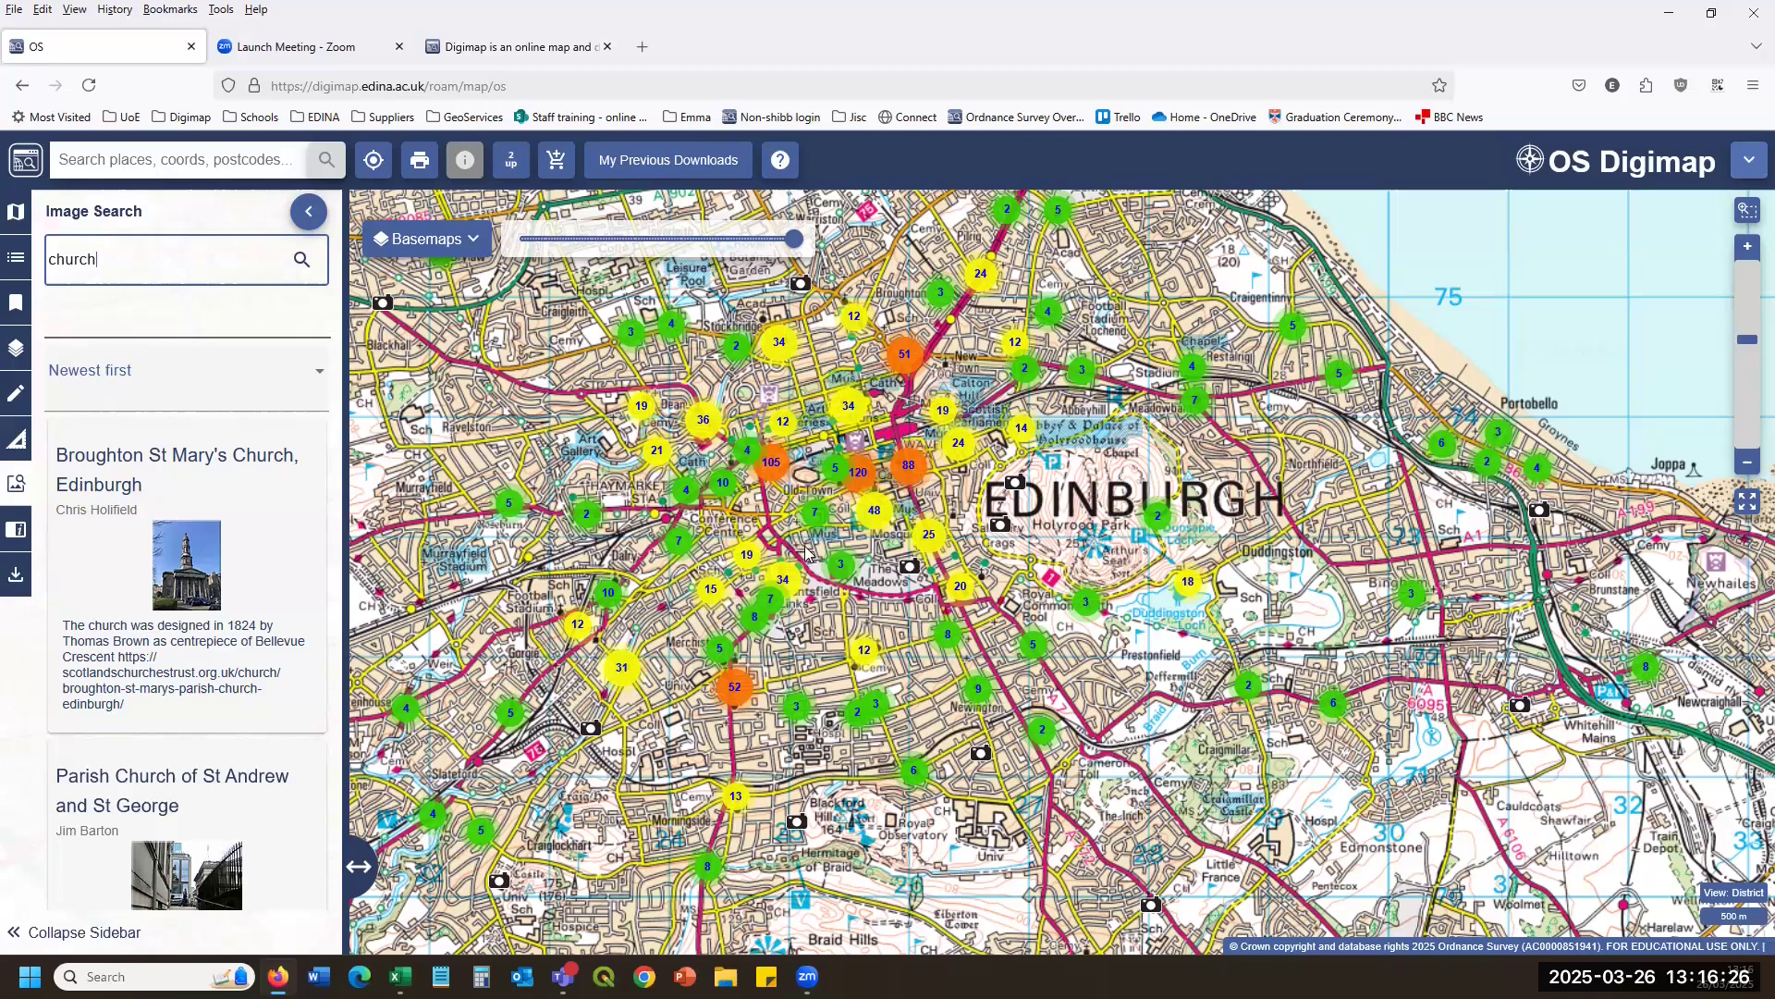
# Zoom to Barclay Terrace, view the Bruntsfield Links Geograph photo's details, then close it.
pyautogui.scroll(5, 809, 555)
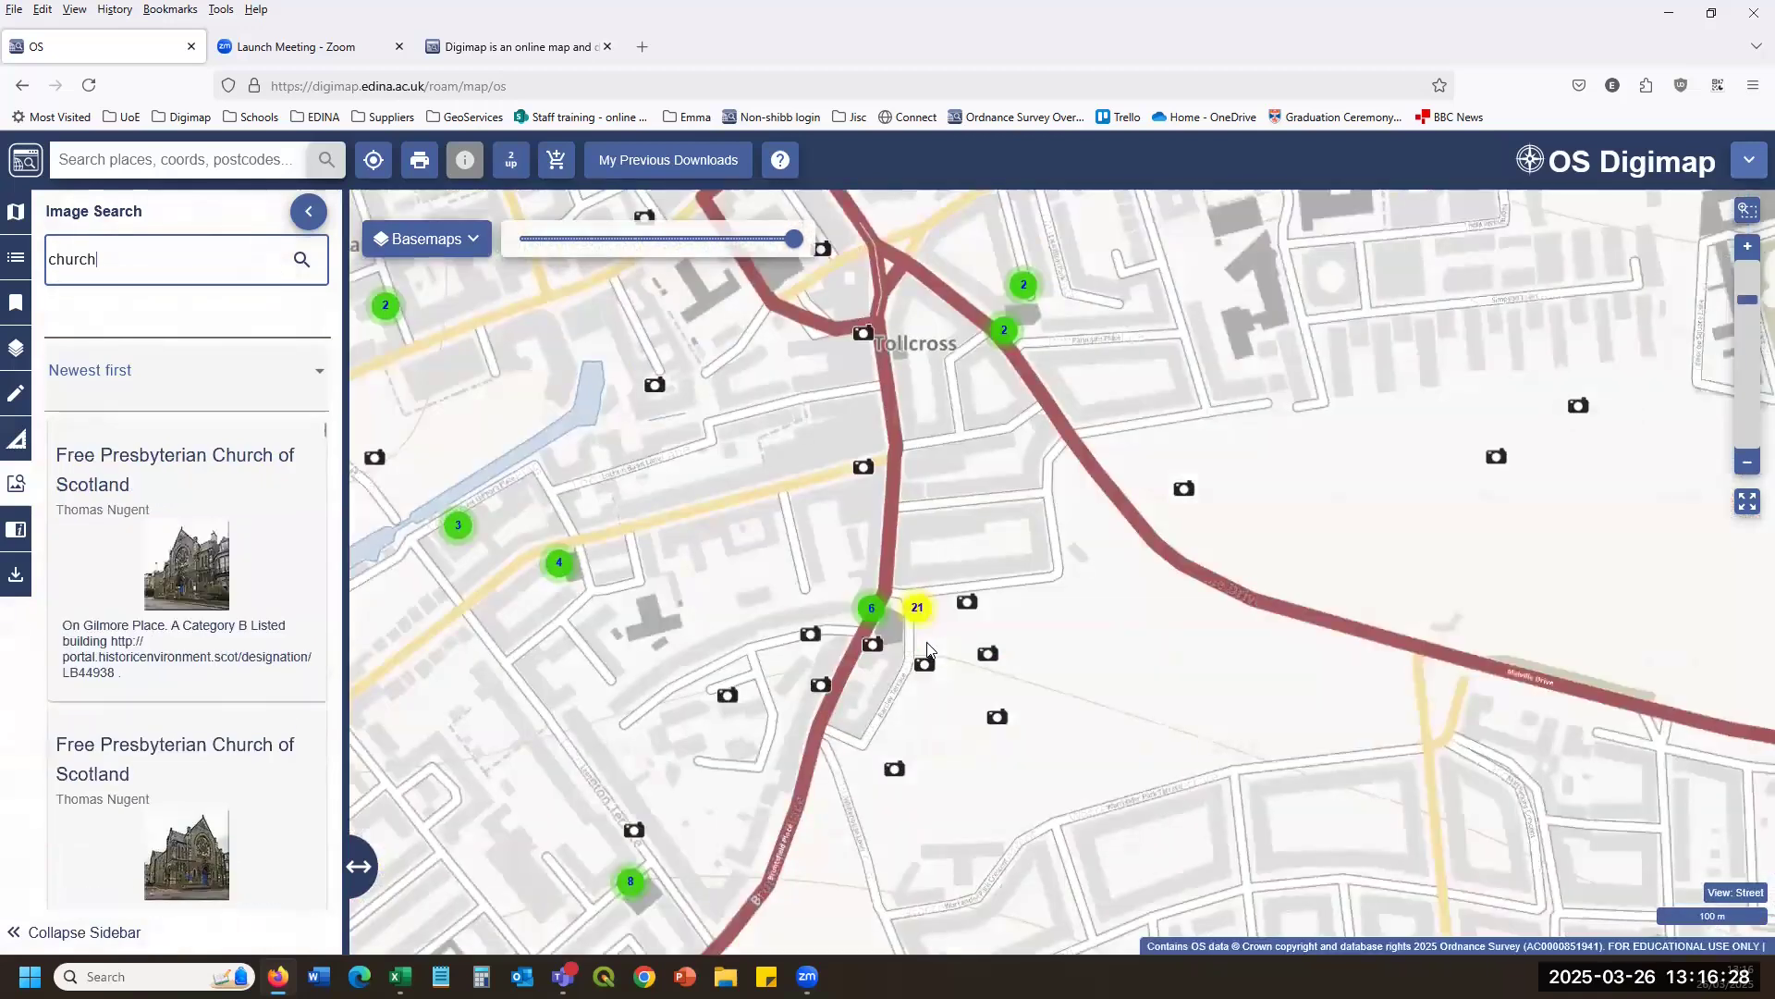
pyautogui.scroll(1, 928, 650)
pyautogui.click(1008, 567)
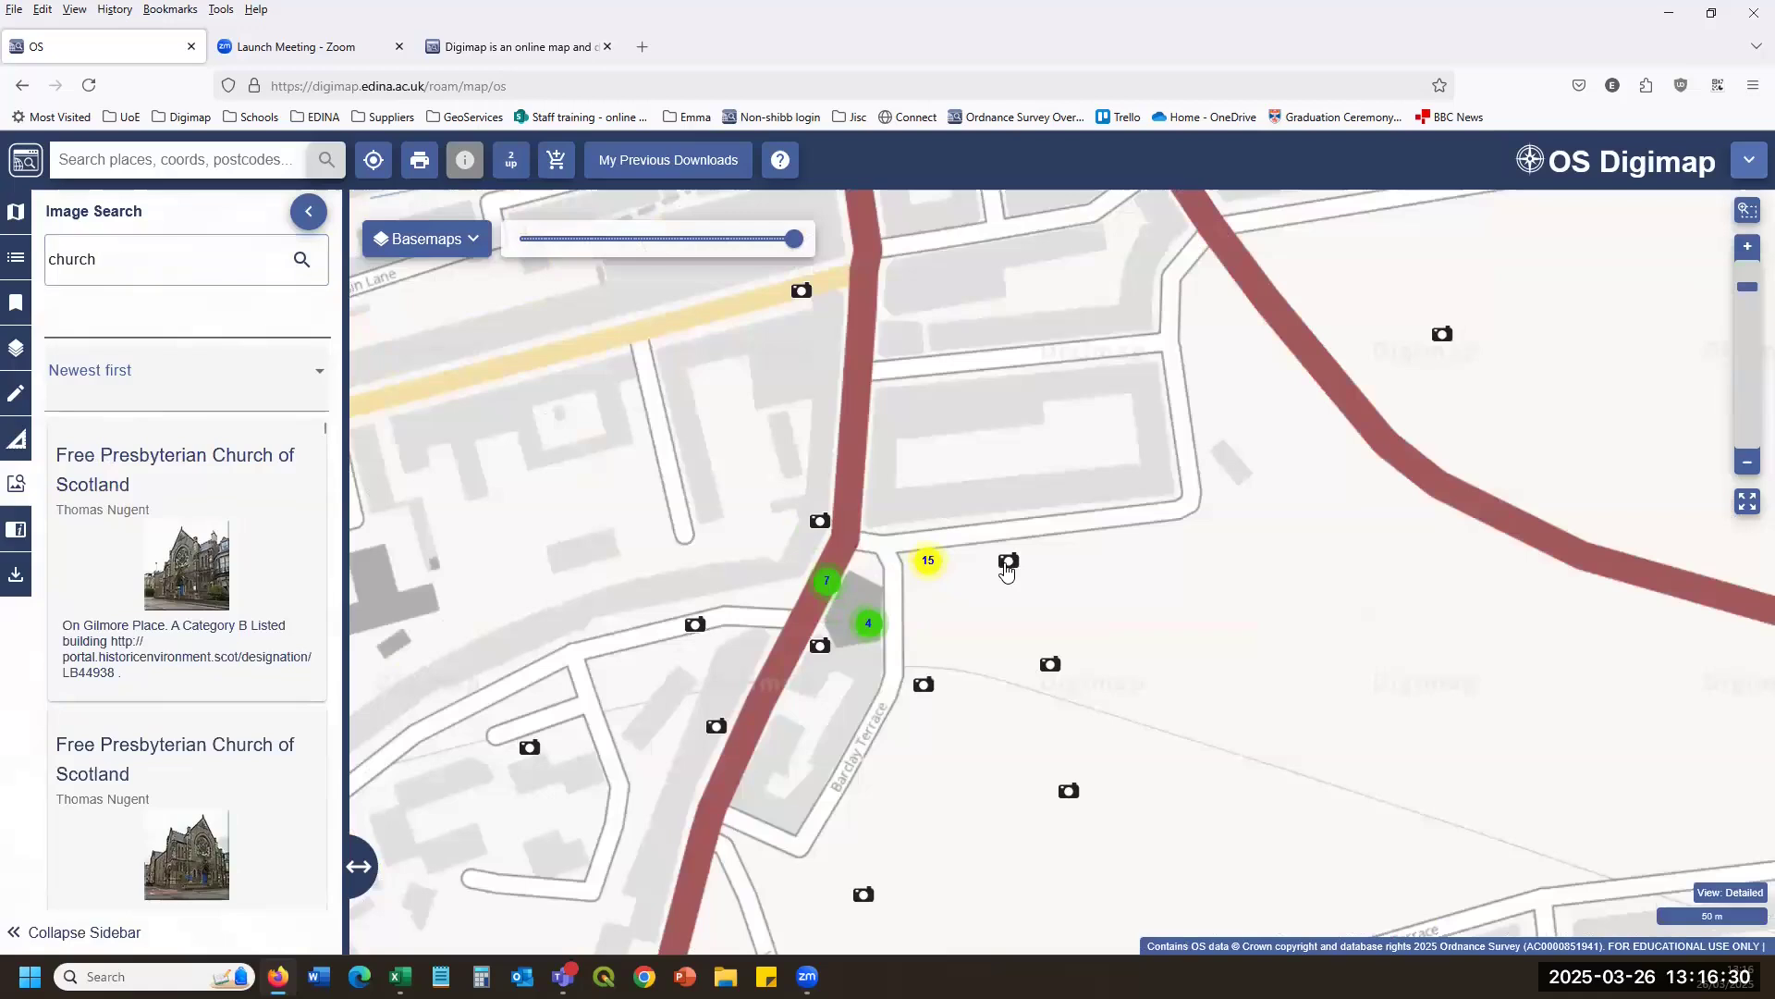
pyautogui.click(1030, 673)
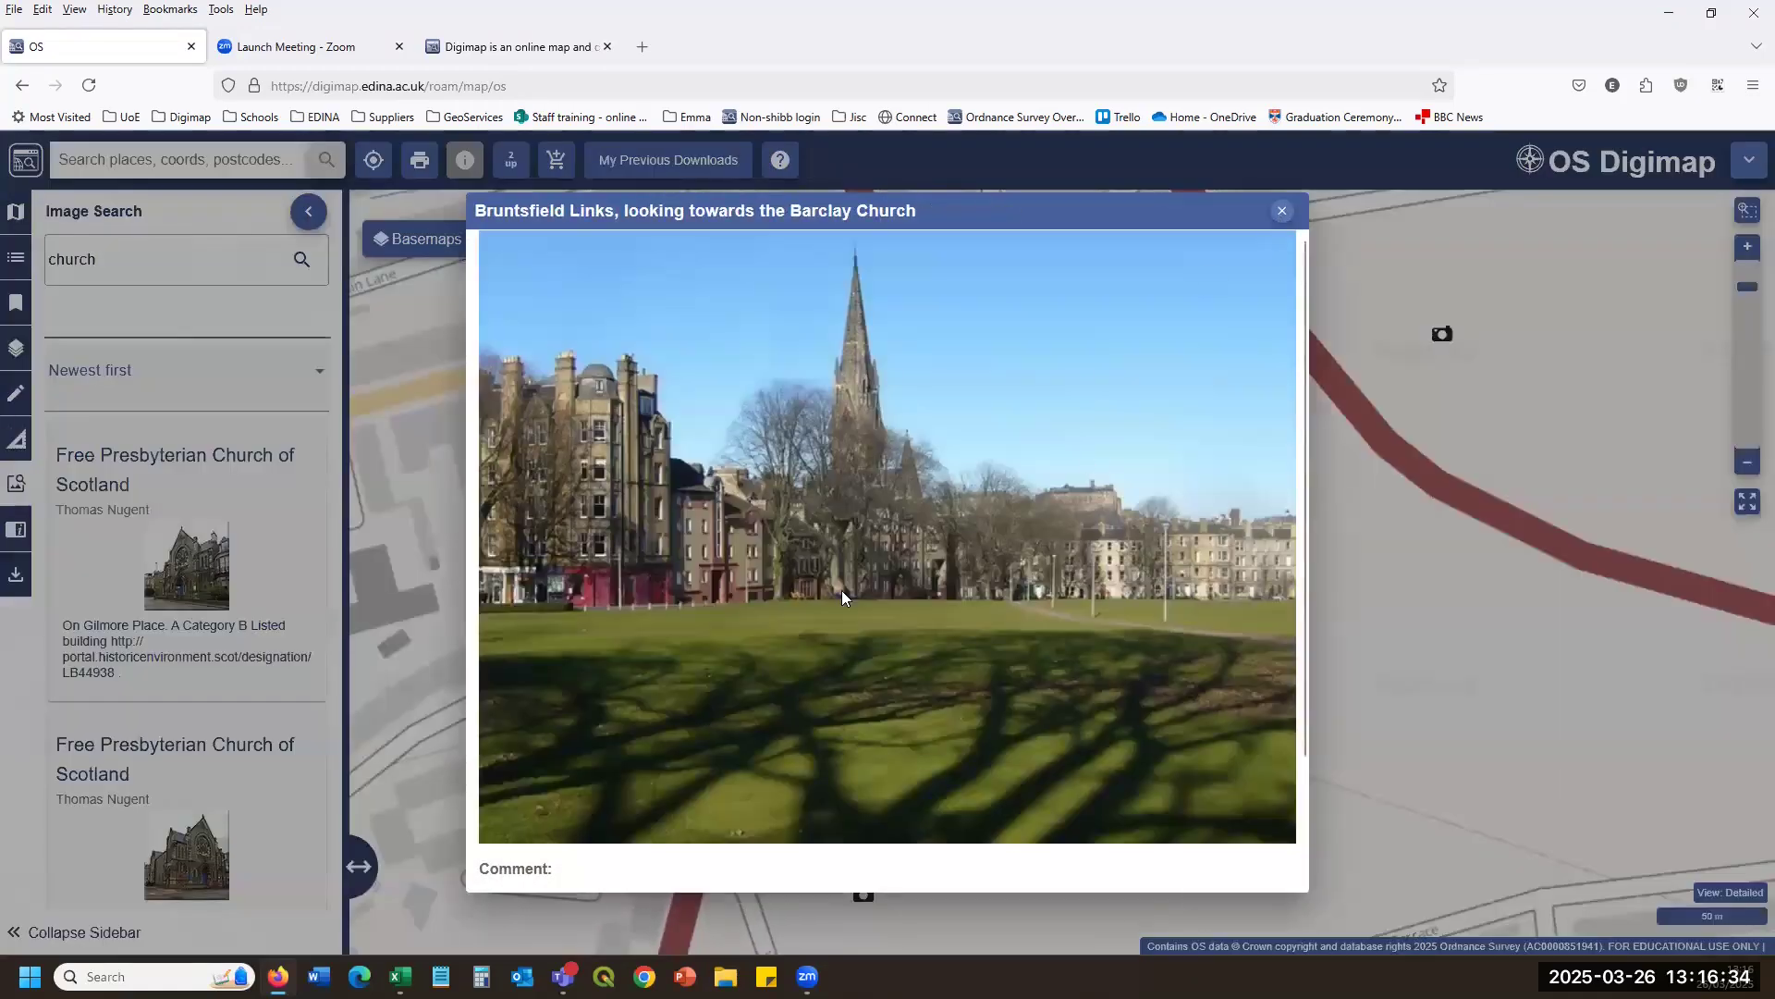
pyautogui.scroll(-3, 779, 601)
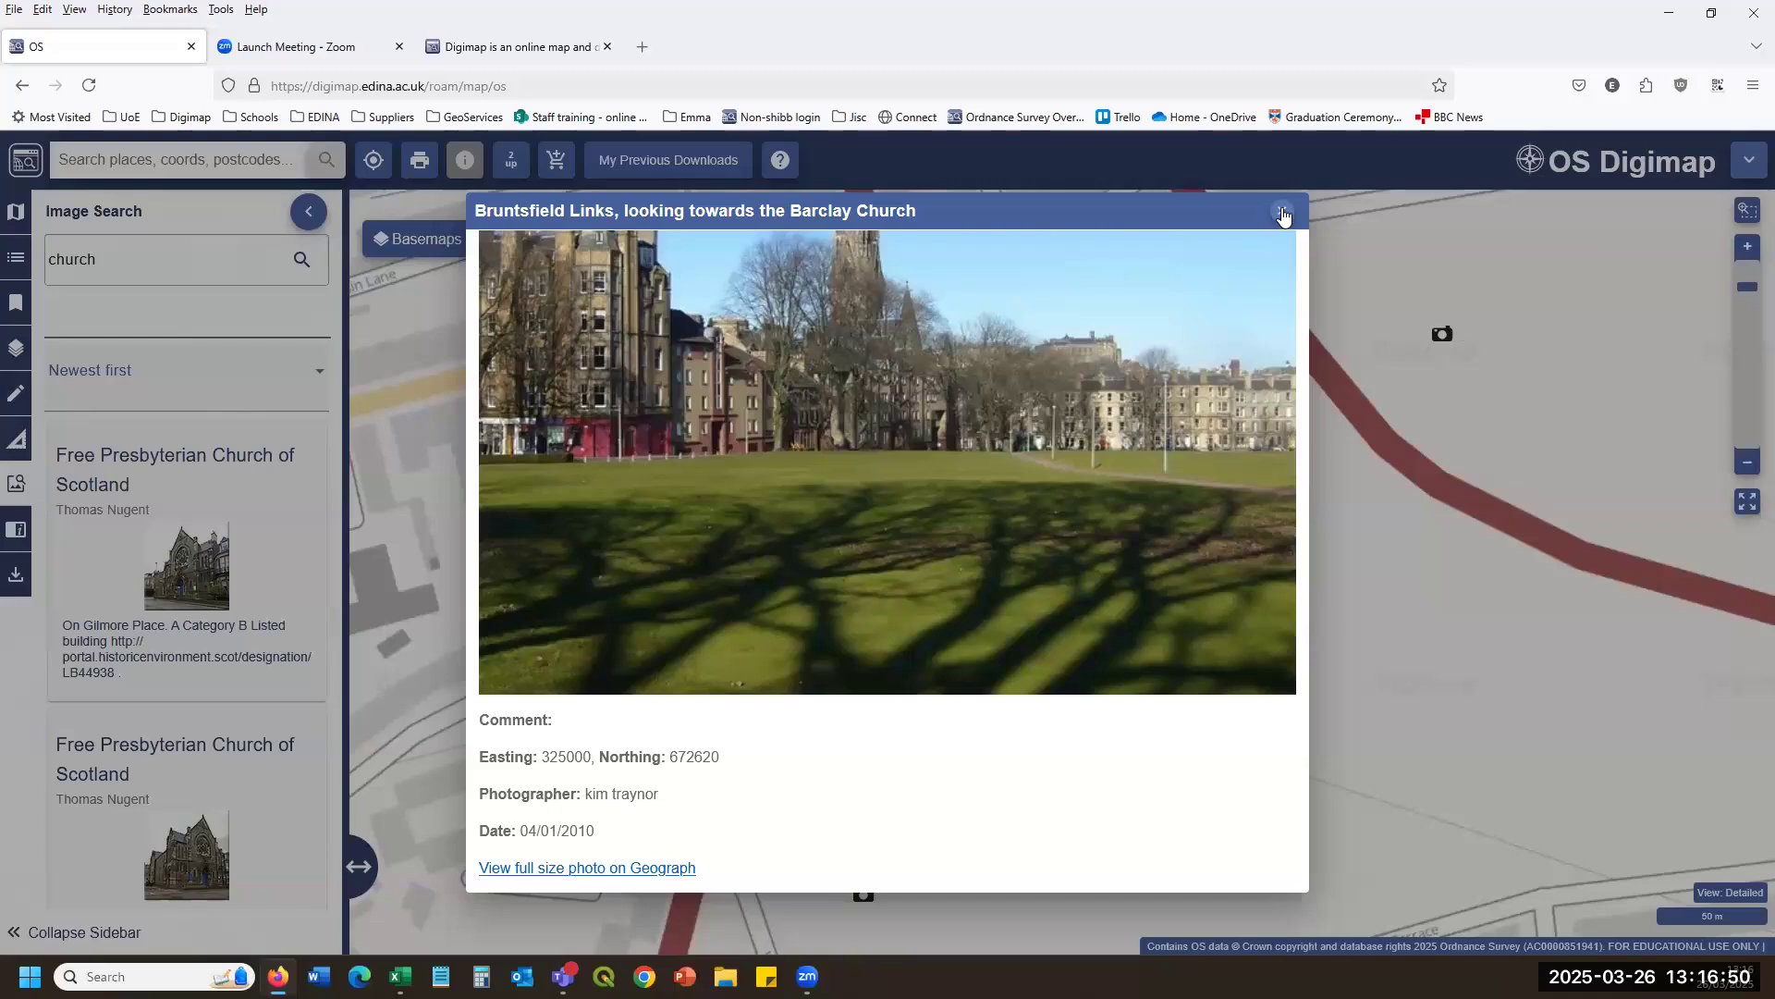
pyautogui.click(1282, 212)
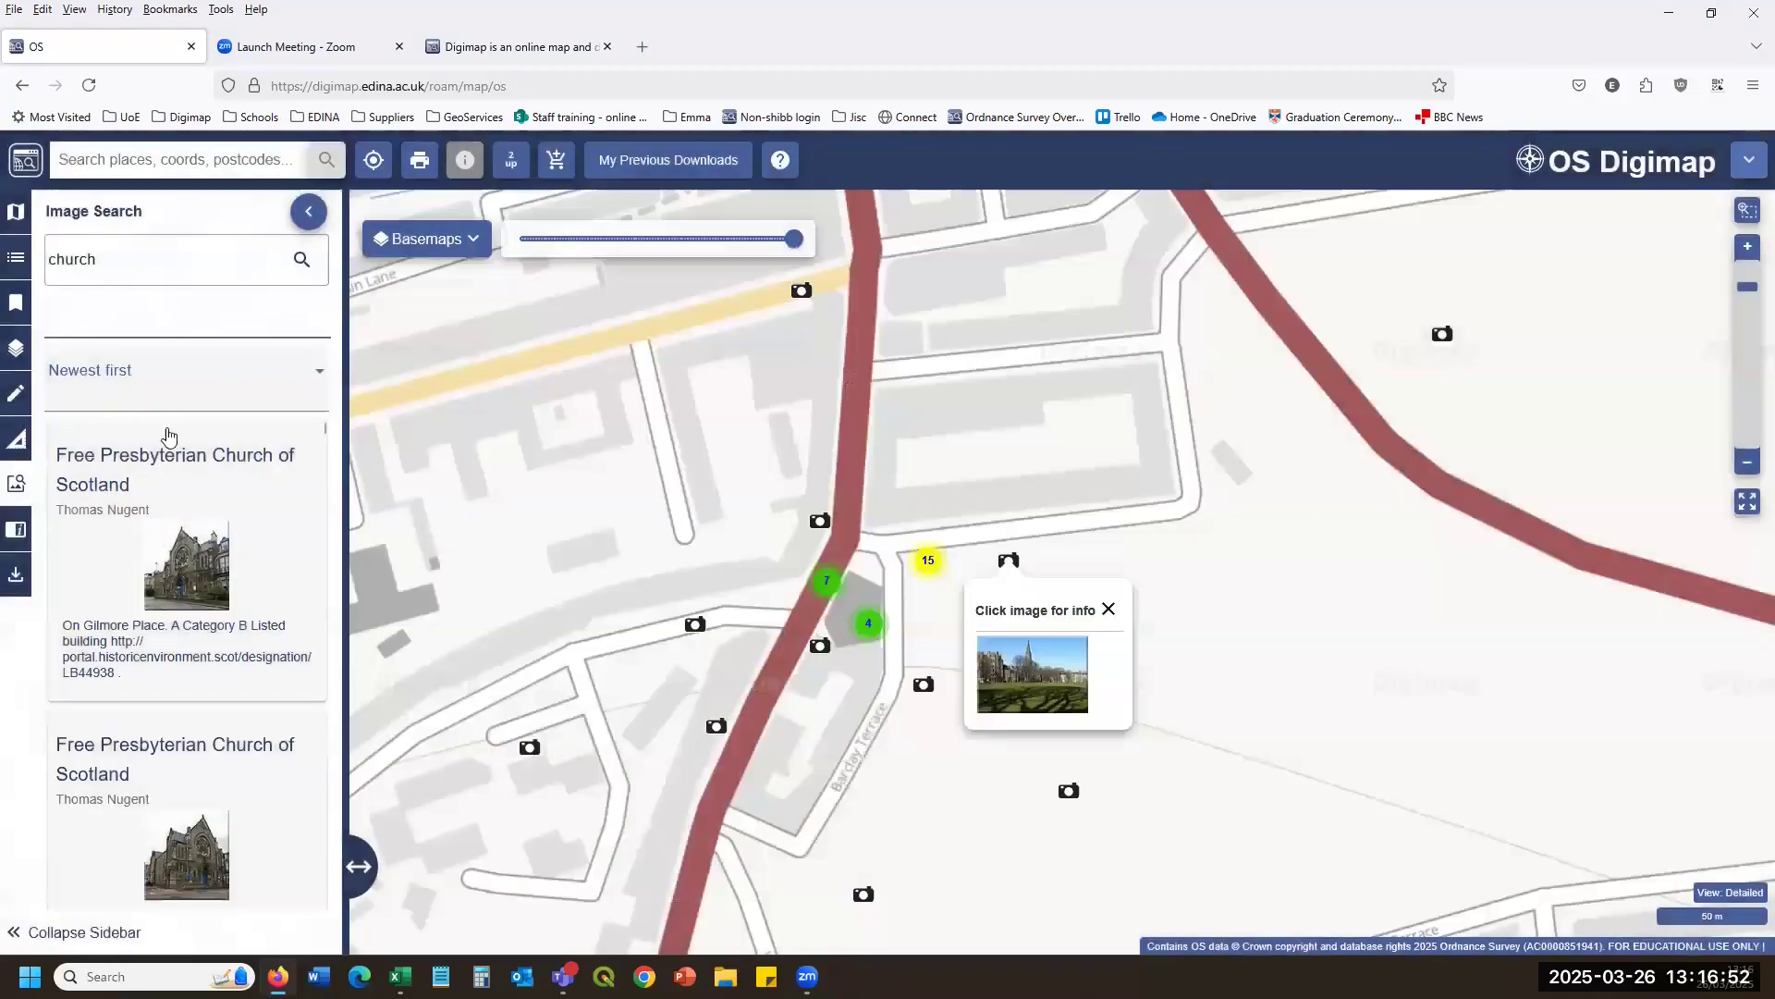
pyautogui.click(1108, 608)
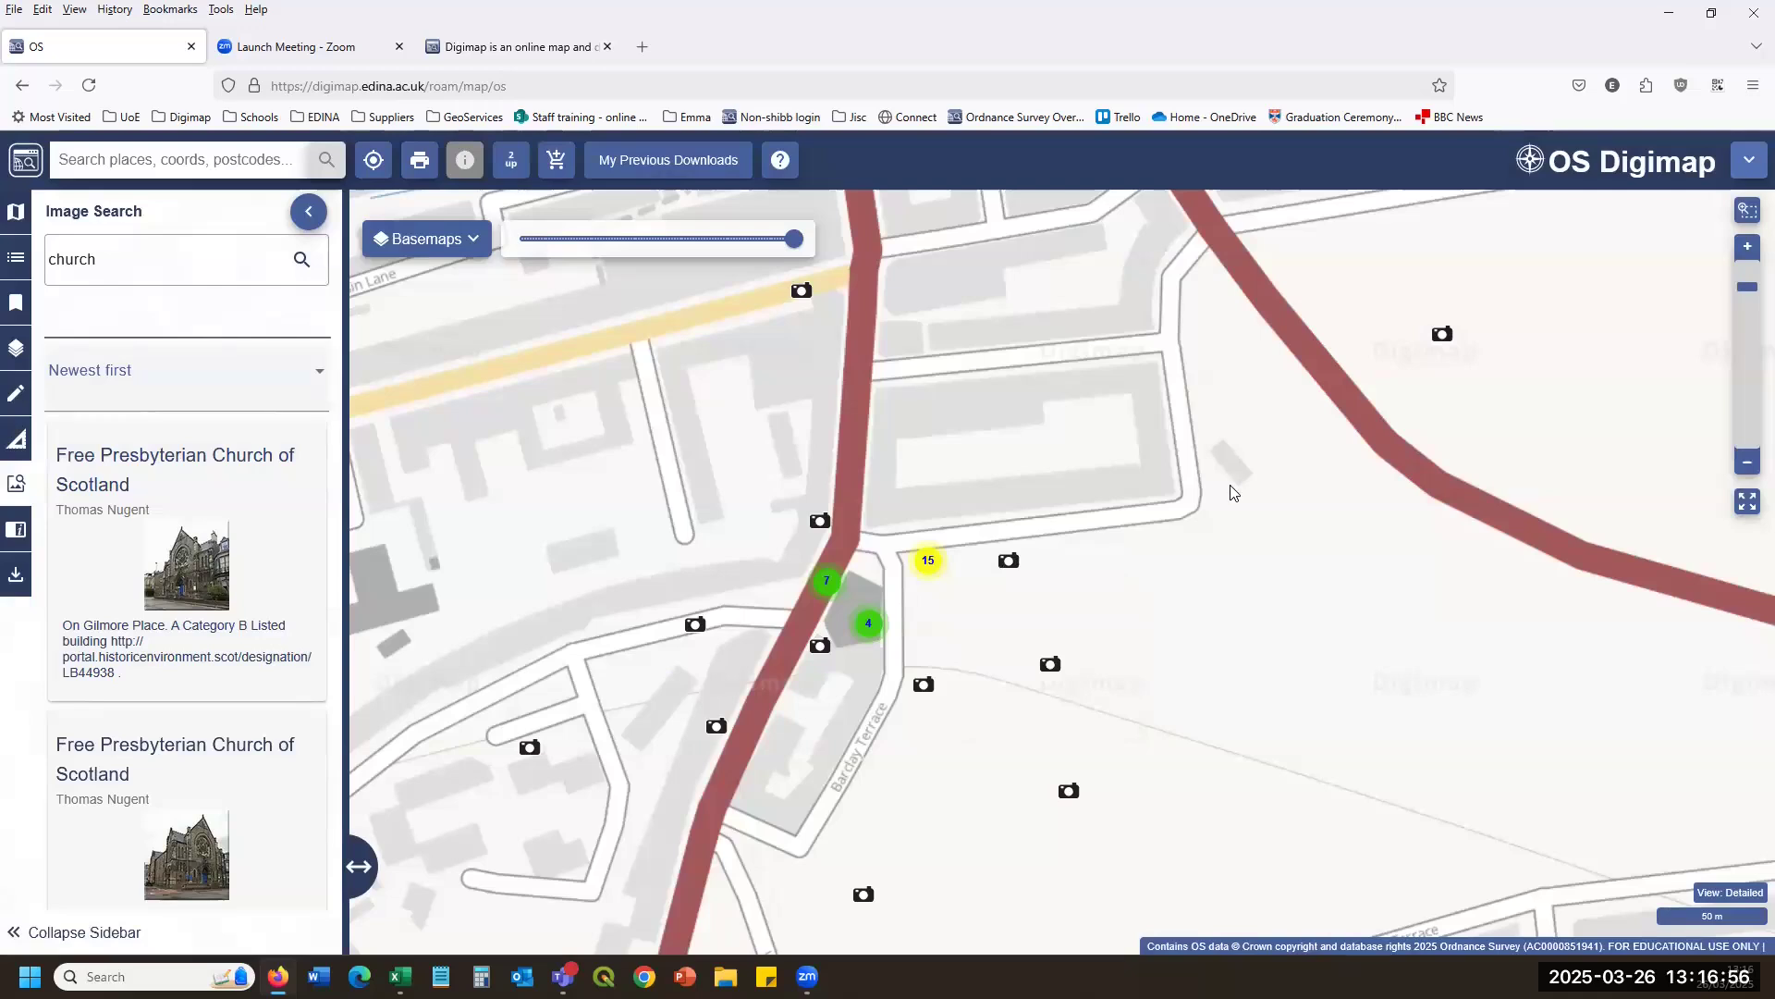
# Capture the grid reference and lat/long of a point near Barclay Terrace using Coordinate Capture.
pyautogui.click(16, 528)
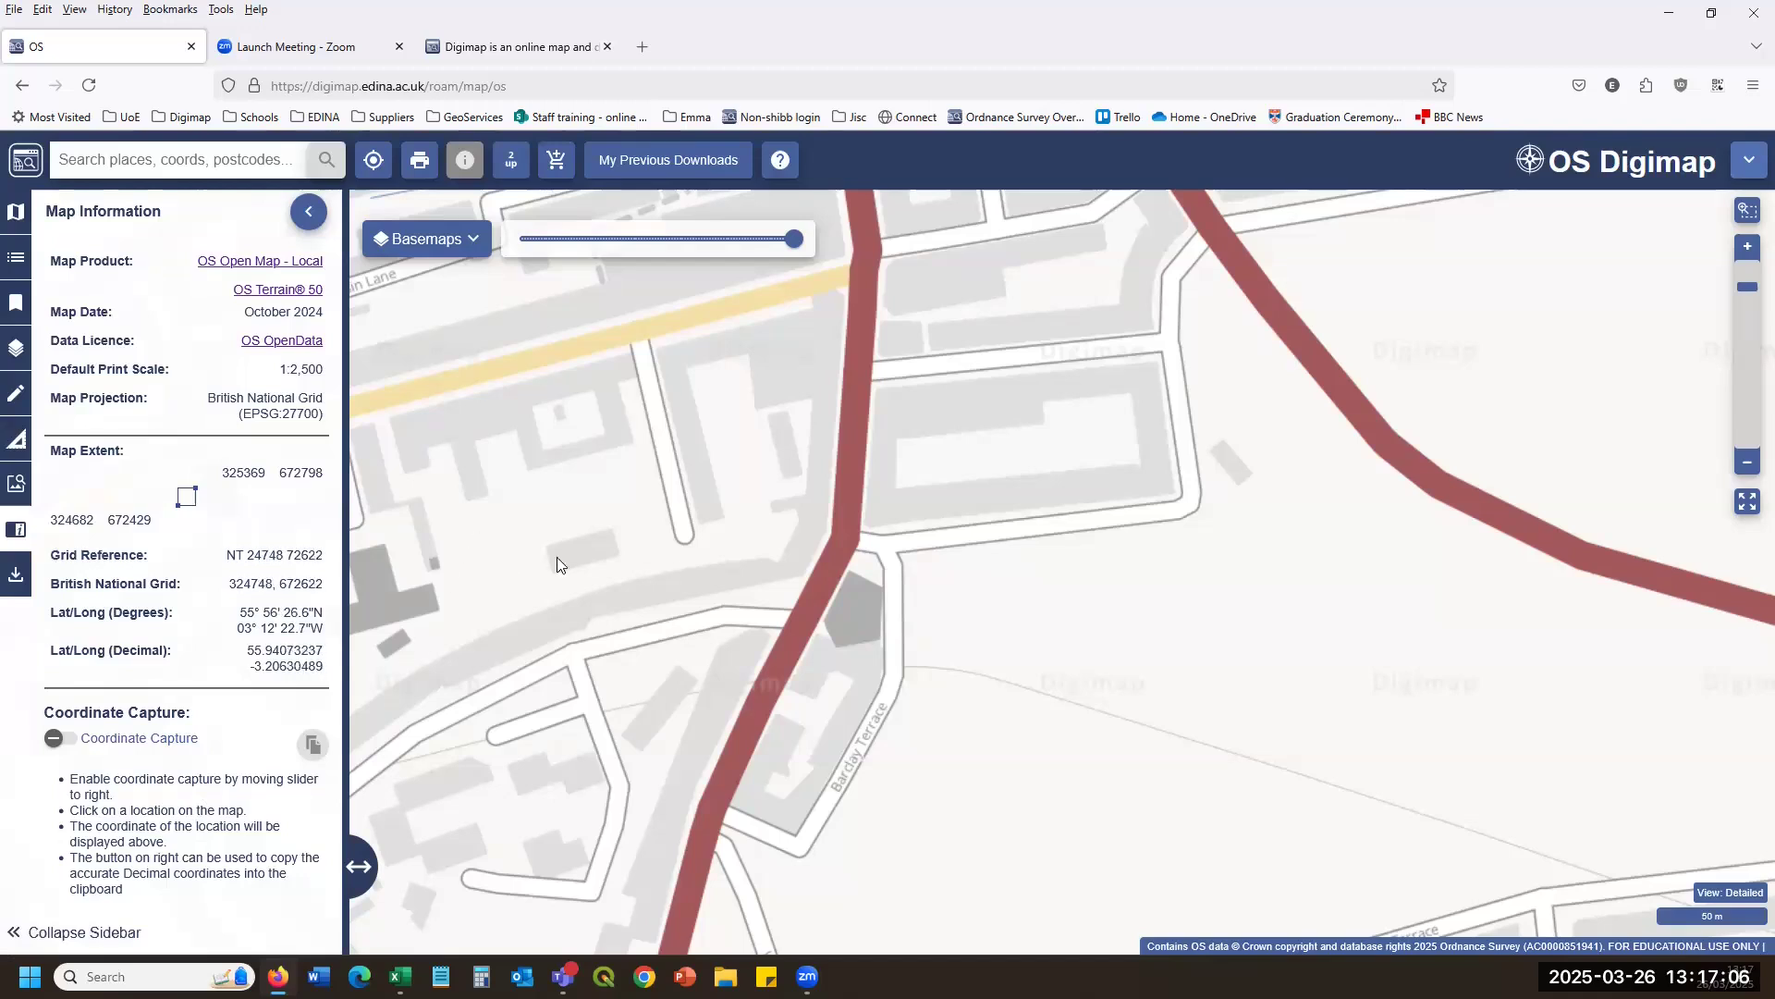
pyautogui.click(61, 737)
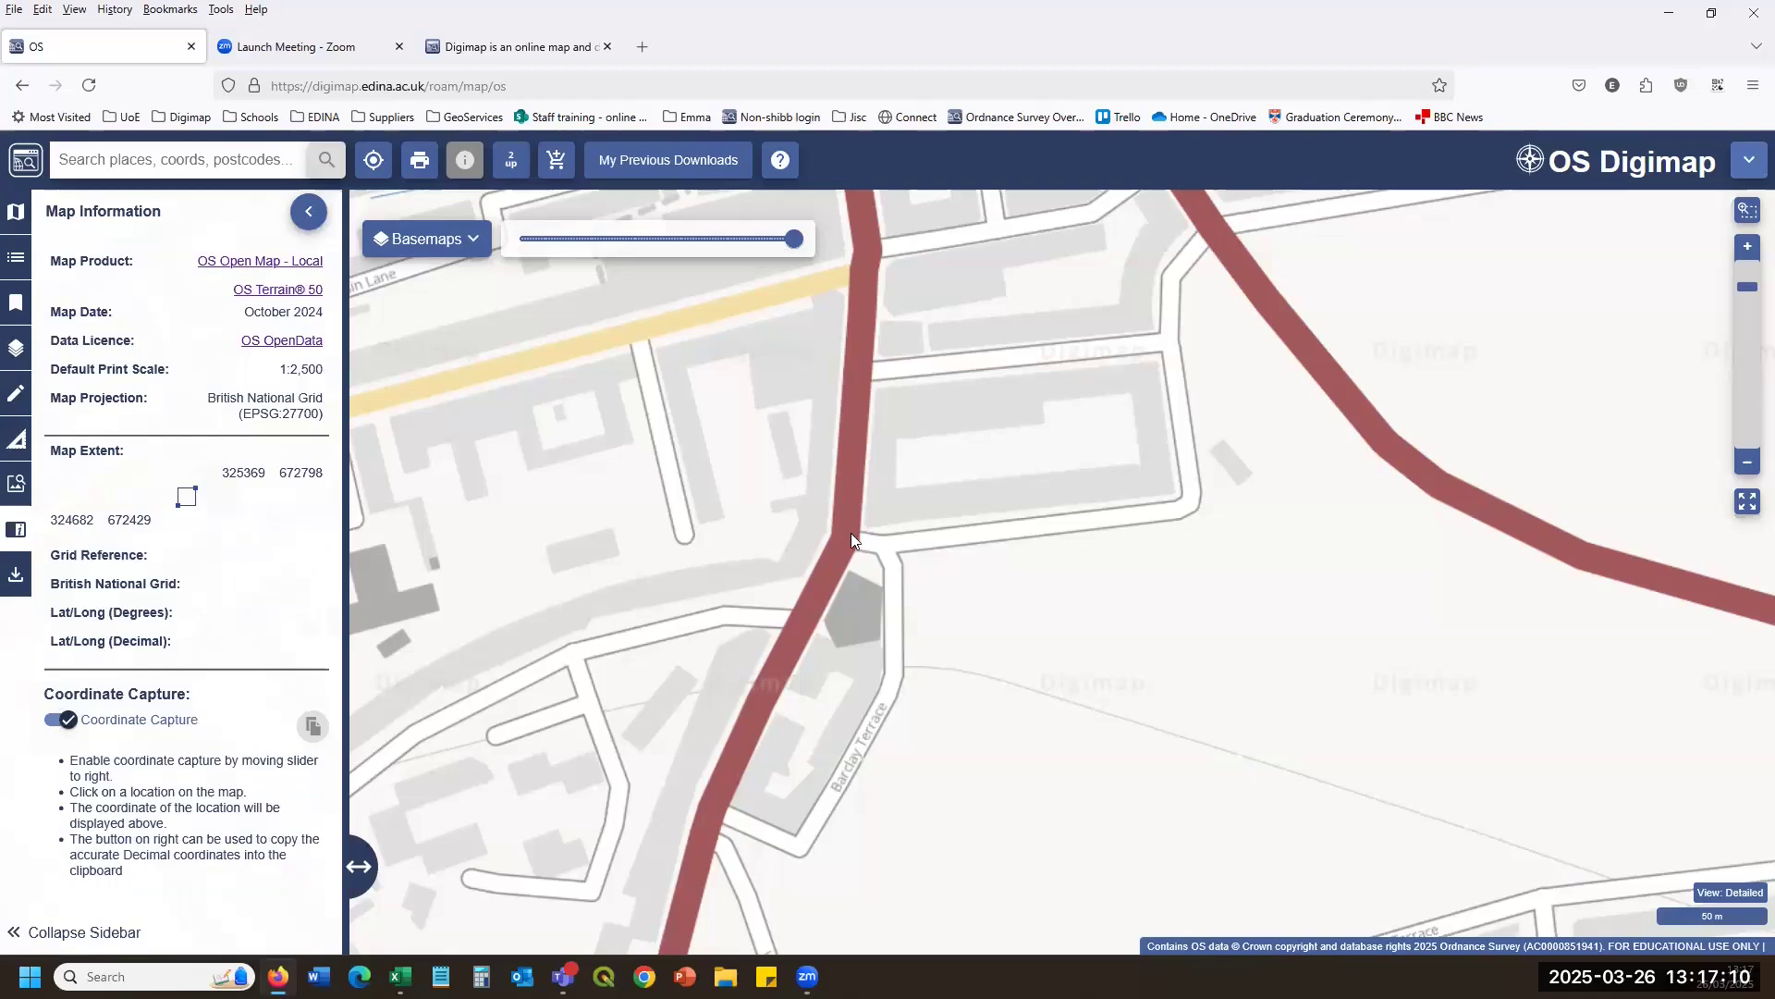
pyautogui.click(883, 556)
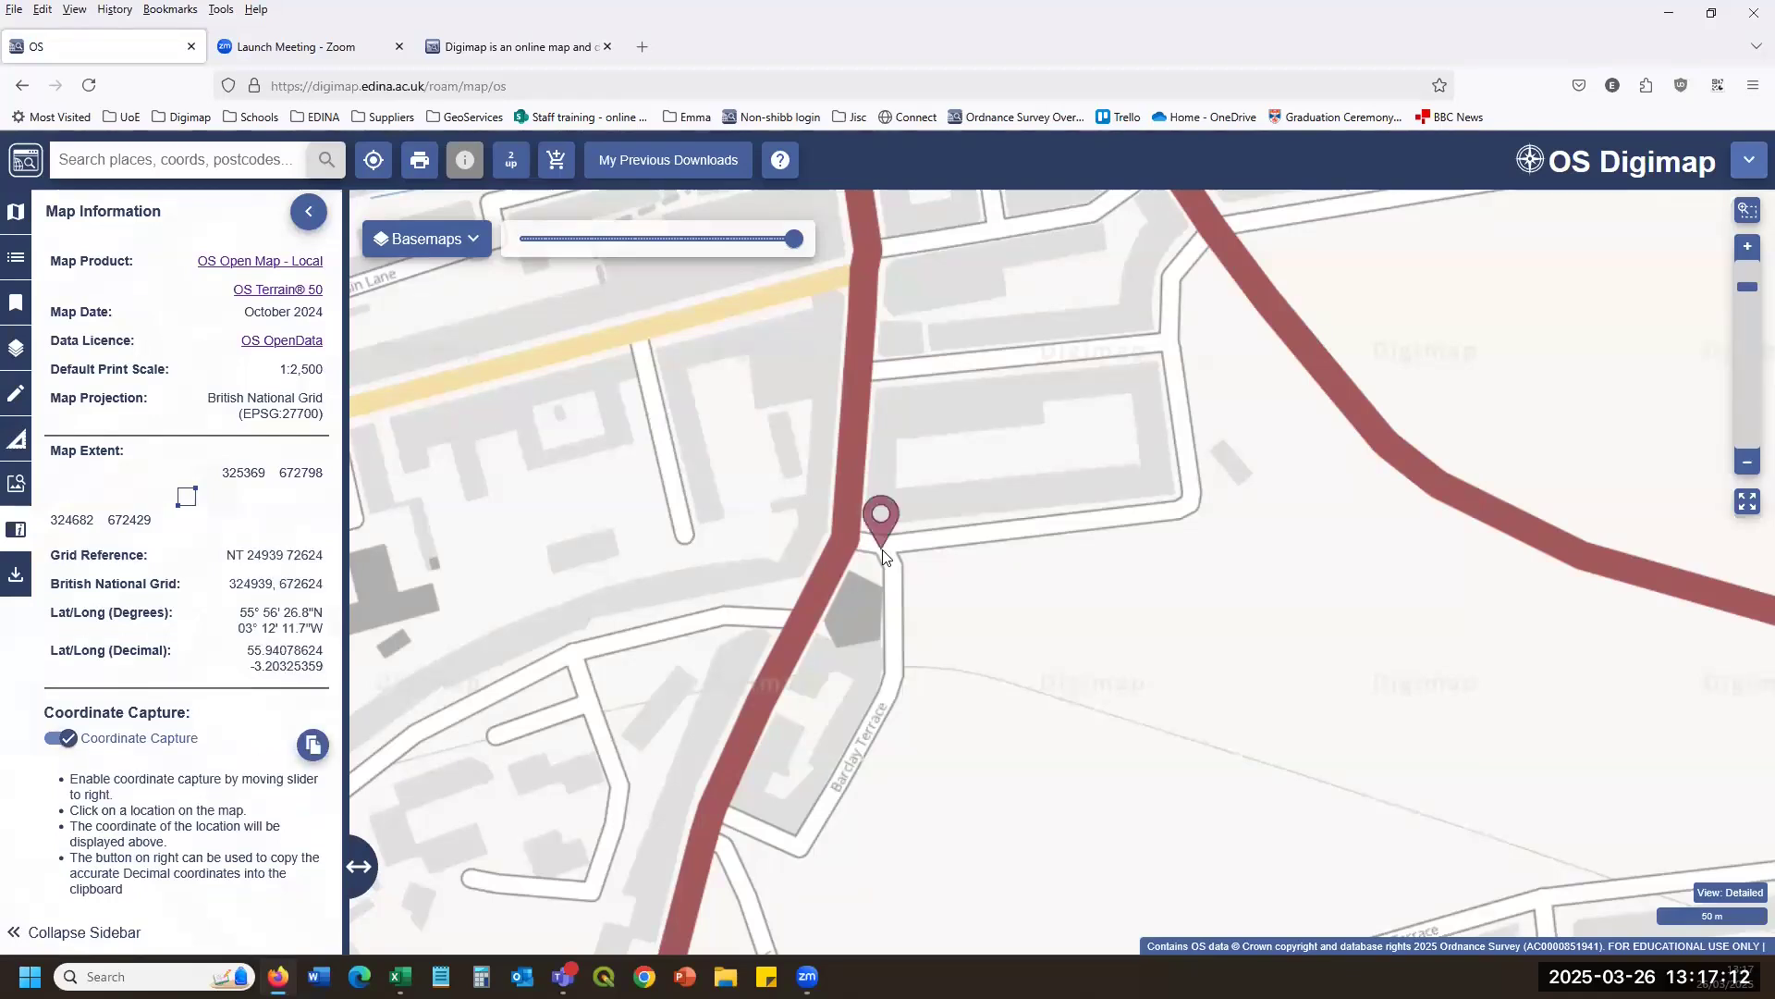
pyautogui.moveTo(227, 560); pyautogui.dragTo(238, 611)
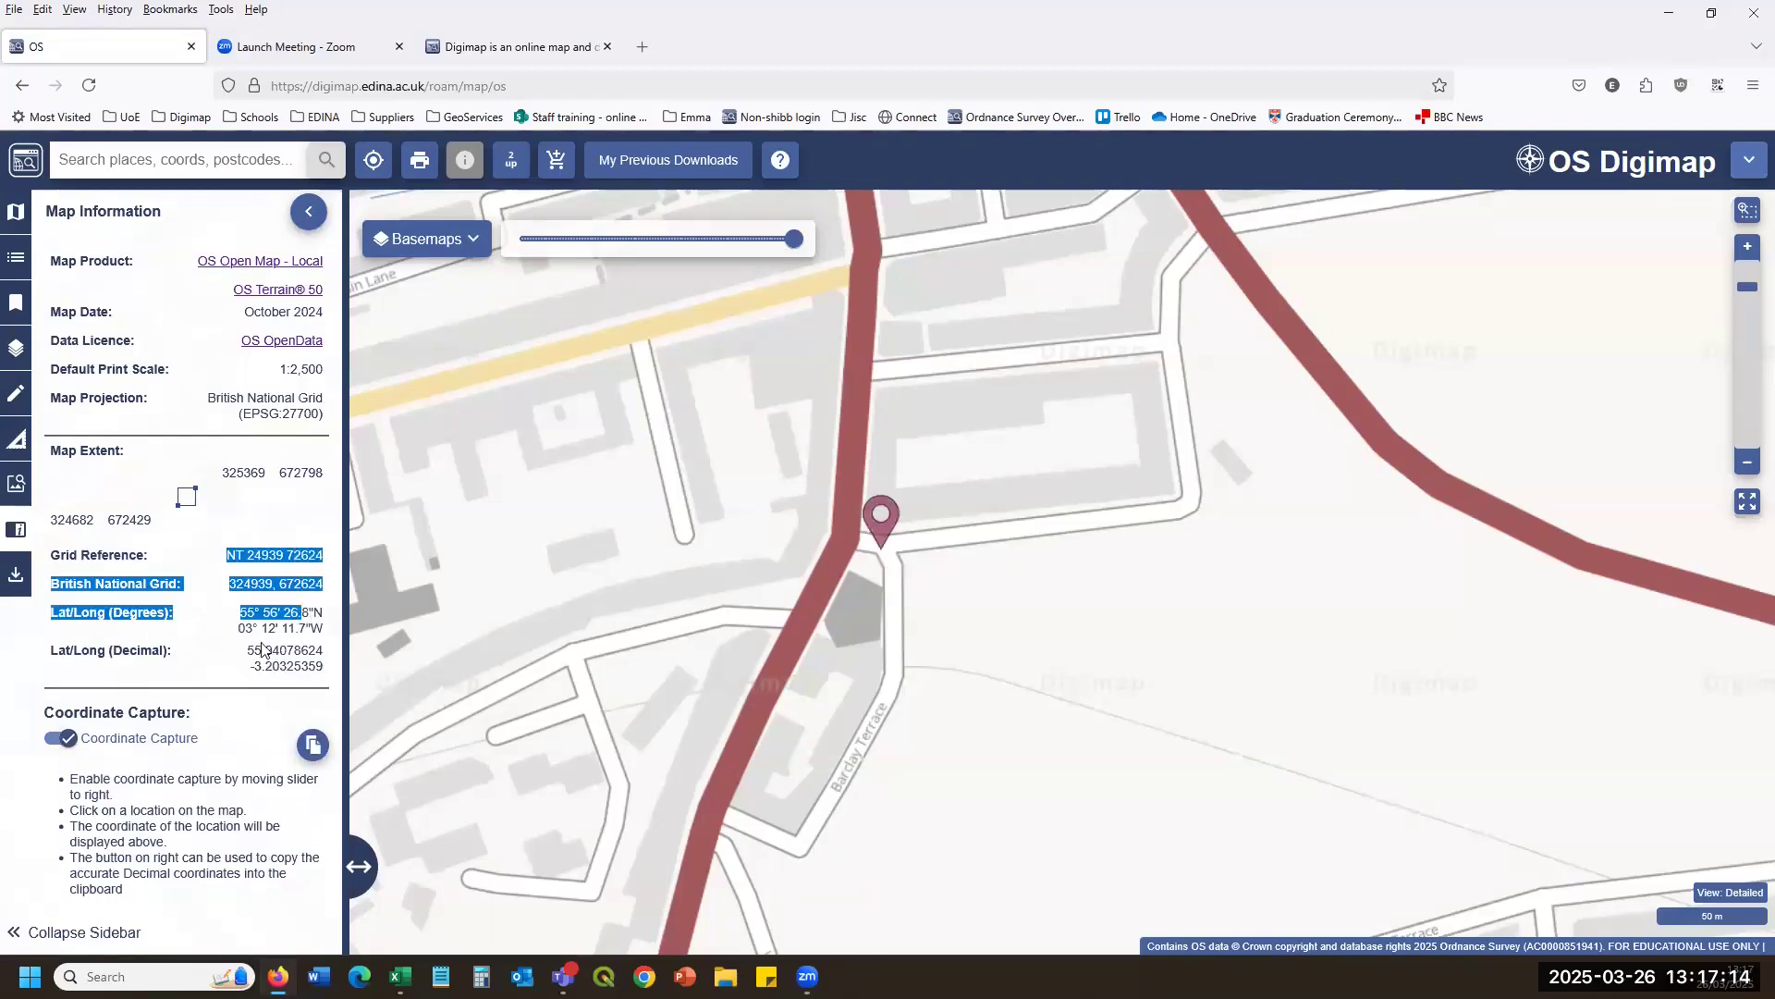
pyautogui.click(239, 610)
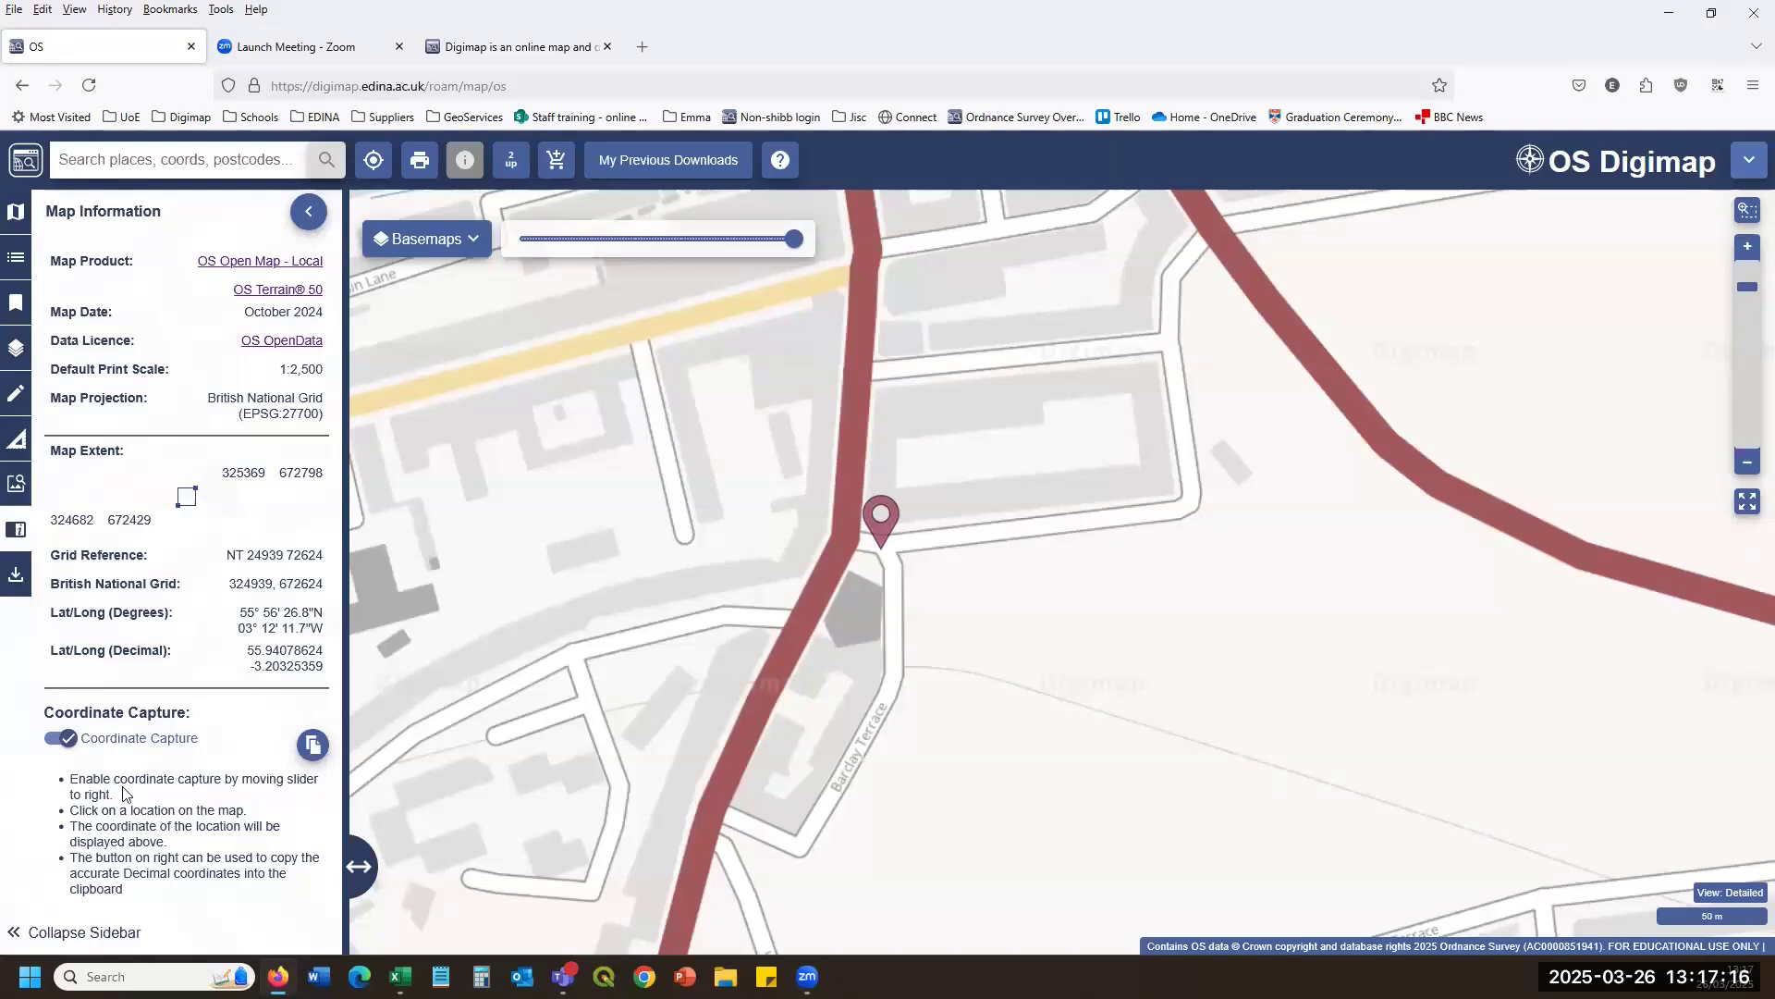
pyautogui.click(61, 738)
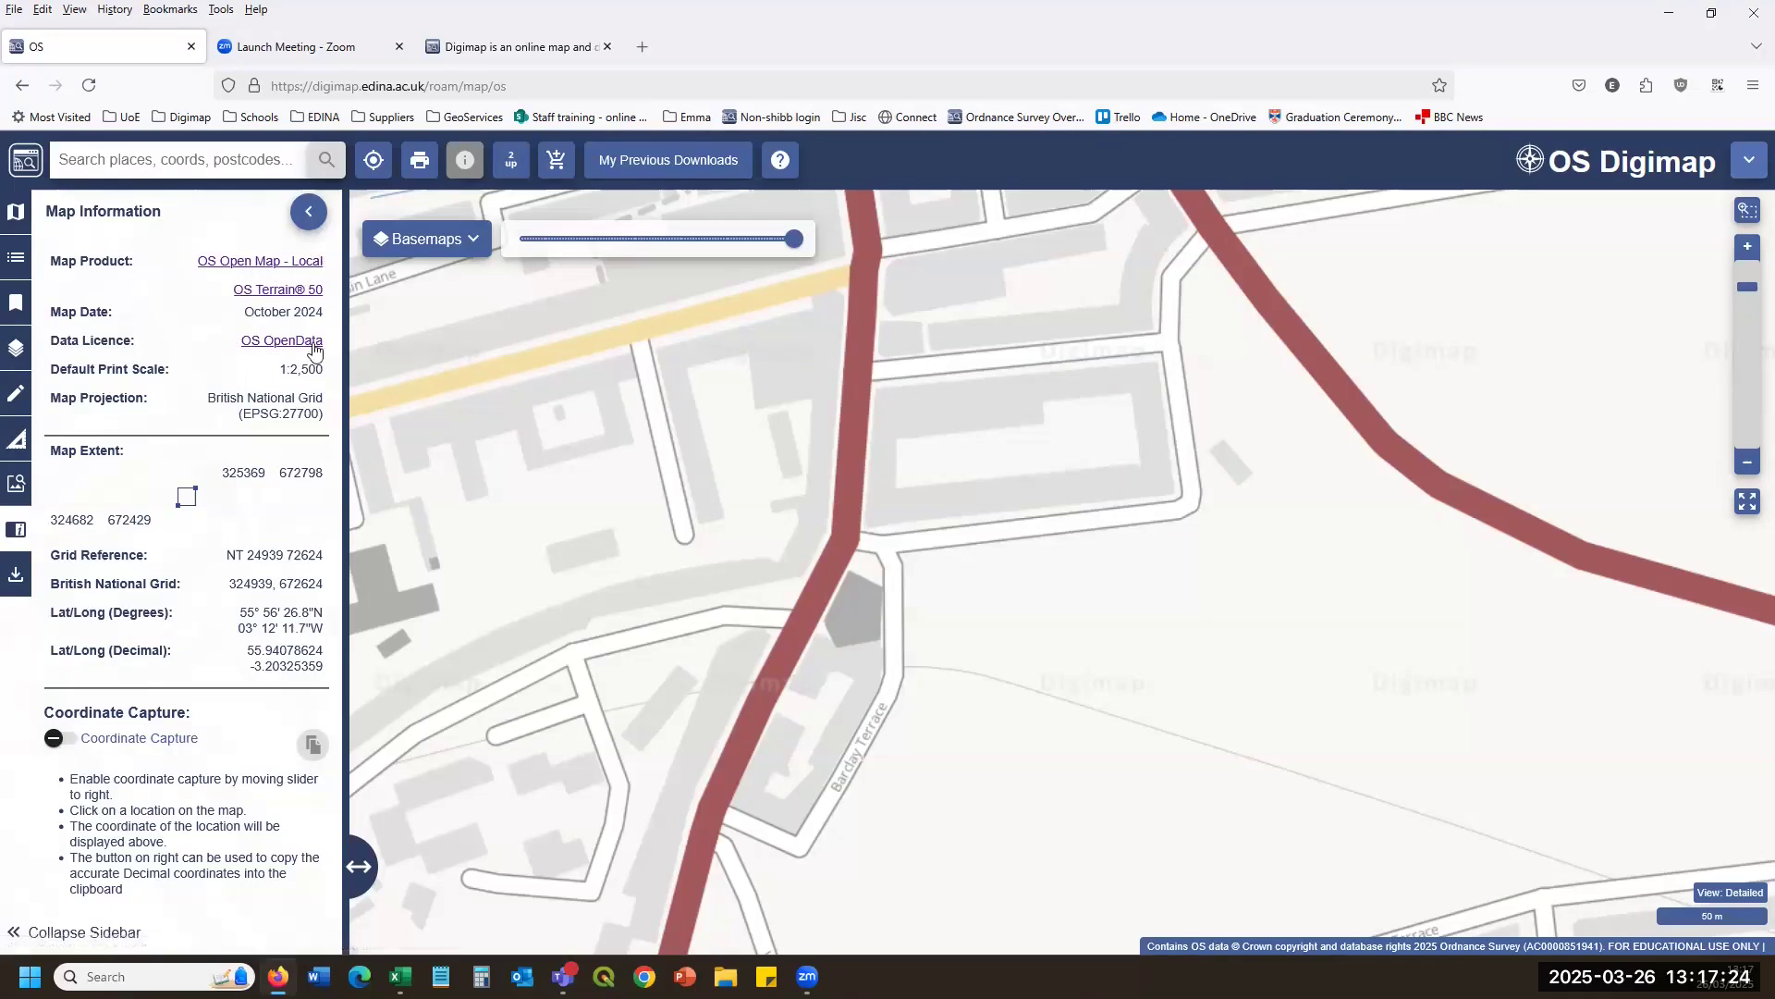
# Switch the basemap to Full Colour OS MasterMap.
pyautogui.click(472, 242)
pyautogui.click(412, 305)
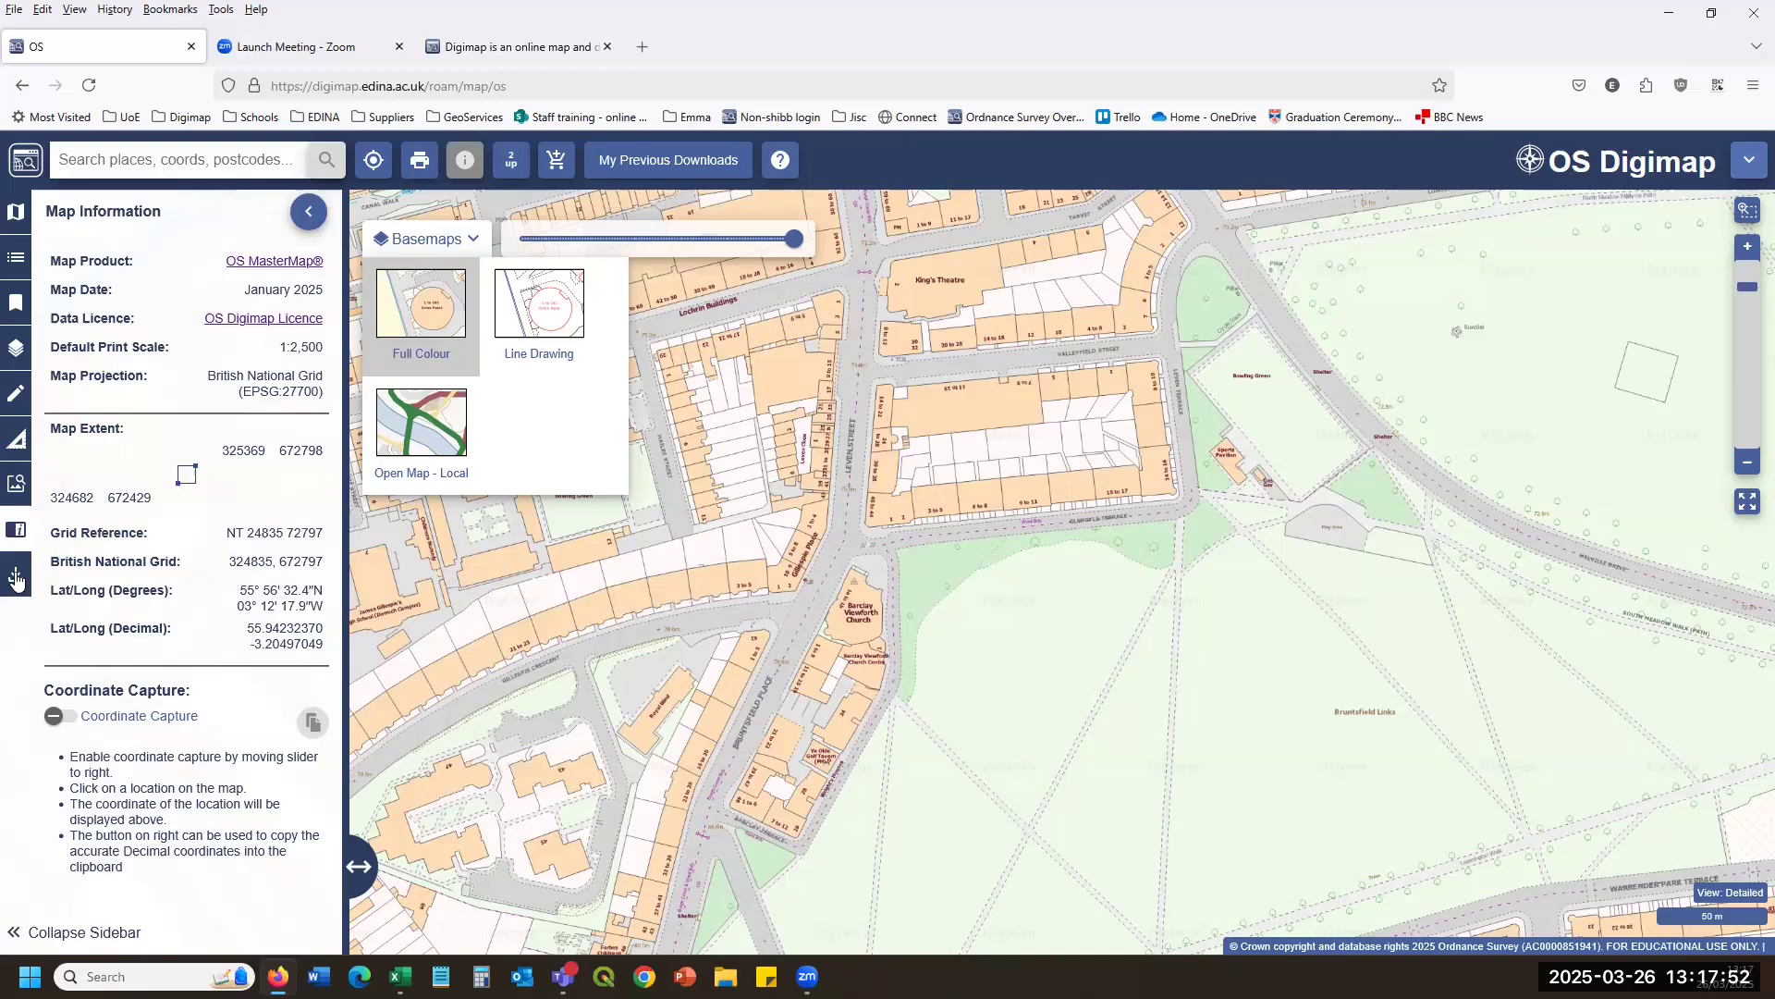
pyautogui.click(17, 579)
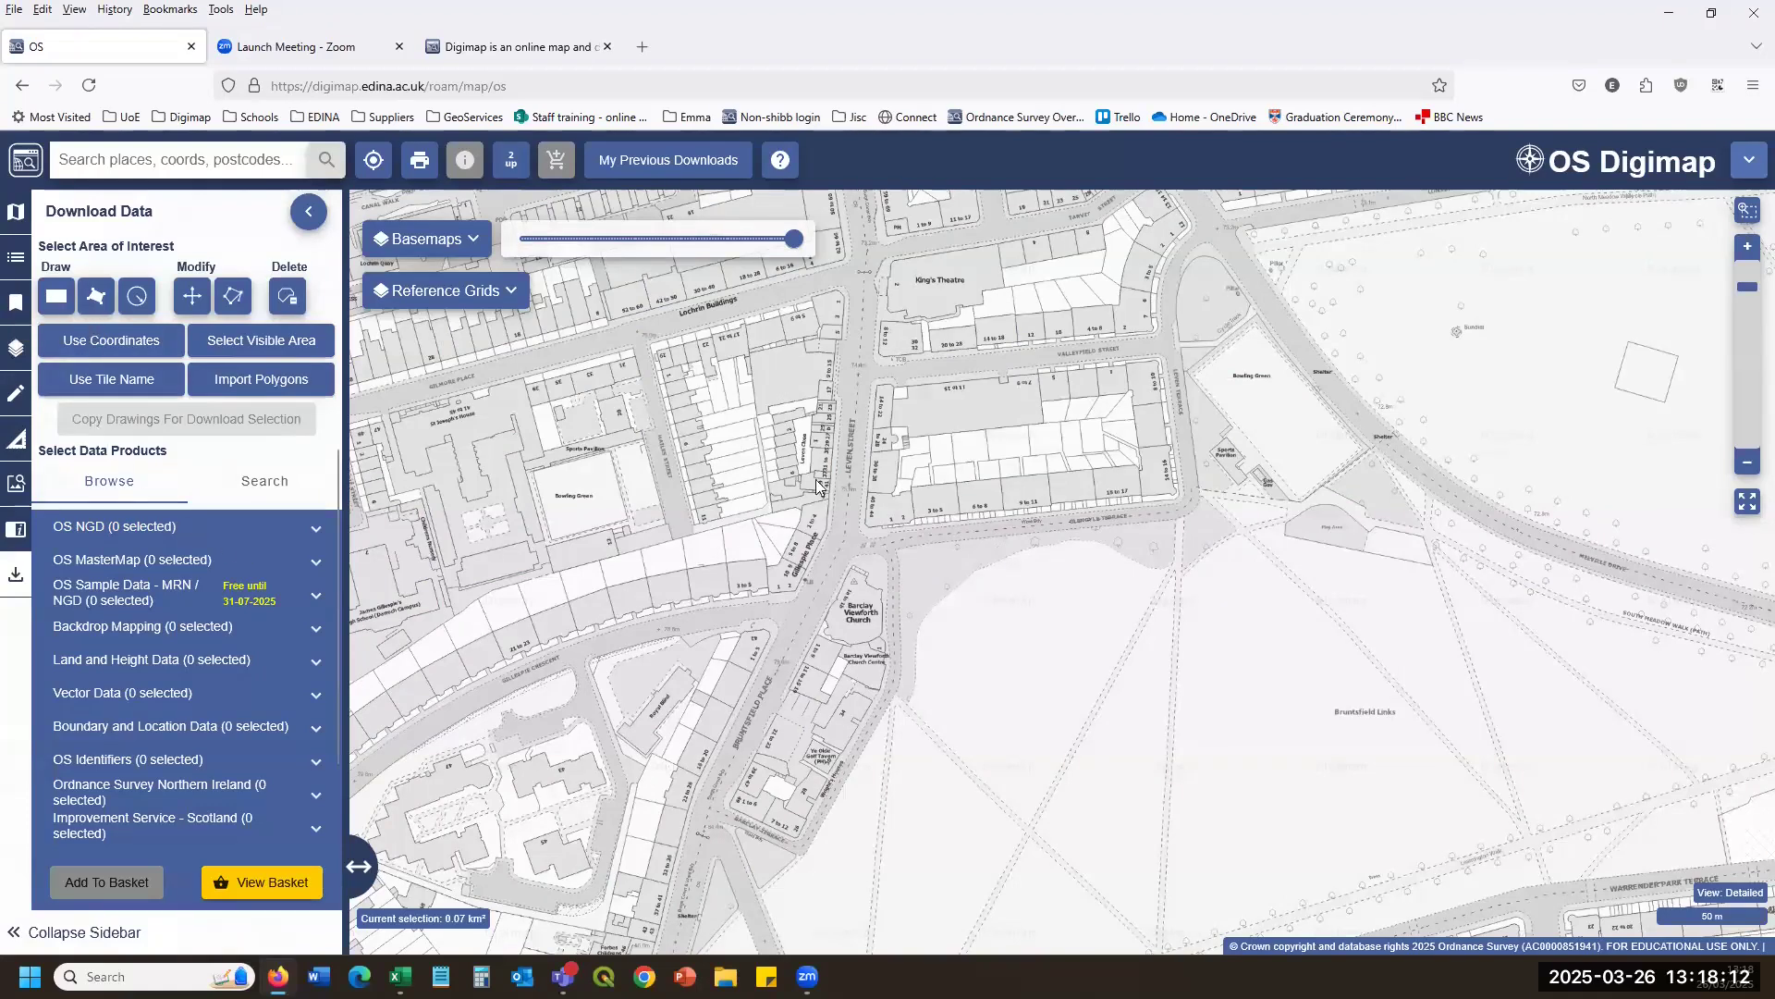
# Zoom out and pan the map to centre on Edinburgh's Old Town around the castle.
pyautogui.scroll(-1, 1153, 459)
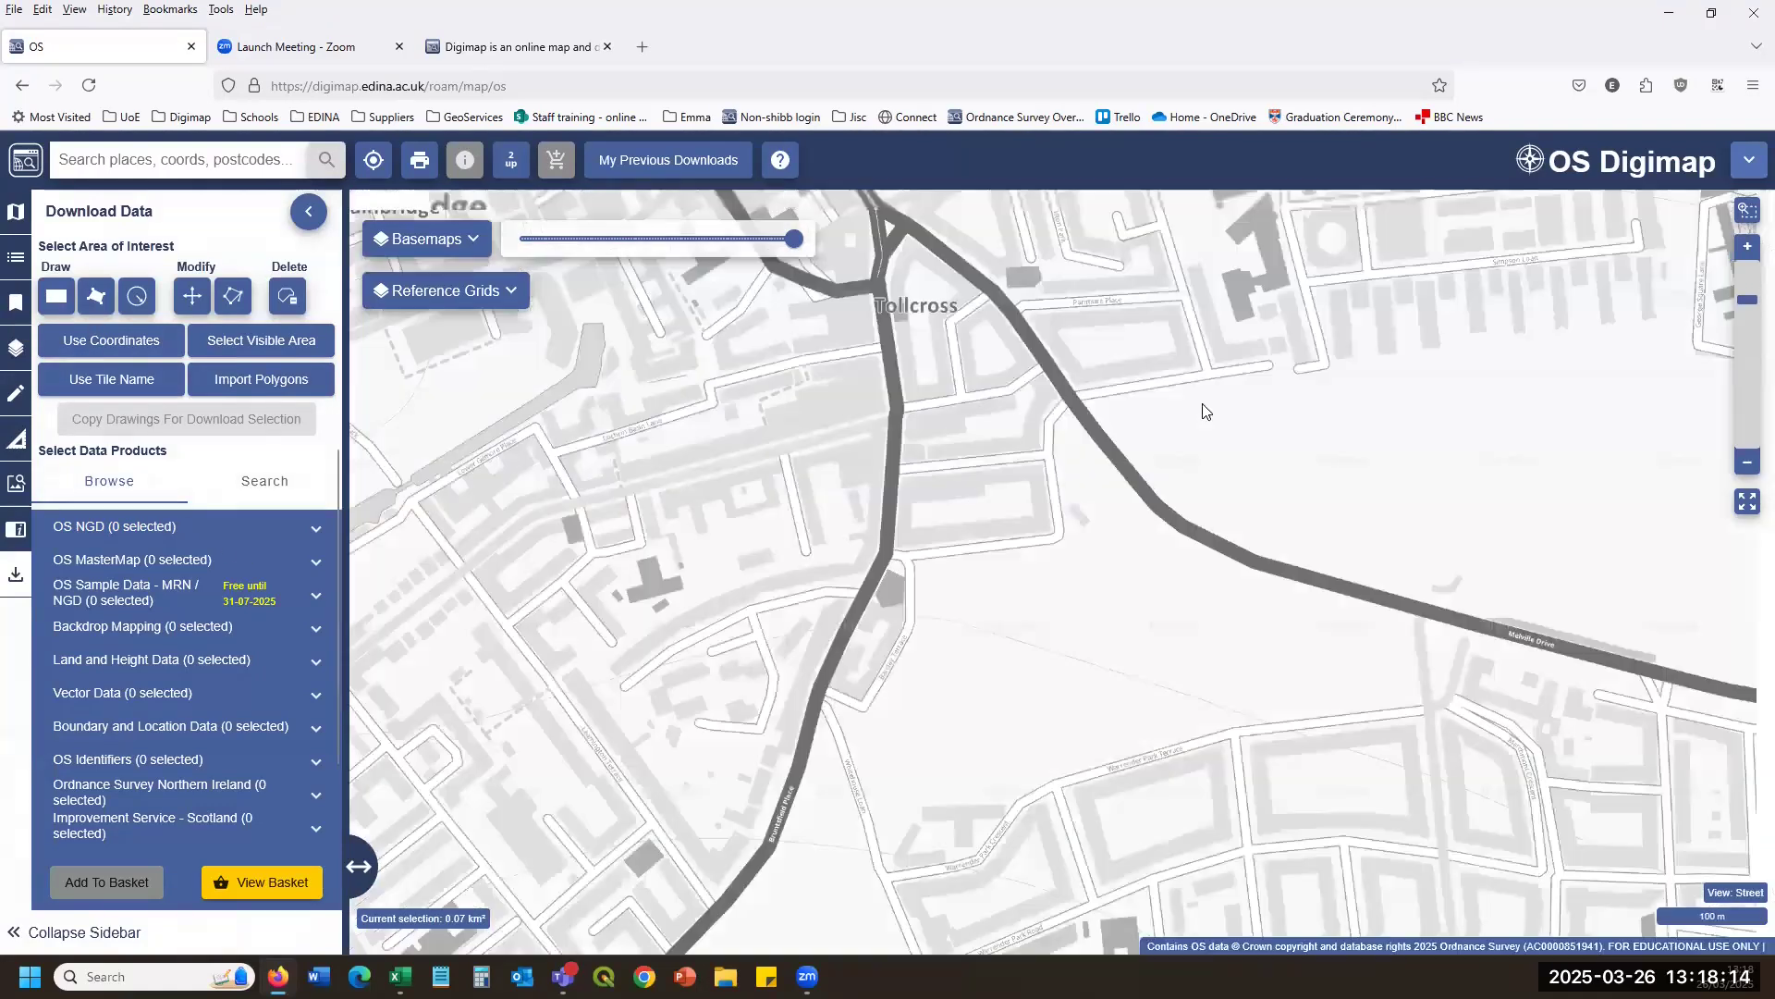
pyautogui.scroll(-1, 1207, 410)
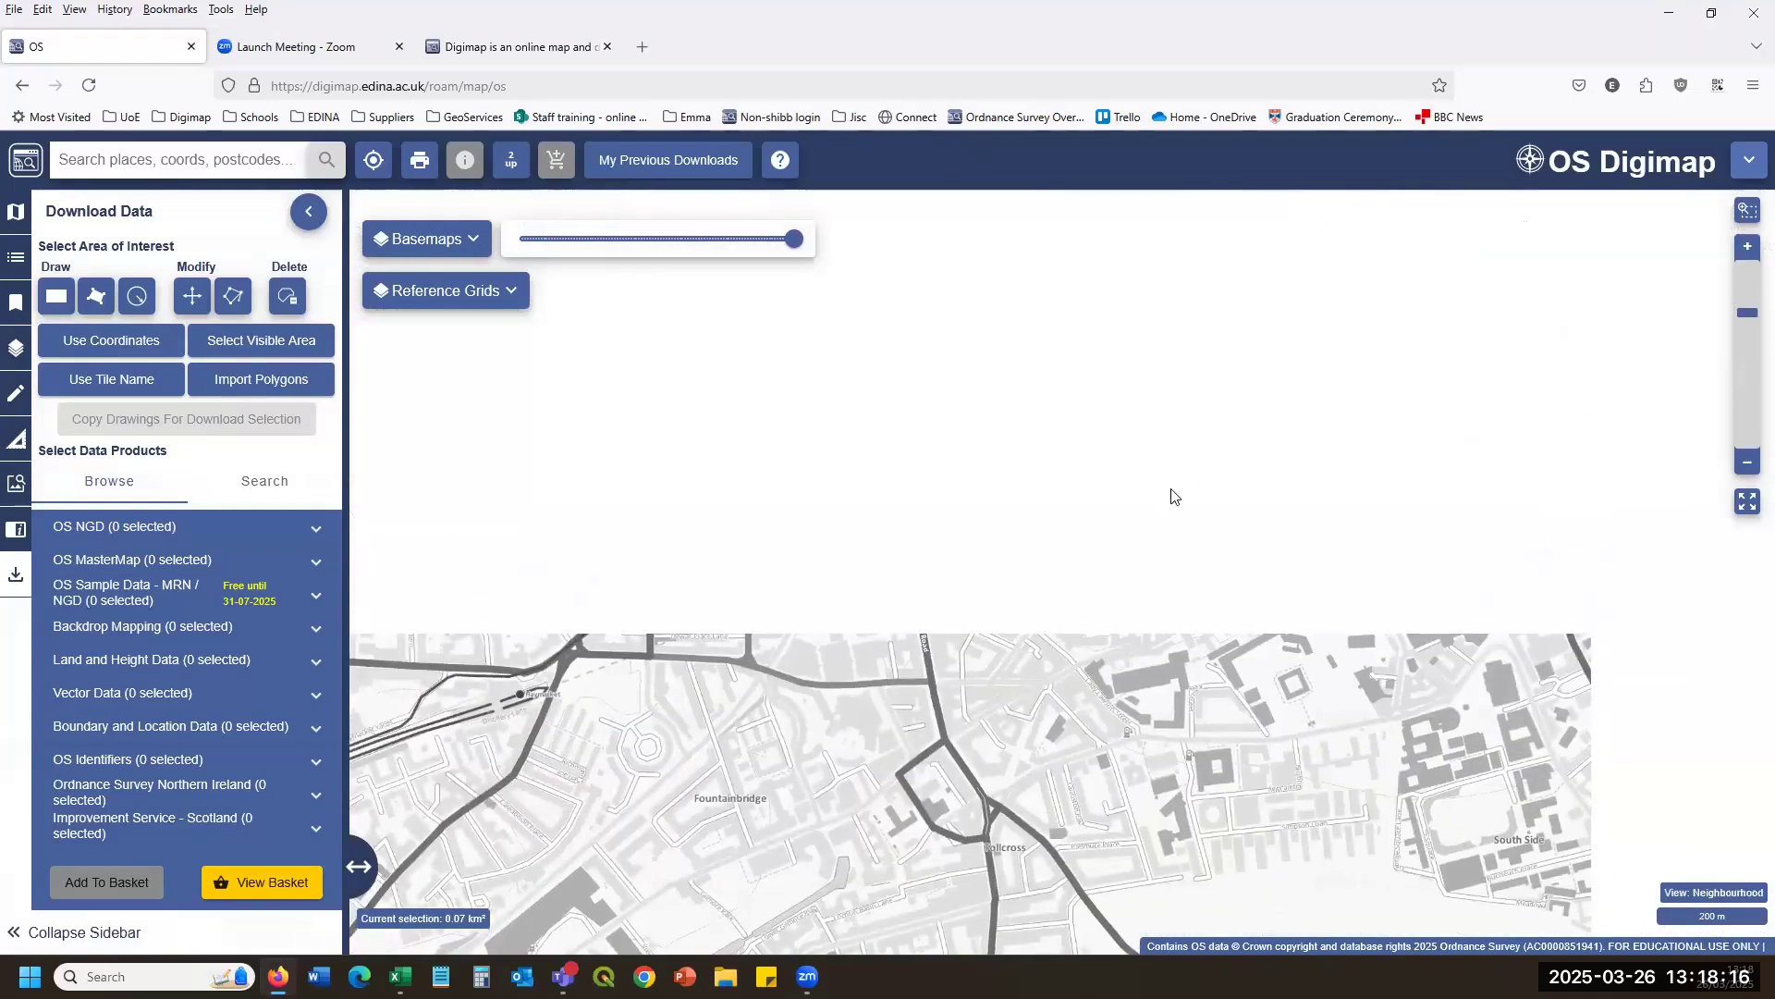
pyautogui.moveTo(1138, 507); pyautogui.dragTo(840, 604)
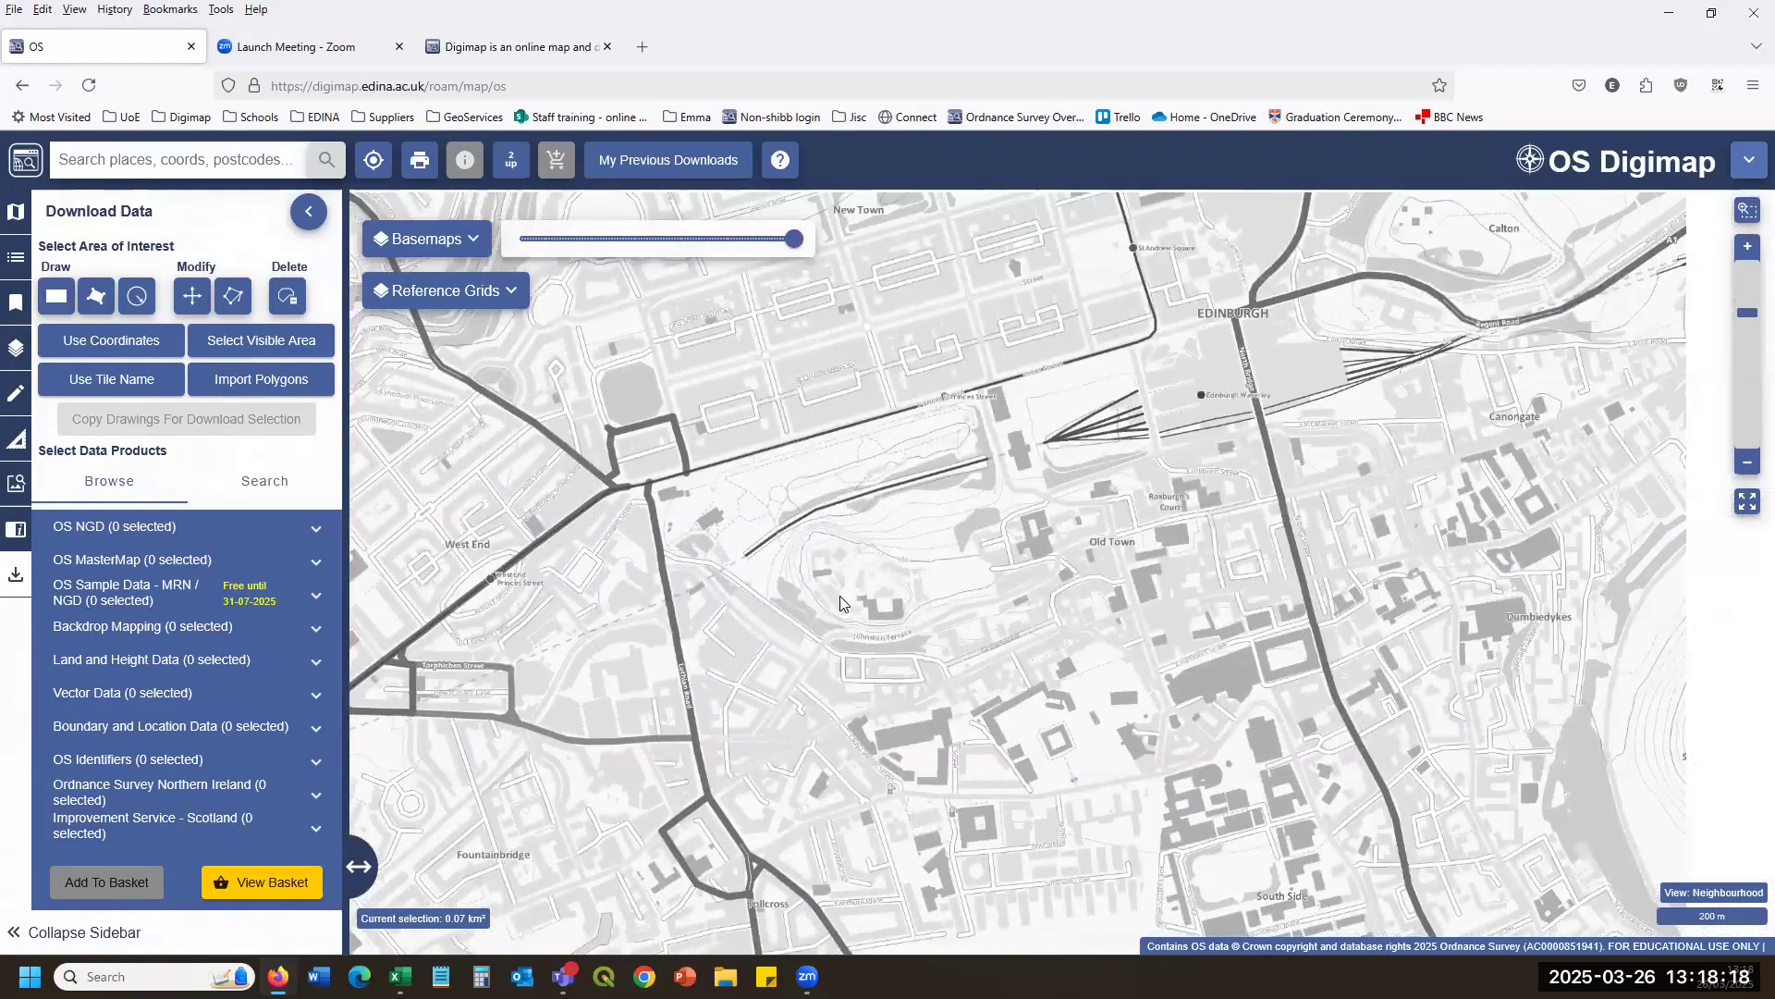
pyautogui.scroll(2, 810, 577)
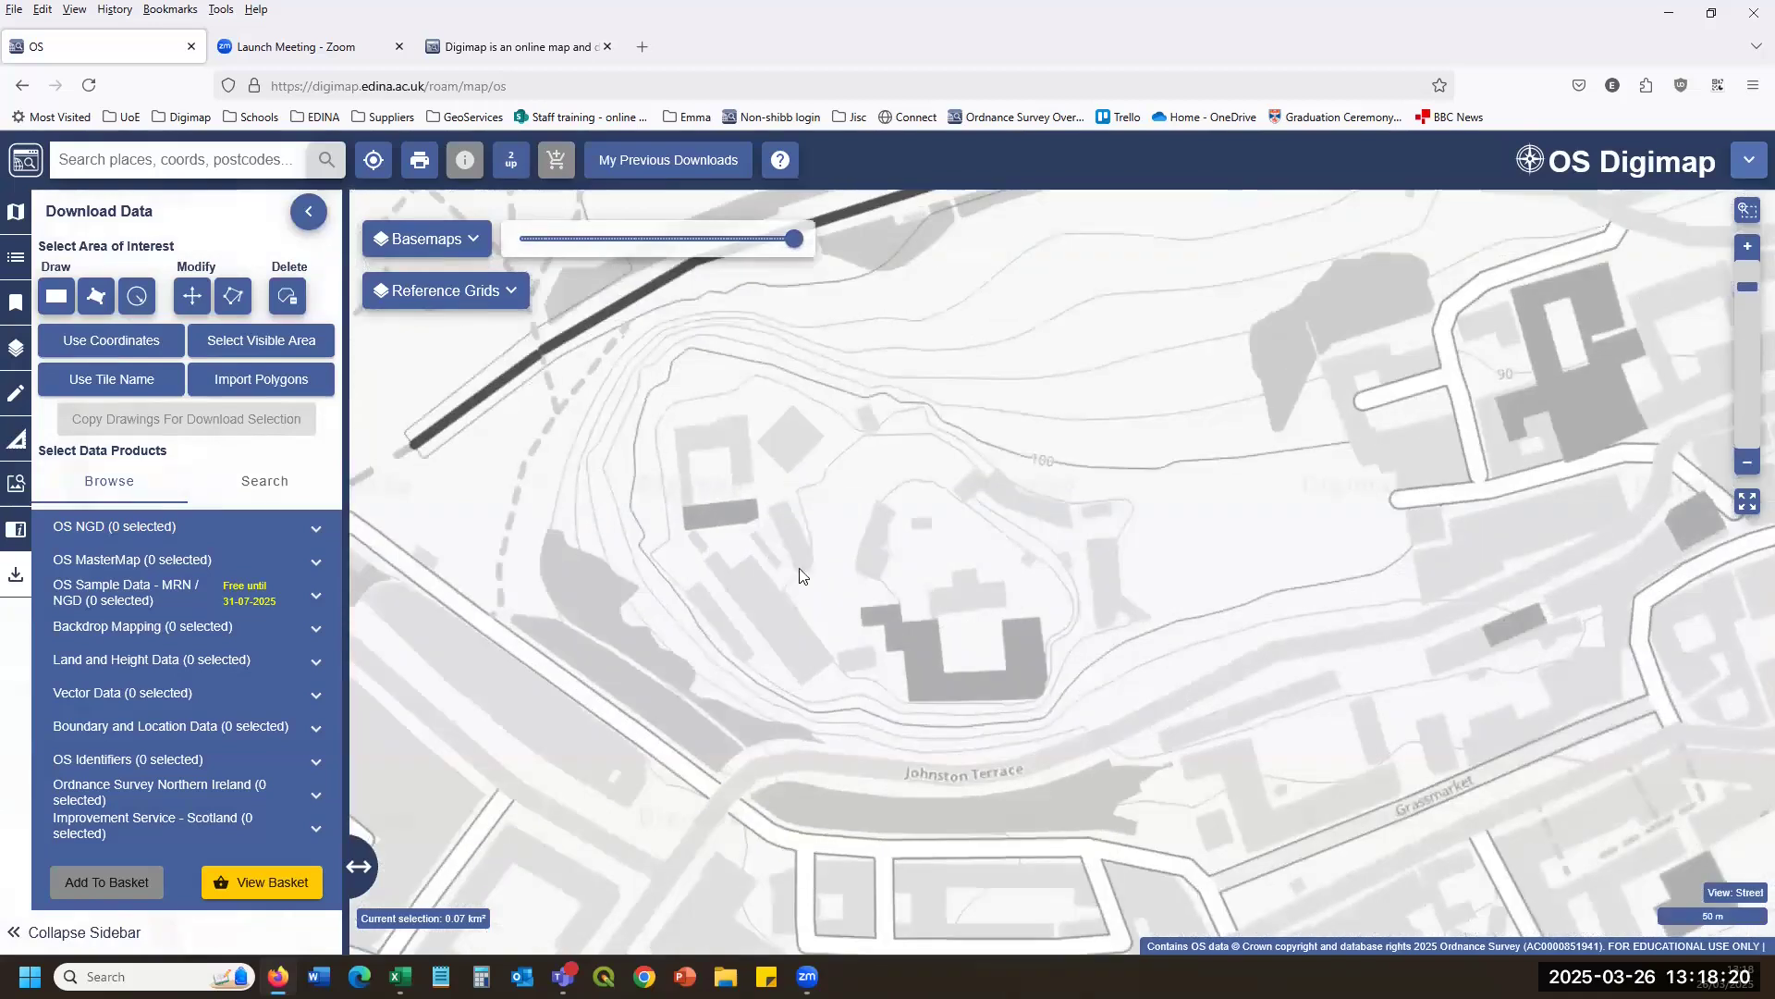
pyautogui.scroll(1, 779, 561)
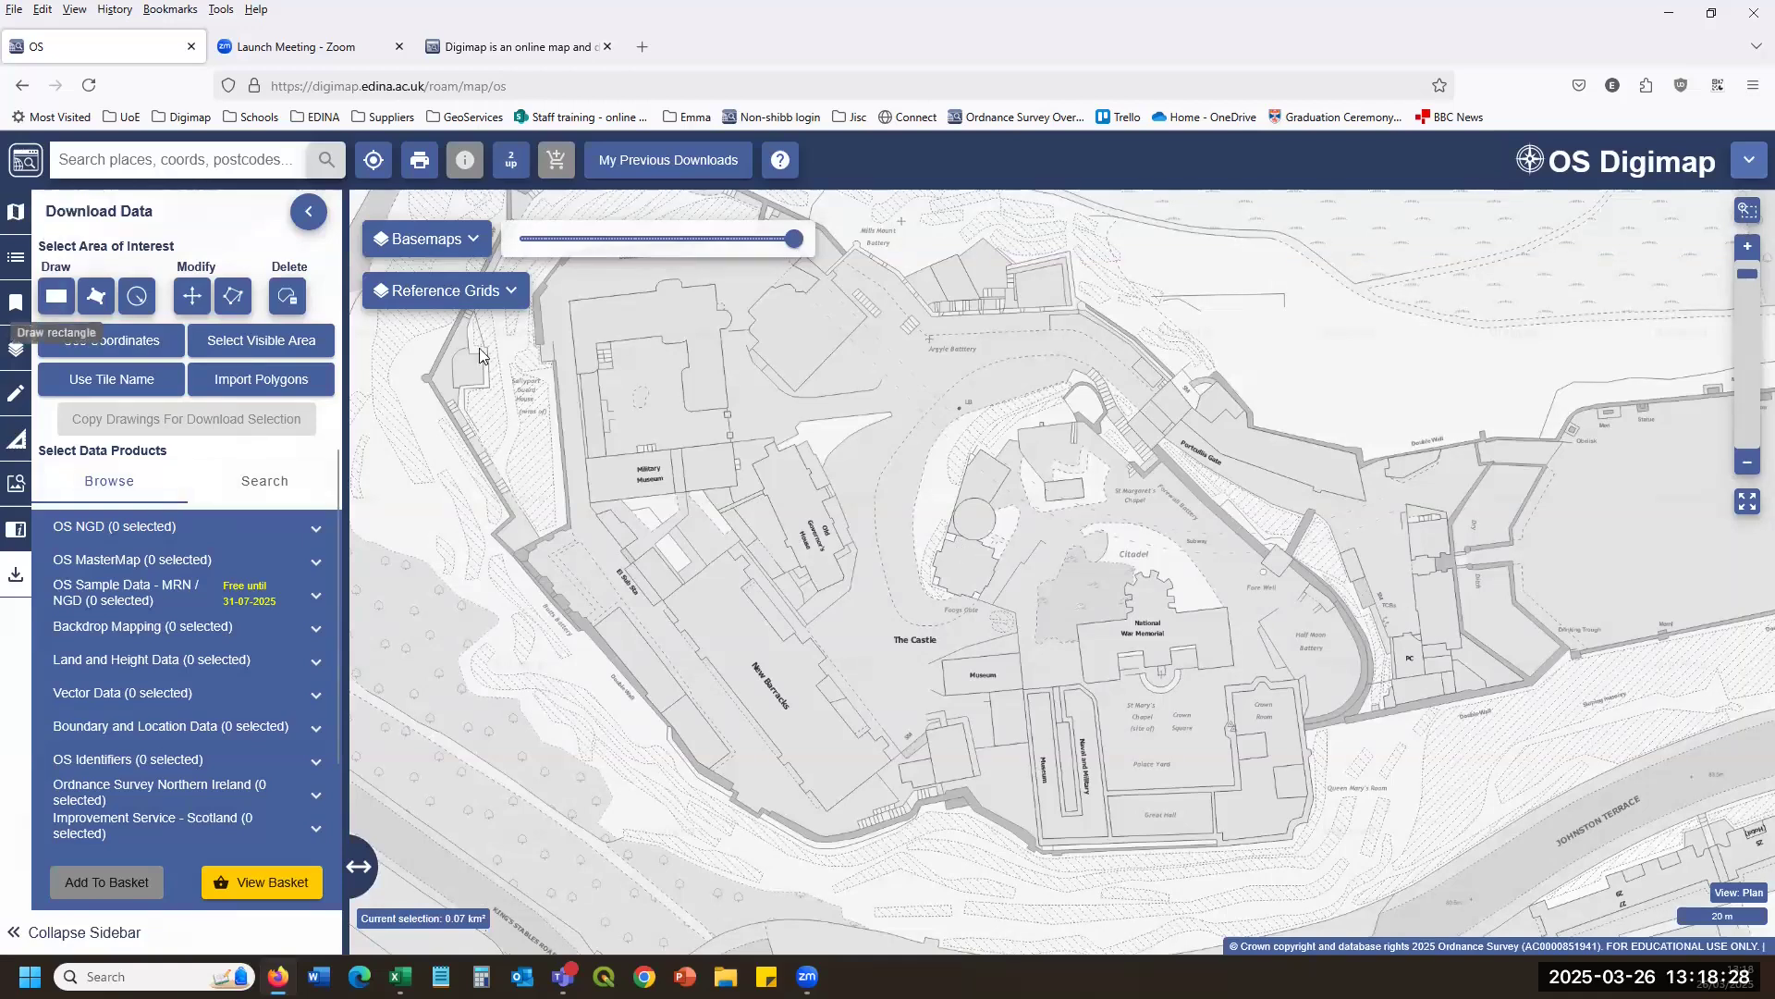
pyautogui.scroll(-1, 822, 526)
pyautogui.scroll(-1, 822, 525)
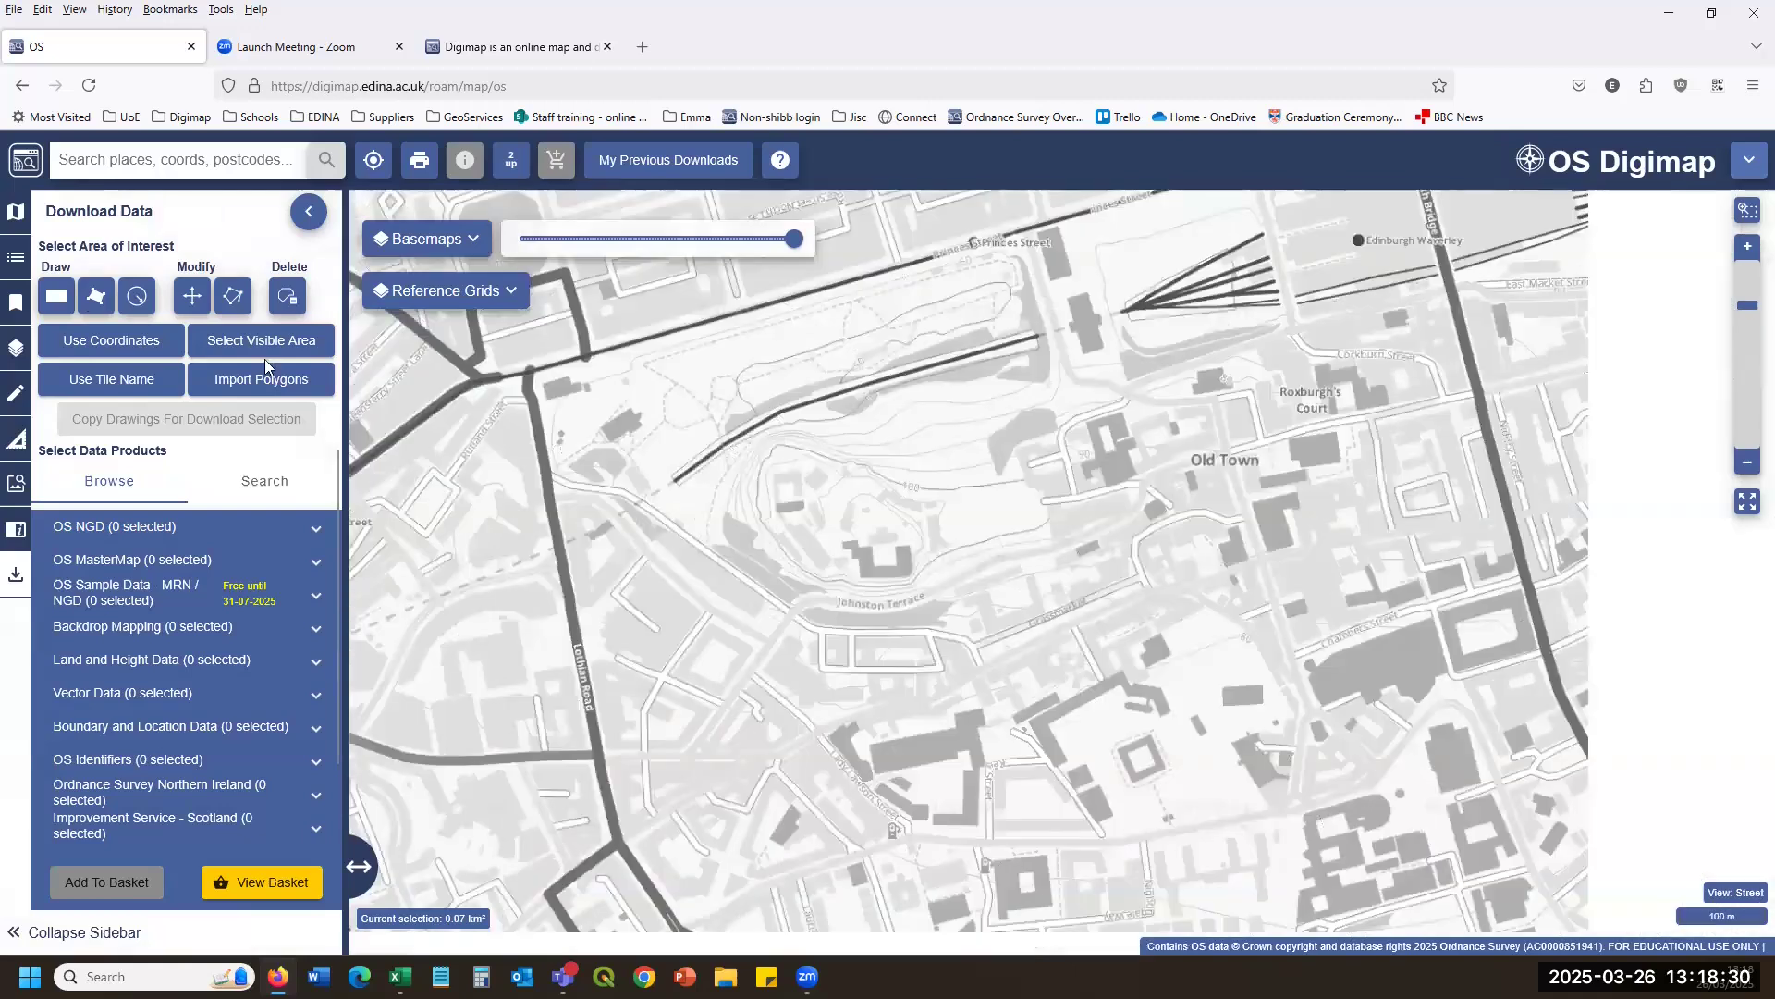
pyautogui.click(56, 297)
# Outline a 0.78 km² polygon download area over the Old Town, replacing the initial rectangle.
pyautogui.click(677, 354)
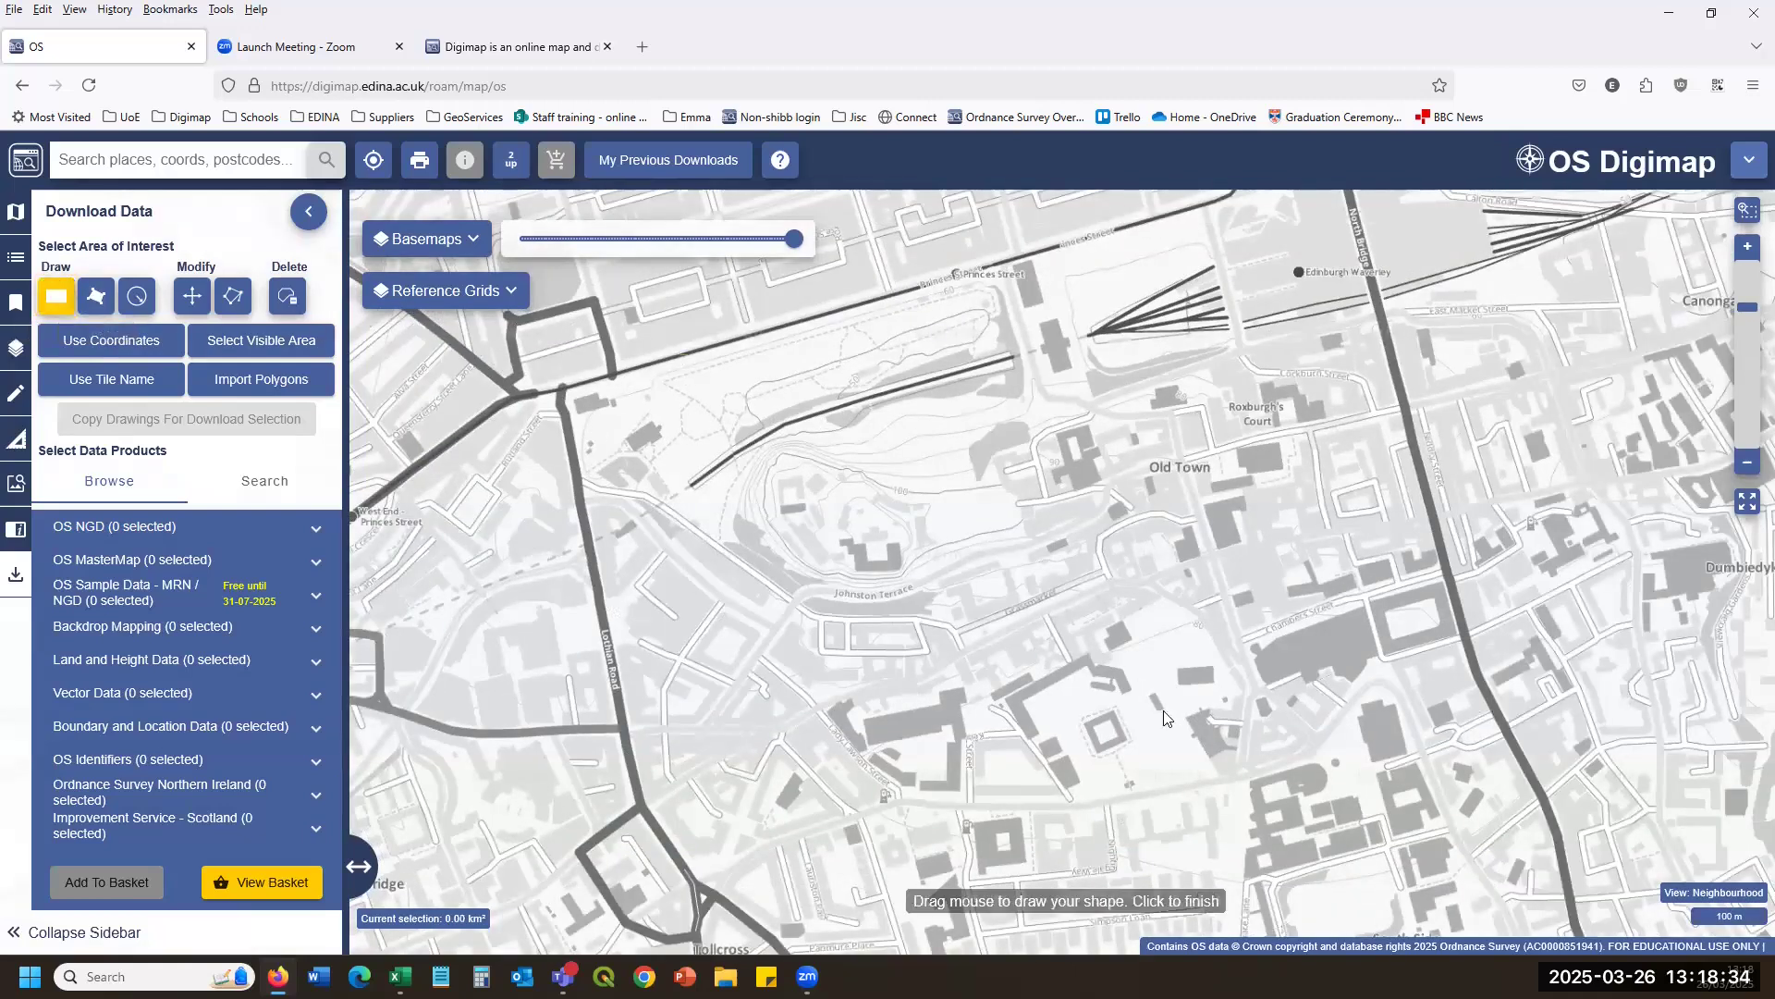
pyautogui.click(1294, 784)
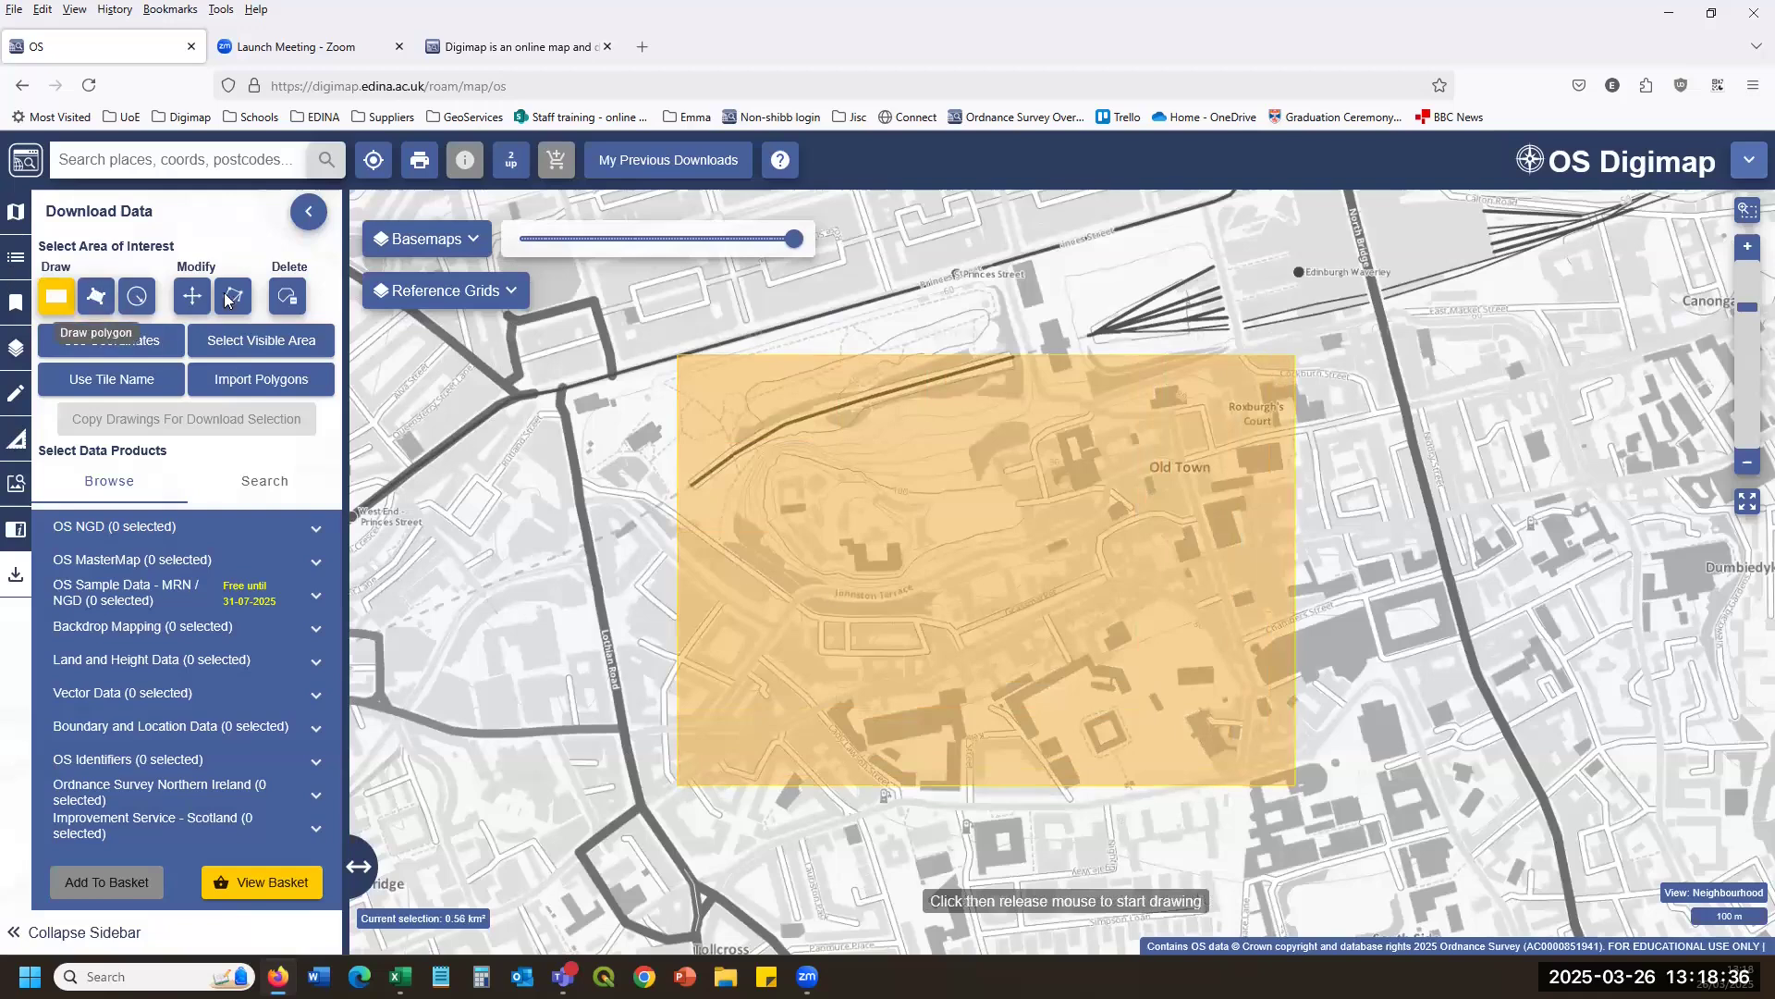
pyautogui.click(96, 299)
pyautogui.click(704, 311)
pyautogui.click(516, 515)
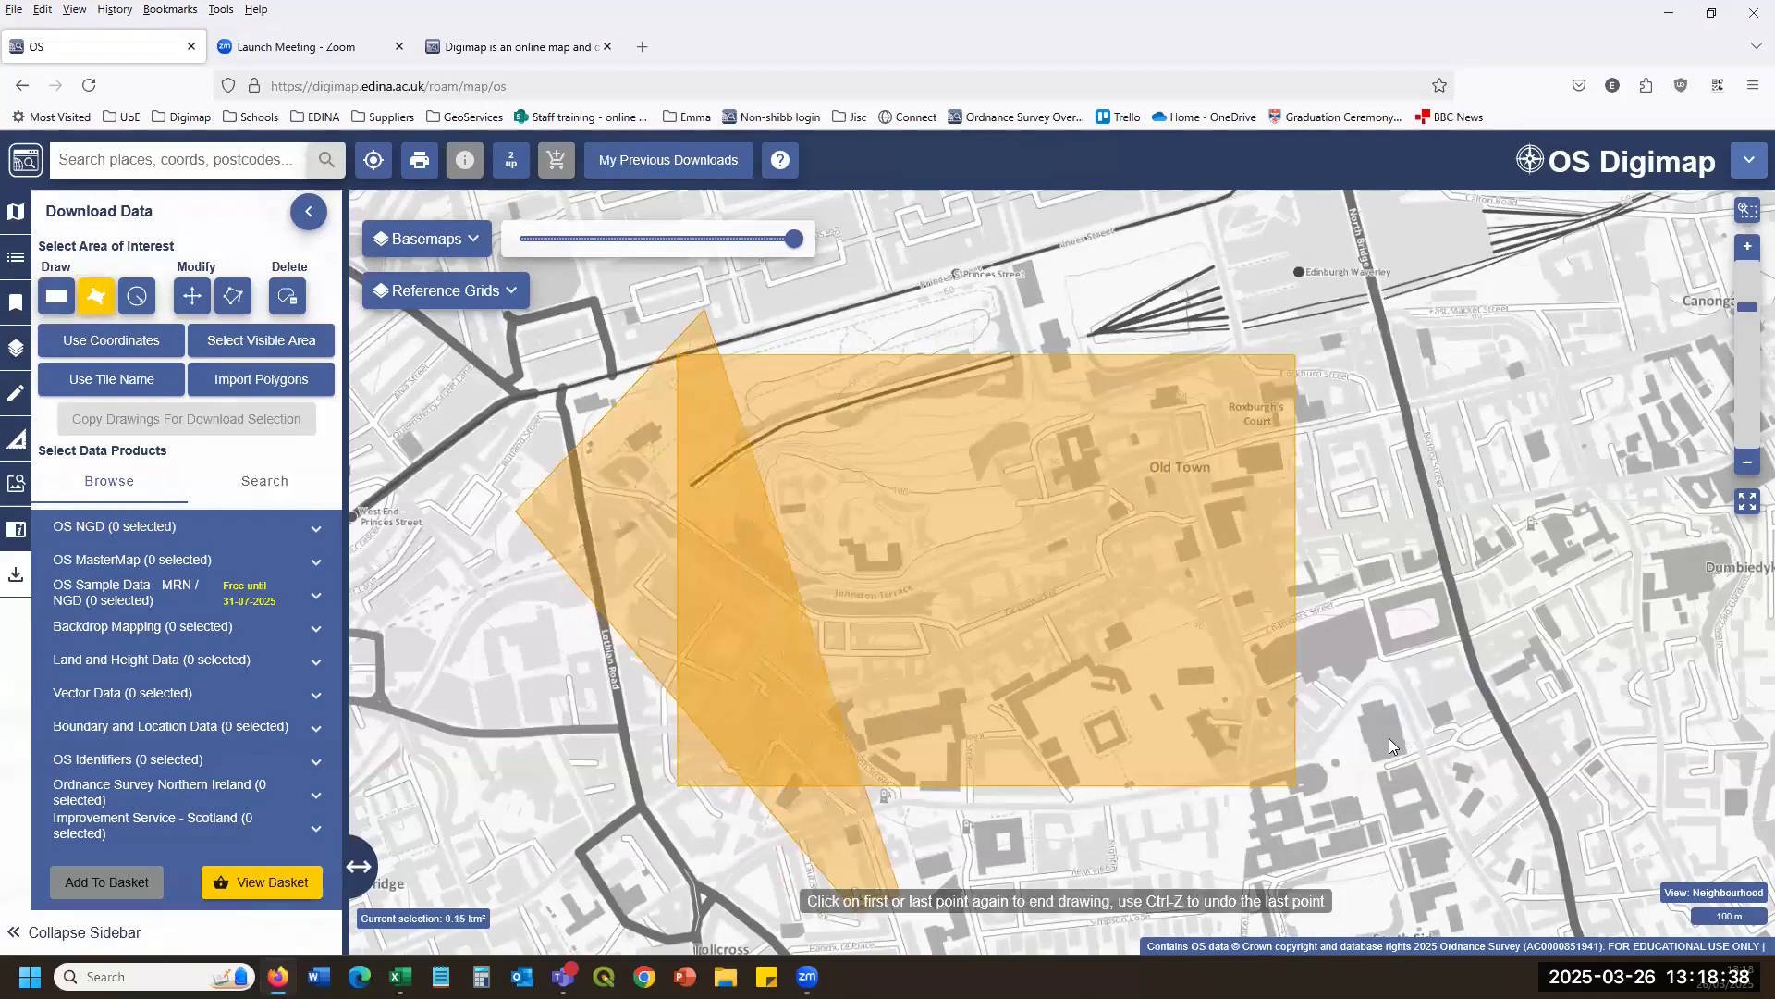
pyautogui.click(855, 901)
pyautogui.click(1388, 740)
pyautogui.doubleClick(1381, 360)
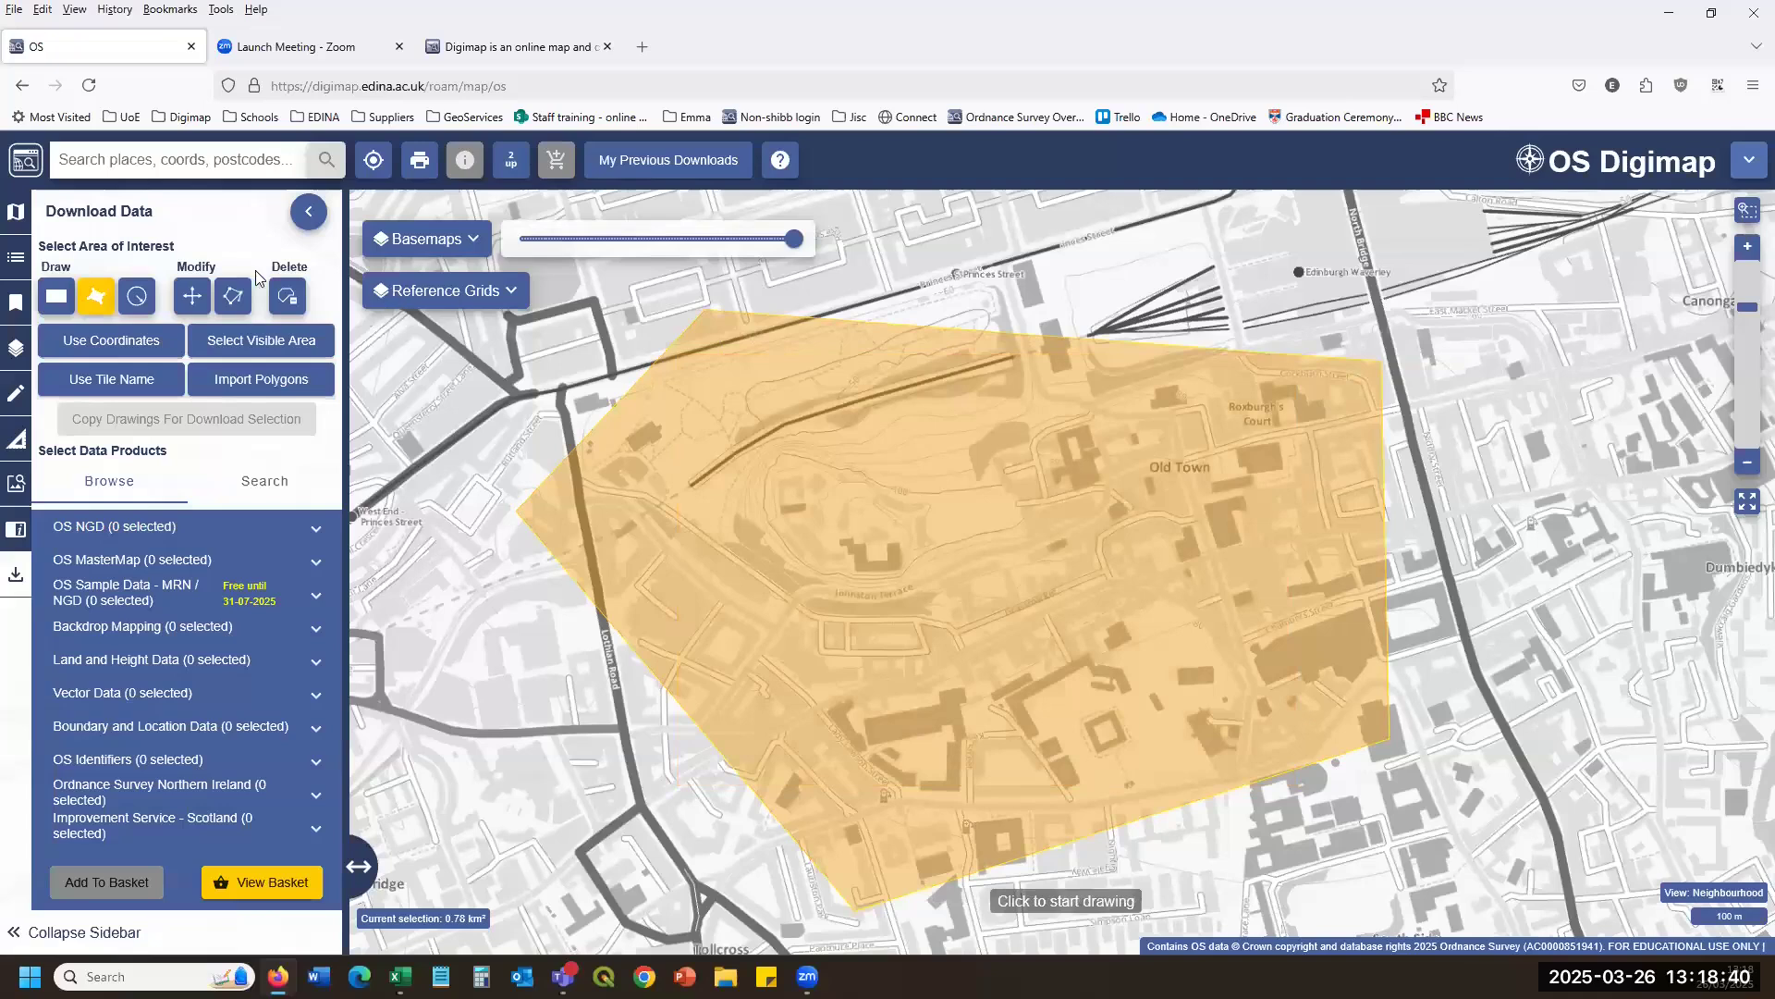
pyautogui.click(125, 344)
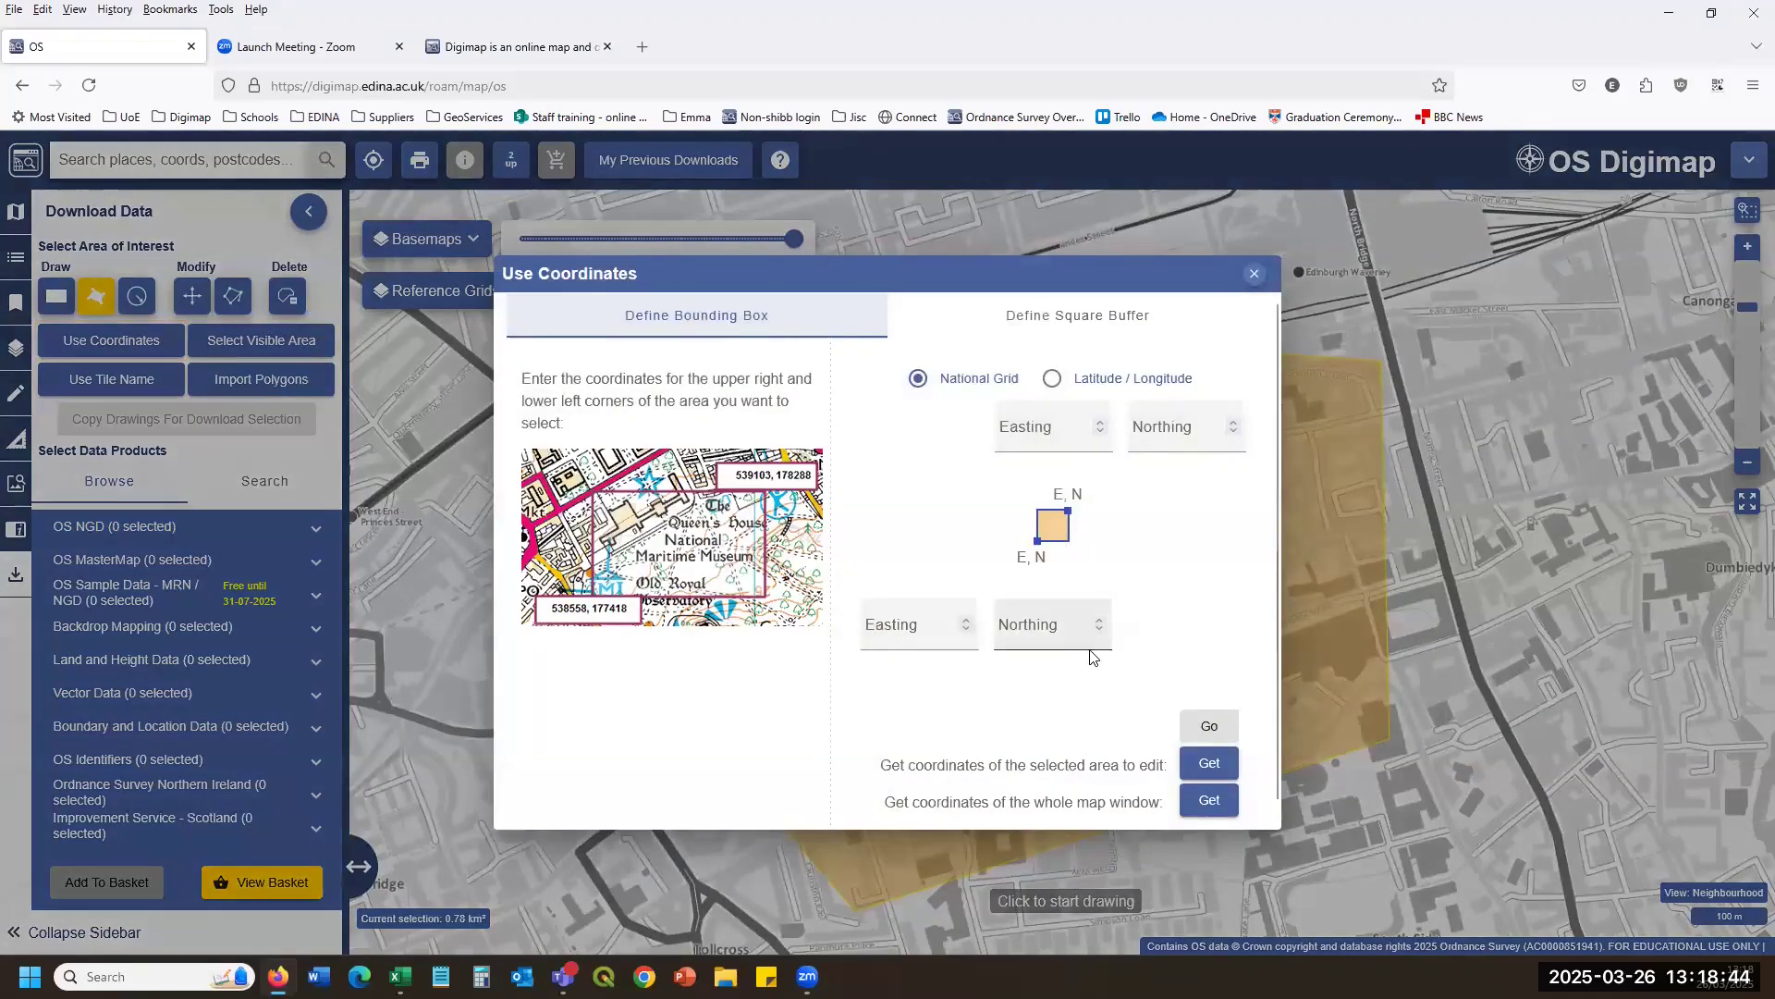
# Fill the bounding-box corners from the drawn area, then from the whole map view, and close.
pyautogui.click(1254, 274)
pyautogui.click(138, 341)
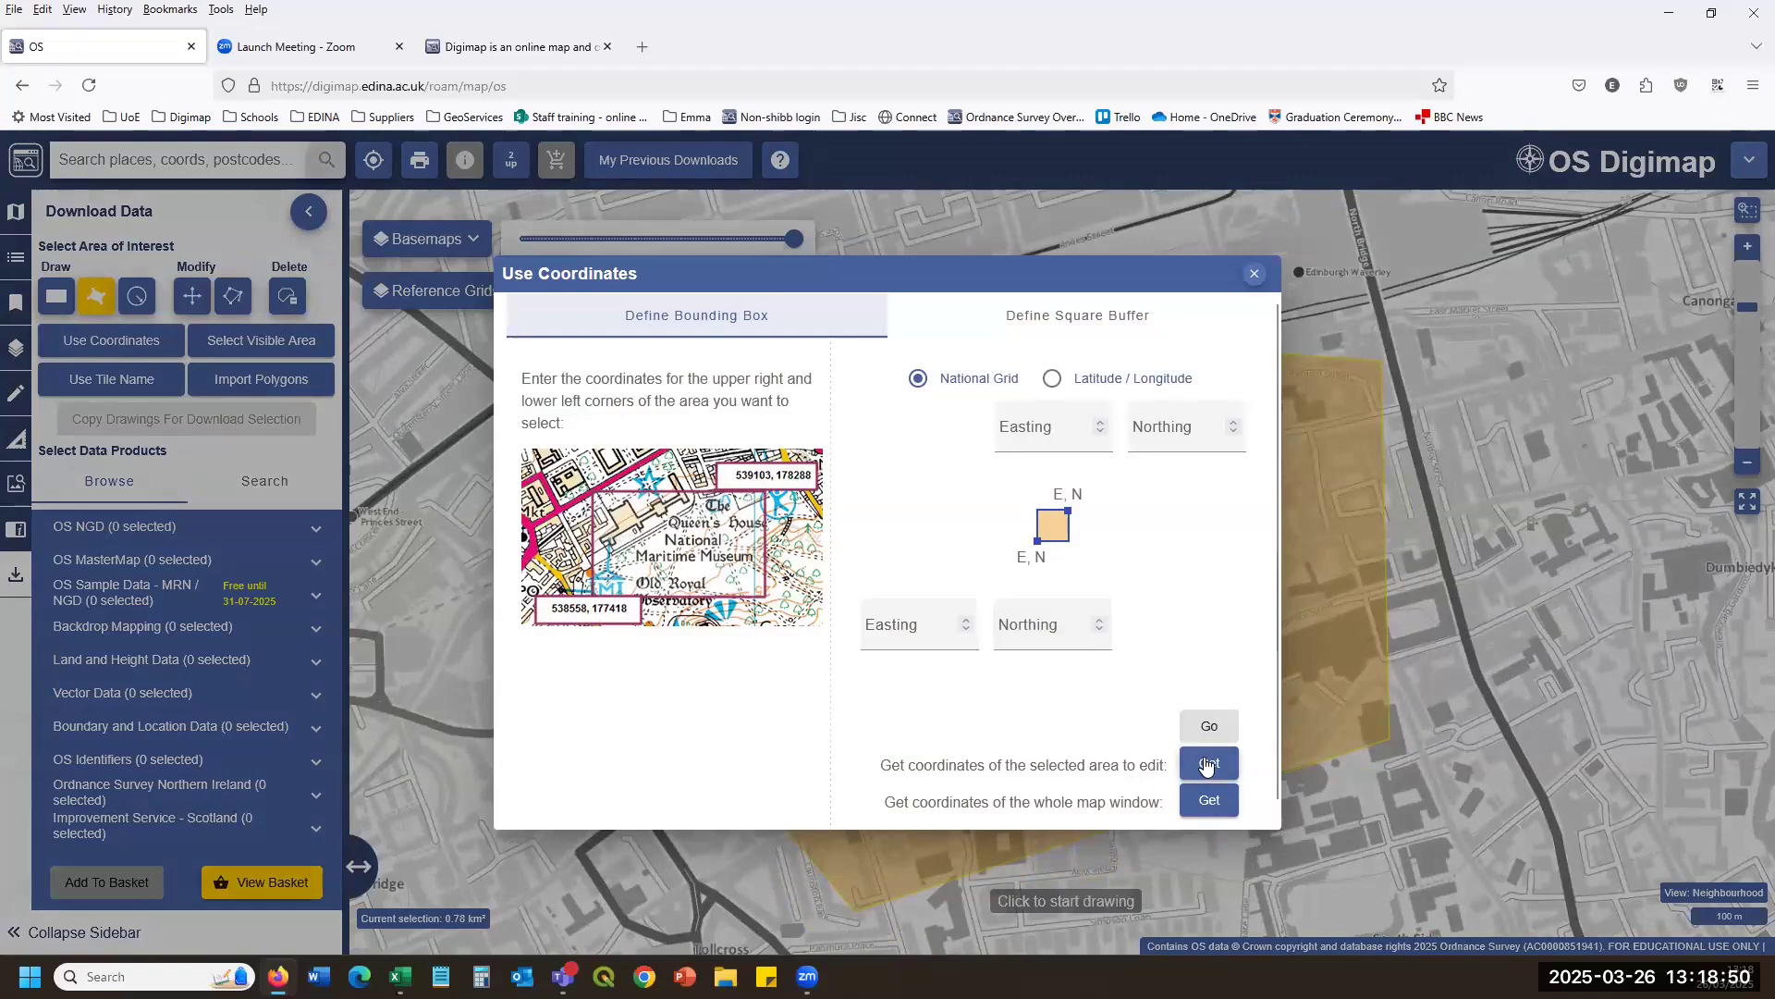
pyautogui.click(1207, 764)
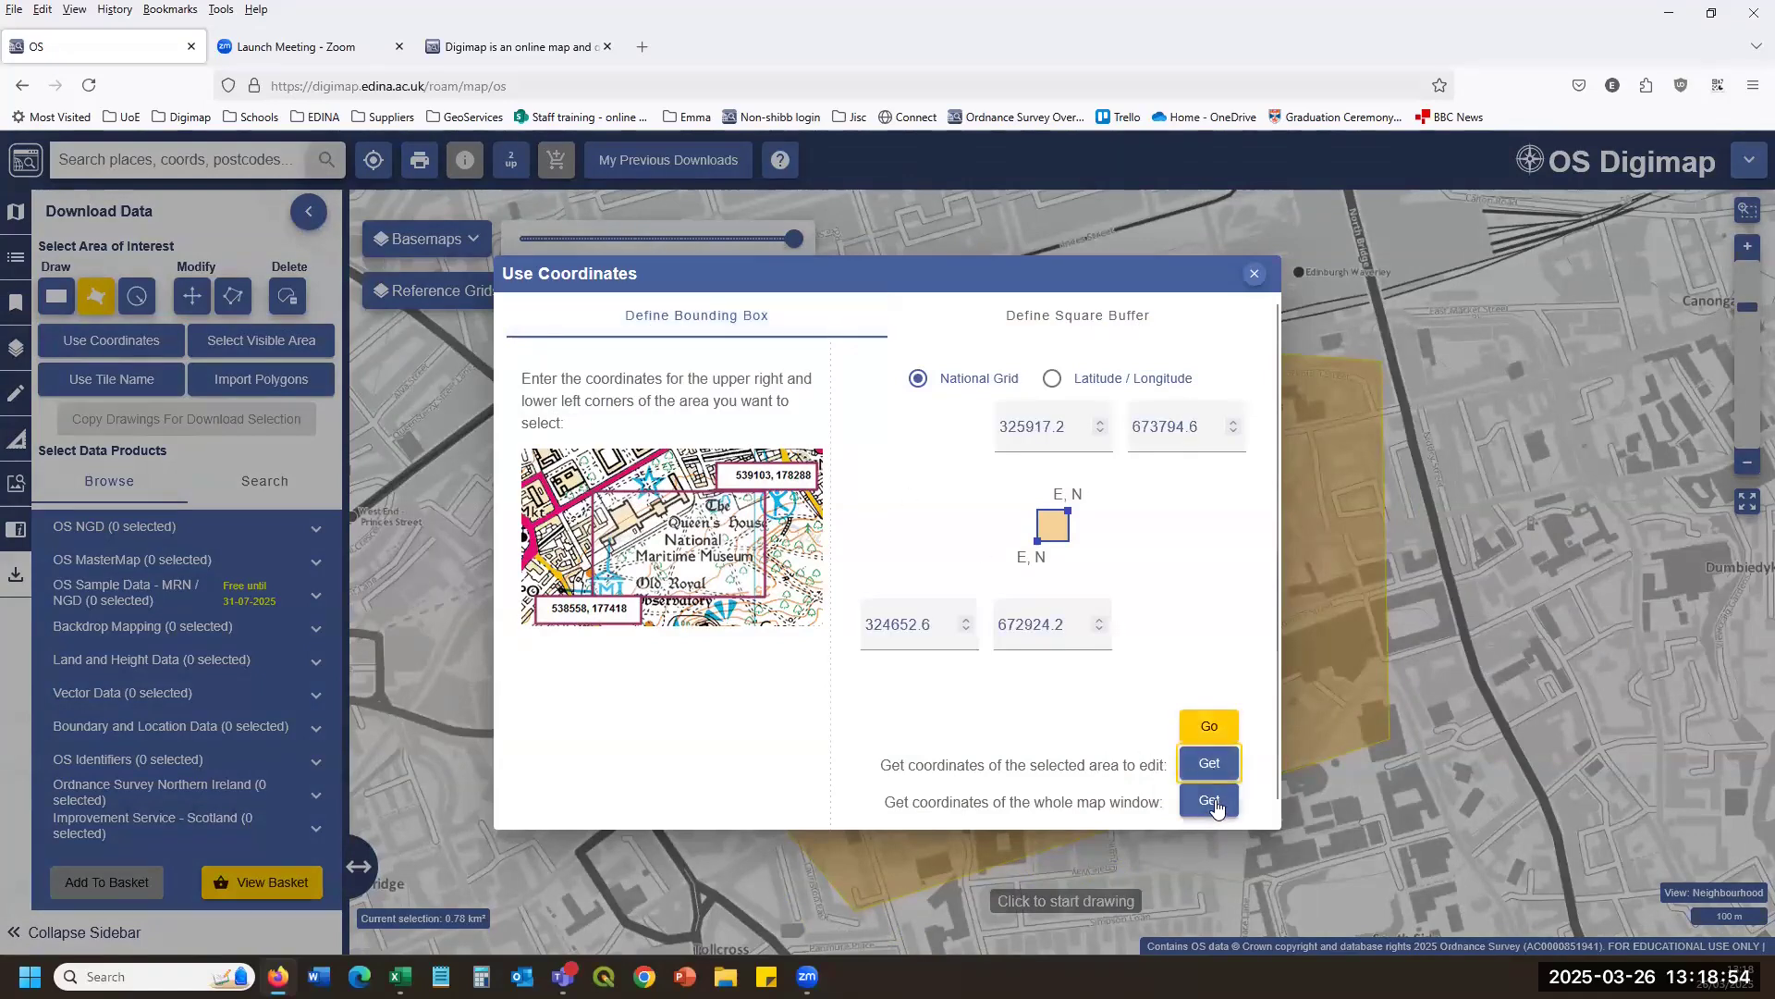
pyautogui.click(1209, 801)
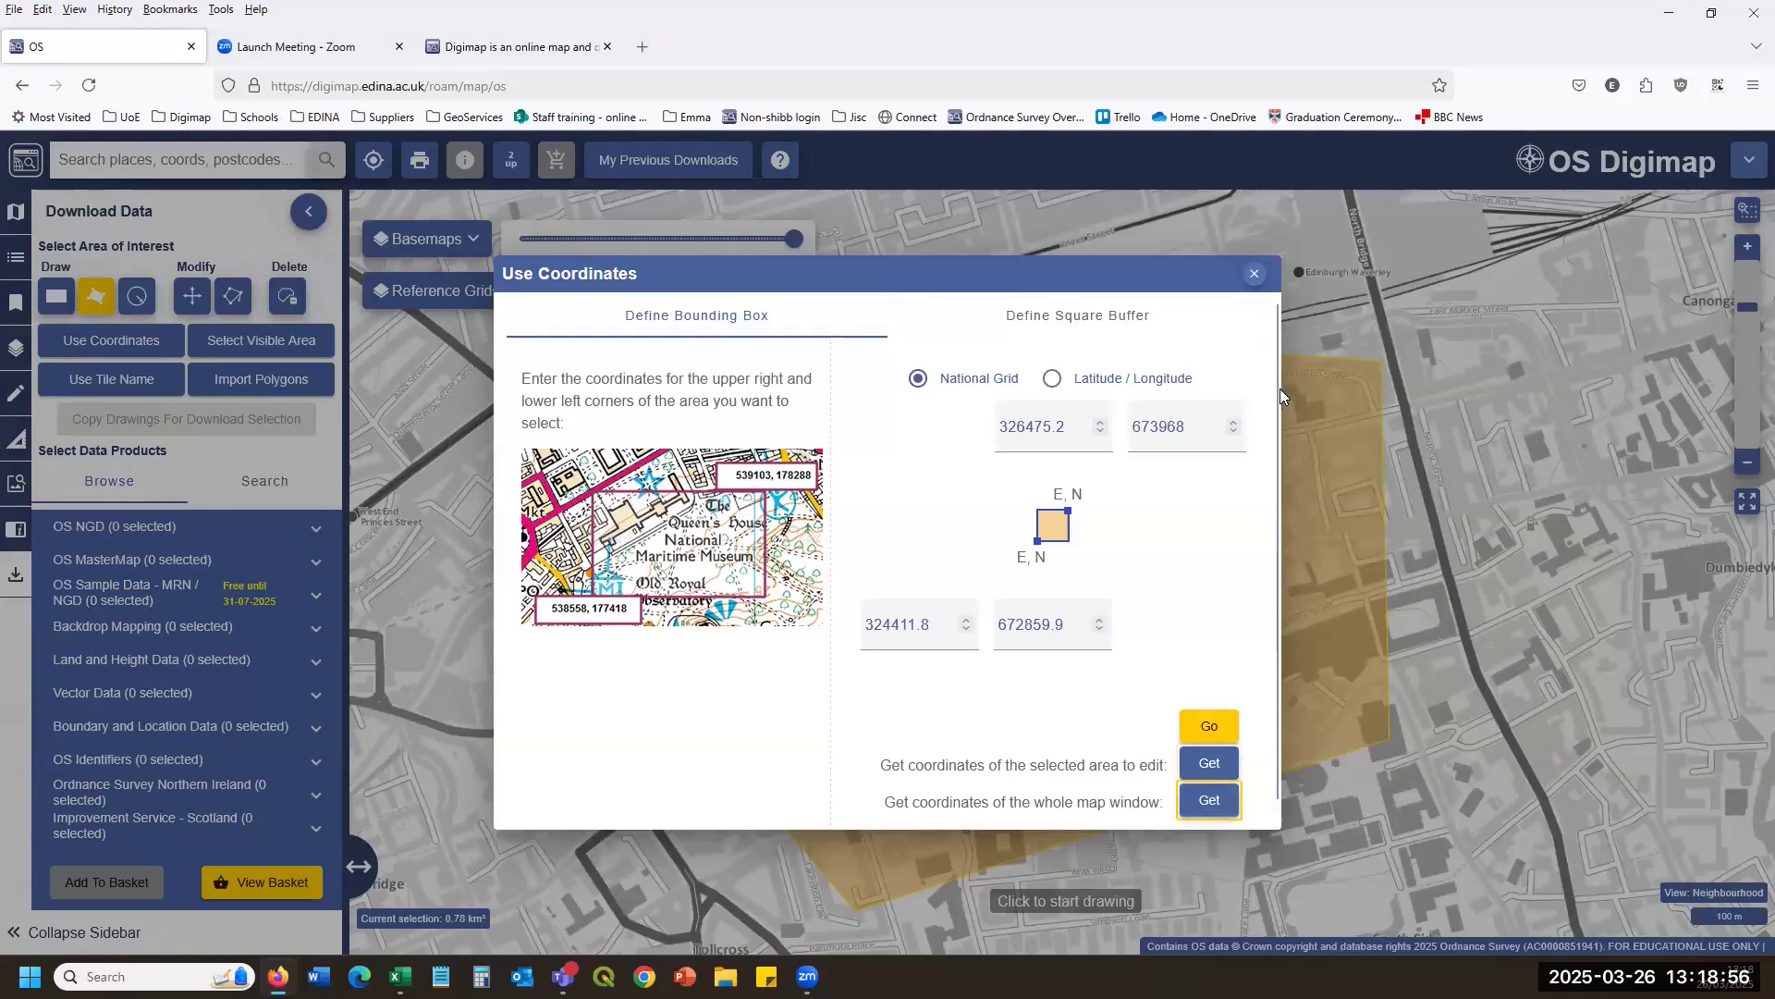
pyautogui.click(1254, 273)
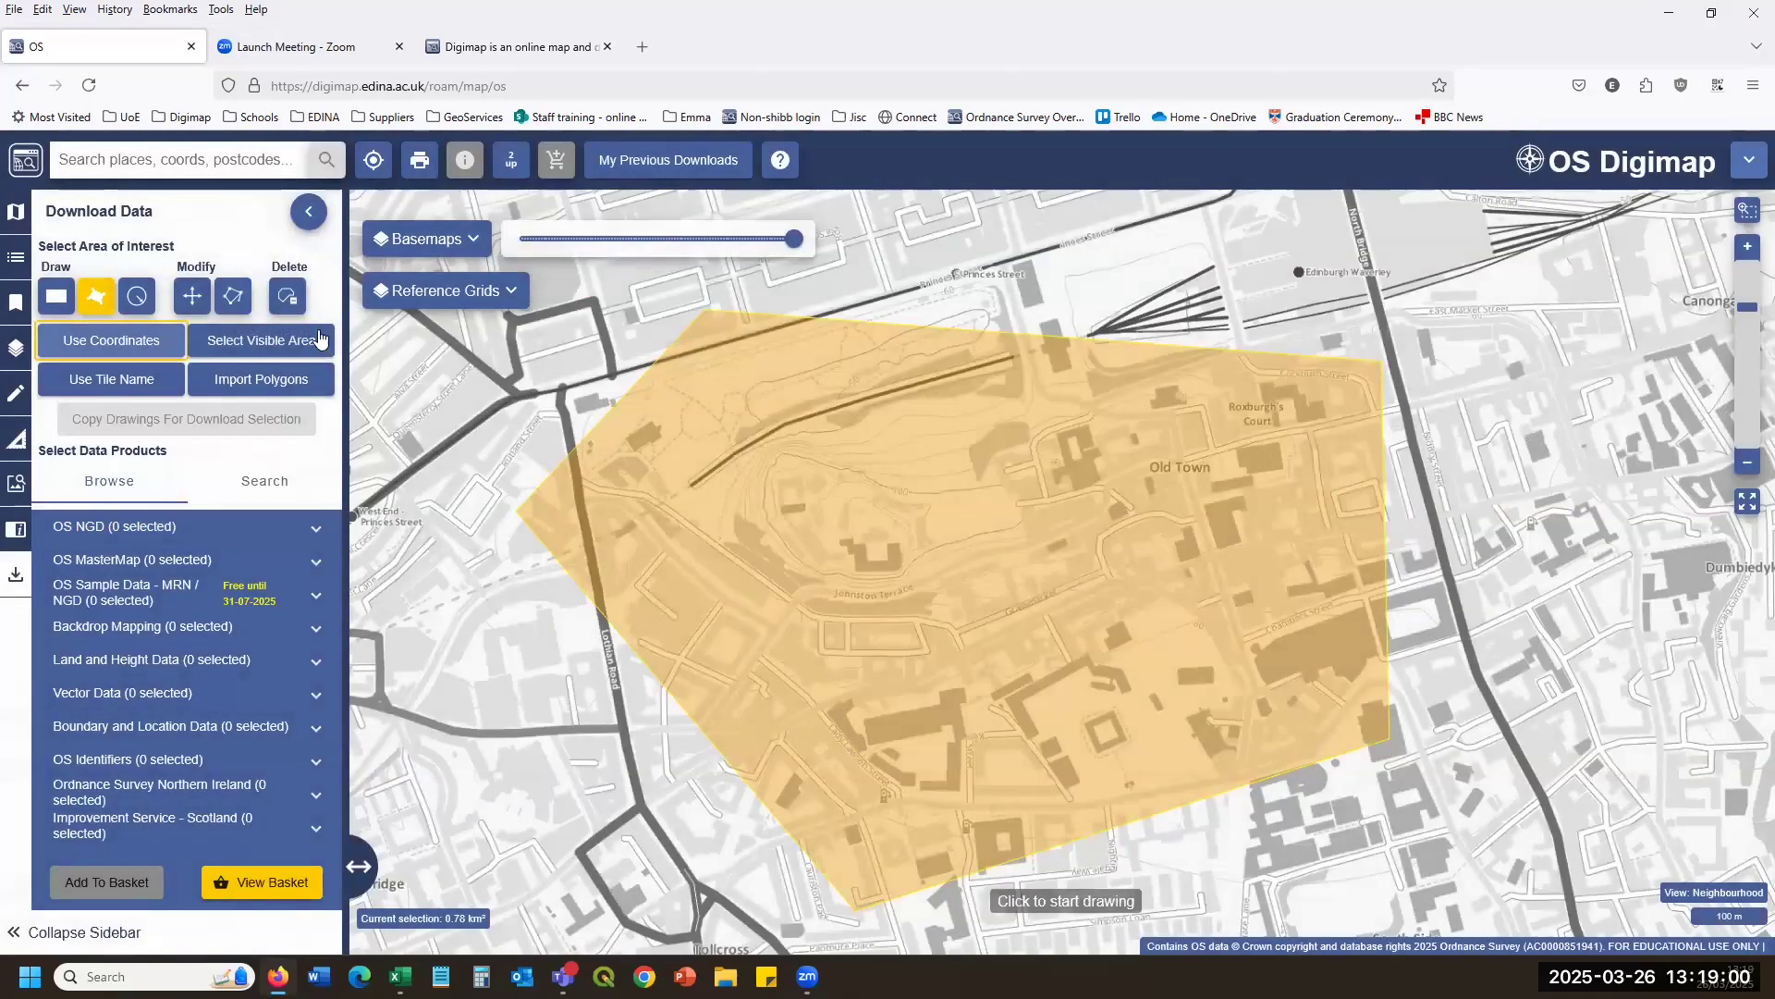
# Set the download area to the 100 km² TQ24 tile around Horley and Gatwick.
pyautogui.click(285, 340)
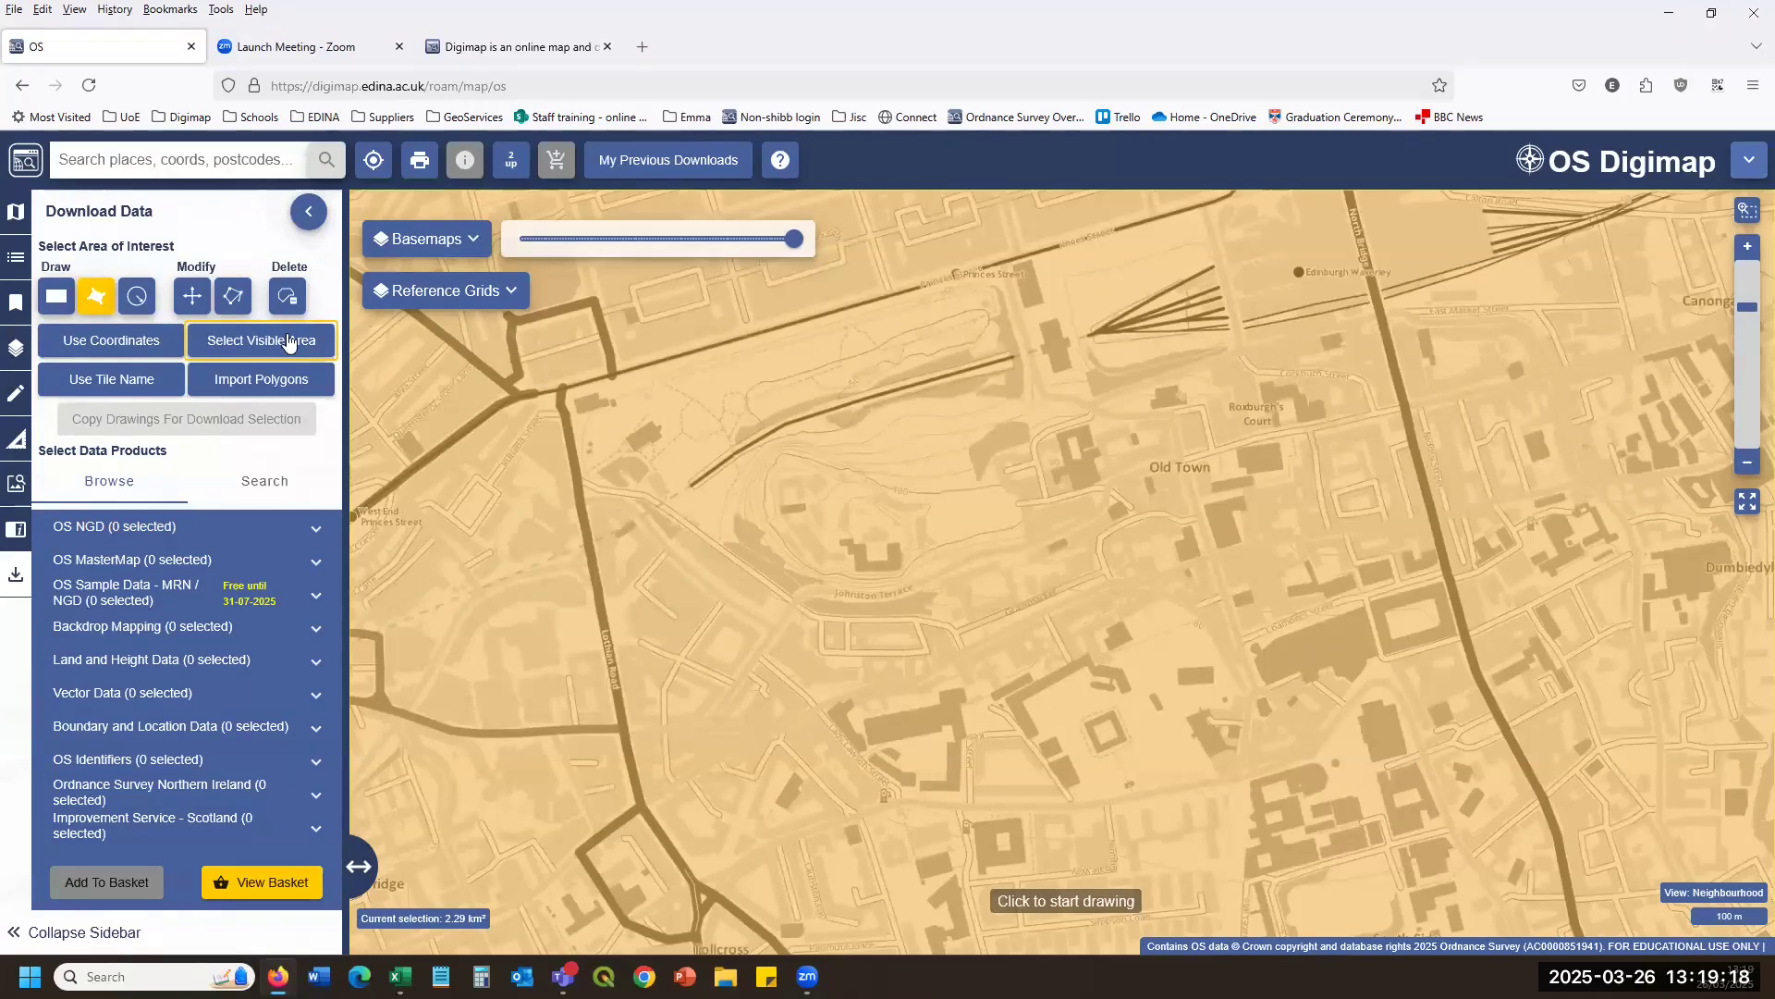
pyautogui.click(107, 384)
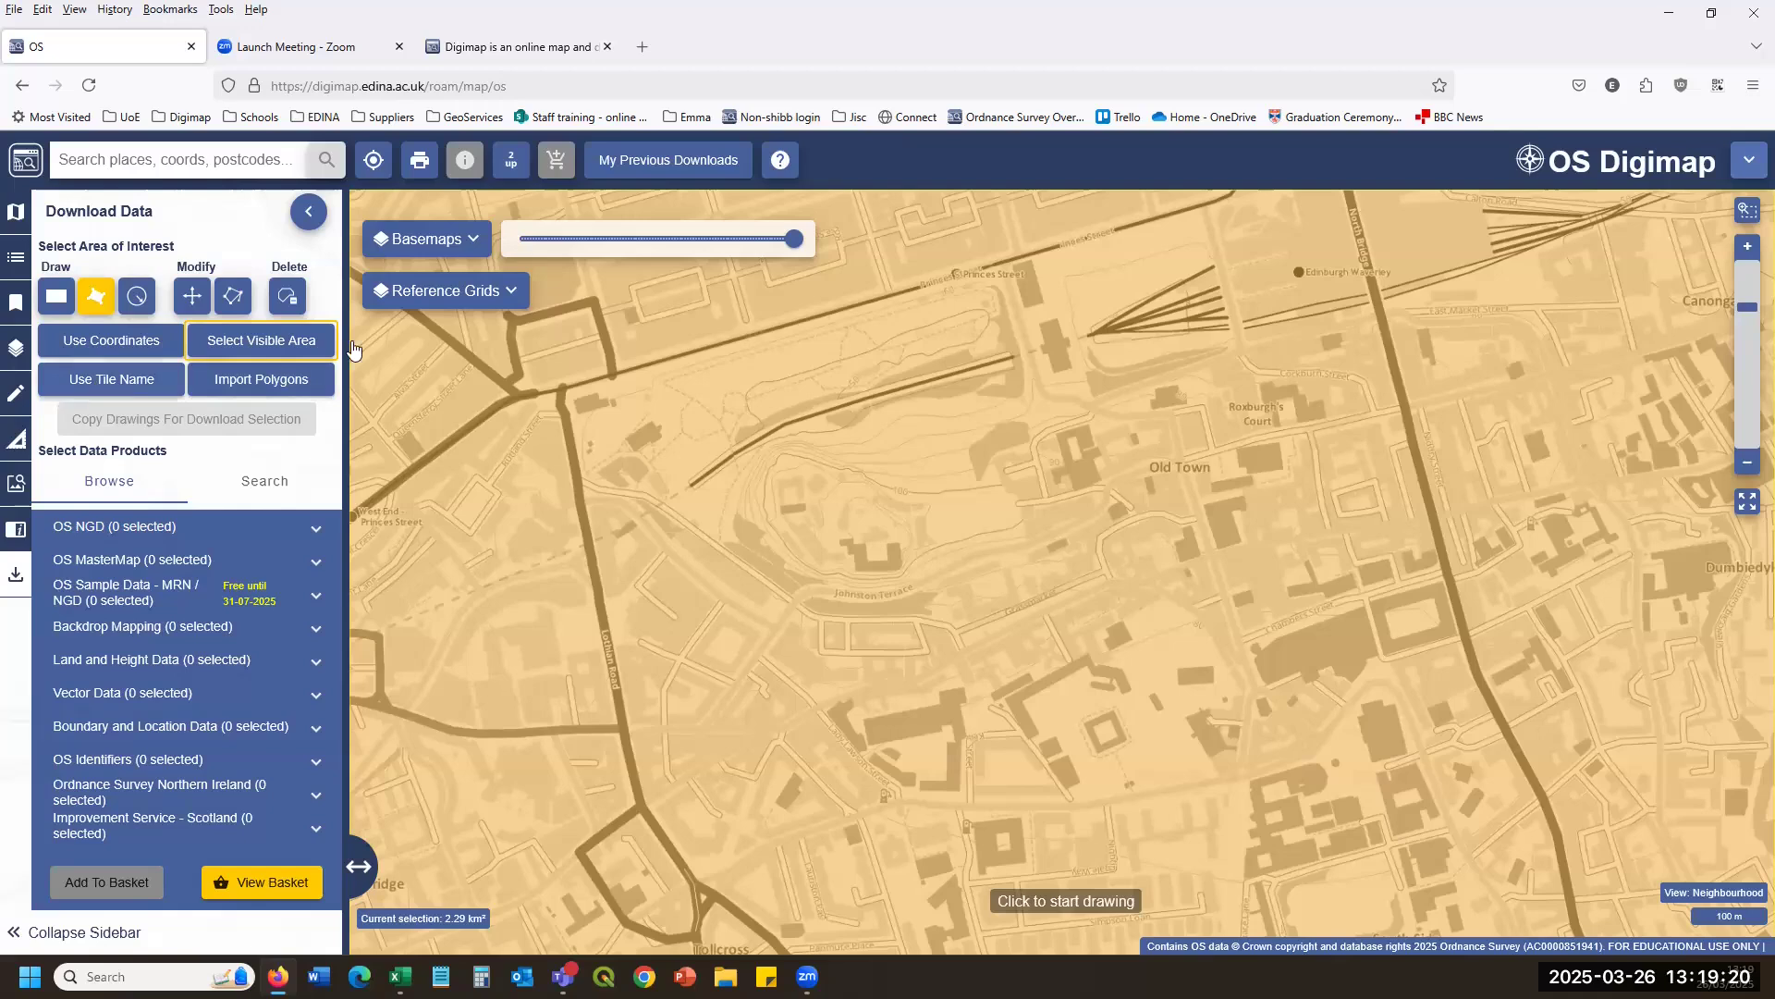
pyautogui.write('TQ24')
pyautogui.press('Return')
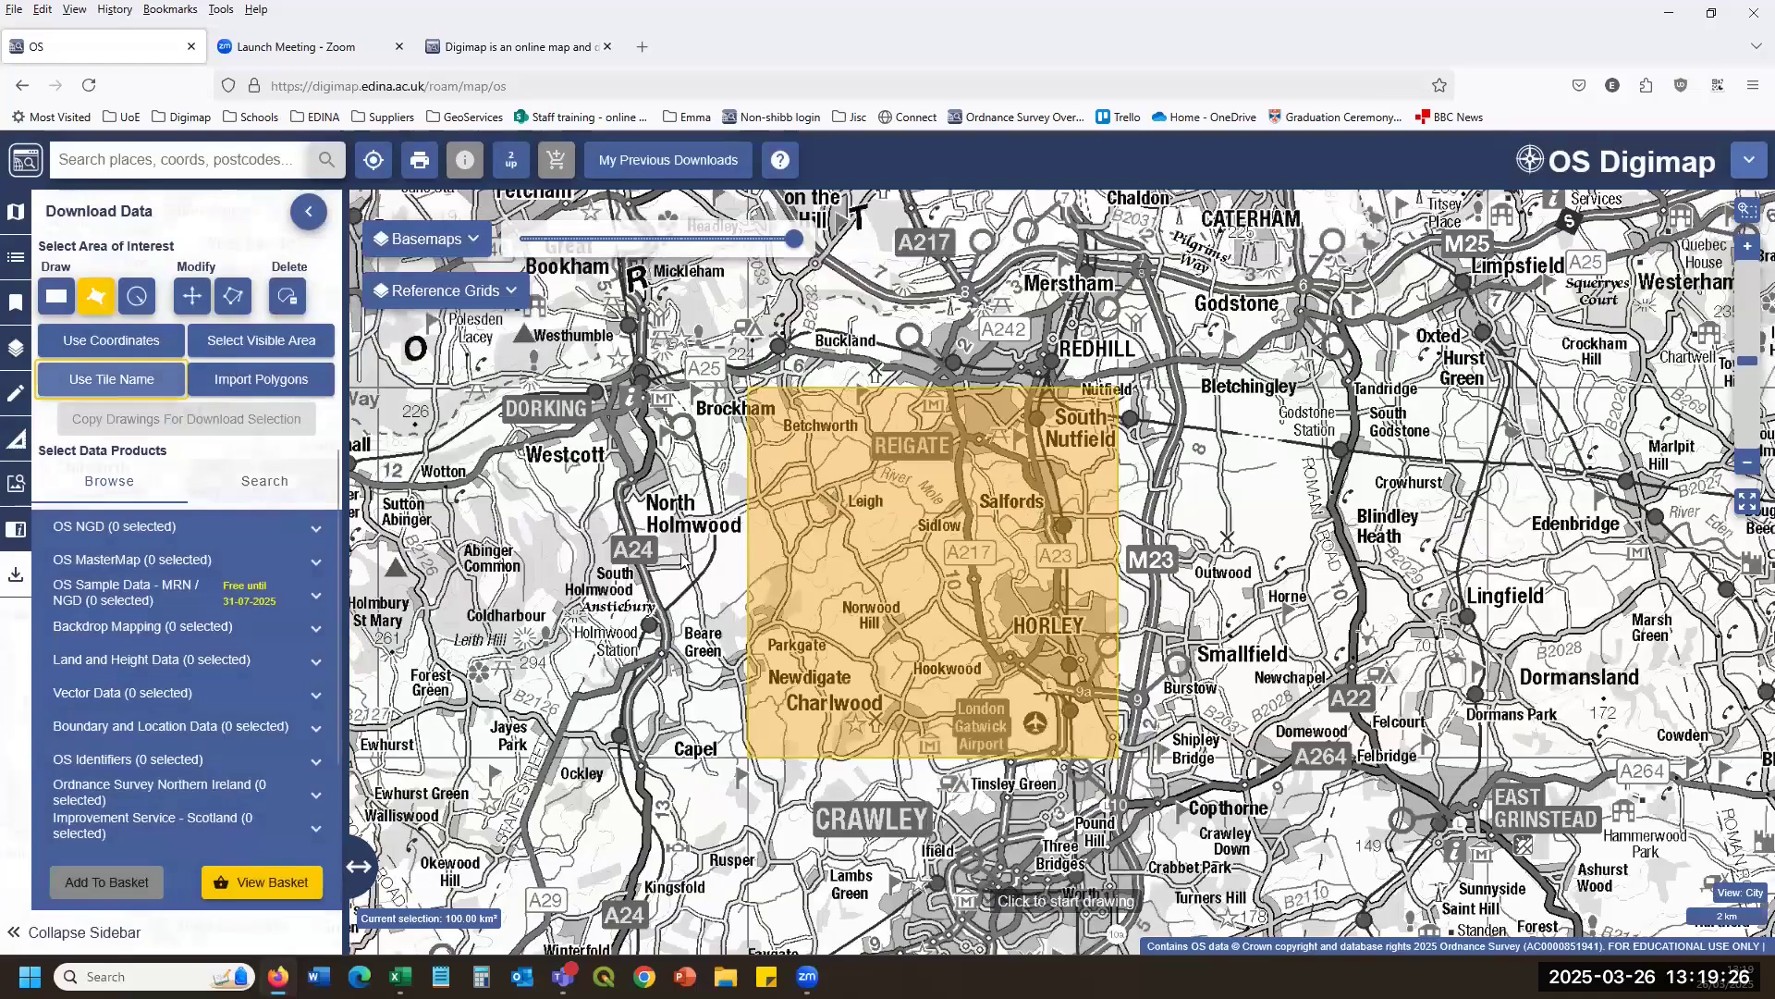
pyautogui.click(222, 381)
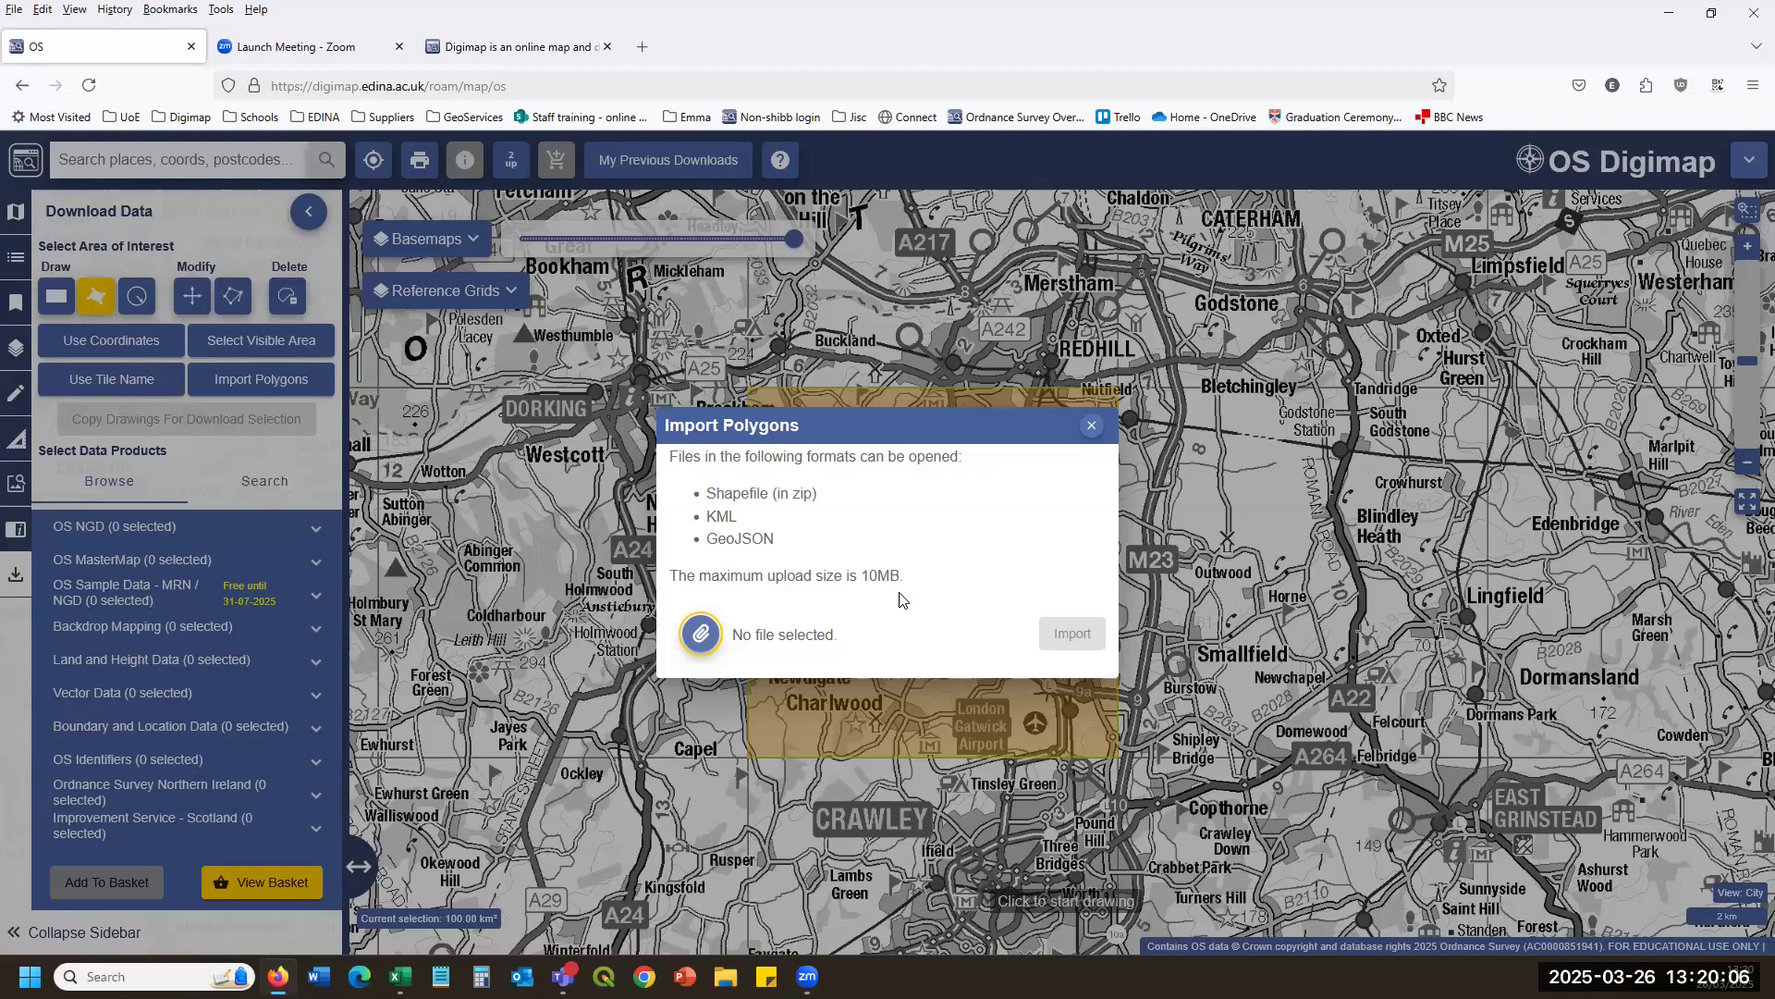
# Close the Import Polygons window and expand the OS NGD product list.
pyautogui.click(1091, 426)
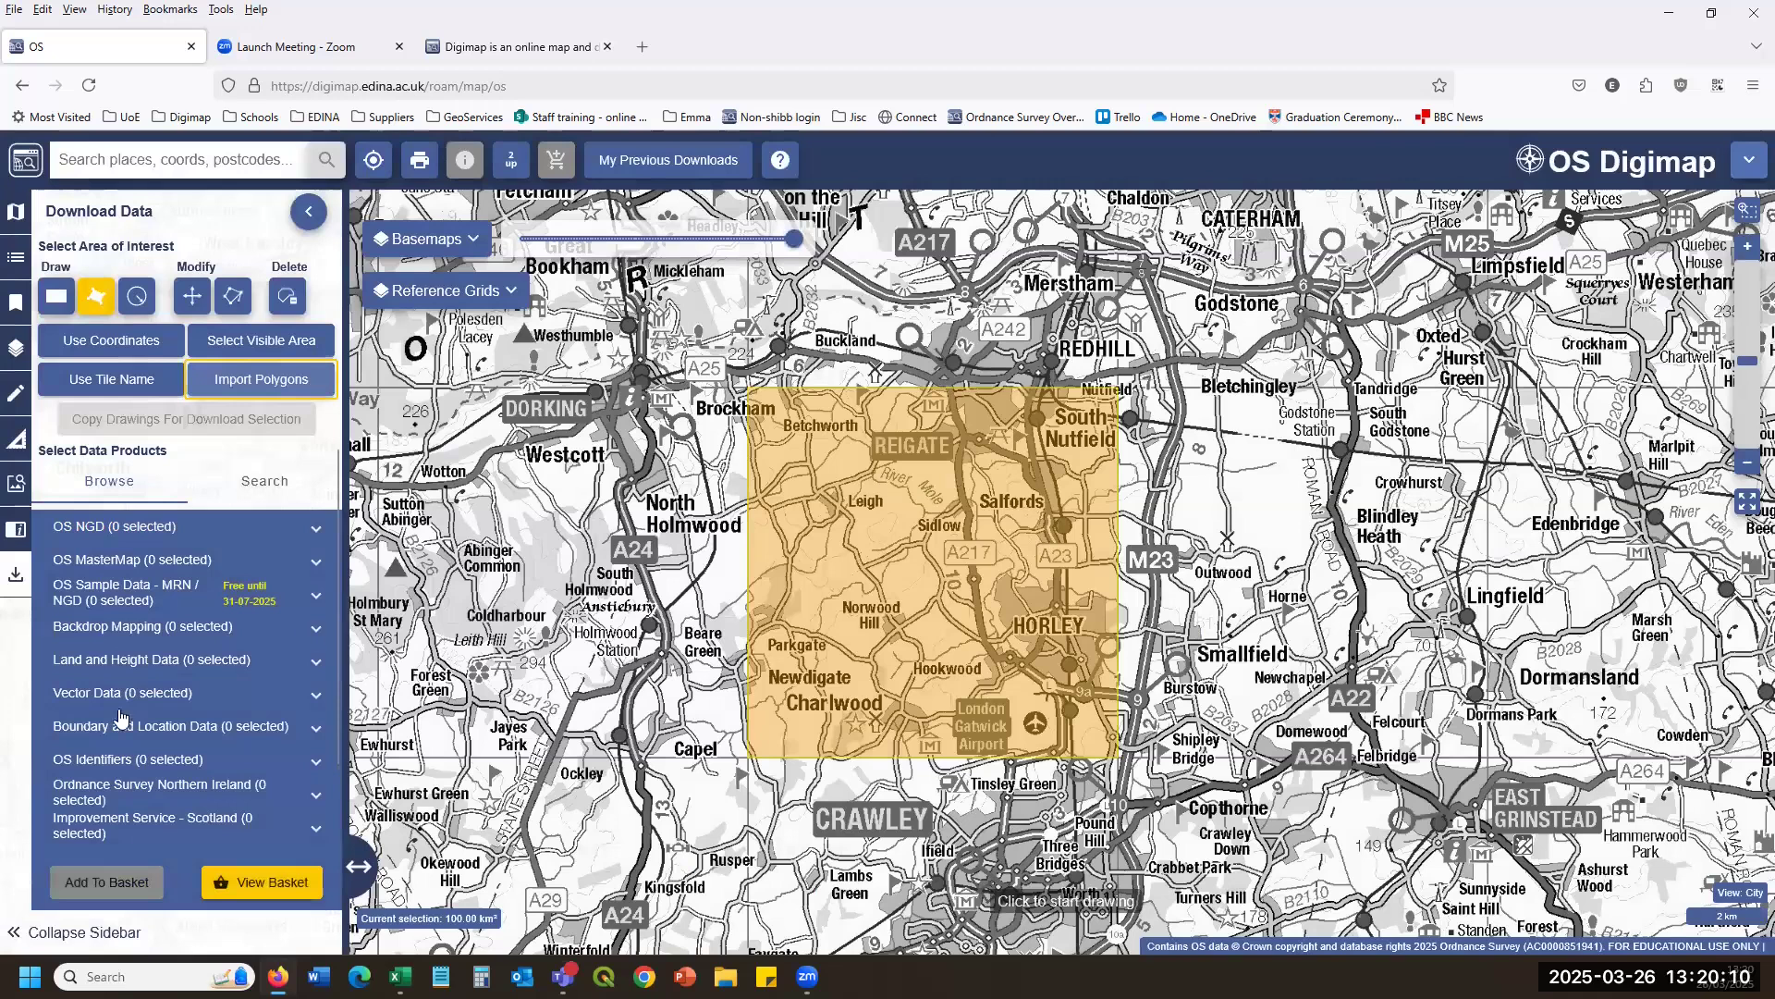
pyautogui.click(159, 533)
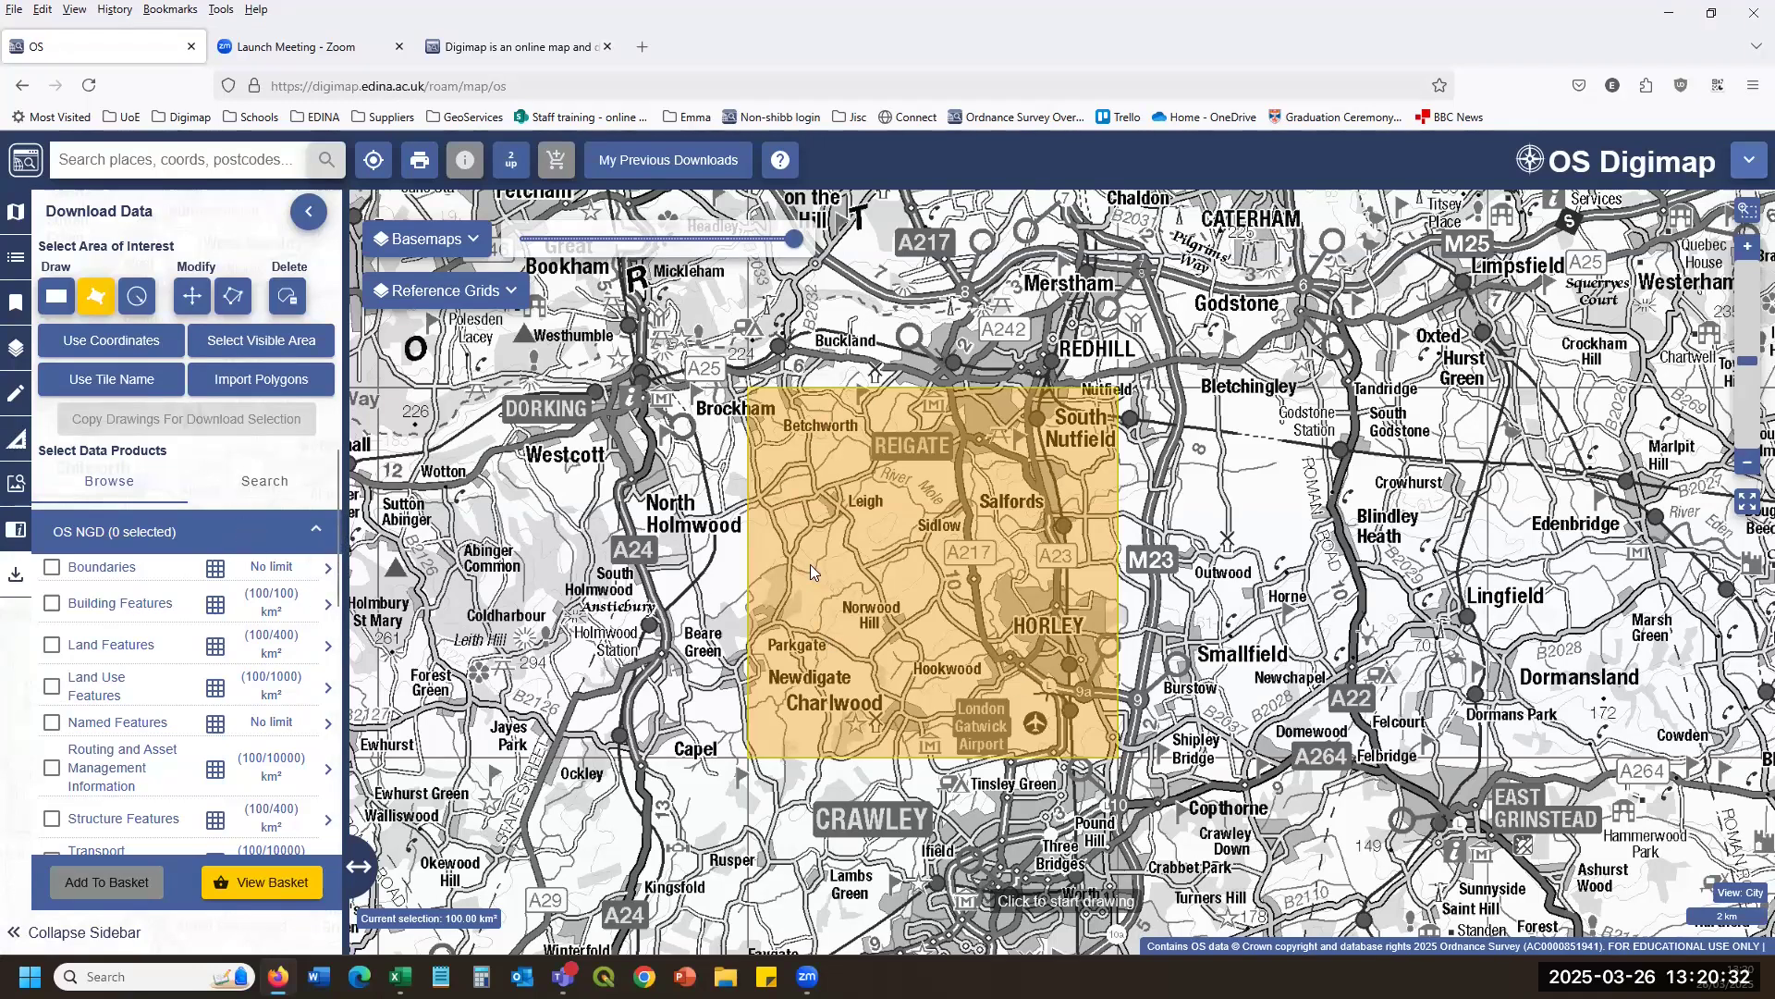
# Browse OS NGD, National Tree Map and Landclan, then tick OS Terrain 5 Contours under Land and Height Data.
pyautogui.click(314, 534)
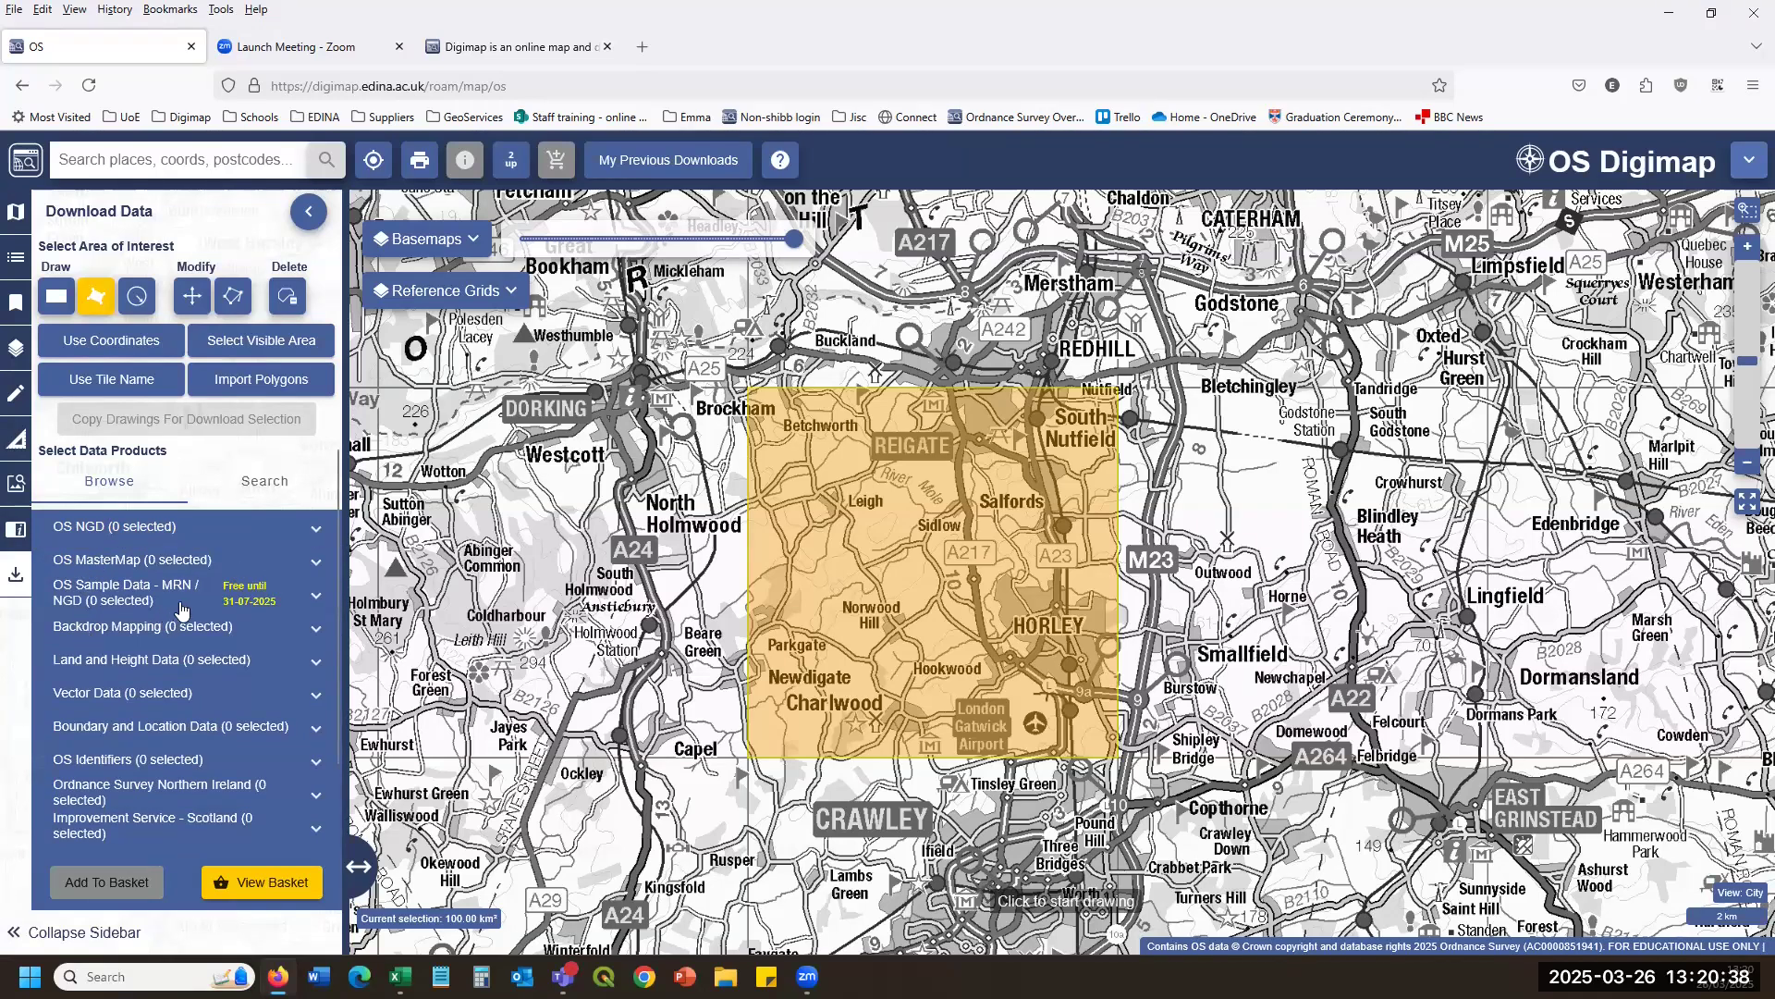
pyautogui.click(317, 528)
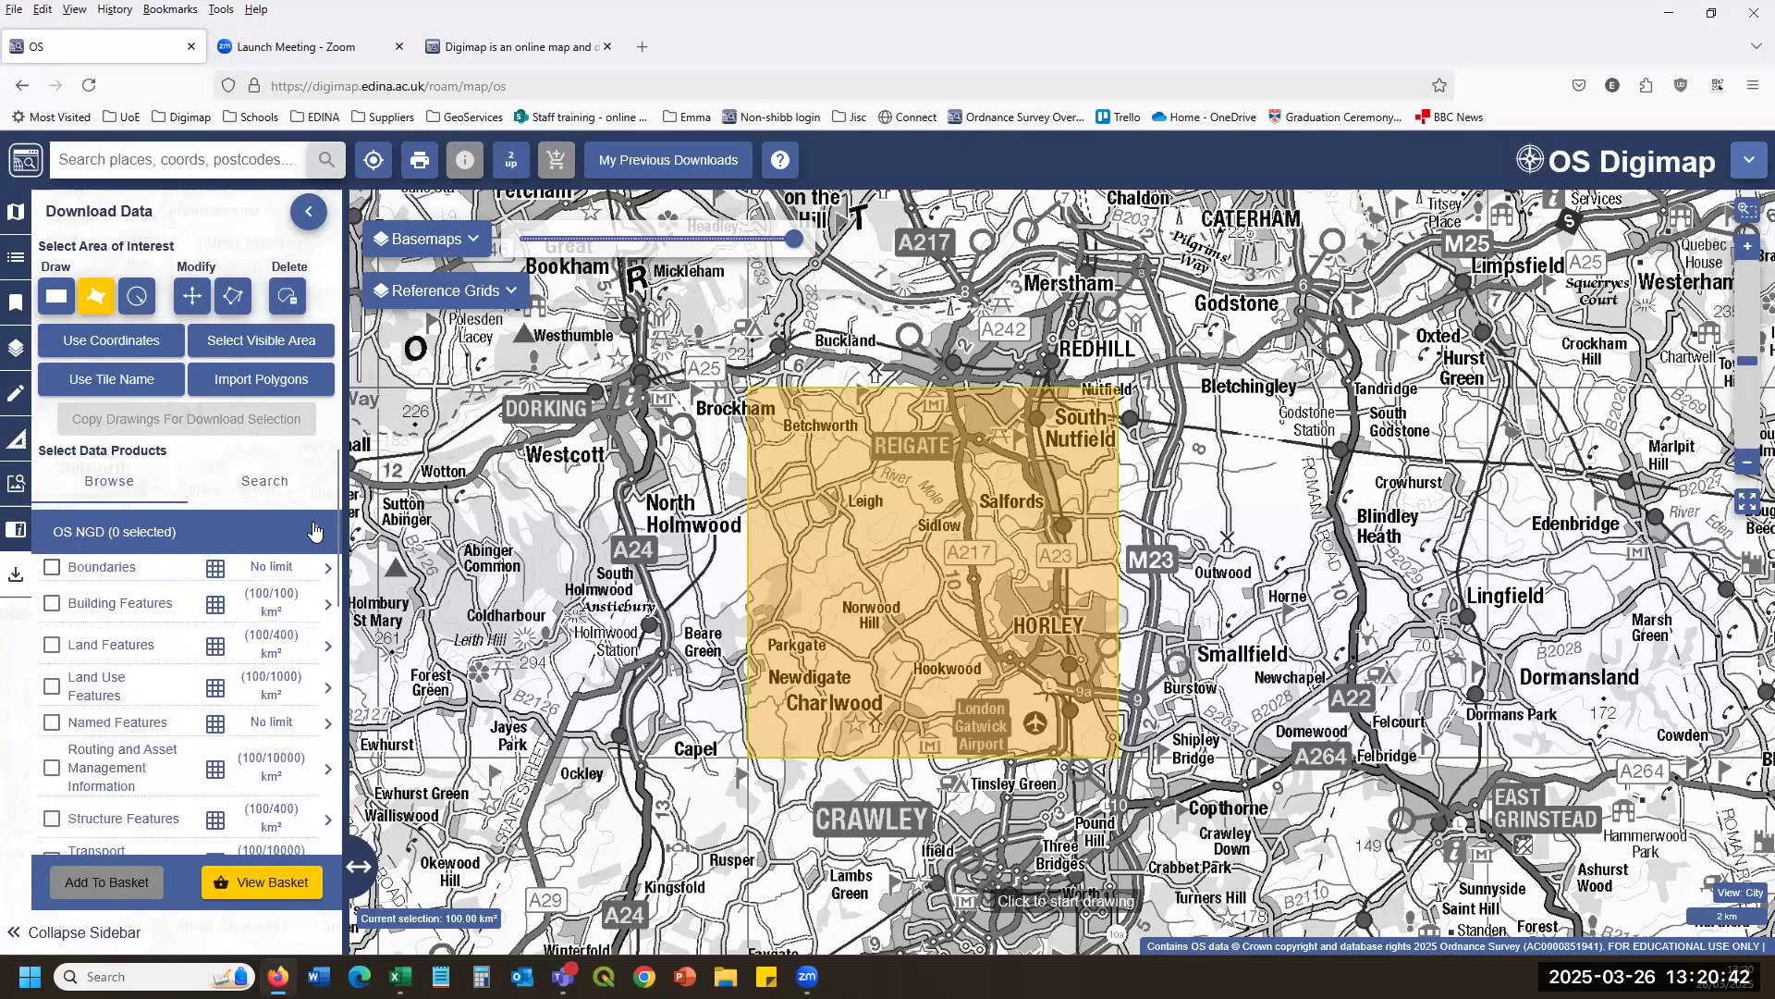
pyautogui.click(233, 548)
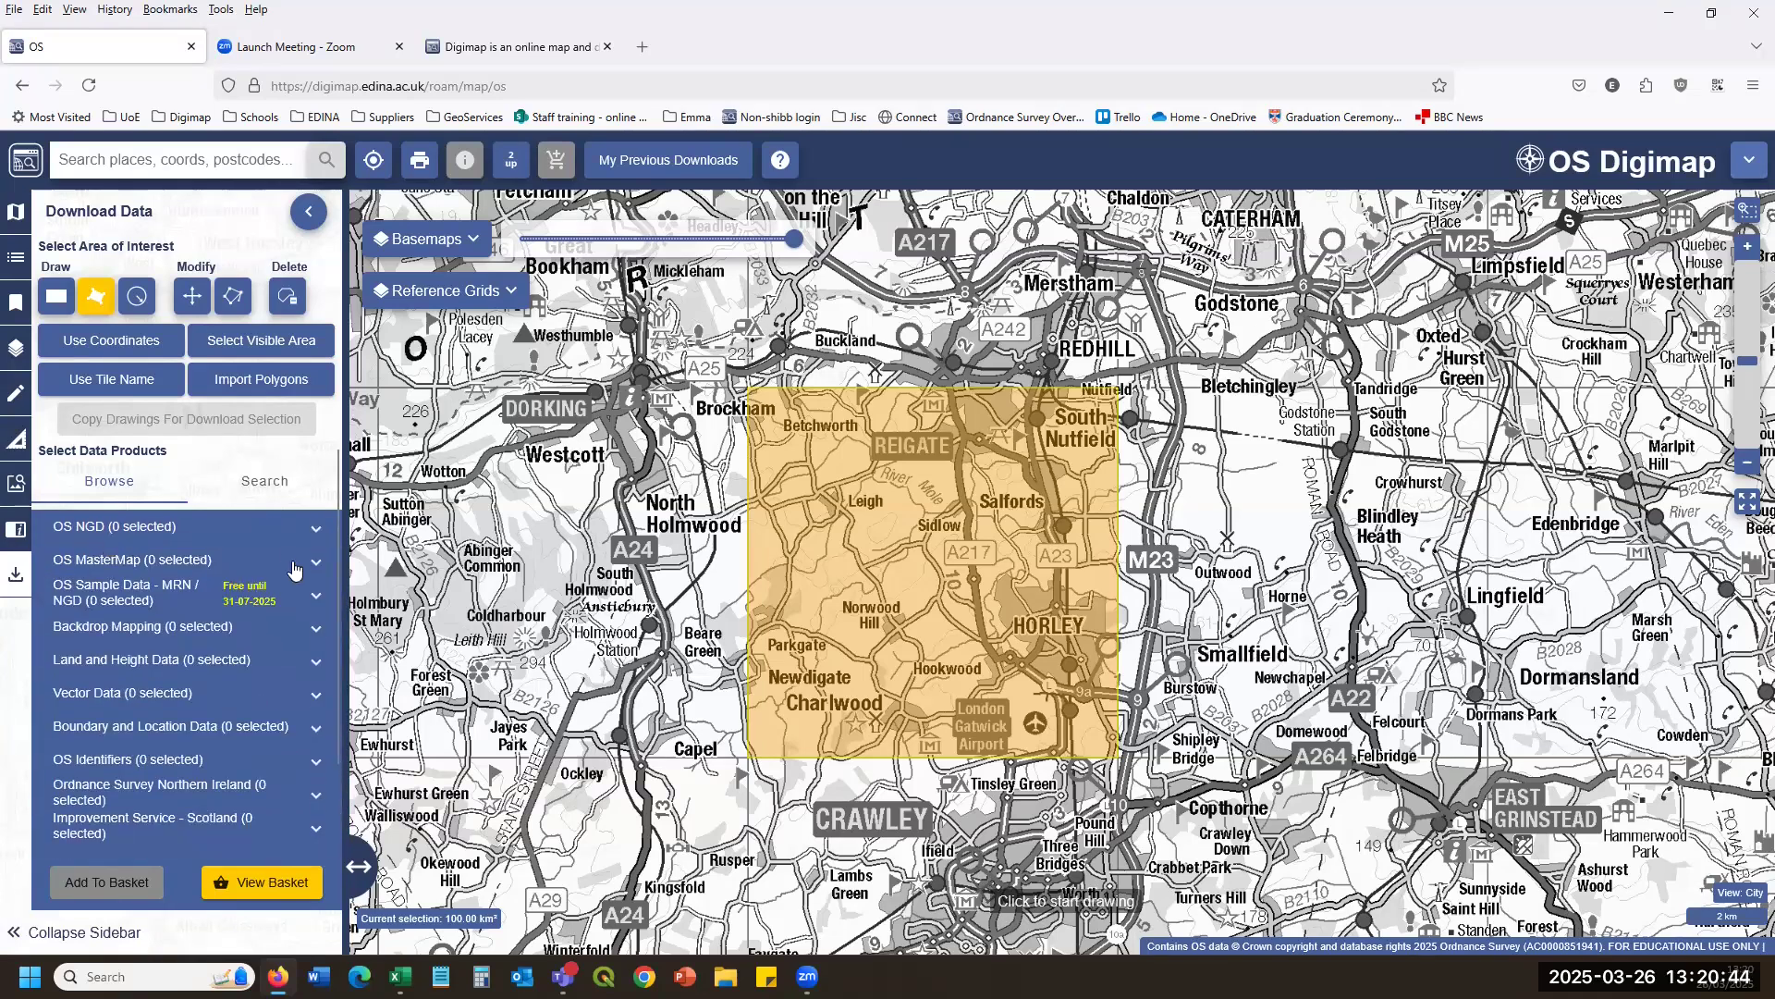
pyautogui.scroll(-2, 231, 745)
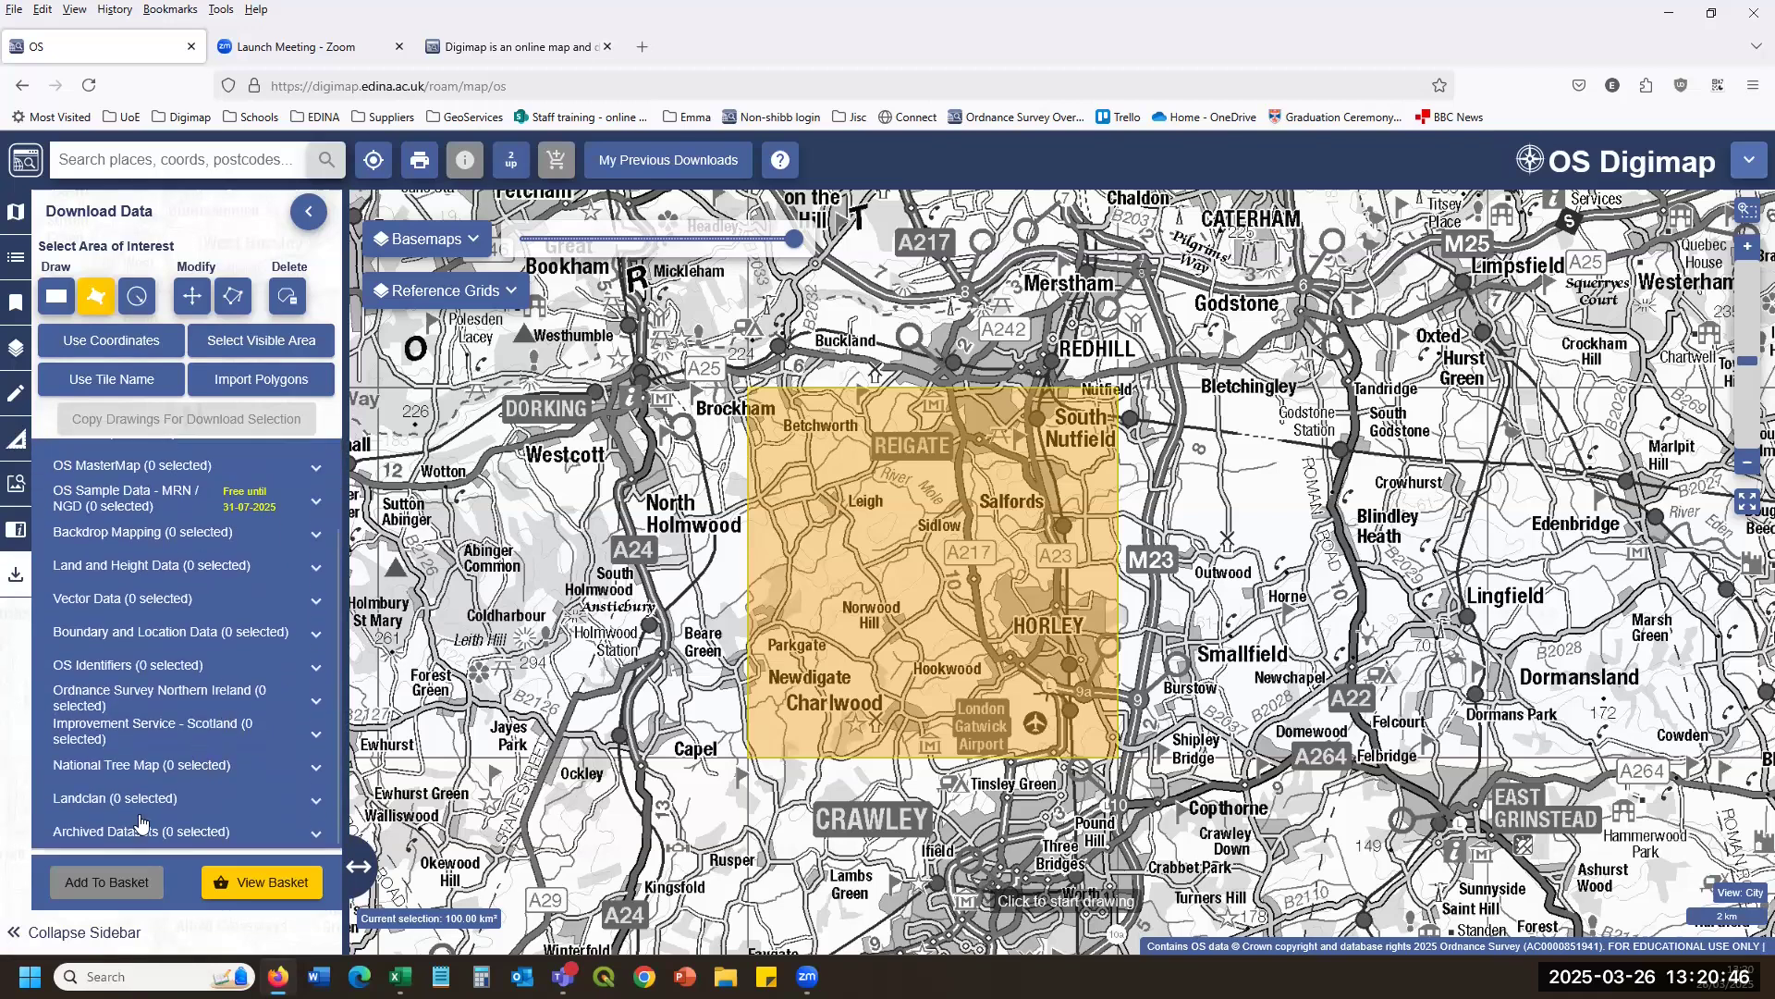
pyautogui.click(316, 765)
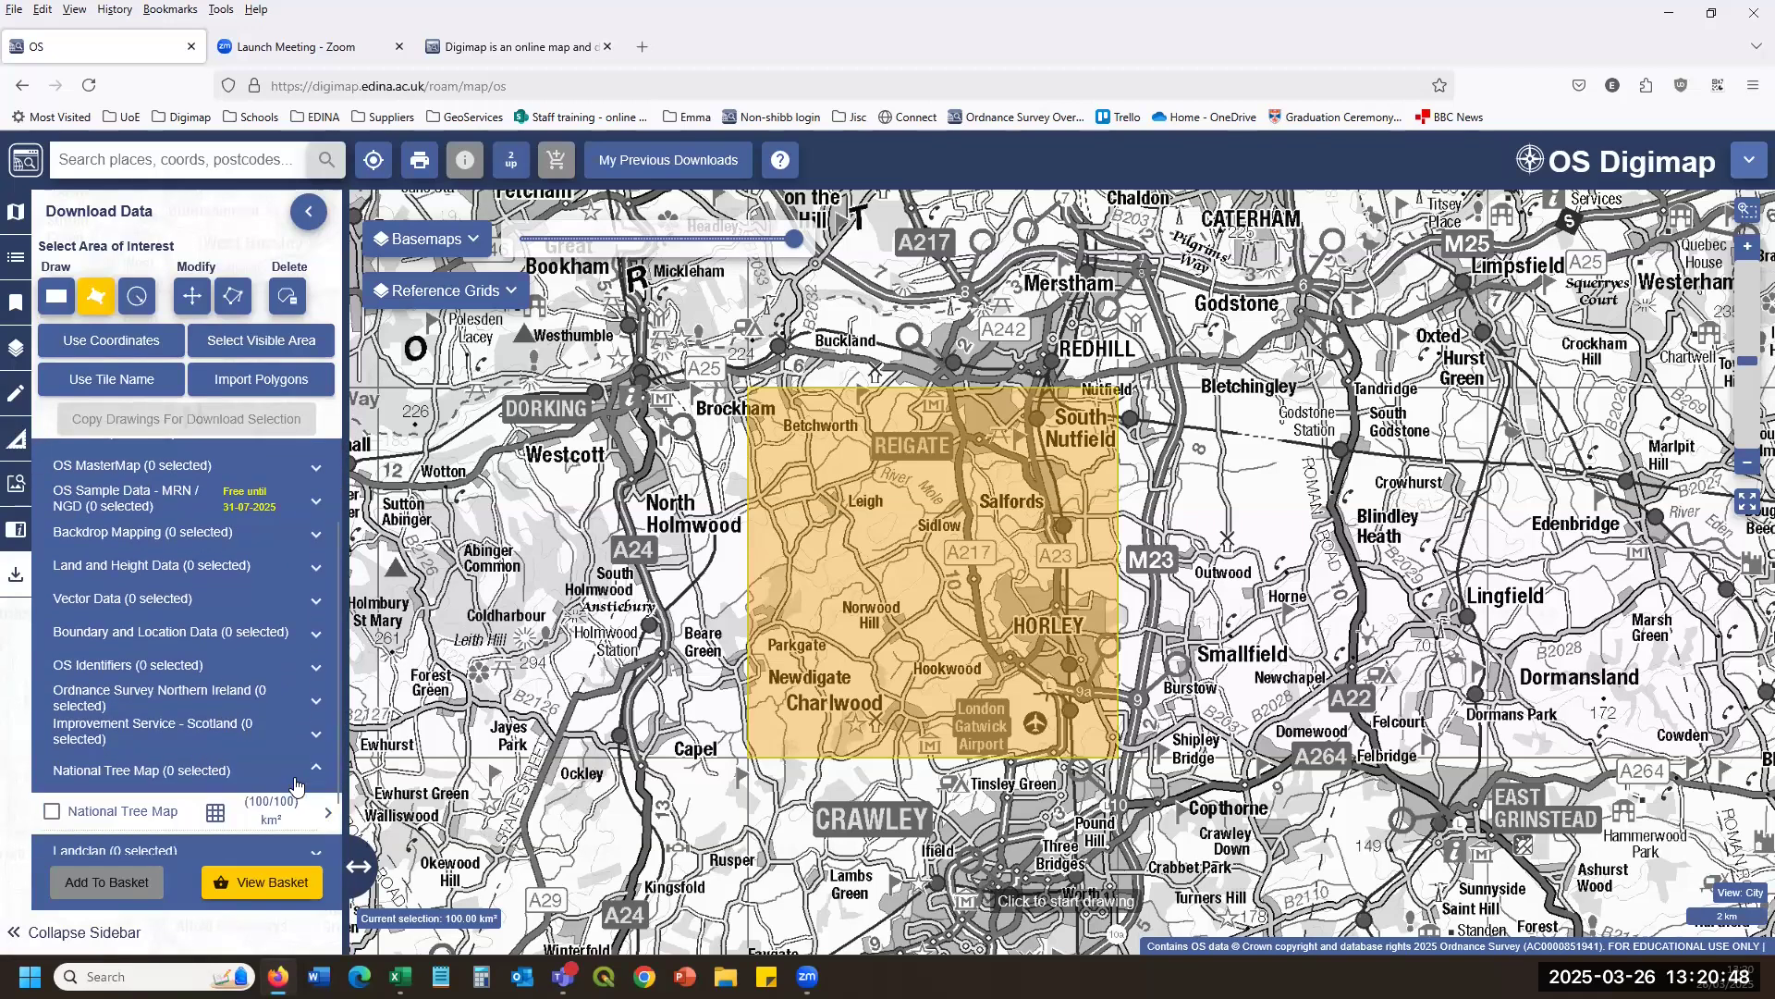
pyautogui.click(312, 769)
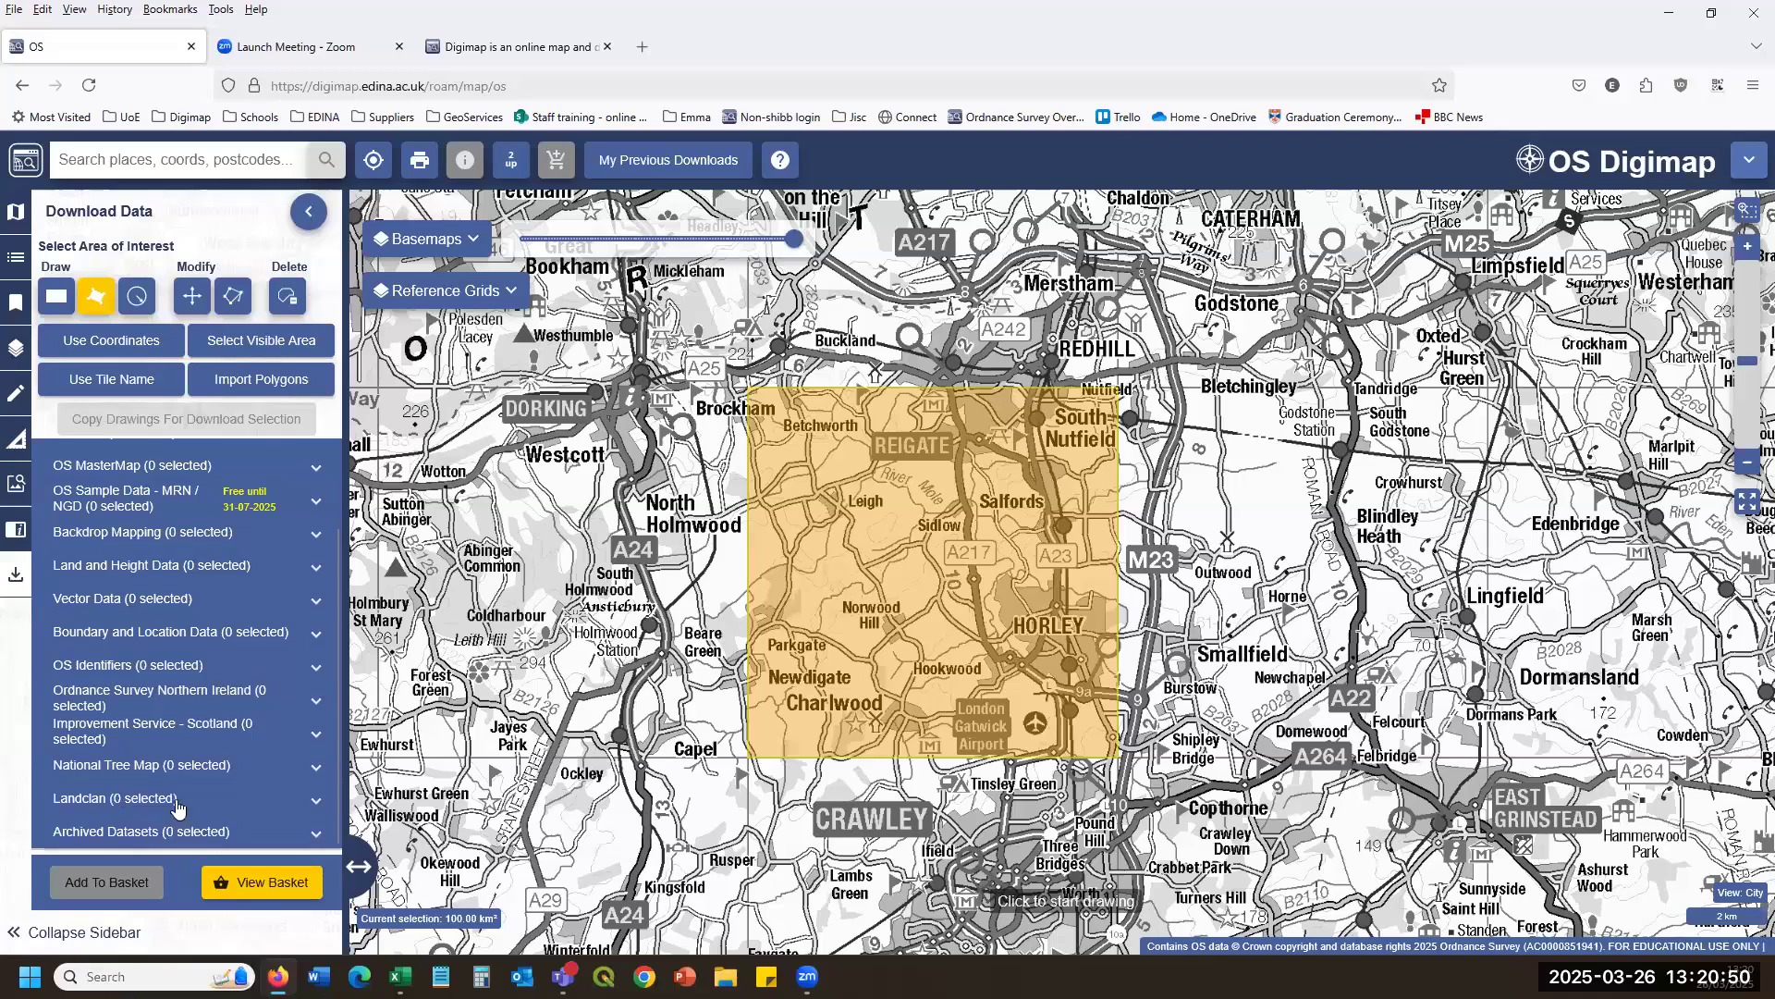
pyautogui.click(325, 802)
pyautogui.click(307, 803)
pyautogui.click(319, 572)
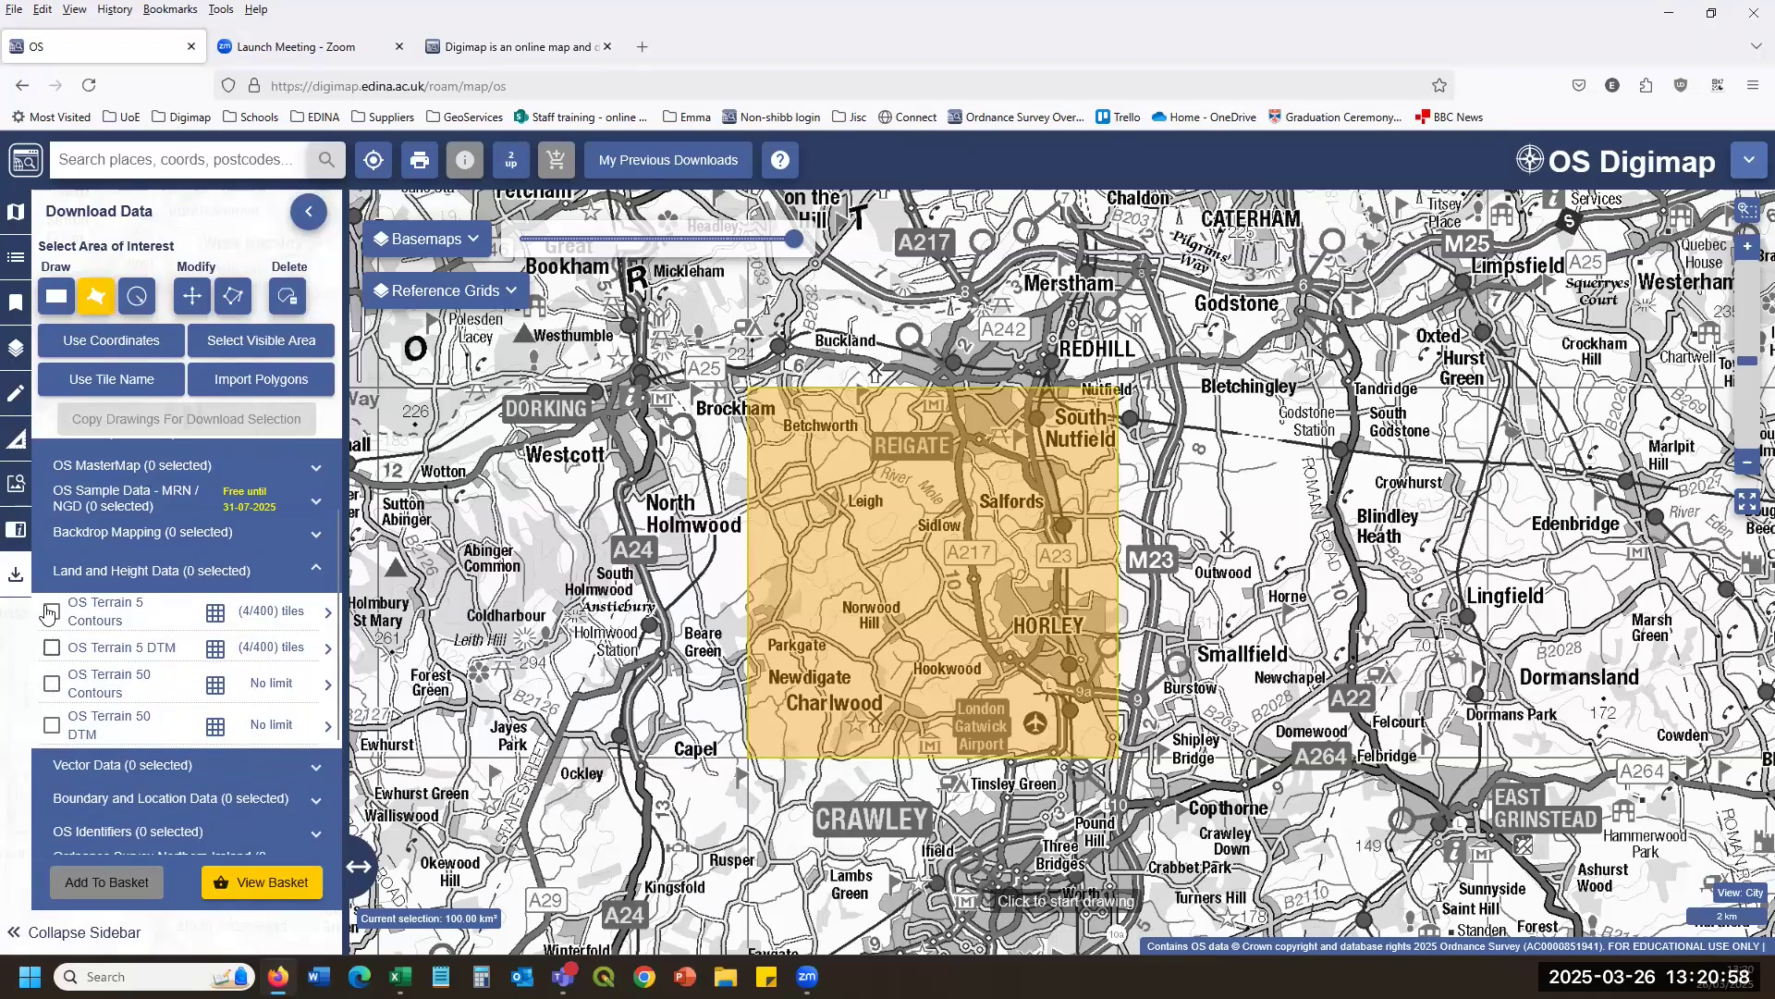
pyautogui.click(166, 619)
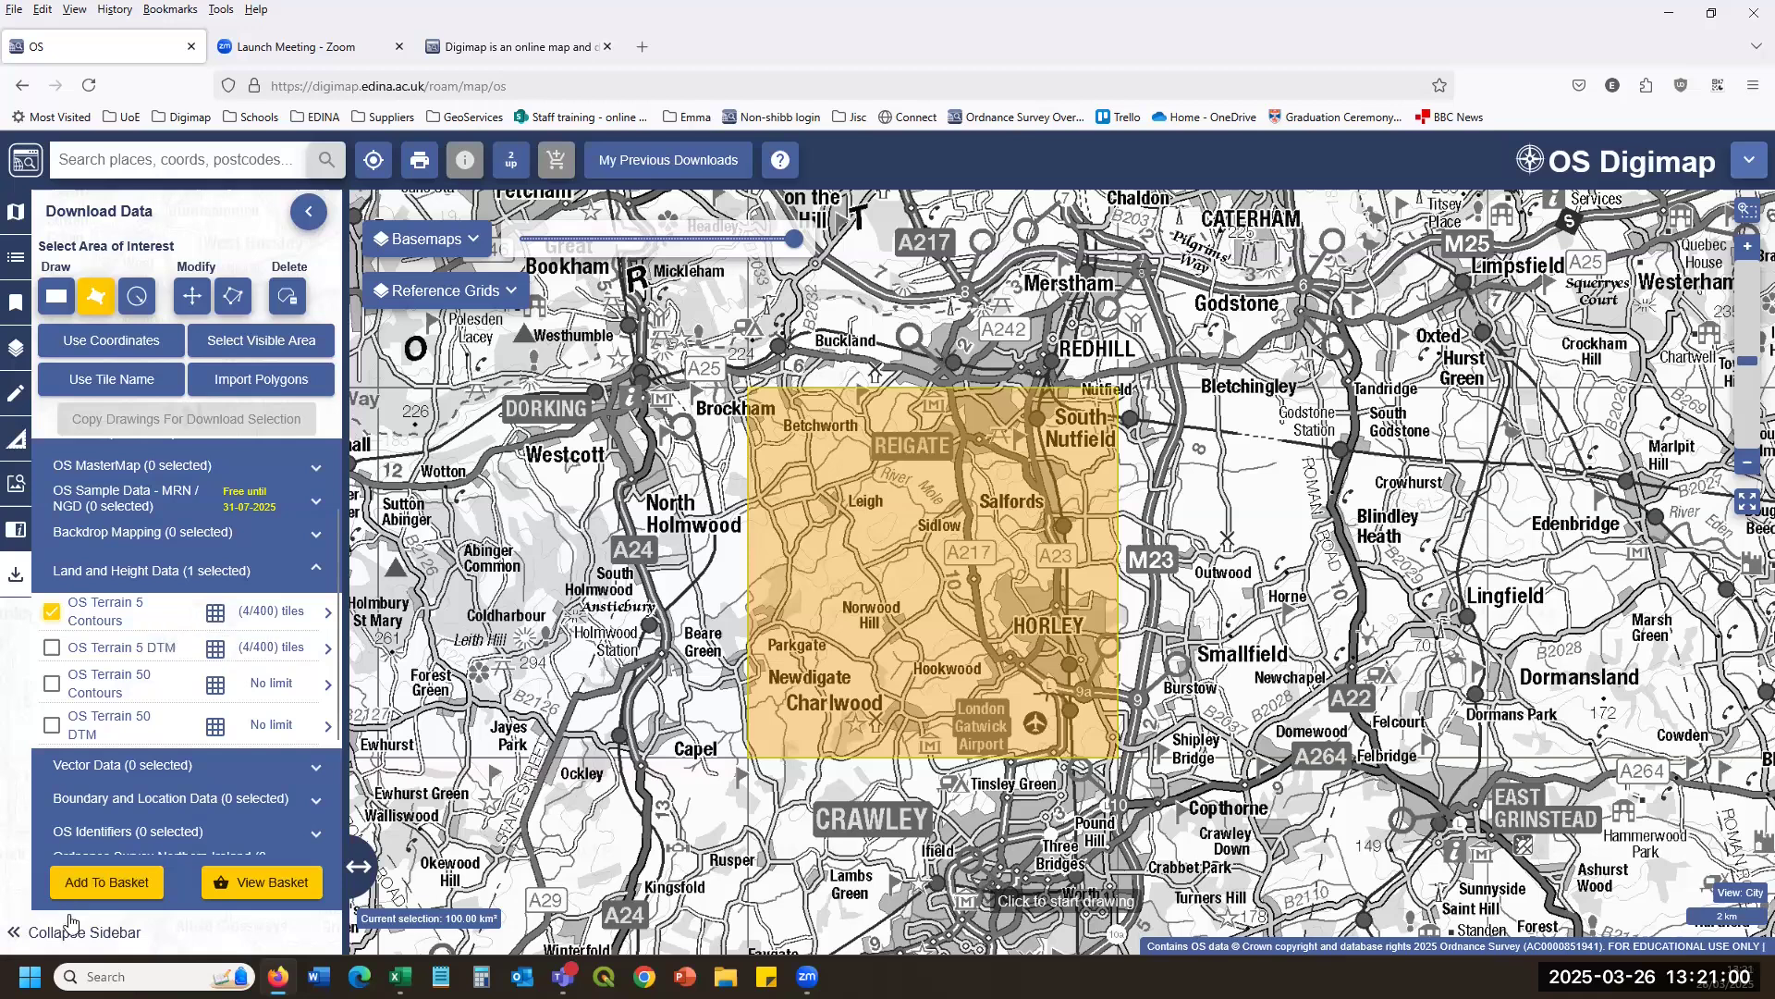
# Order OS Terrain 5 Contours in SHAPE format, January 2025 version, as a download named 'test'.
pyautogui.click(79, 883)
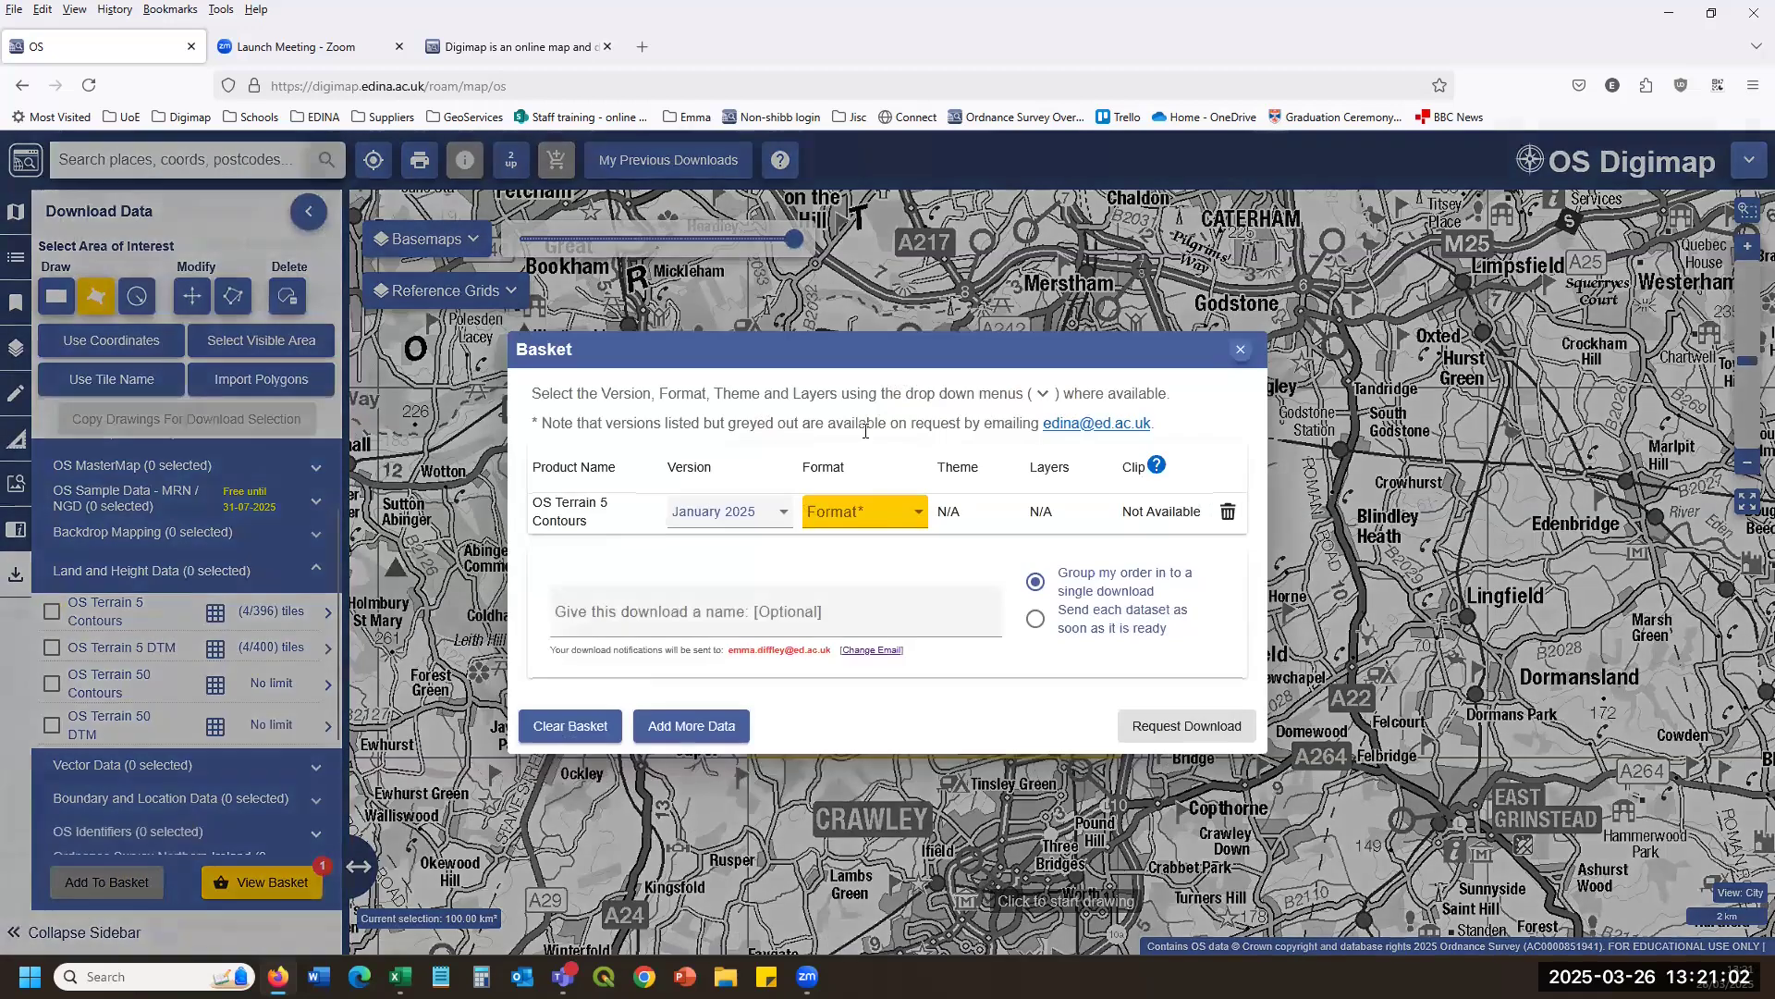
pyautogui.click(891, 514)
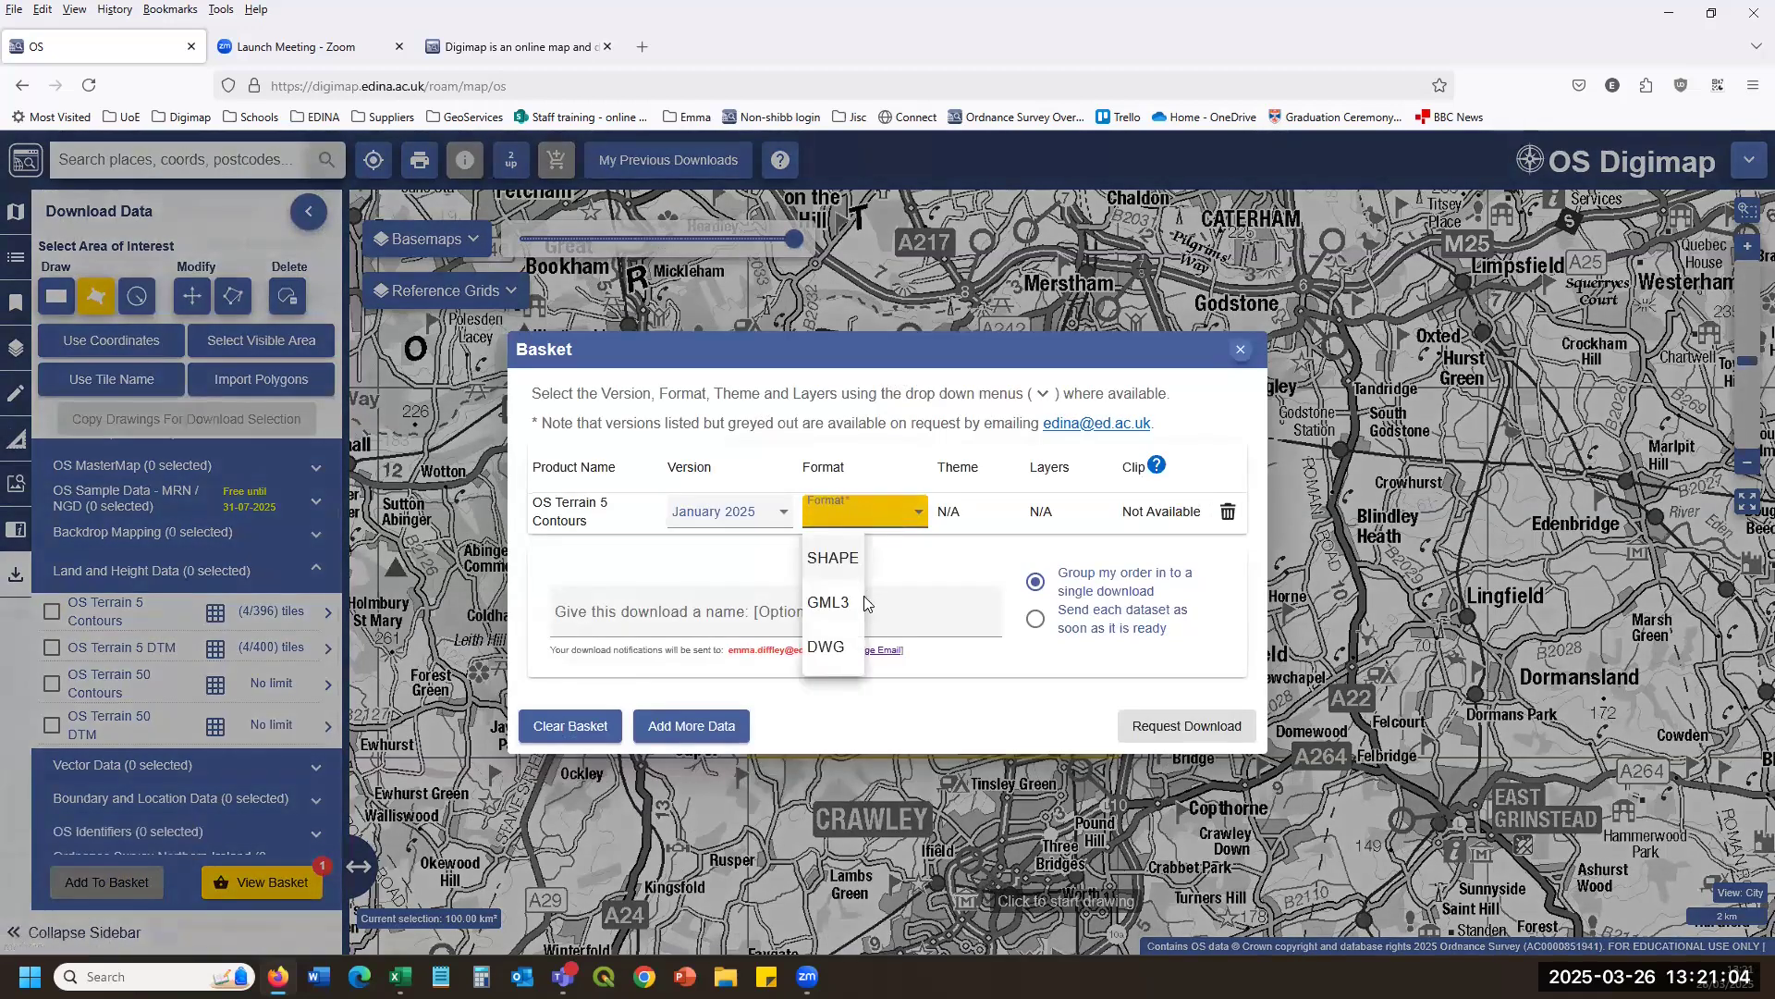
pyautogui.click(832, 558)
pyautogui.click(741, 514)
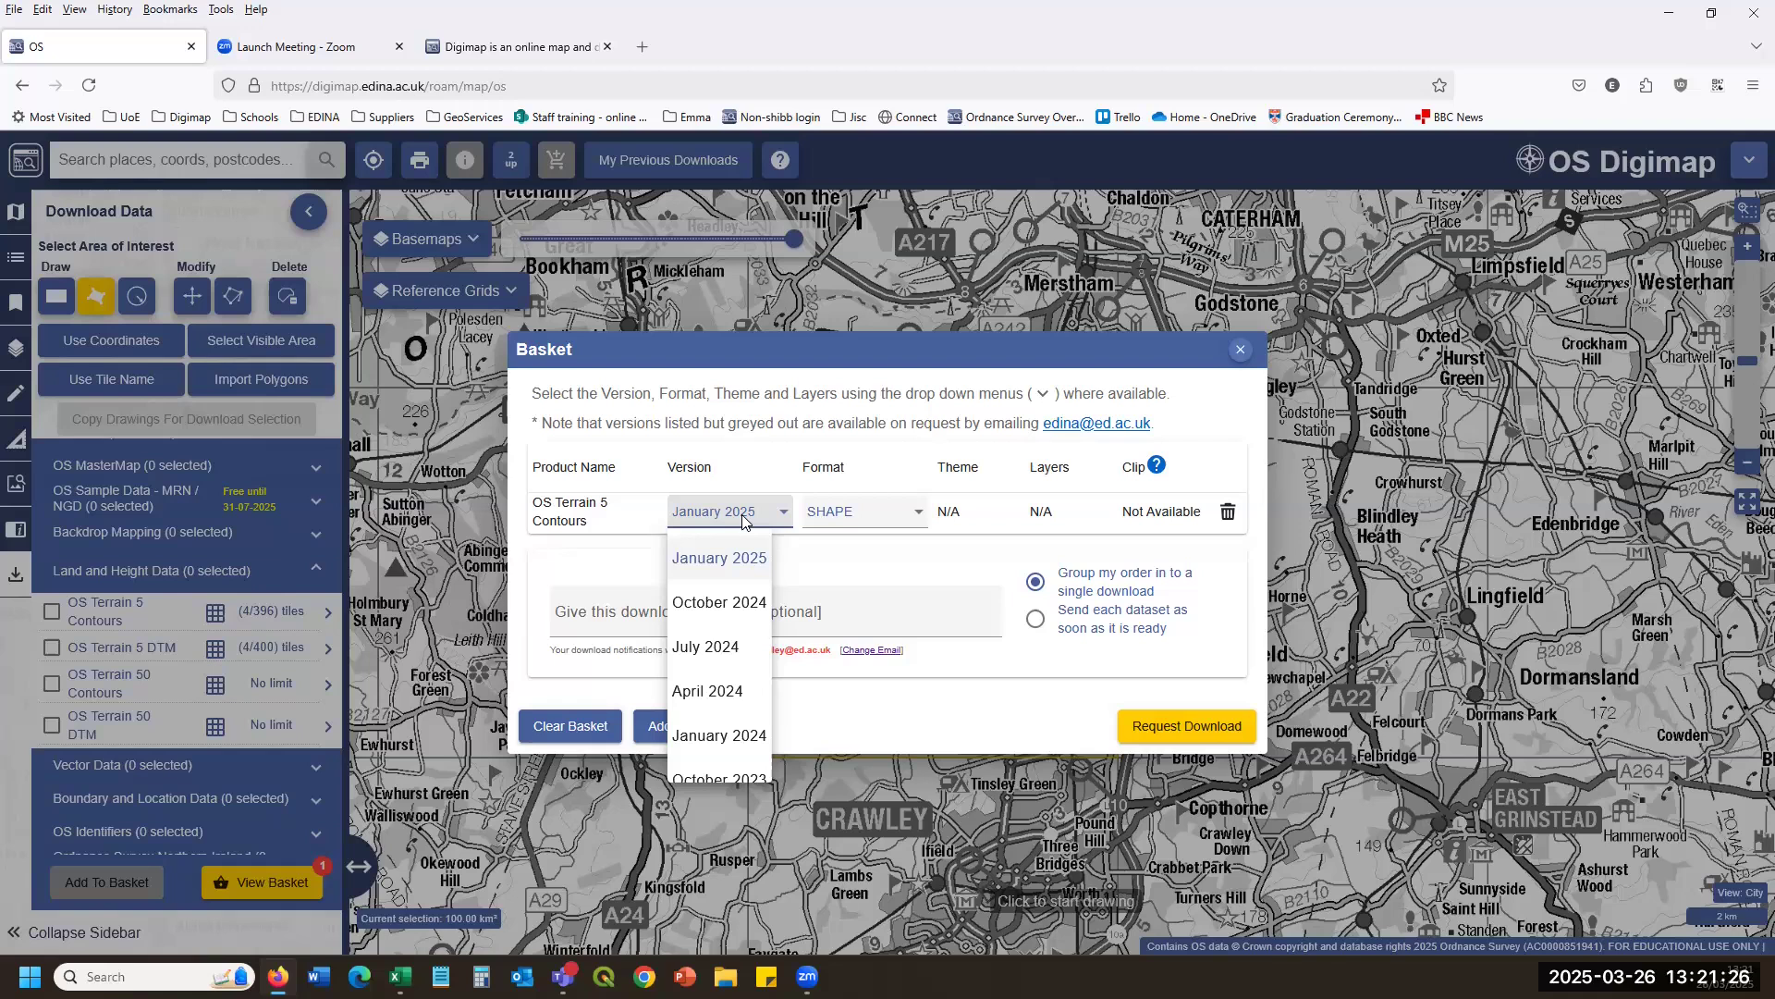
pyautogui.scroll(-10, 733, 726)
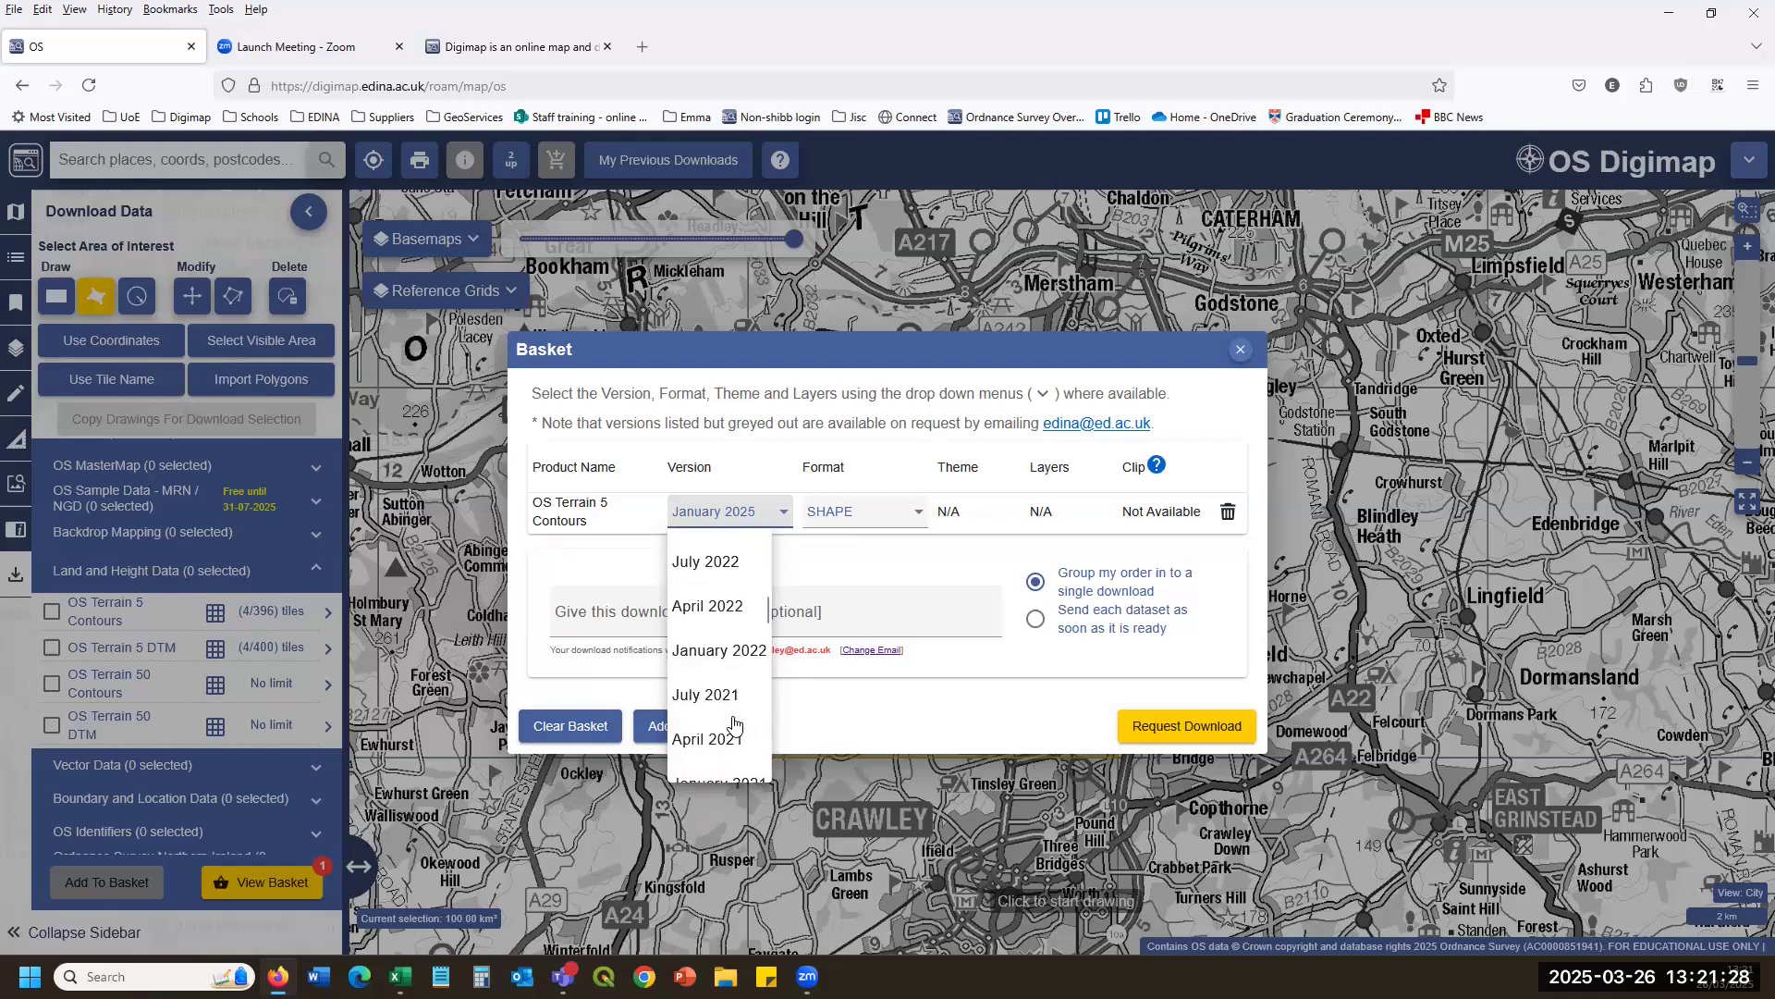
pyautogui.scroll(-5, 733, 721)
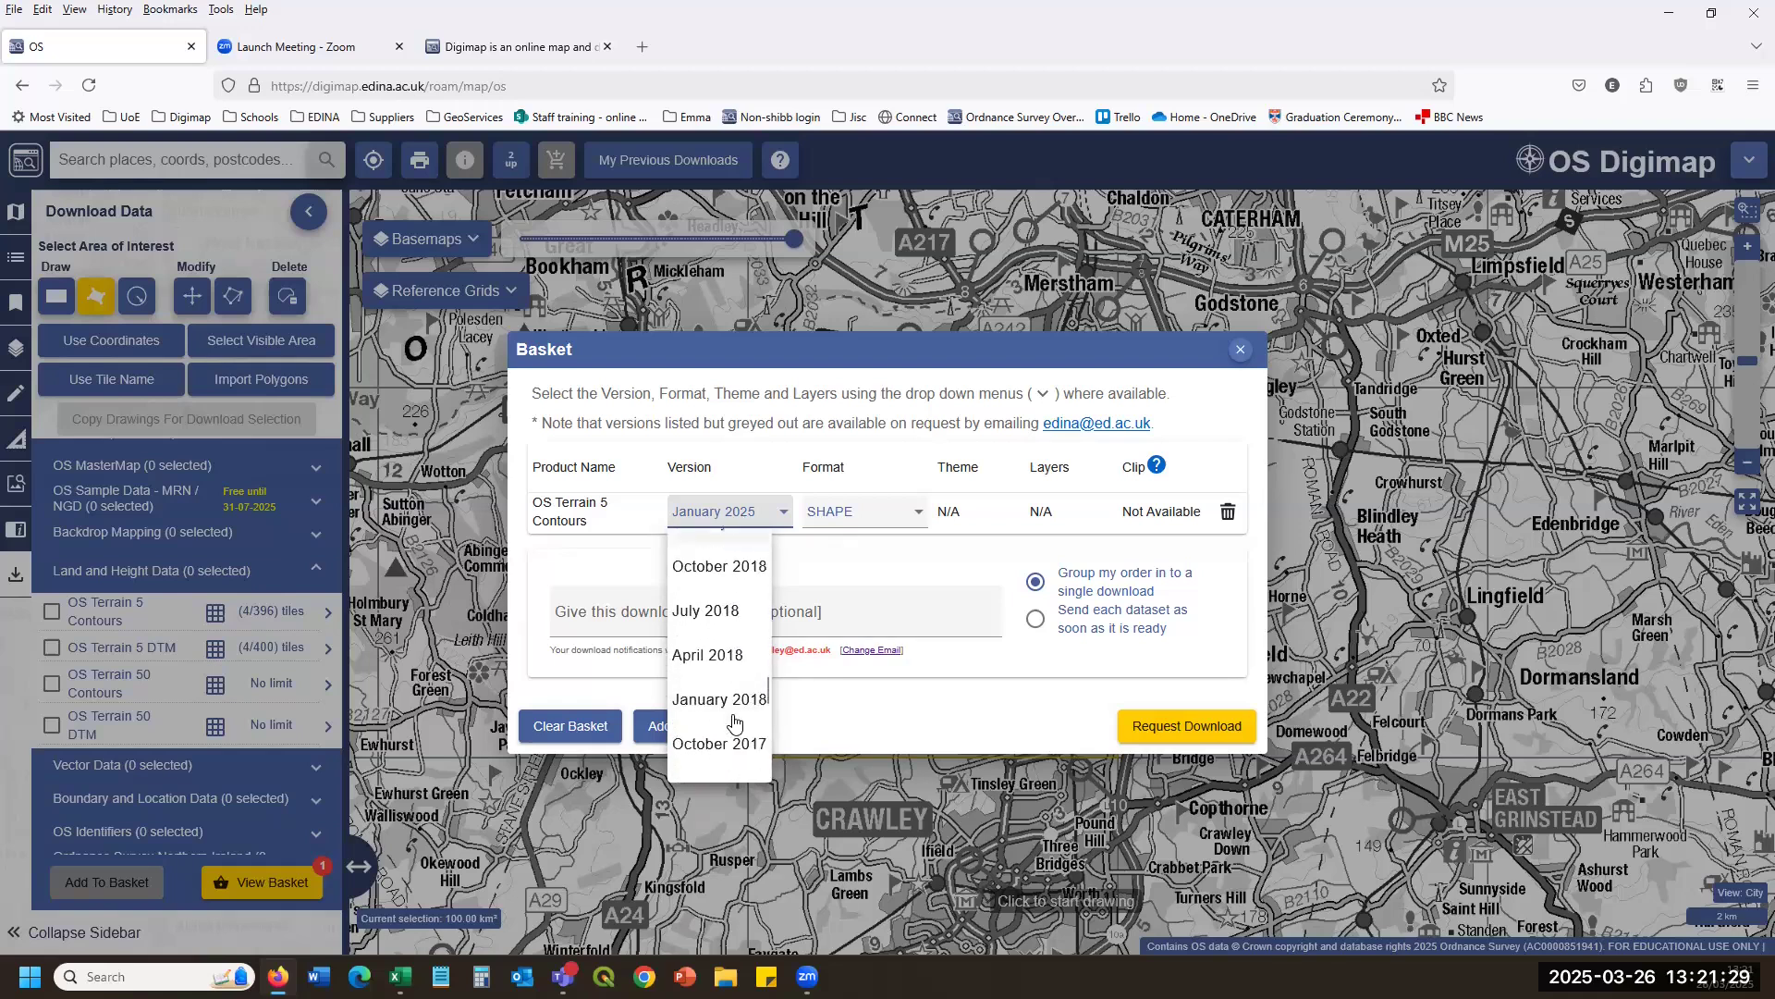
pyautogui.click(744, 514)
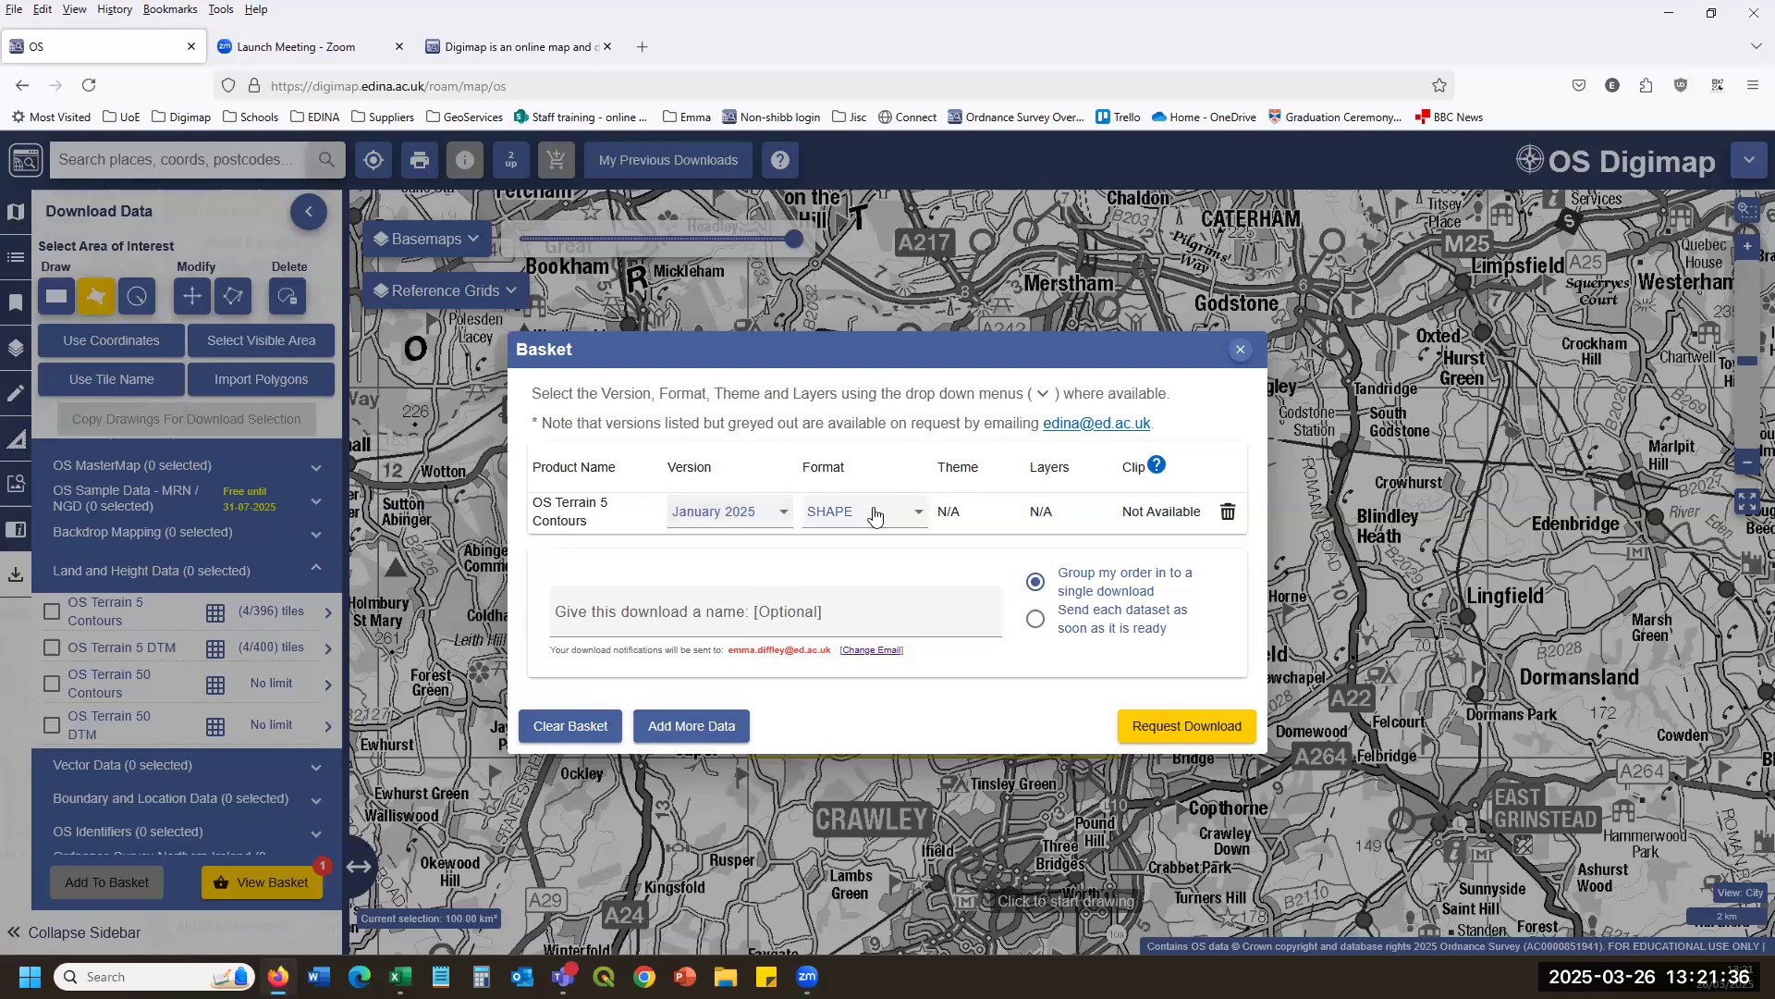
pyautogui.click(649, 609)
pyautogui.write('test')
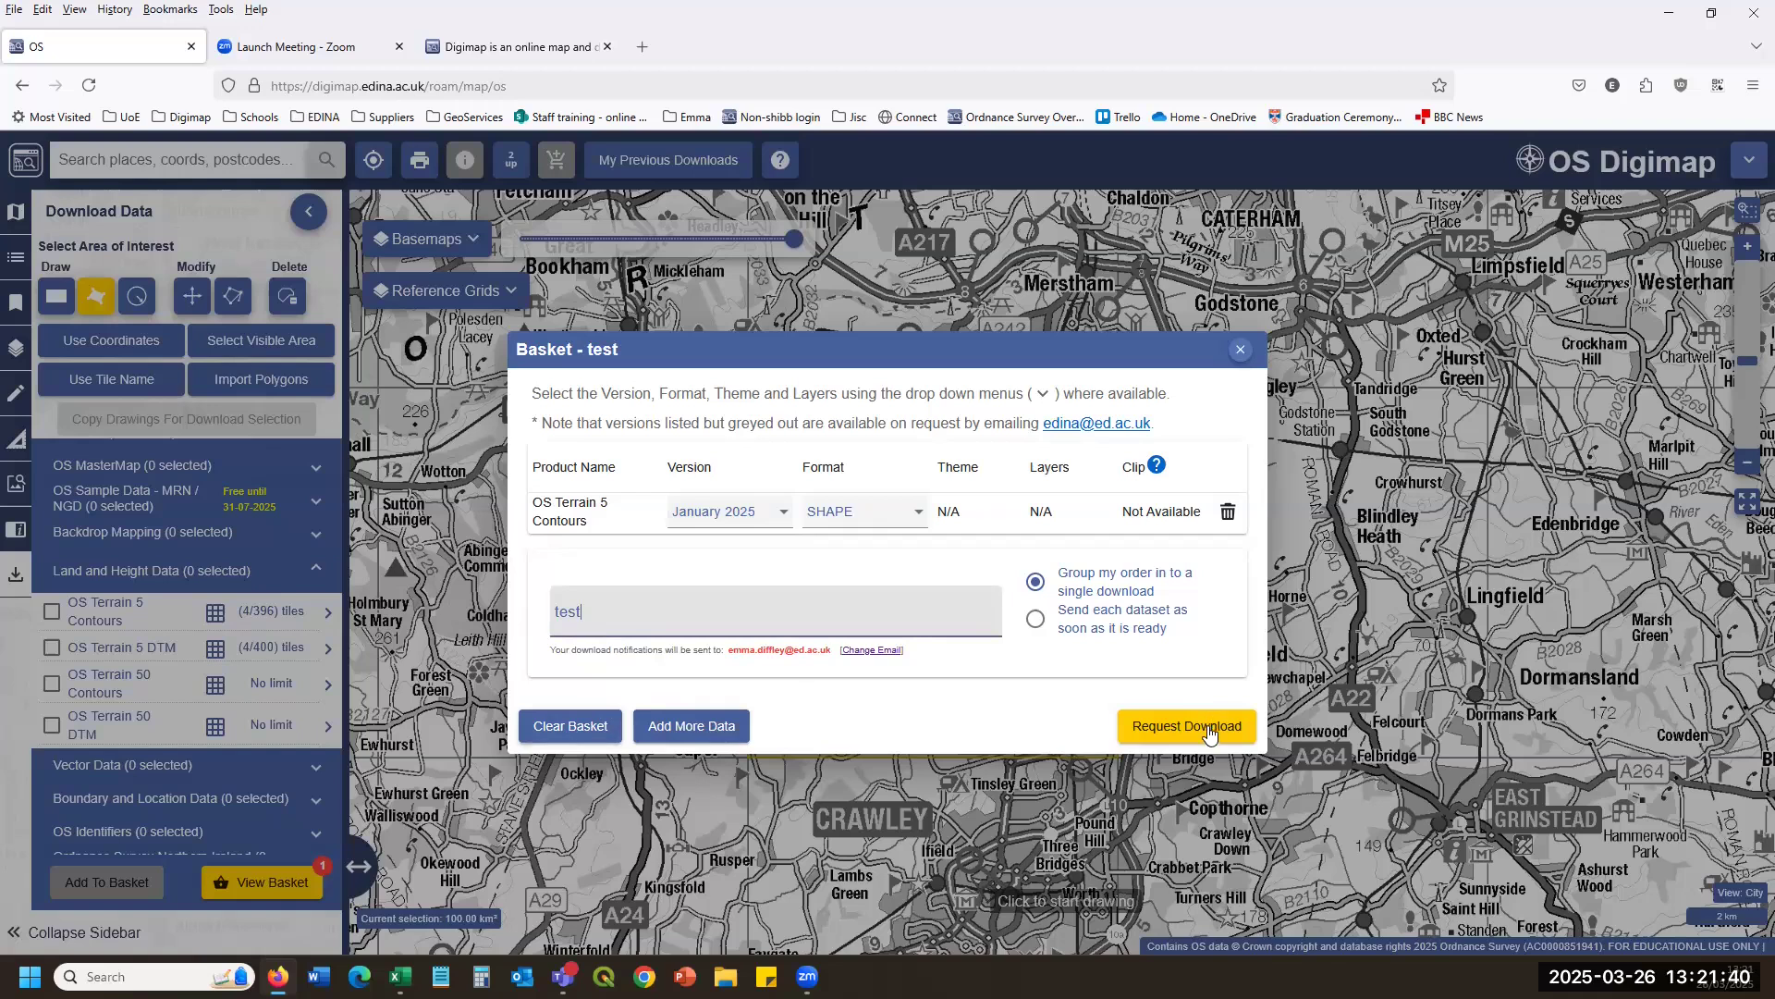
pyautogui.click(1196, 728)
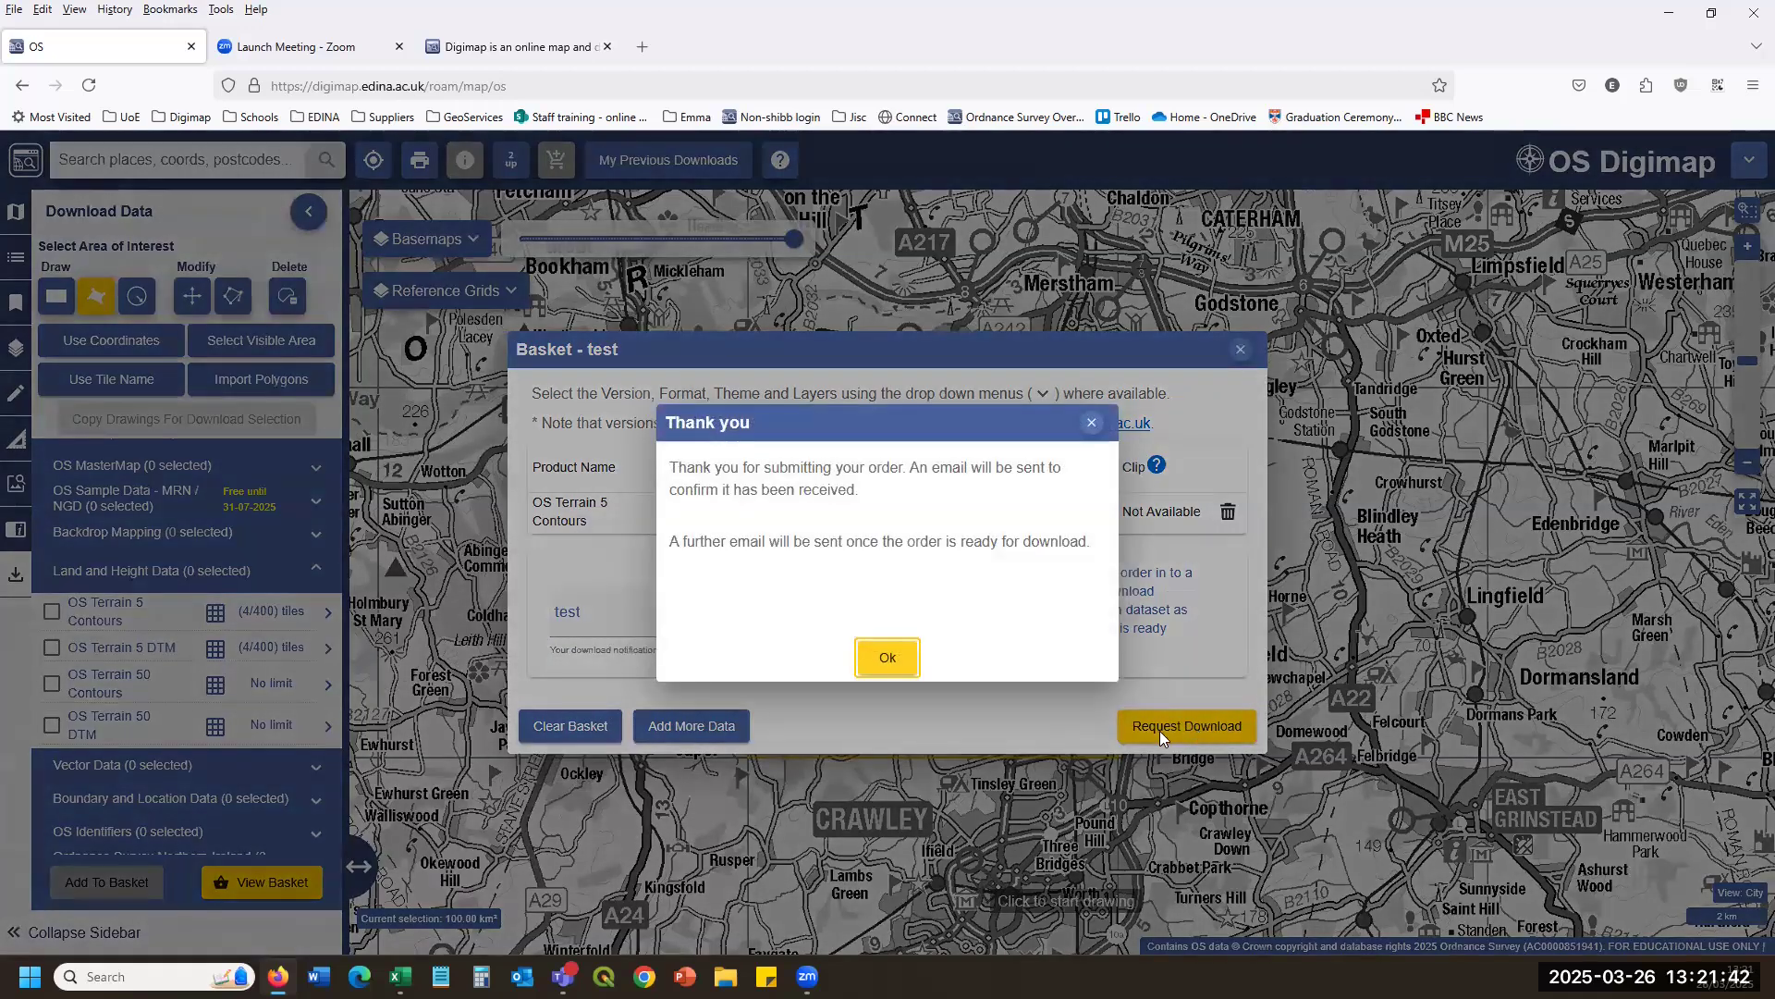
pyautogui.click(897, 660)
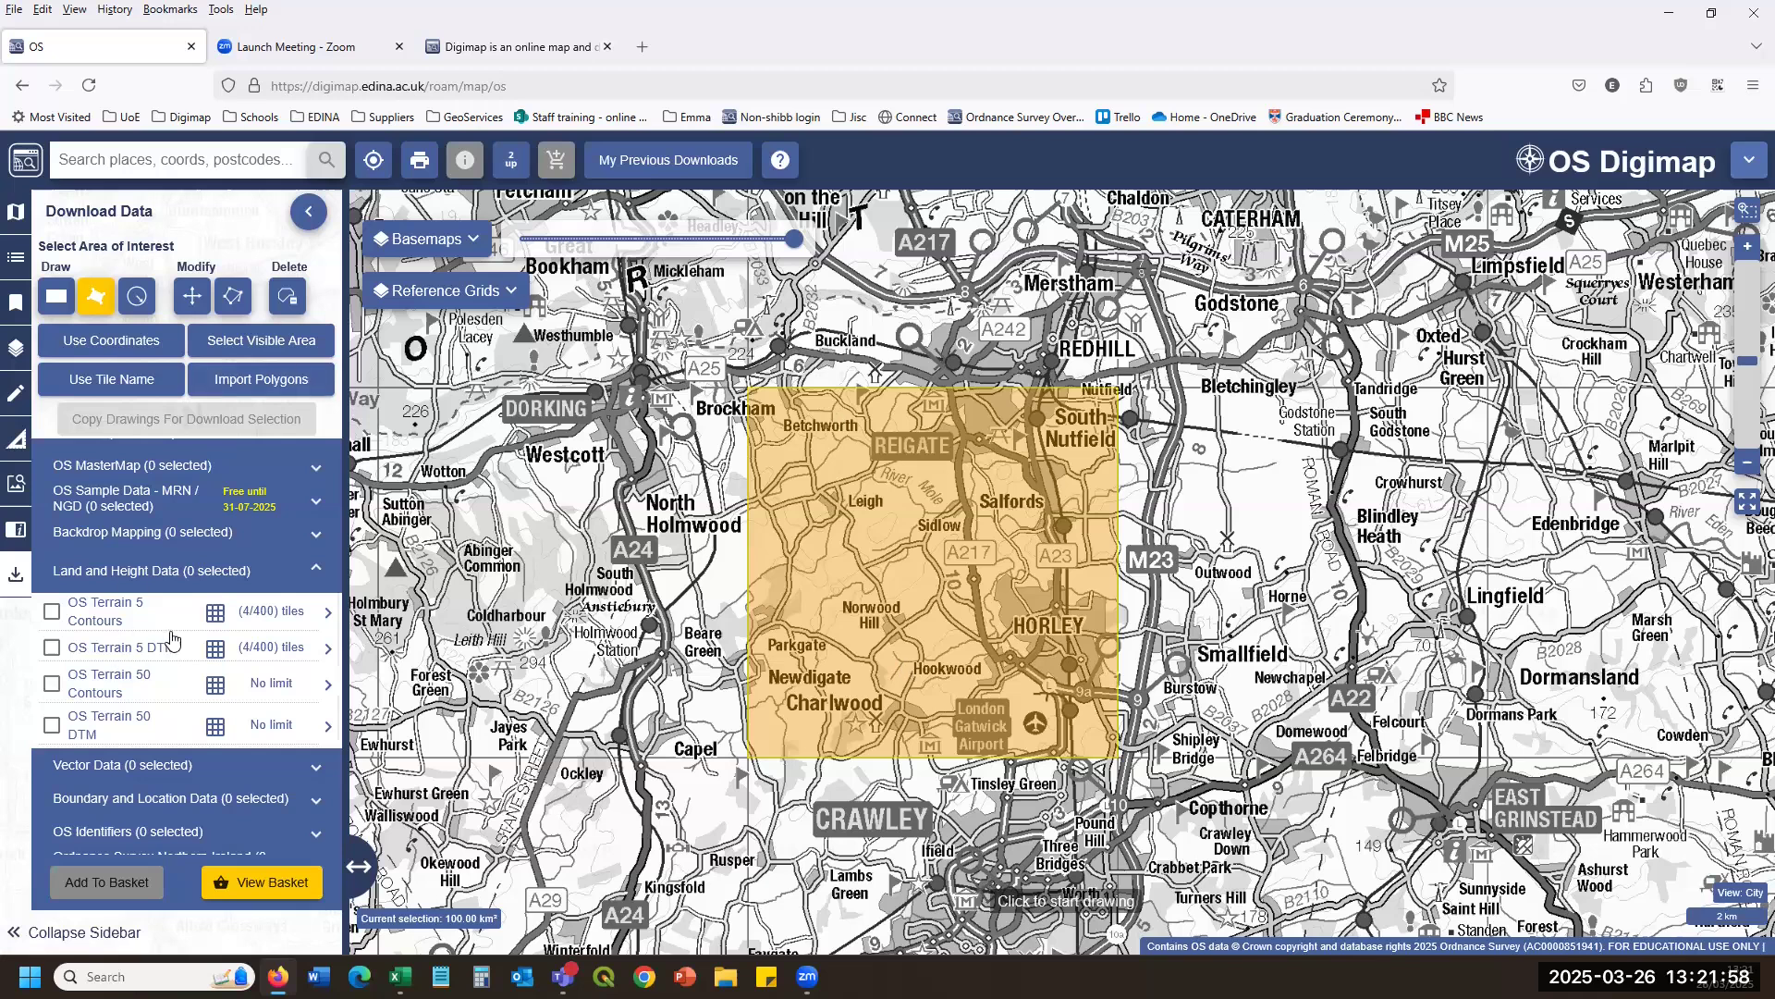
# Show the OS Terrain 5 Contours tile grid at Great Britain scale, noting the 400-tile limit.
pyautogui.click(218, 618)
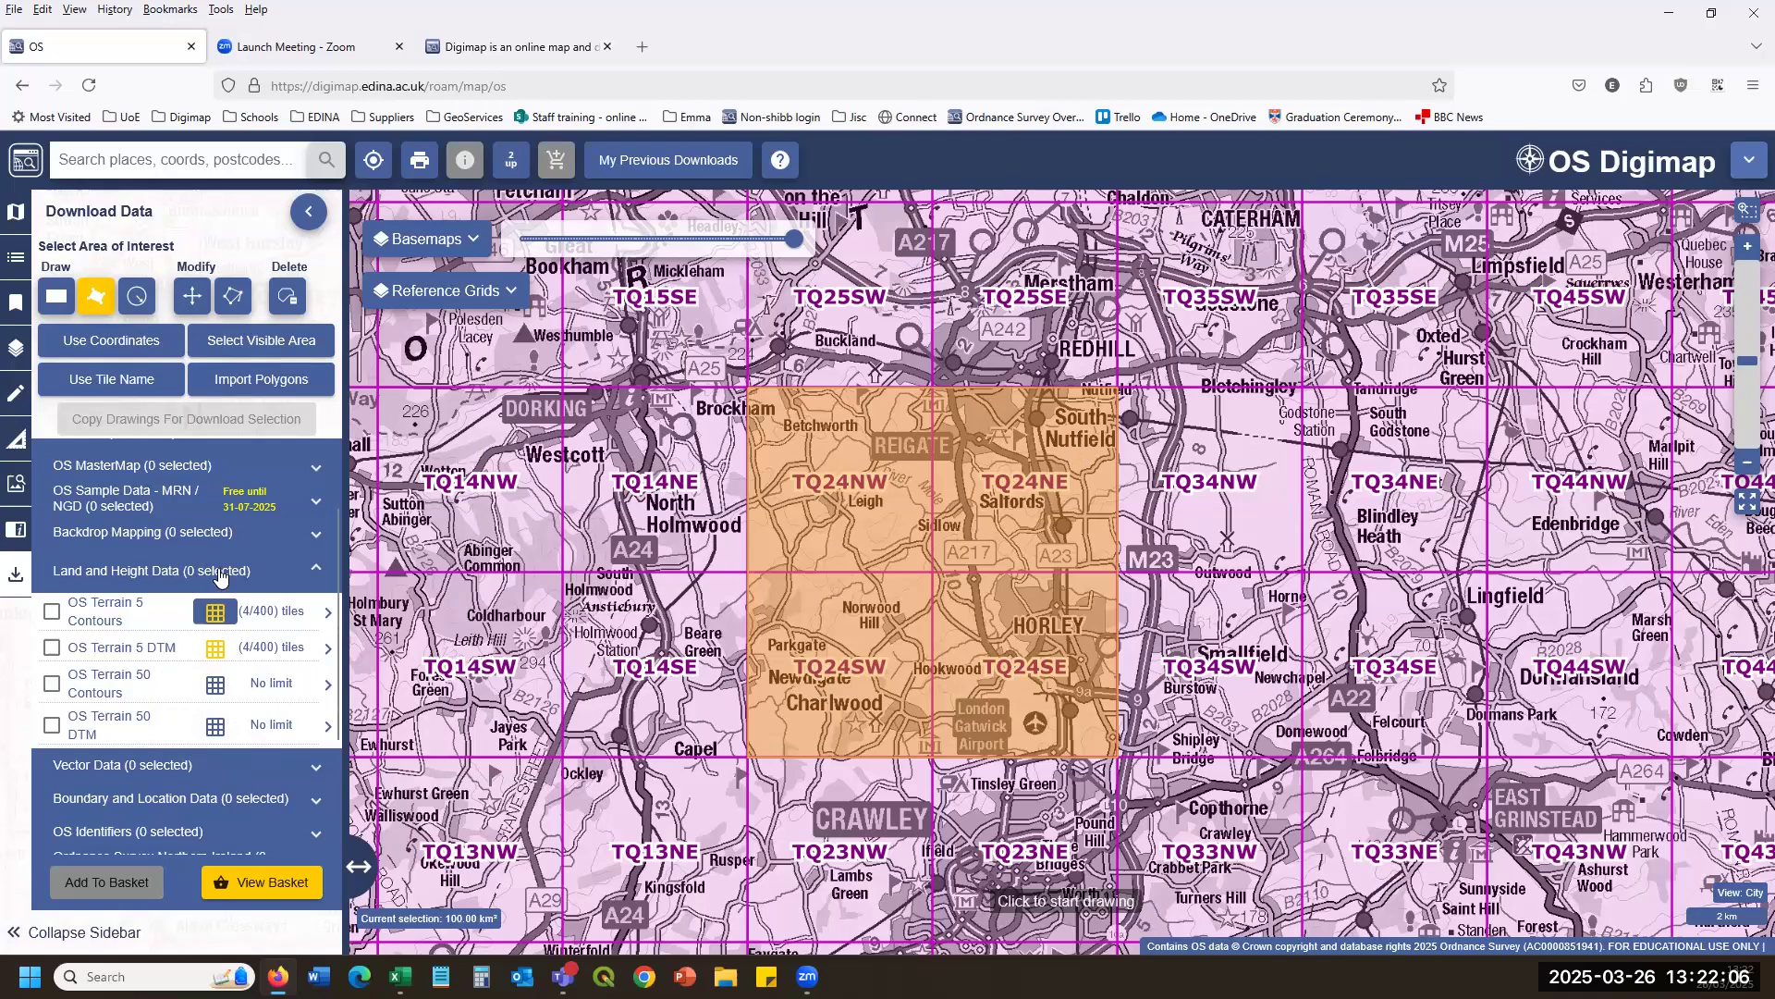
pyautogui.scroll(-4, 1167, 553)
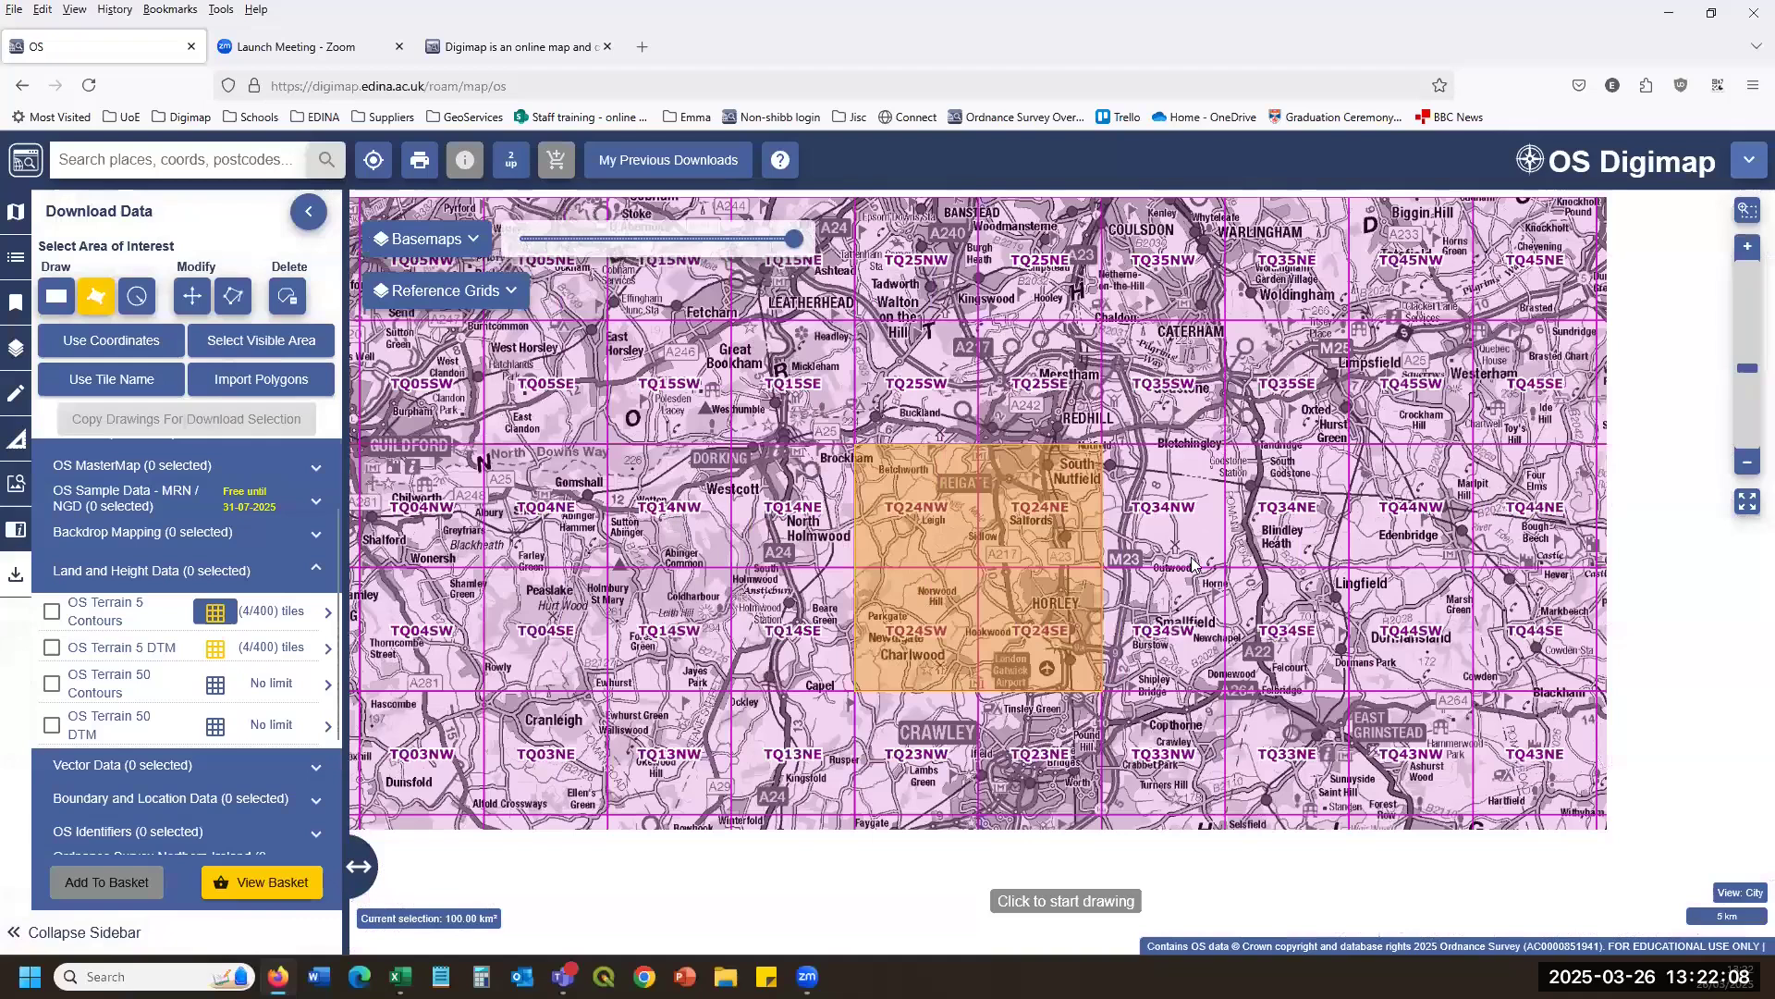
pyautogui.scroll(-2, 1167, 553)
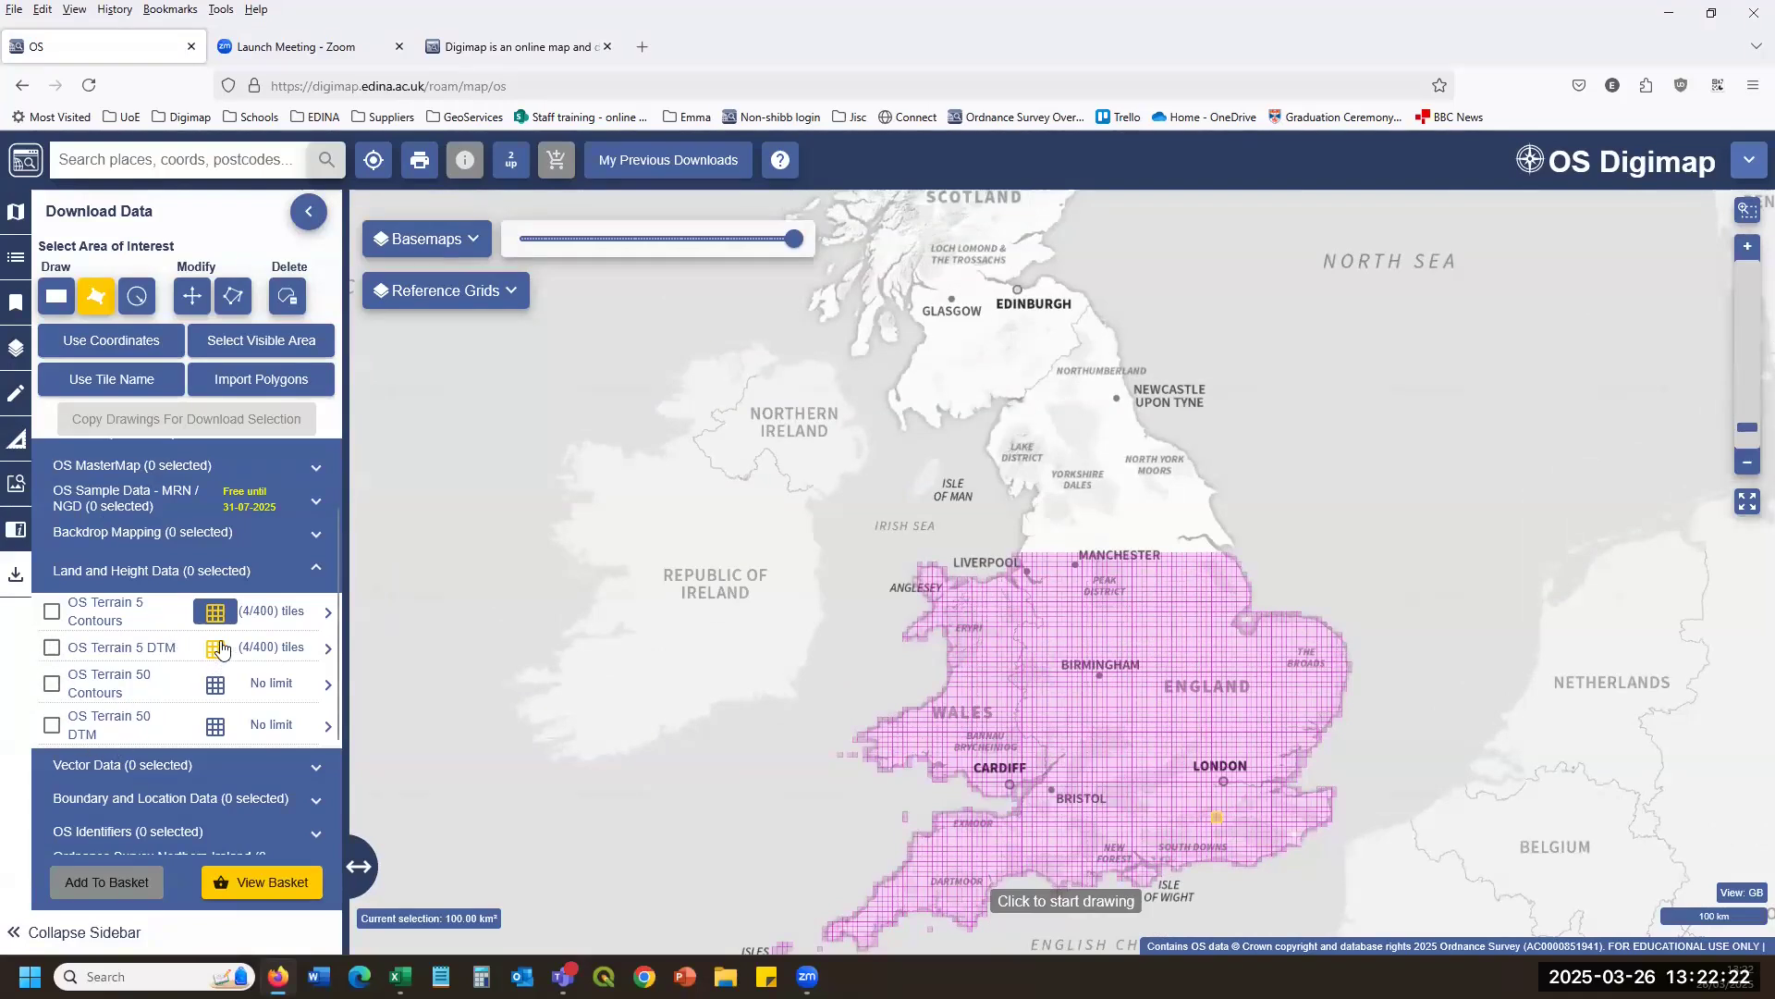
pyautogui.moveTo(253, 651); pyautogui.dragTo(289, 647)
# Expand Vector Data and view product details for OS Open Rivers, then OS Open Roads.
pyautogui.click(183, 766)
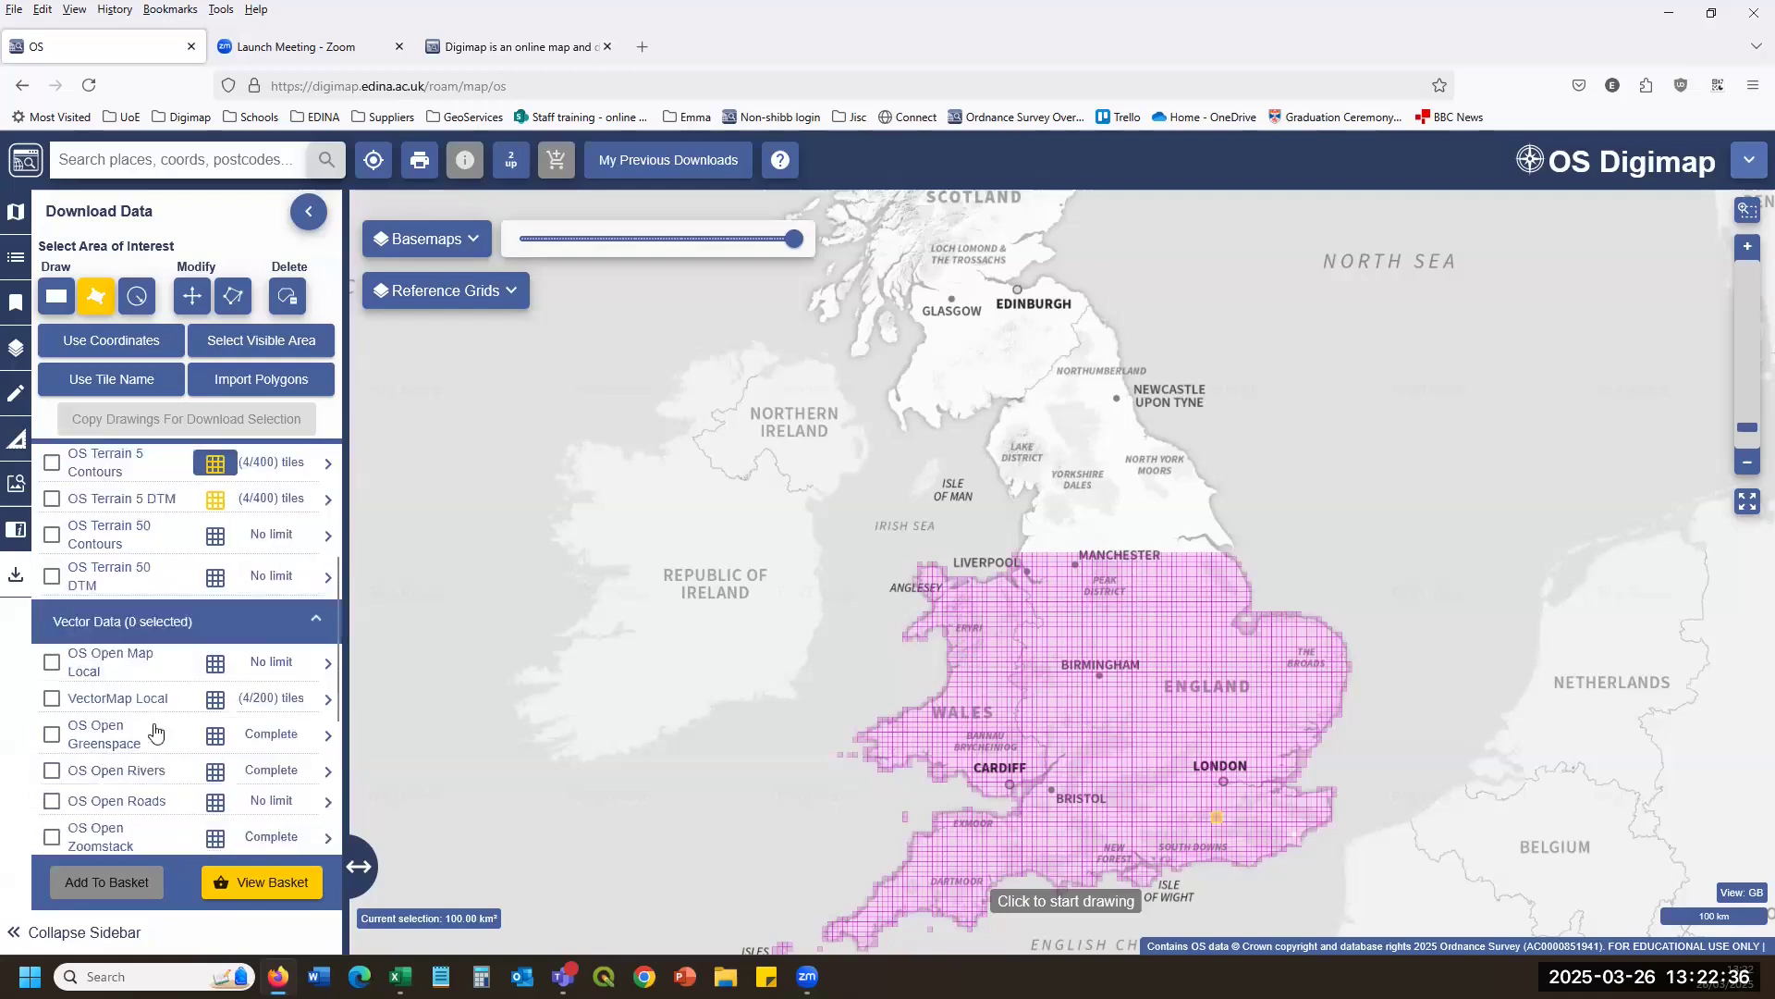
pyautogui.scroll(-3, 181, 601)
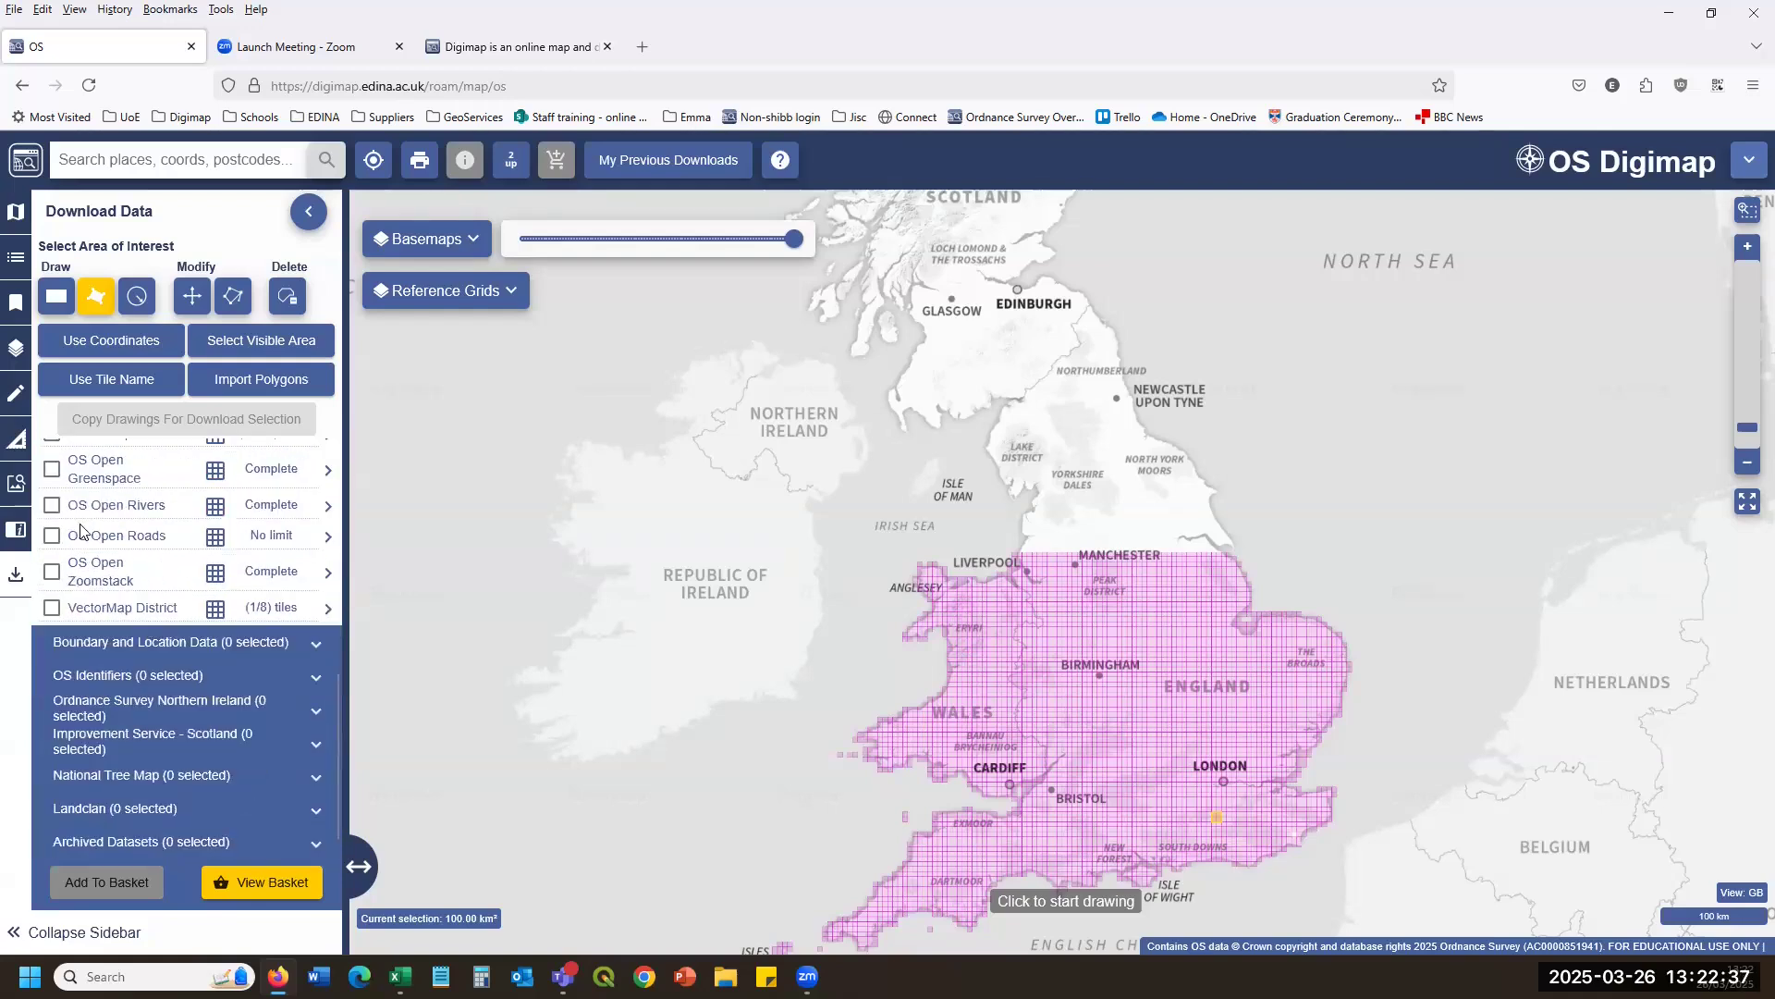
pyautogui.click(330, 509)
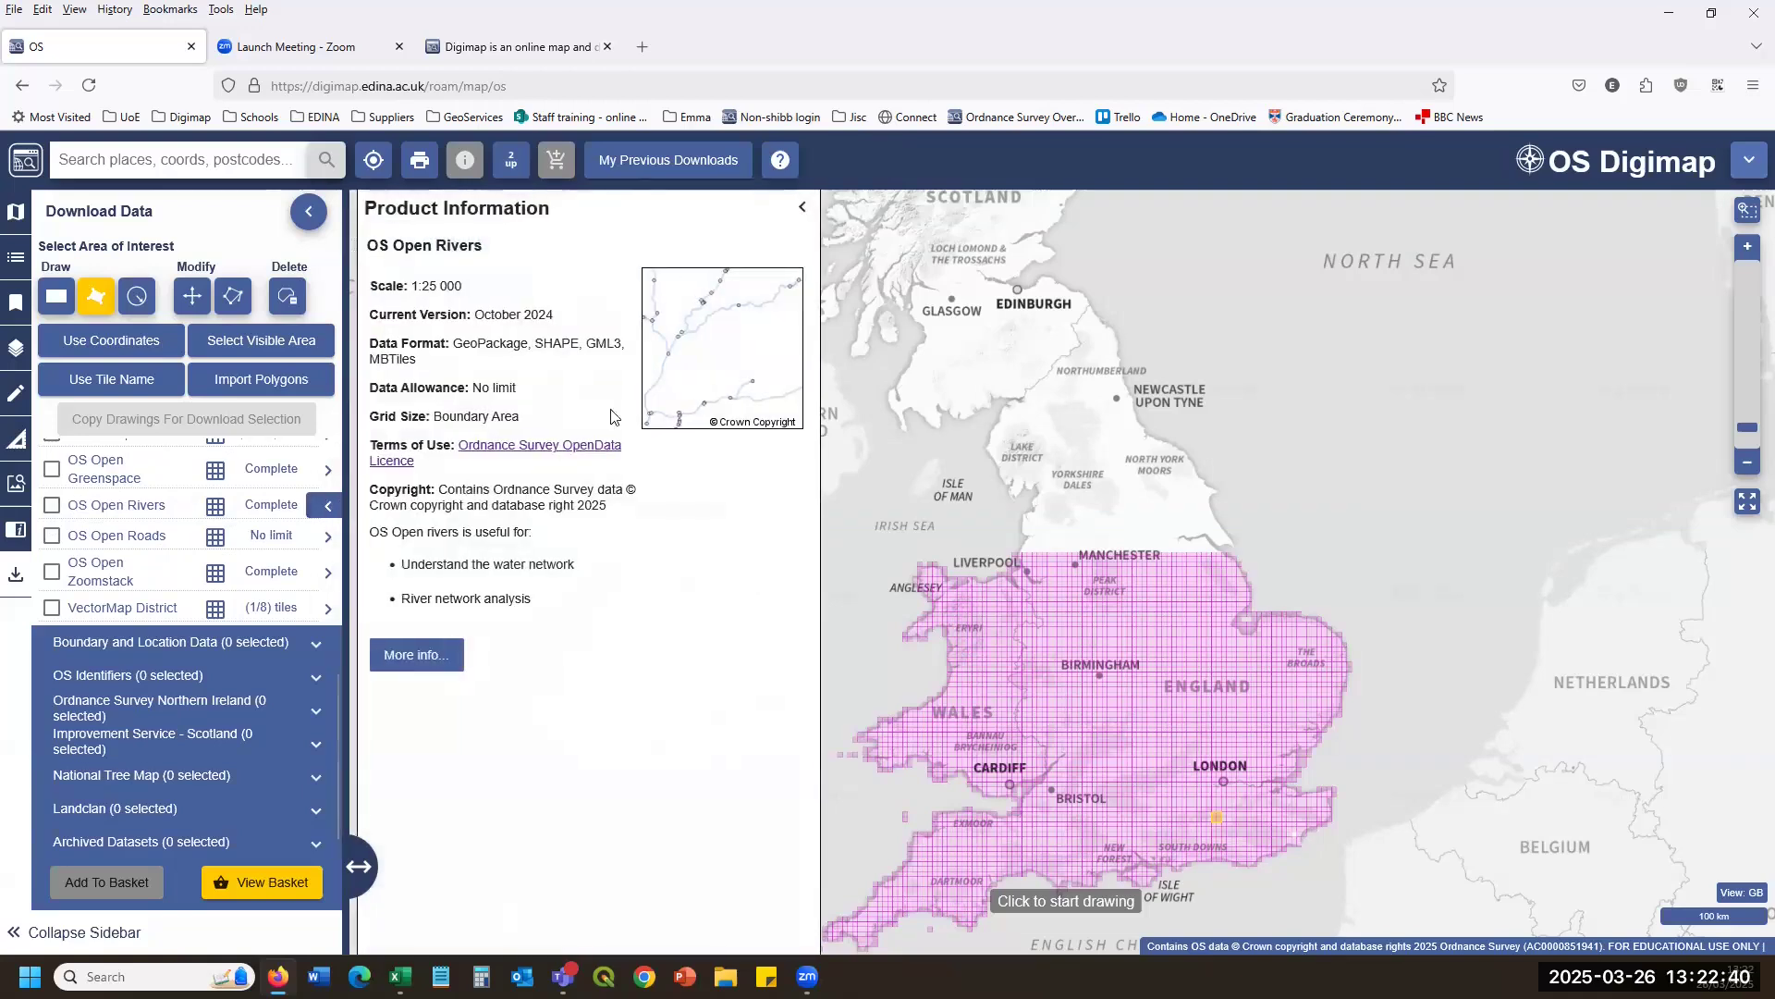
pyautogui.click(328, 536)
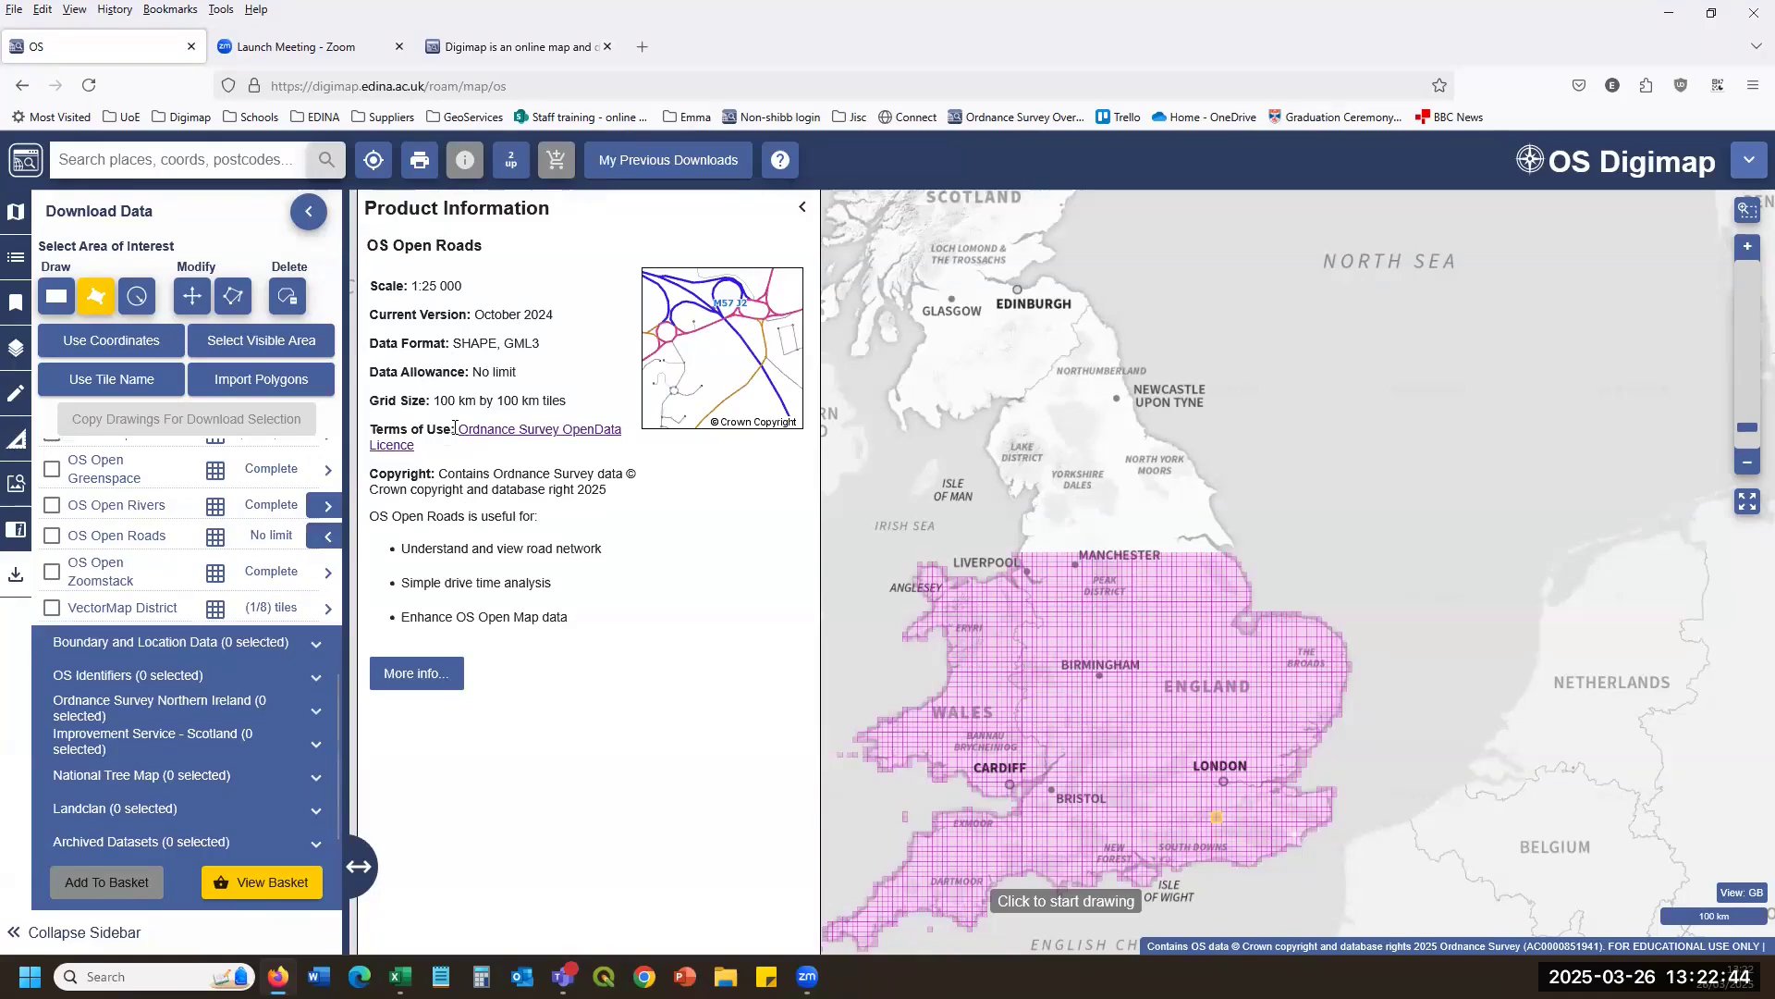
# Return to the Digimap homepage.
pyautogui.moveTo(455, 428); pyautogui.dragTo(467, 473)
pyautogui.click(5, 811)
pyautogui.scroll(5, 129, 592)
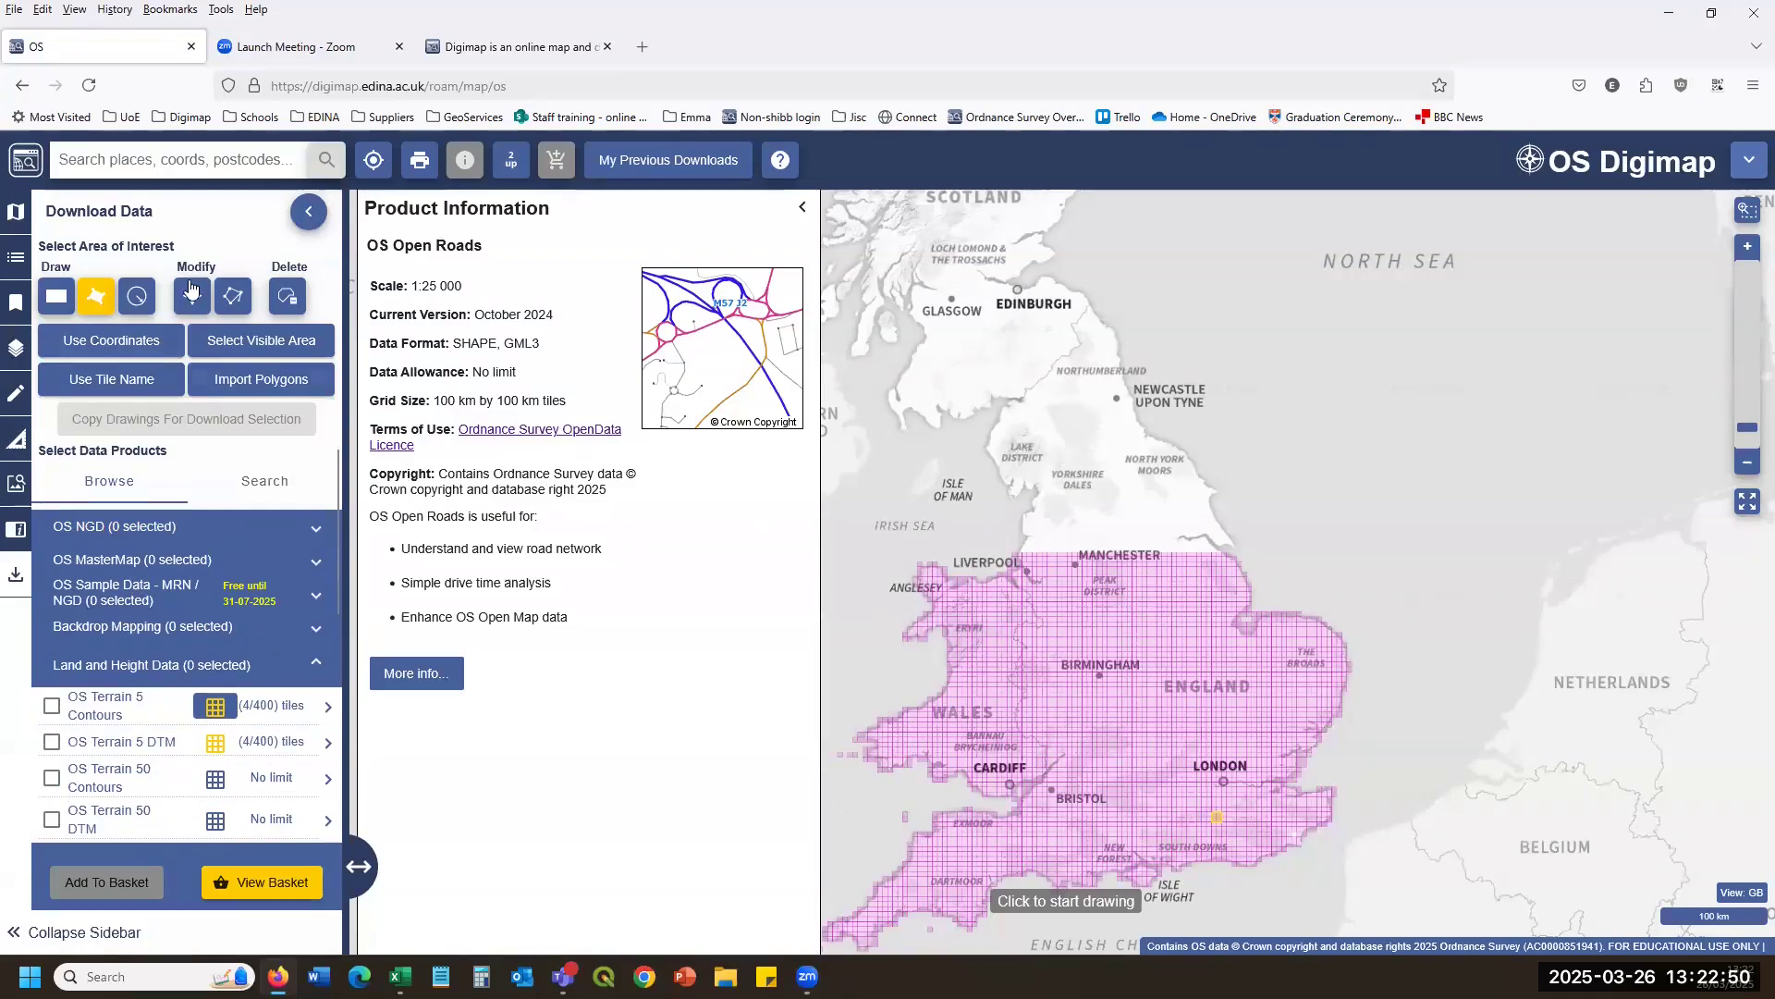
pyautogui.click(16, 159)
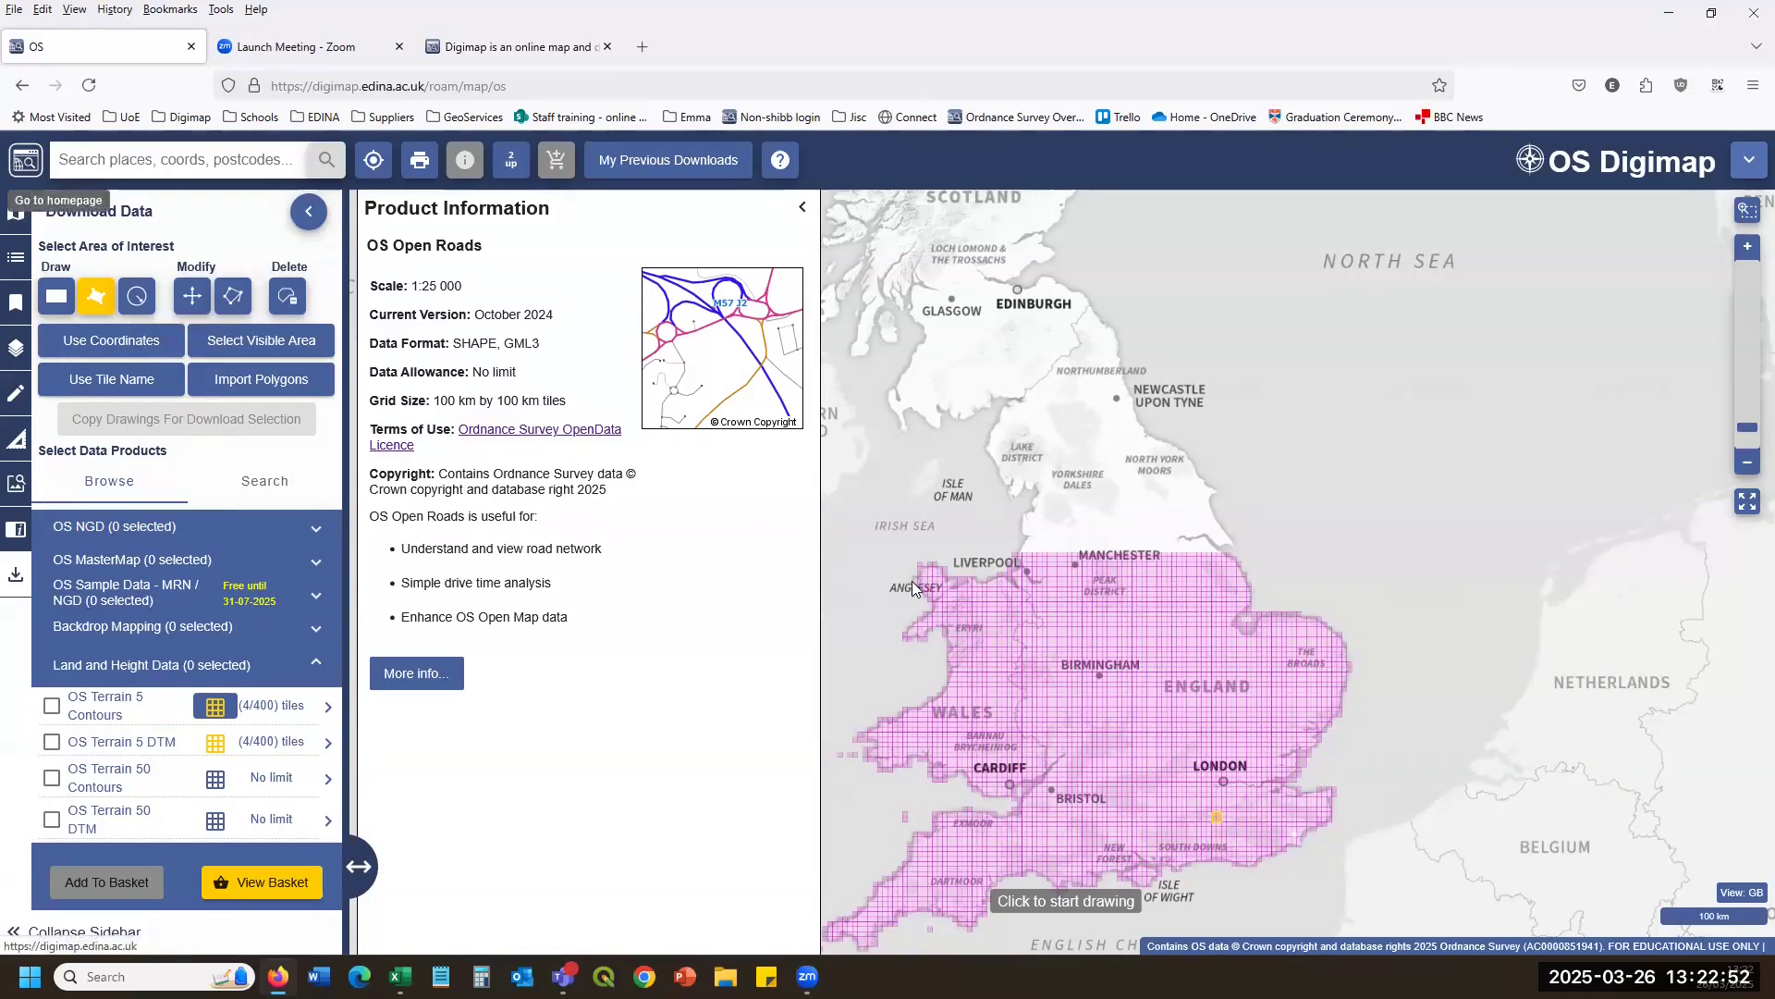
# Leave the OS map page and launch Aerial Digimap with the Download Data panel showing.
pyautogui.click(896, 579)
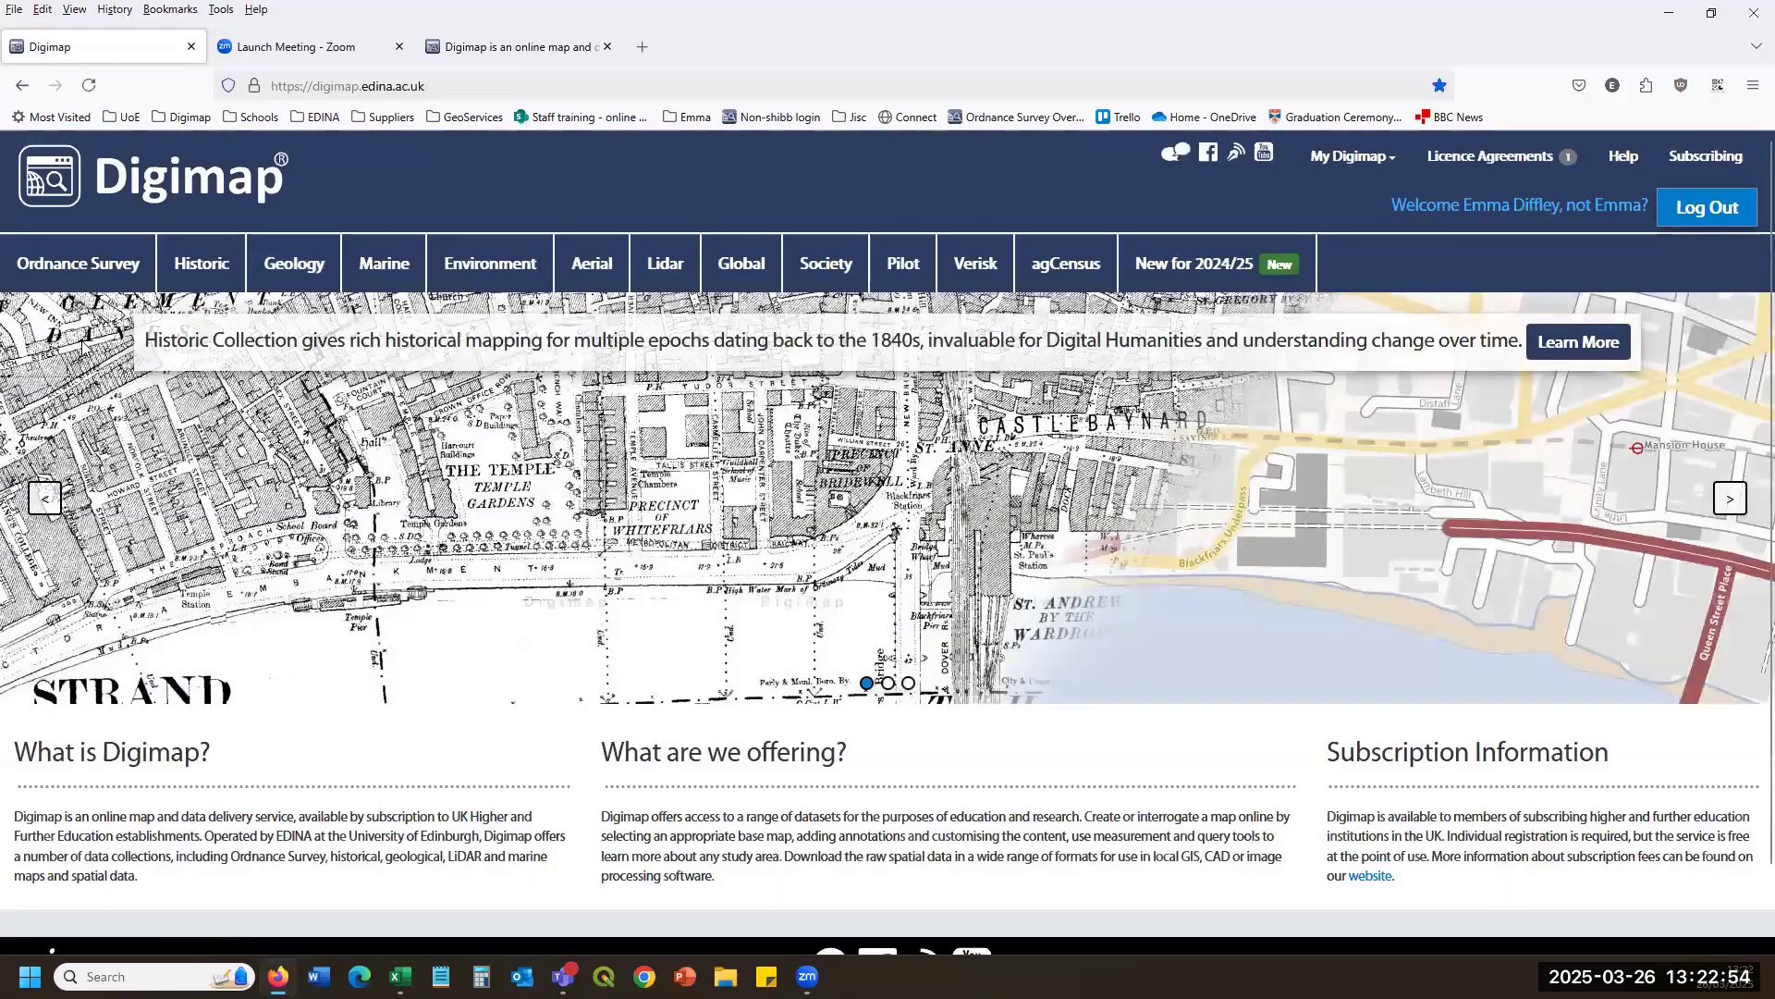
pyautogui.click(579, 270)
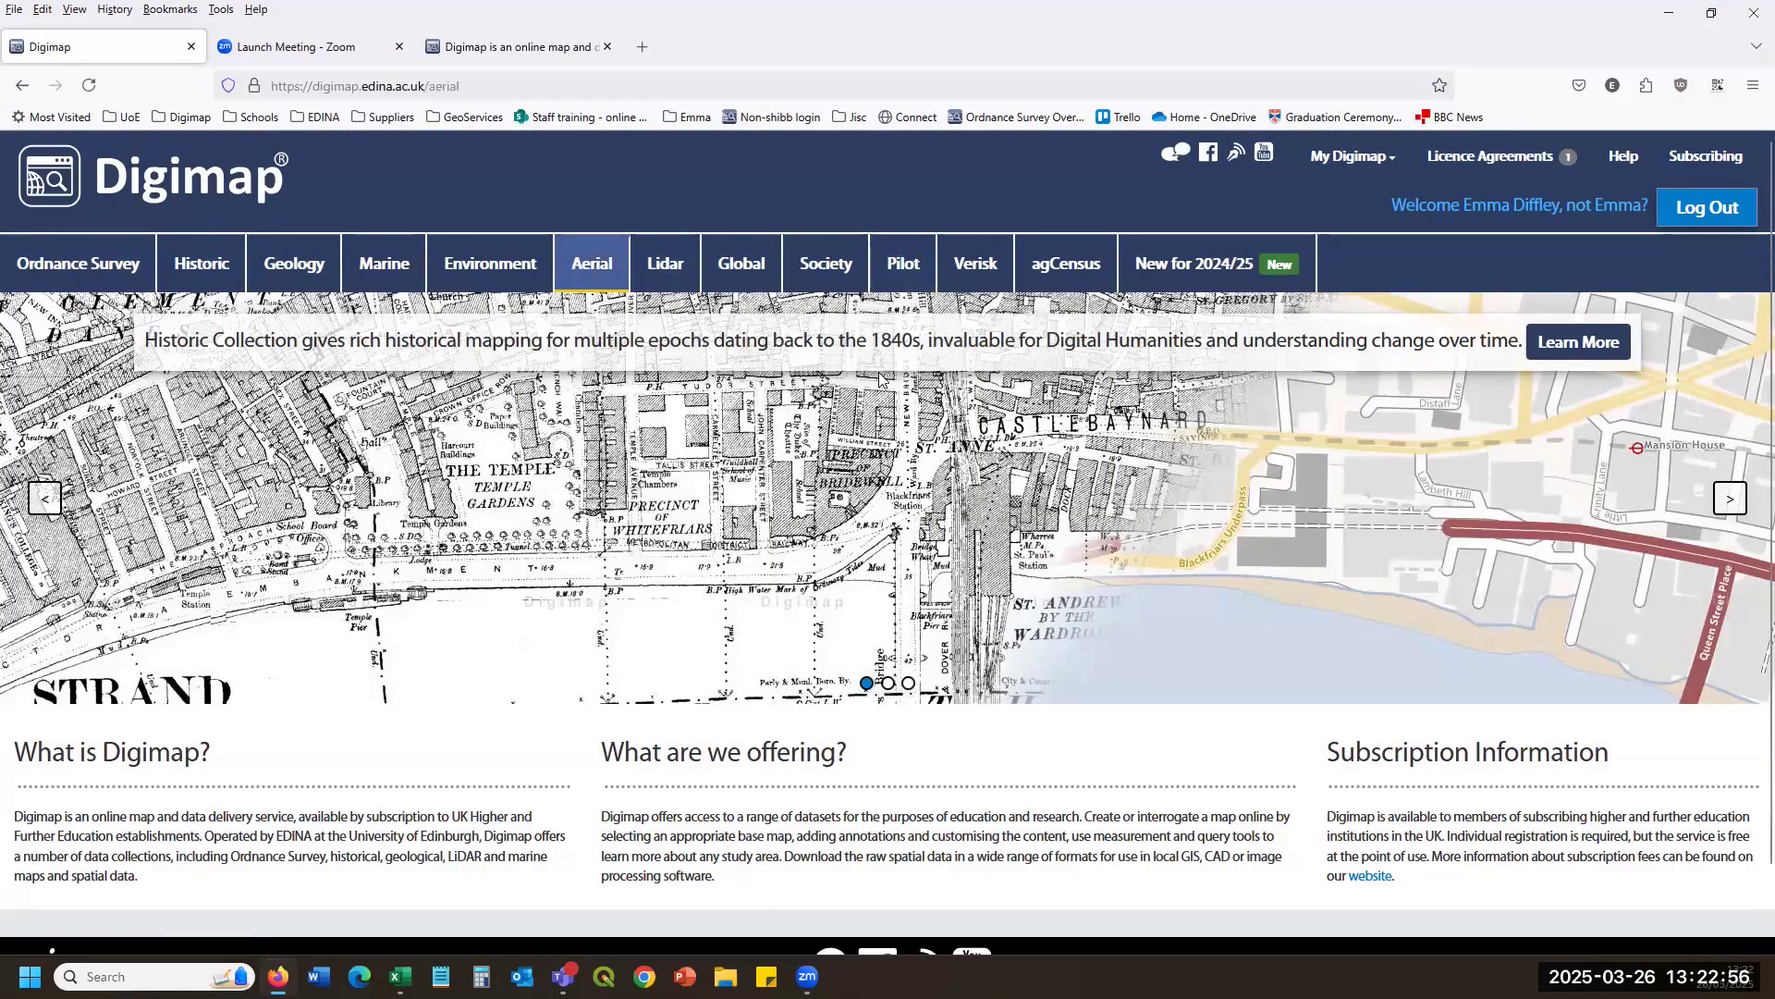
pyautogui.click(1334, 463)
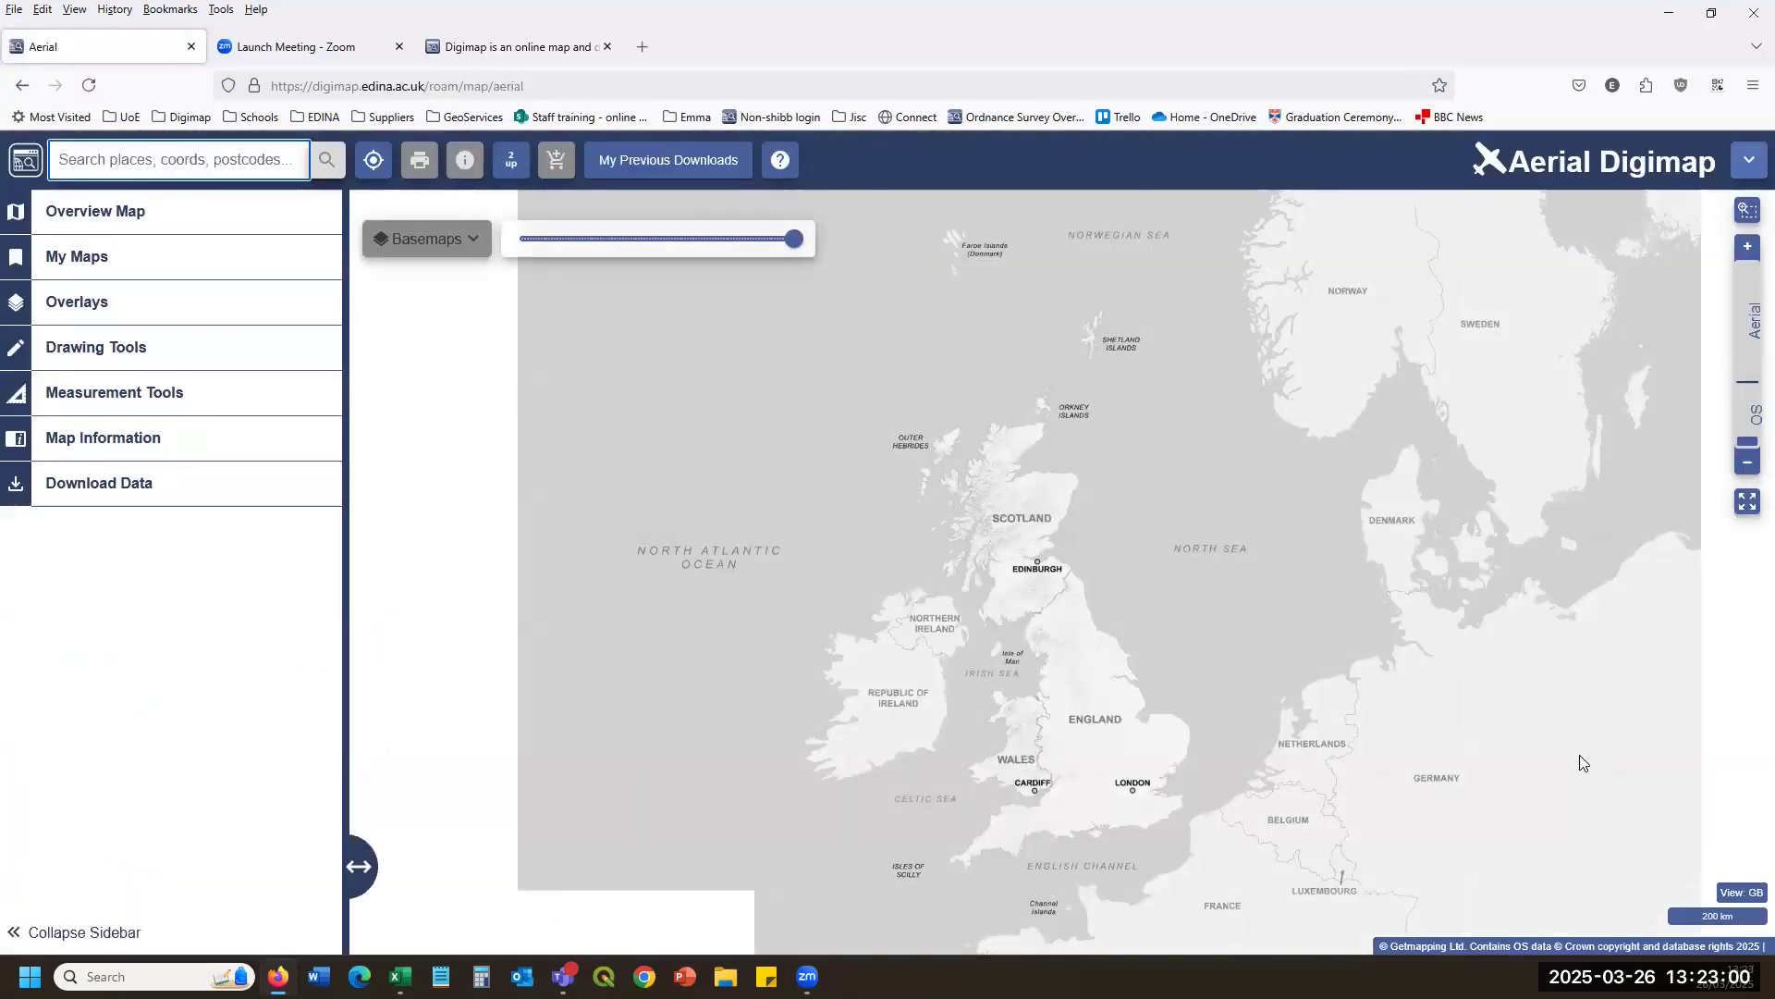
pyautogui.click(180, 495)
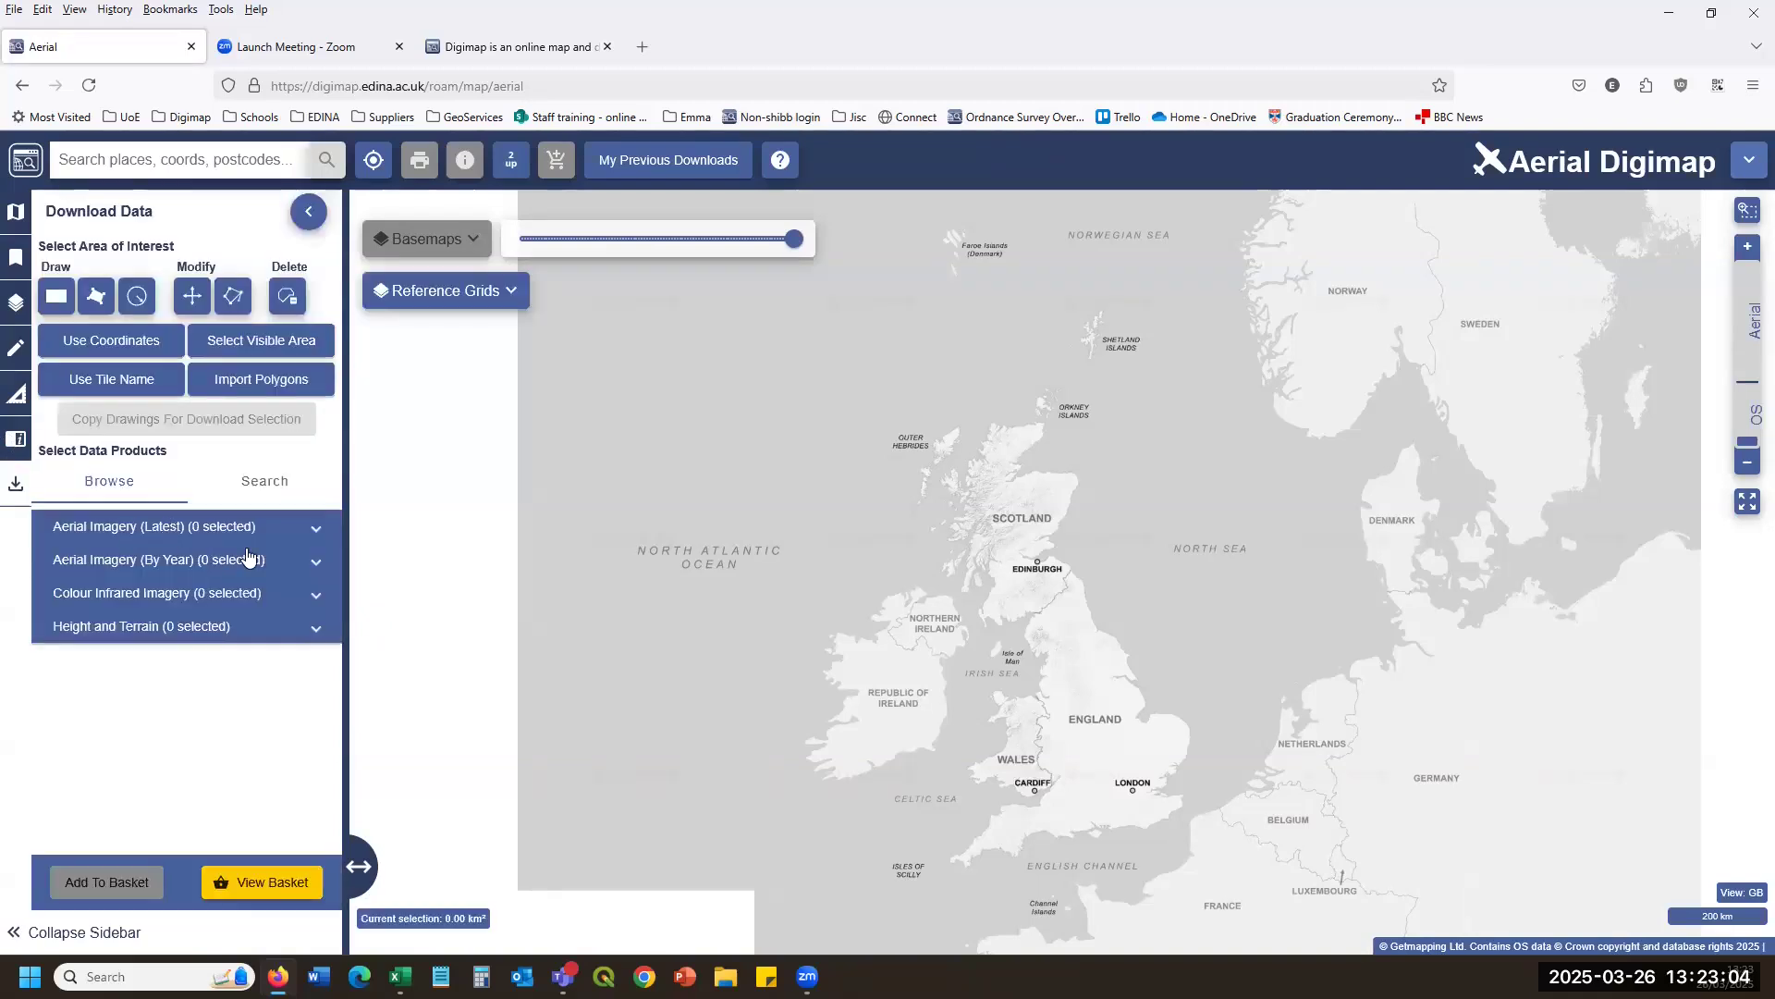
# Expand Aerial Imagery (Latest) and draw a 127,884.74 km² rectangle over northern England.
pyautogui.click(311, 528)
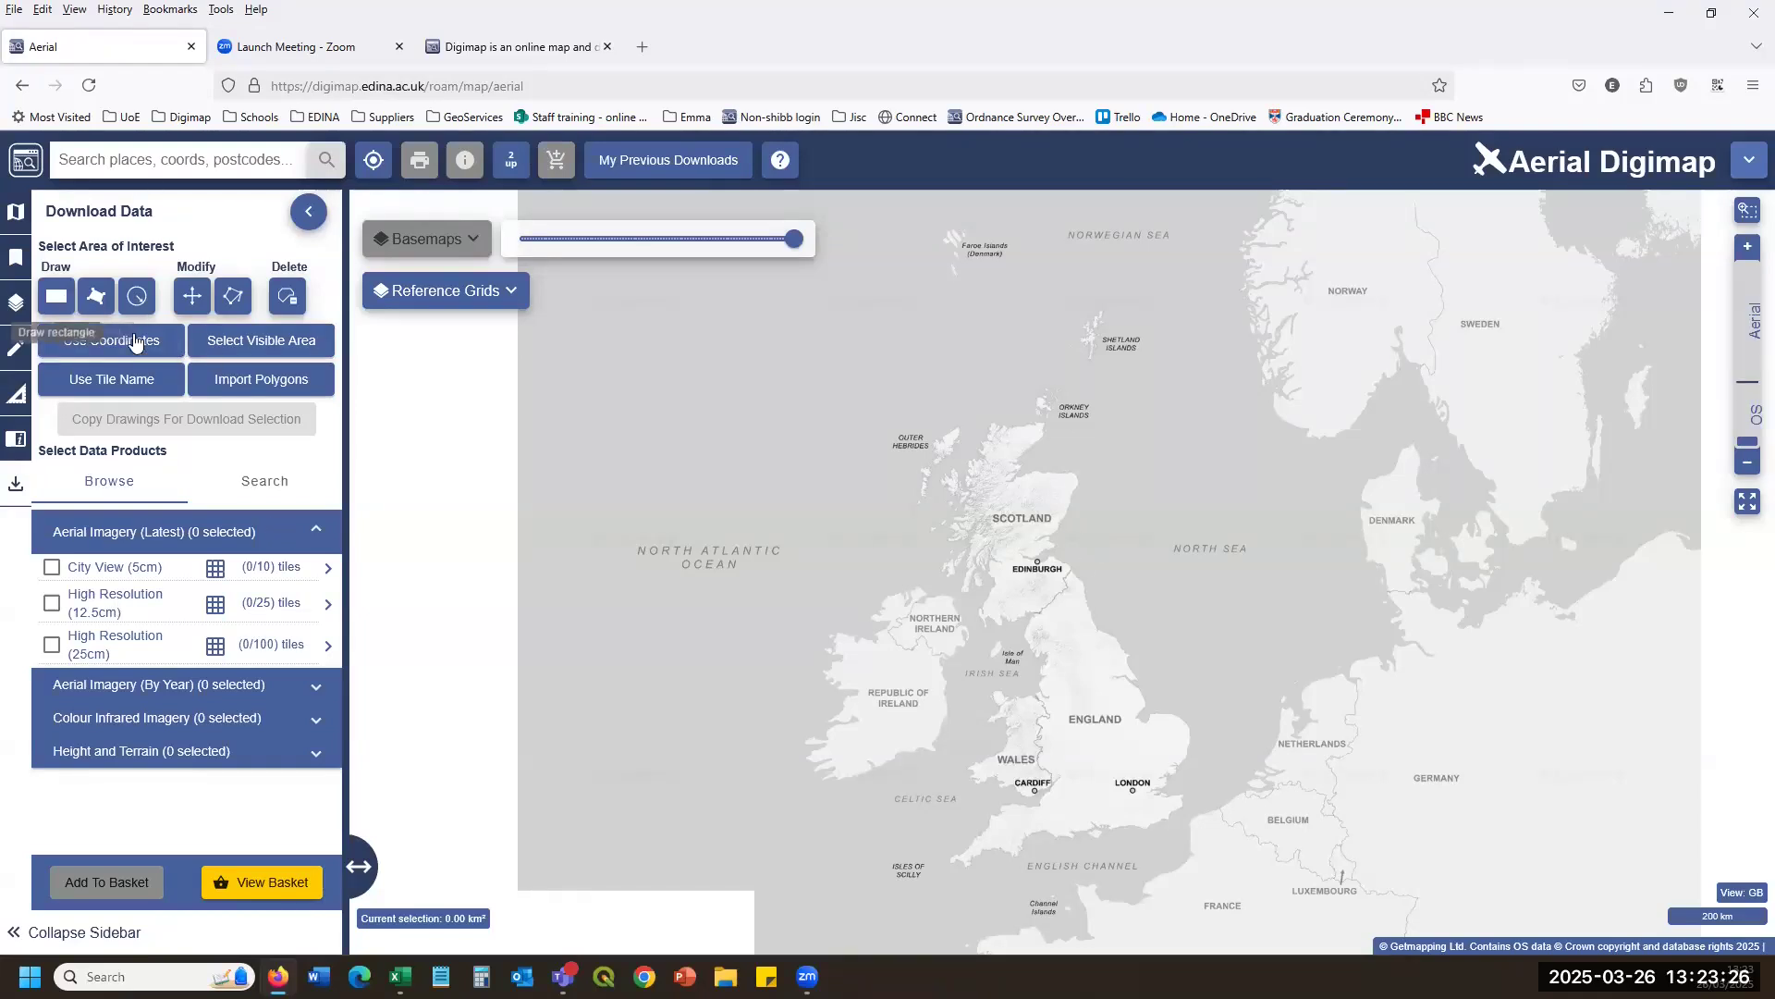
pyautogui.click(55, 296)
pyautogui.click(1018, 570)
pyautogui.click(1169, 751)
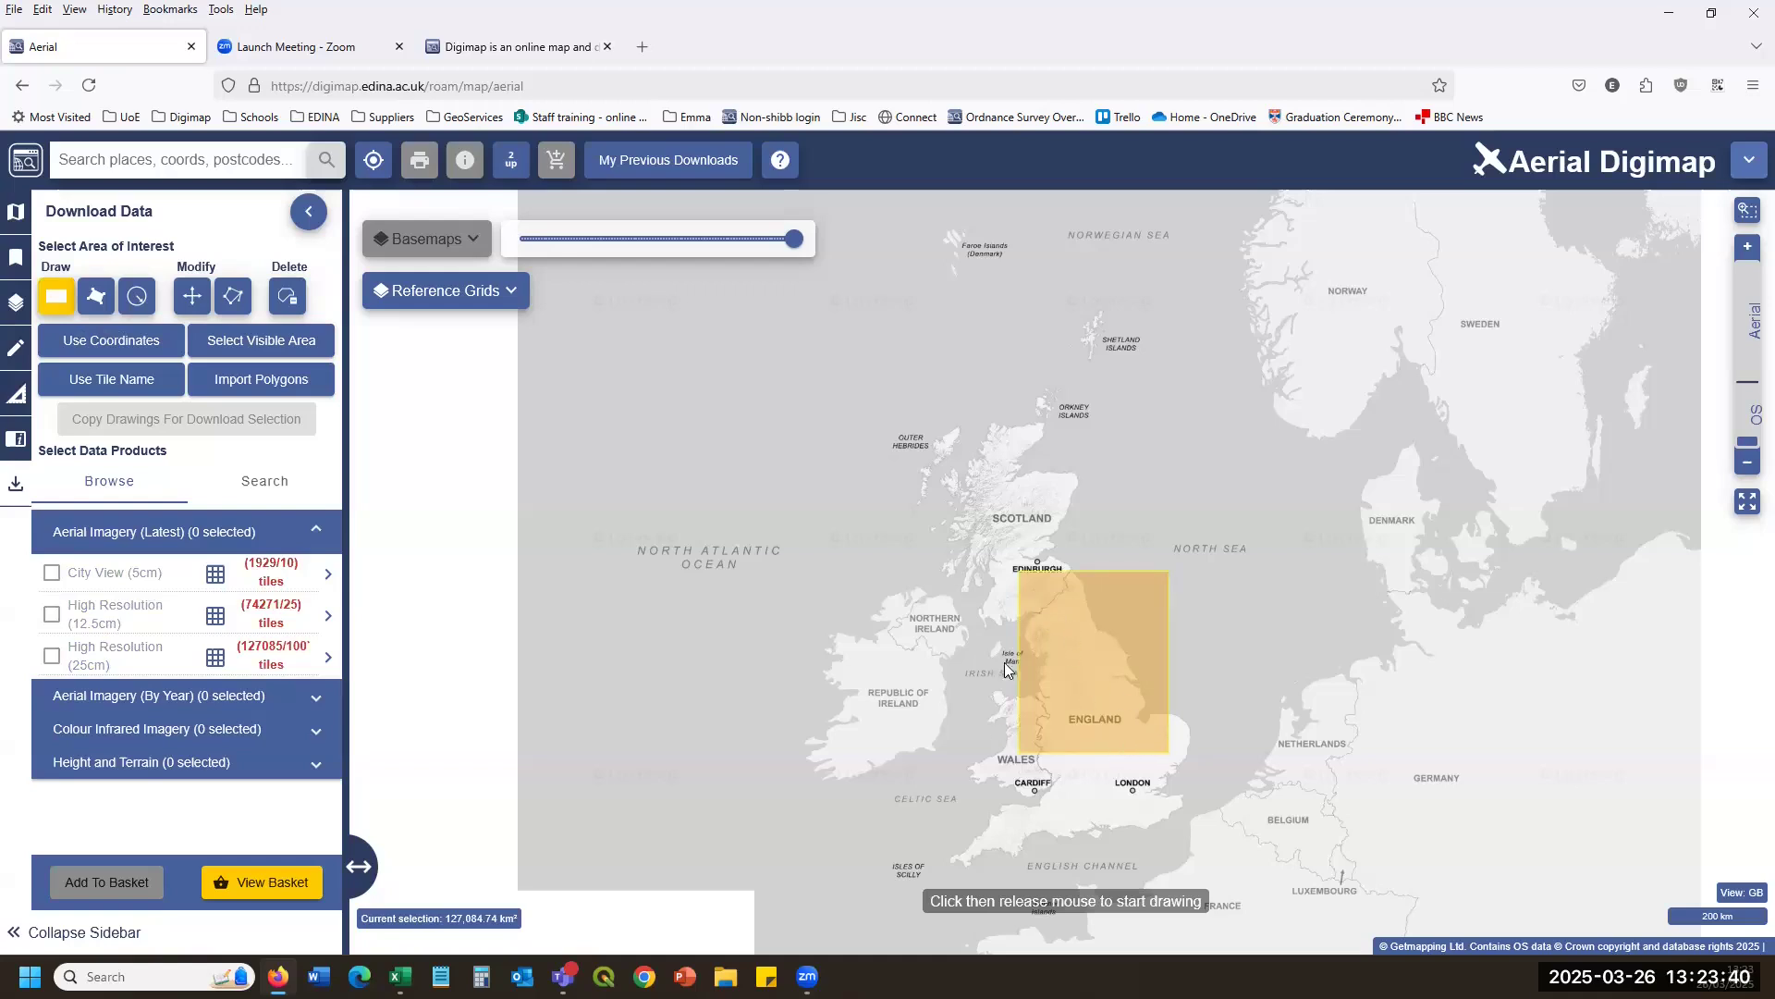
# Expand Aerial Imagery (By Year) and draw a small 89.13 km² rectangle inland from Blackpool.
pyautogui.click(308, 534)
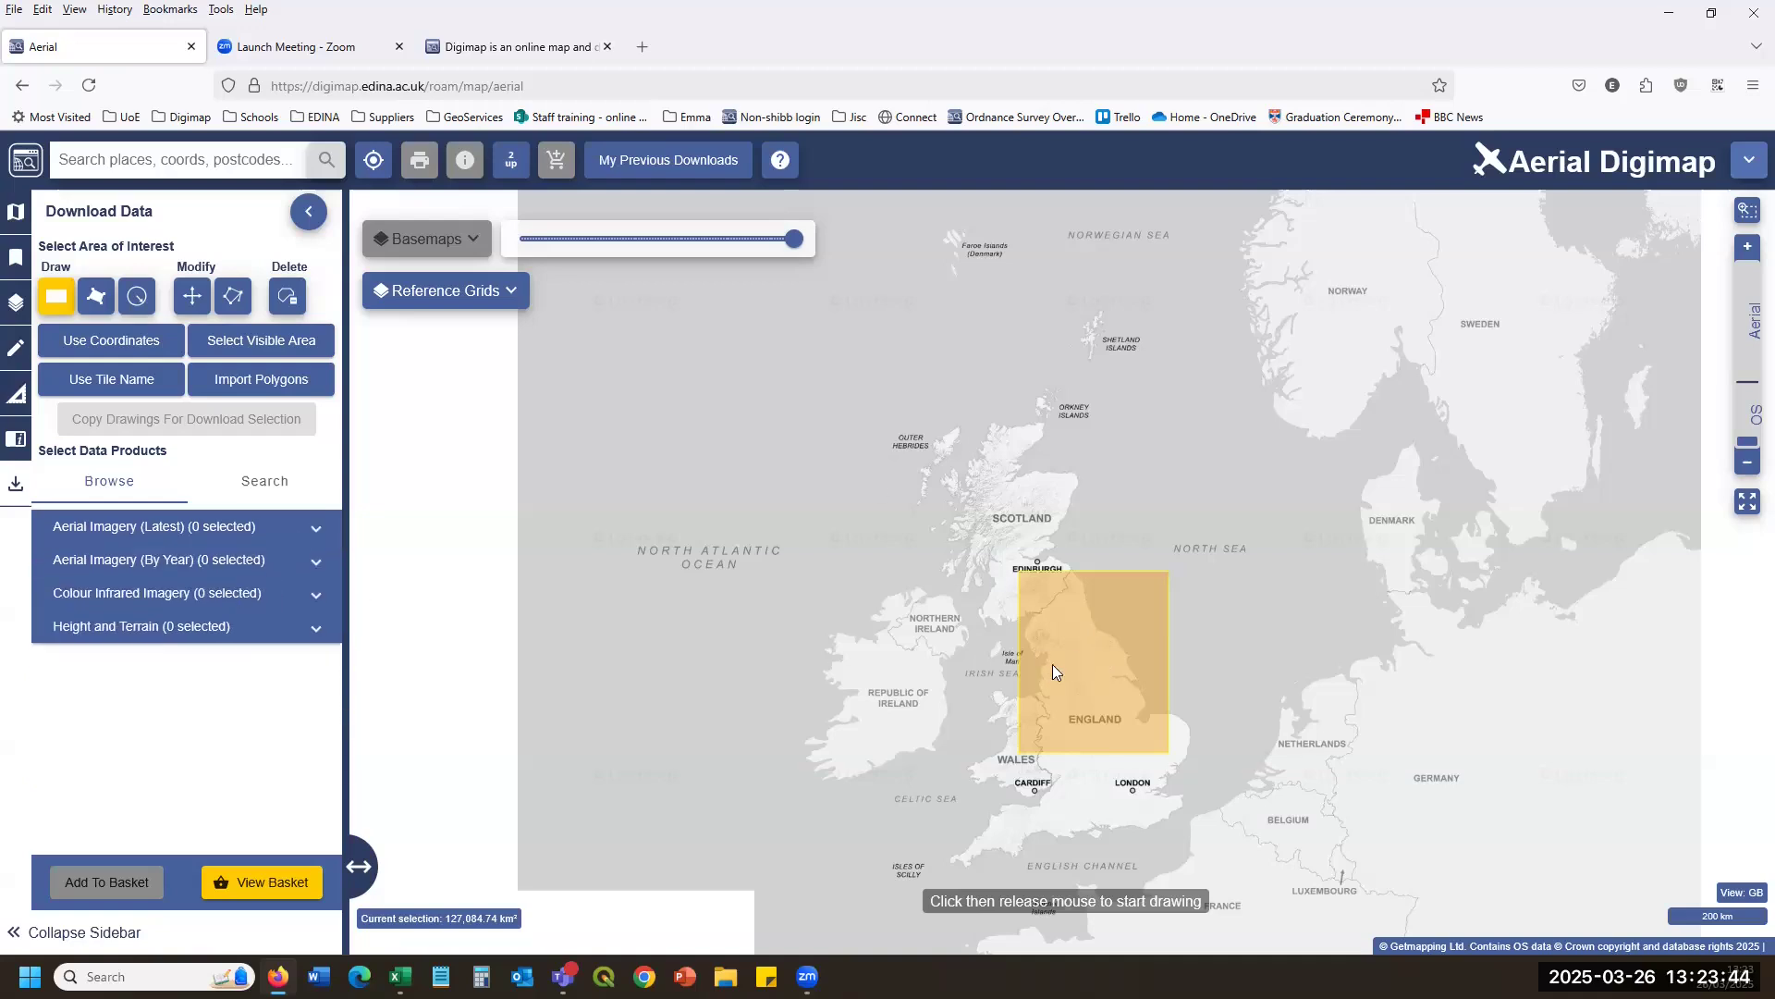
pyautogui.scroll(5, 1053, 664)
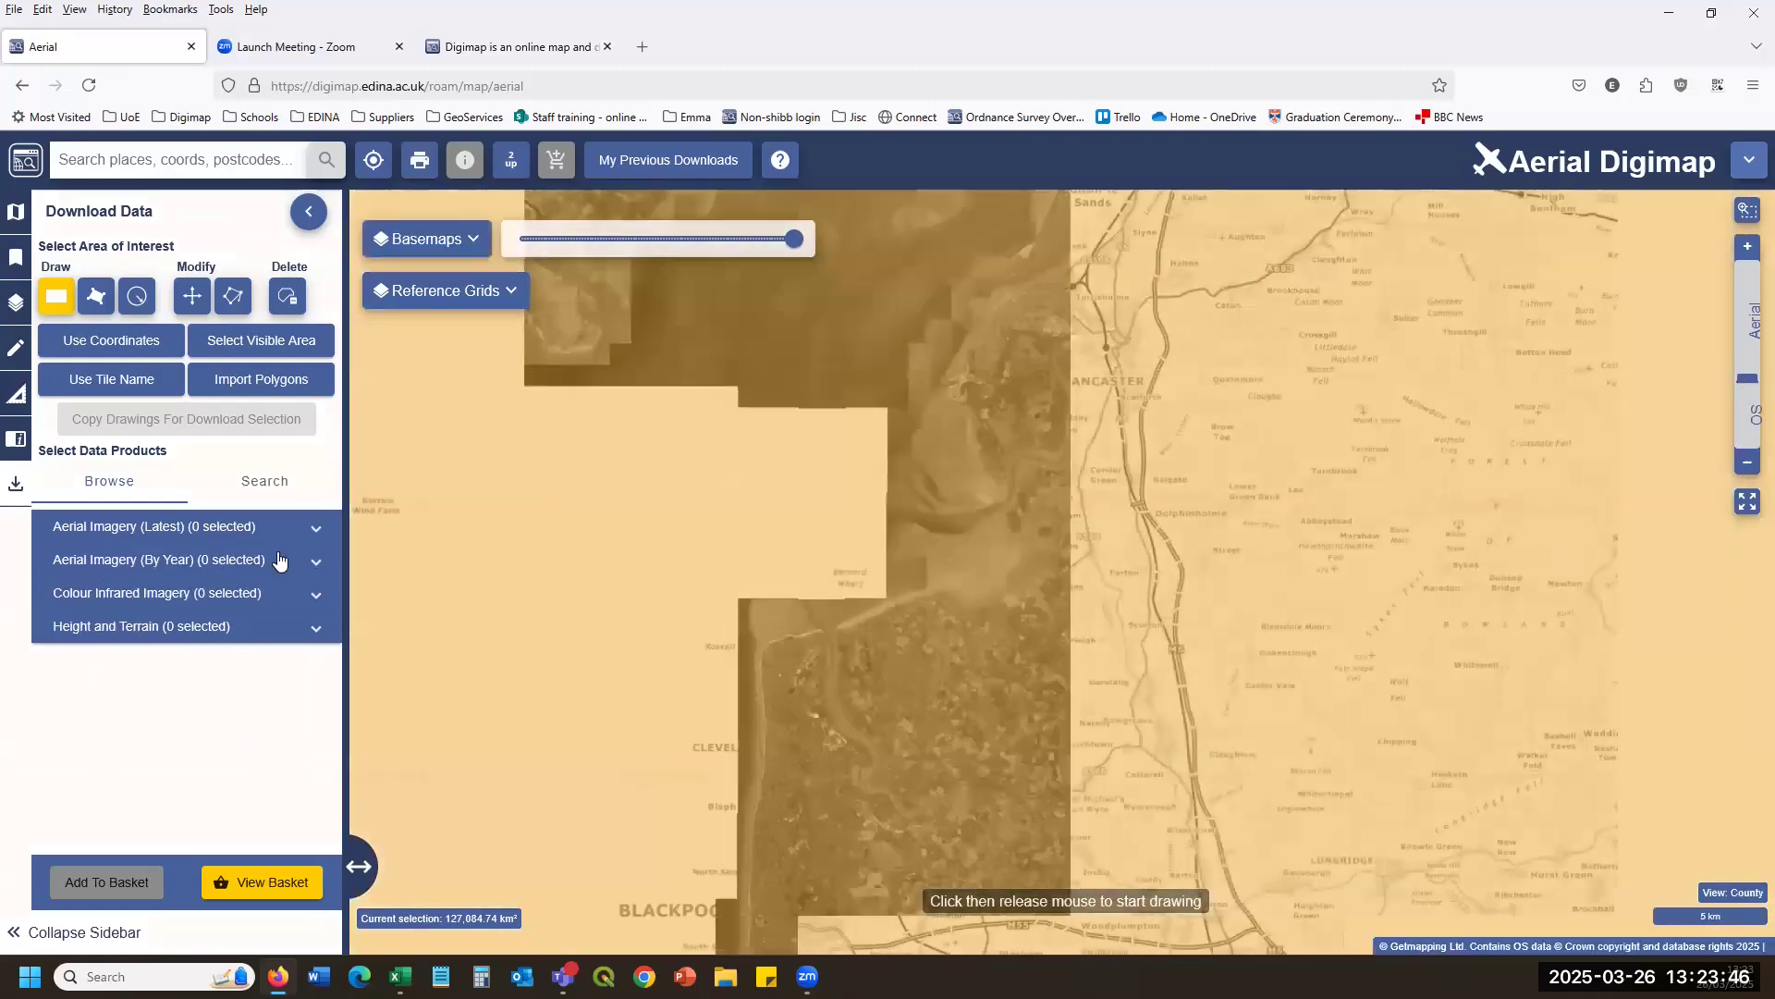
pyautogui.click(179, 579)
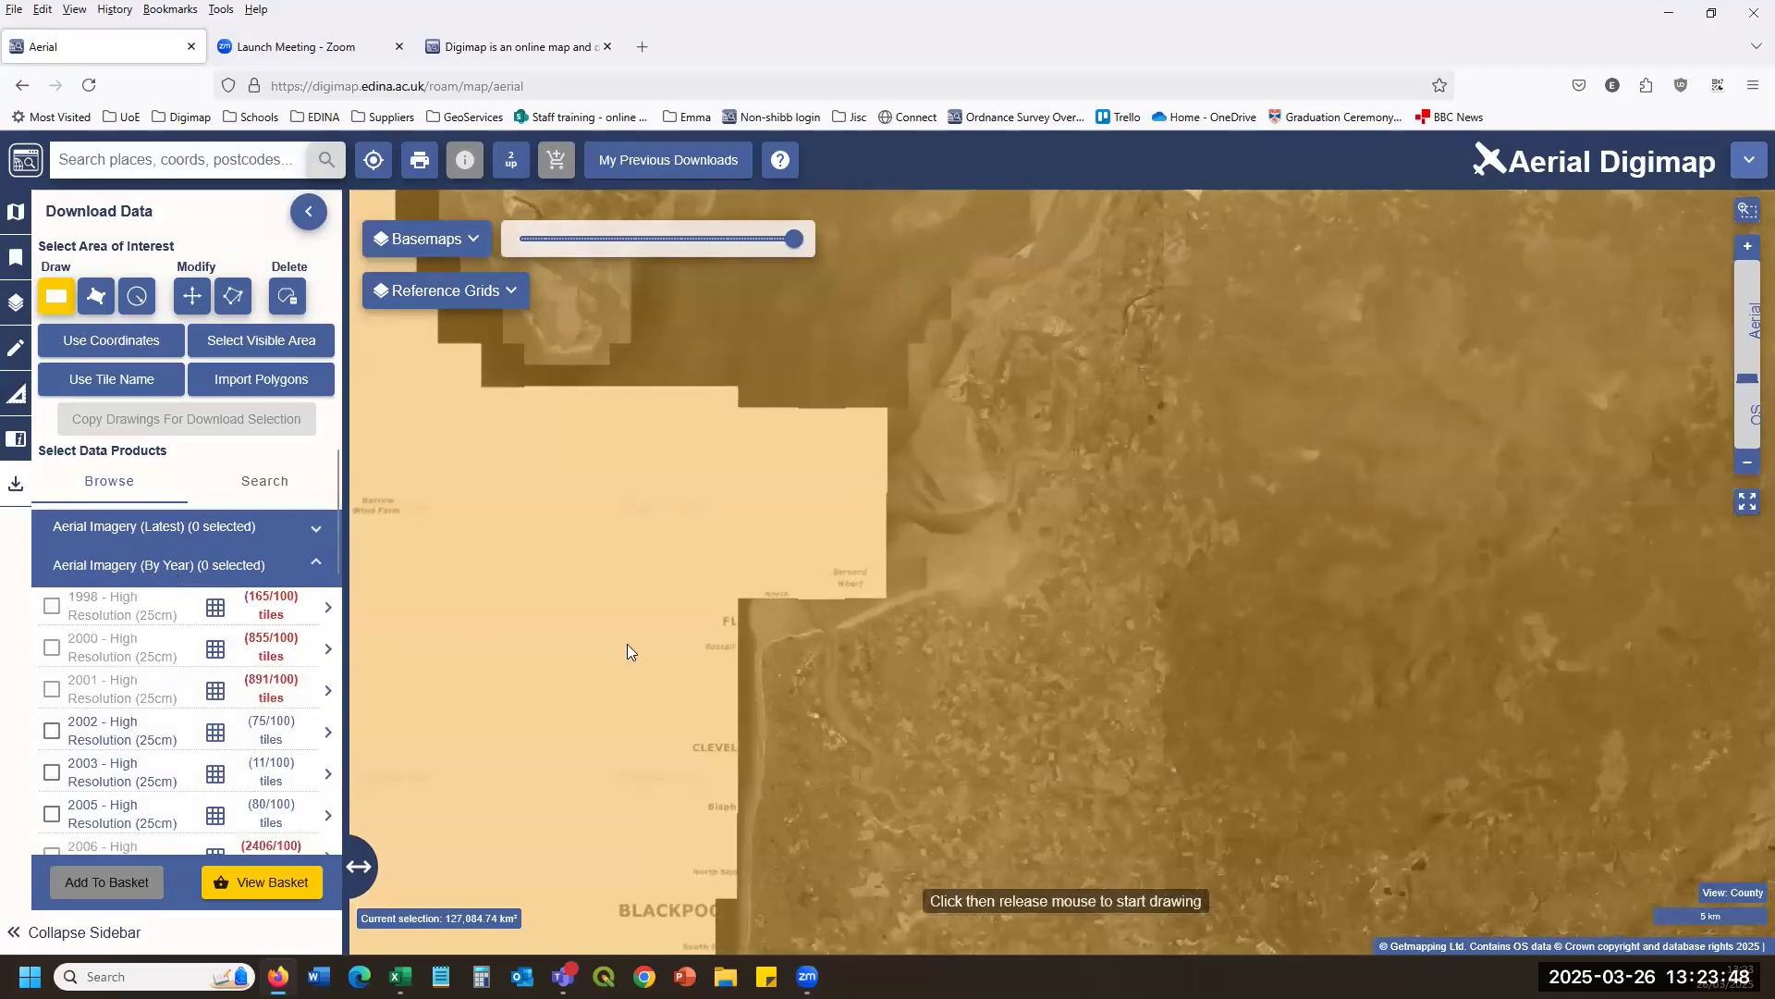
pyautogui.click(1026, 547)
pyautogui.click(1228, 750)
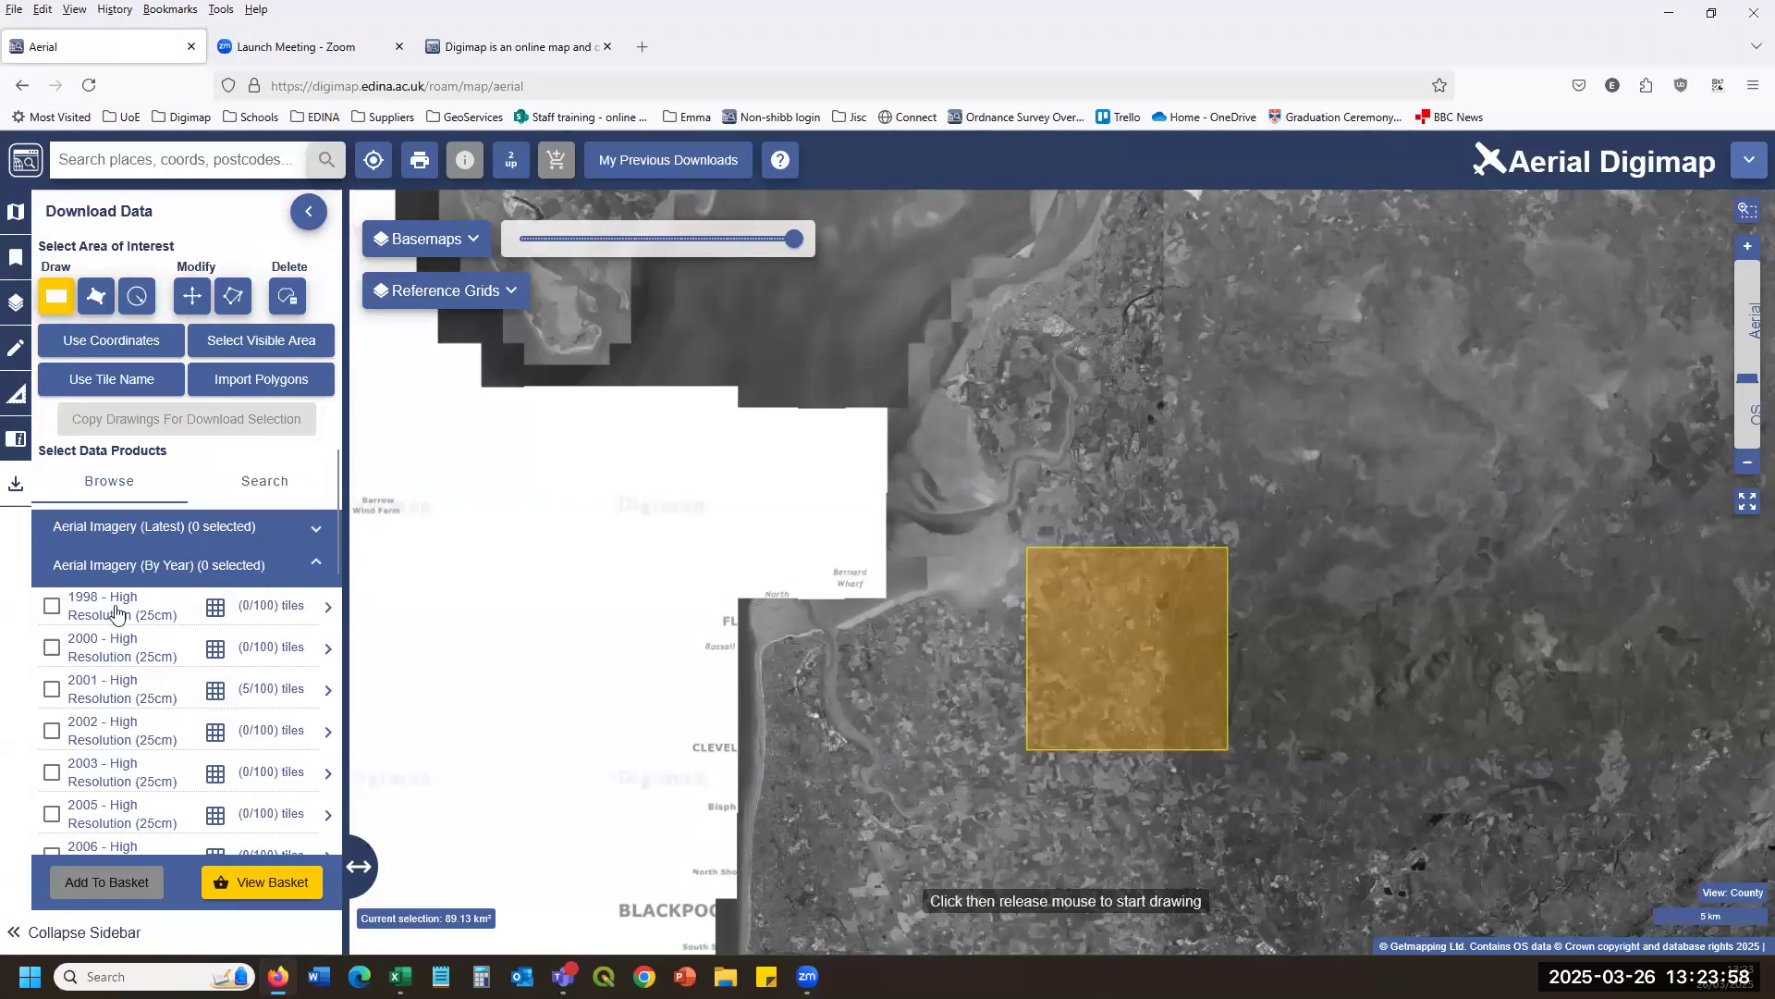
pyautogui.scroll(-4, 1279, 561)
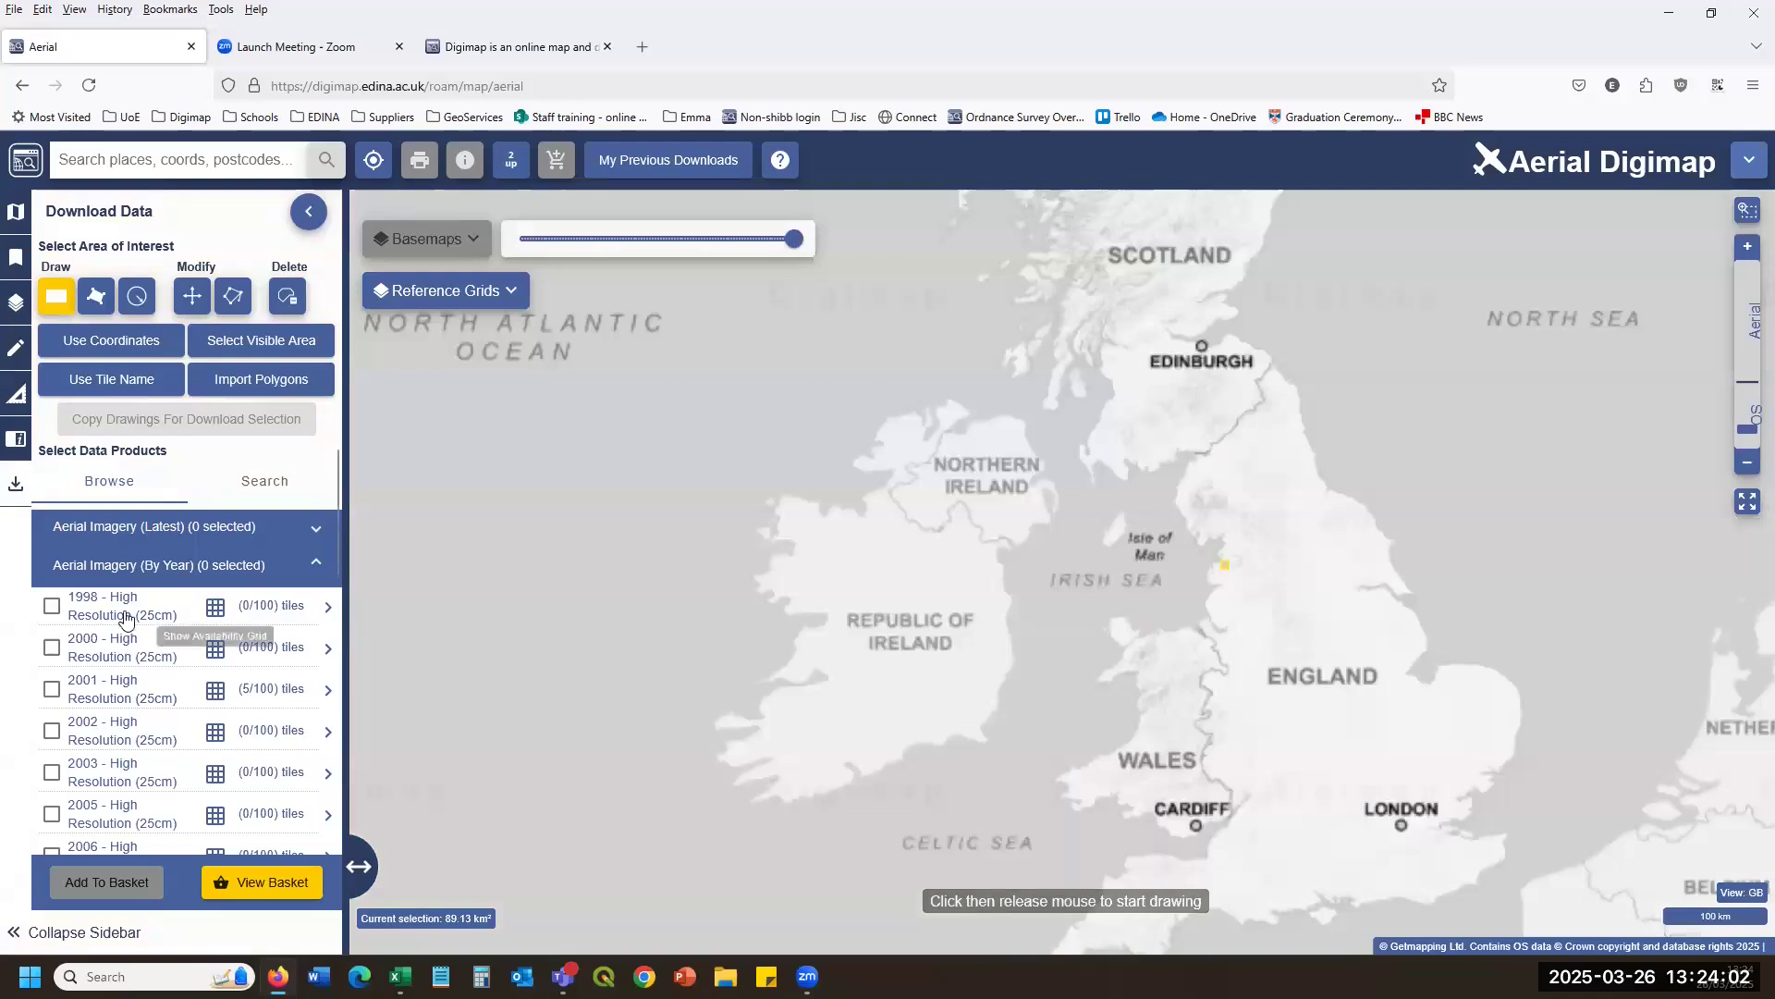
# Show the 1998, 2000, 2001, 2002 and 2003 availability grids, inspecting northern England.
pyautogui.click(221, 612)
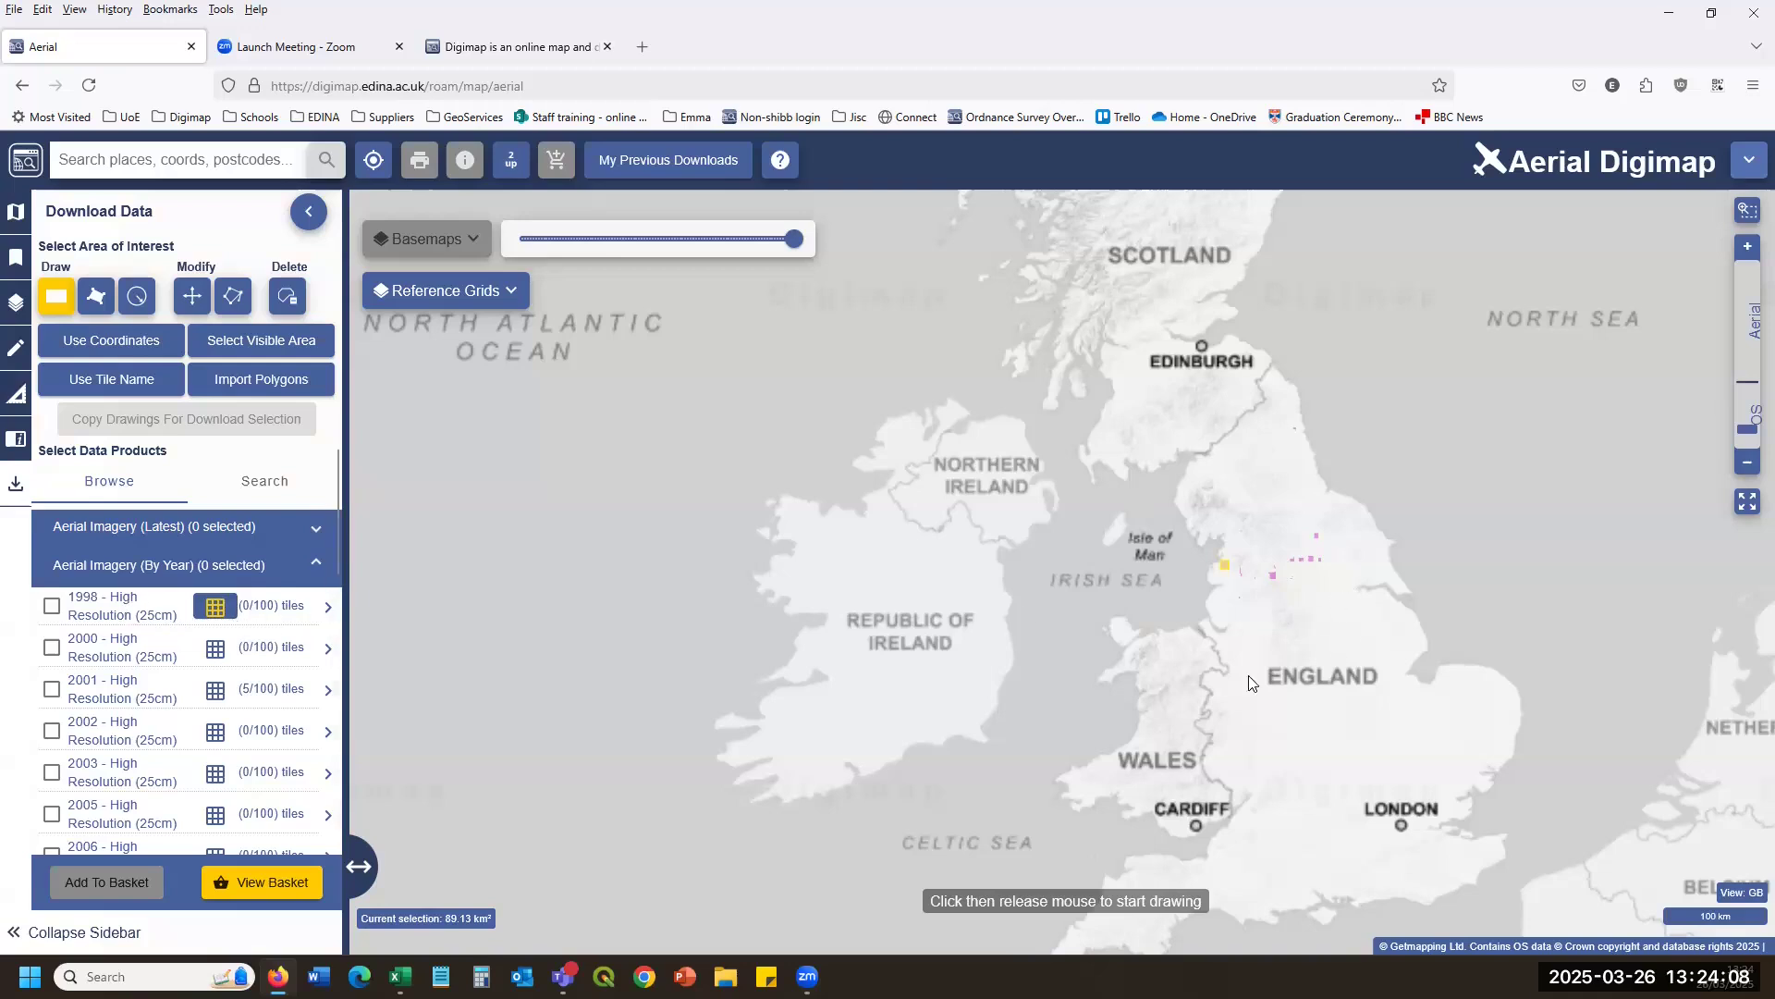
pyautogui.moveTo(1251, 684); pyautogui.dragTo(1089, 697)
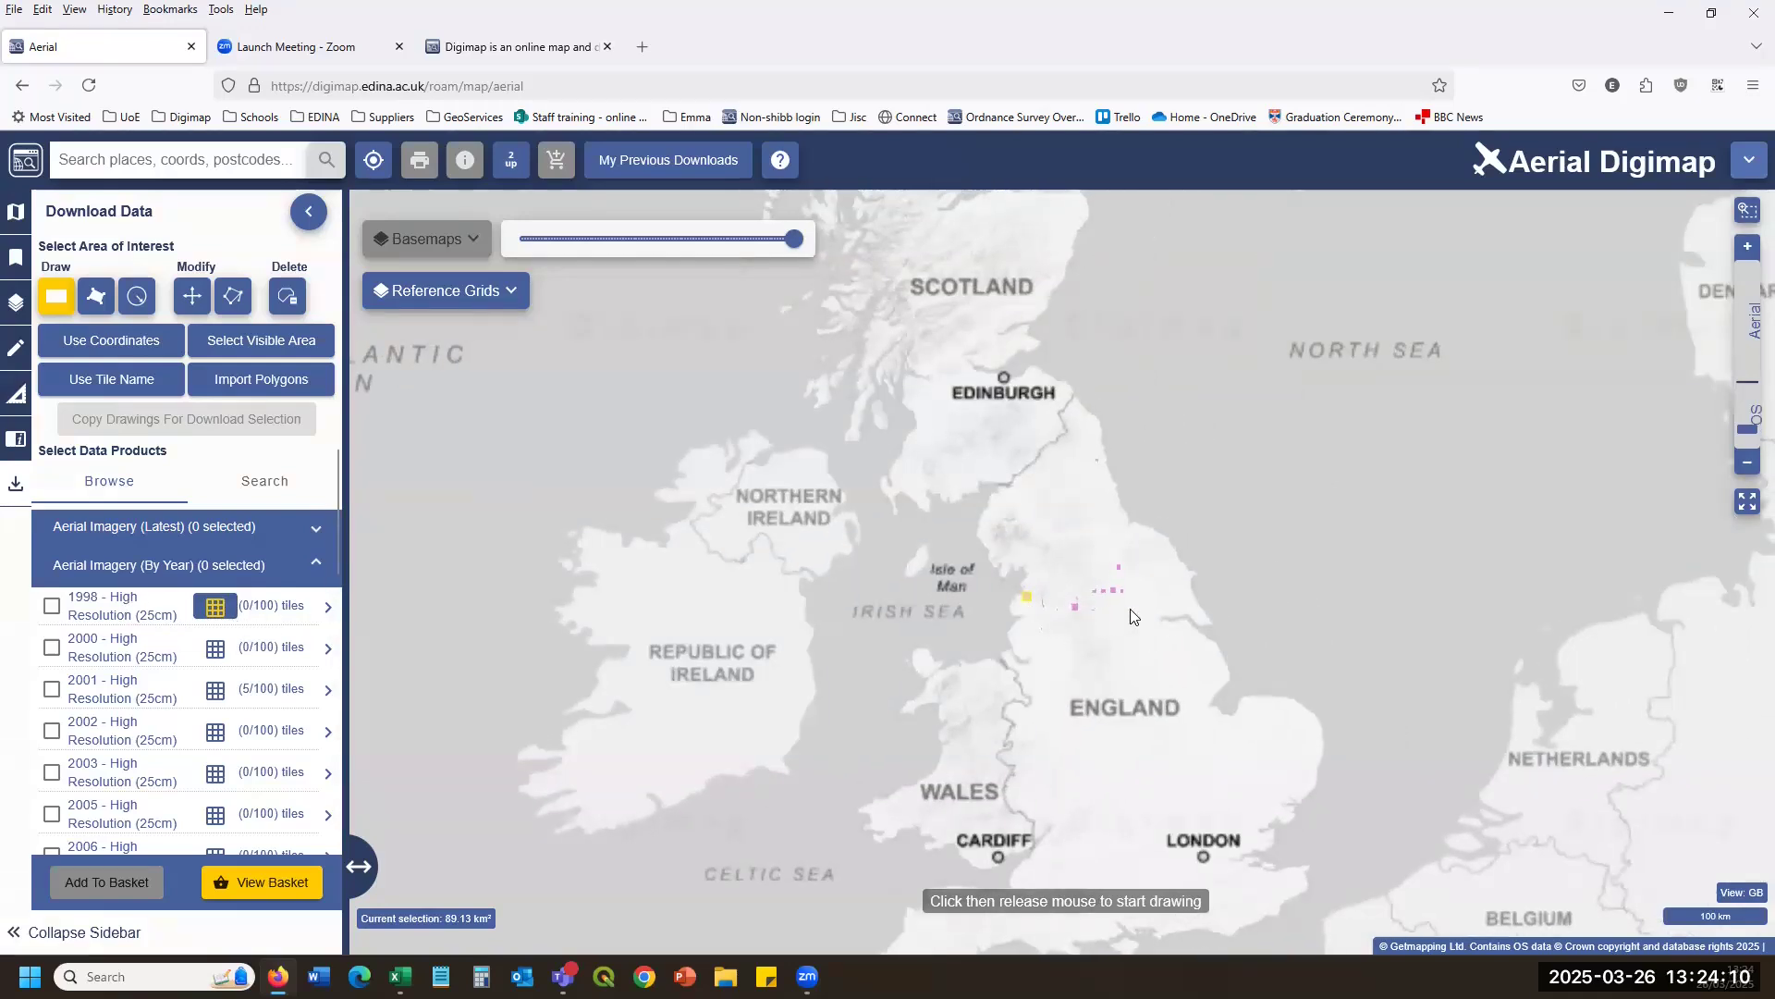
pyautogui.scroll(5, 1106, 578)
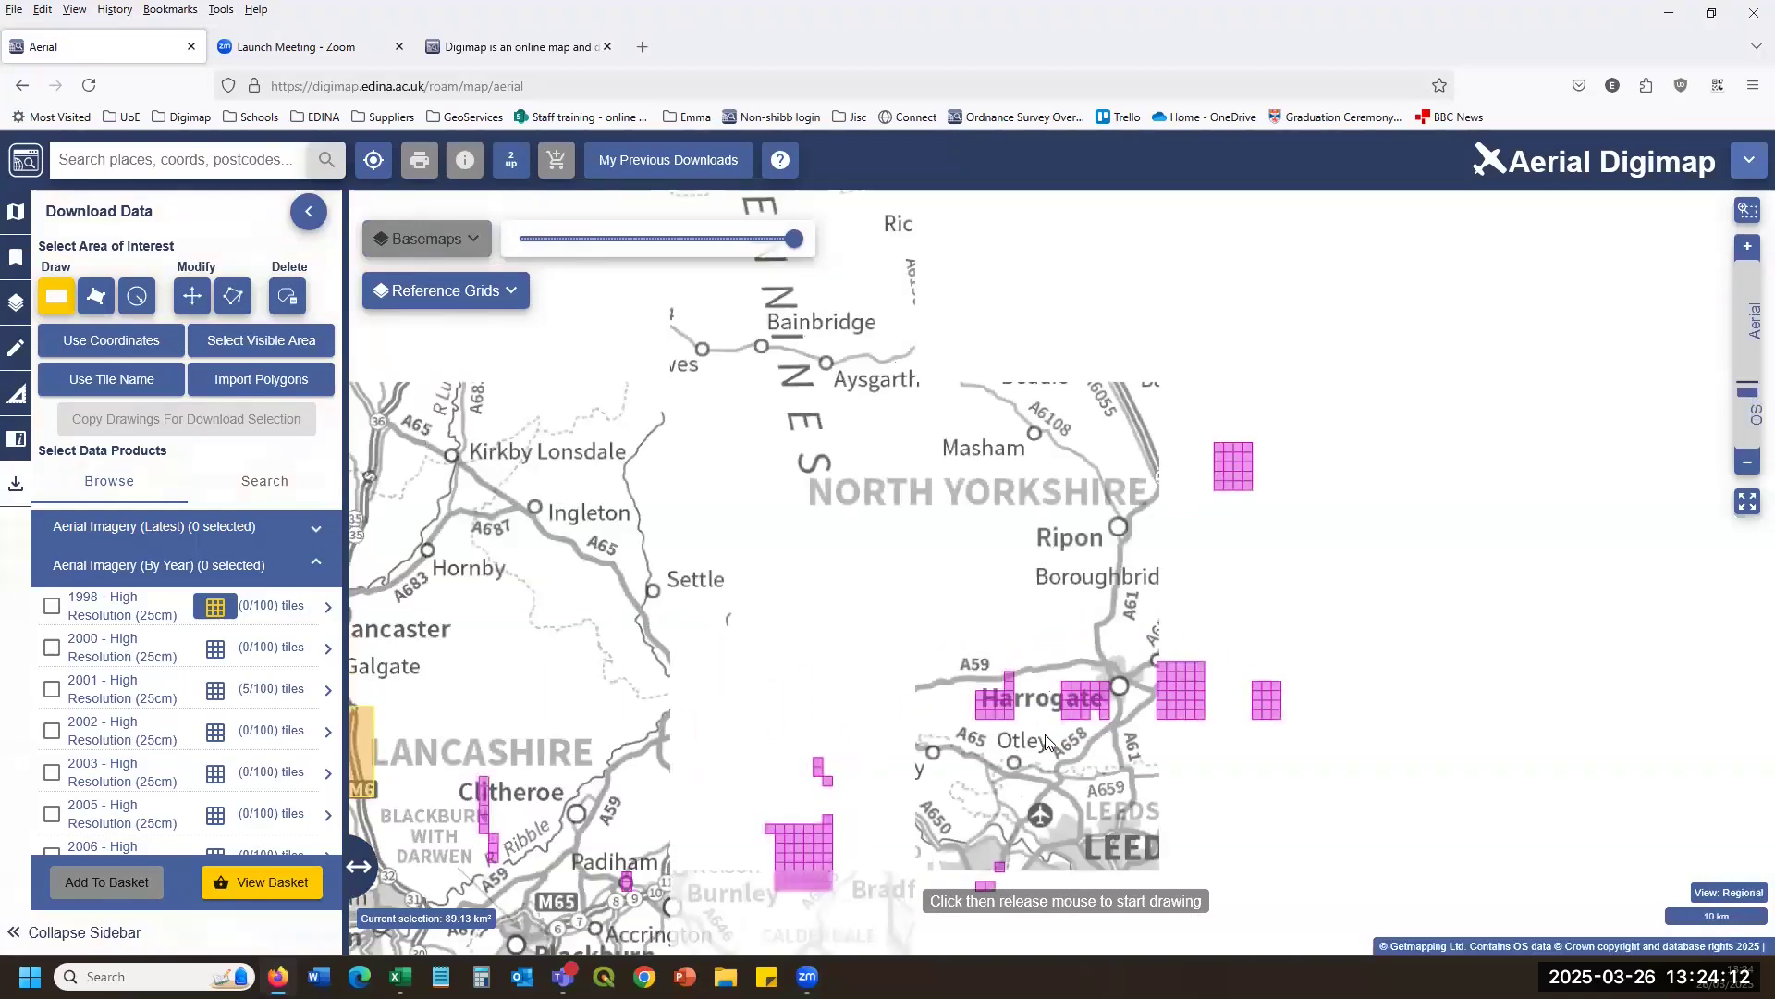
pyautogui.moveTo(1048, 740); pyautogui.dragTo(1082, 600)
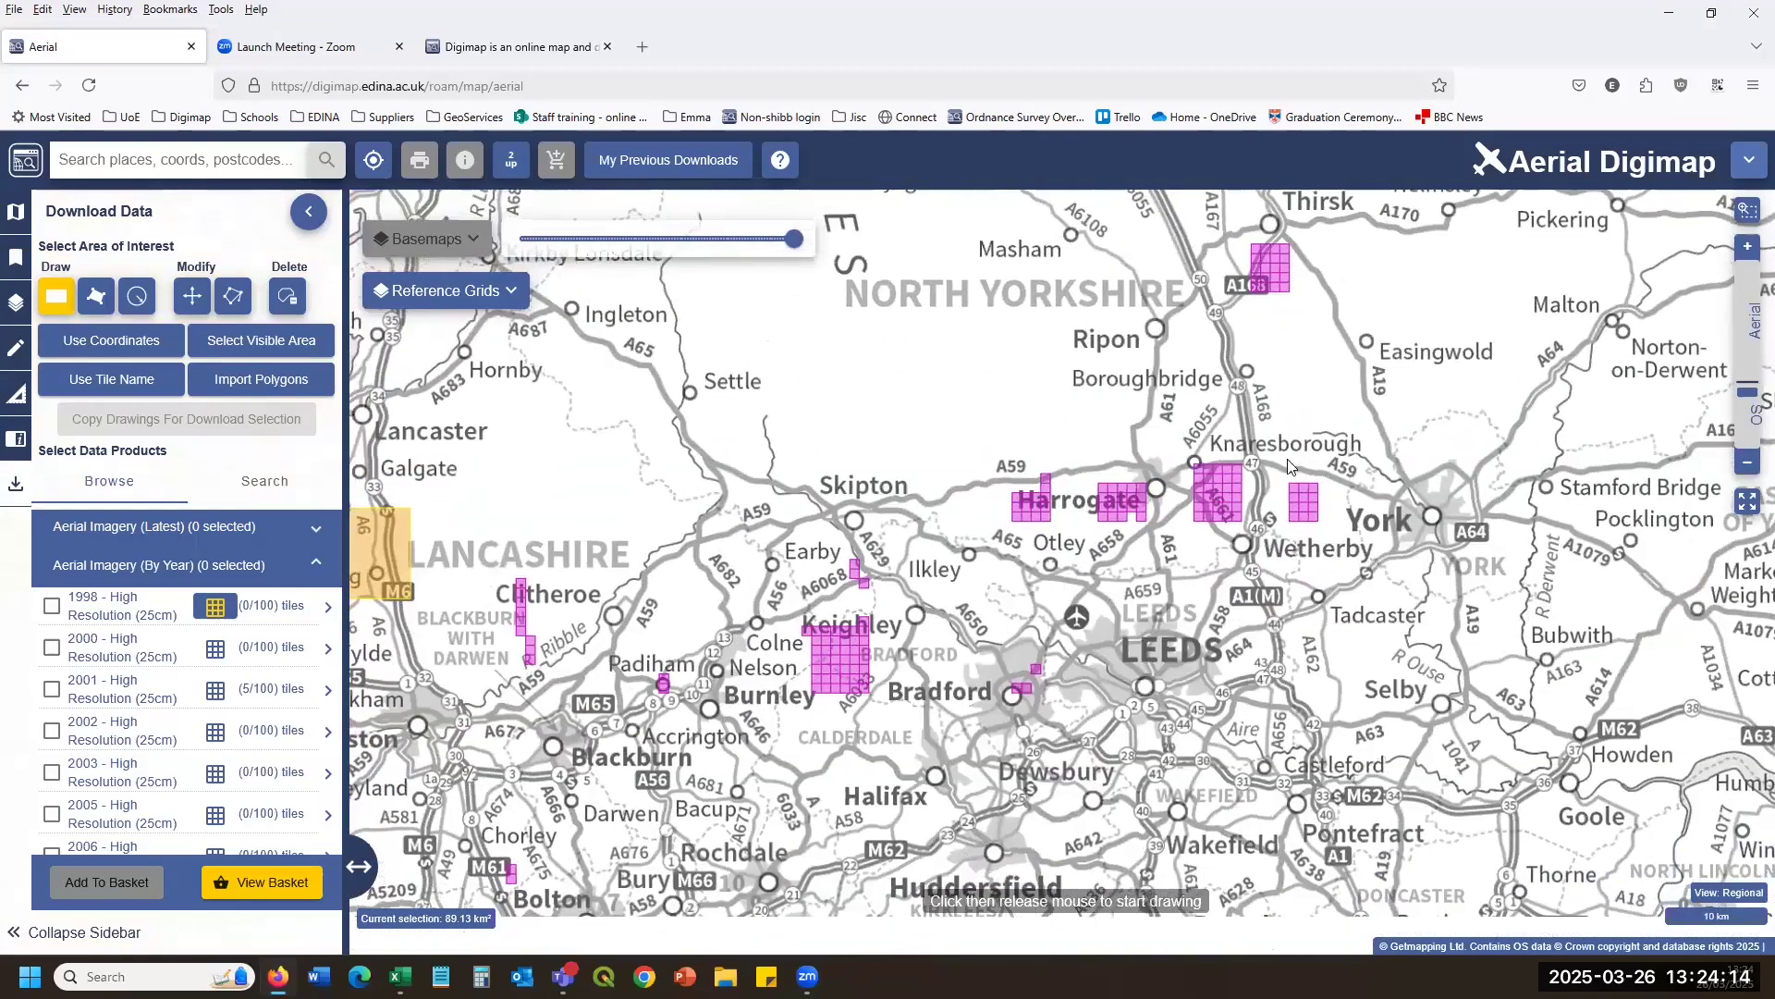
pyautogui.scroll(-3, 895, 493)
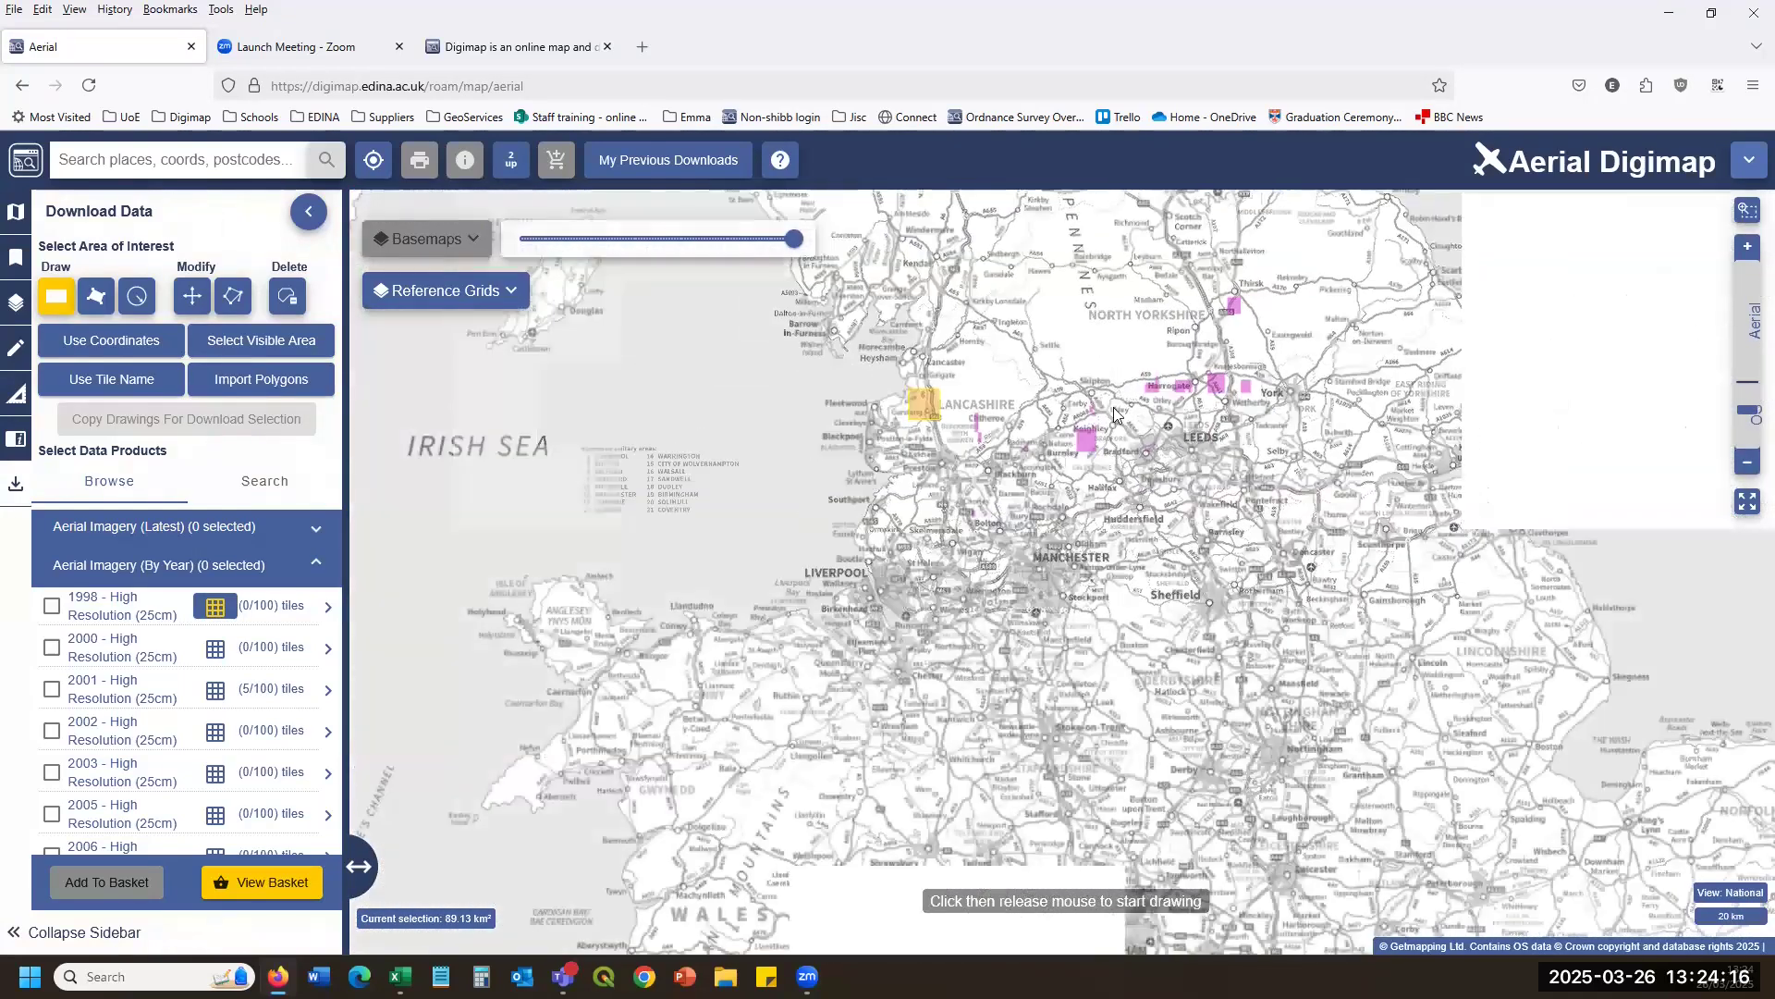
pyautogui.click(214, 647)
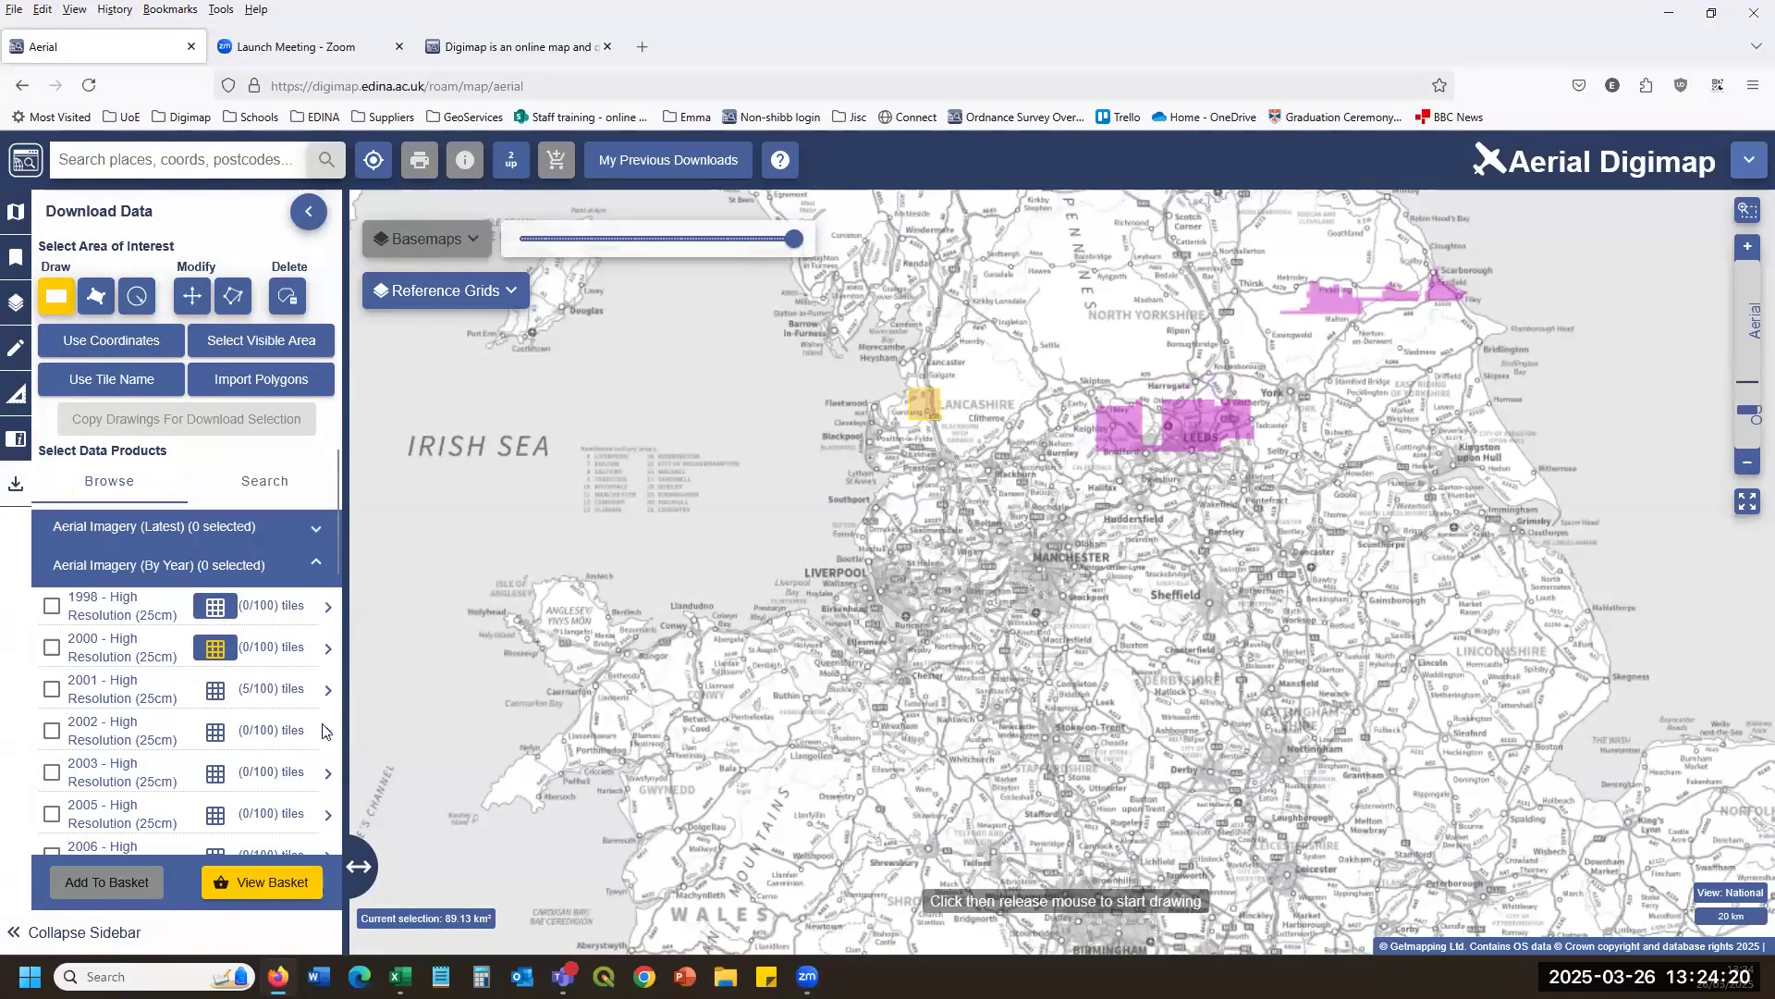
pyautogui.click(214, 690)
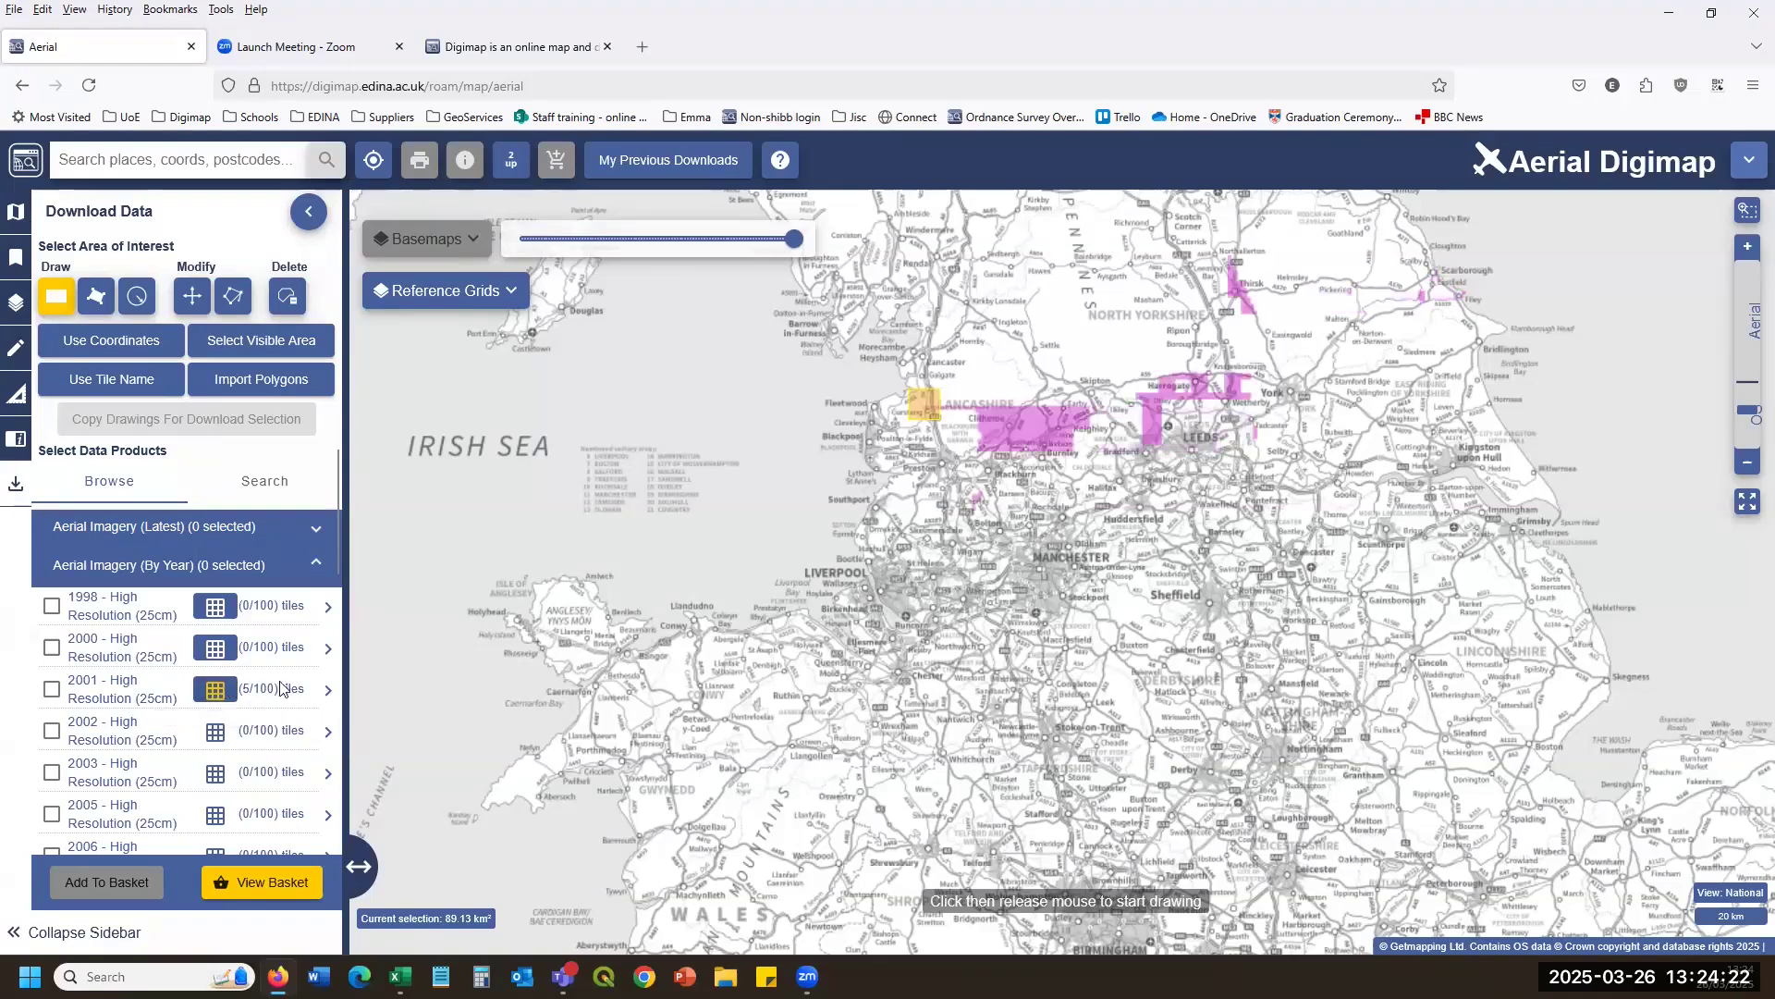
pyautogui.scroll(-3, 1154, 493)
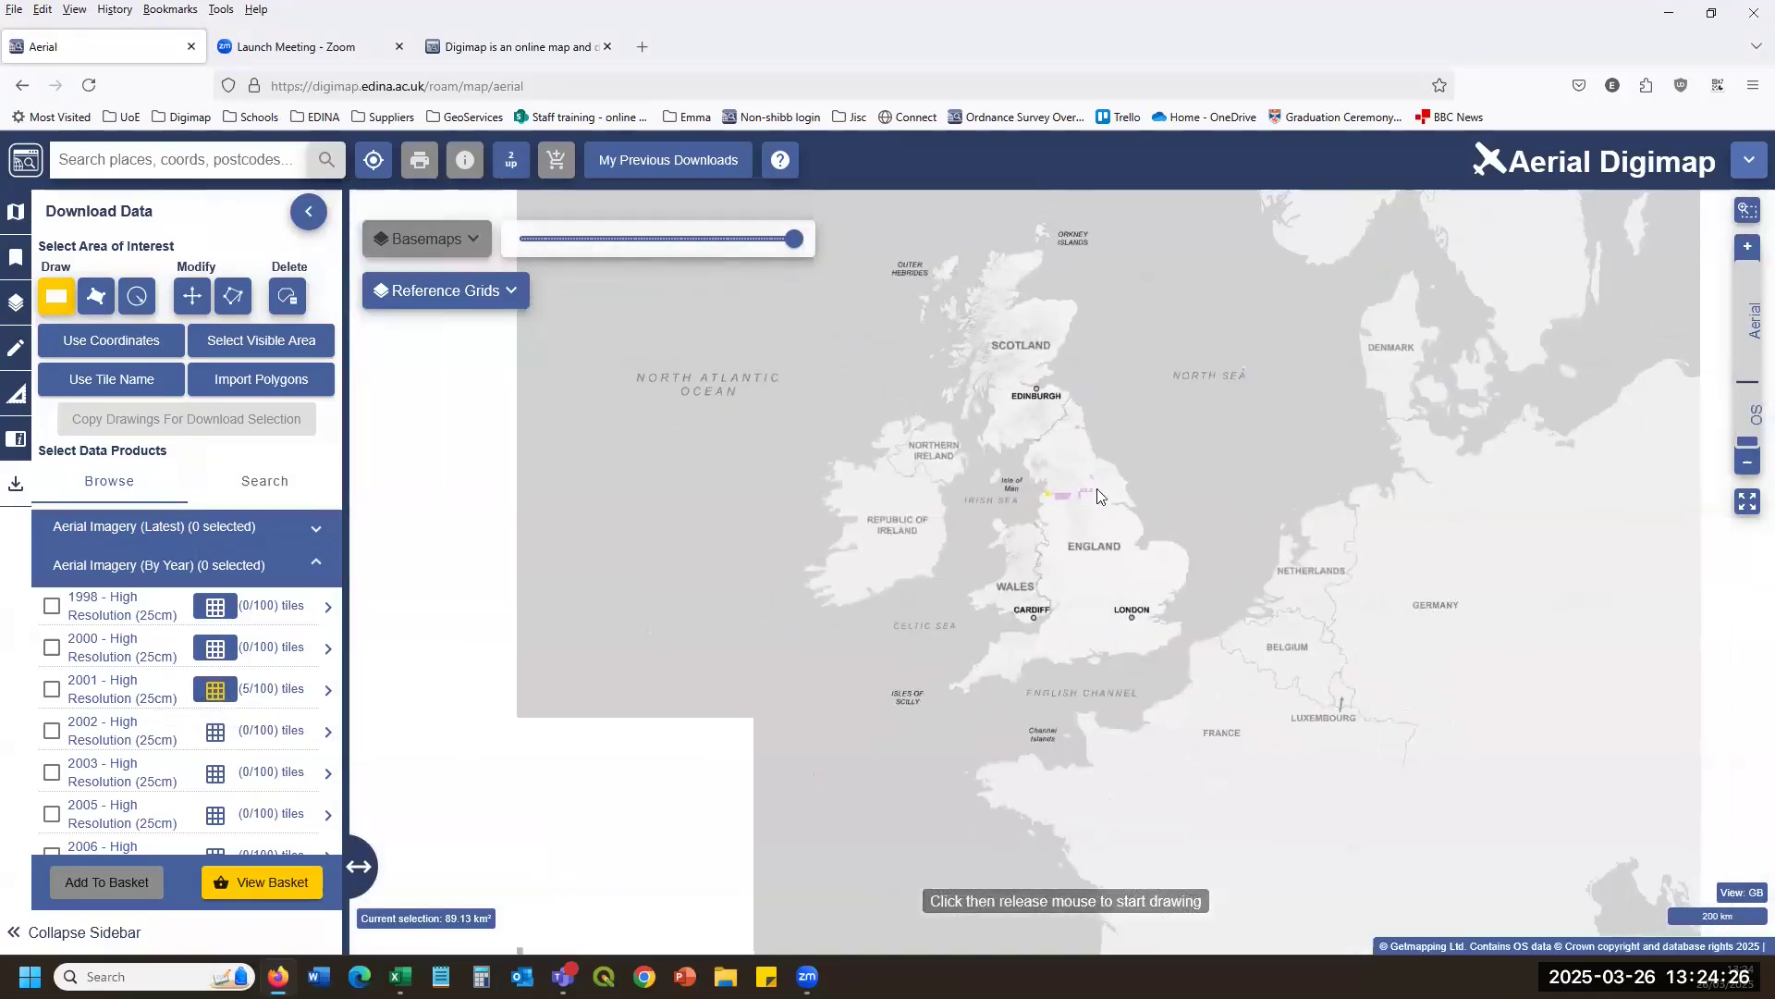
pyautogui.click(217, 737)
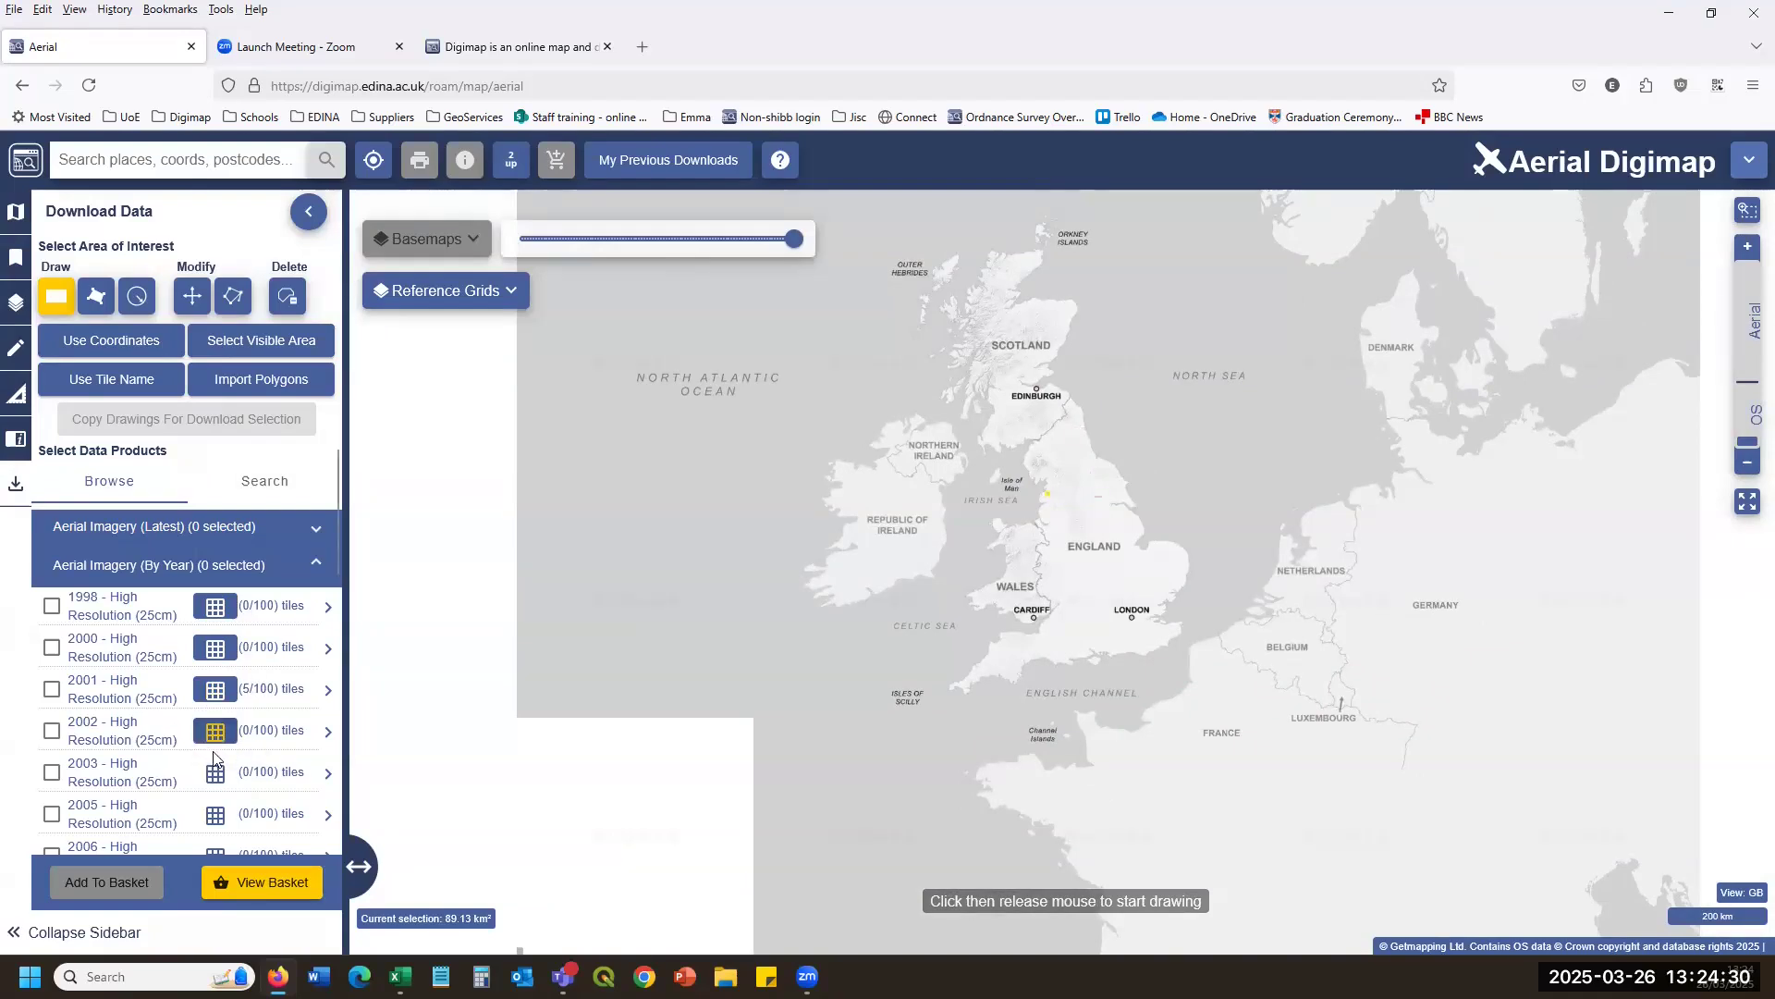
pyautogui.click(216, 774)
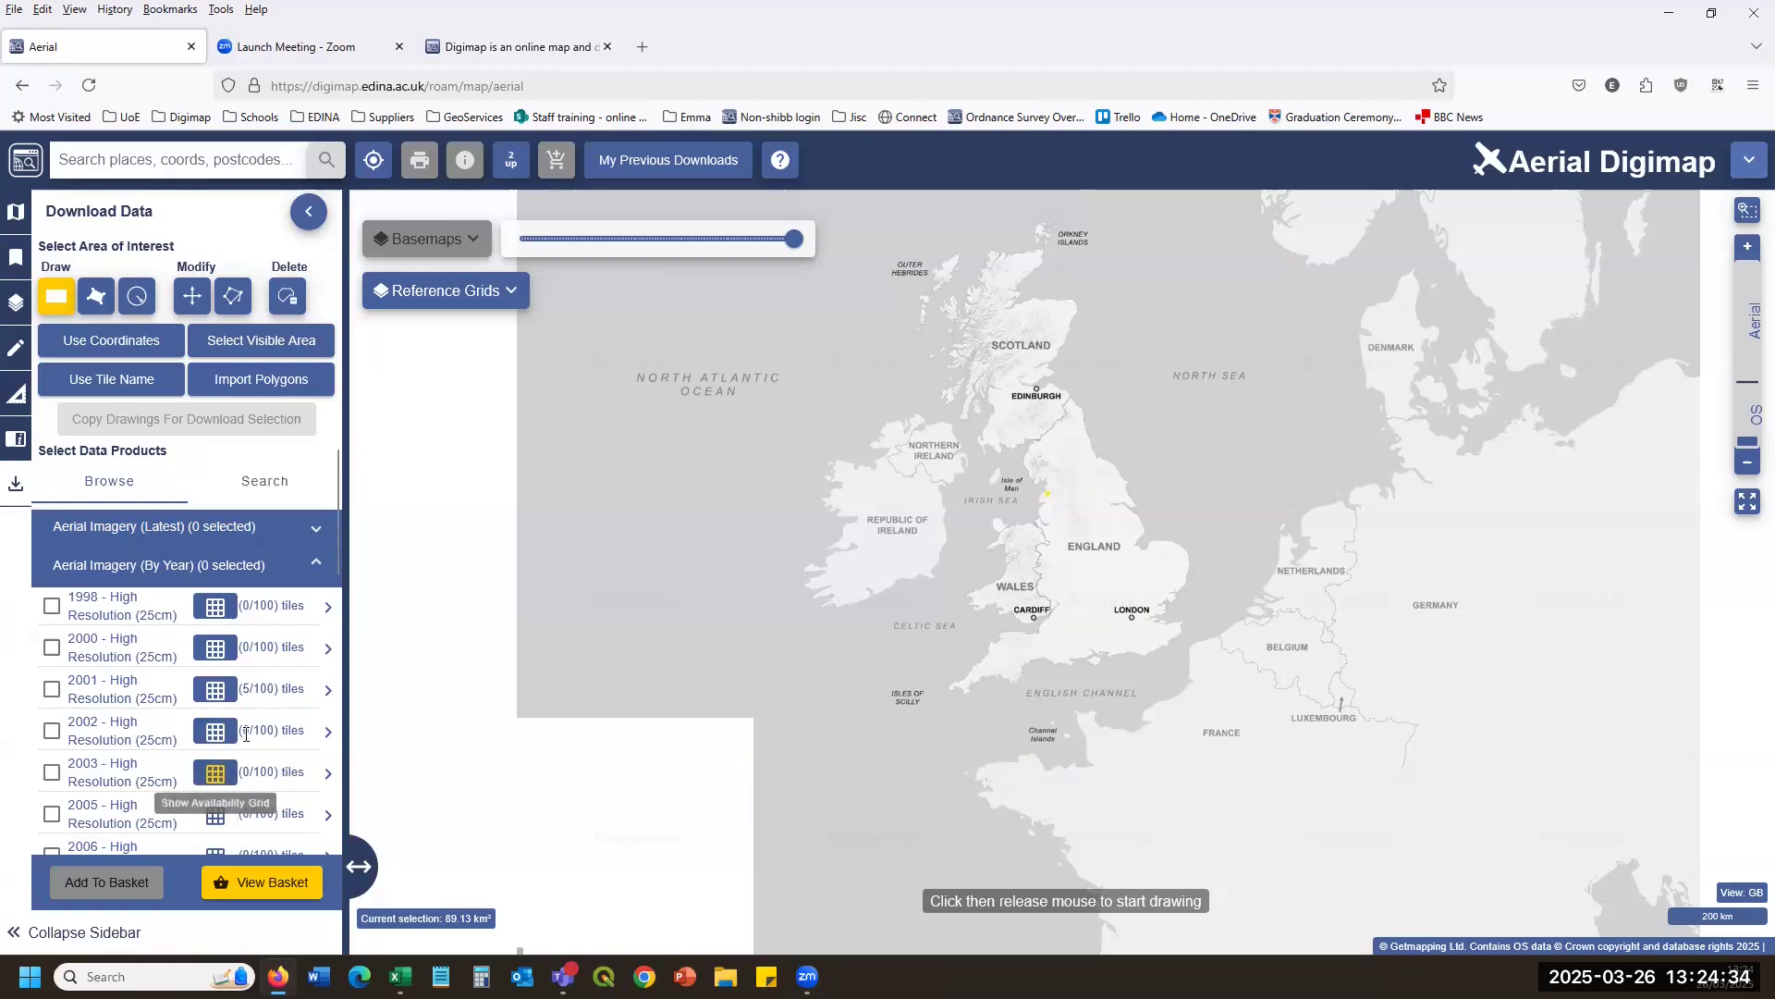
# Show the 2023, 2022, 2021 and finally 2020 High Resolution (25cm) availability grids.
pyautogui.scroll(-2, 241, 735)
pyautogui.scroll(-6, 240, 732)
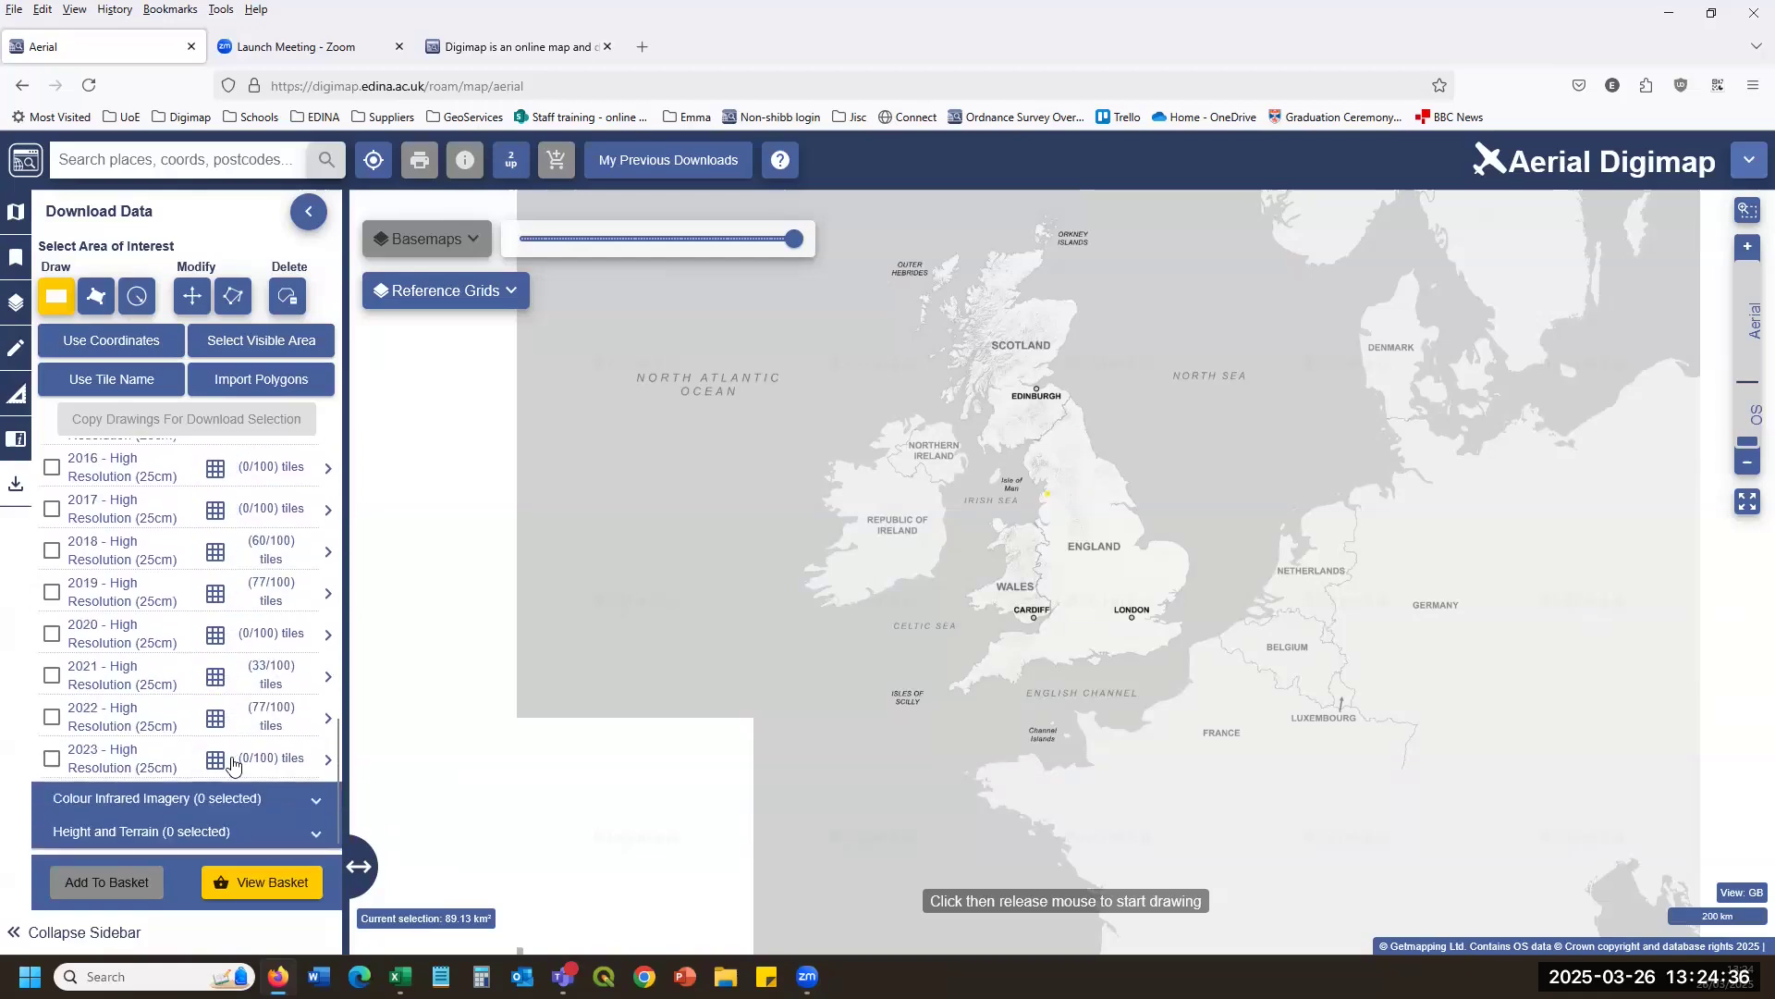
pyautogui.click(213, 758)
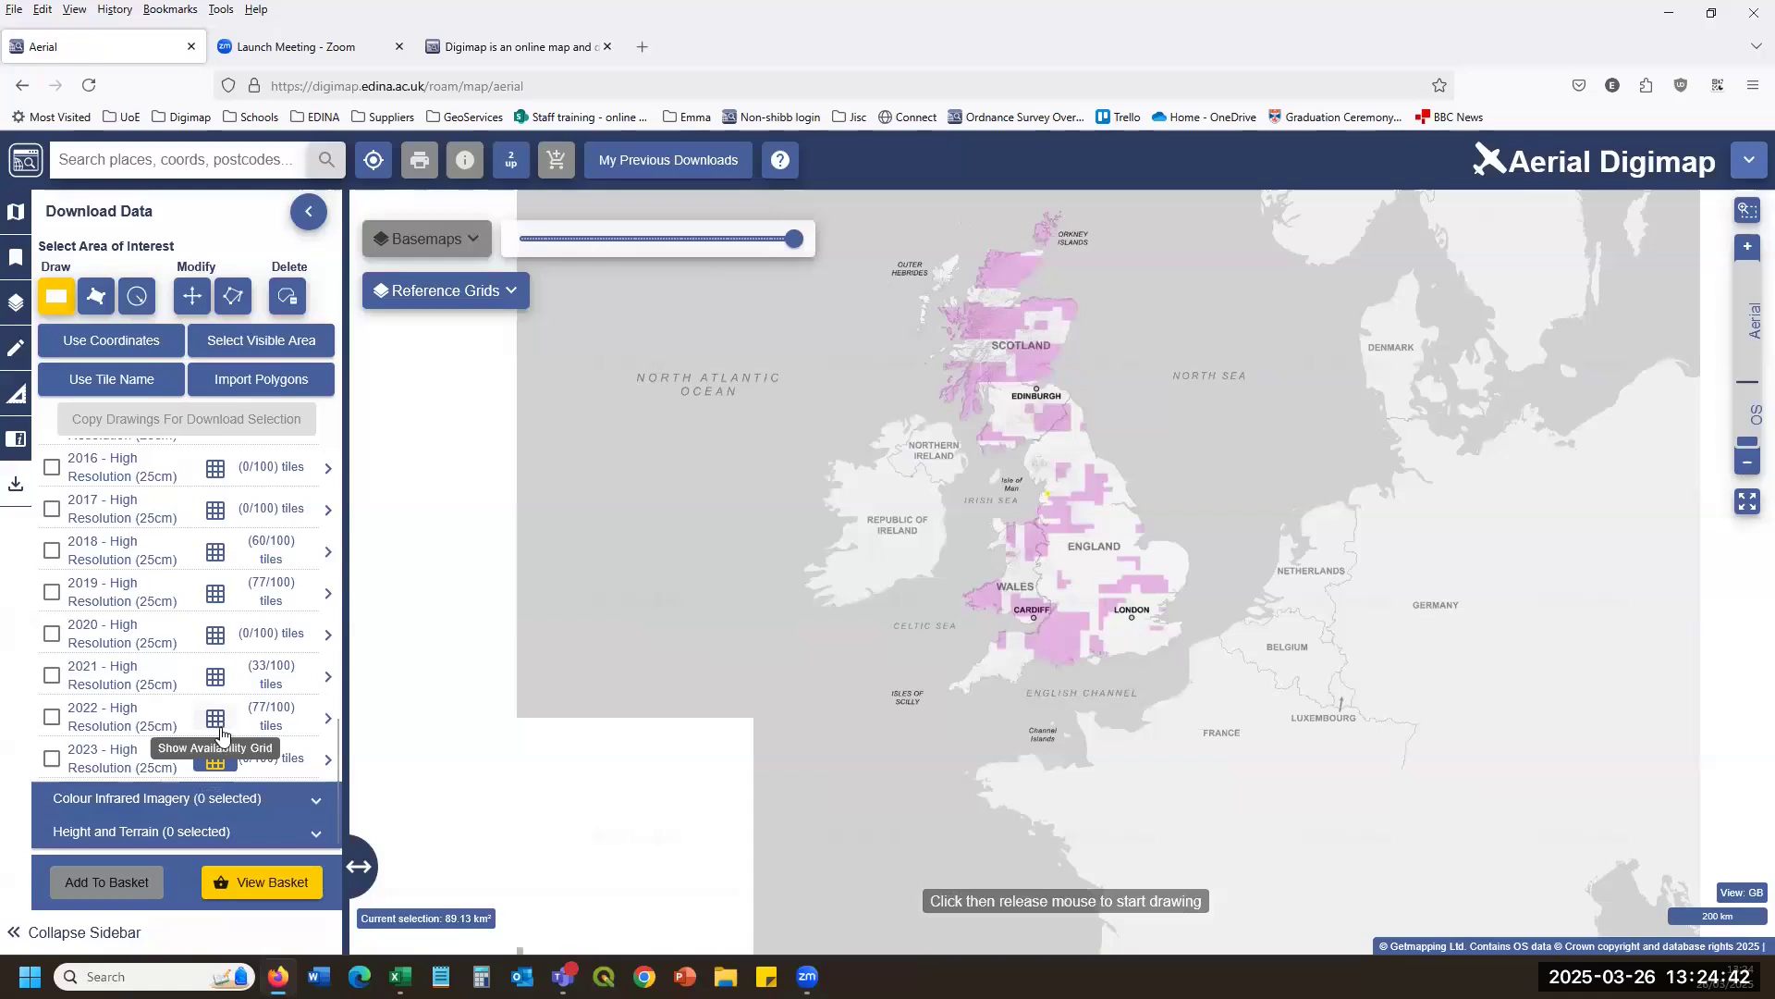
pyautogui.click(215, 715)
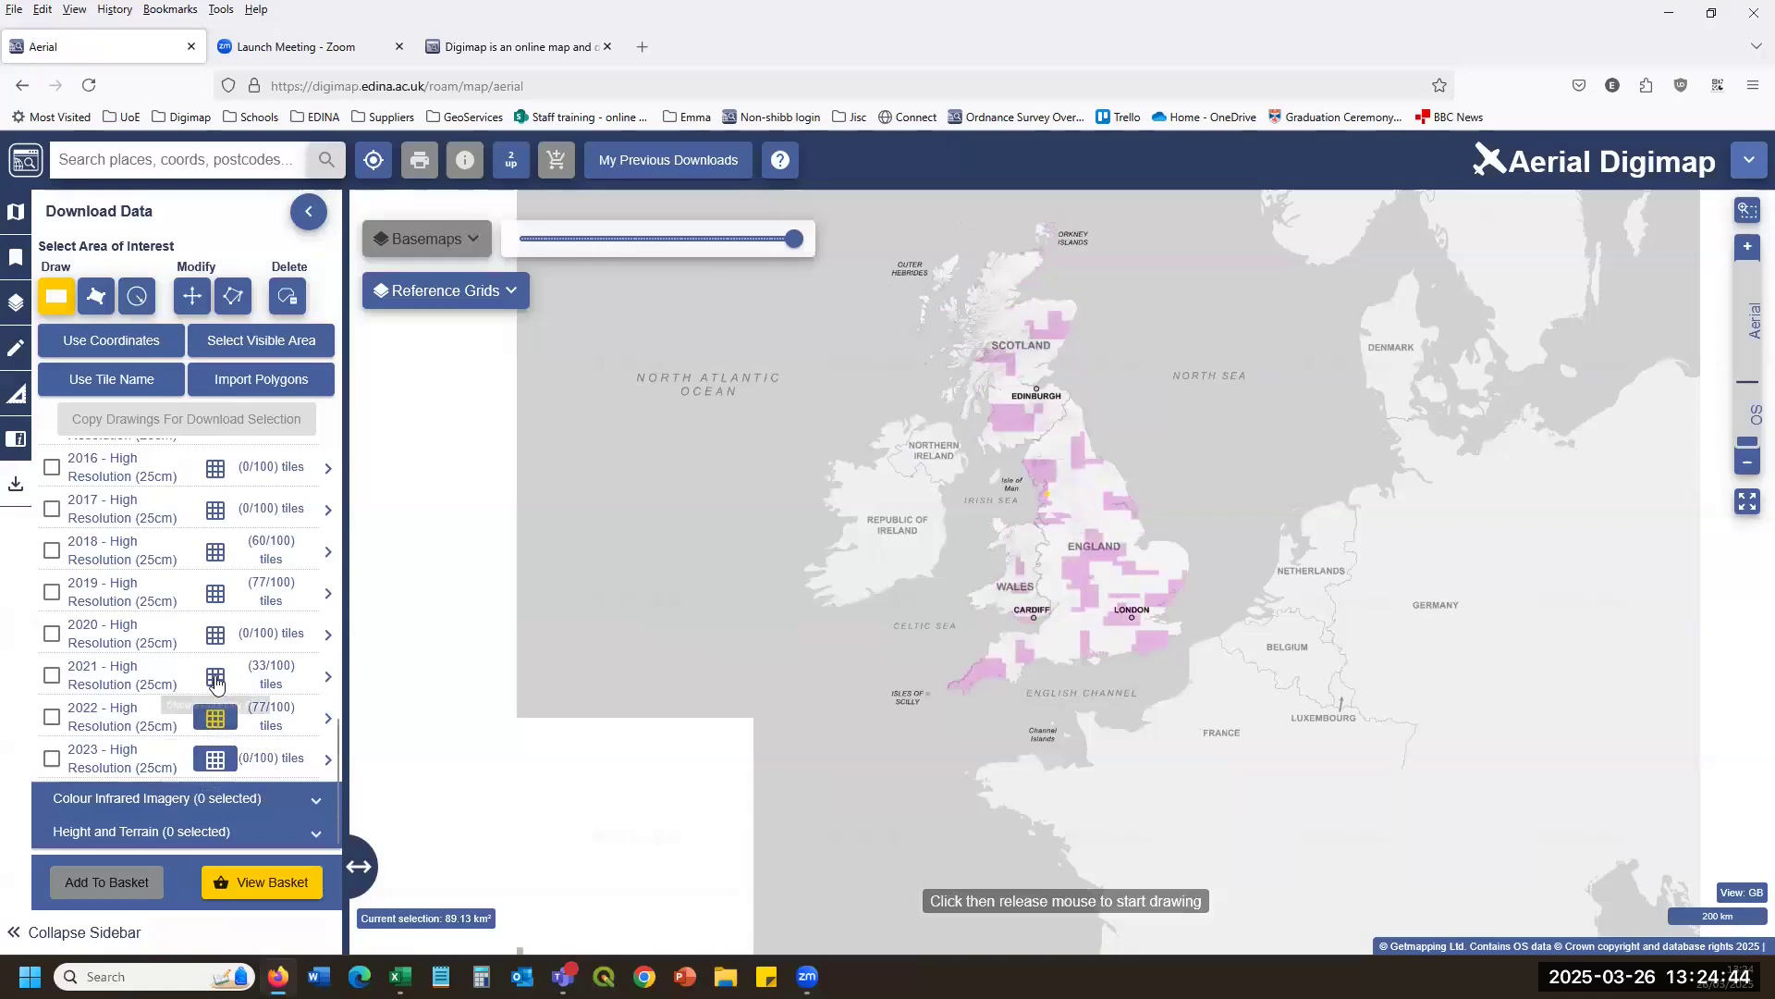
pyautogui.click(214, 677)
pyautogui.click(219, 633)
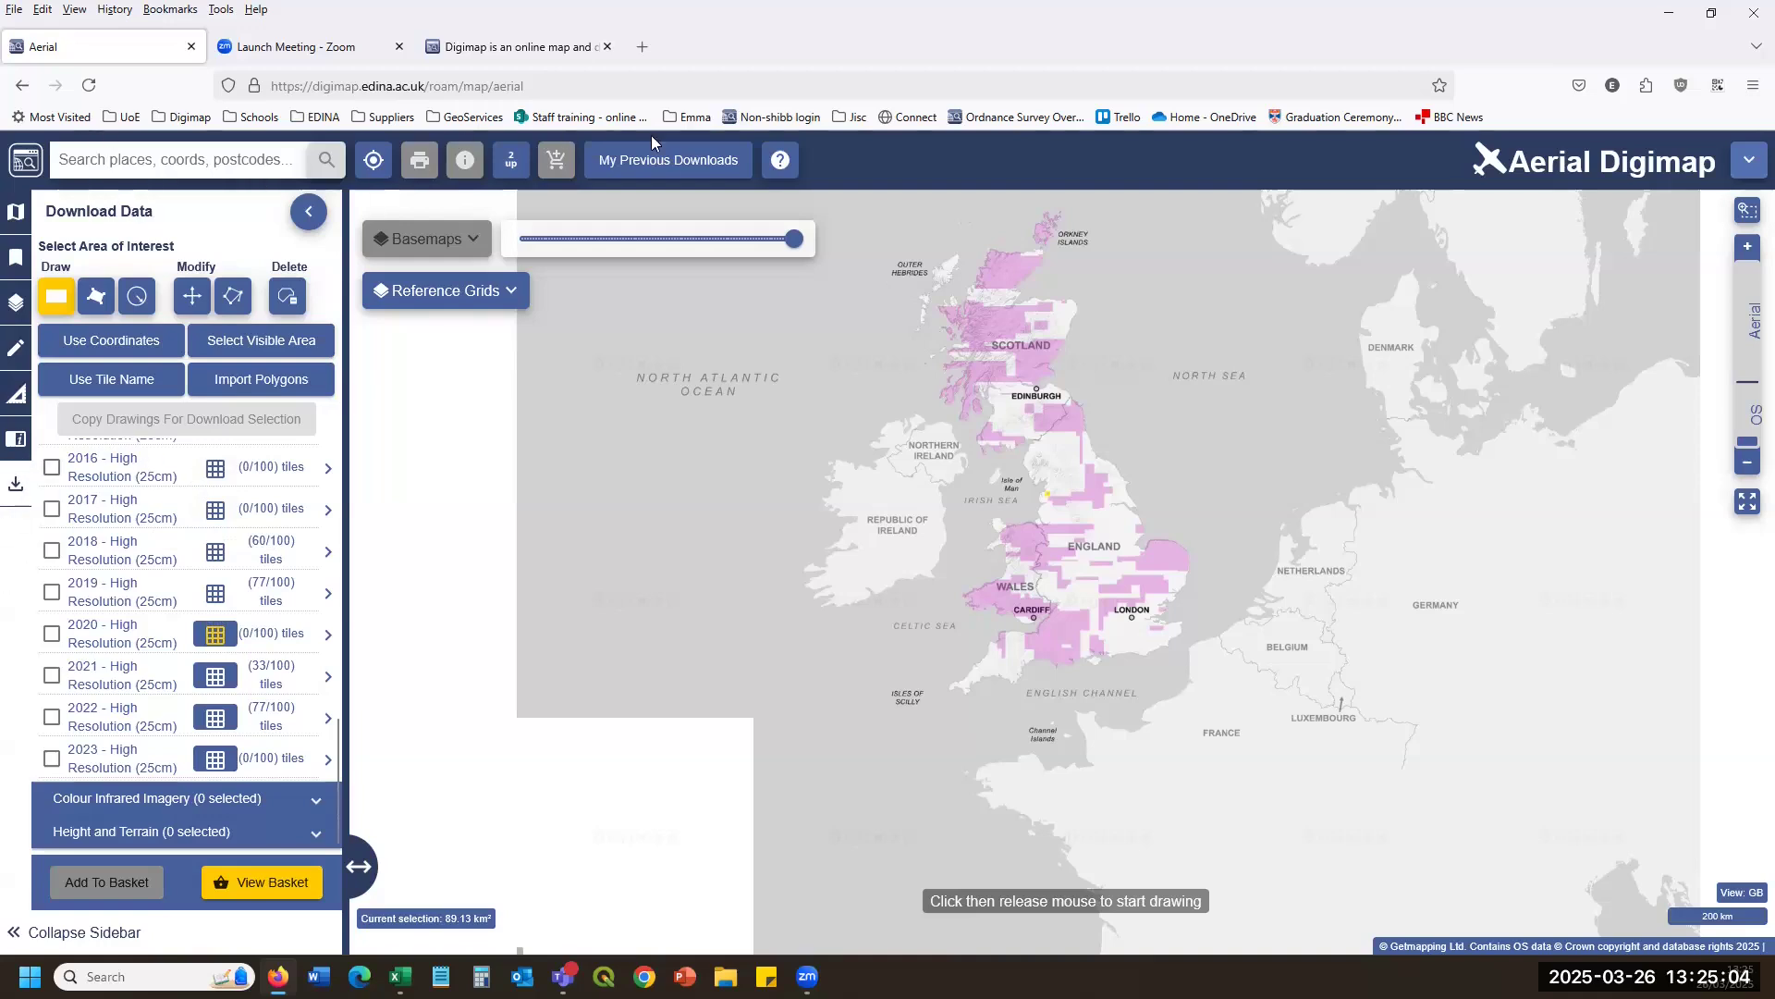
# Review the Pathhead-aerial order in My Previous Downloads, then close the window.
pyautogui.click(672, 161)
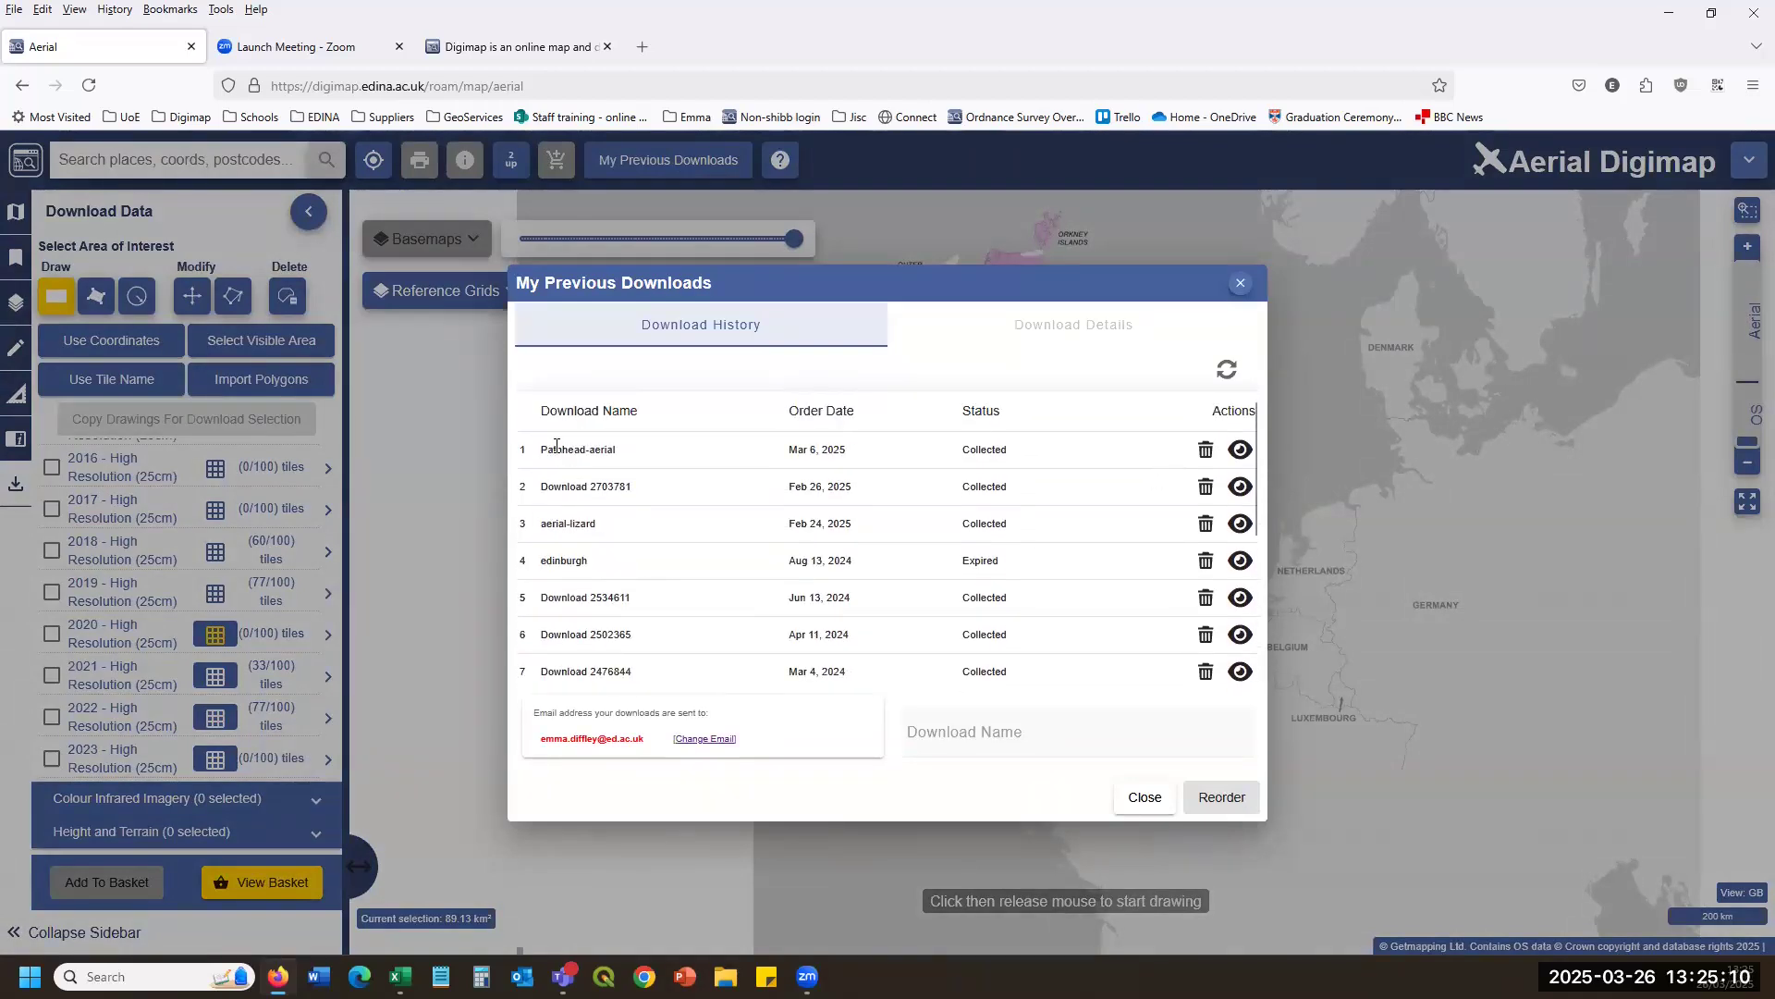
pyautogui.click(1240, 450)
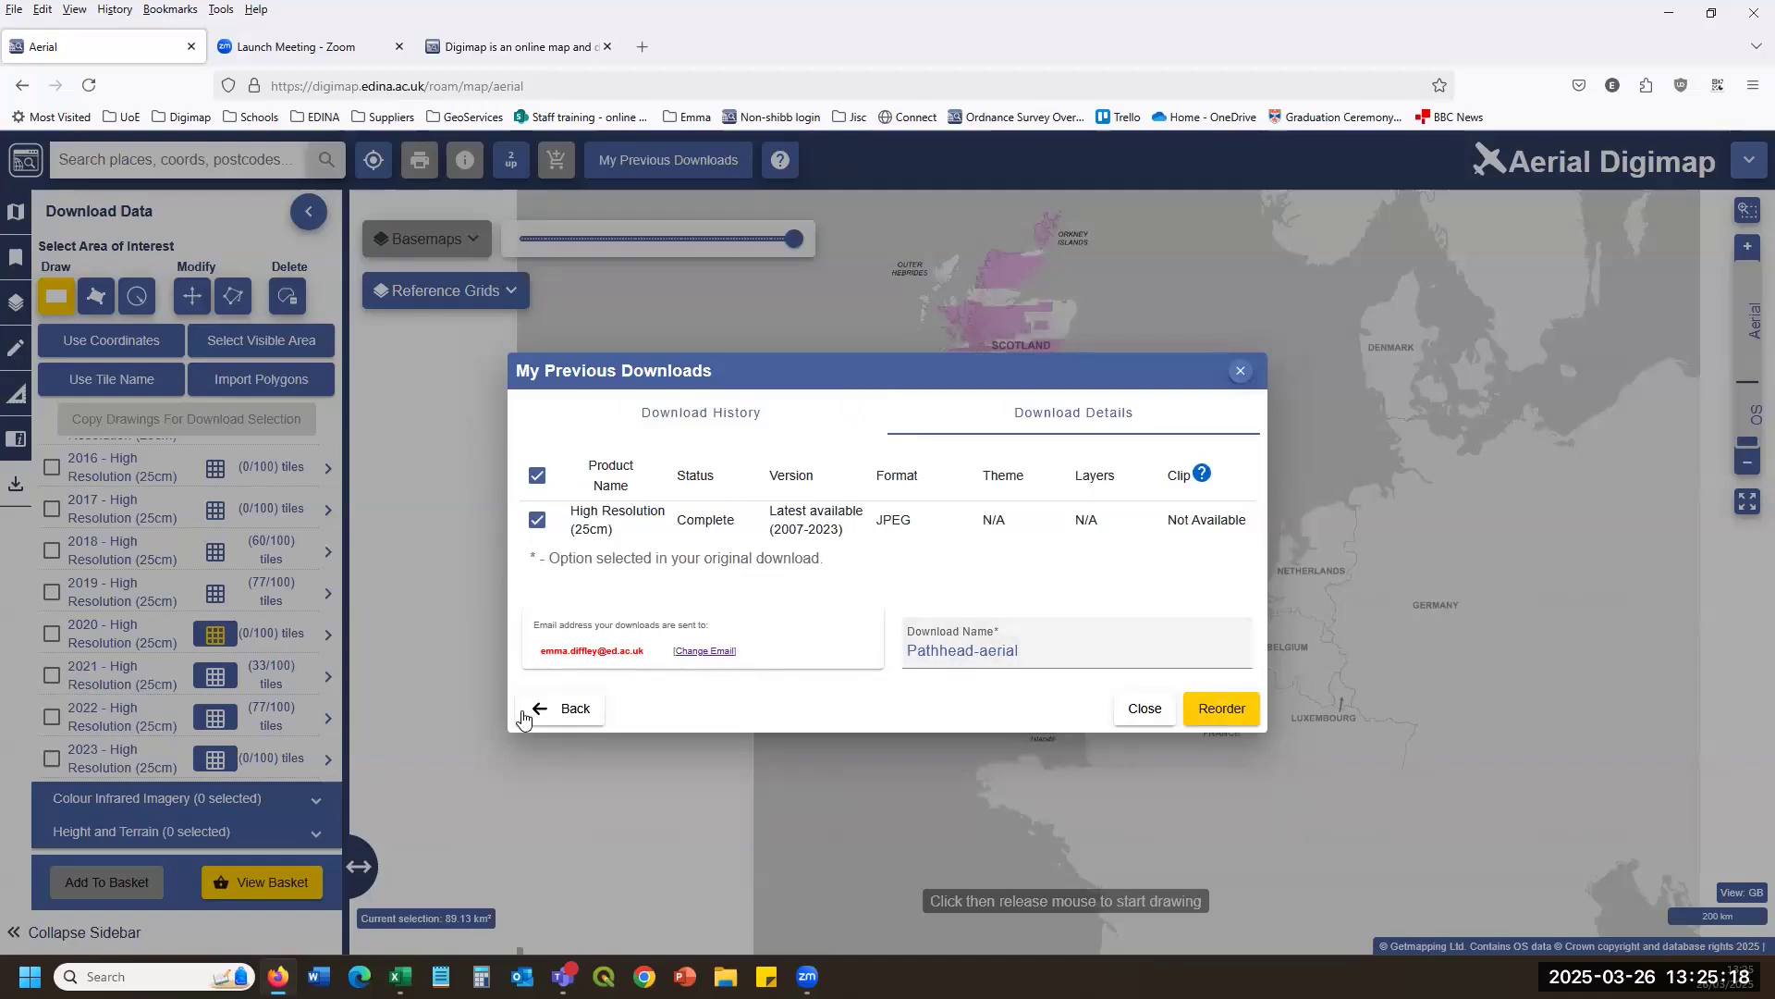
pyautogui.click(1240, 371)
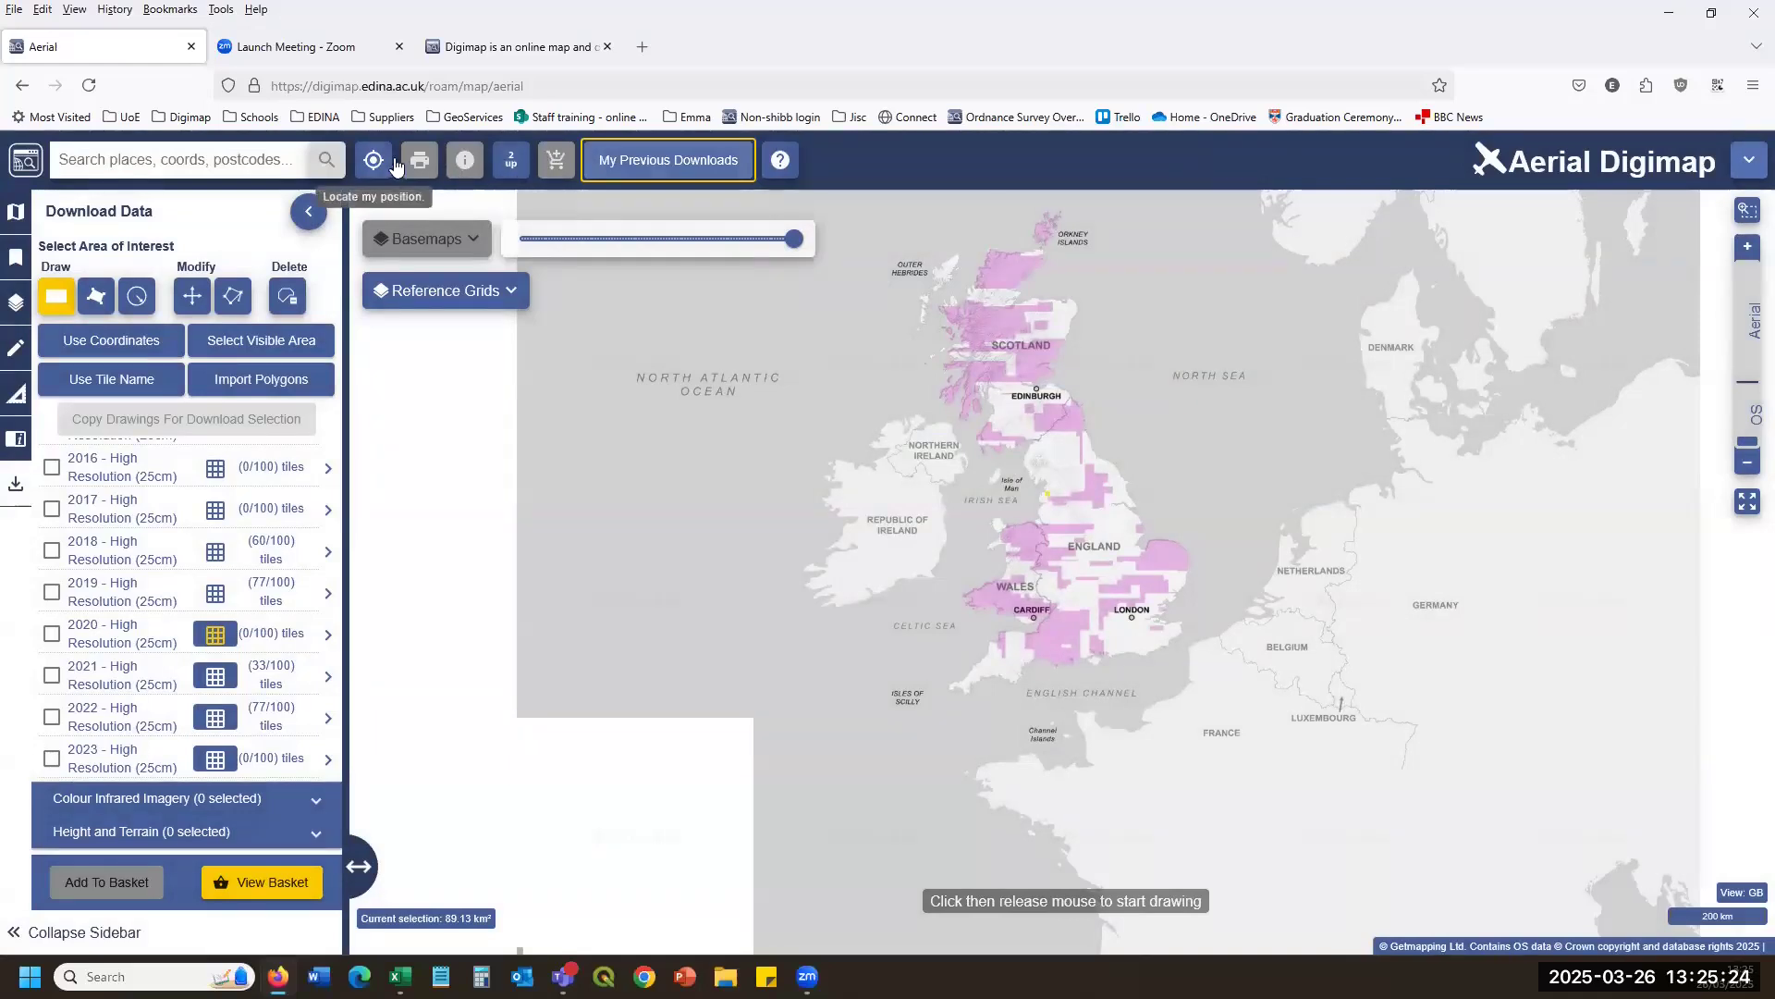
# Show My Maps, zoom into imagery near Lockerbie and Langholm, and open the Print window.
pyautogui.click(16, 212)
pyautogui.click(16, 257)
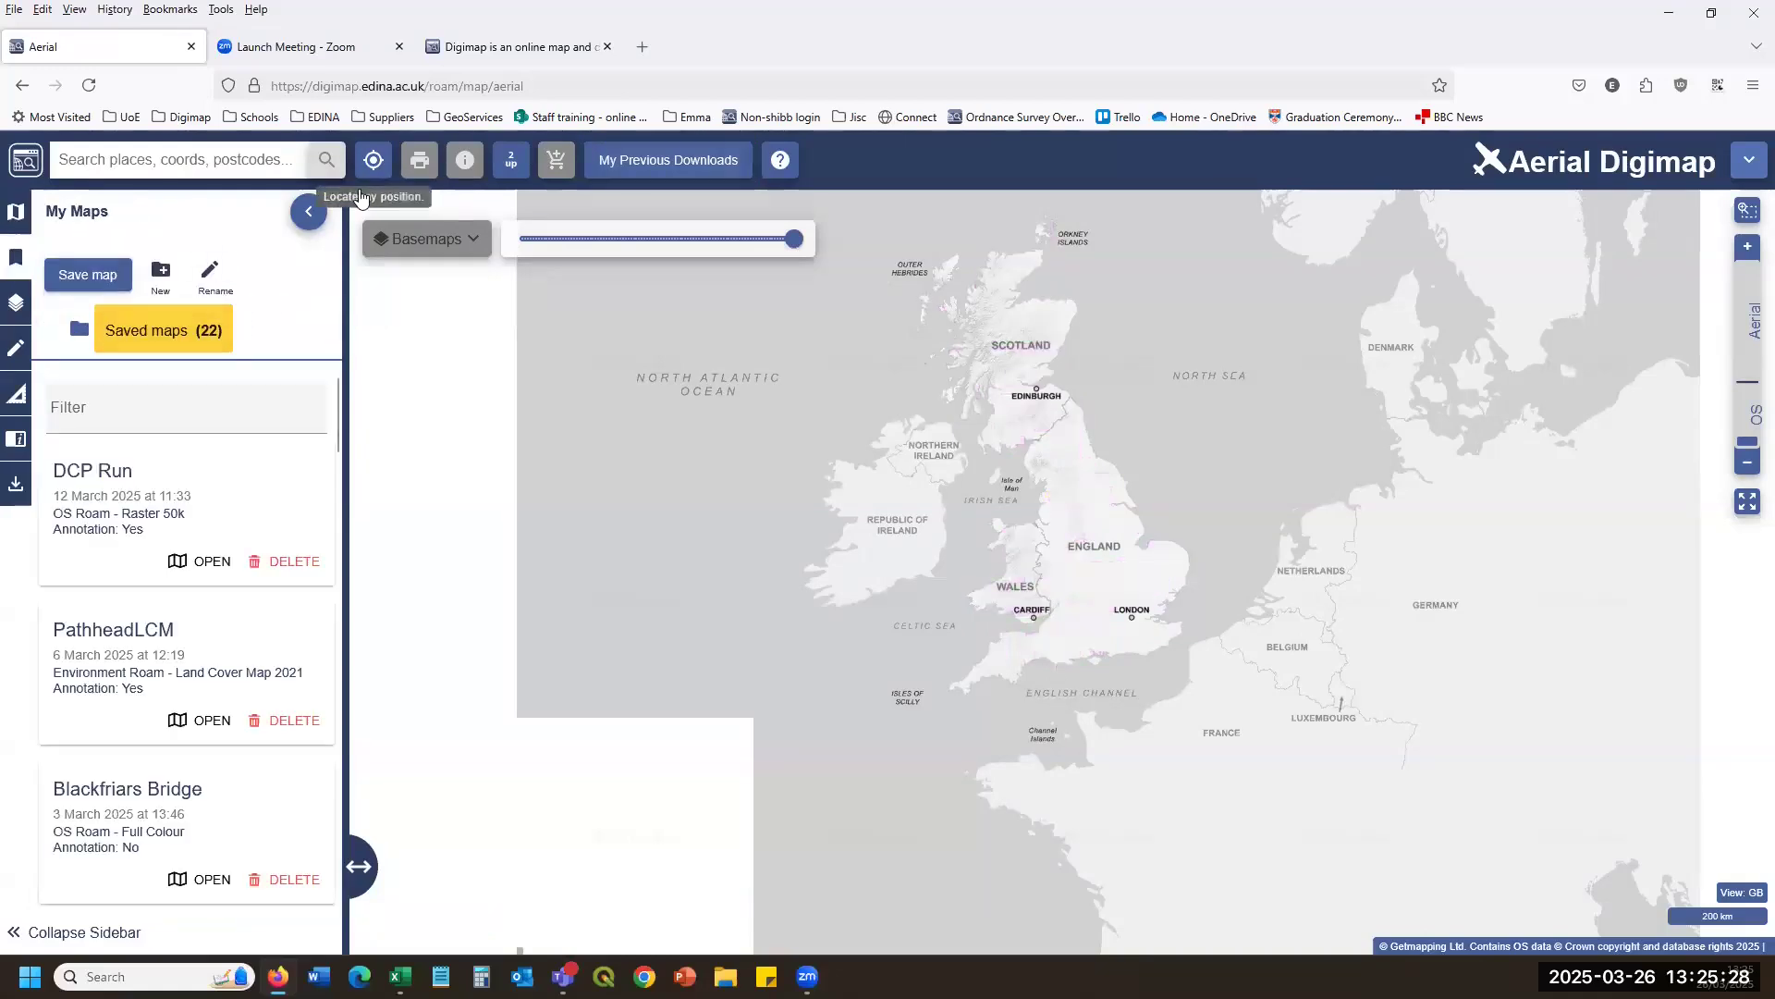
pyautogui.scroll(3, 1141, 441)
pyautogui.scroll(3, 962, 666)
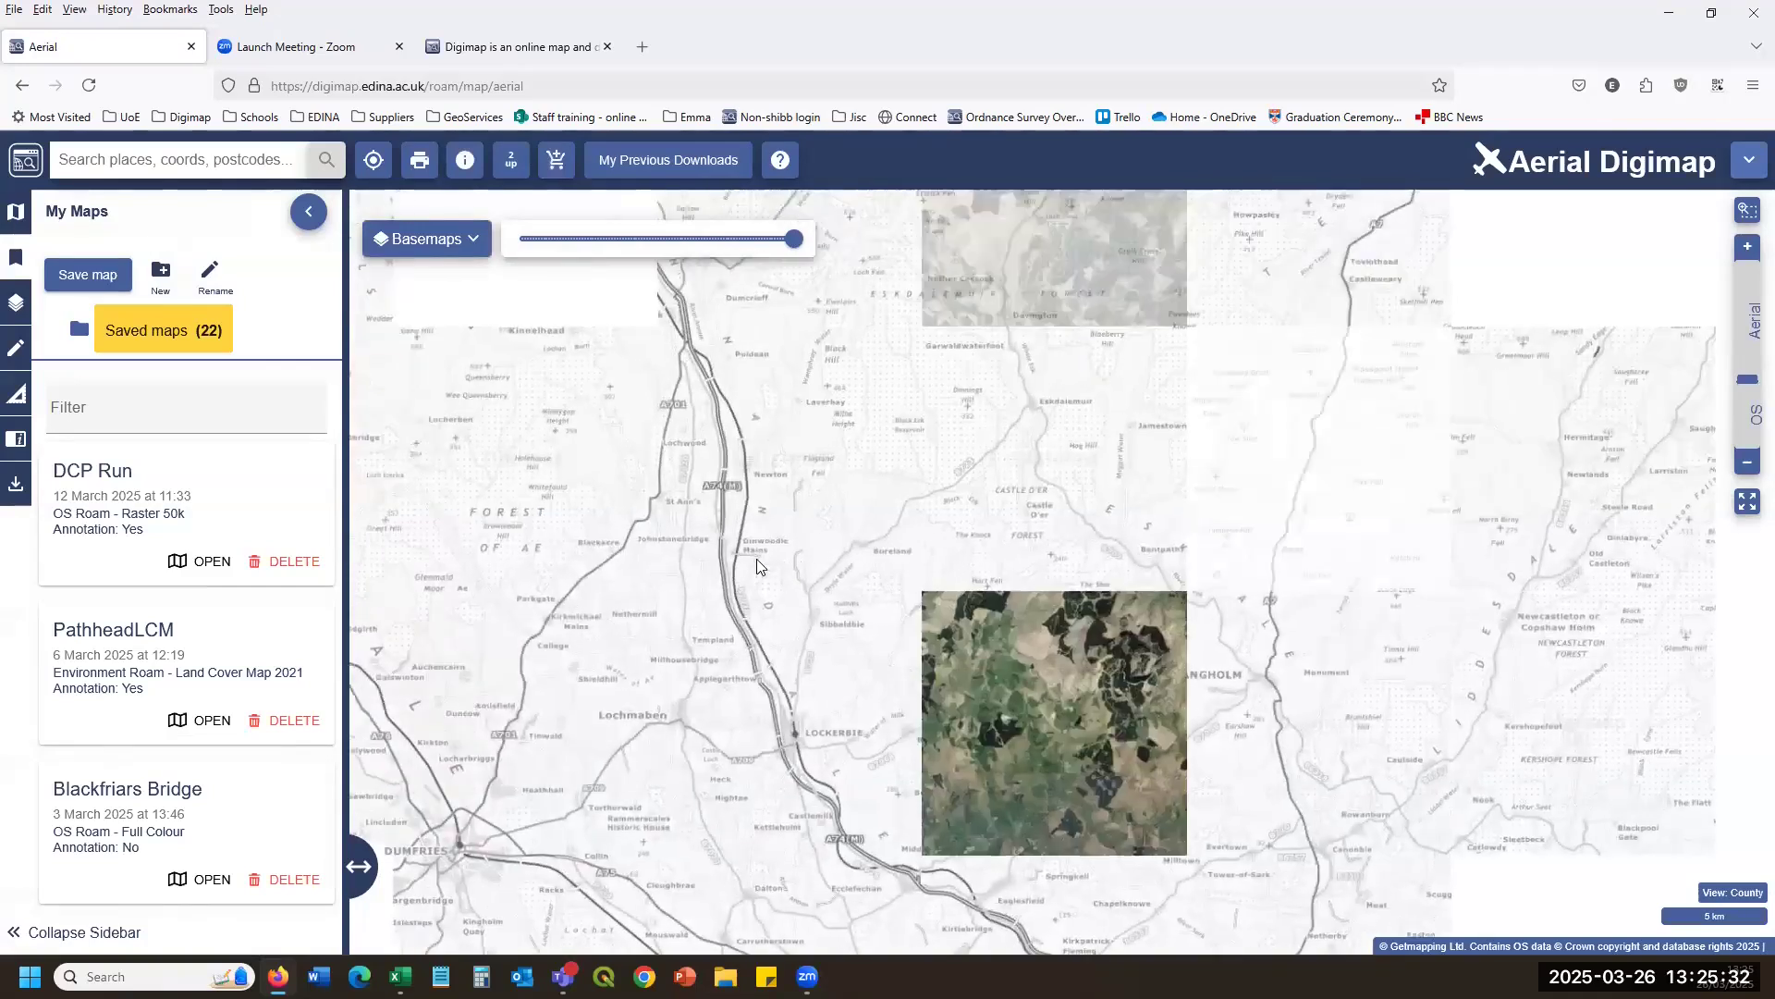
pyautogui.scroll(2, 757, 559)
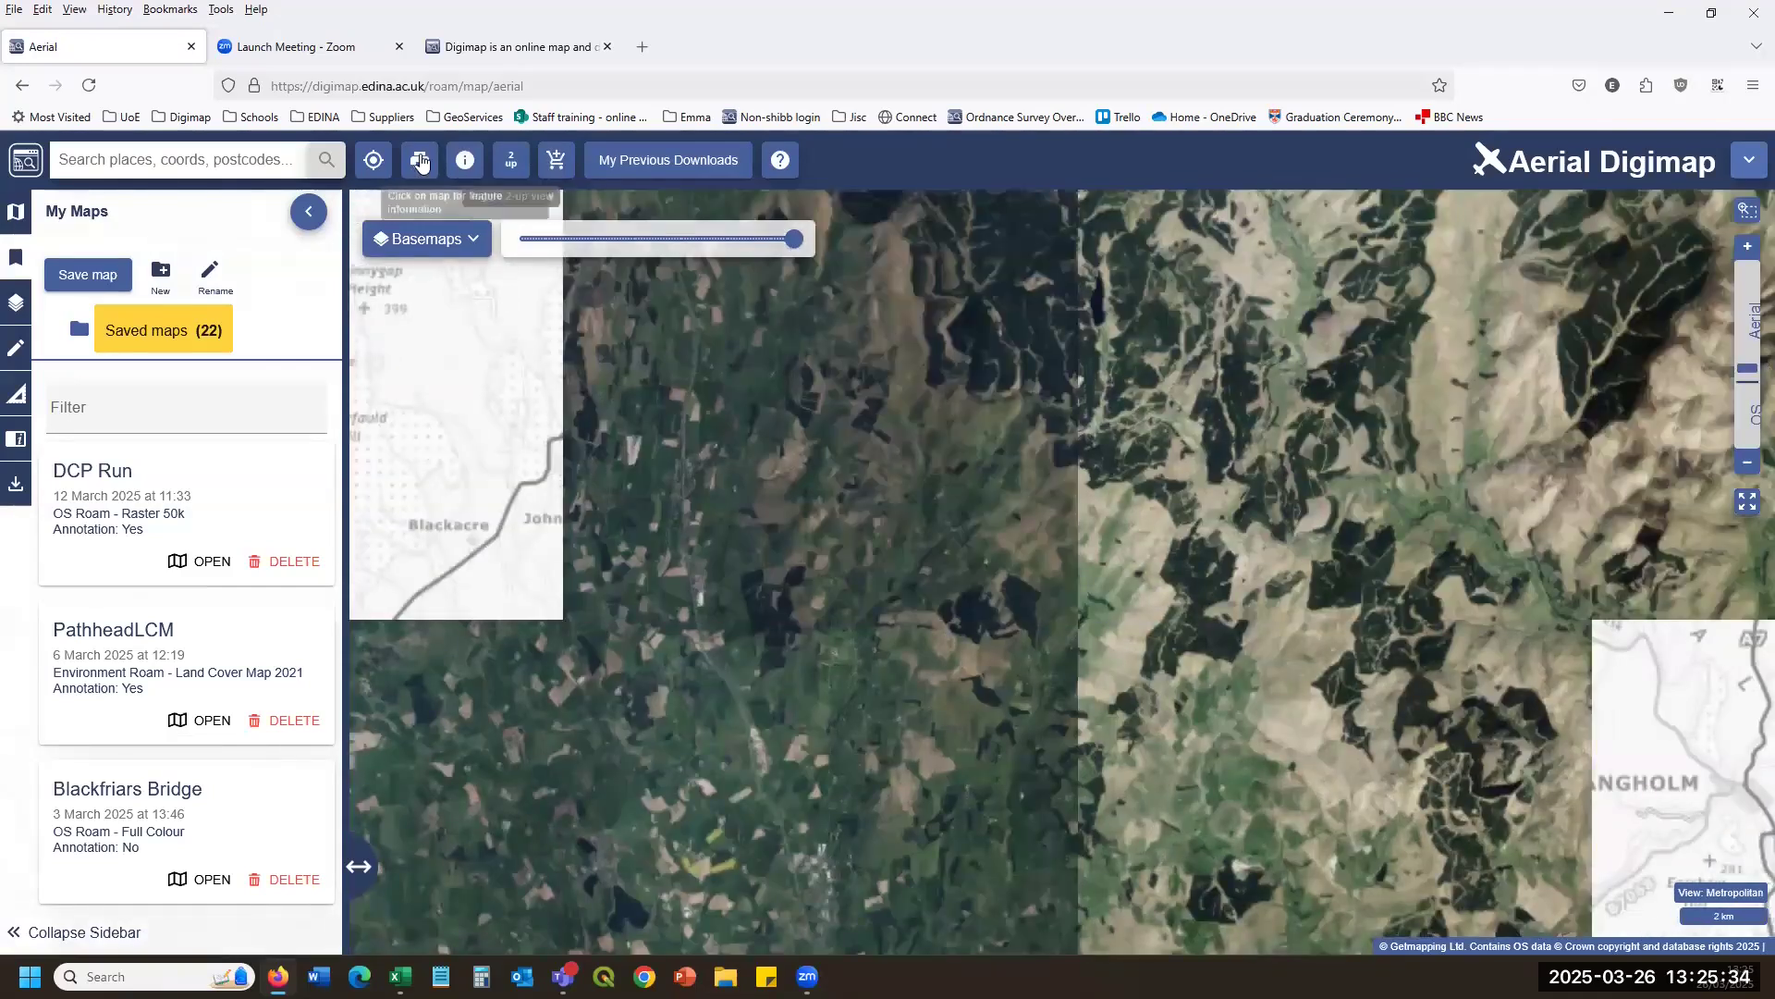
pyautogui.click(419, 160)
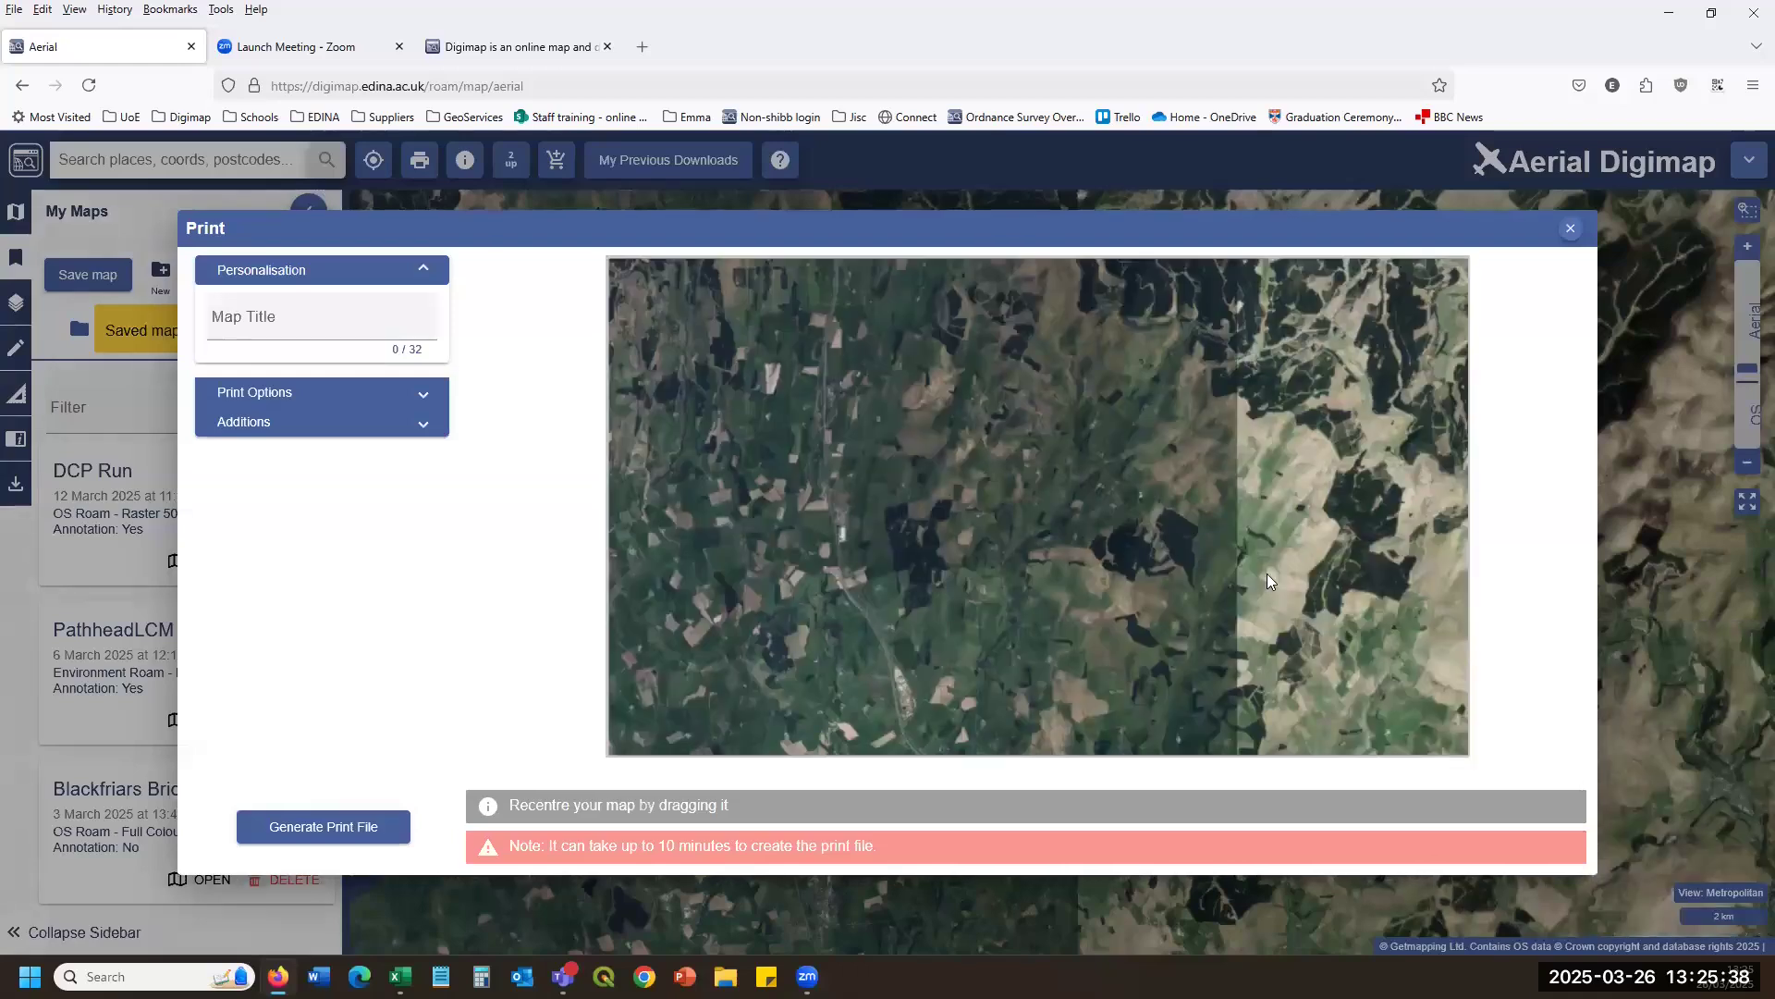
# Recentre the print preview and choose PDF format with an A3 page size.
pyautogui.moveTo(1279, 550); pyautogui.dragTo(1169, 566)
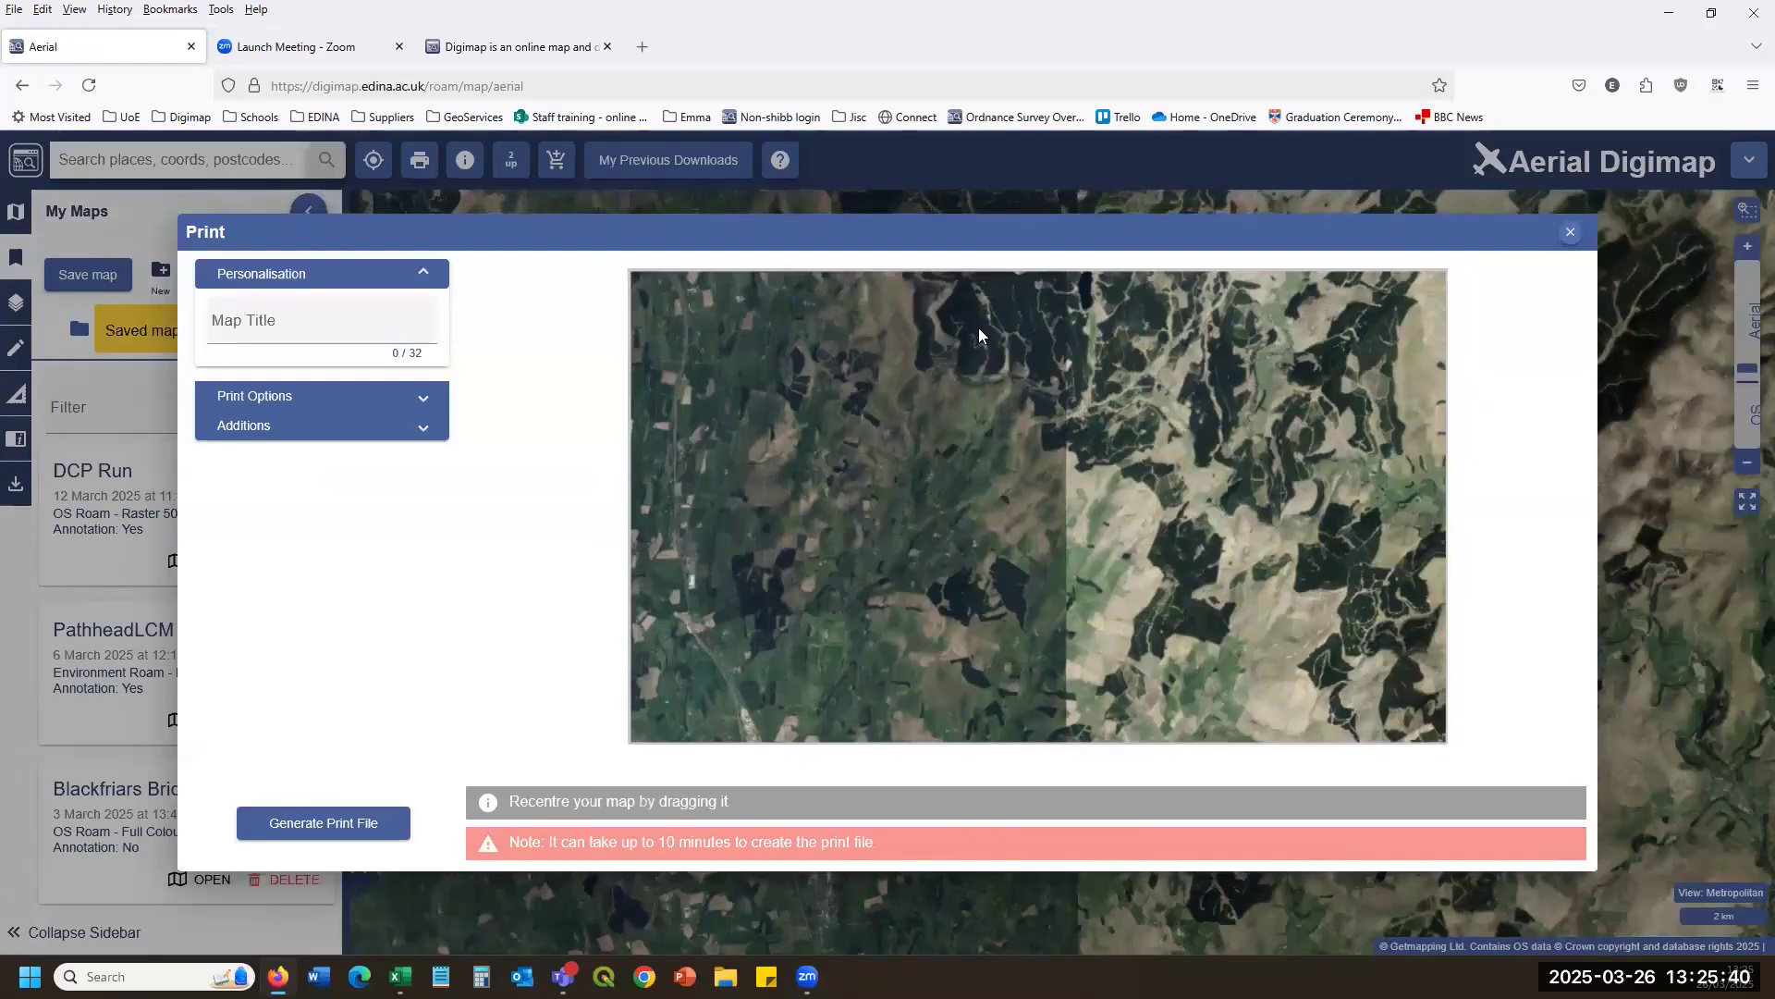
pyautogui.click(423, 398)
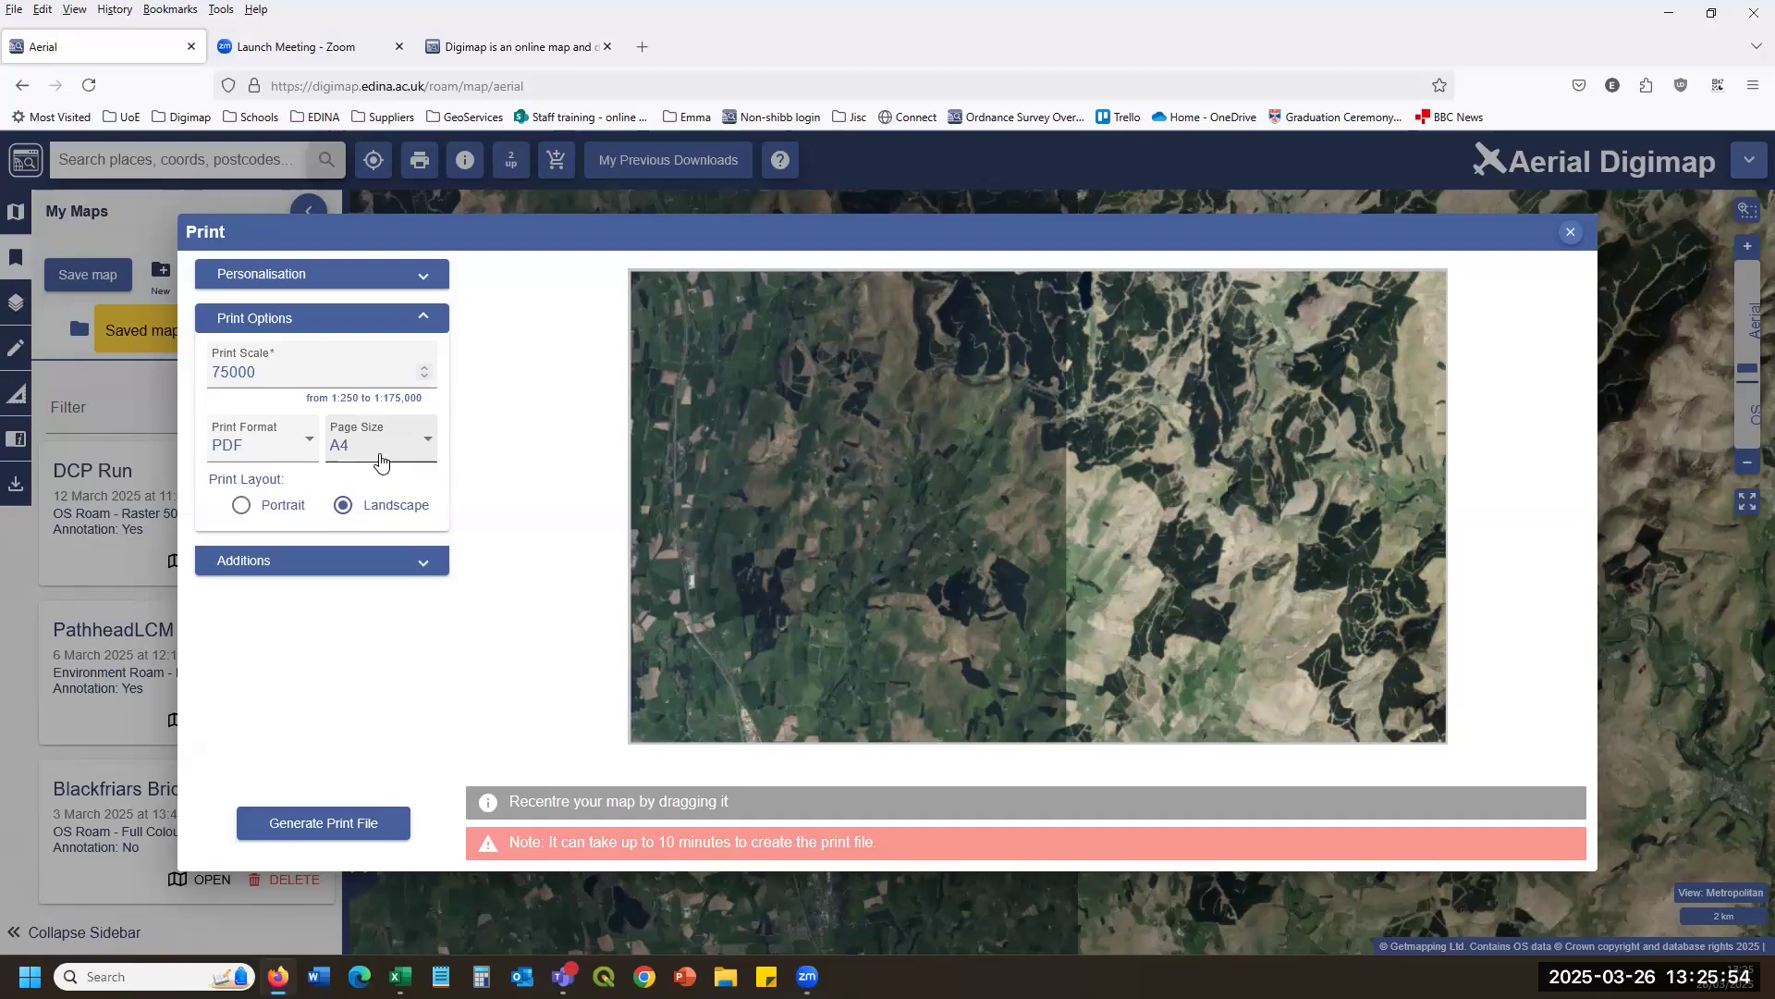
pyautogui.click(305, 453)
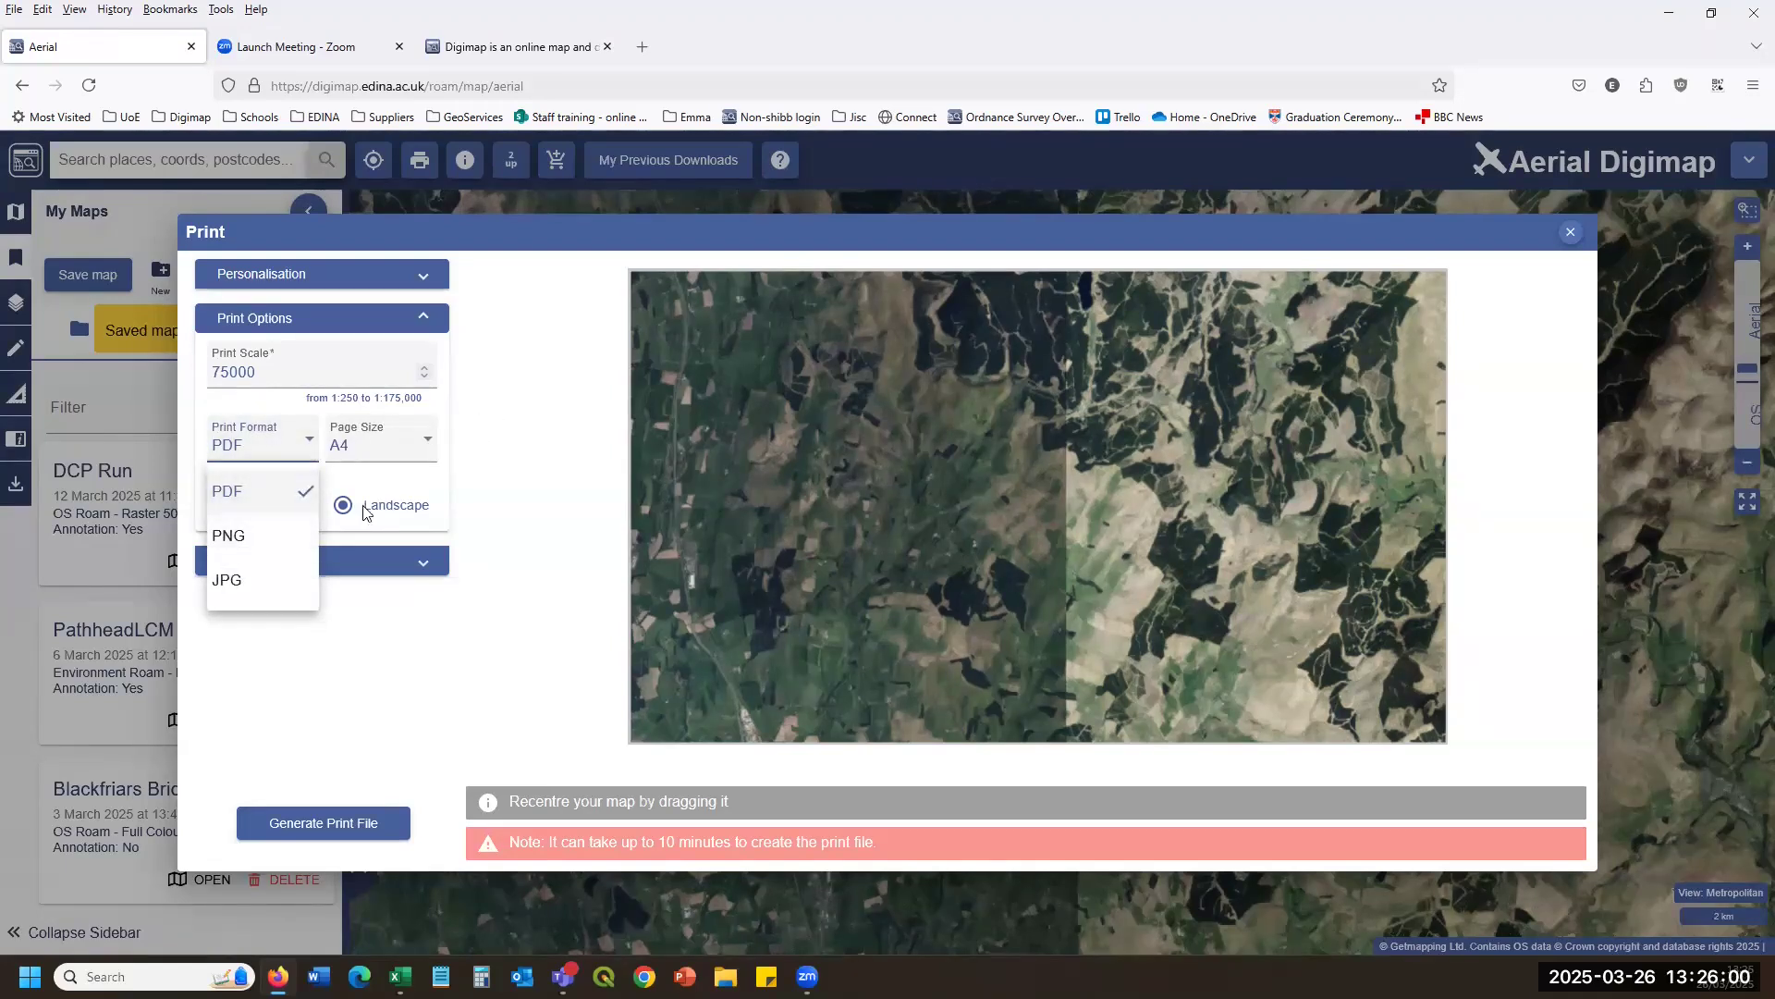
pyautogui.click(366, 511)
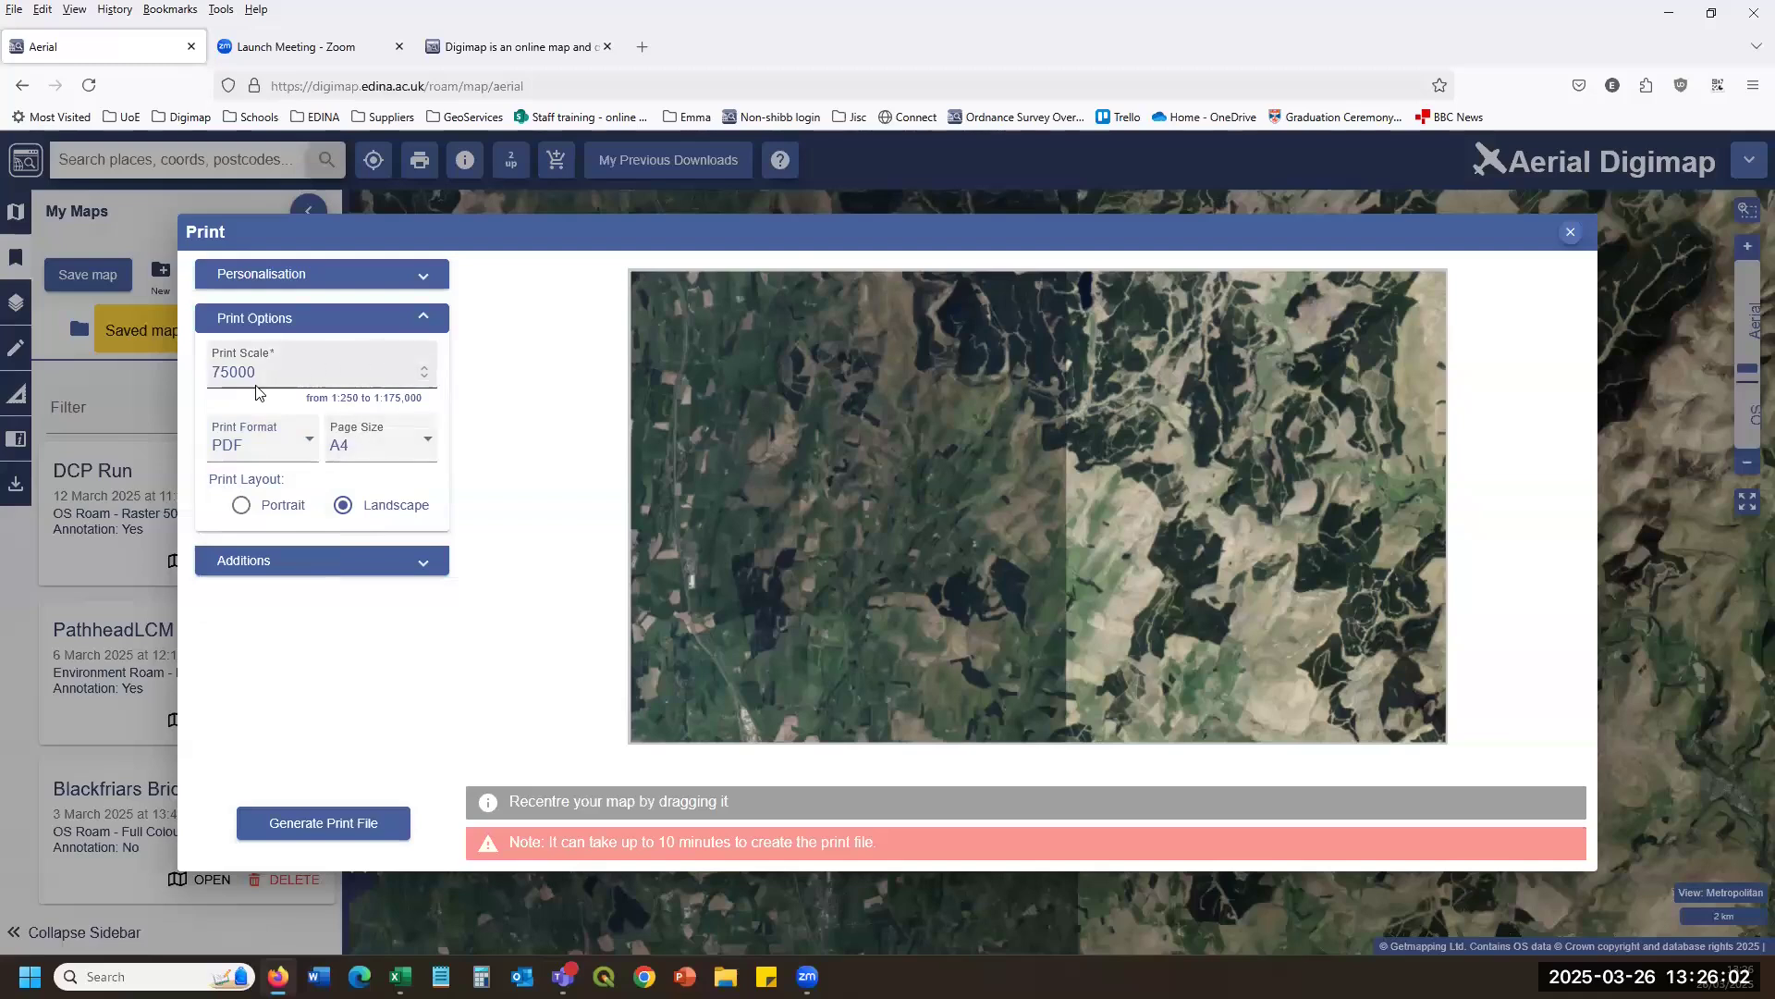
pyautogui.click(371, 445)
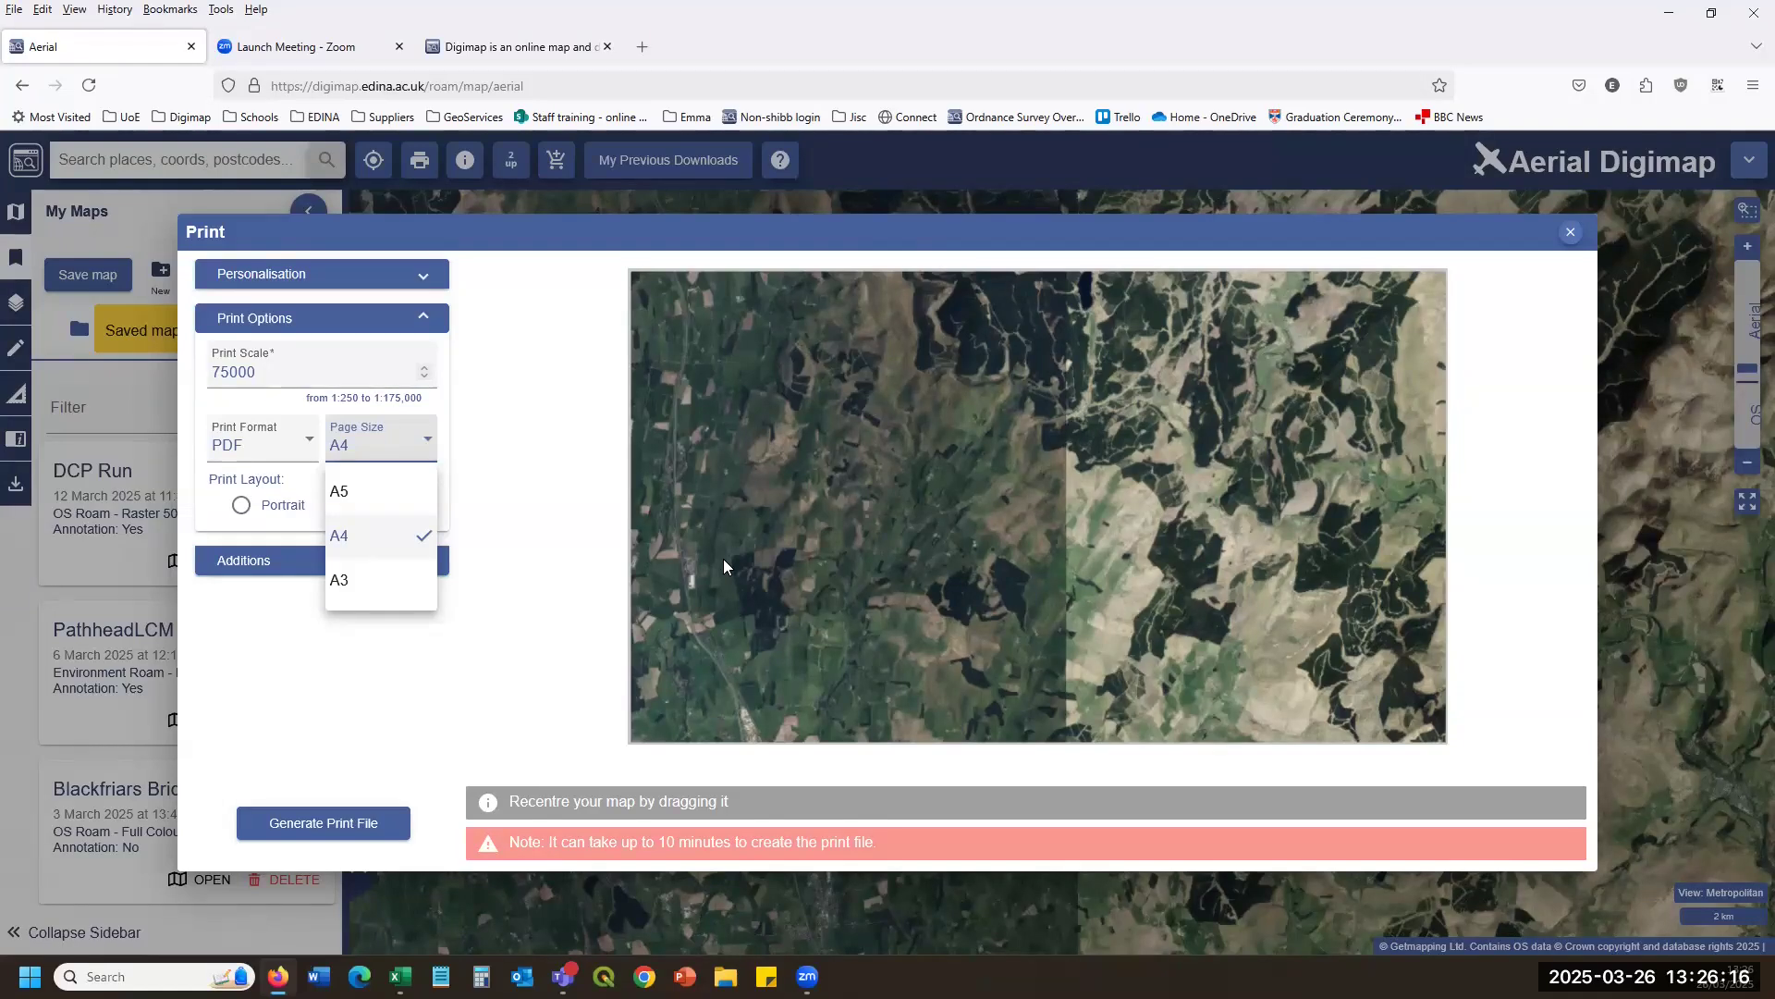
pyautogui.click(341, 579)
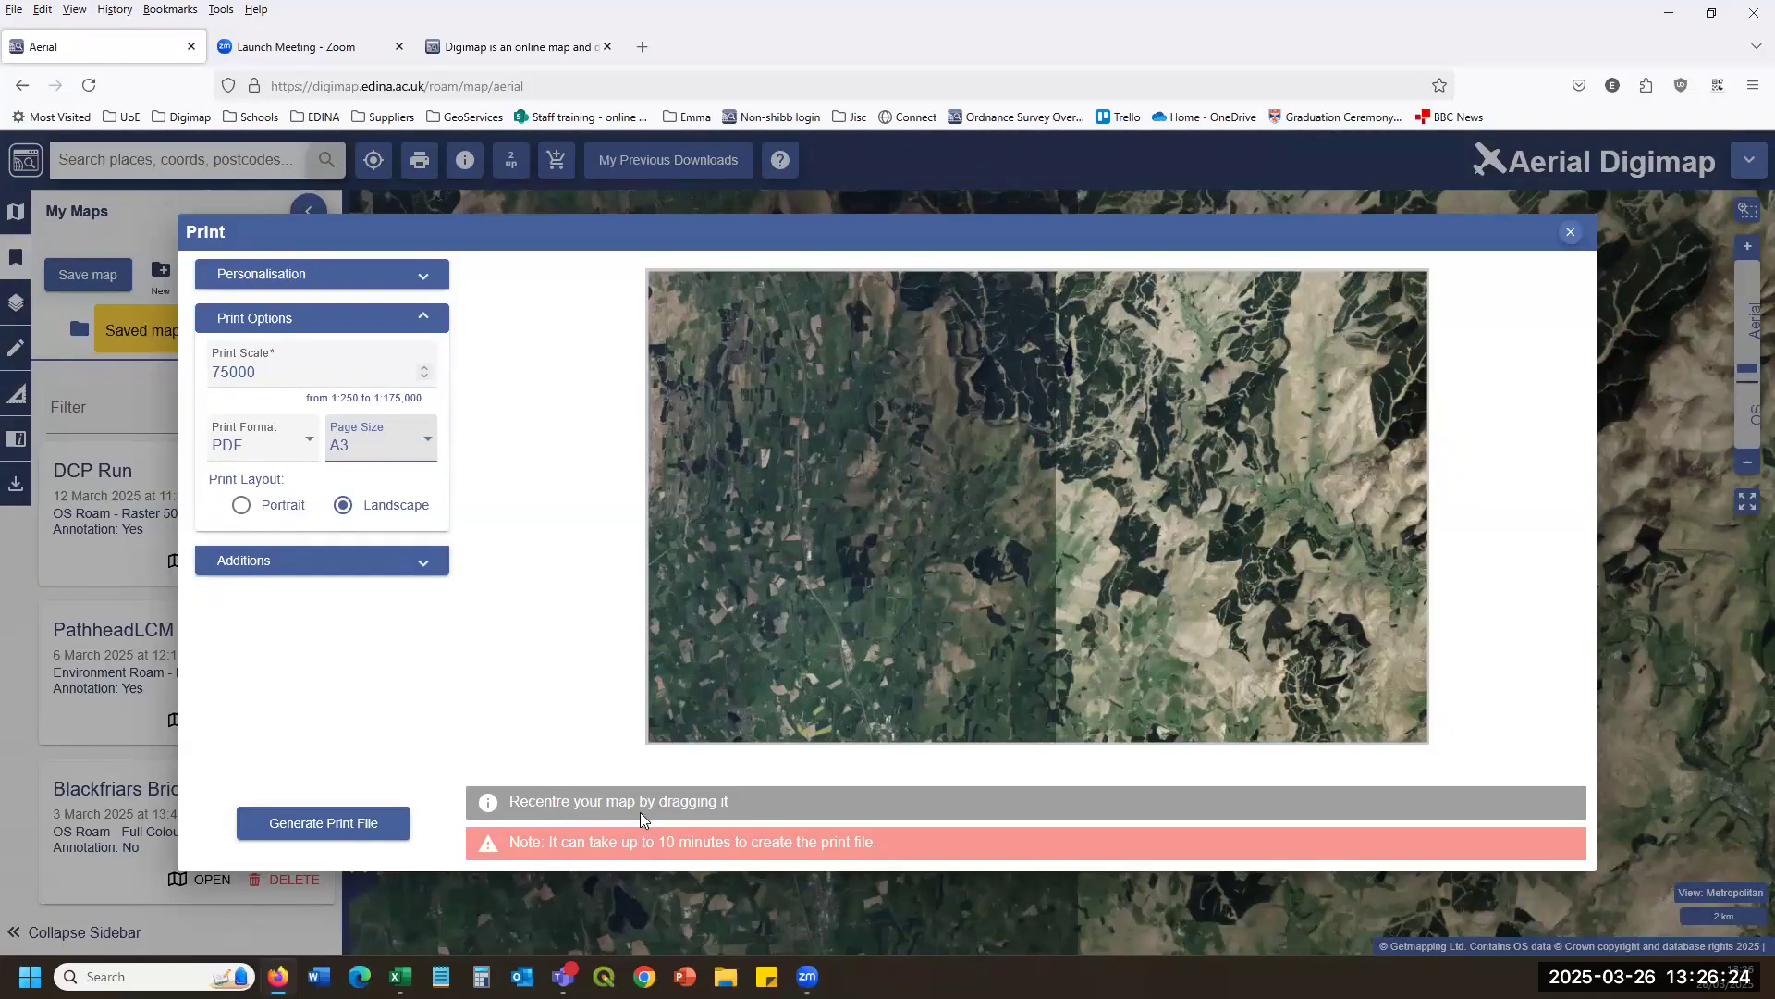
# Leave out National Grid Lines, switch the page to A5, and generate the print file.
pyautogui.click(411, 561)
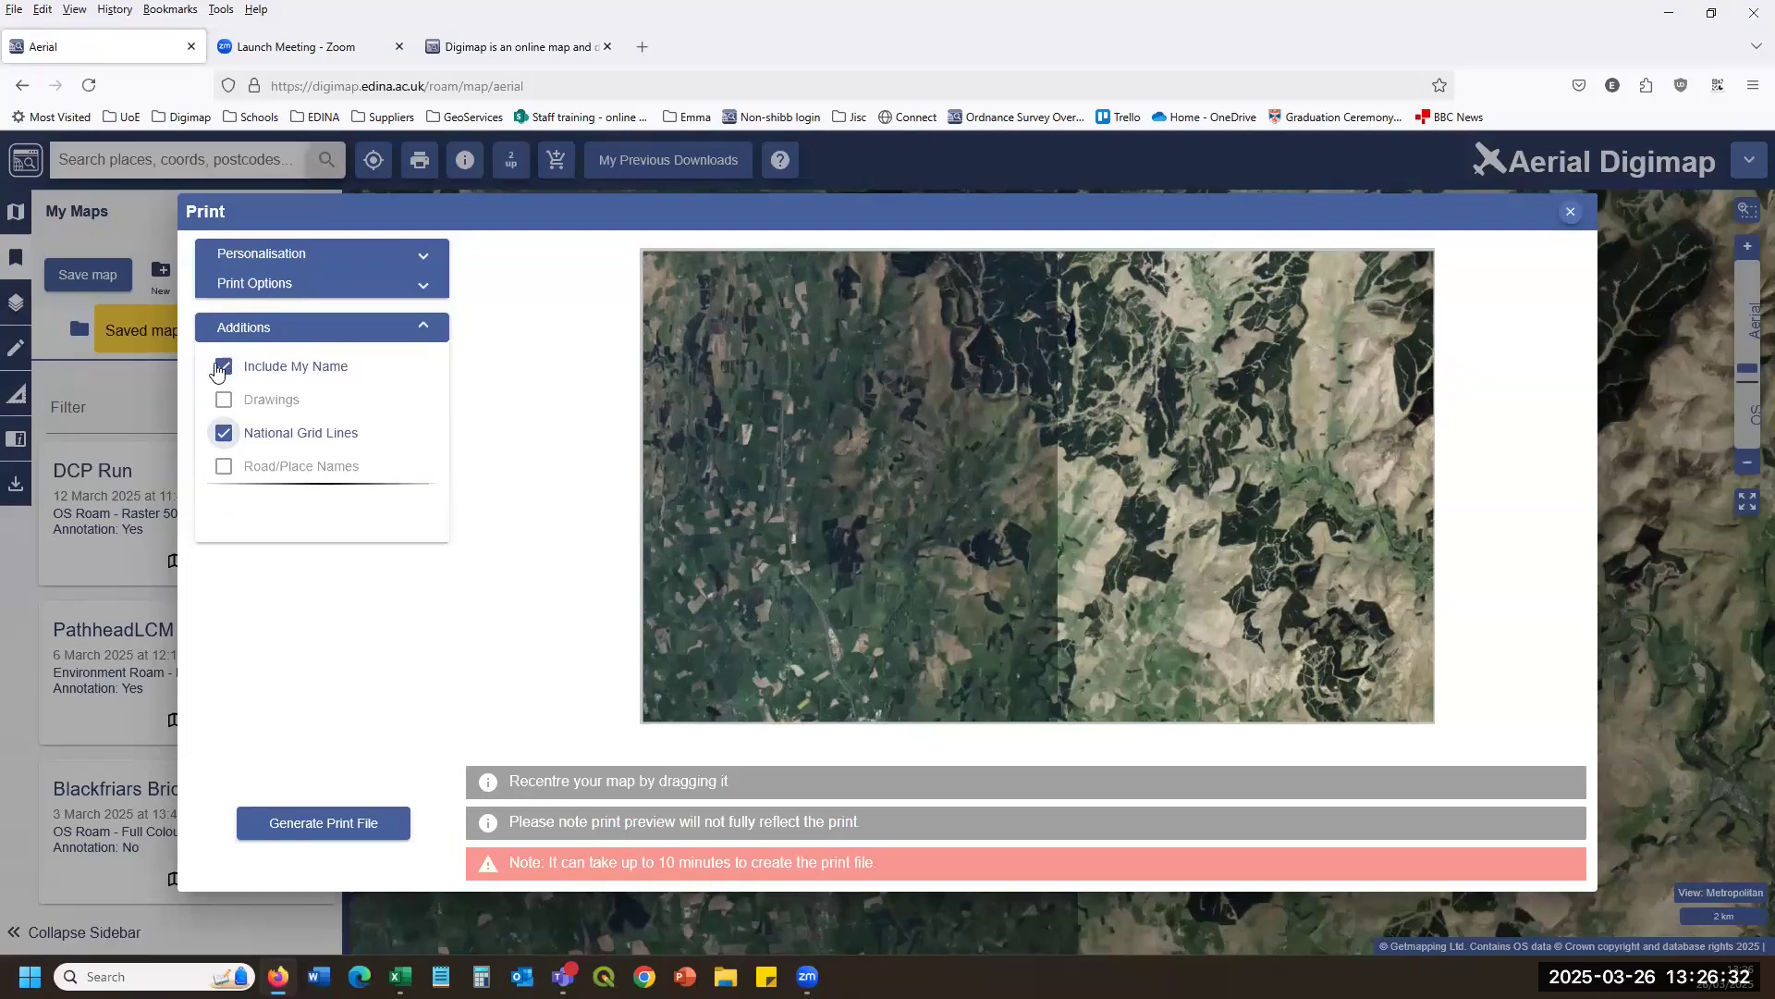
pyautogui.click(223, 432)
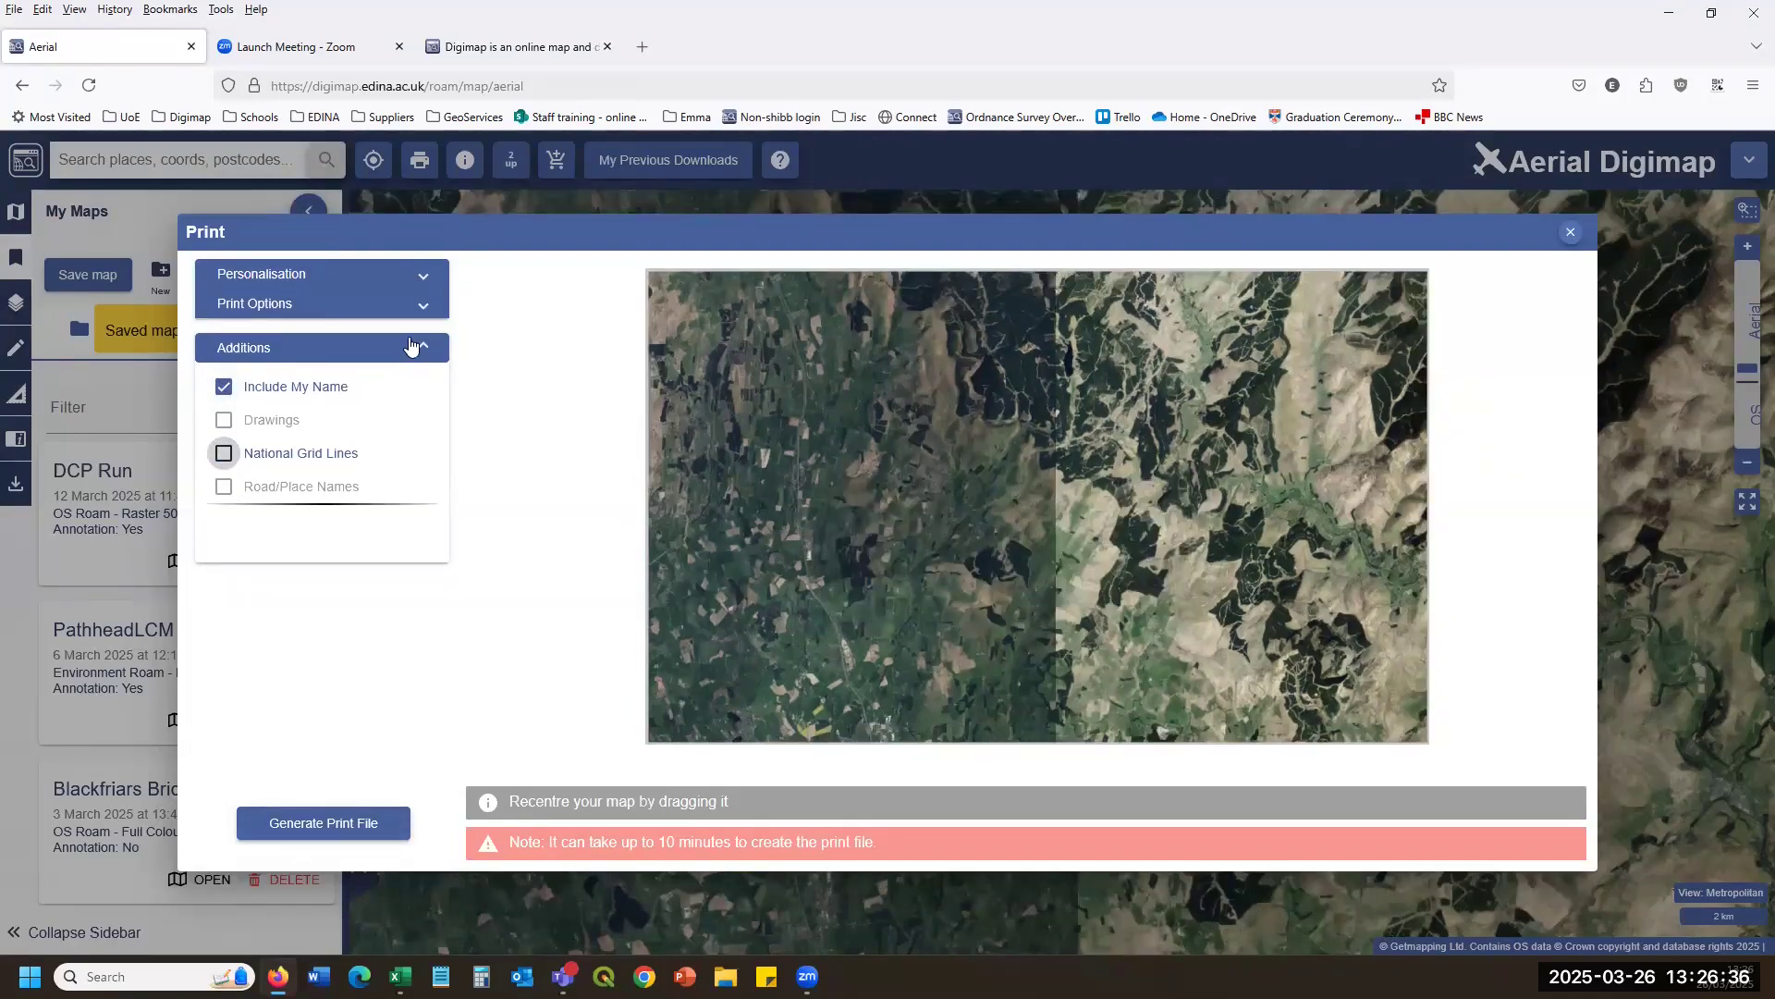
pyautogui.click(424, 303)
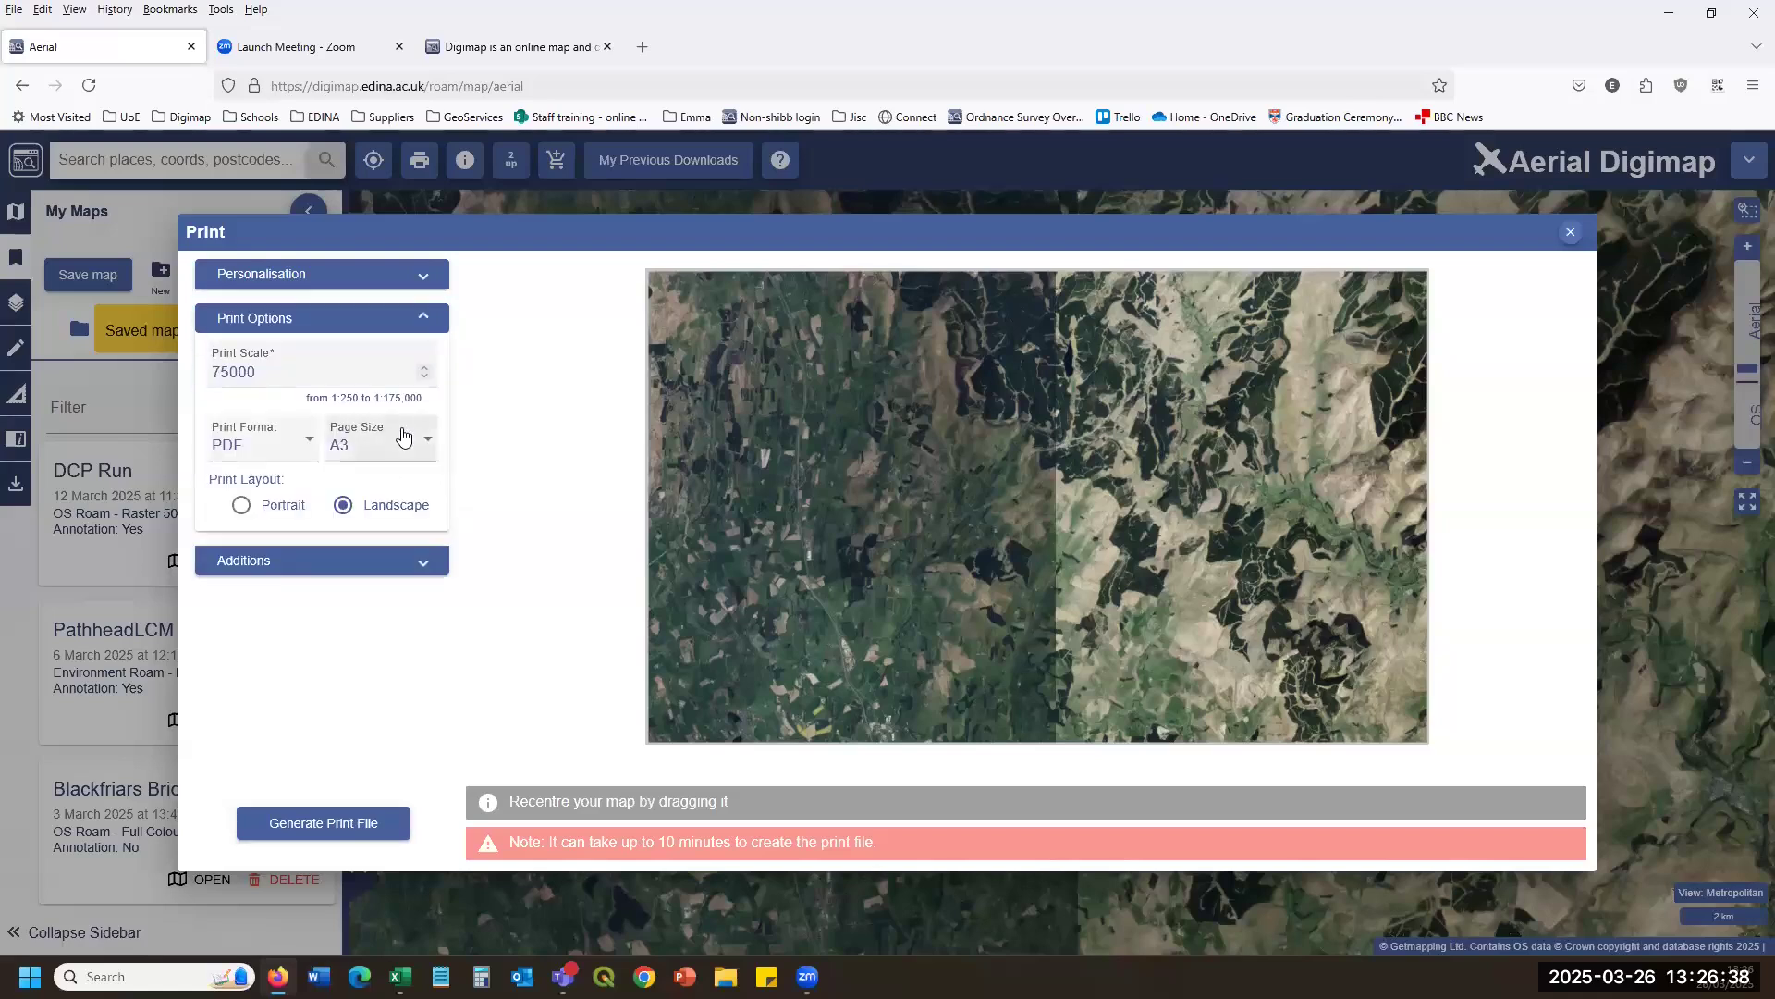
pyautogui.click(379, 445)
pyautogui.click(361, 491)
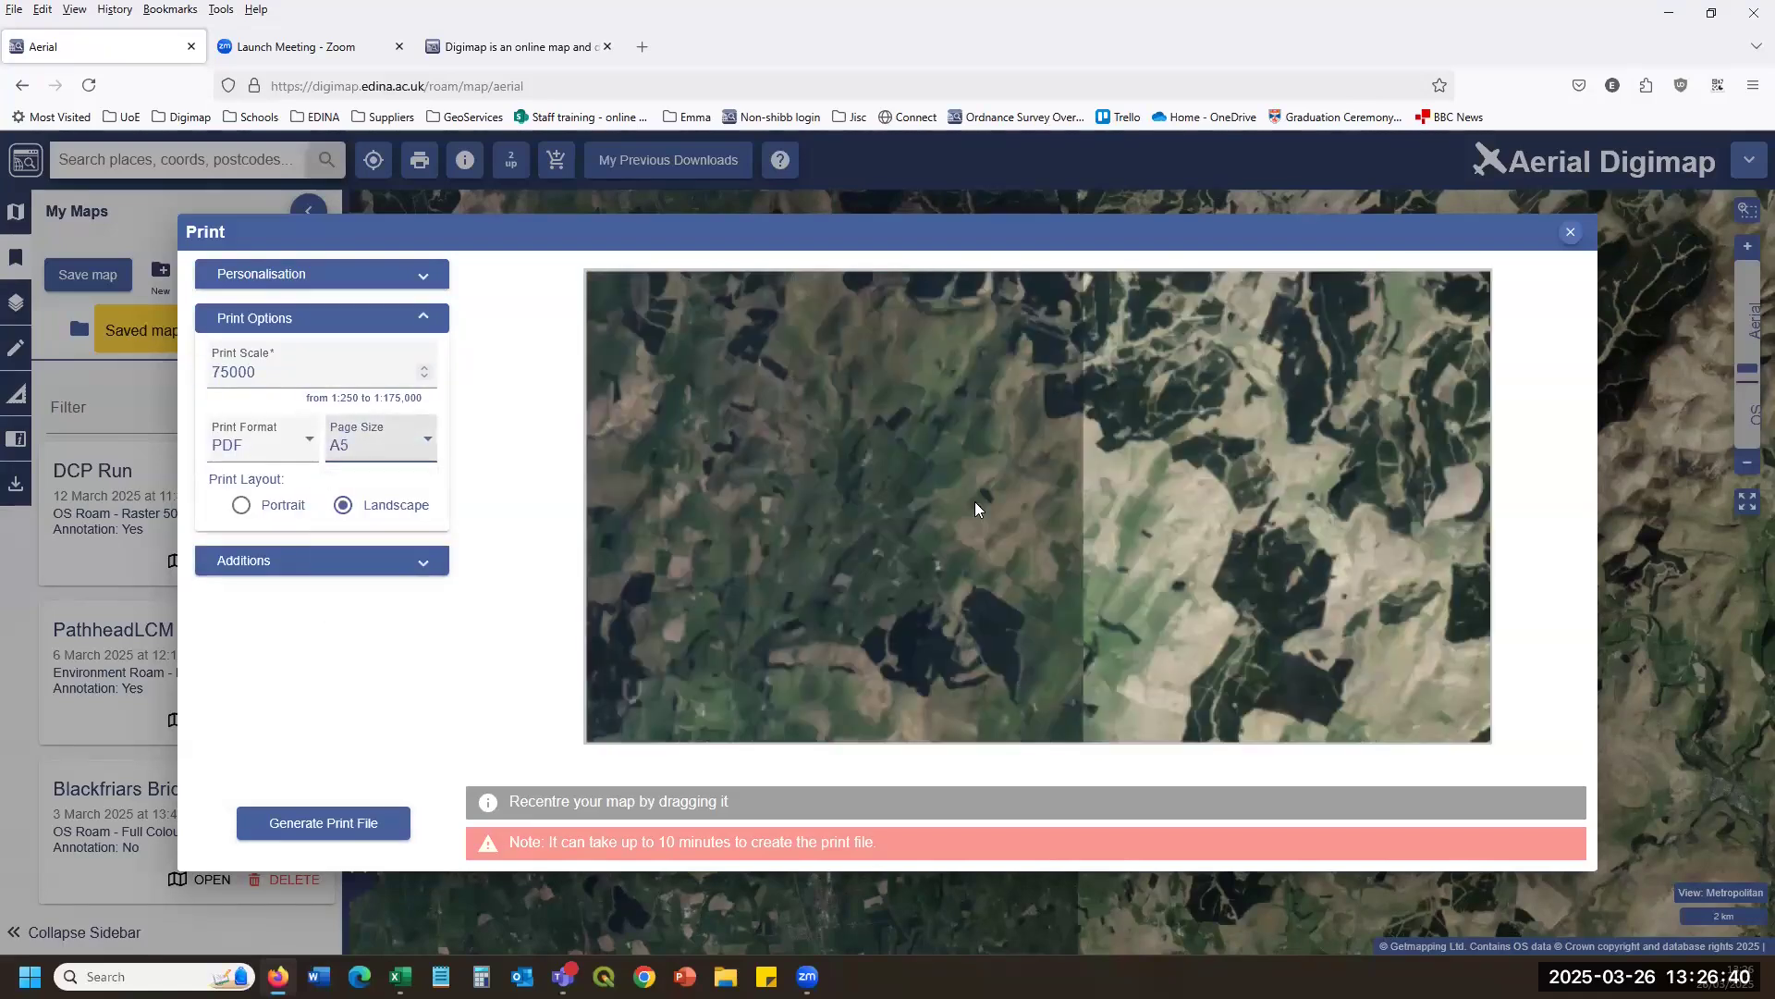
pyautogui.click(338, 823)
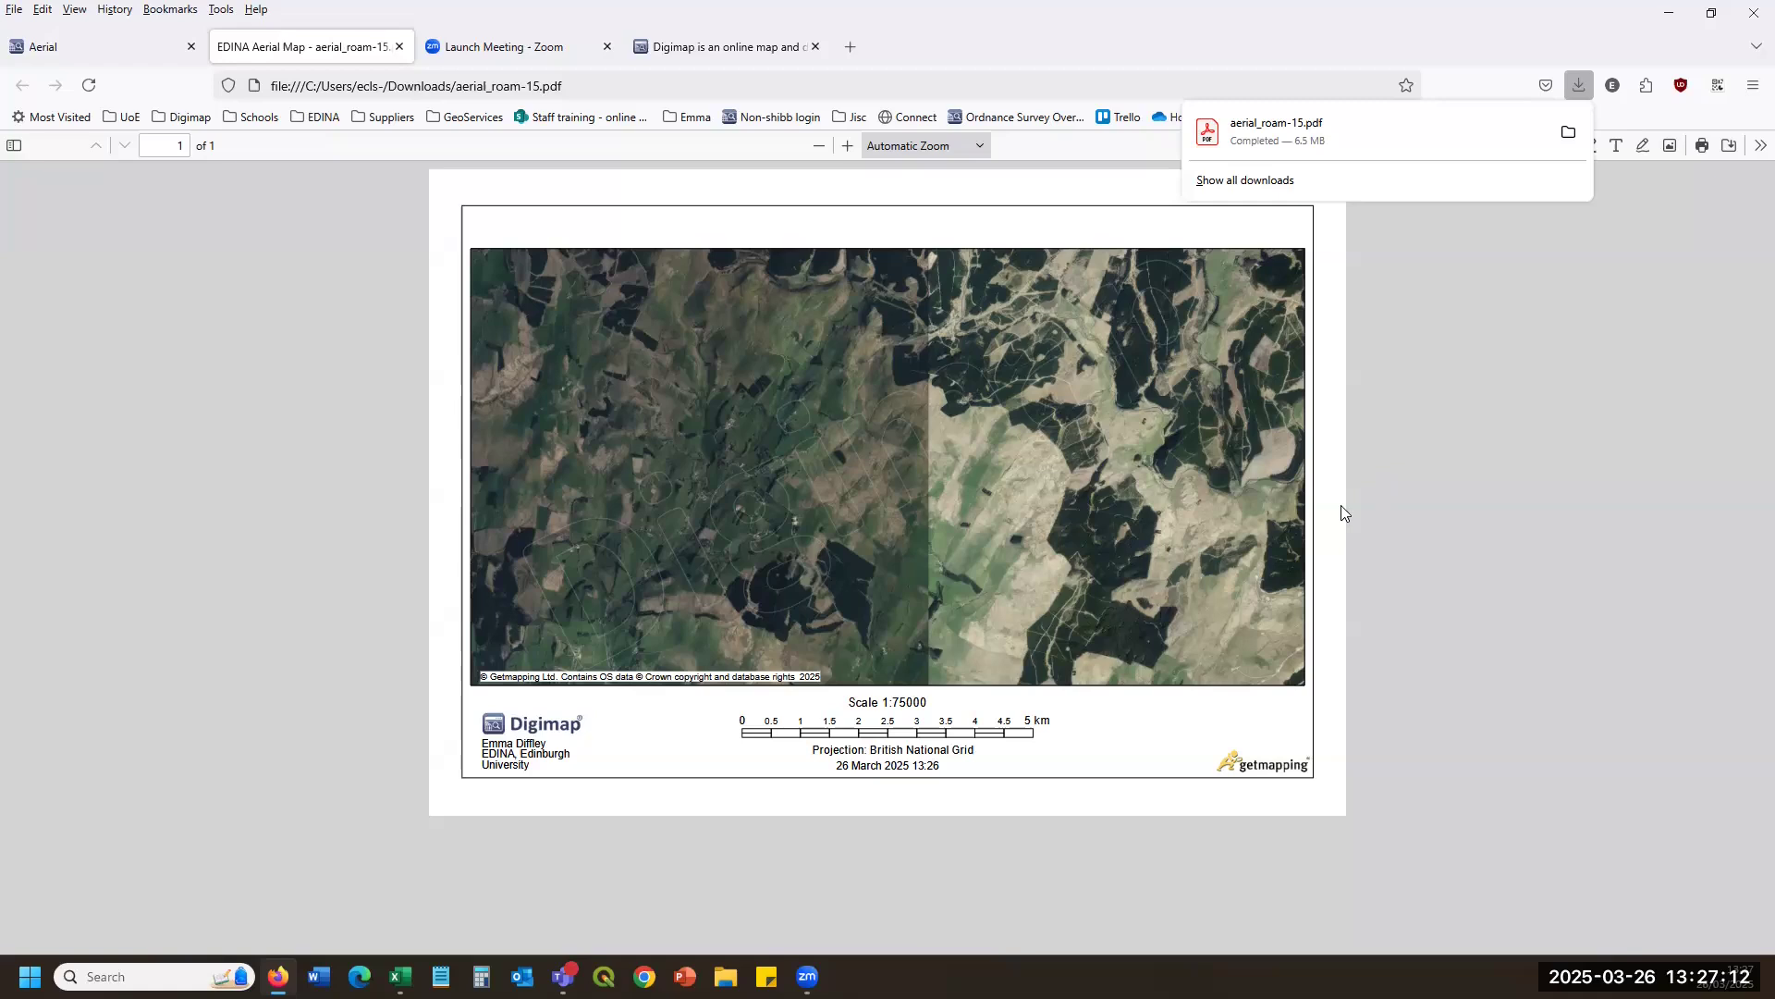
# Inspect the aerial_roam-15.pdf print with its 1:75000 scale bar, then close the tab.
pyautogui.moveTo(483, 681); pyautogui.dragTo(1126, 754)
pyautogui.click(623, 418)
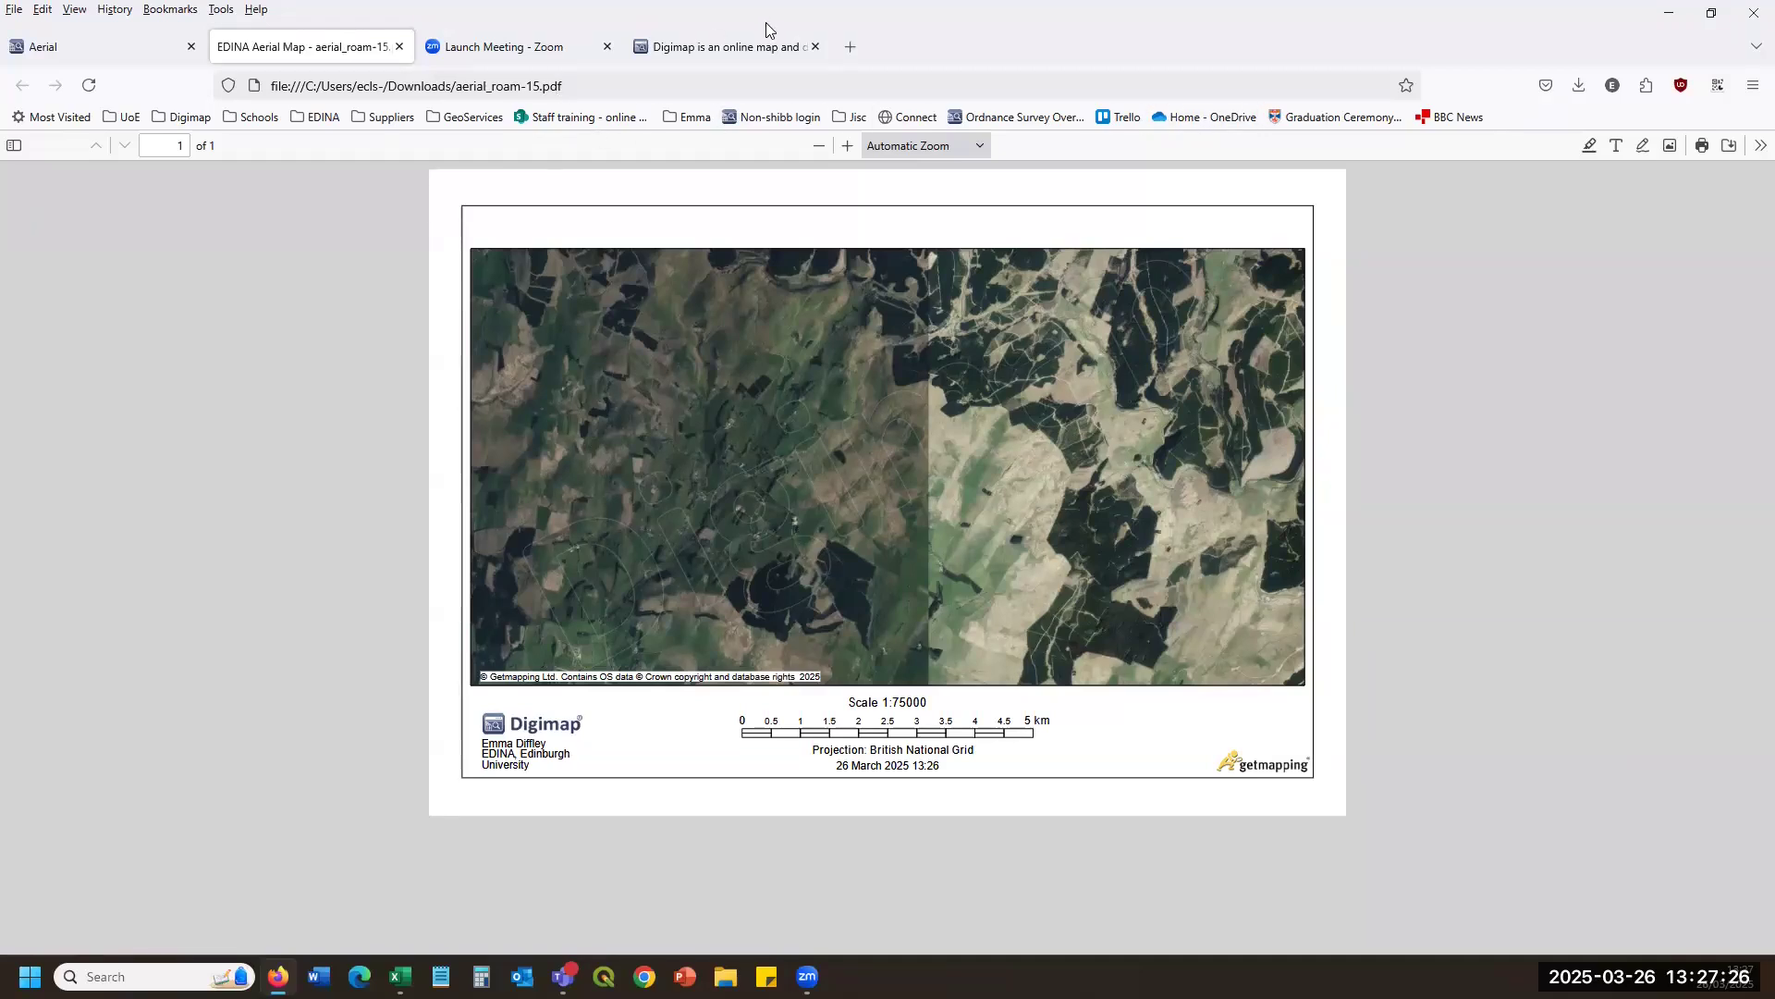
pyautogui.click(399, 46)
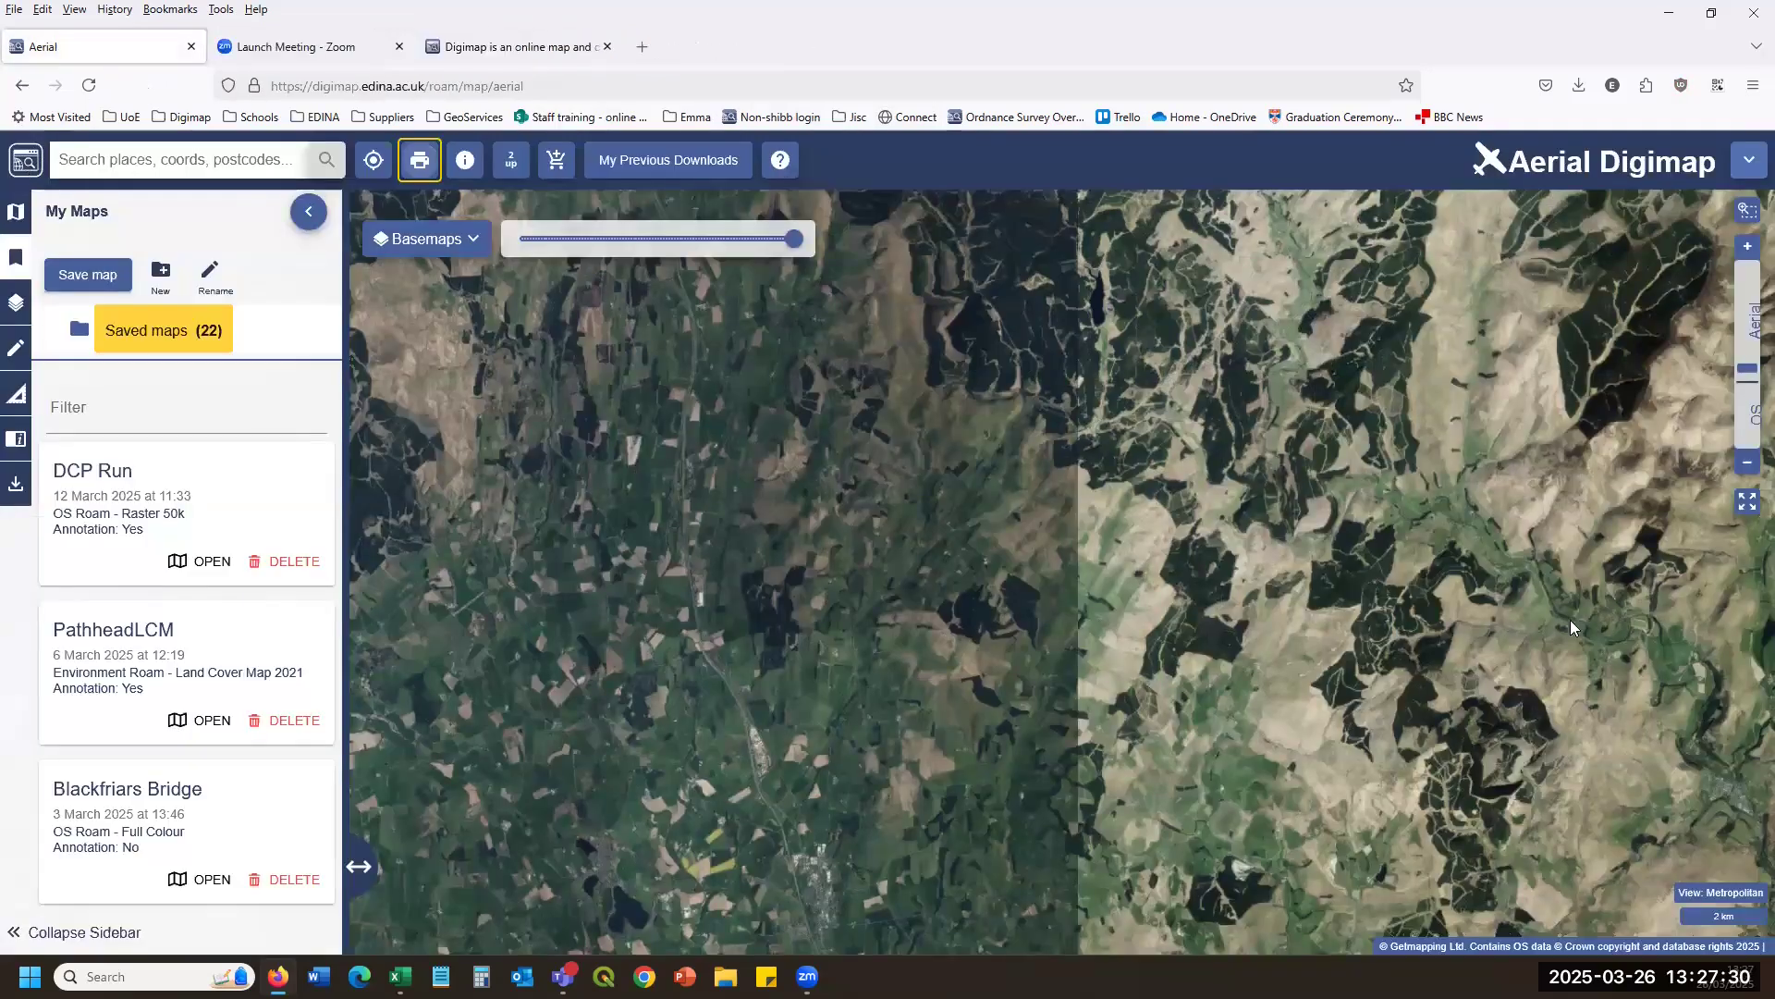
# Leave the aerial map and open the Digimap Help Centre.
pyautogui.hotkey('ctrl', 'w')
pyautogui.click(912, 582)
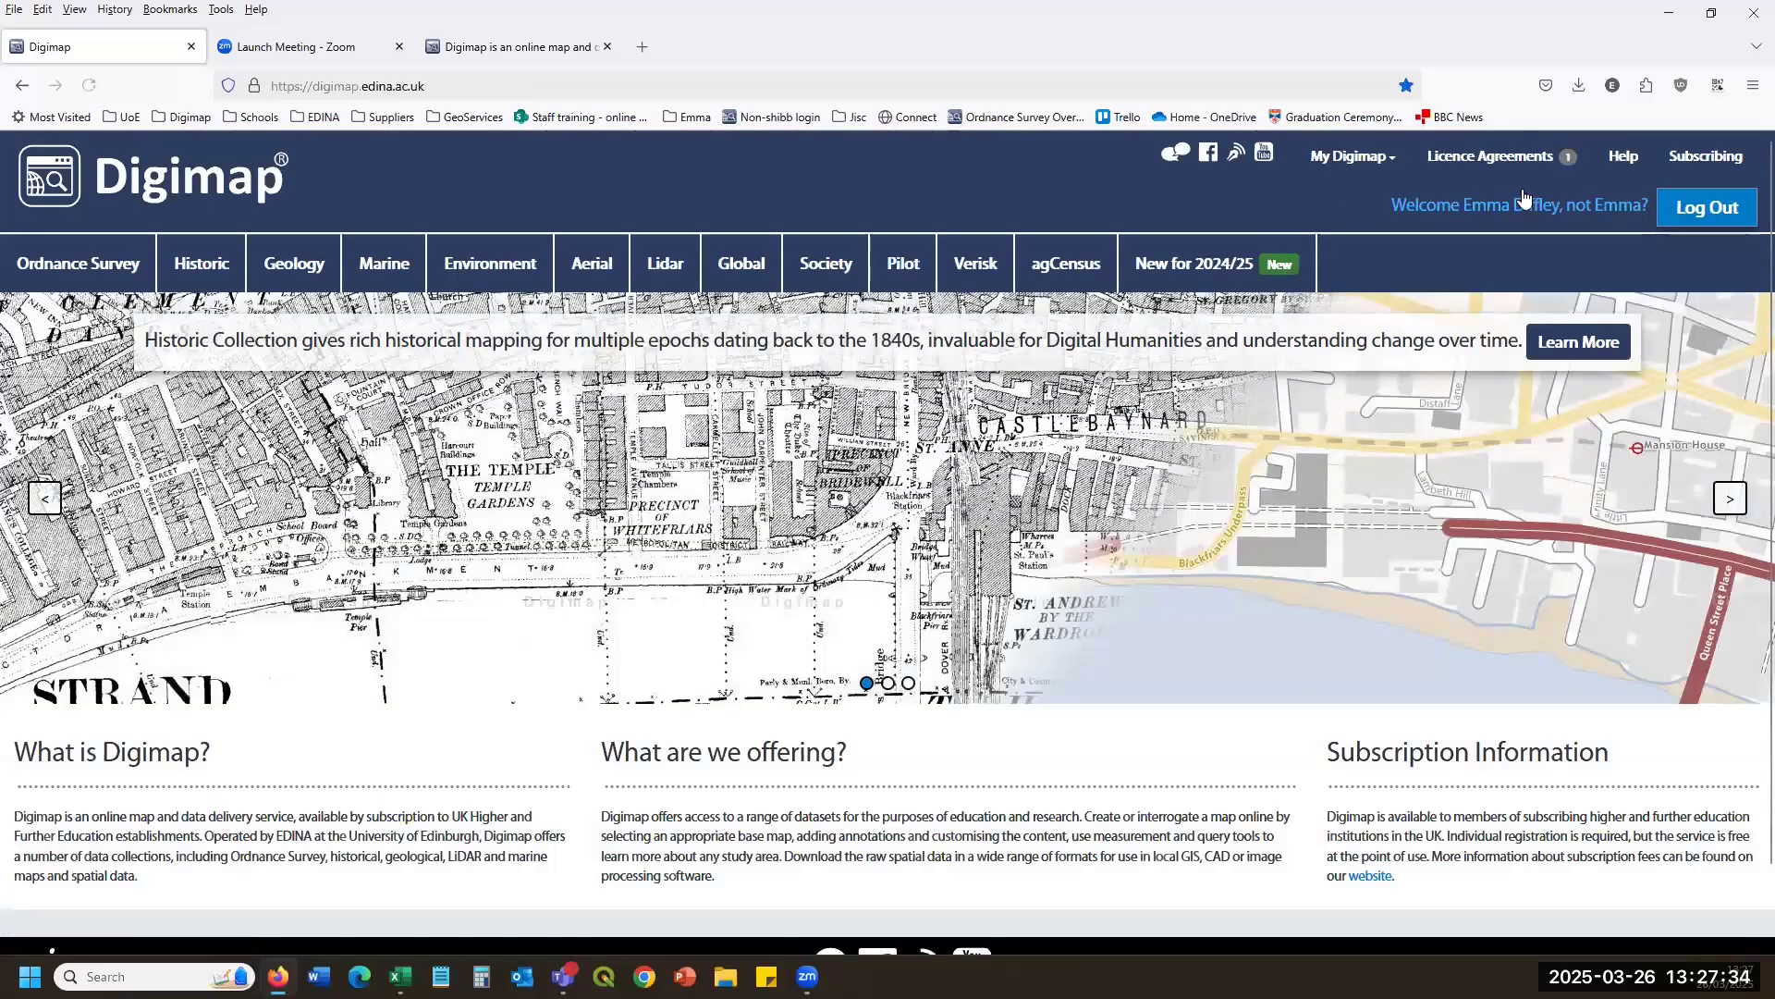
pyautogui.click(1624, 157)
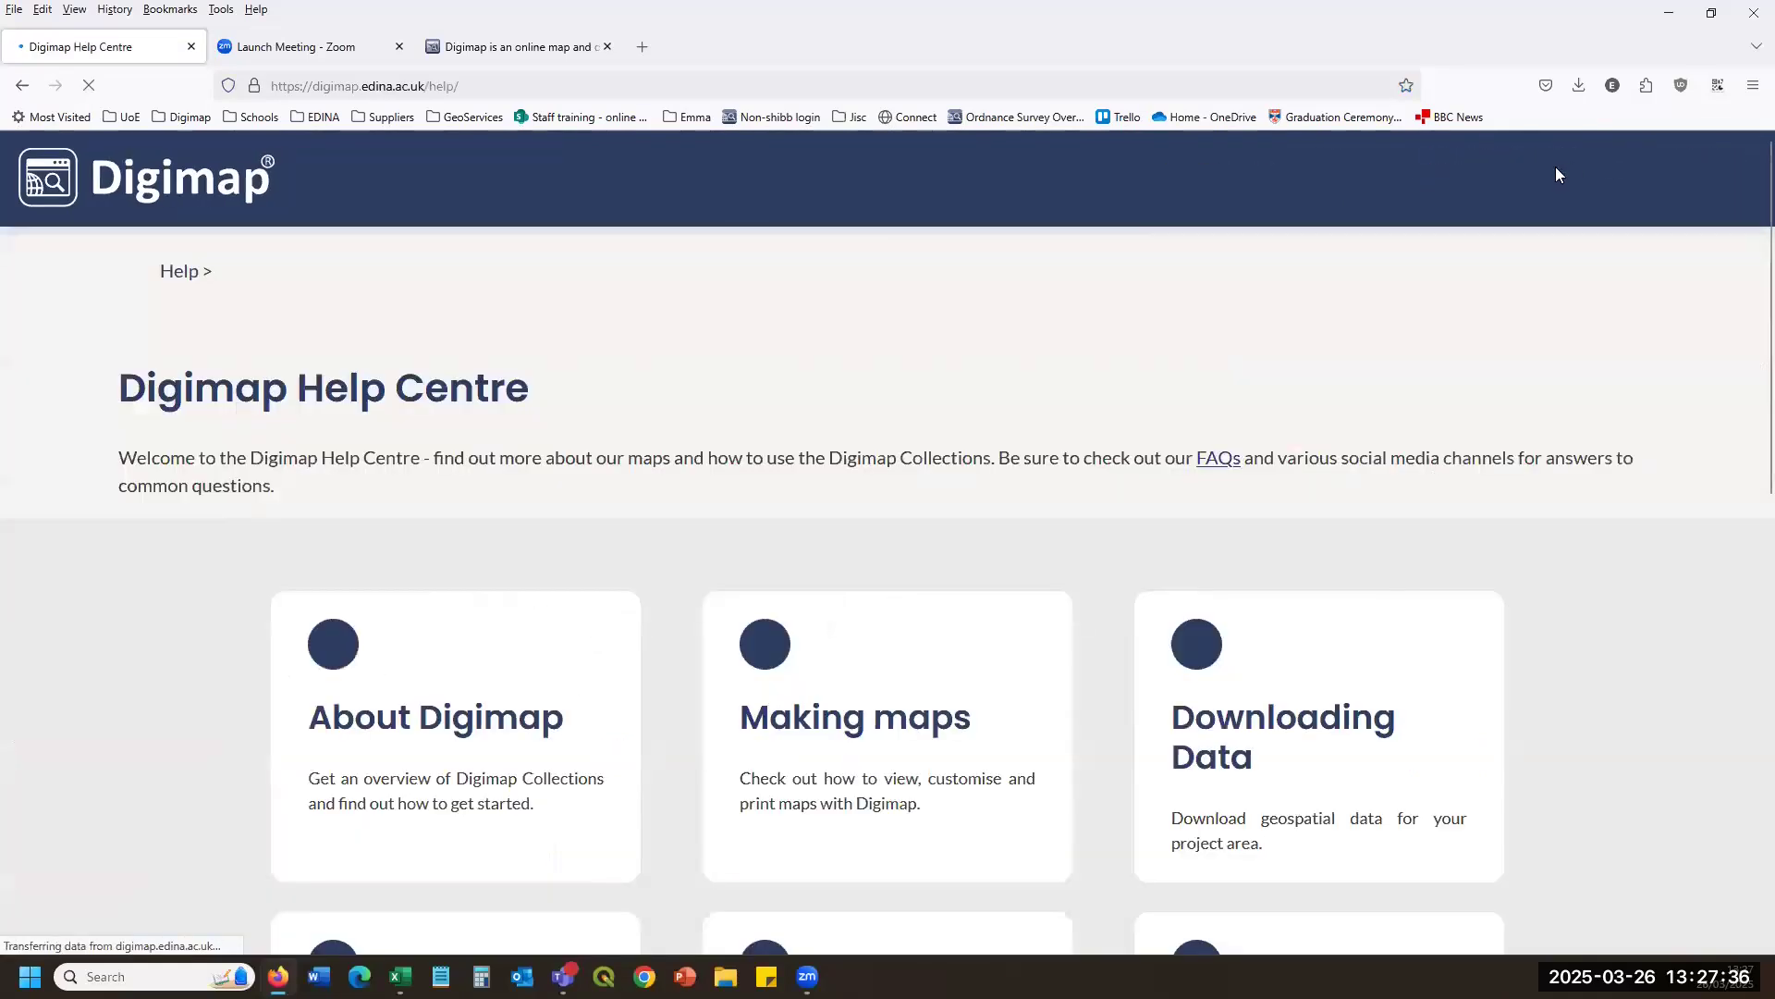
pyautogui.scroll(-3, 427, 370)
pyautogui.scroll(-2, 426, 382)
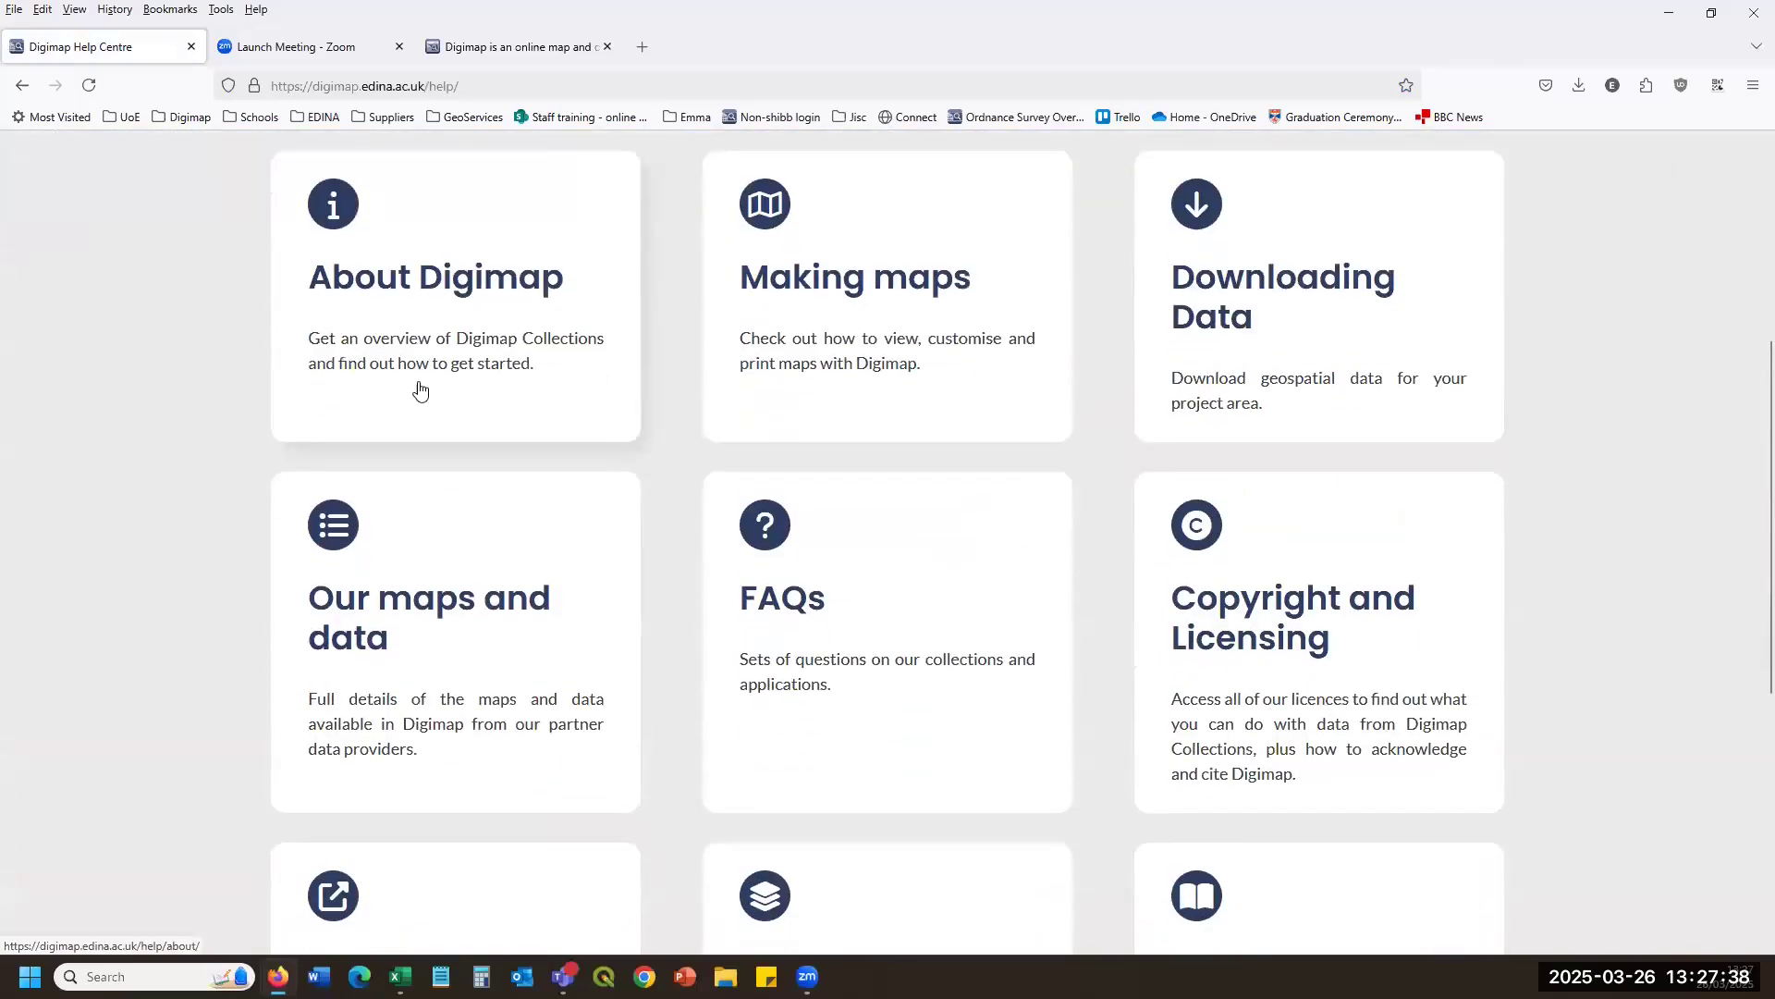
# View the About Digimap and Our maps and data help pages, returning to the Help Centre each time.
pyautogui.click(440, 304)
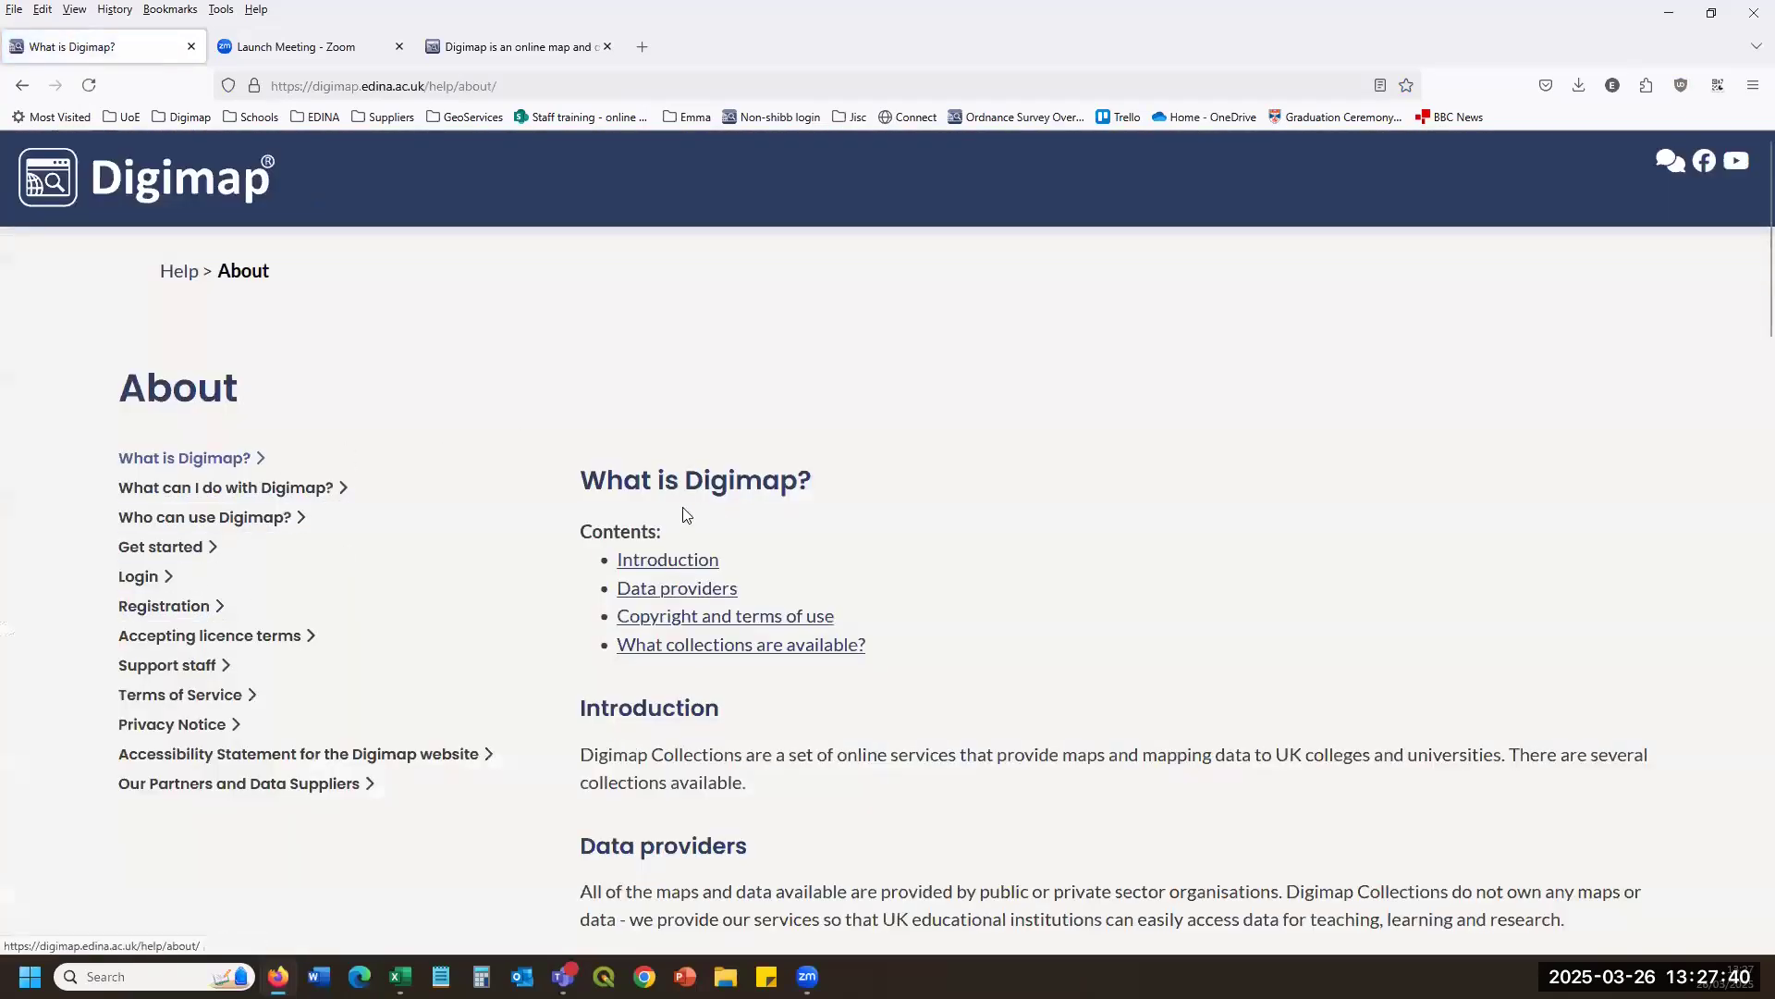
pyautogui.click(180, 271)
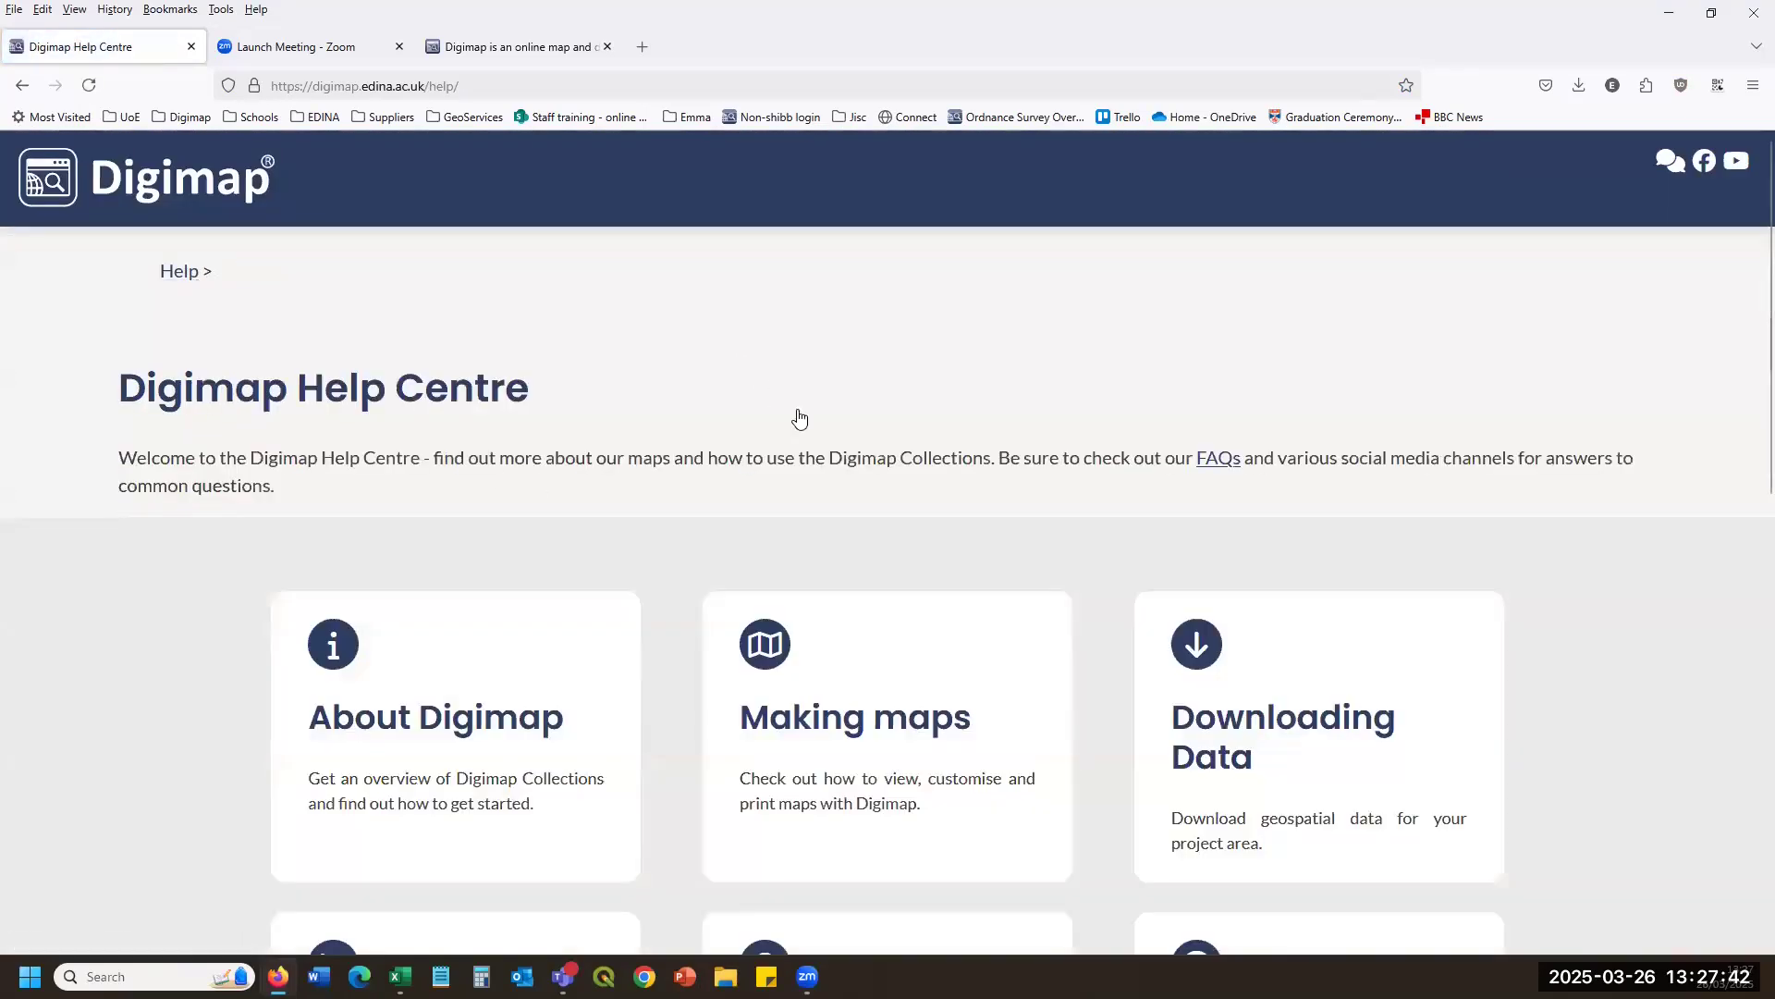
pyautogui.scroll(-4, 837, 307)
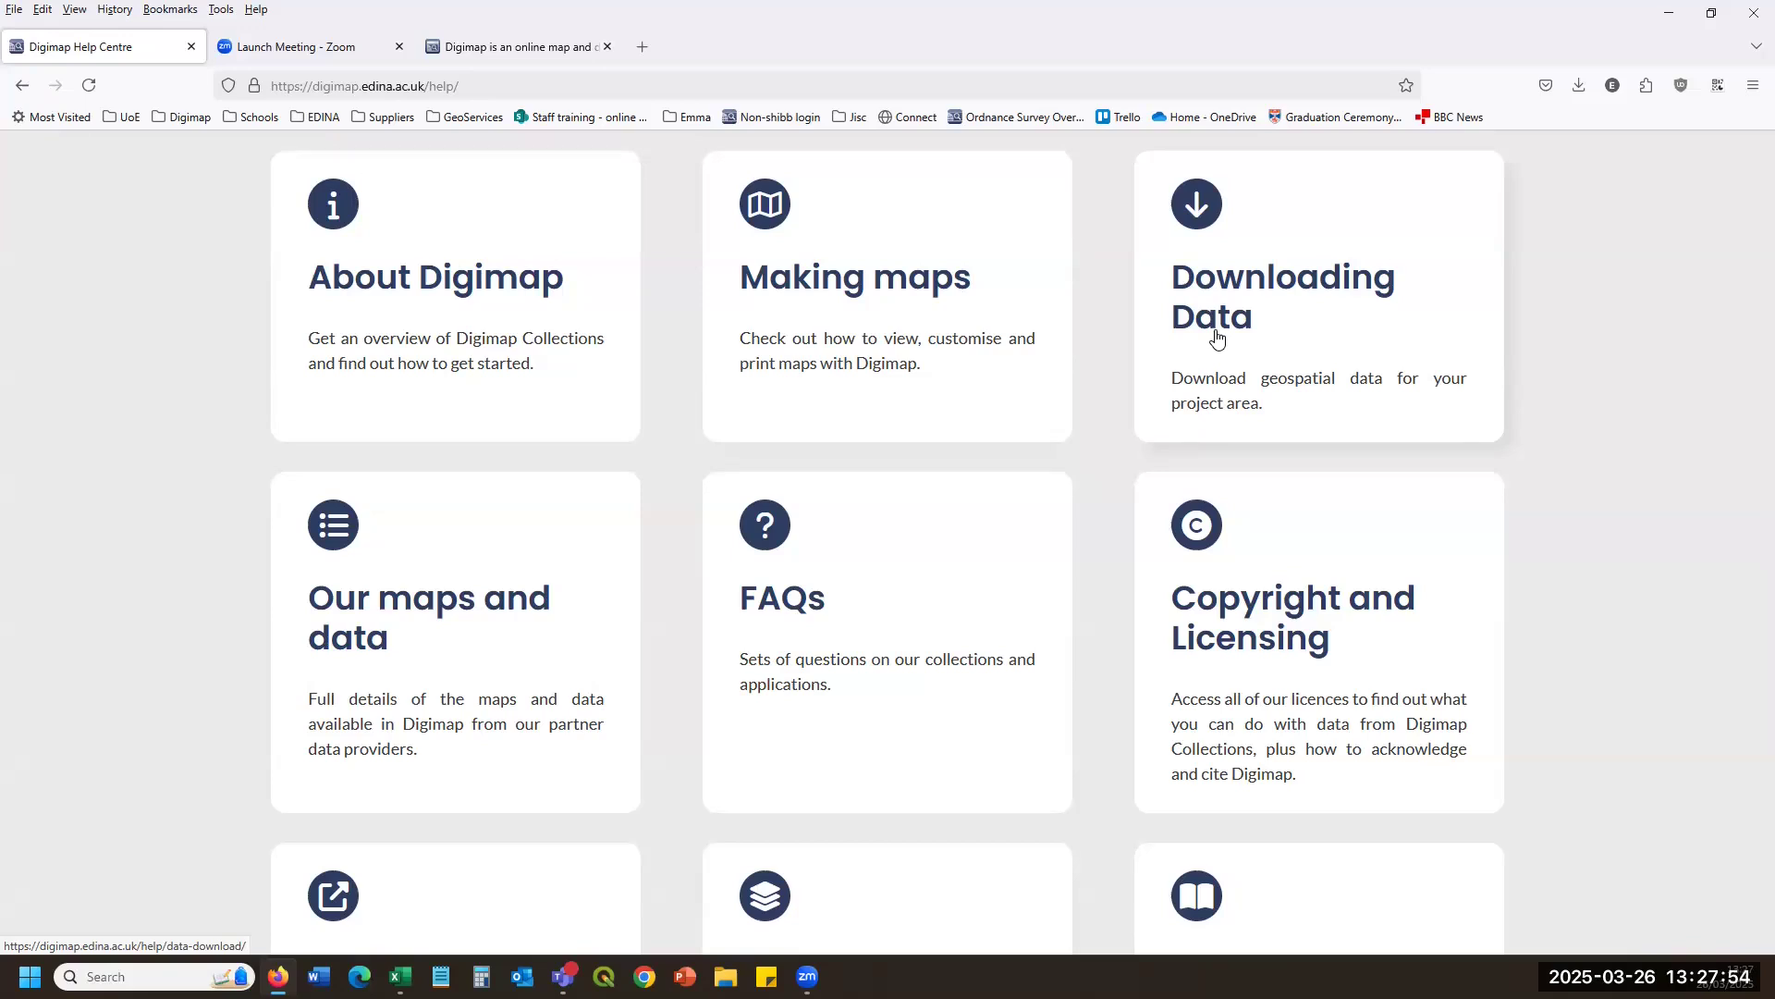
pyautogui.click(636, 619)
pyautogui.scroll(-5, 988, 692)
pyautogui.scroll(-2, 988, 692)
pyautogui.scroll(8, 864, 622)
pyautogui.click(173, 275)
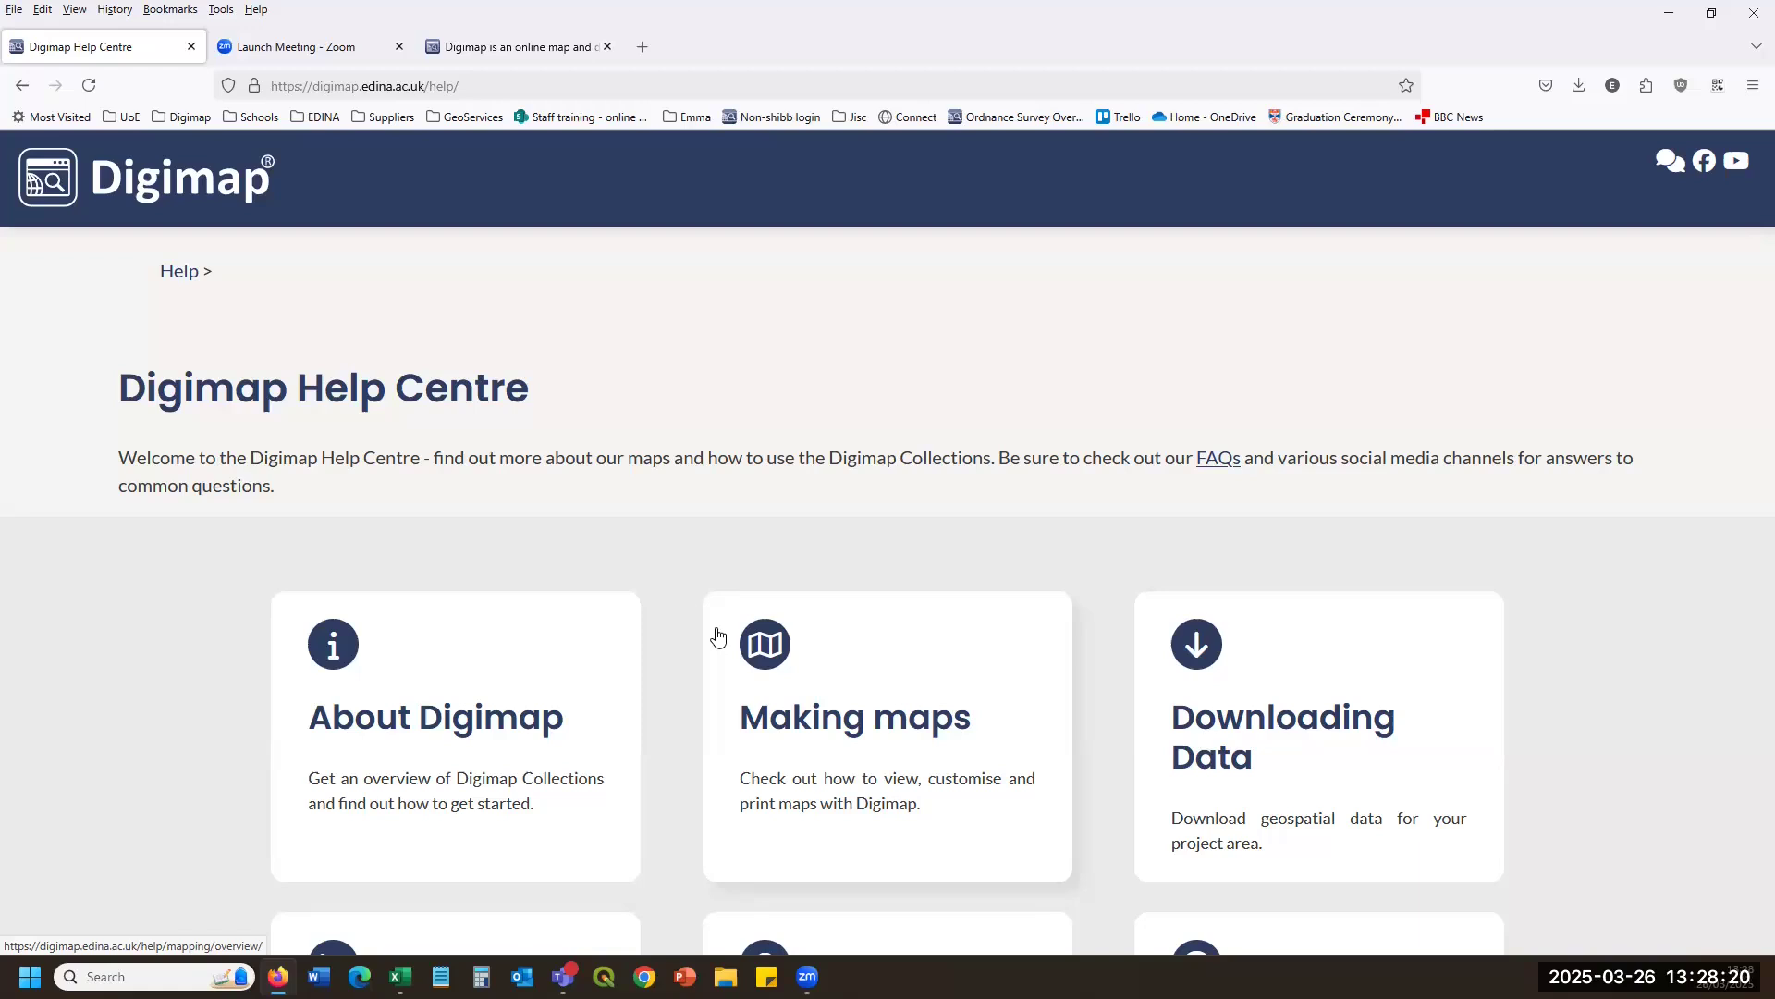
pyautogui.scroll(-2, 1122, 569)
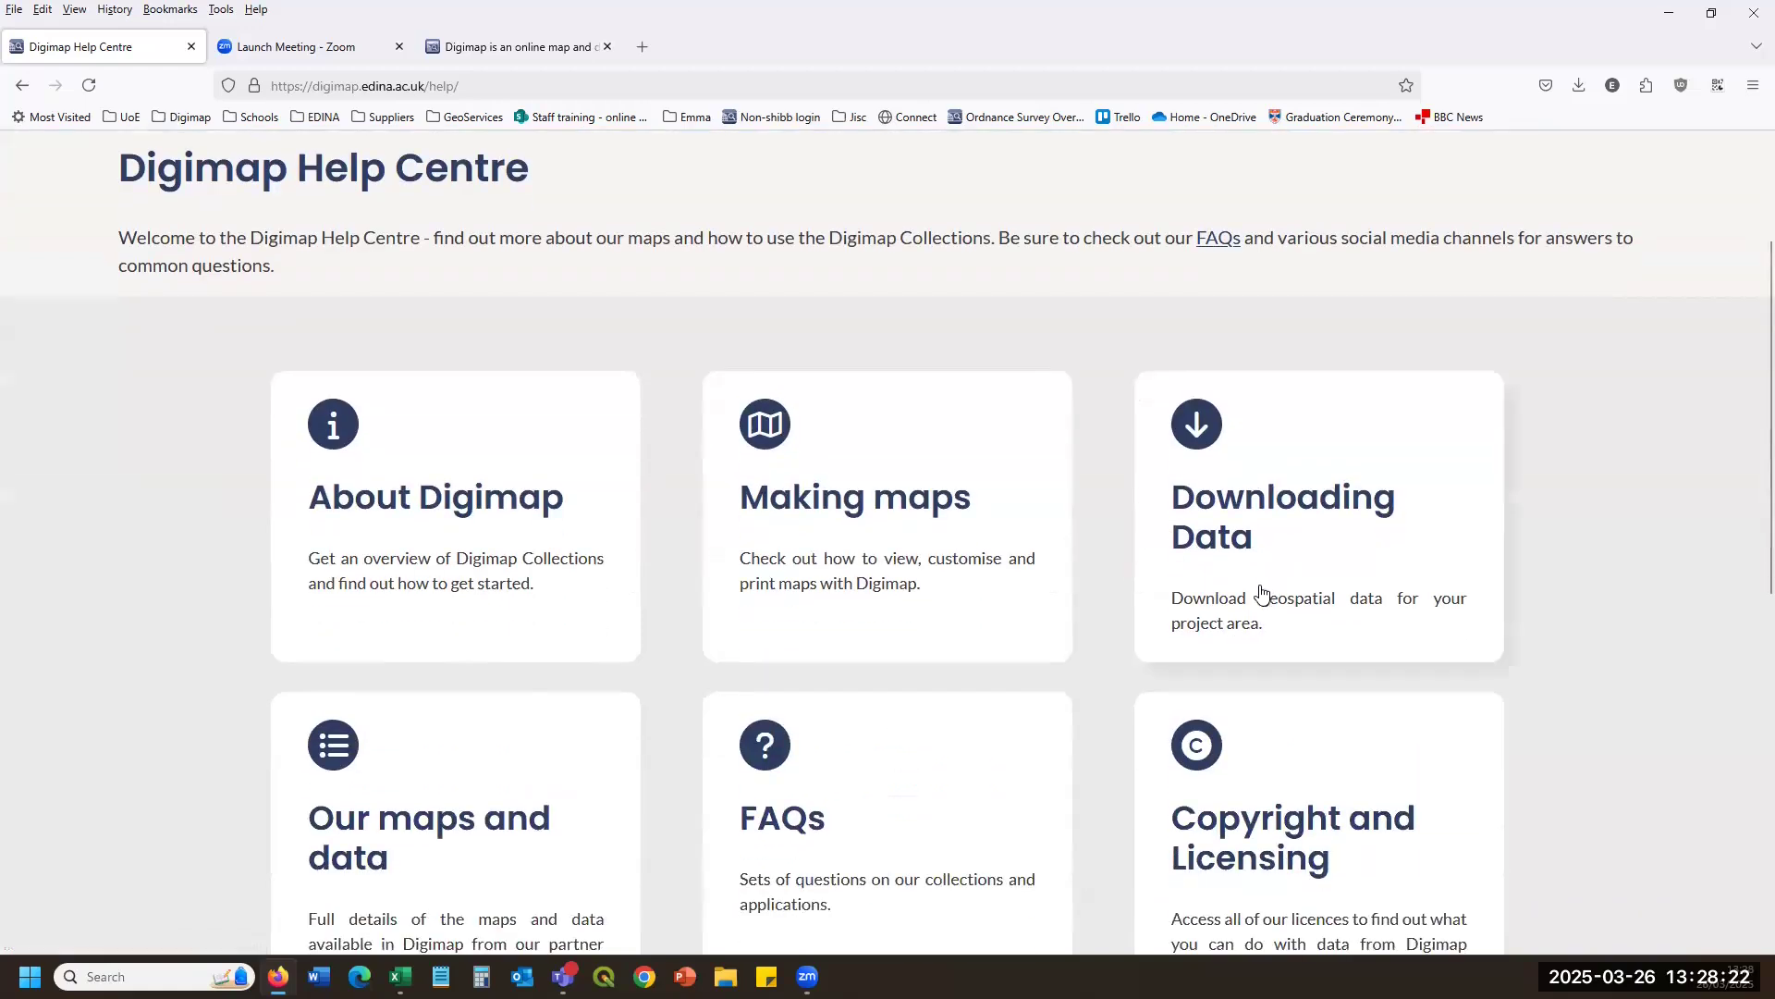
pyautogui.scroll(-4, 1262, 591)
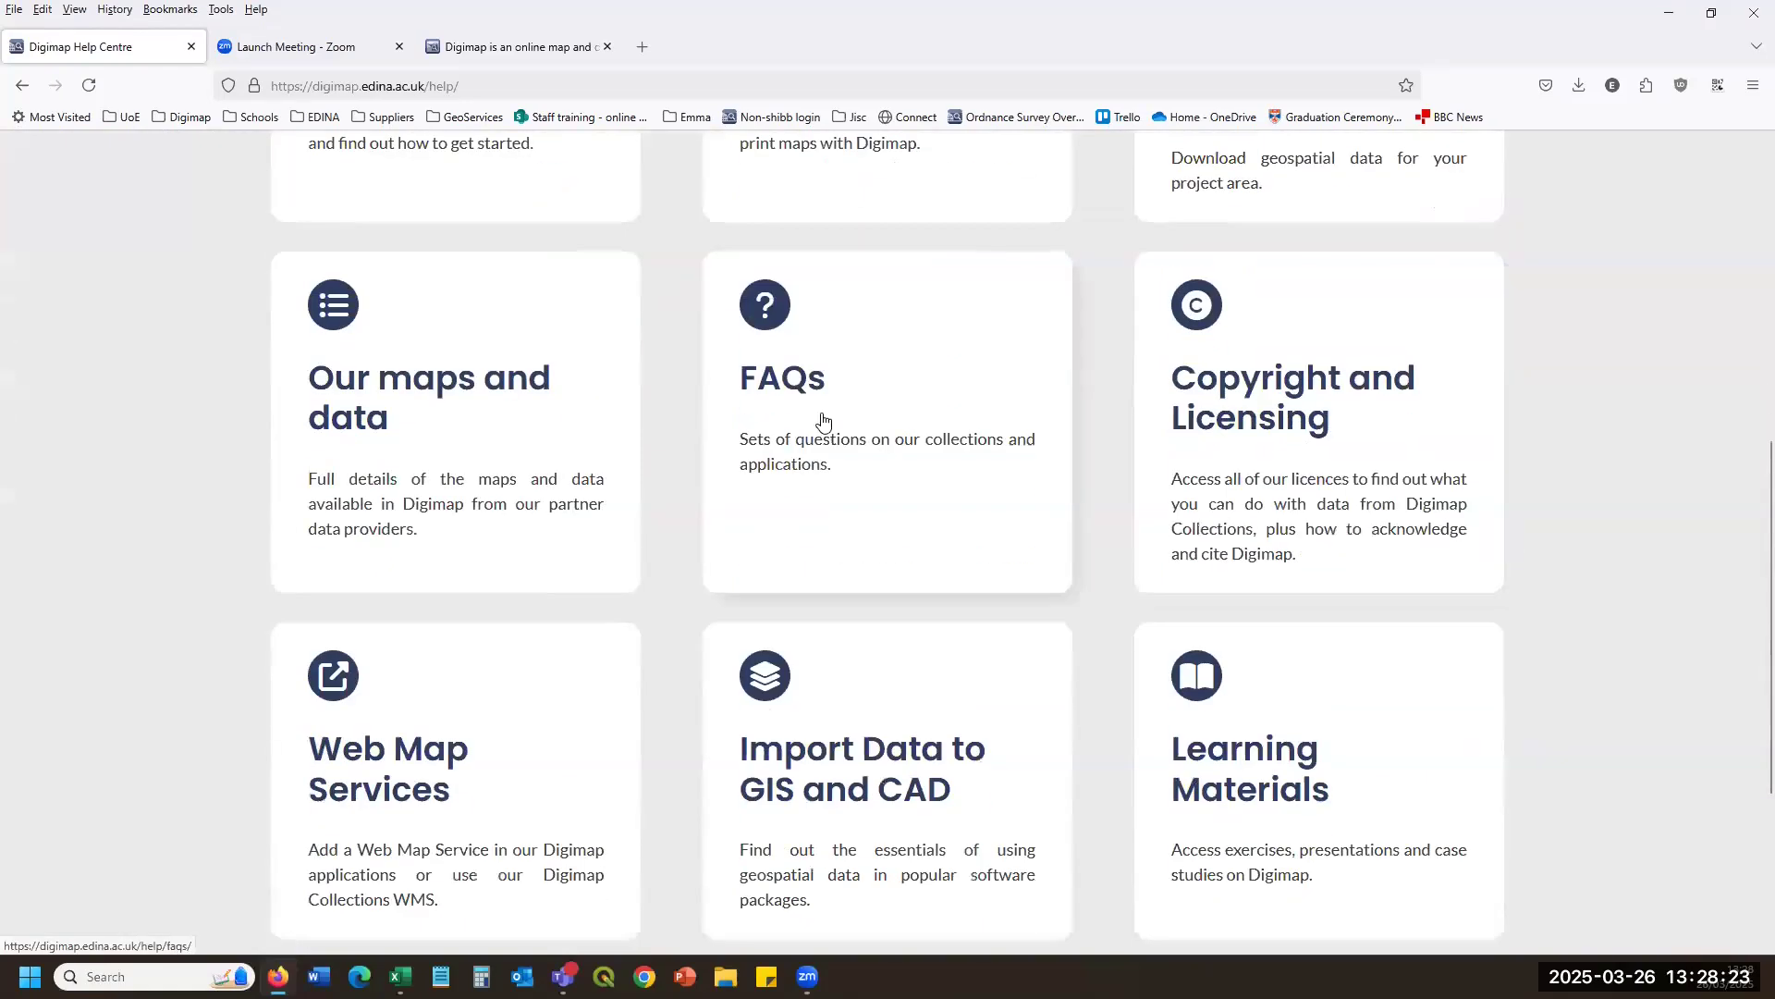
# Open Copyright and Licensing, then read Citing Digimap Collections and the Acknowledgement Statements.
pyautogui.click(1346, 461)
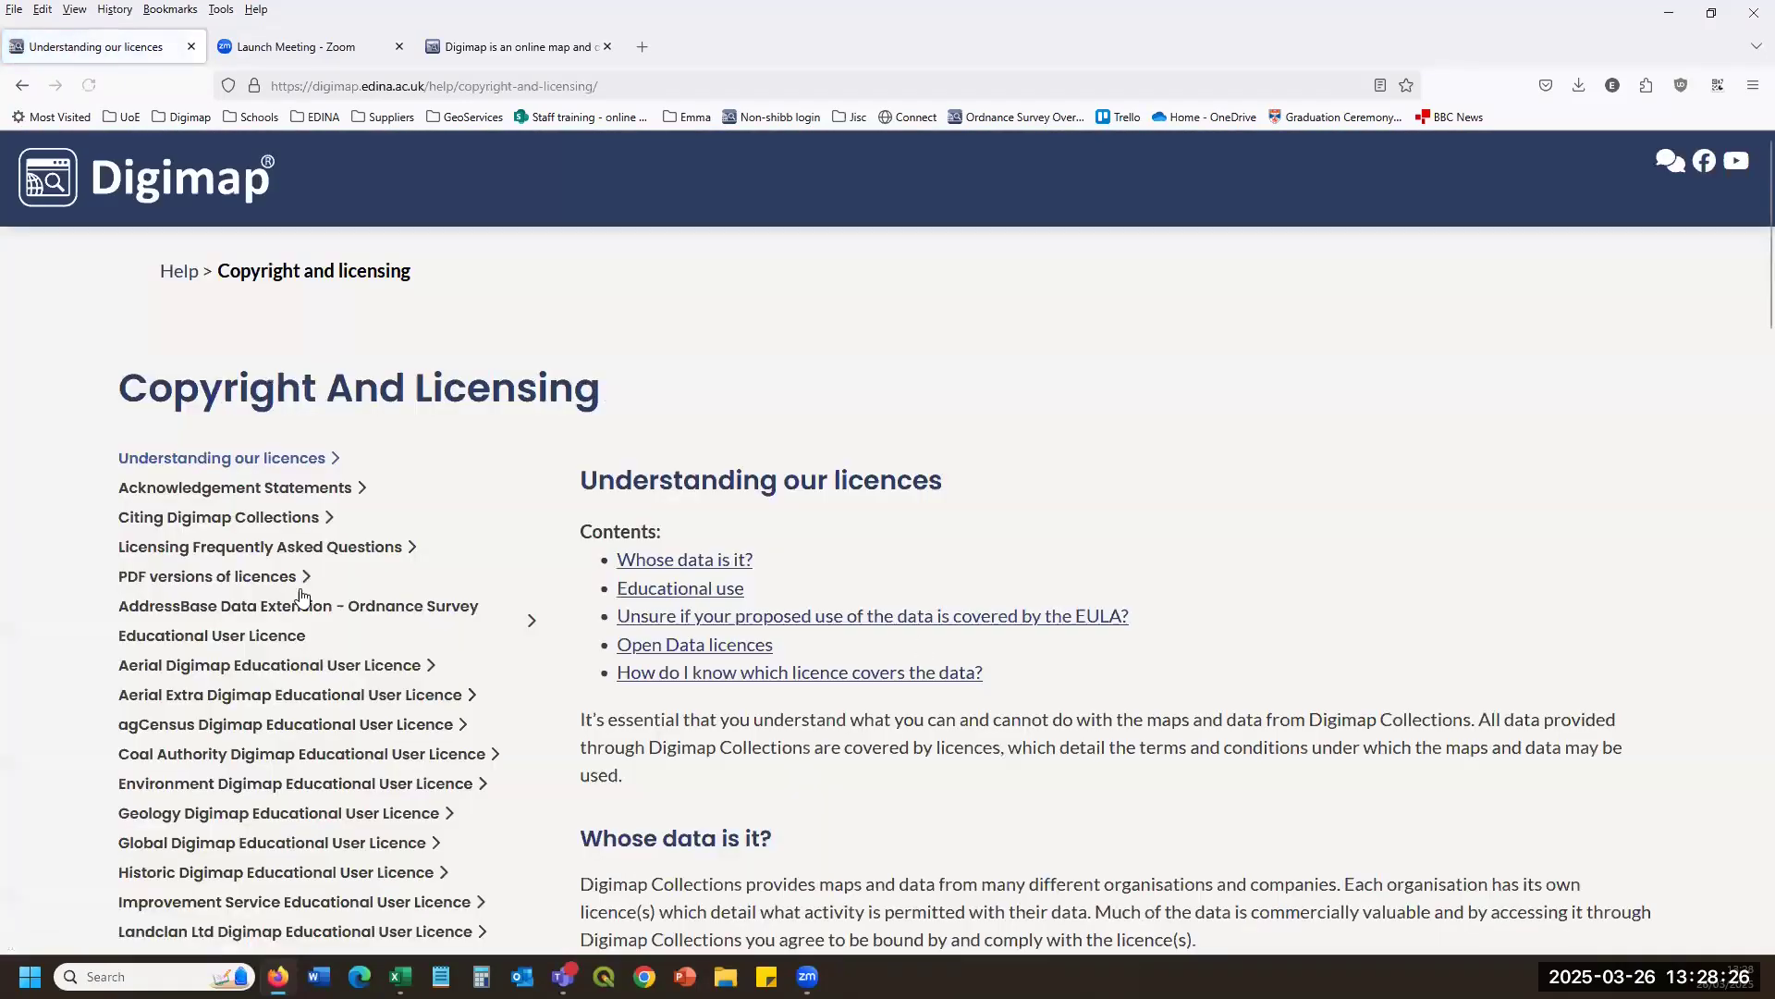
pyautogui.scroll(-4, 265, 578)
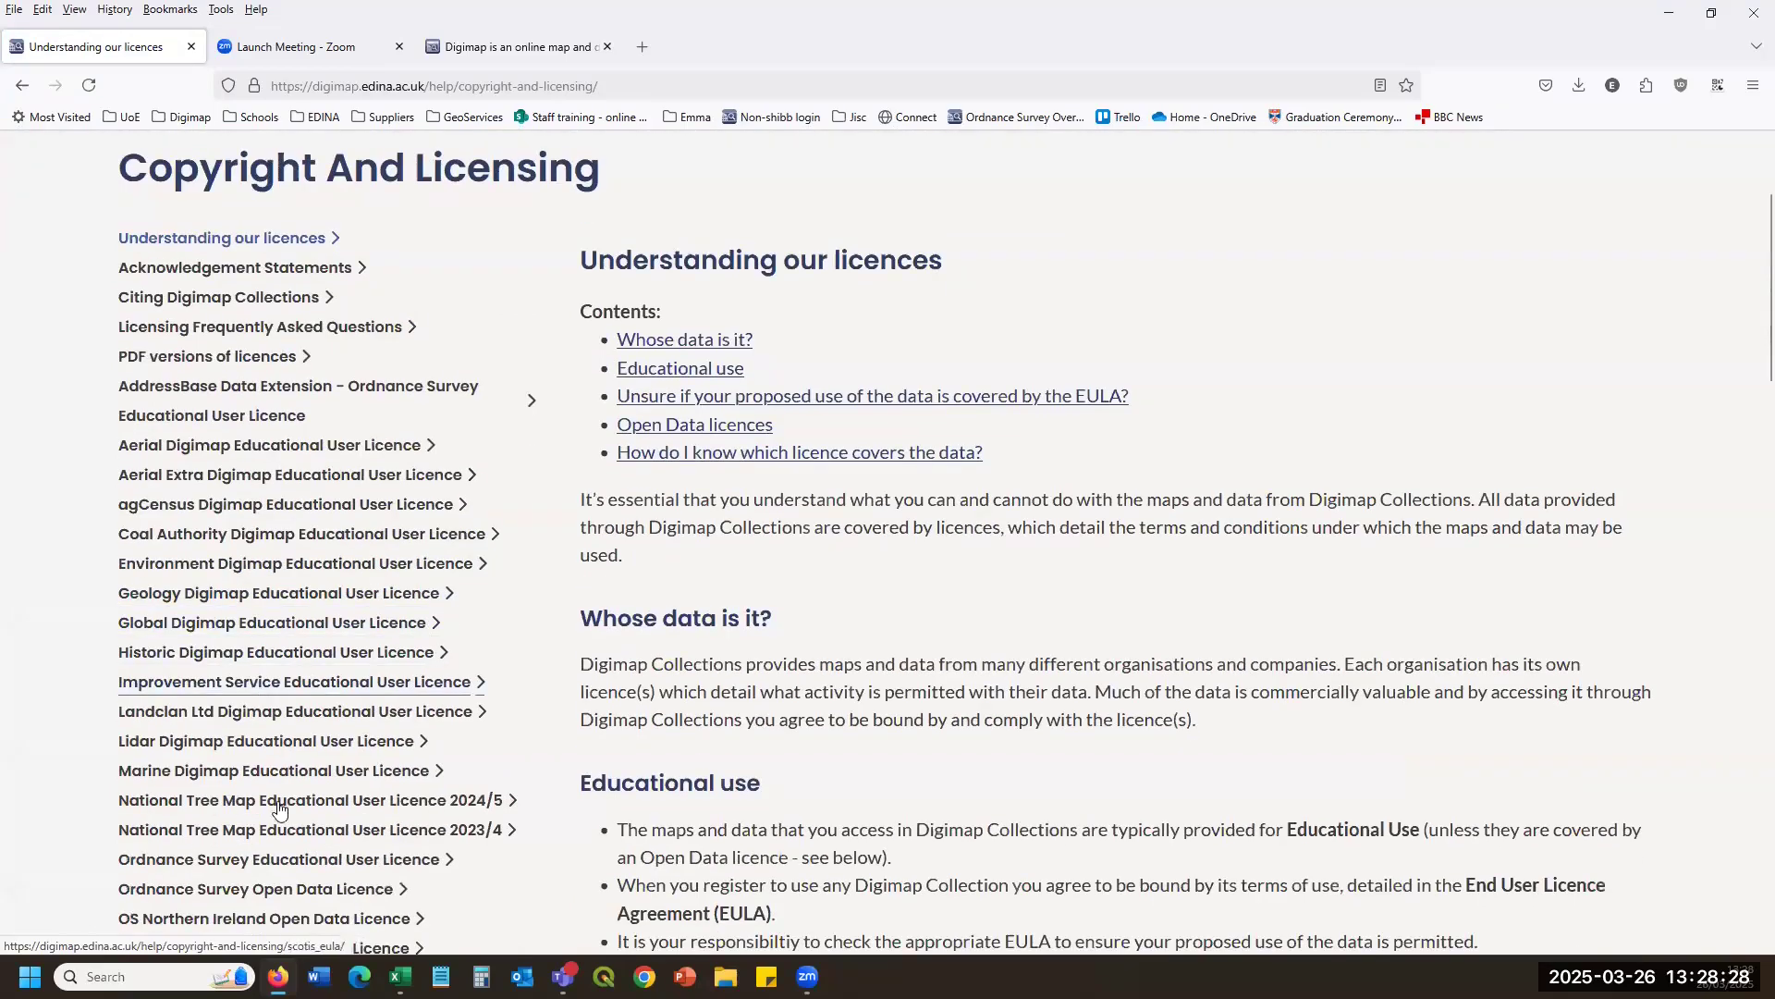
pyautogui.scroll(2, 305, 518)
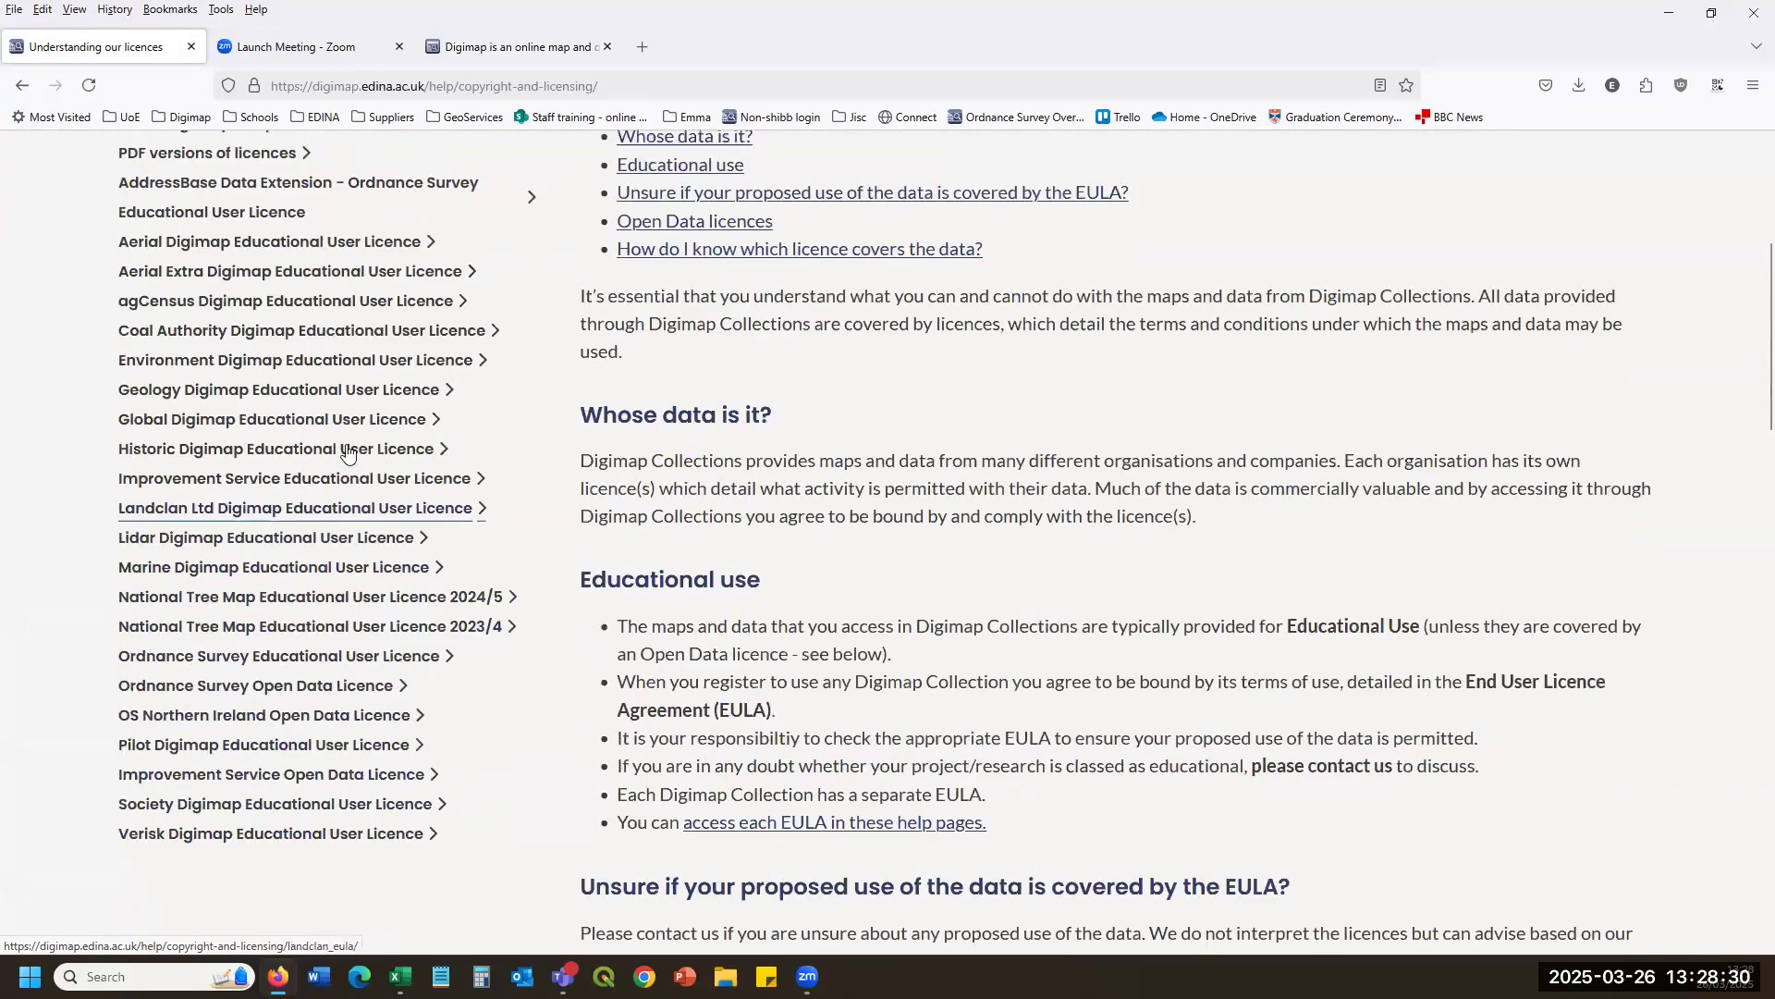
pyautogui.click(216, 304)
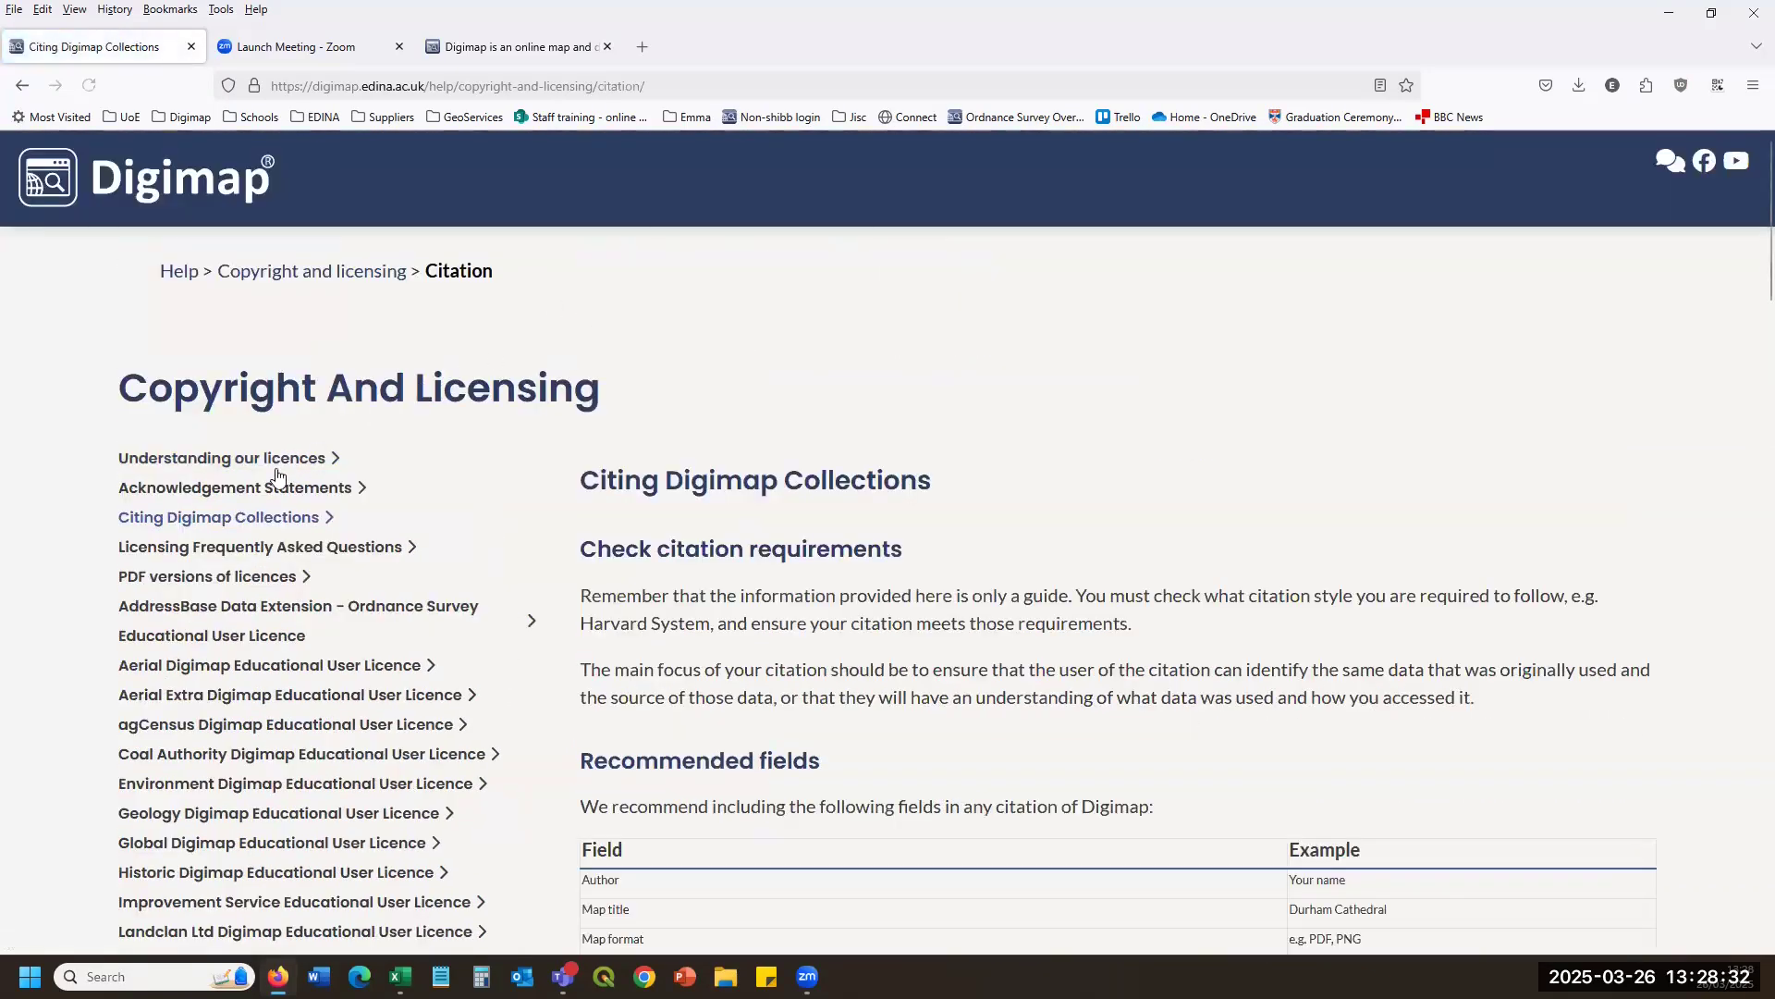
pyautogui.click(252, 490)
pyautogui.scroll(-4, 1170, 597)
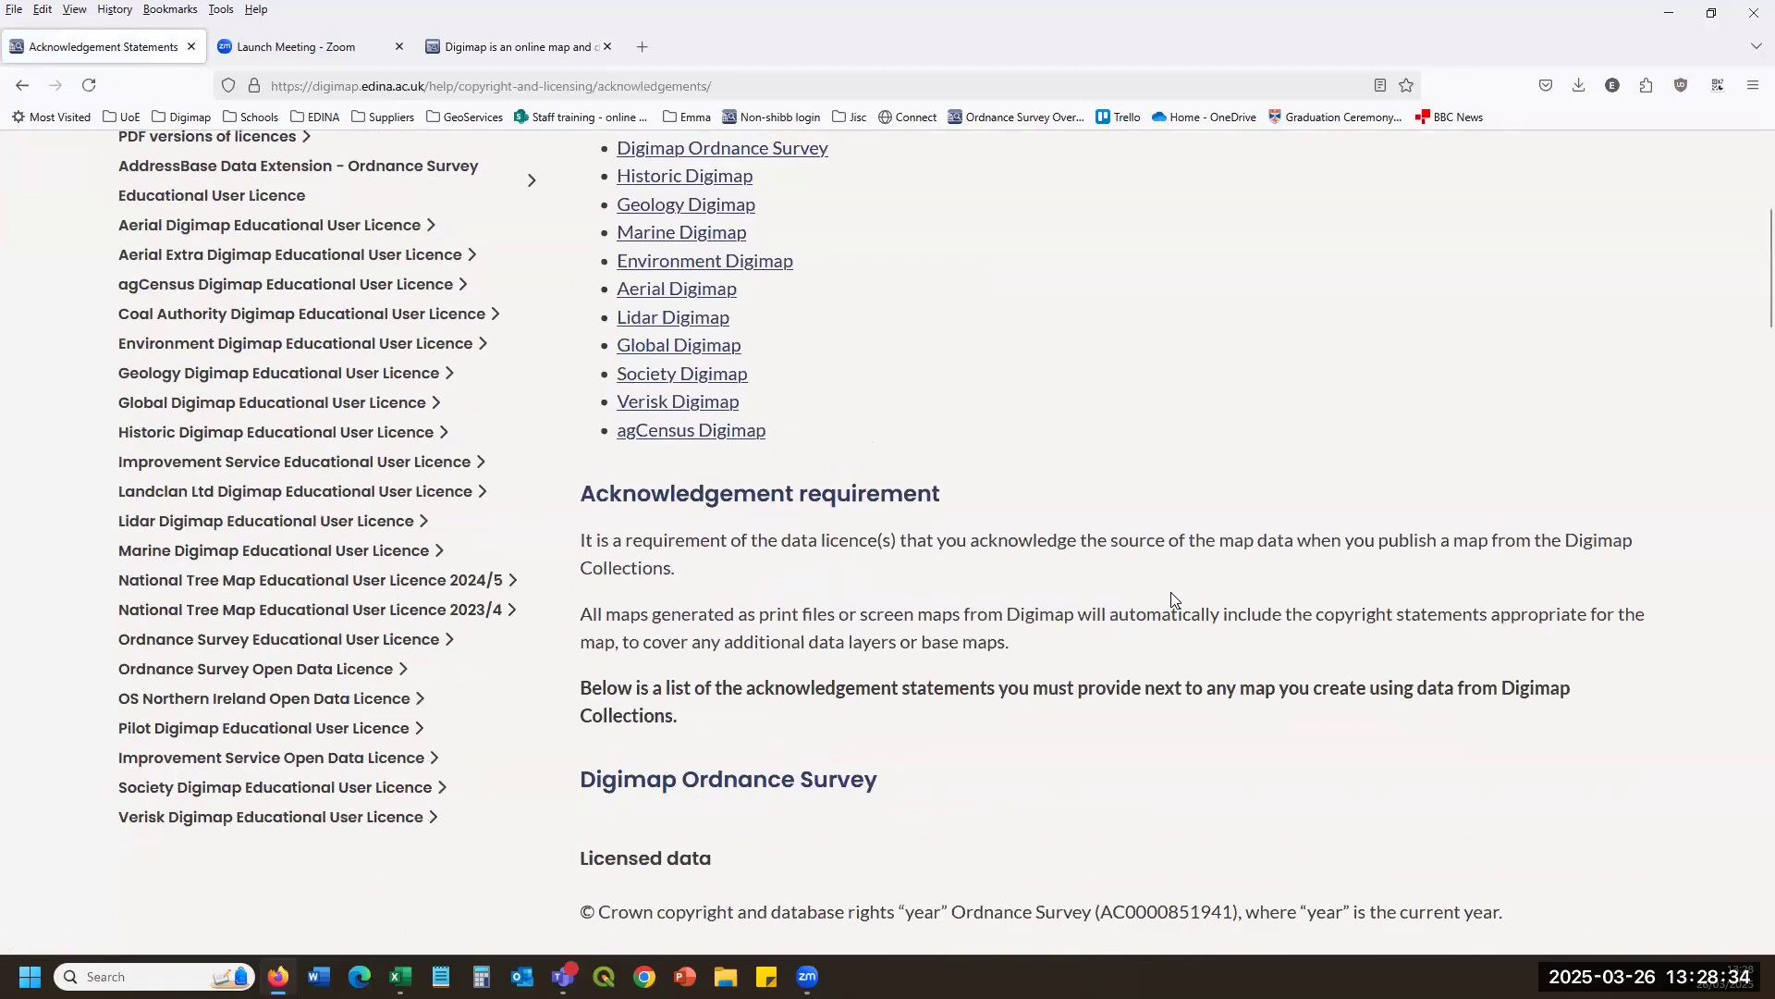
pyautogui.scroll(4, 1170, 599)
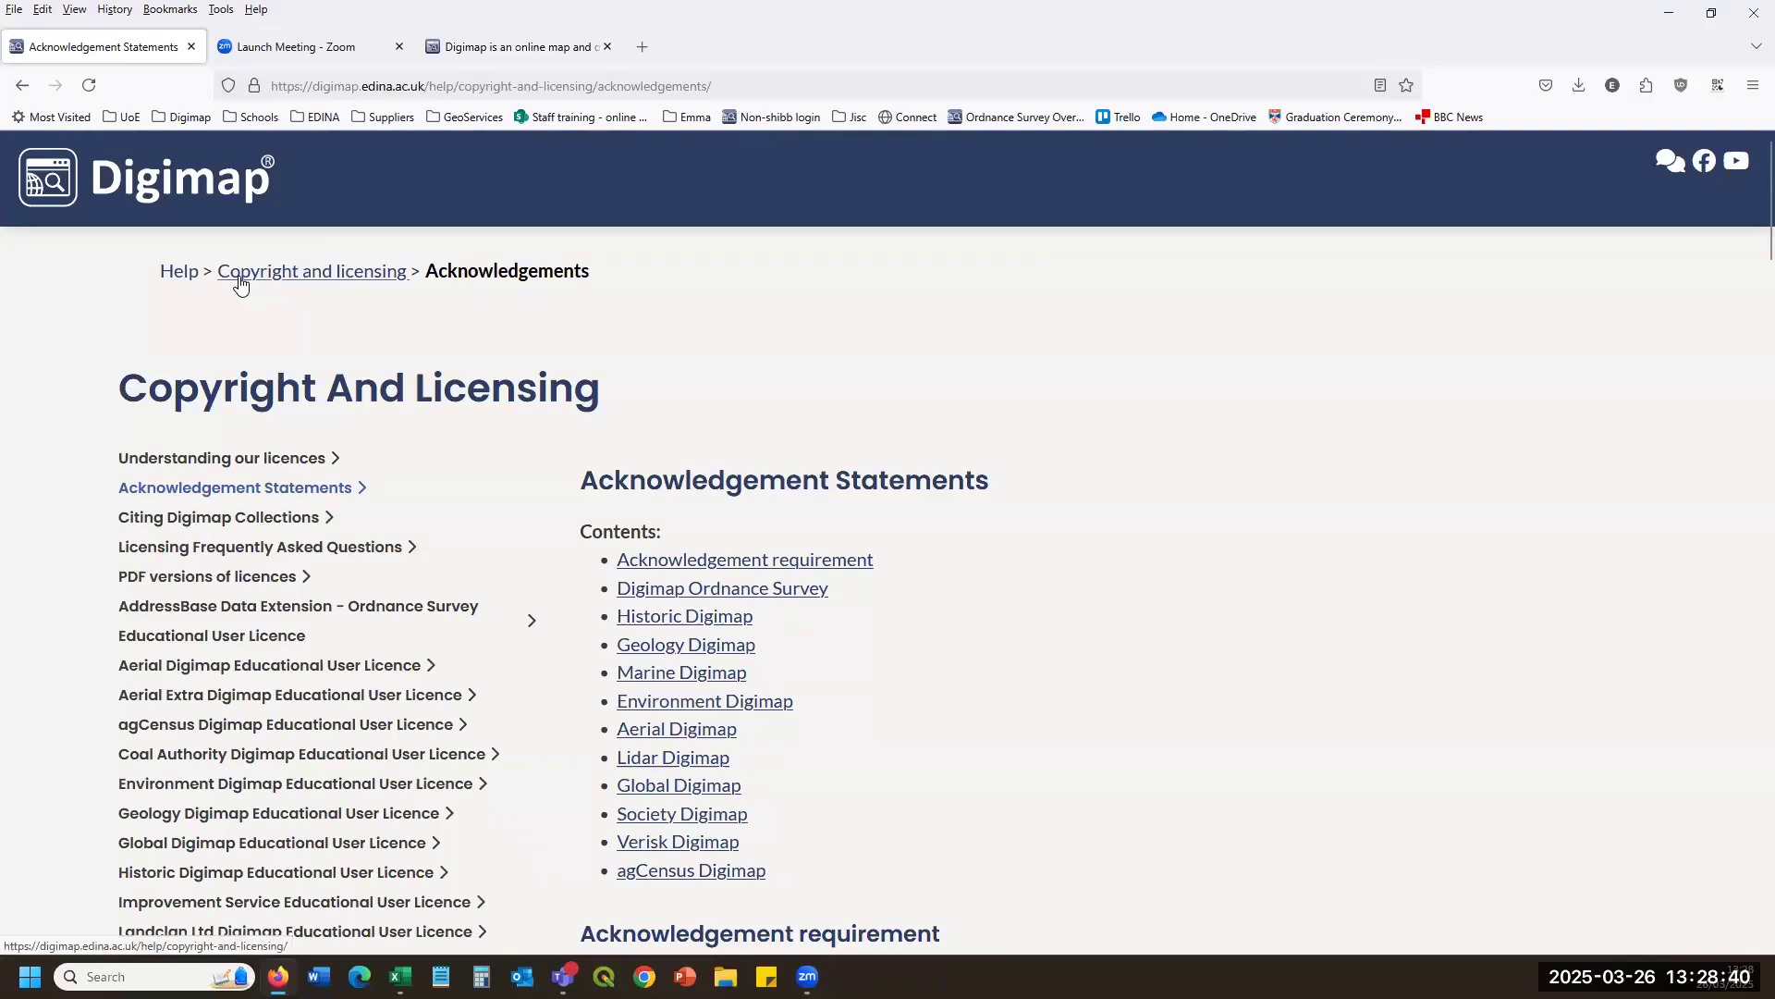
# Return to the Help Centre and open the Learning Materials section.
pyautogui.click(184, 278)
pyautogui.scroll(-3, 1236, 395)
pyautogui.scroll(-5, 967, 546)
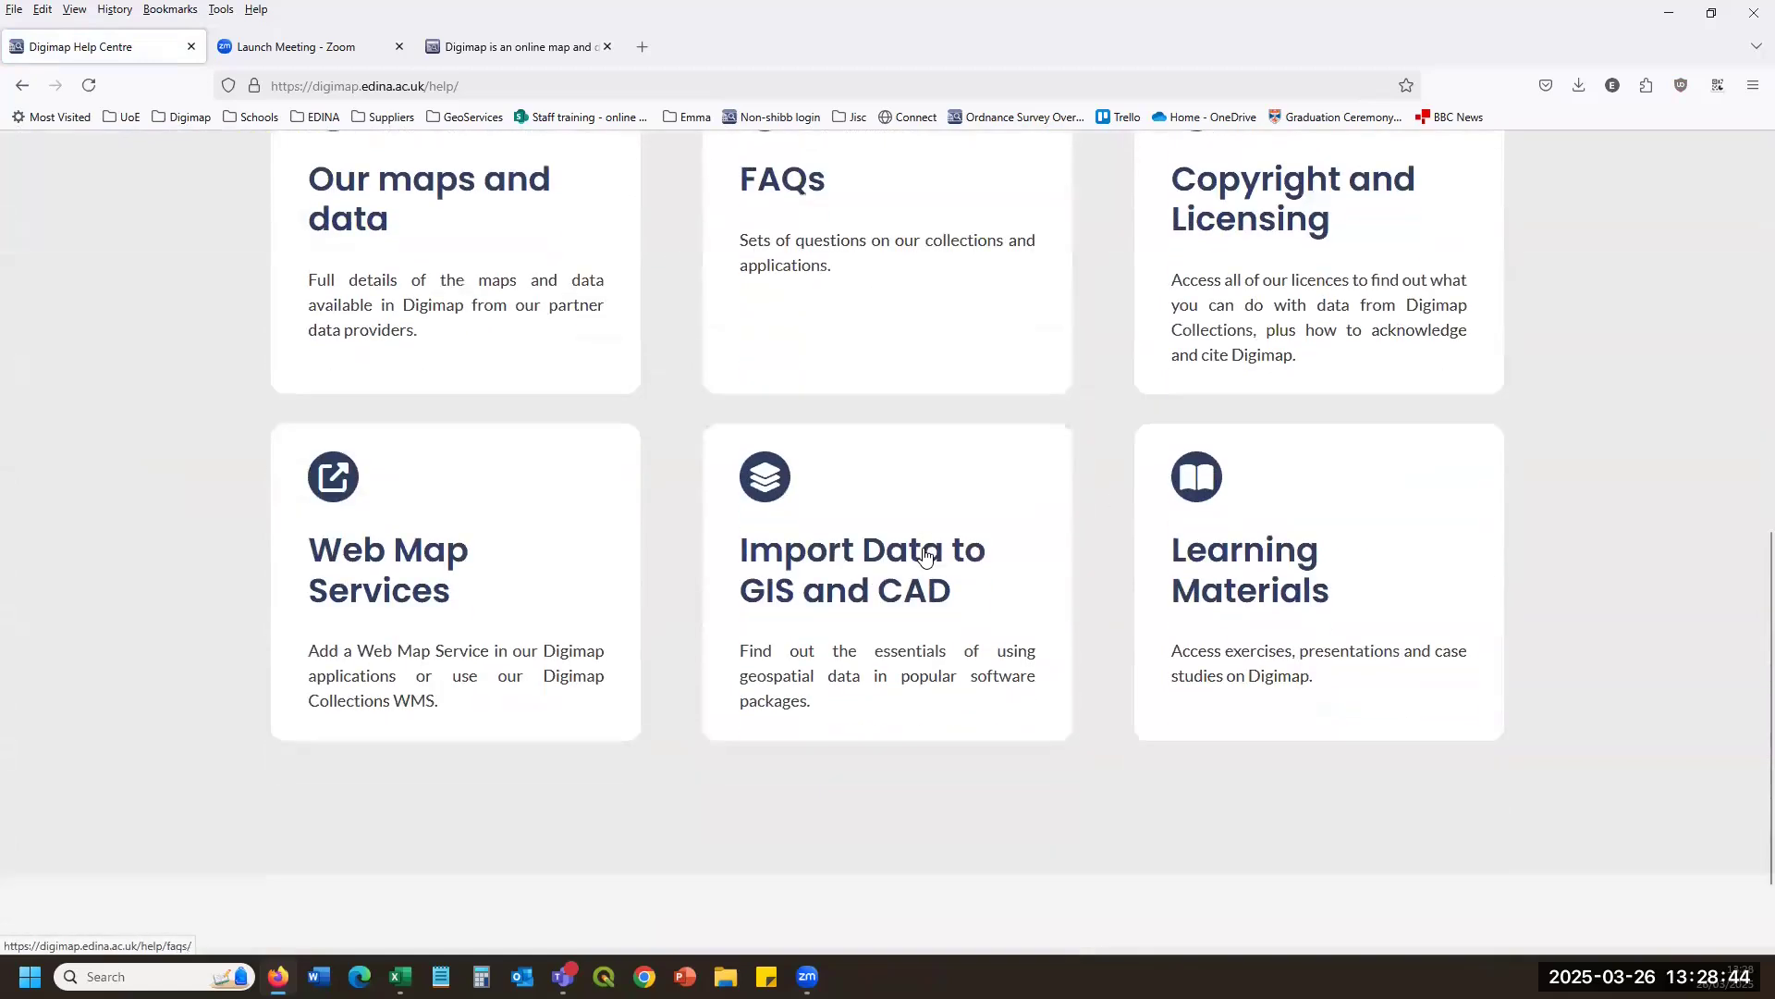
pyautogui.scroll(-1, 1150, 575)
pyautogui.click(1365, 611)
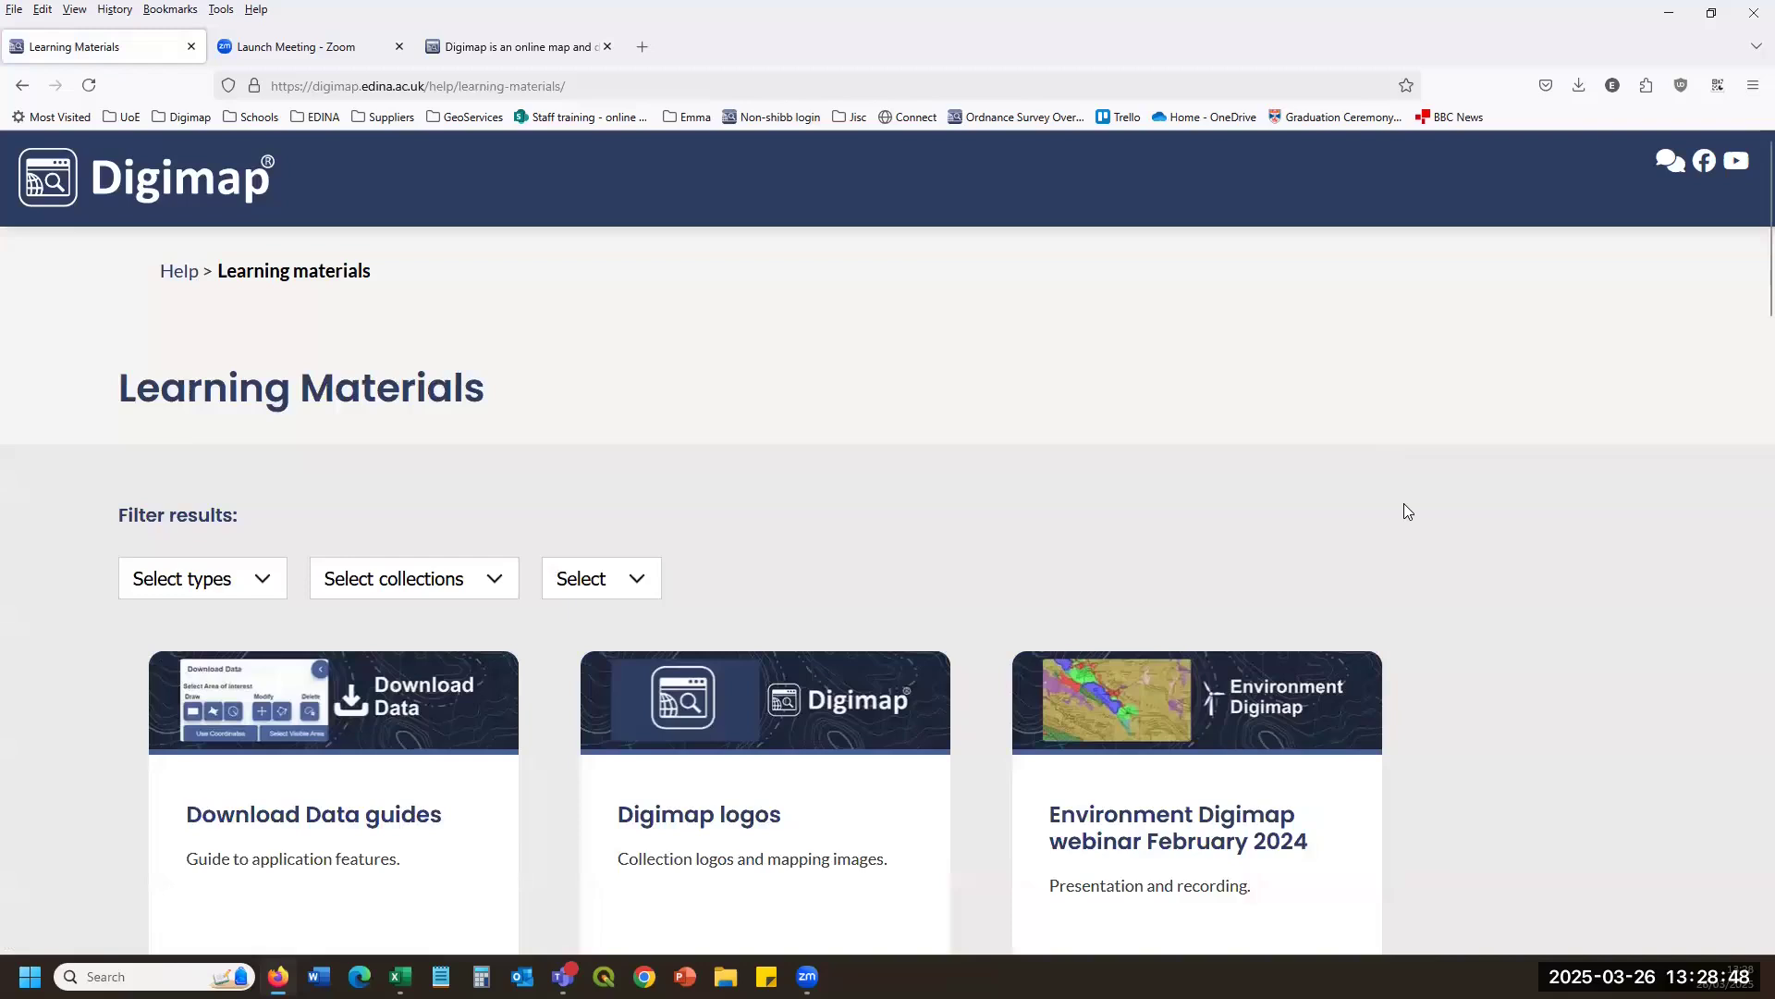
# Go to the Digimap Collections posters page from Learning Materials.
pyautogui.scroll(-4, 1403, 504)
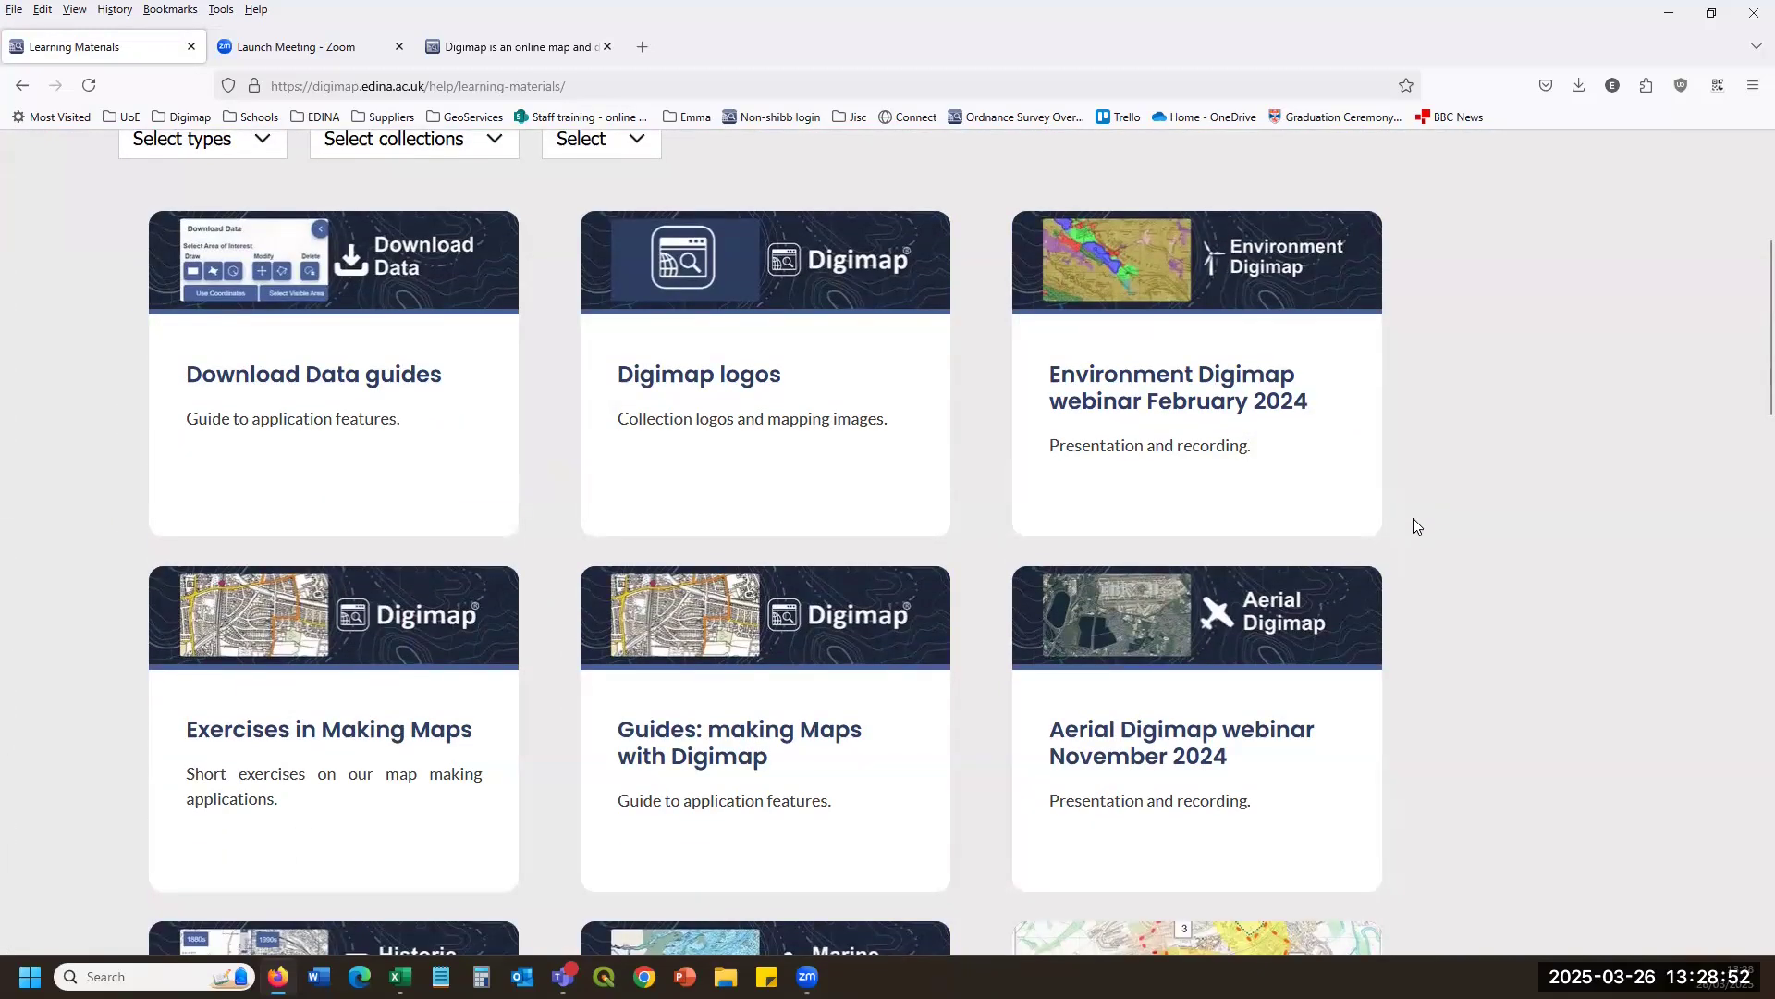
pyautogui.scroll(-4, 1412, 518)
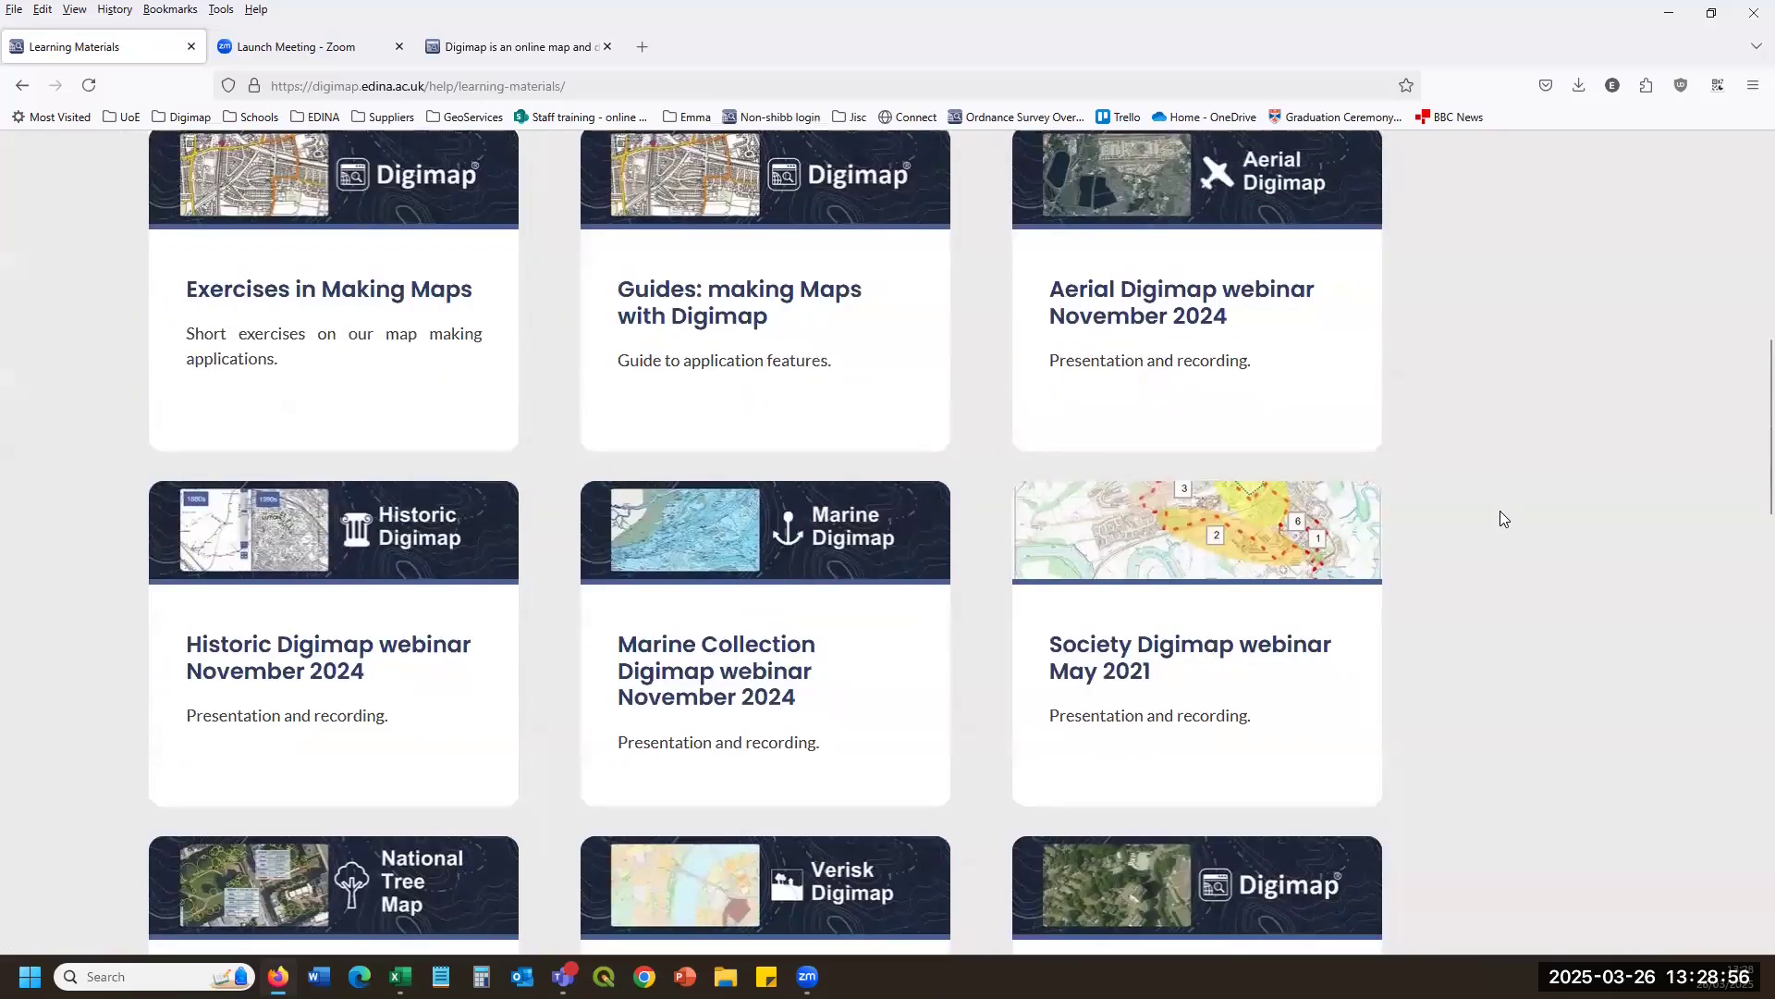
pyautogui.scroll(-2, 1501, 519)
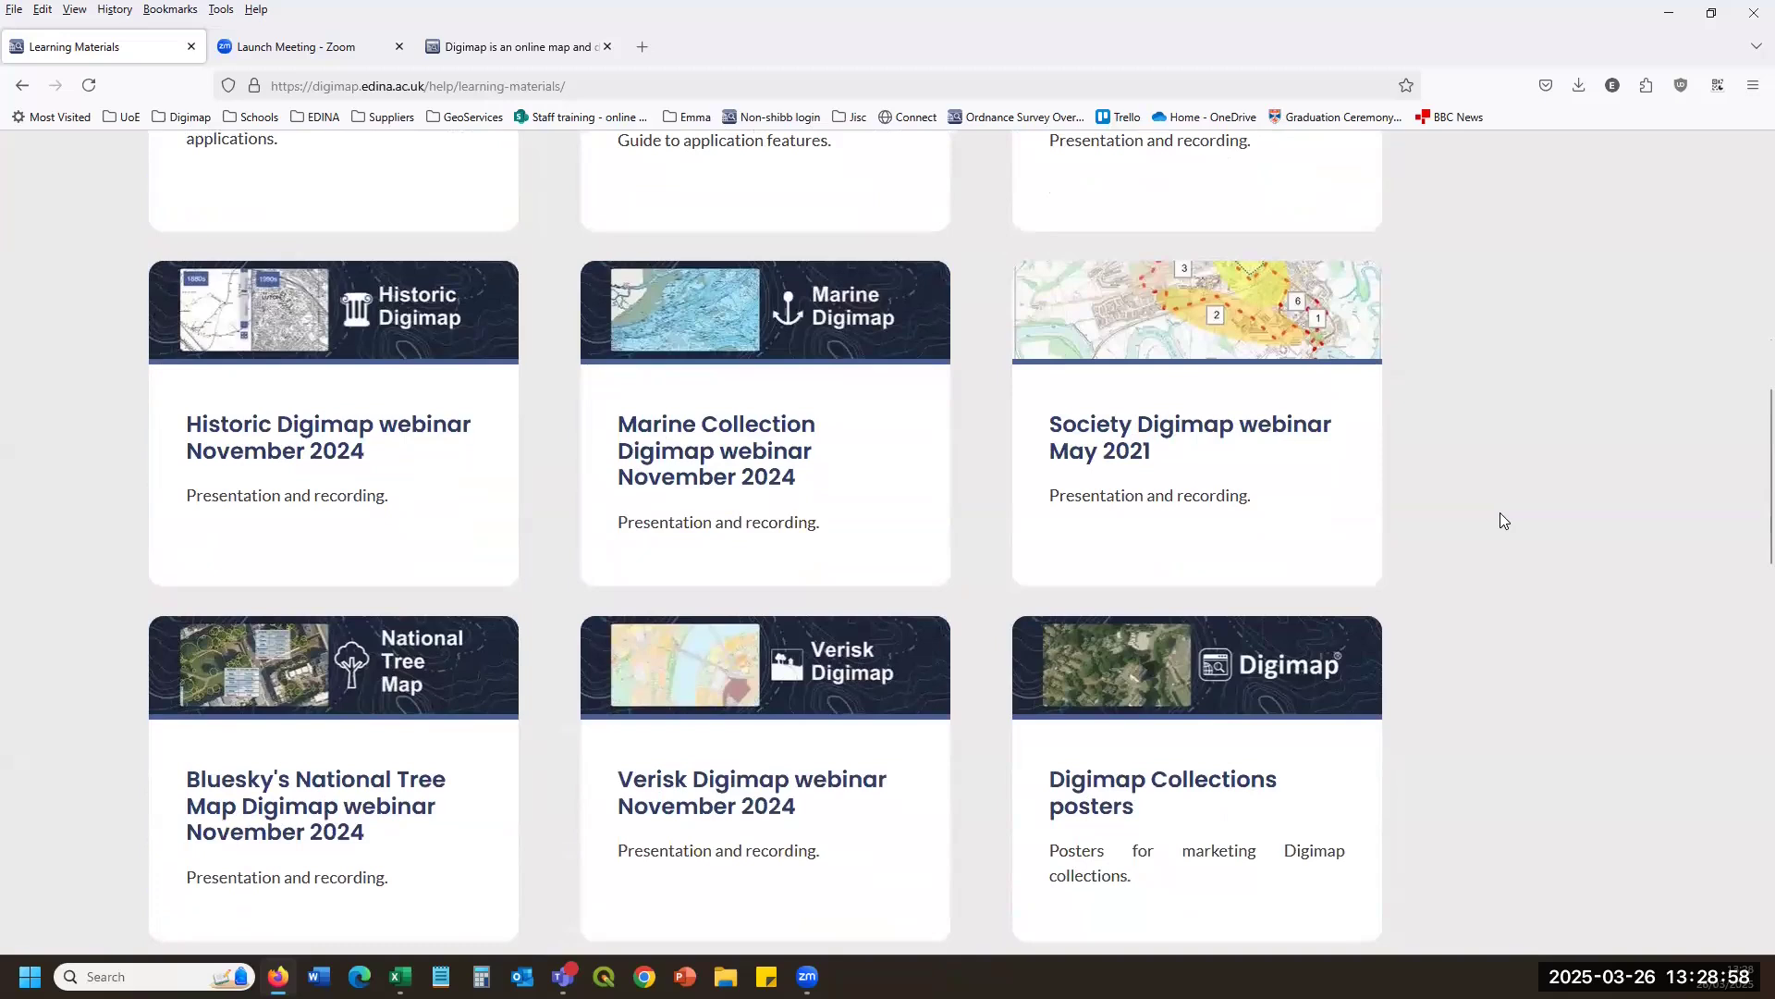
pyautogui.scroll(-4, 1502, 518)
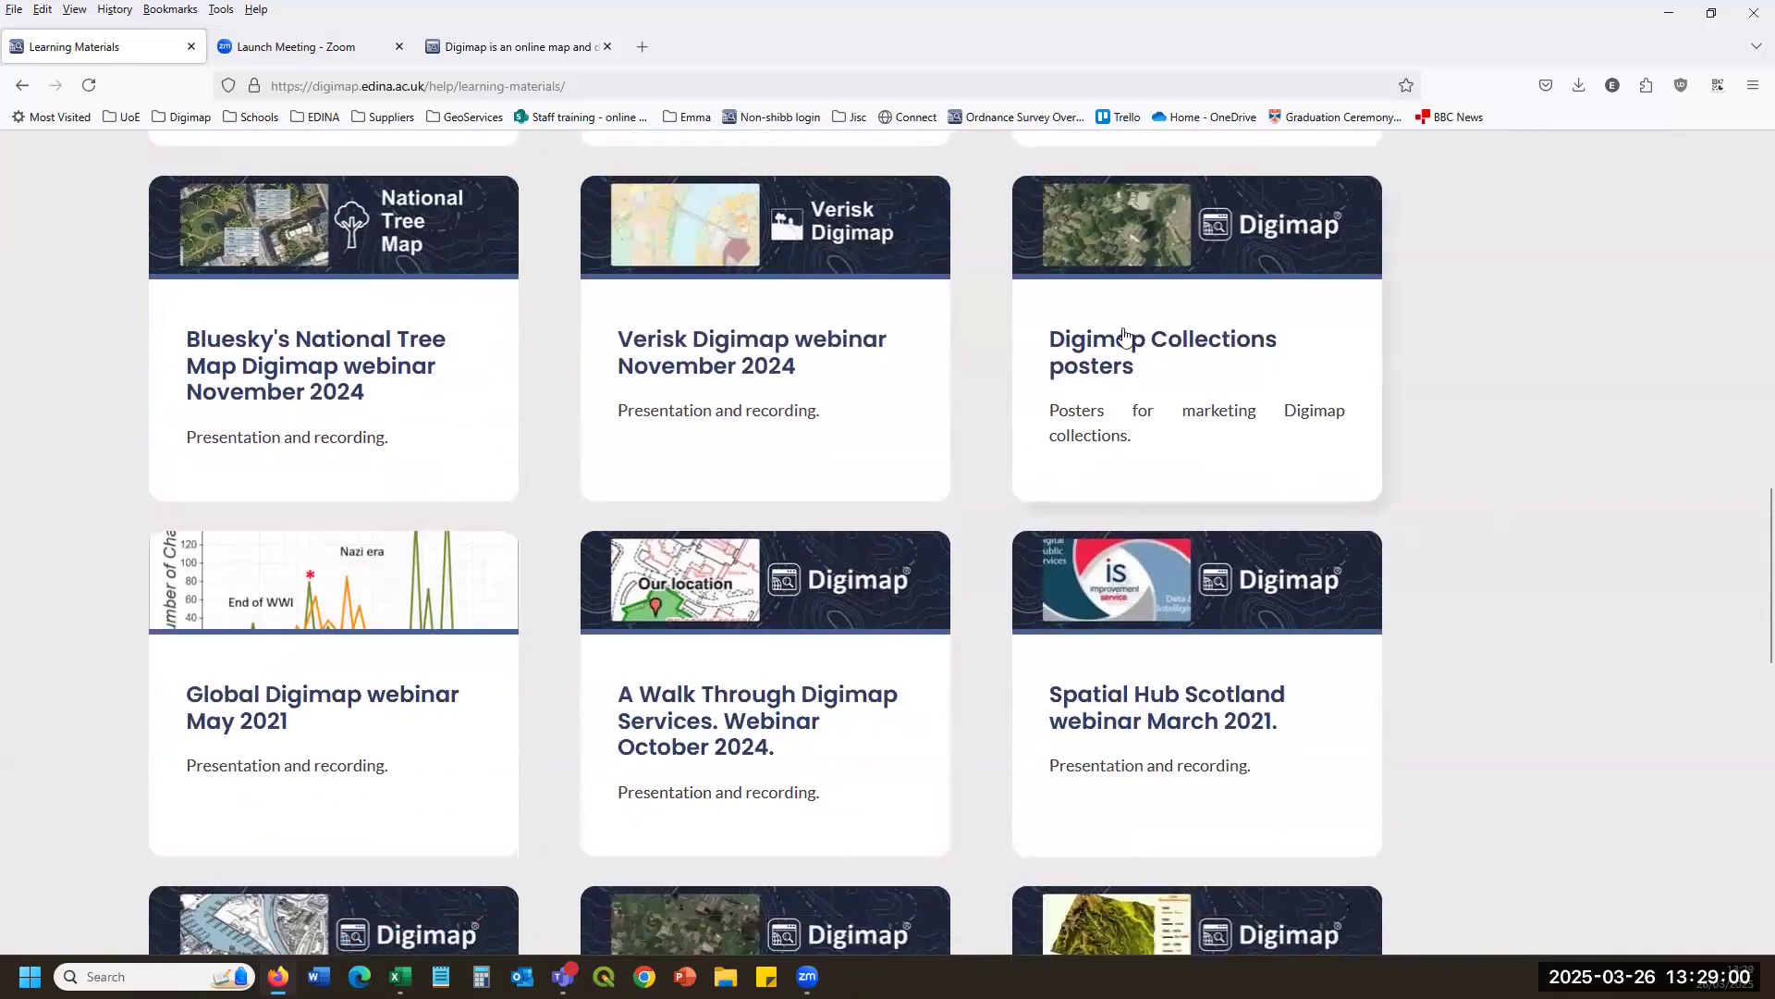
pyautogui.click(1136, 358)
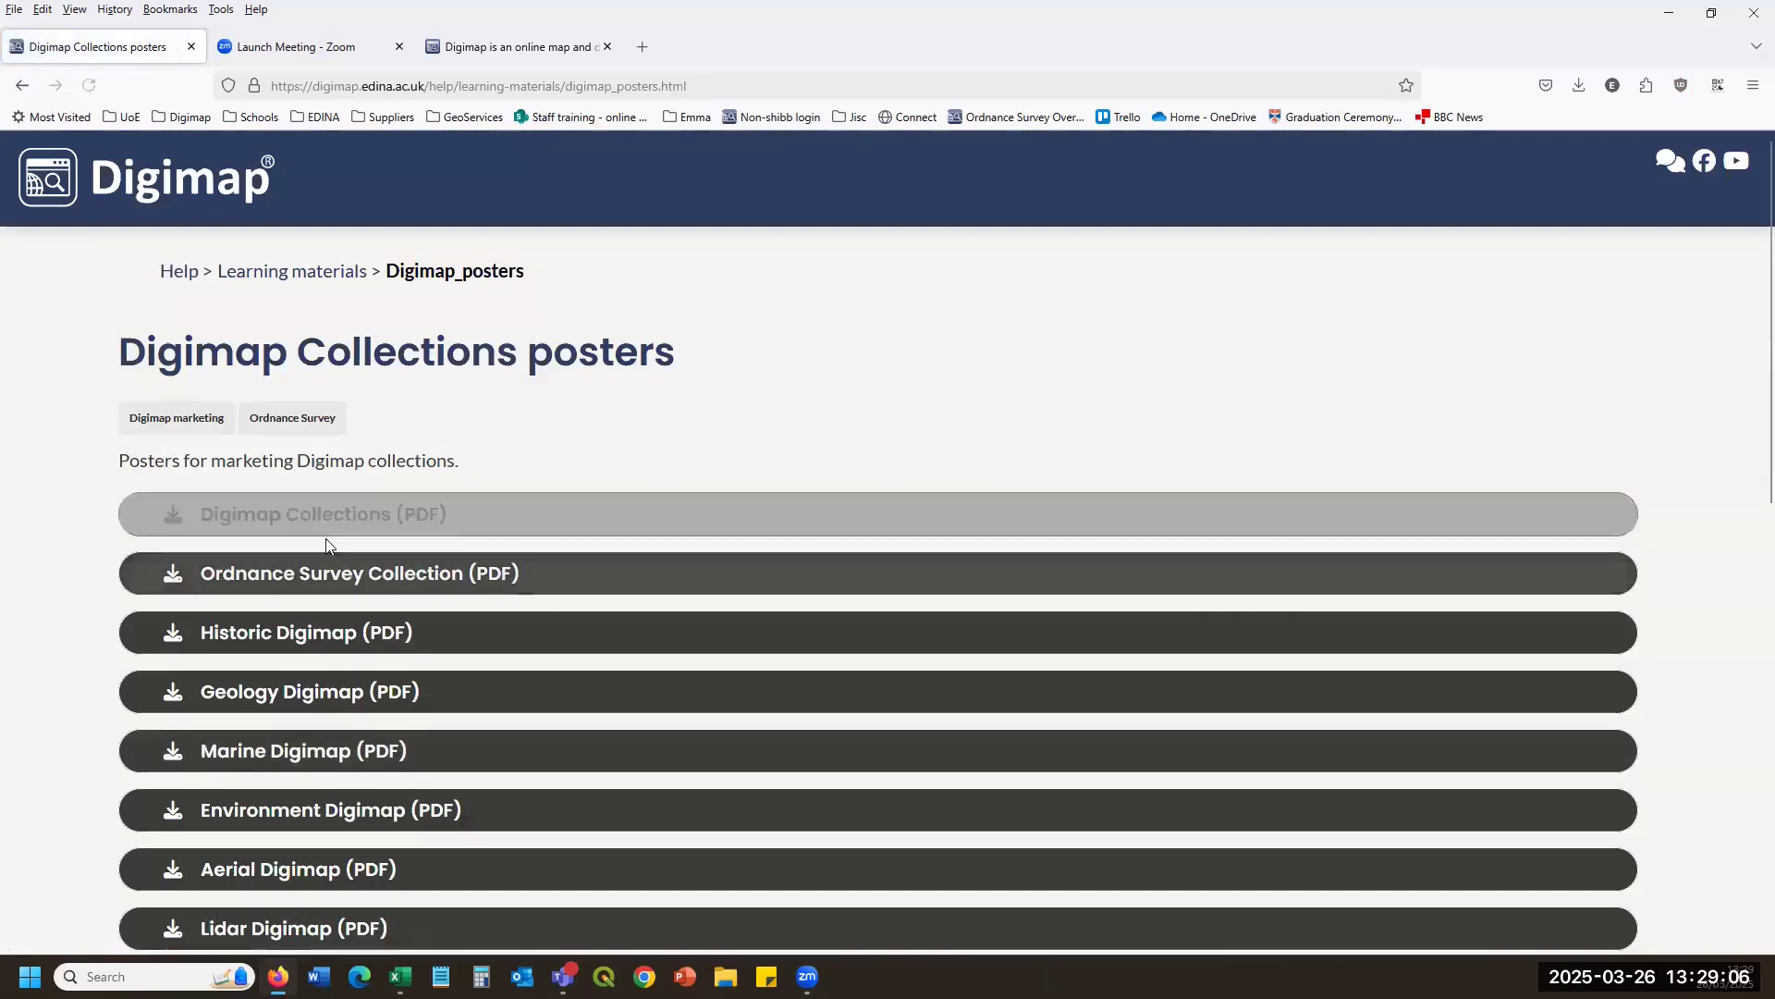
# Preview the Digimap Collections poster PDF zoomed out to the whole page, then close it.
pyautogui.click(477, 540)
pyautogui.scroll(-5, 961, 509)
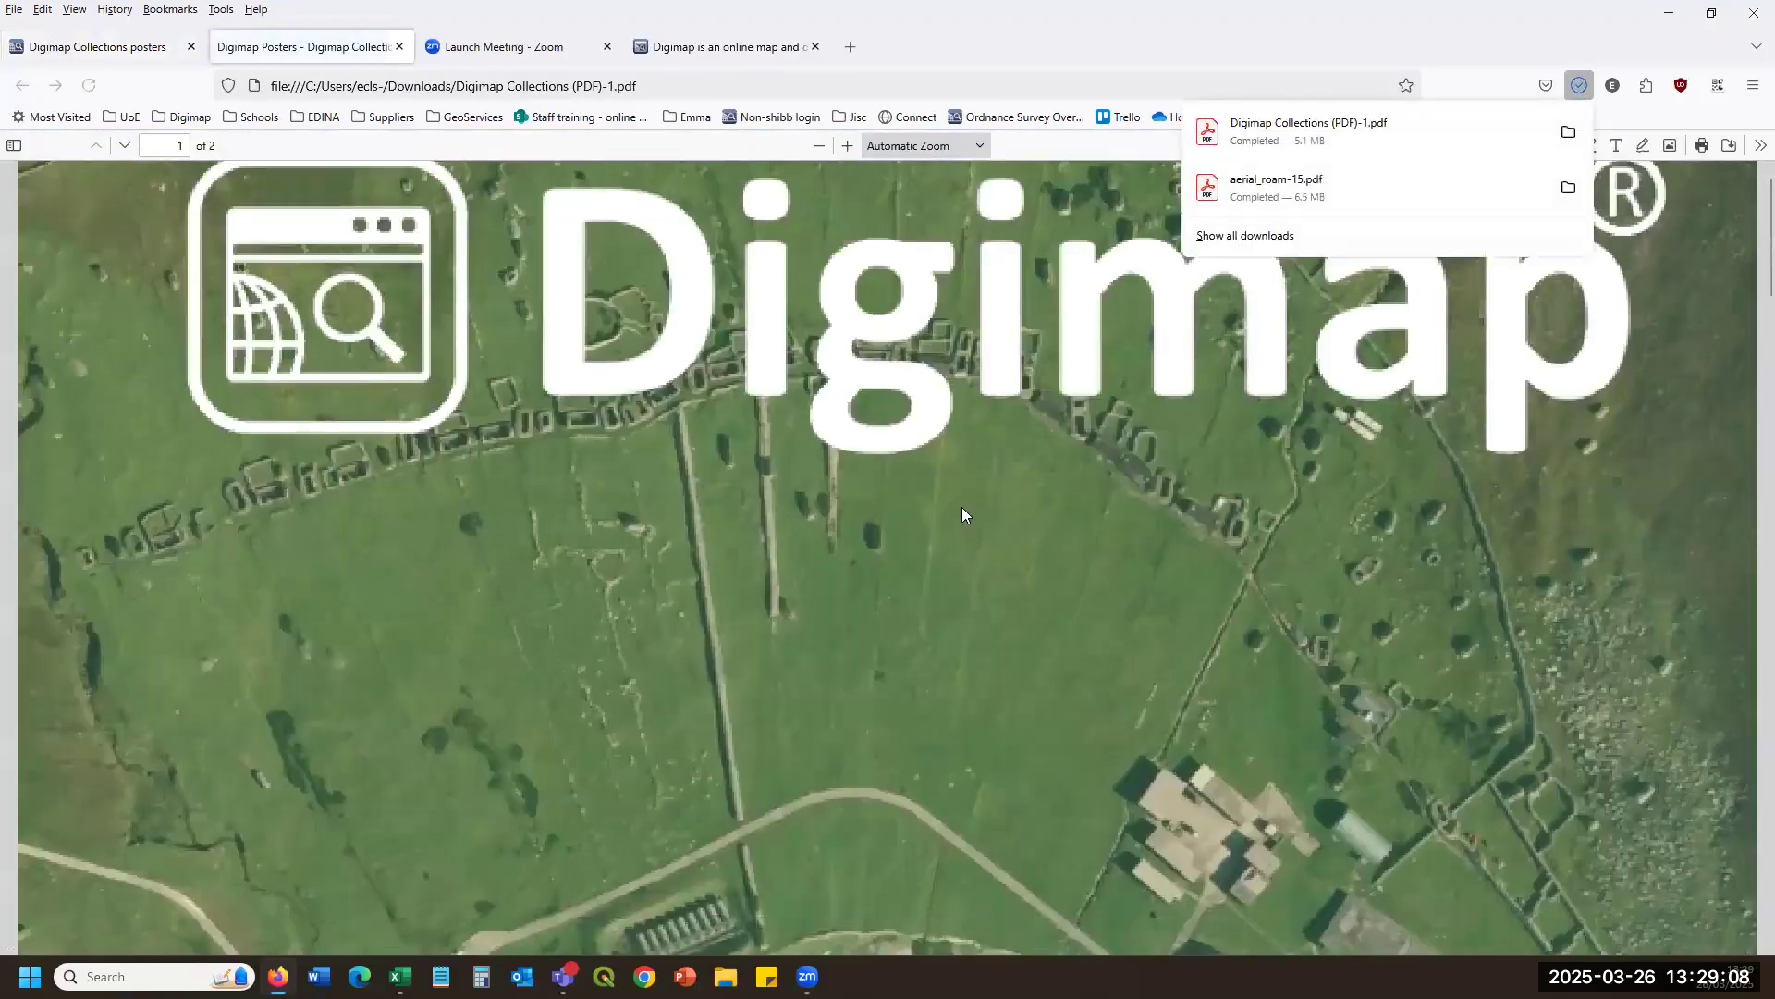
pyautogui.click(820, 146)
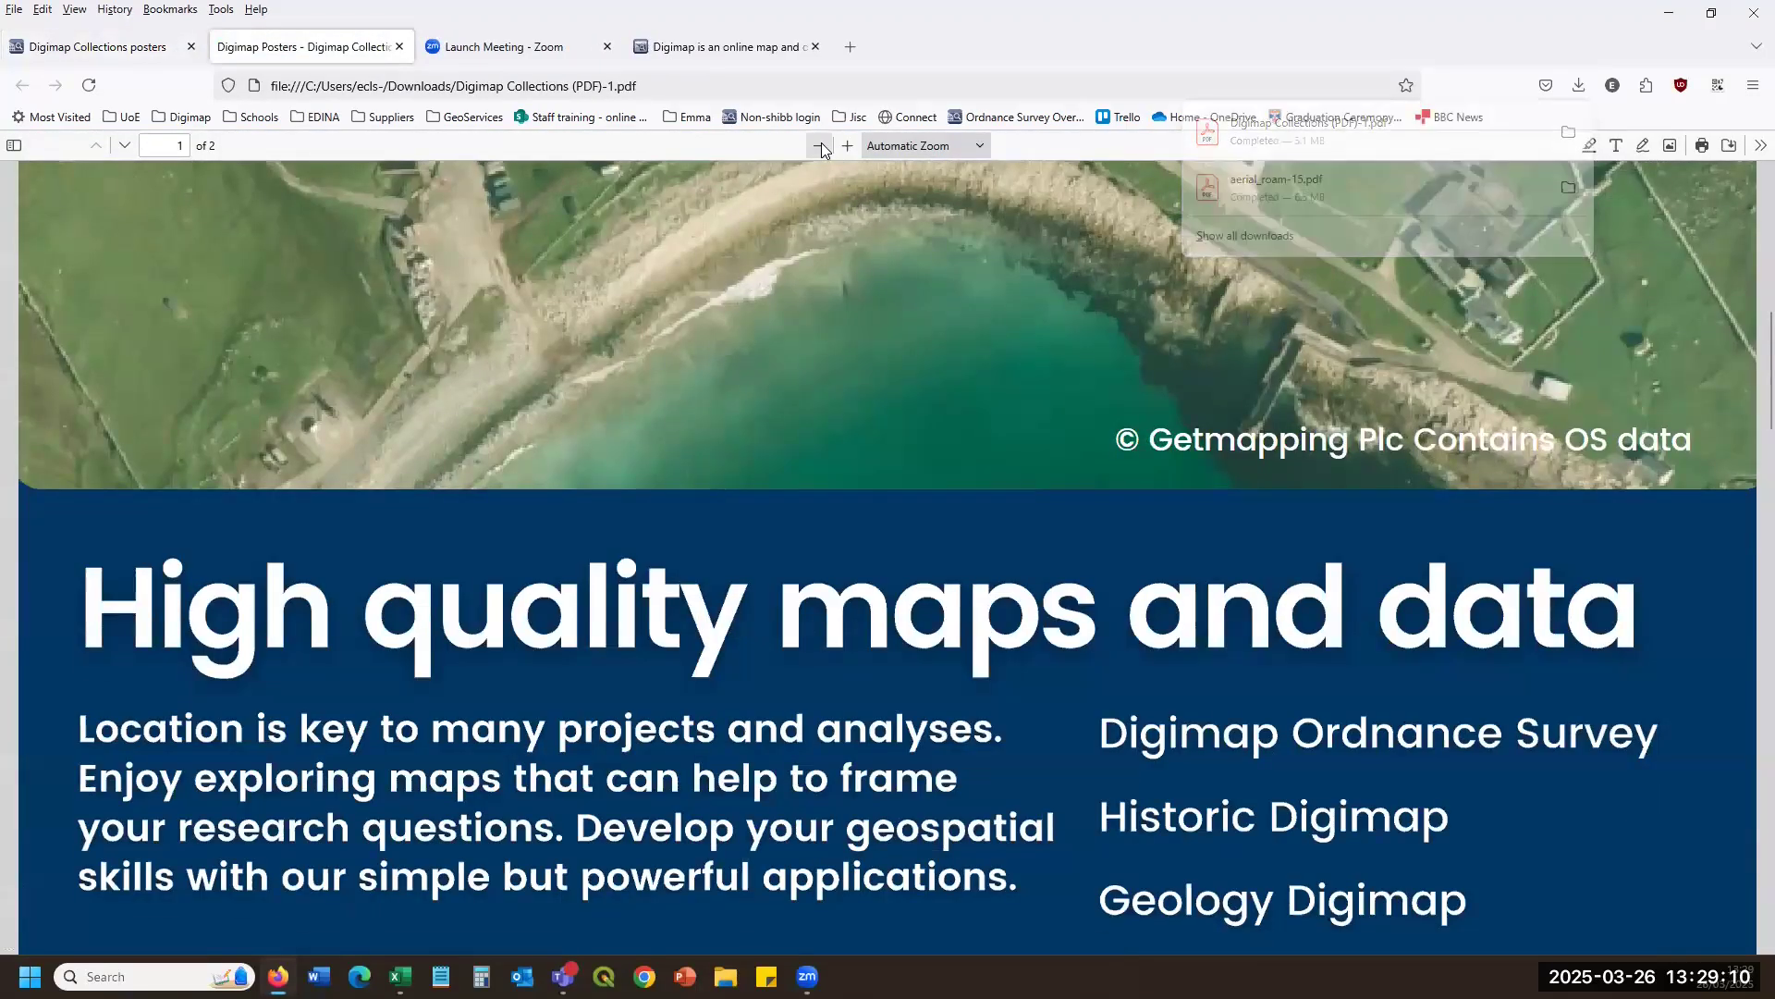
pyautogui.click(820, 145)
pyautogui.click(819, 146)
pyautogui.click(819, 145)
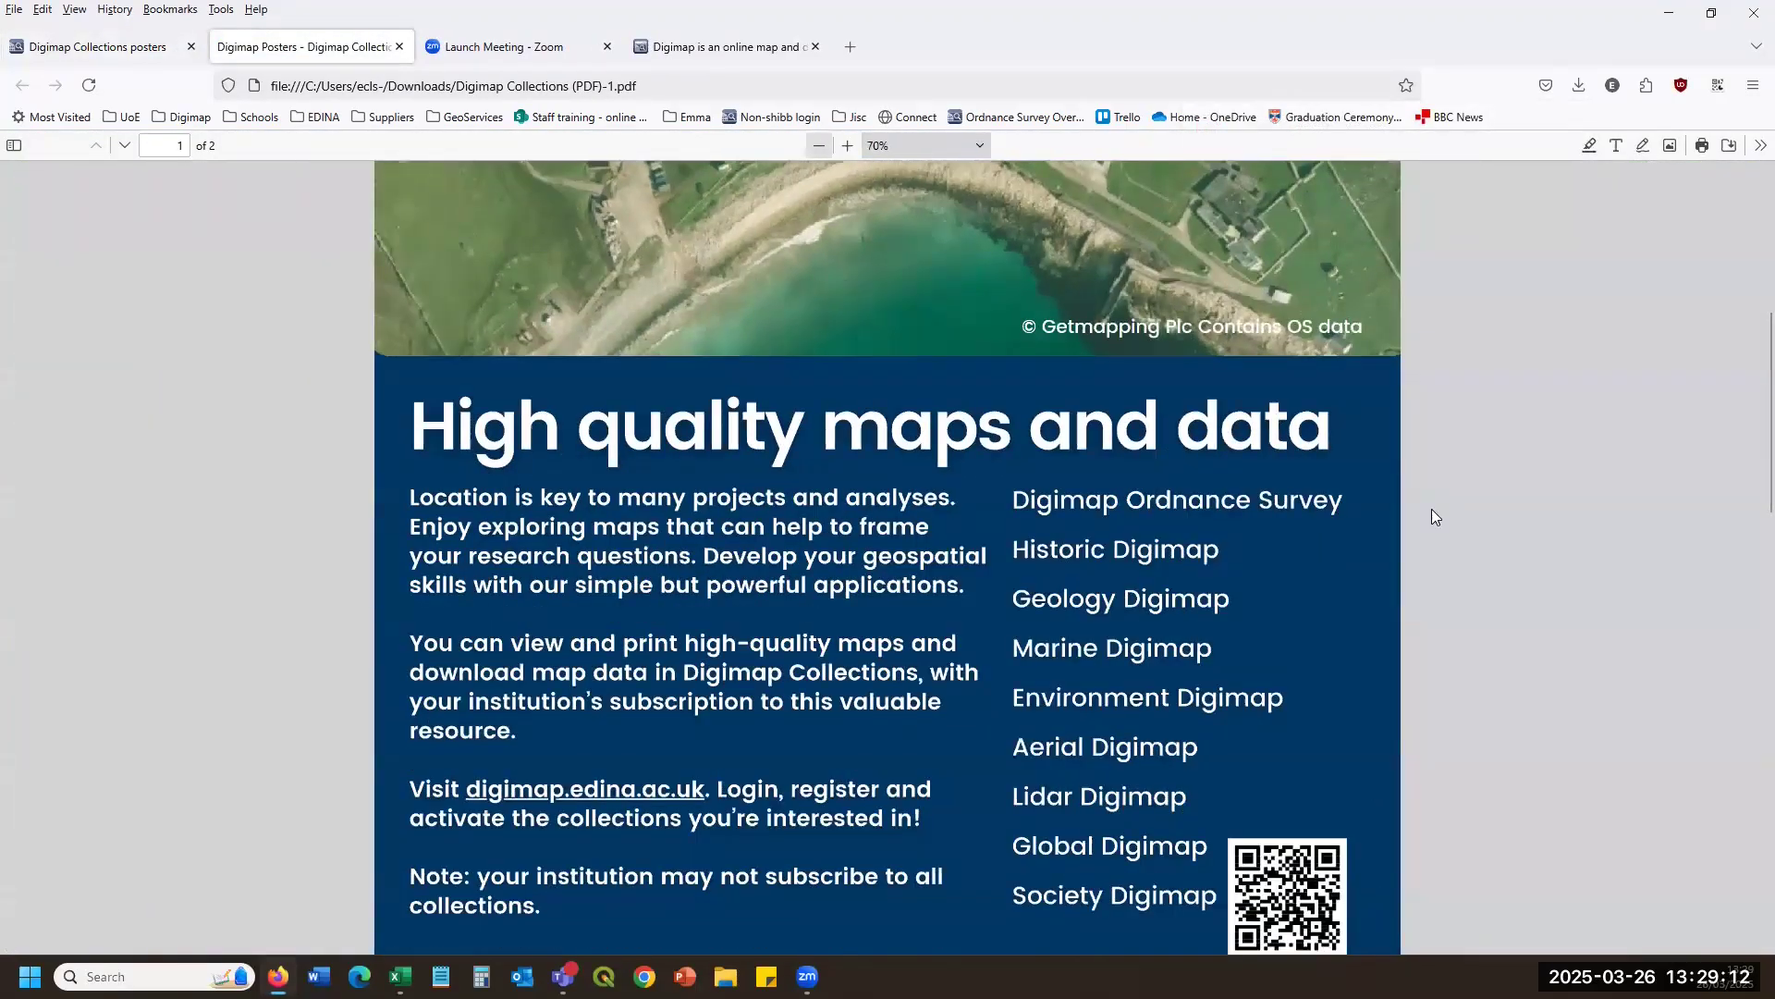
pyautogui.hotkey('ctrl', '-')
pyautogui.hotkey('ctrl', '-')
pyautogui.hotkey('ctrl', '-')
pyautogui.hotkey('ctrl', '-')
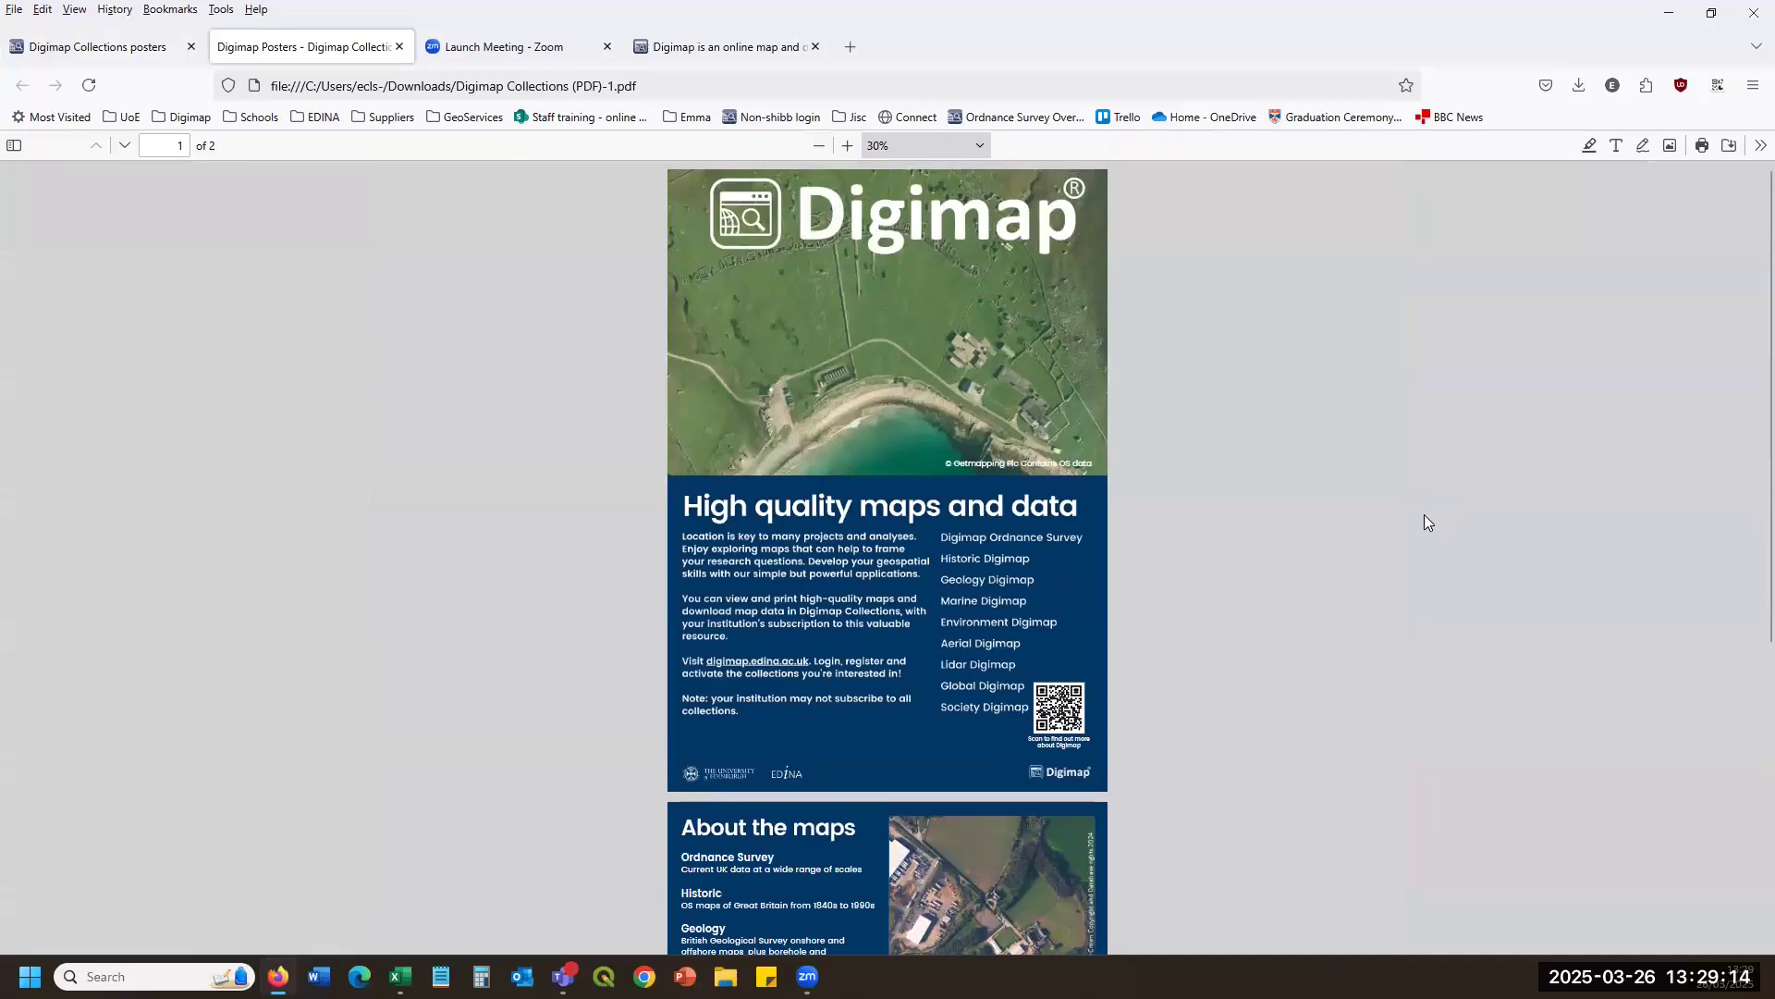
pyautogui.click(400, 46)
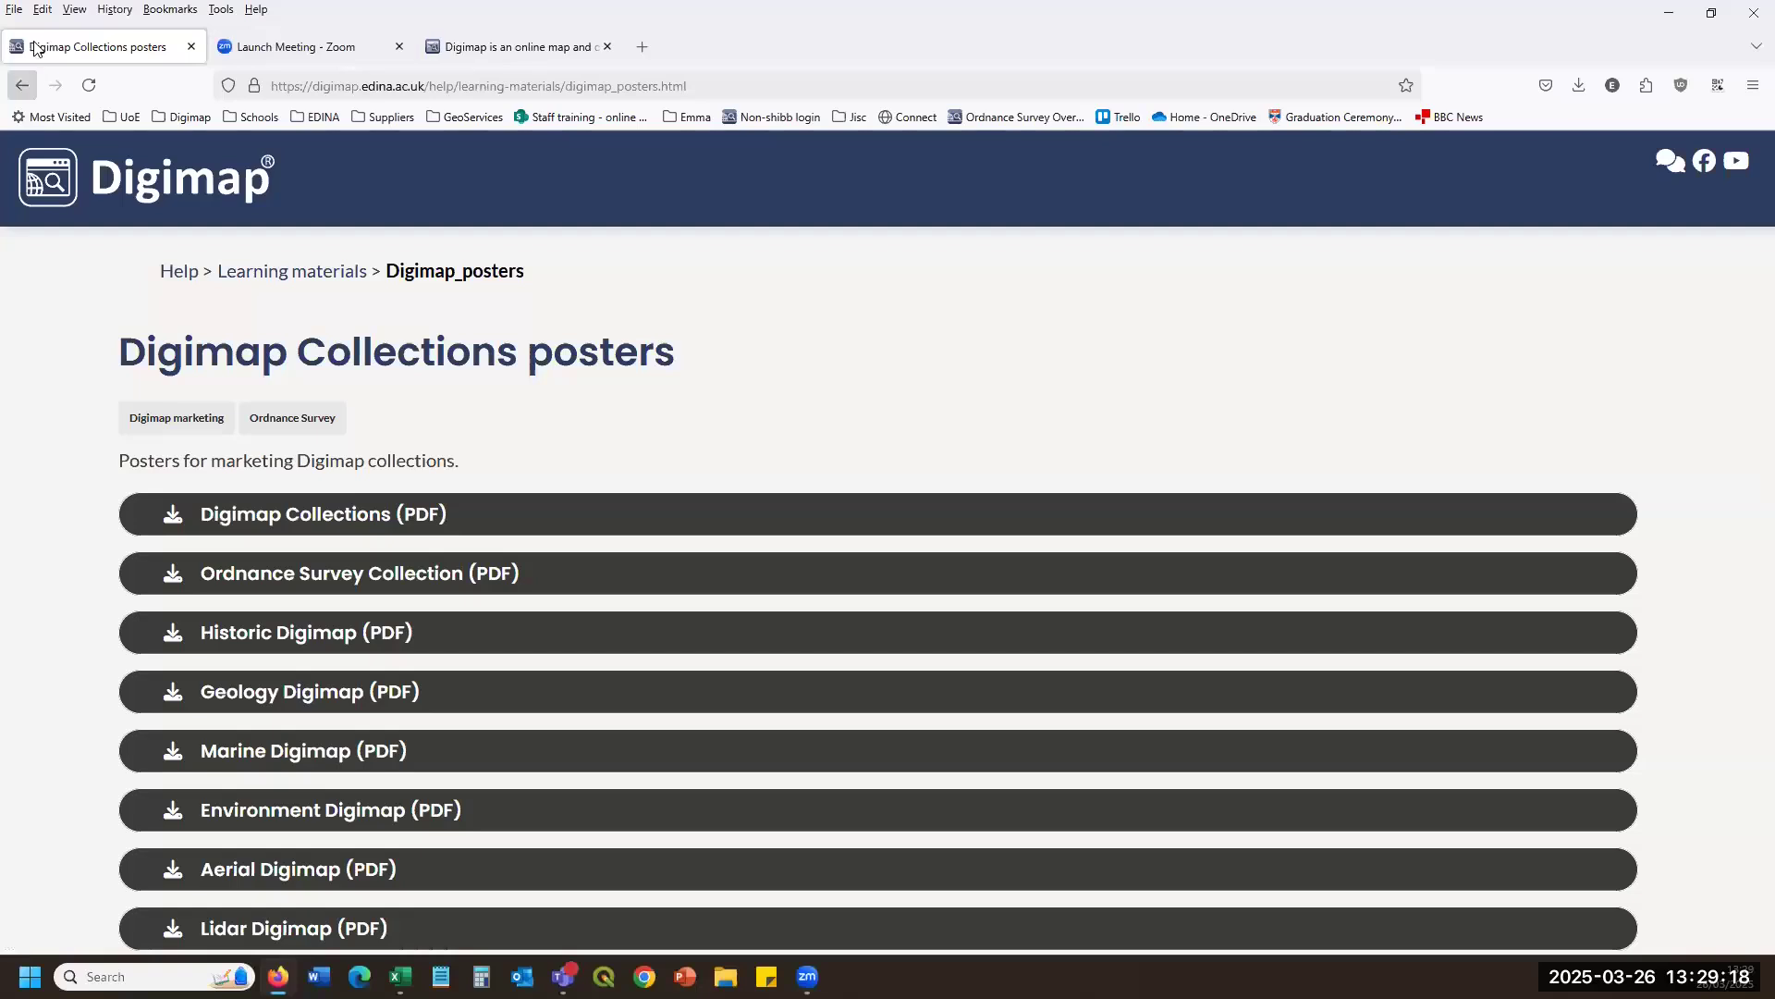
# Launch the Historic Digimap map viewer via the home page and Historic collection page.
pyautogui.click(37, 180)
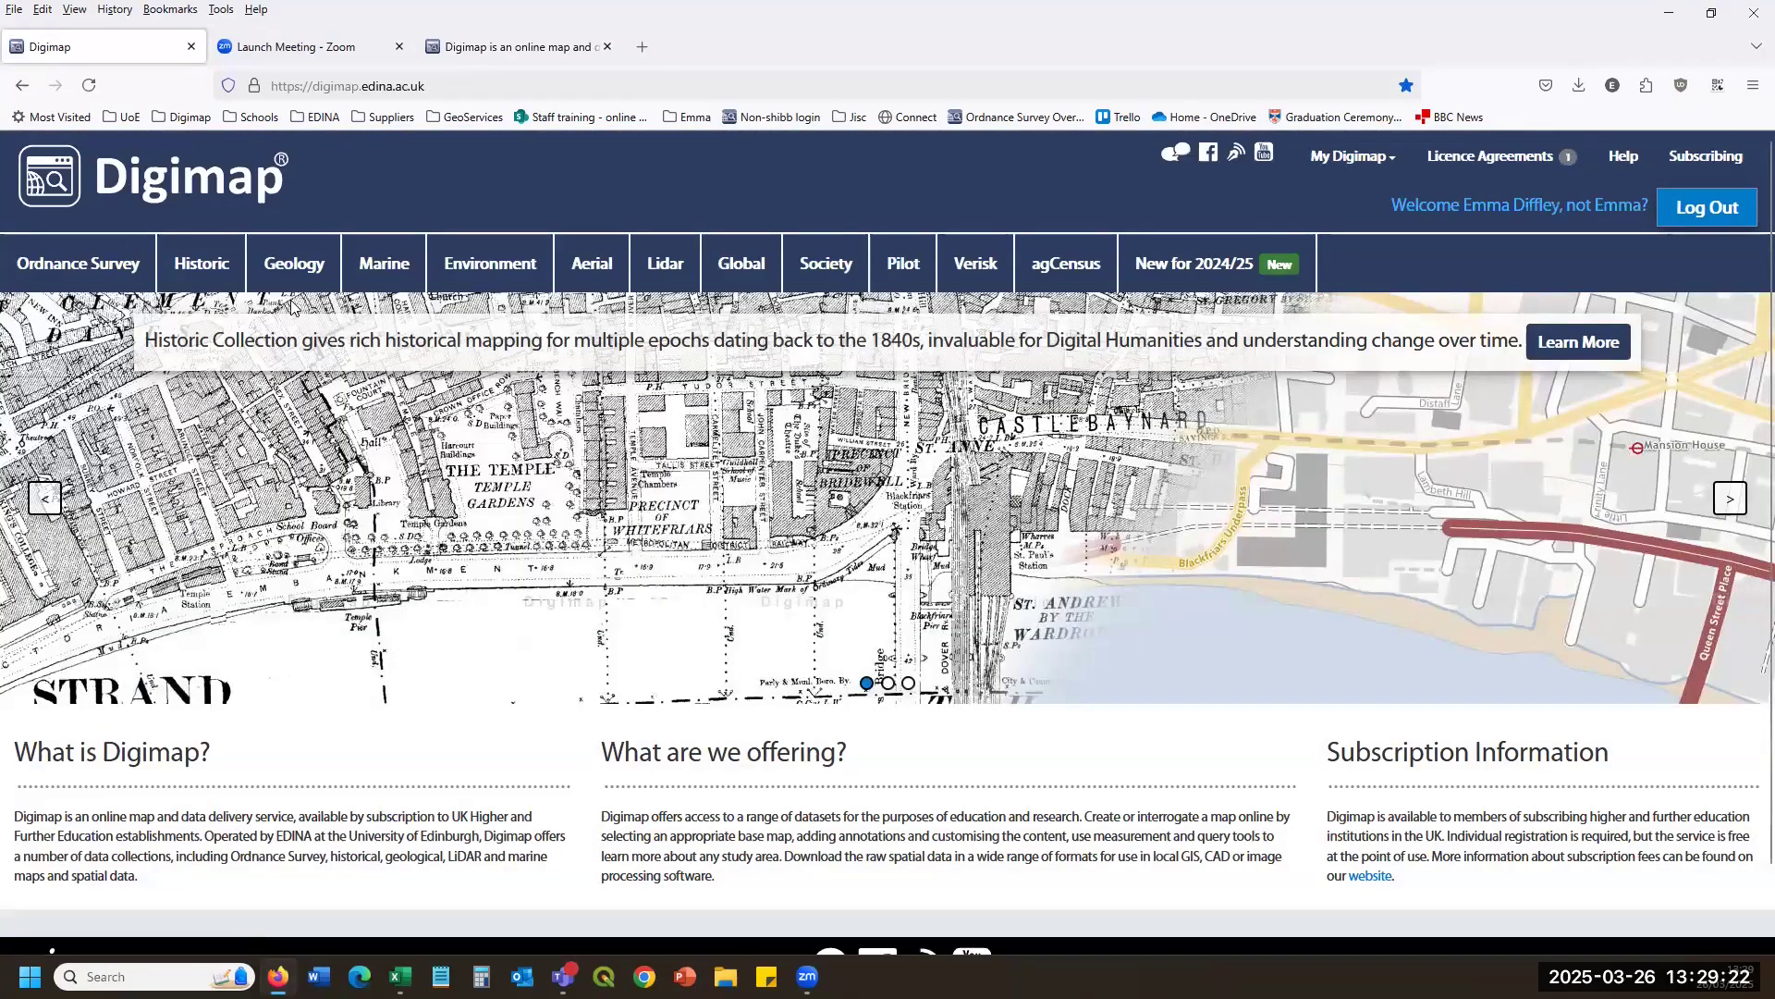
pyautogui.click(199, 266)
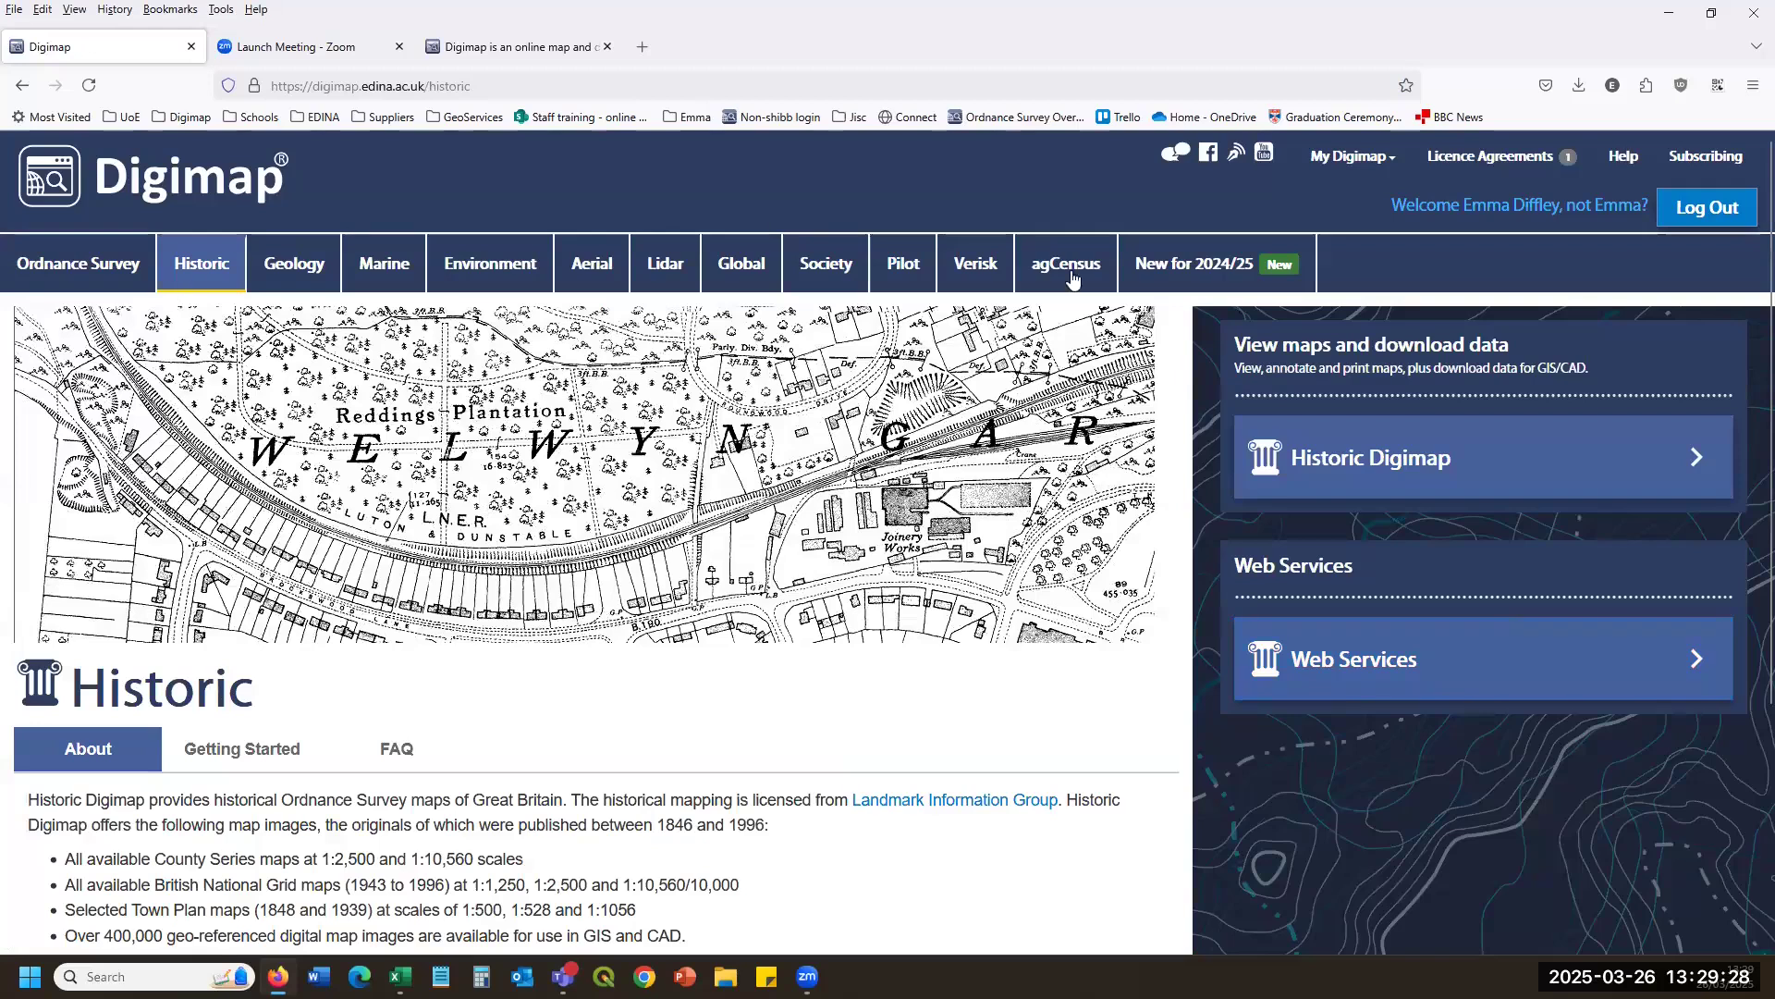
pyautogui.click(1388, 480)
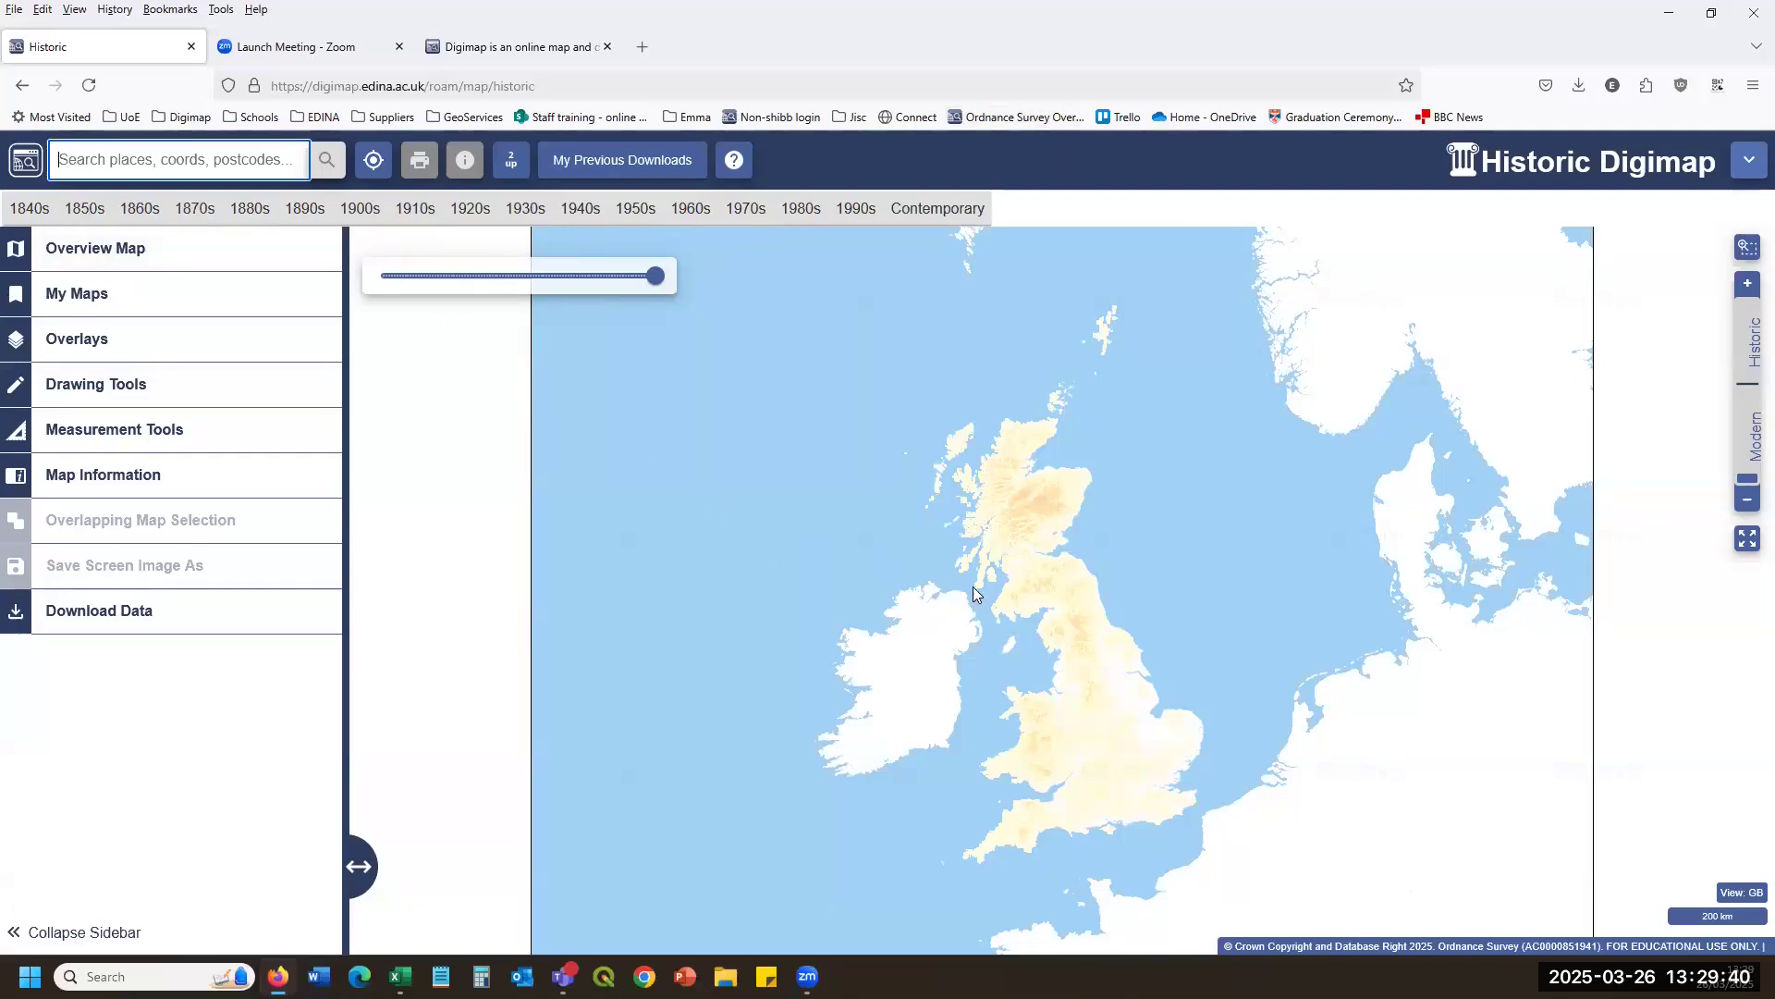
# Zoom the historic map into the Hurlford and Galston area.
pyautogui.scroll(5, 975, 592)
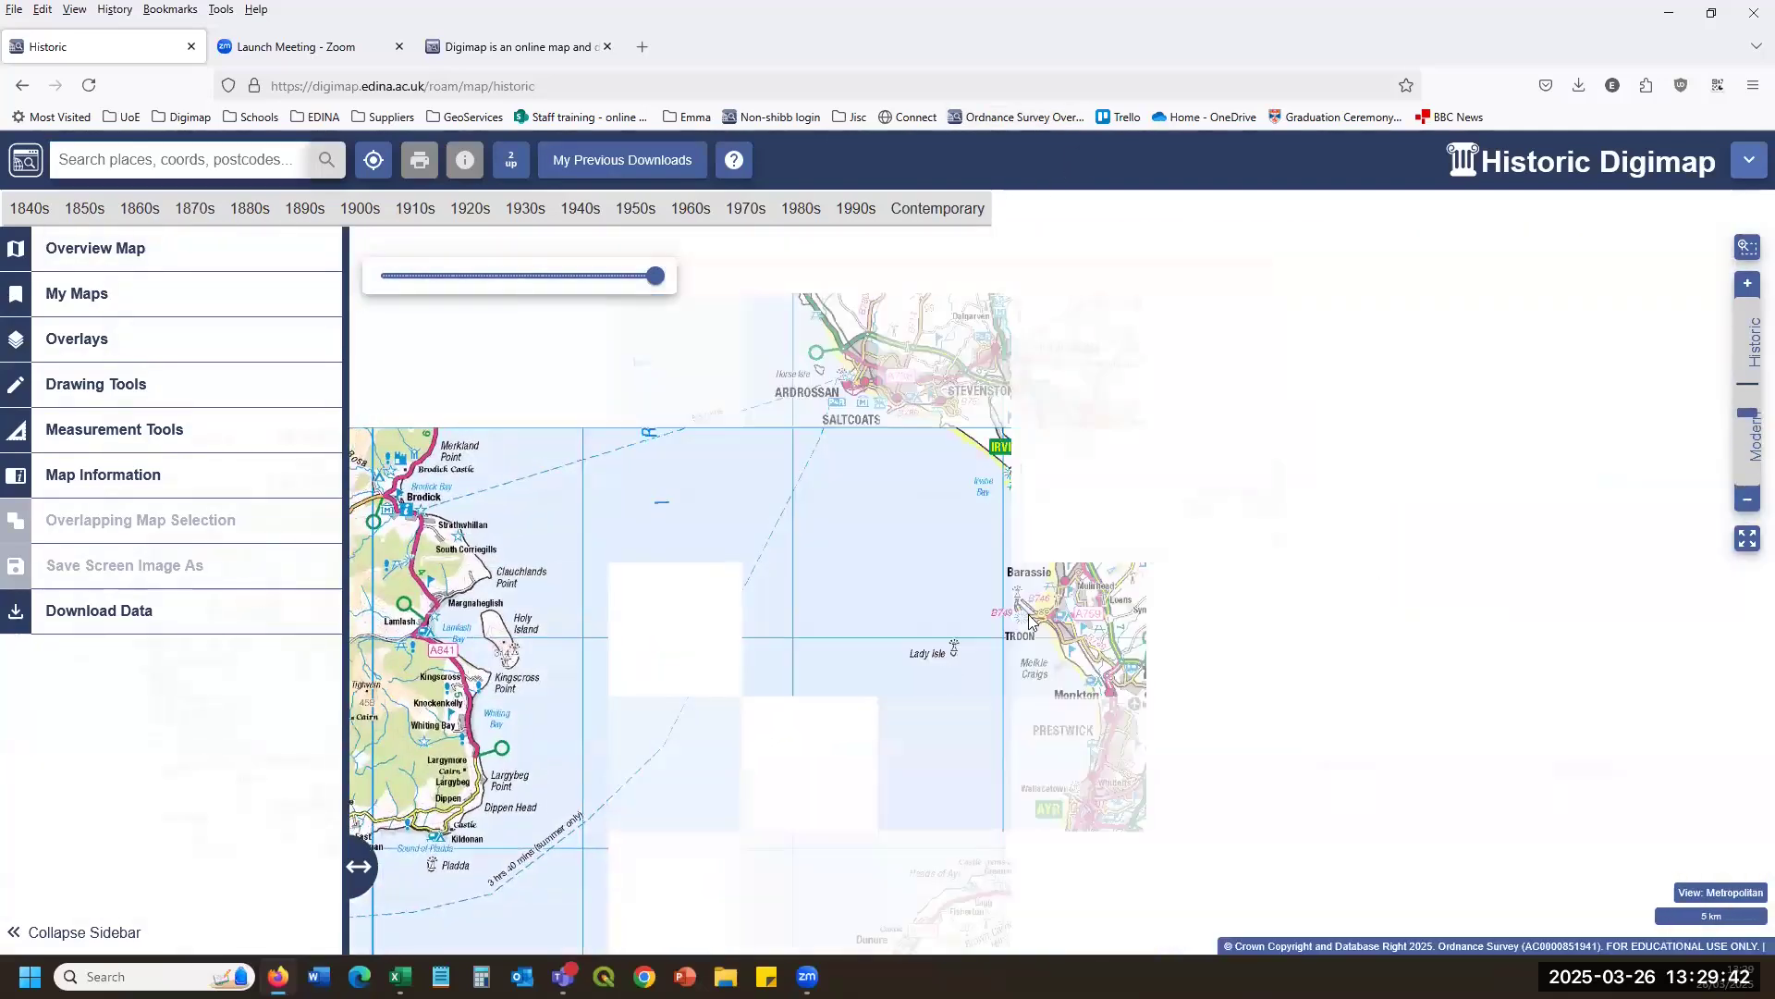
pyautogui.scroll(2, 801, 666)
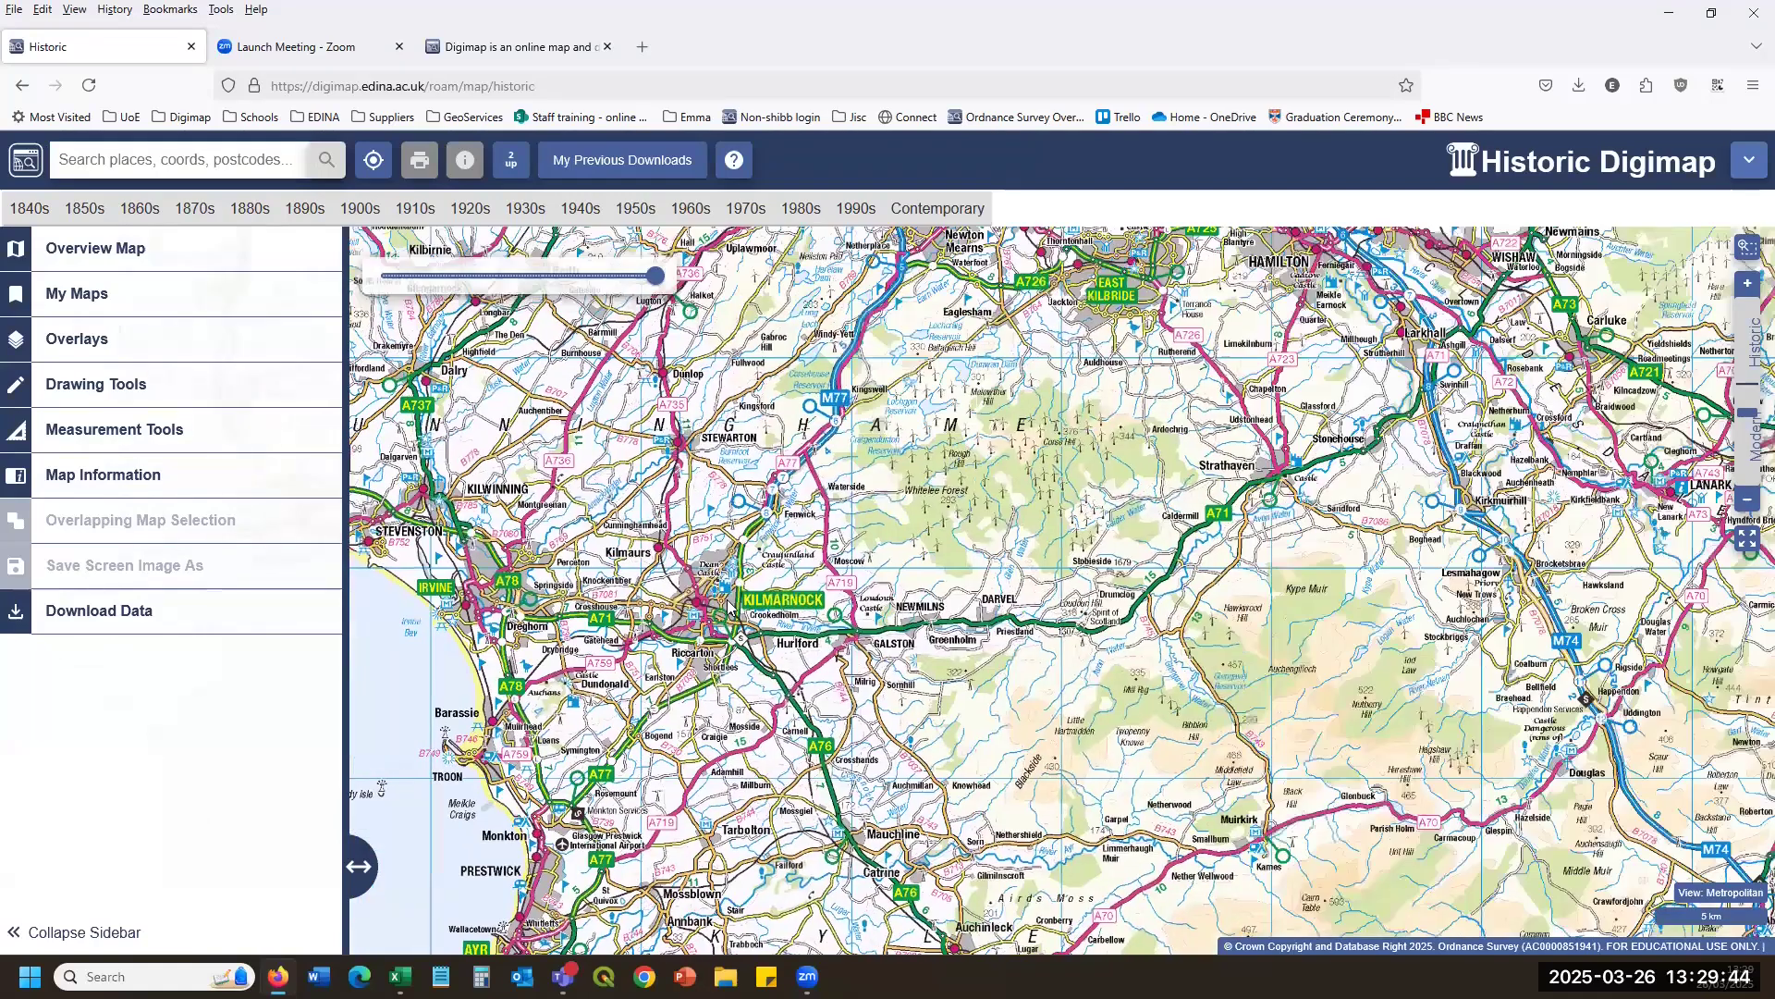
pyautogui.moveTo(741, 591); pyautogui.dragTo(703, 765)
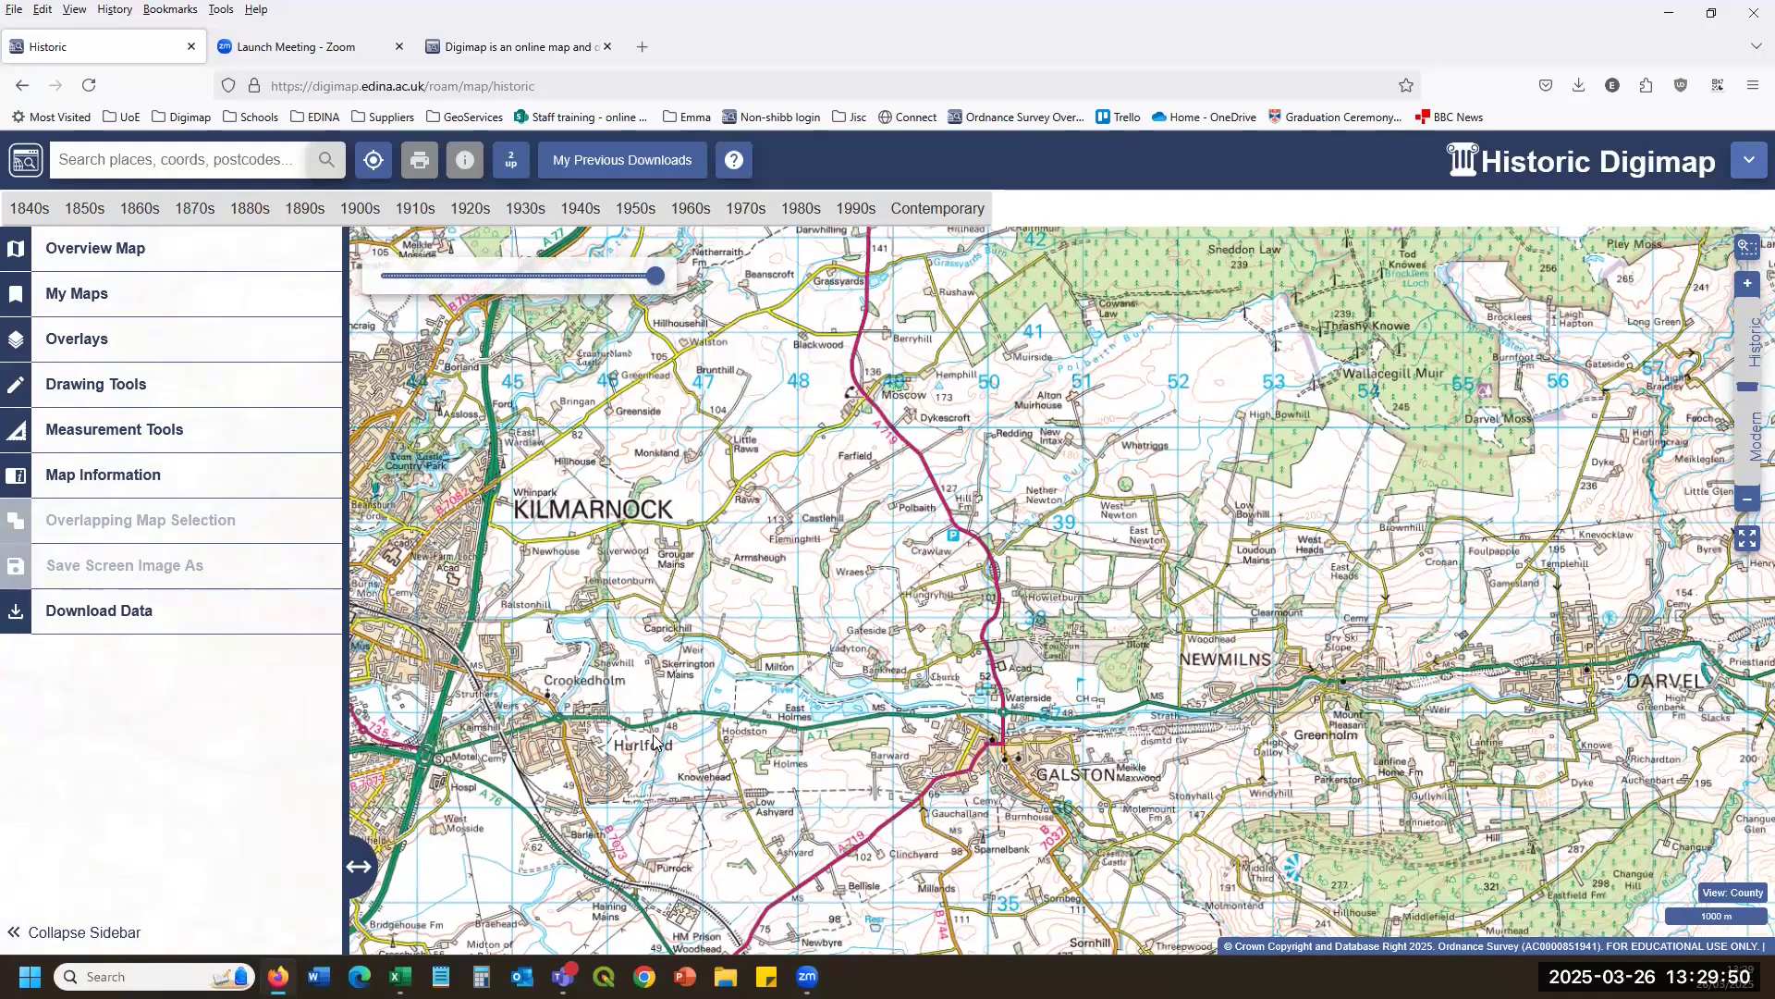
pyautogui.scroll(1, 654, 740)
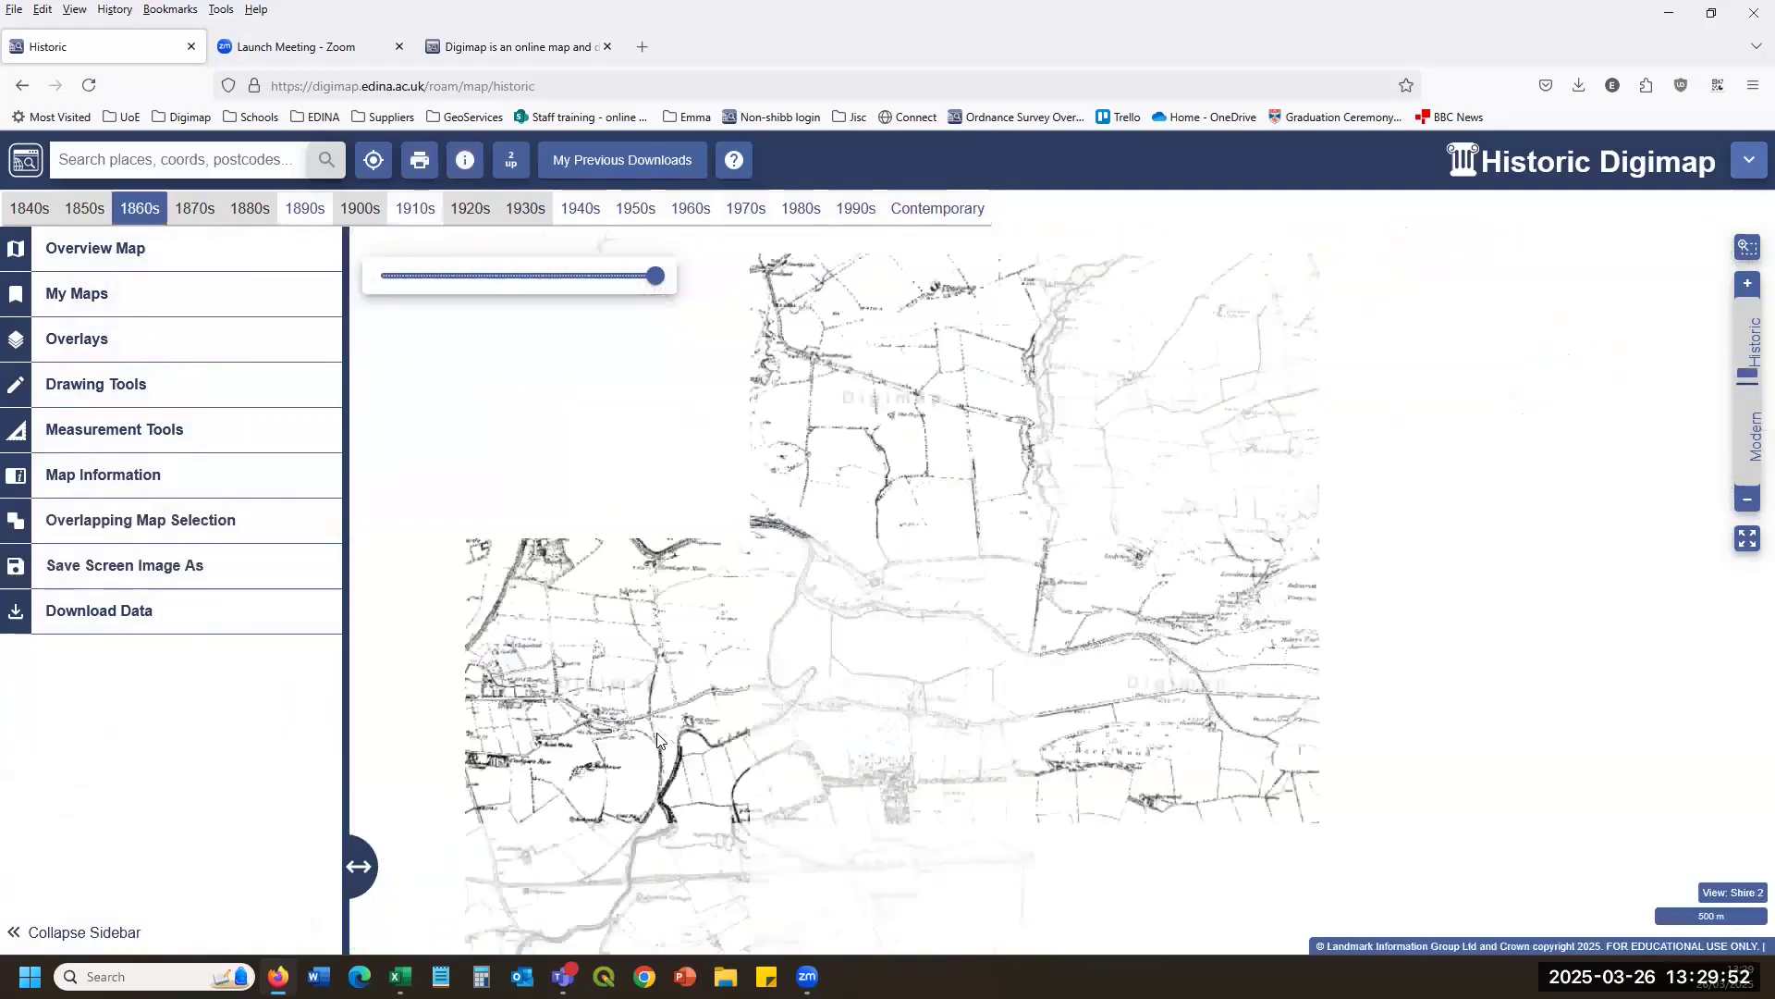
pyautogui.scroll(1, 670, 732)
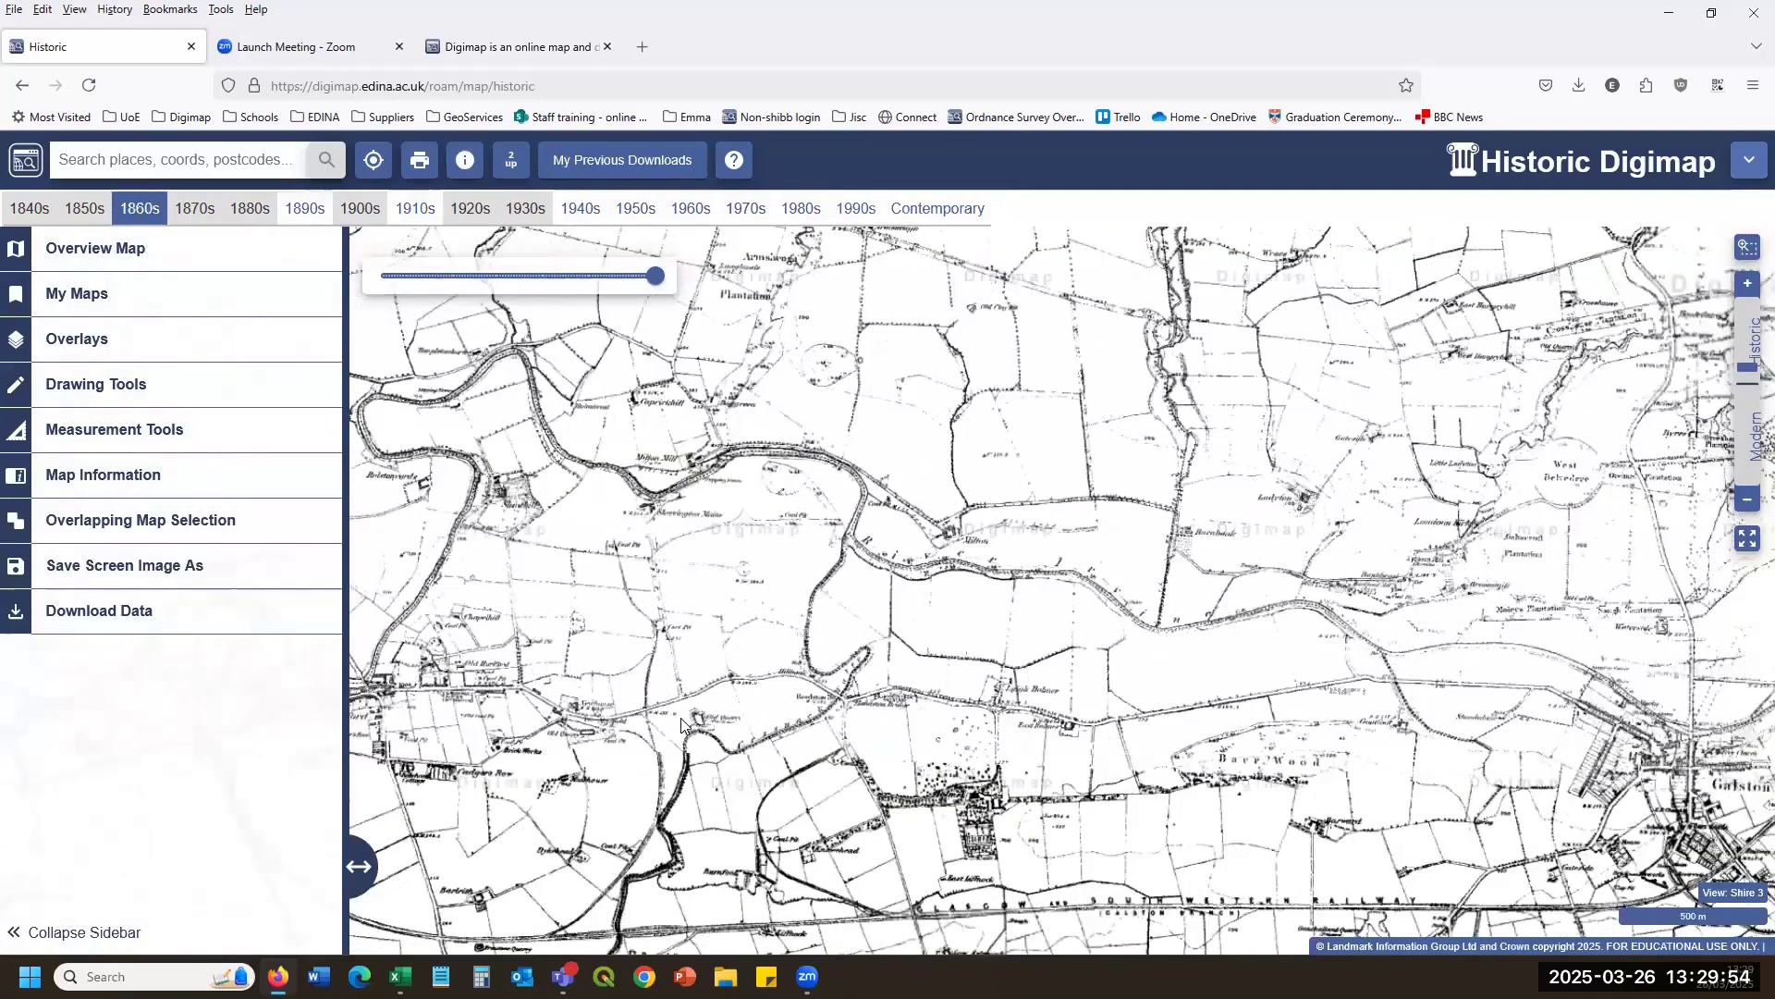
pyautogui.scroll(1, 681, 724)
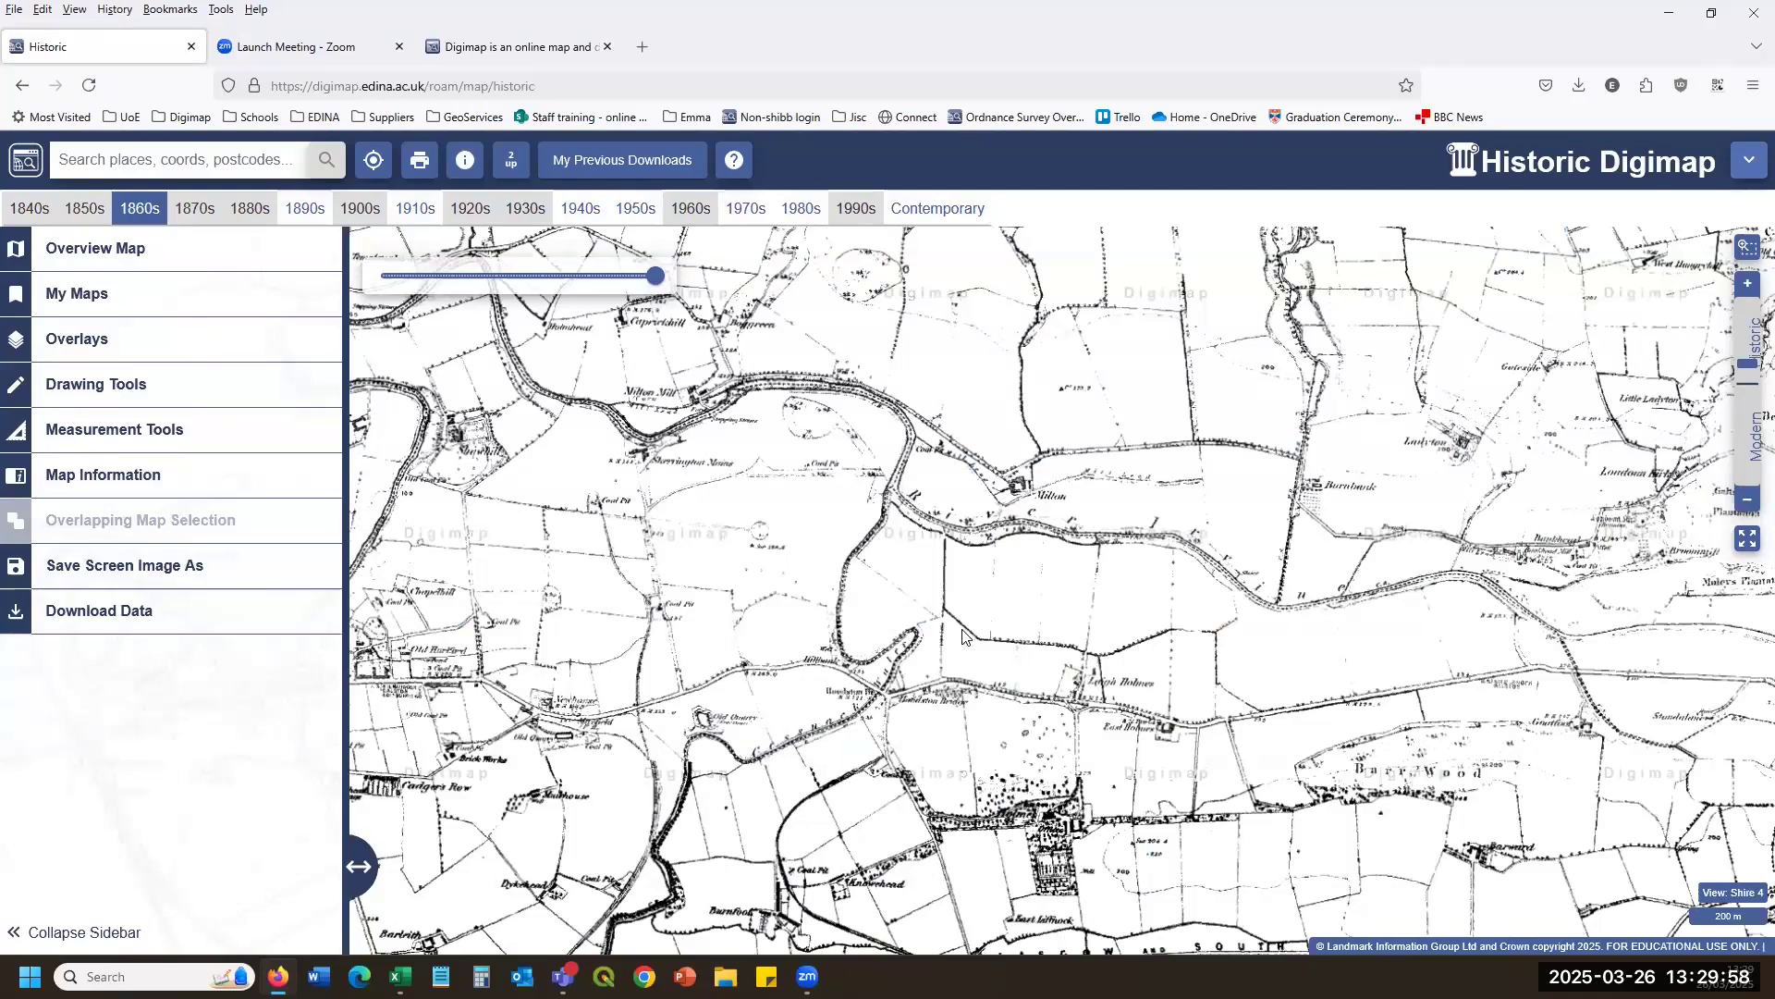
# Show the 1950s map and its tile feature details, then return to the Digimap home page.
pyautogui.click(412, 214)
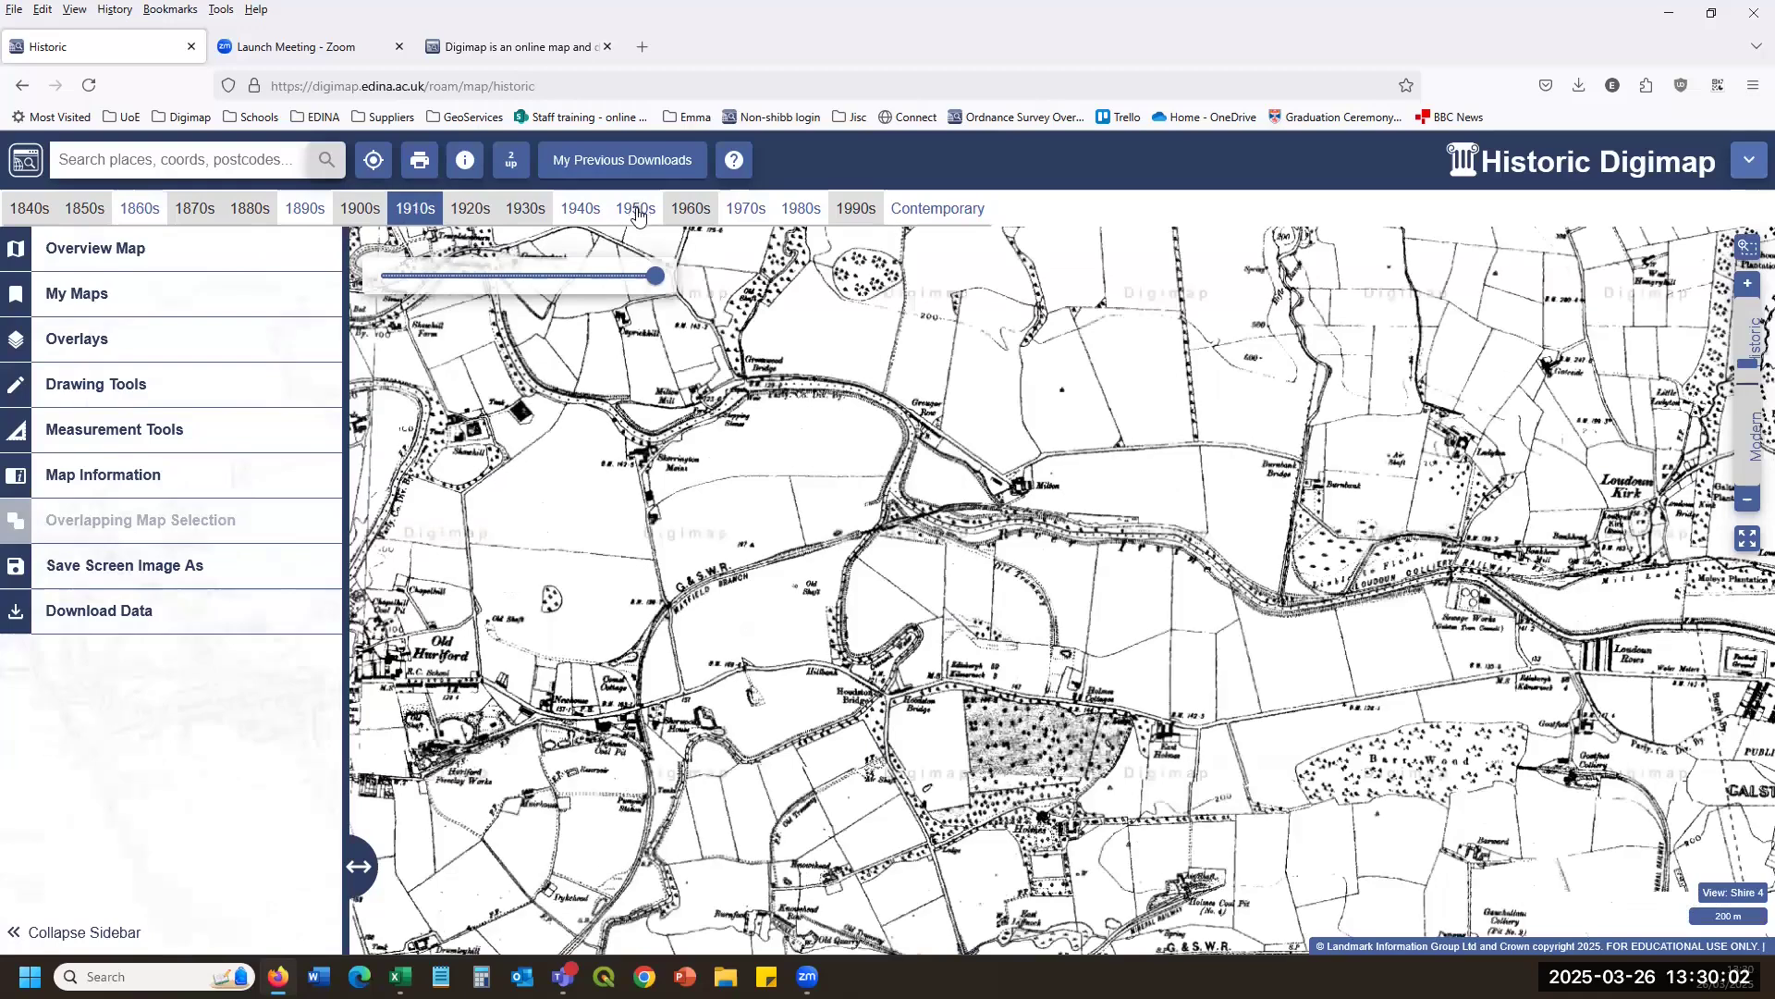
pyautogui.click(636, 214)
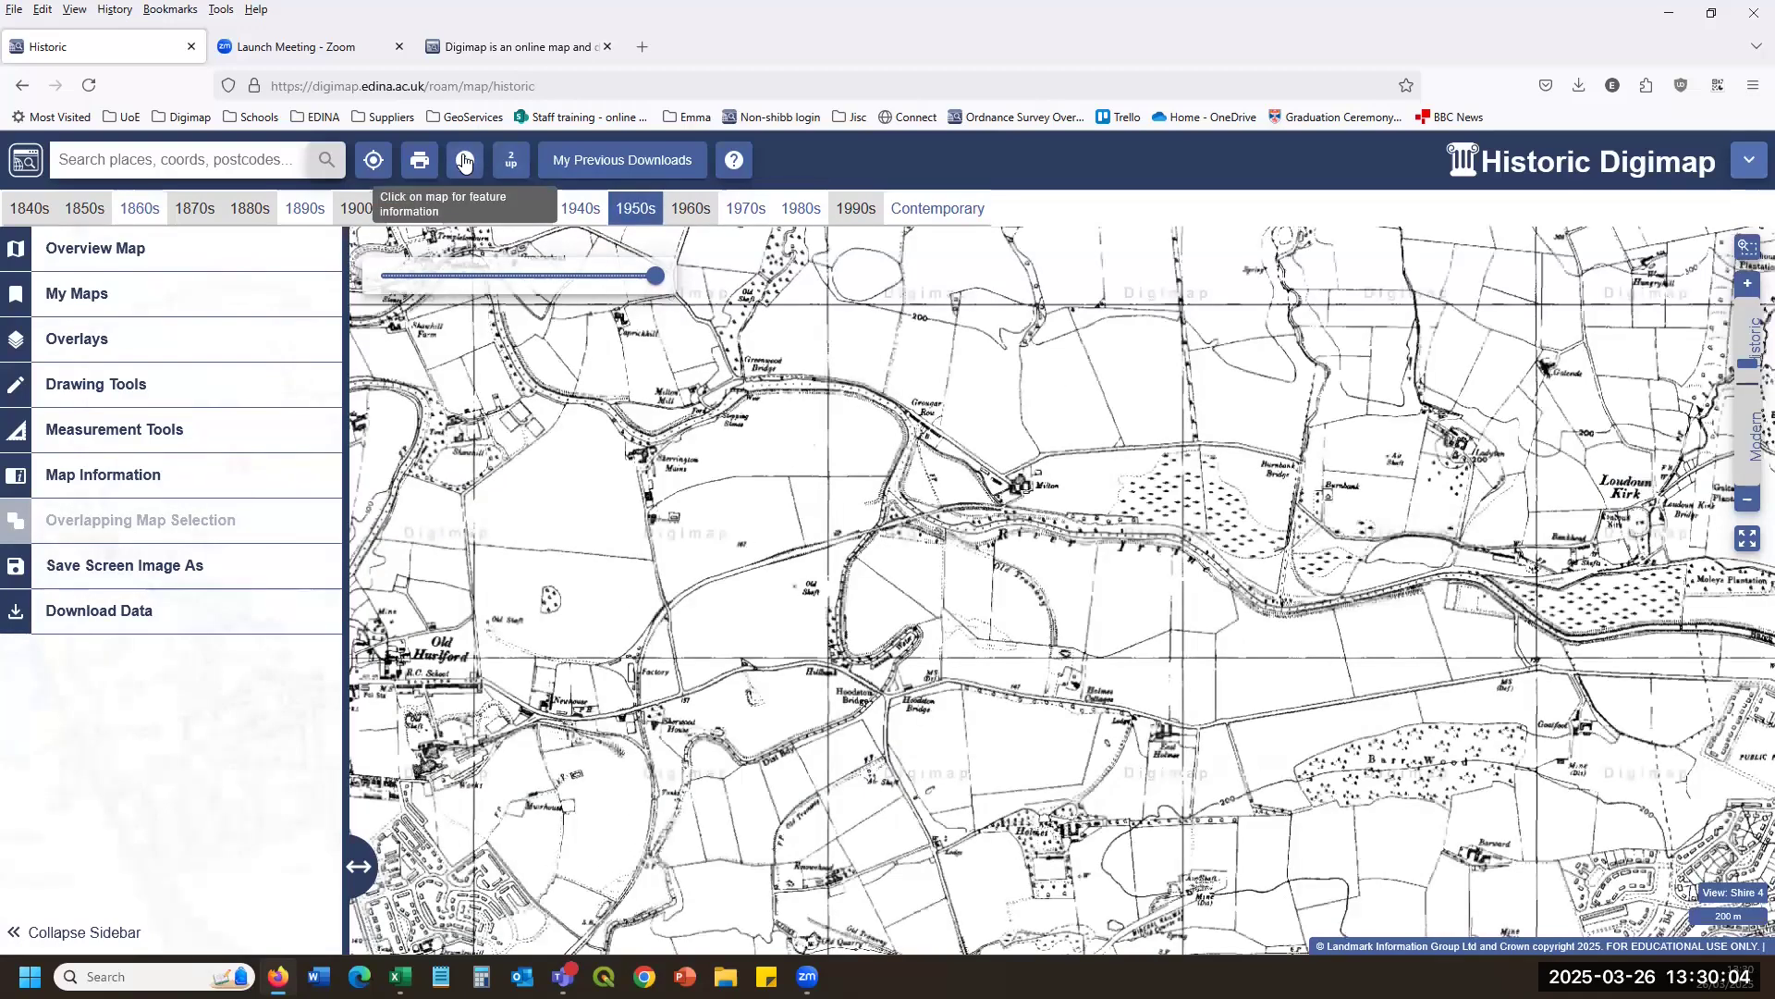
pyautogui.click(465, 161)
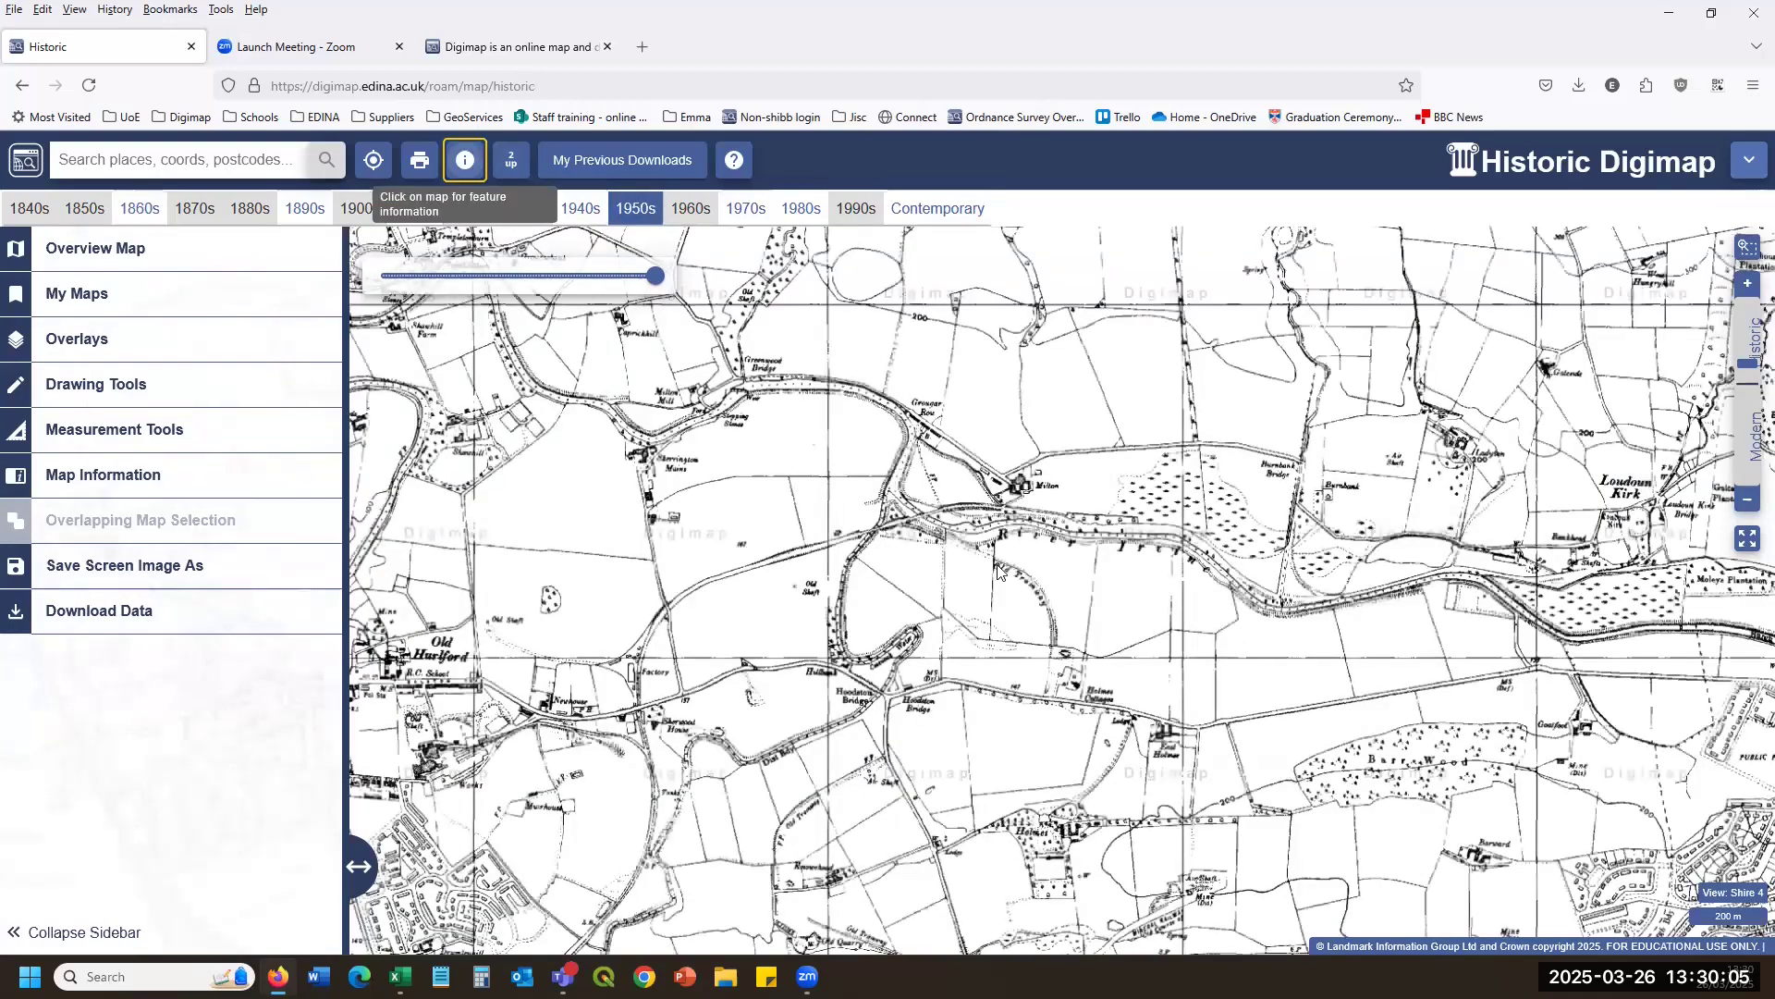
pyautogui.click(1049, 582)
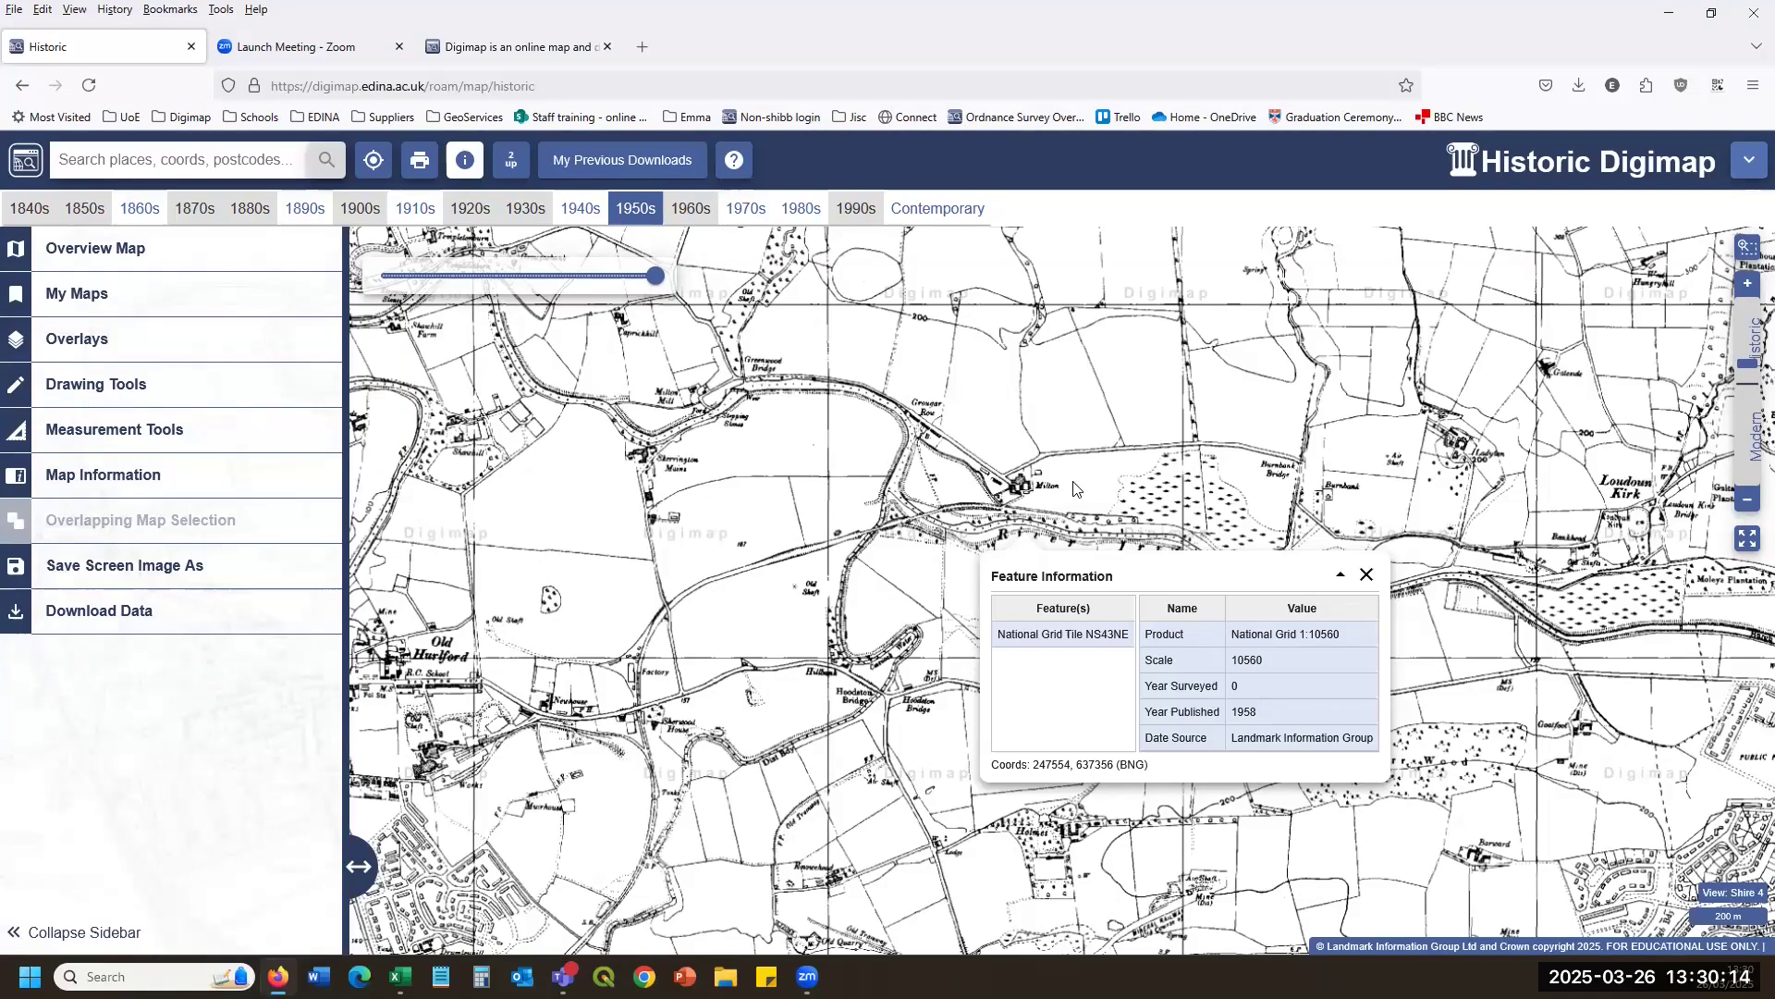
pyautogui.click(26, 161)
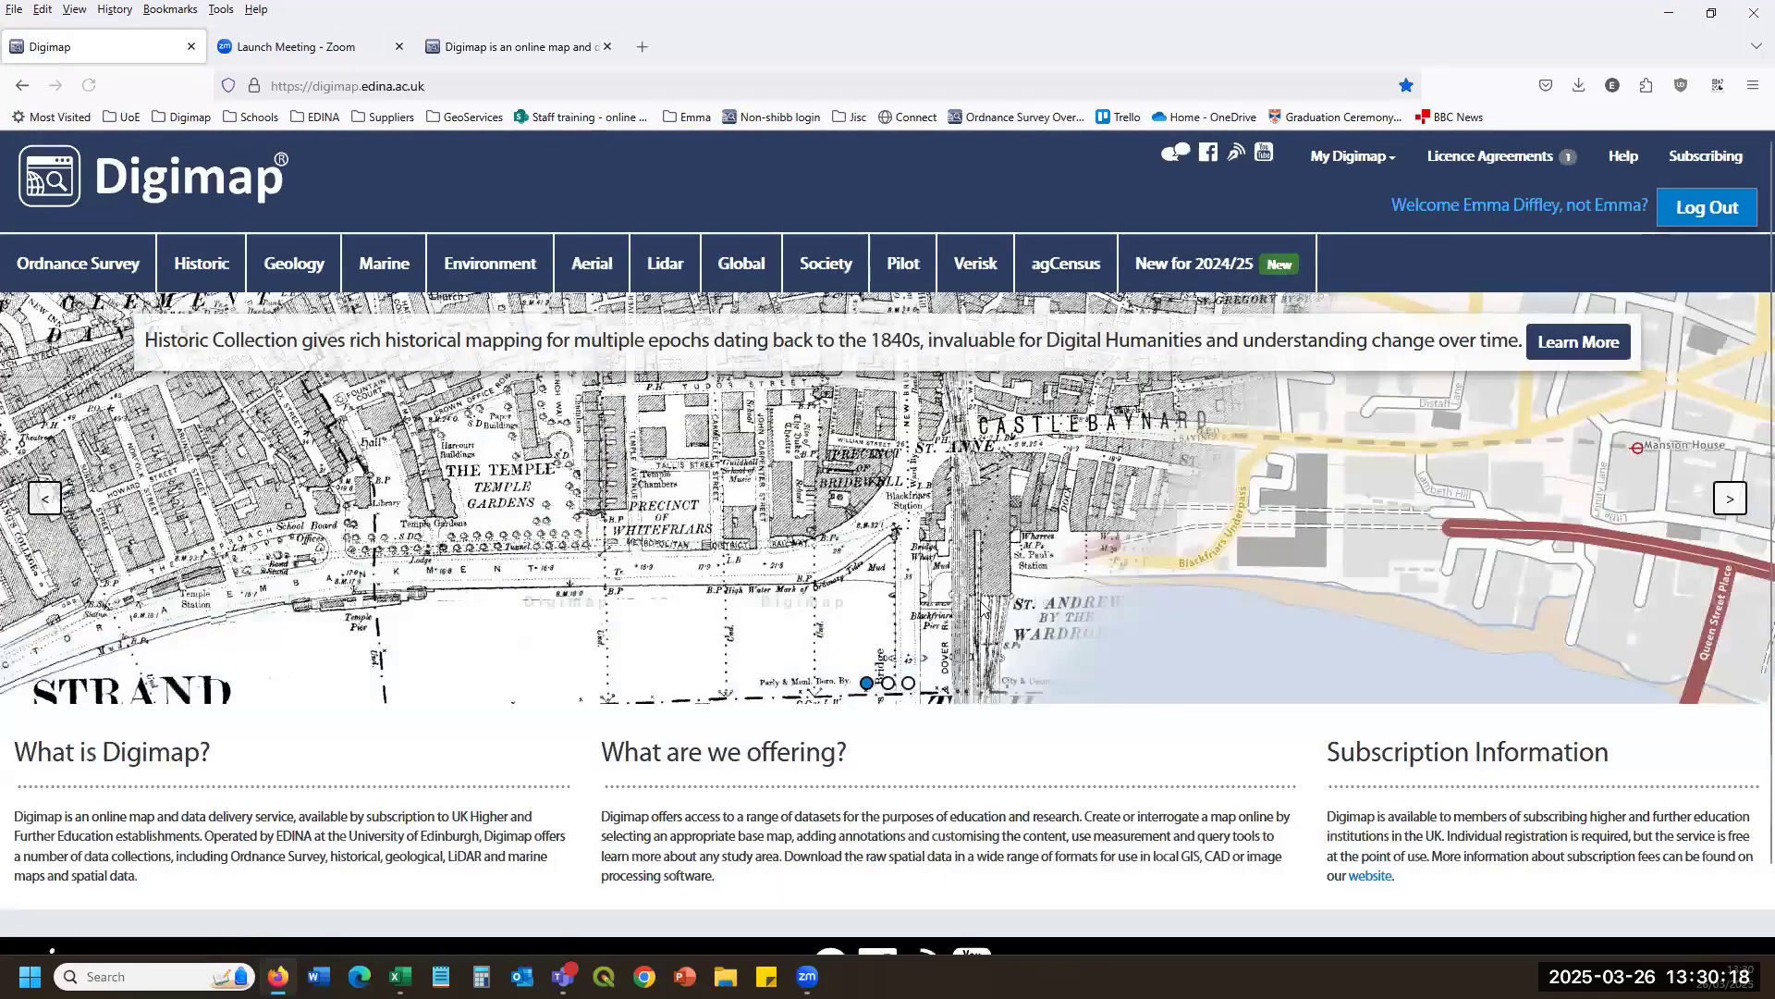